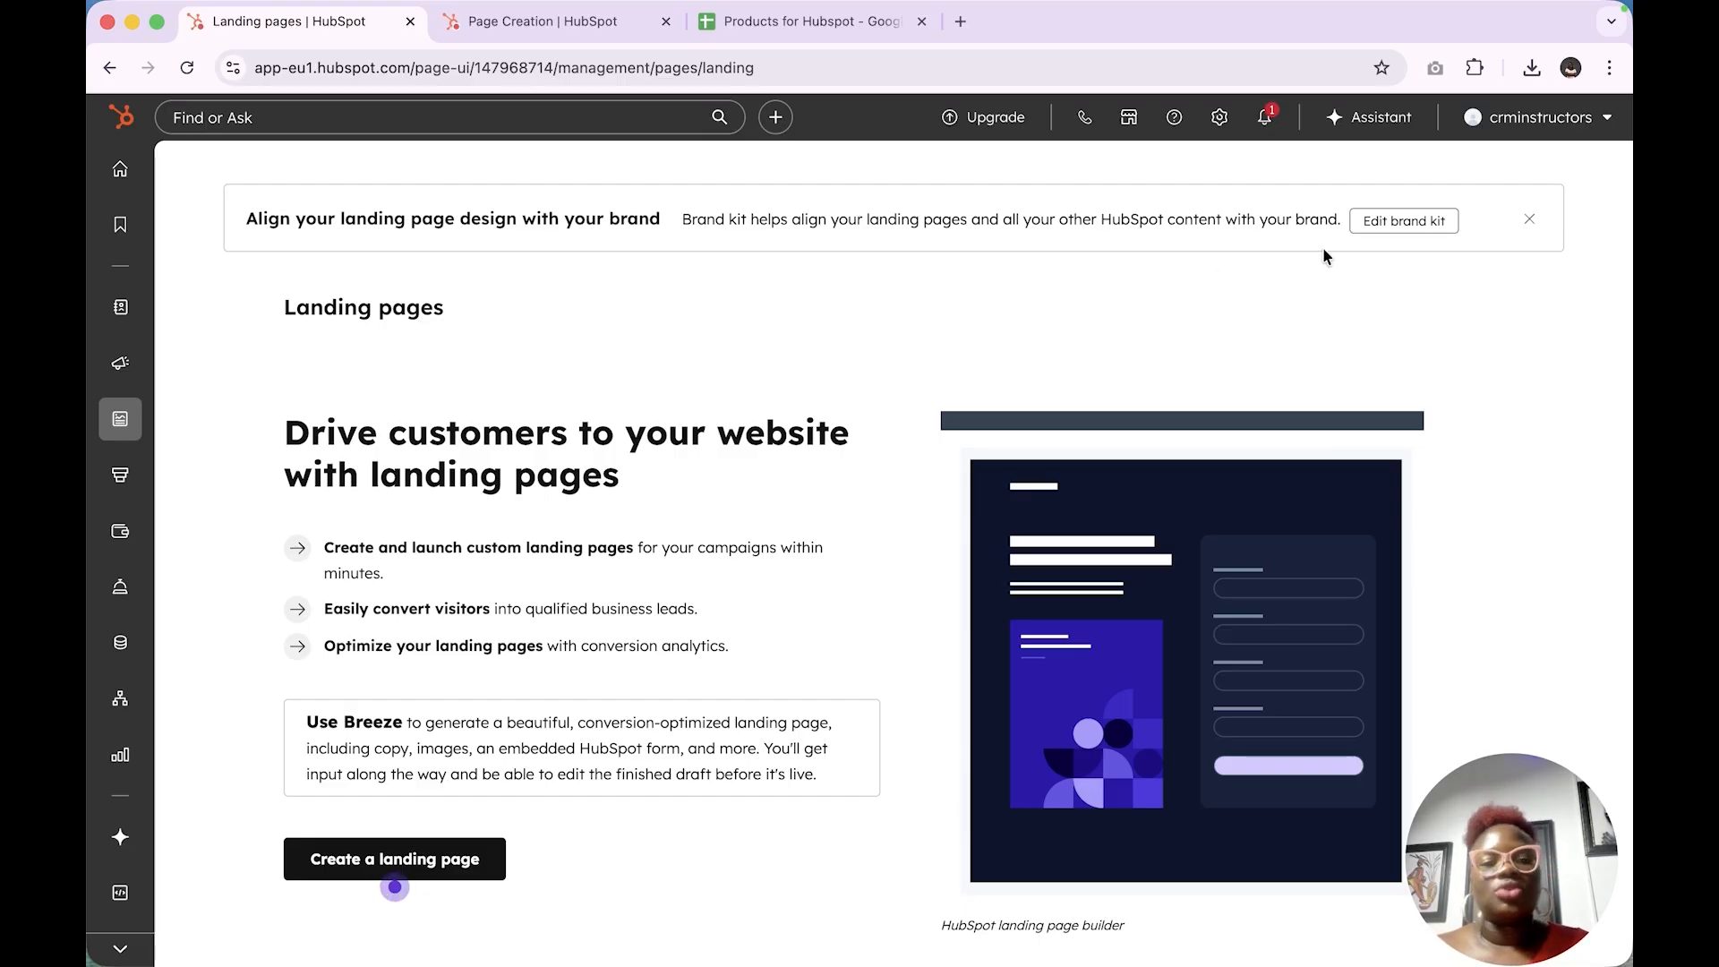
Review the logos, favicons, colors and fonts in the landing pages' brand kit, and close it without changes
click(1404, 221)
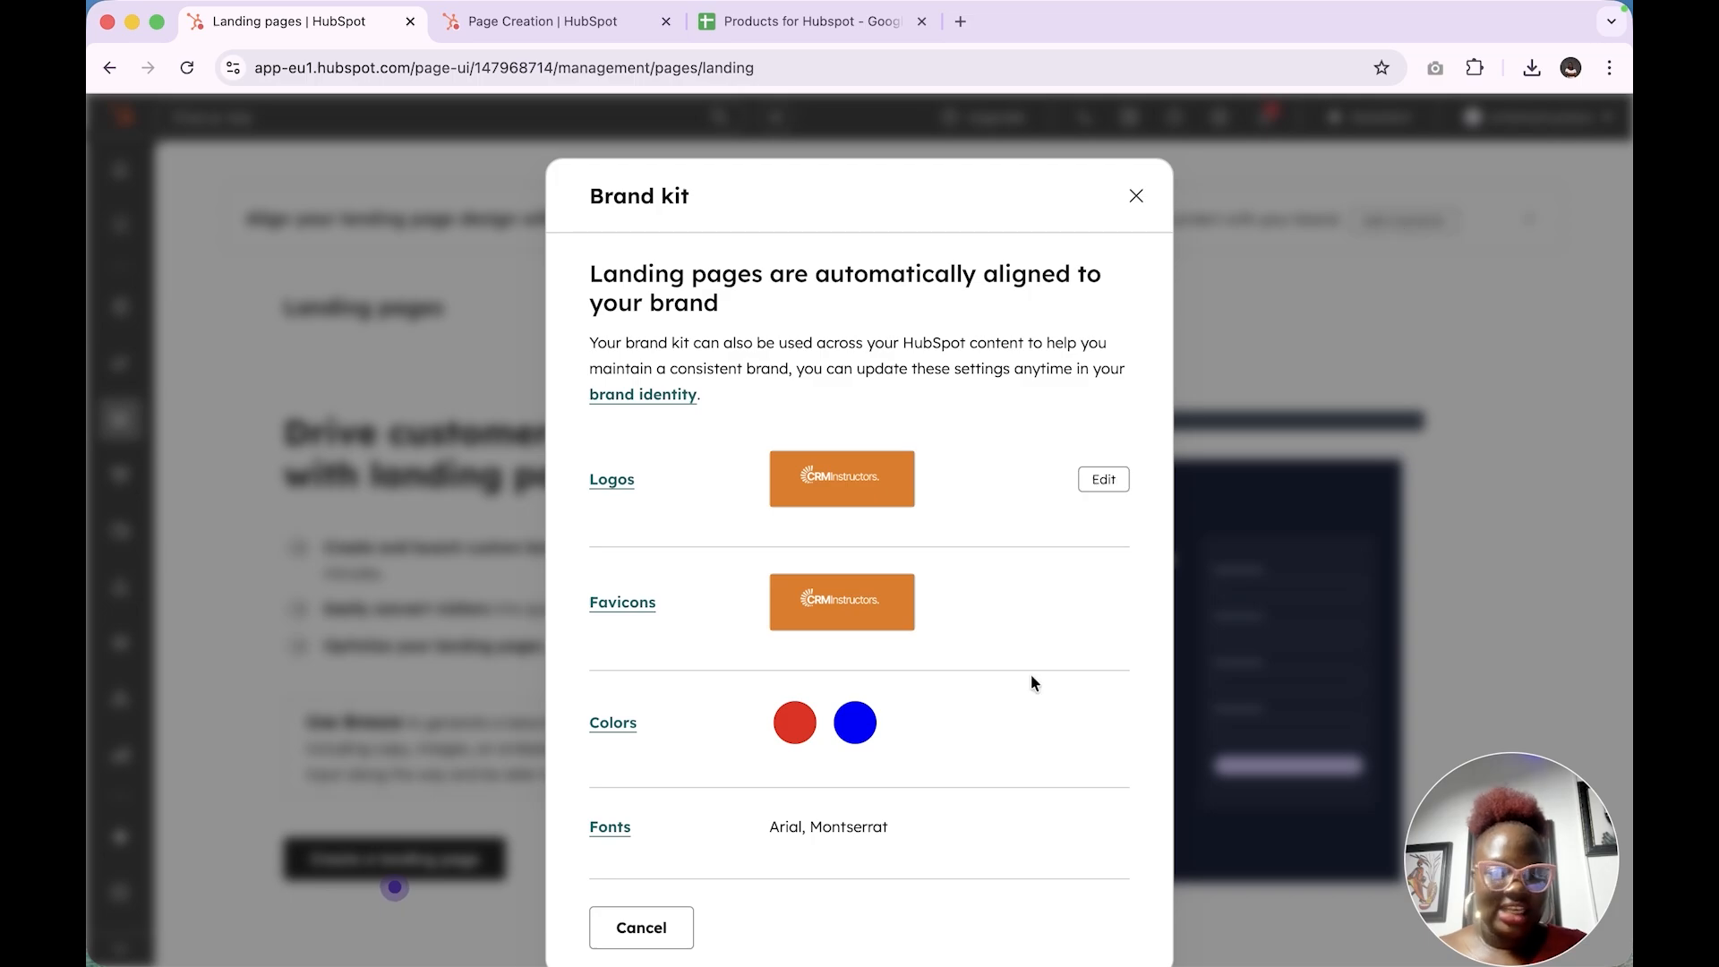
scroll(1024, 750, down, 2)
mouse_move(872, 451)
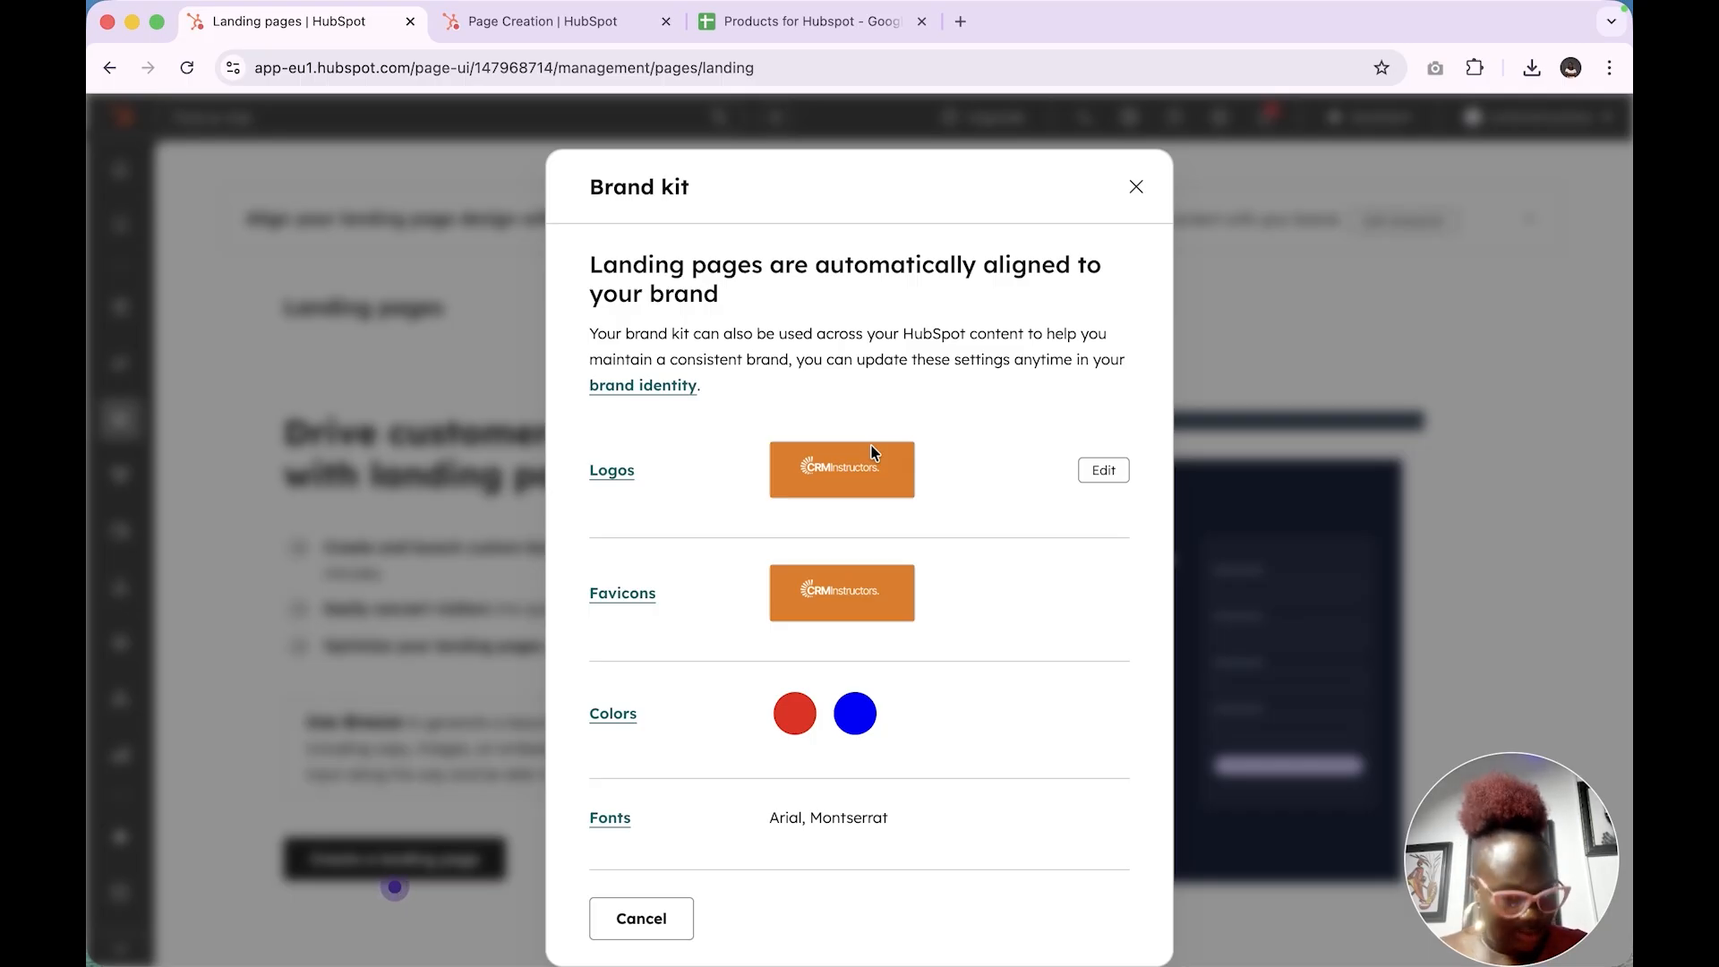
click(1137, 187)
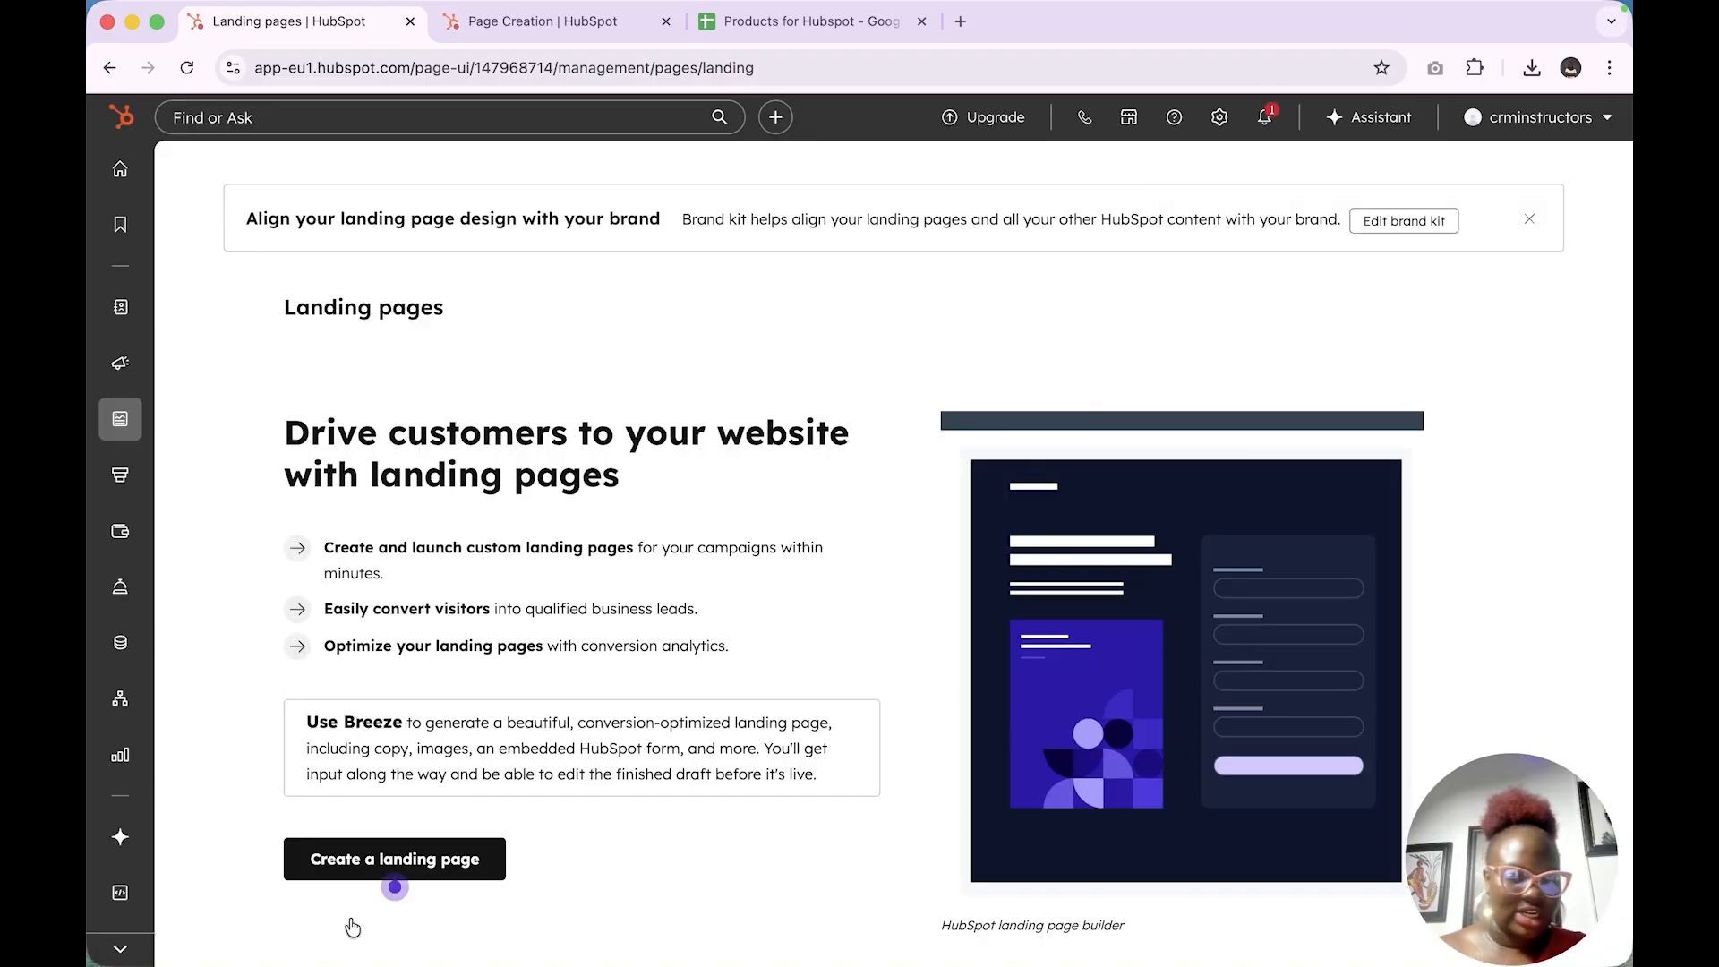
Start creating a landing page and look through all the Sprocket Rocket Free templates
click(436, 877)
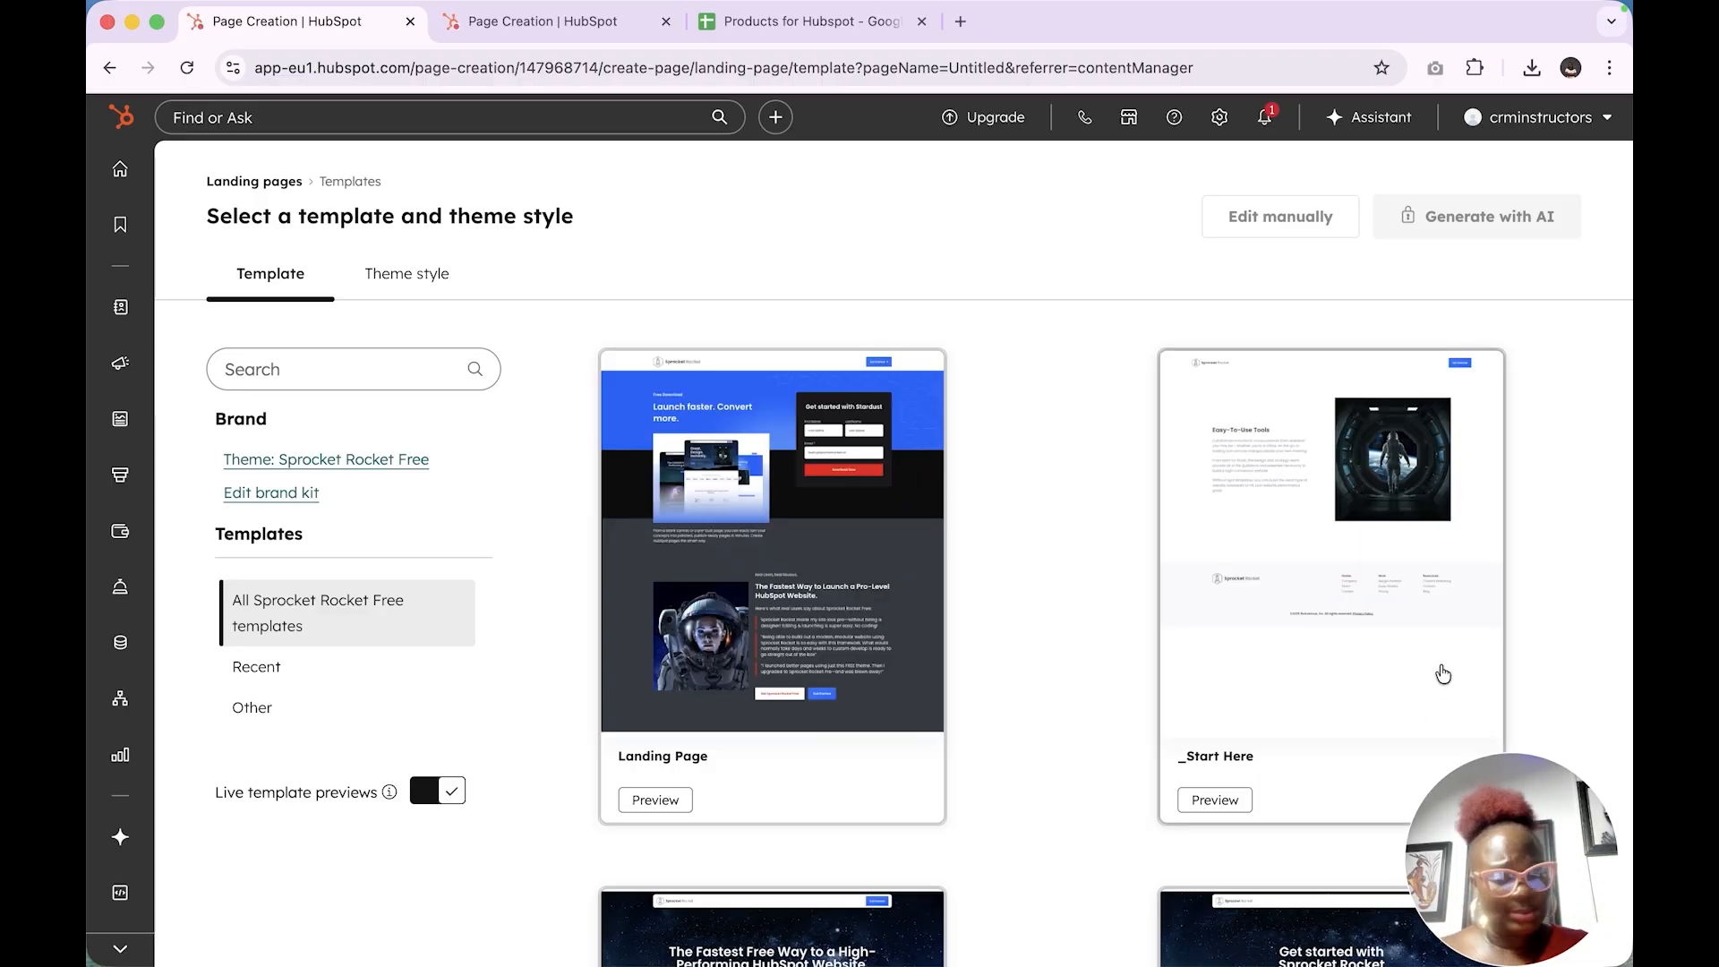
scroll(1443, 673, down, 3)
scroll(1442, 673, up, 3)
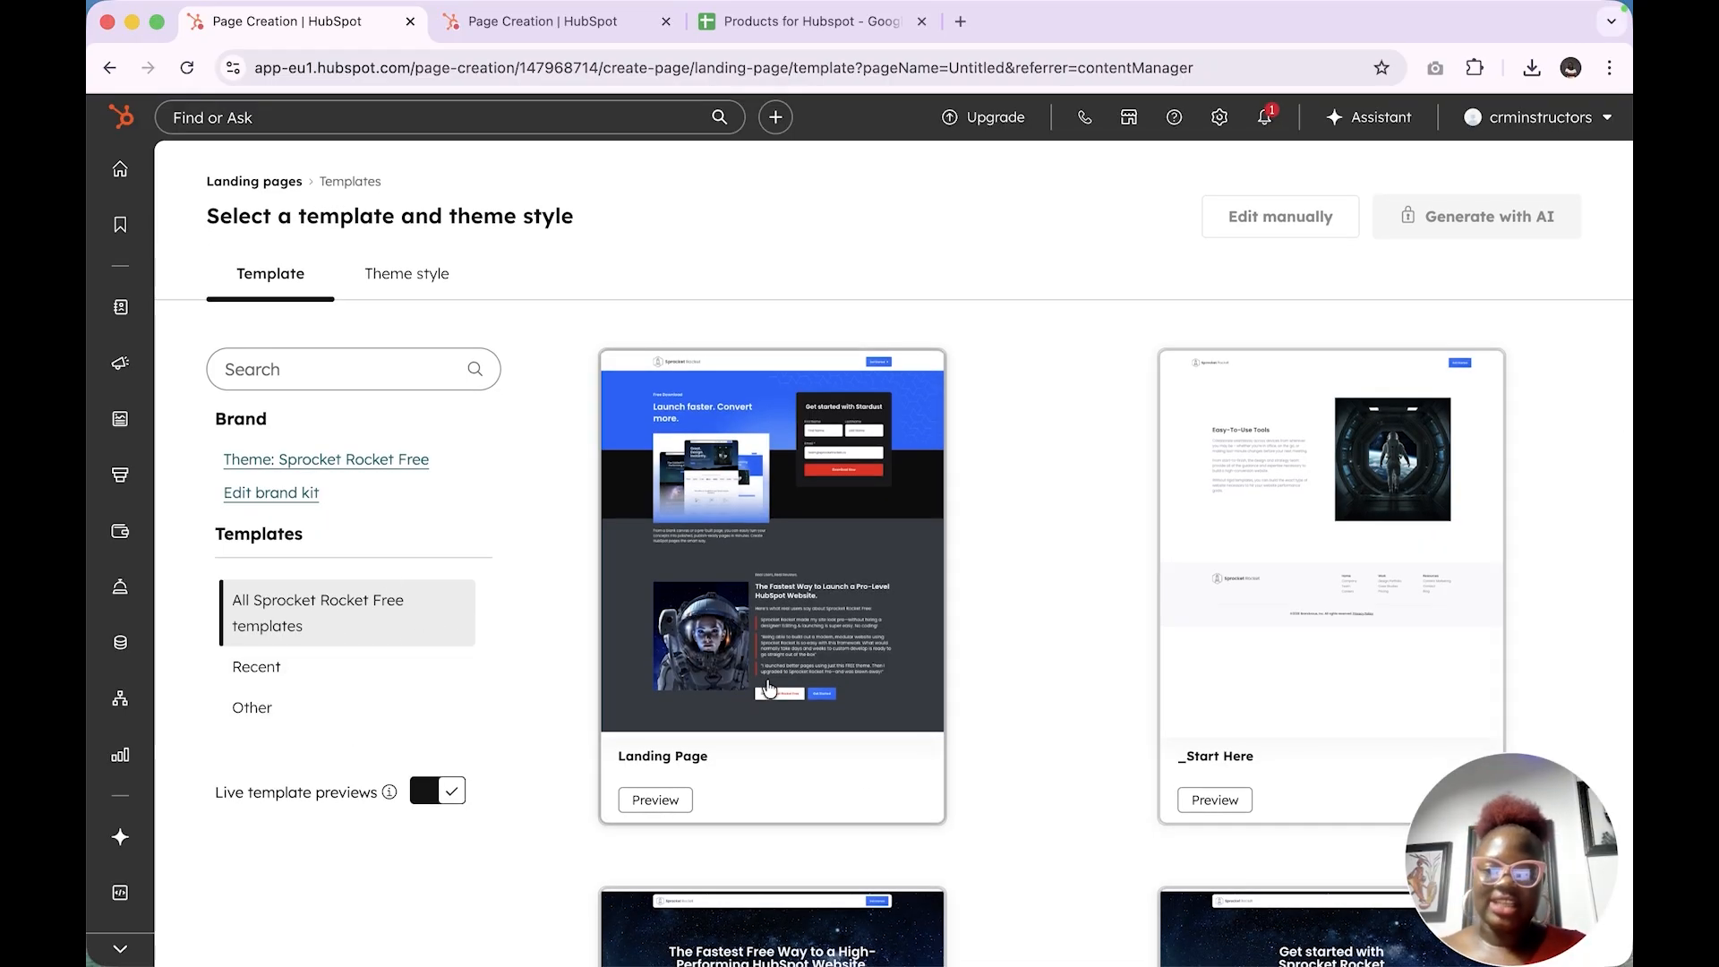
scroll(768, 689, down, 7)
scroll(768, 690, down, 4)
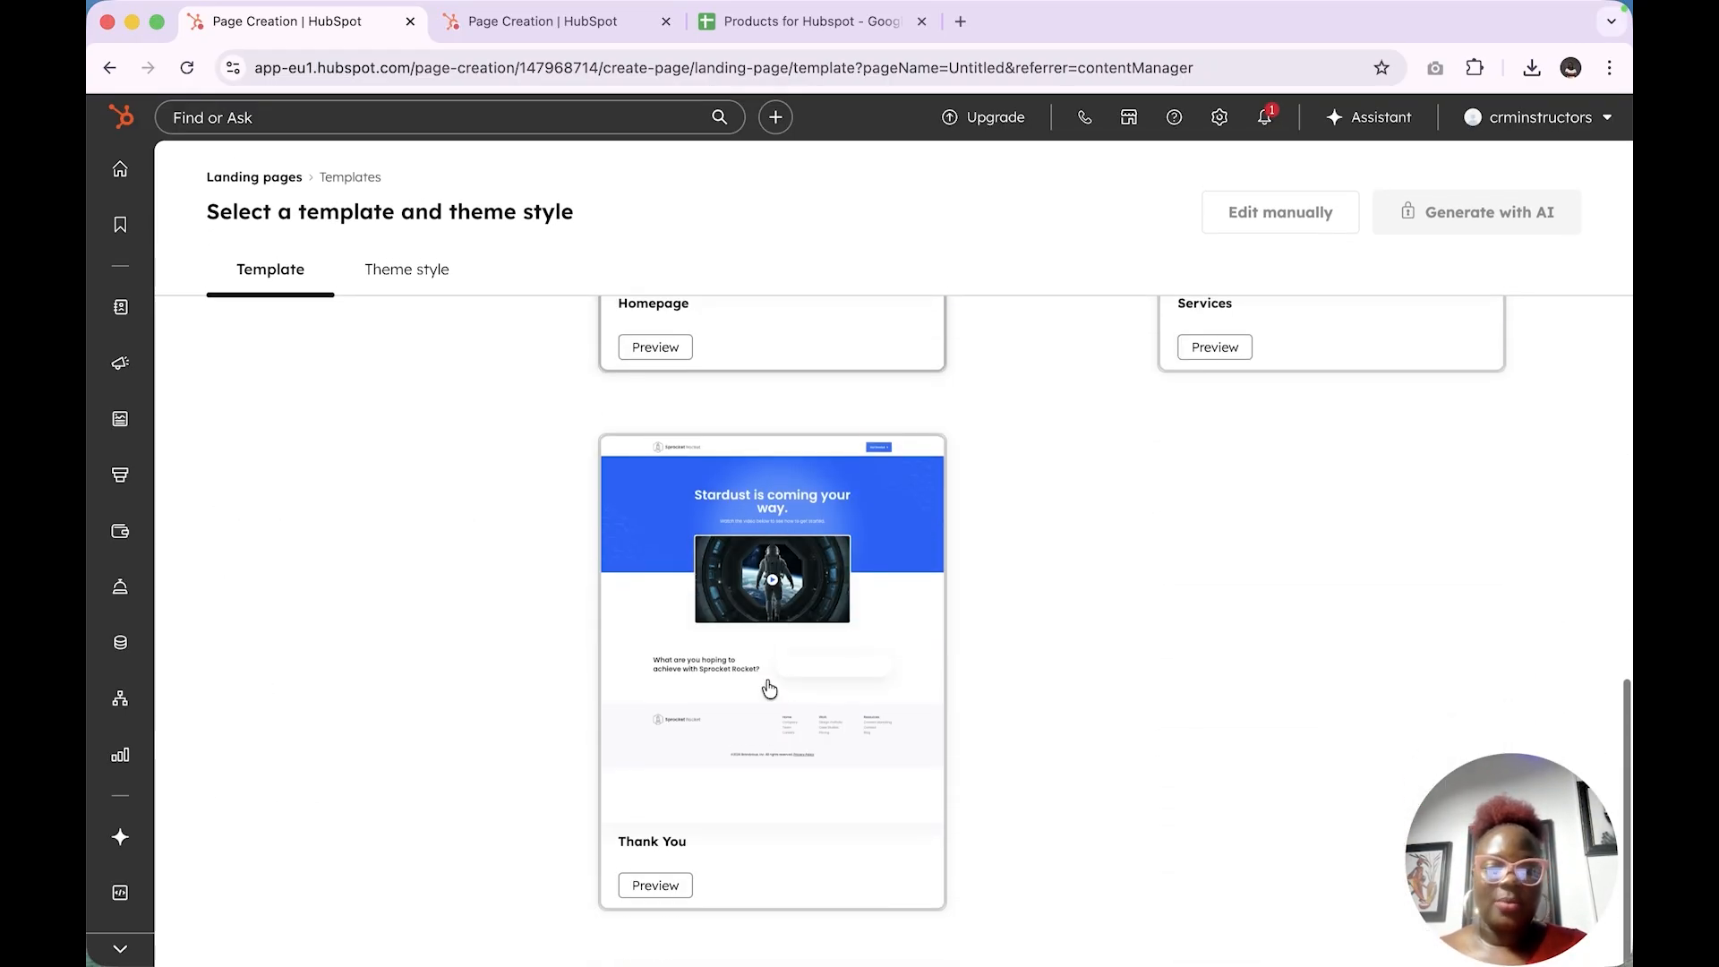
scroll(768, 689, up, 12)
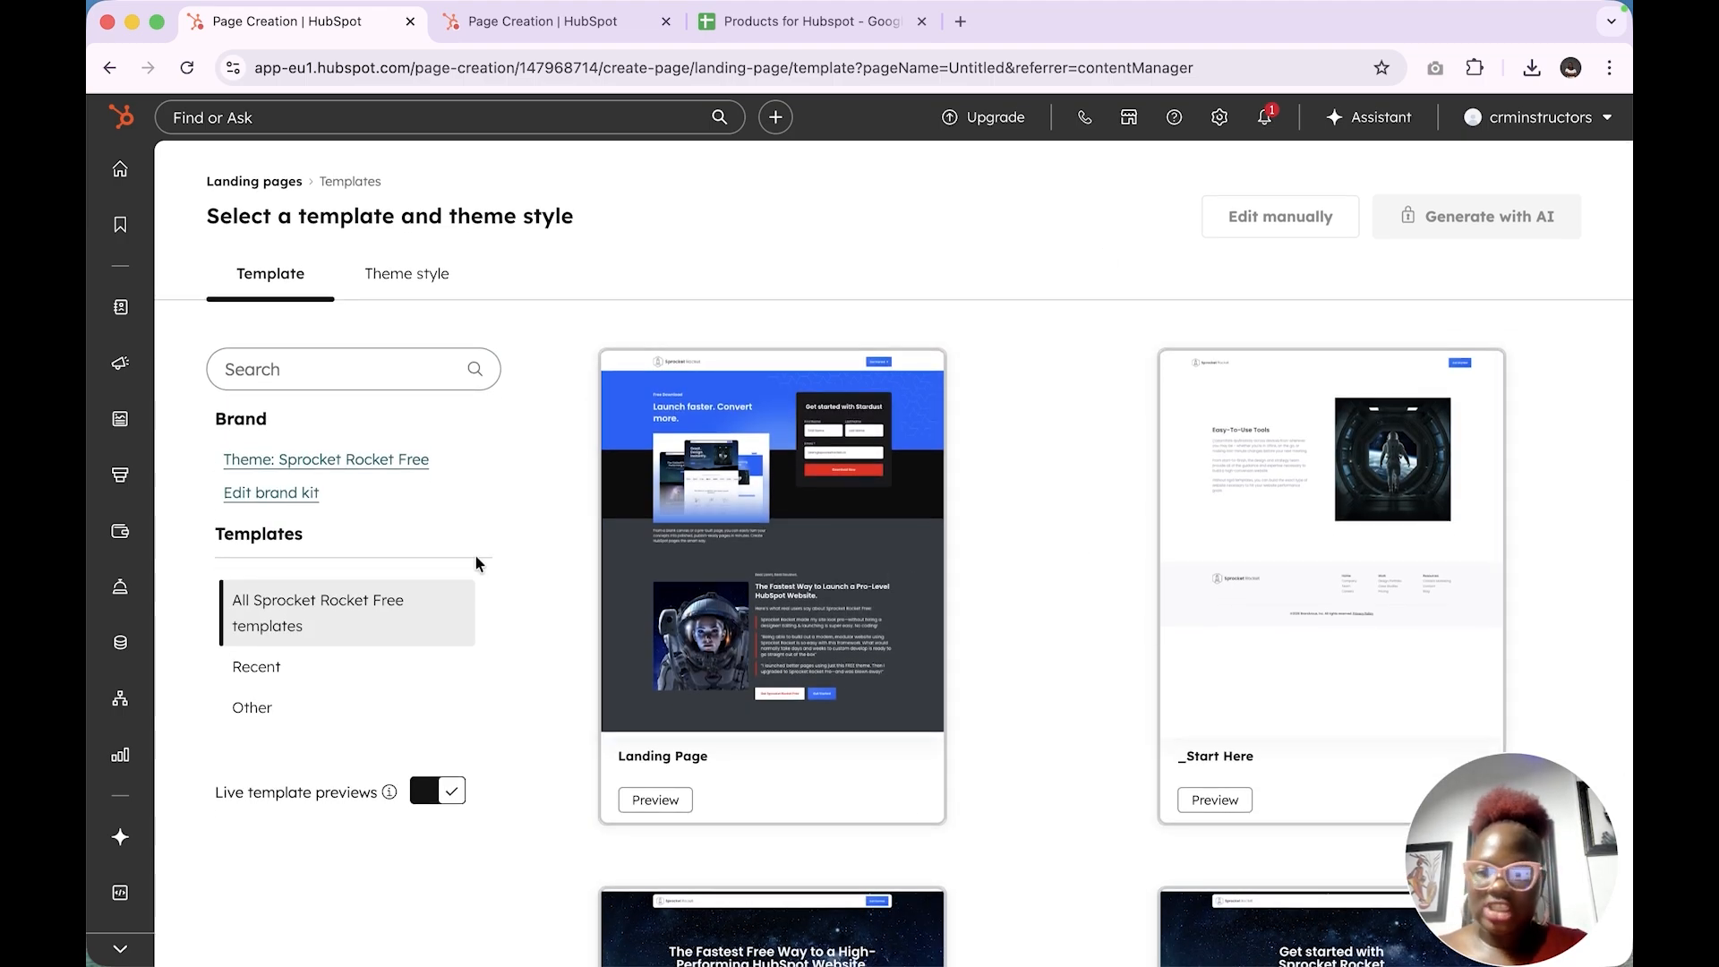
scroll(772, 557, down, 6)
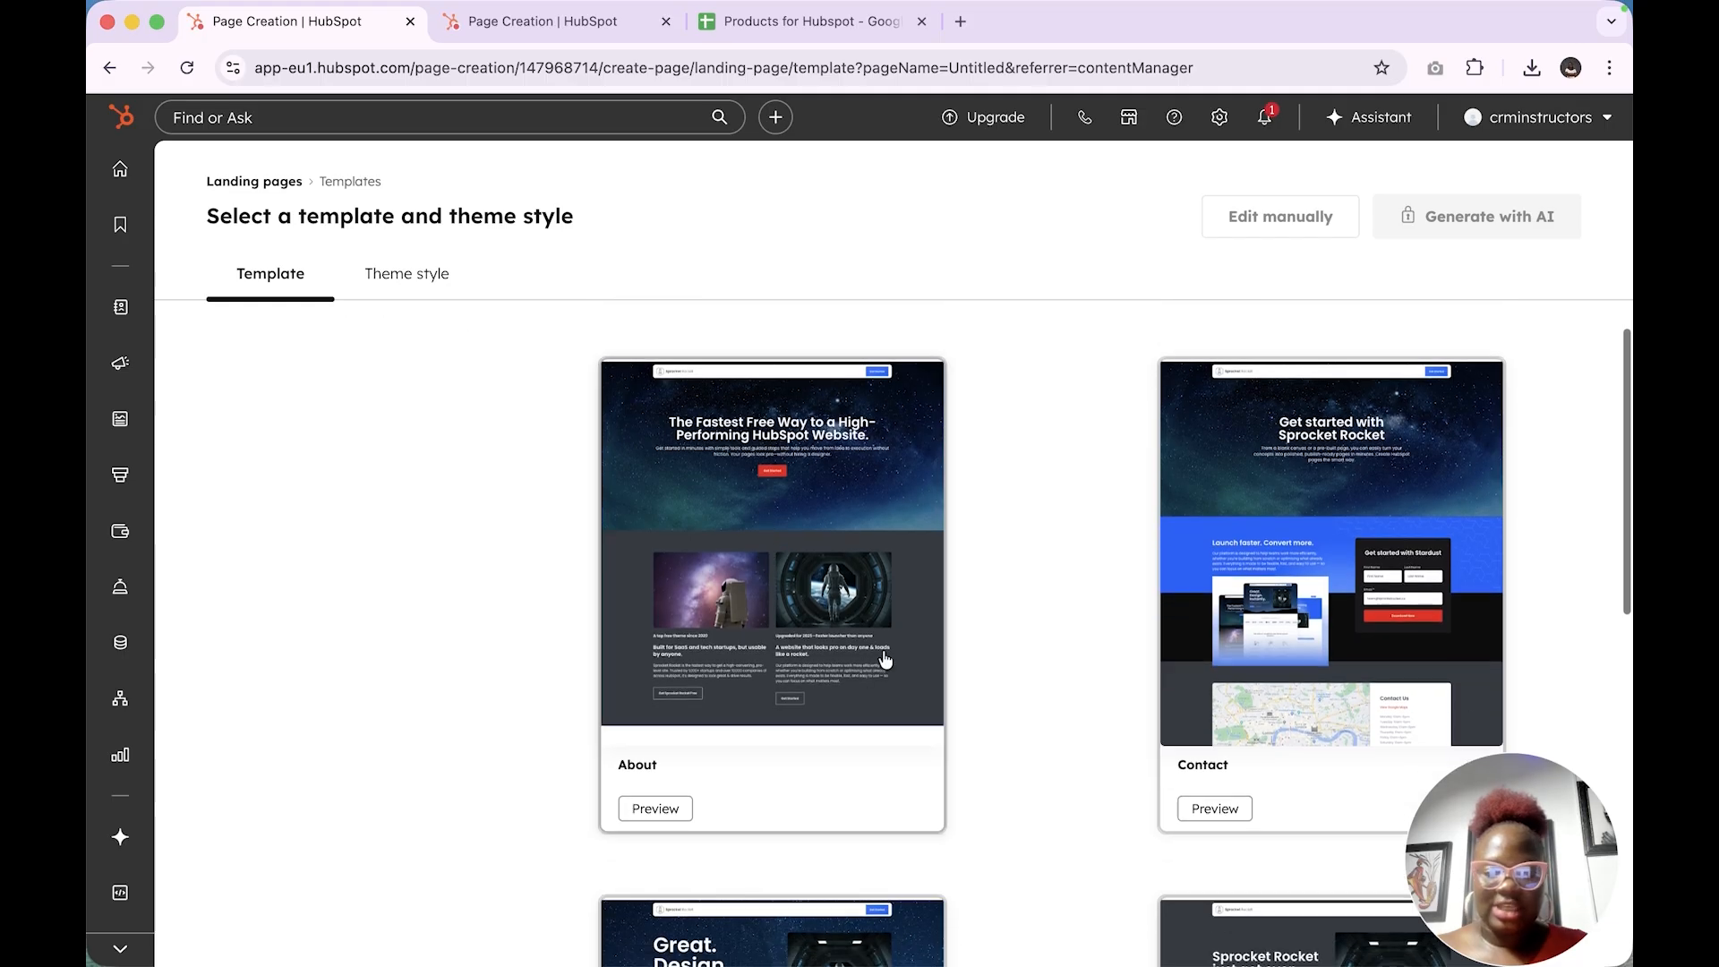
scroll(1291, 653, up, 6)
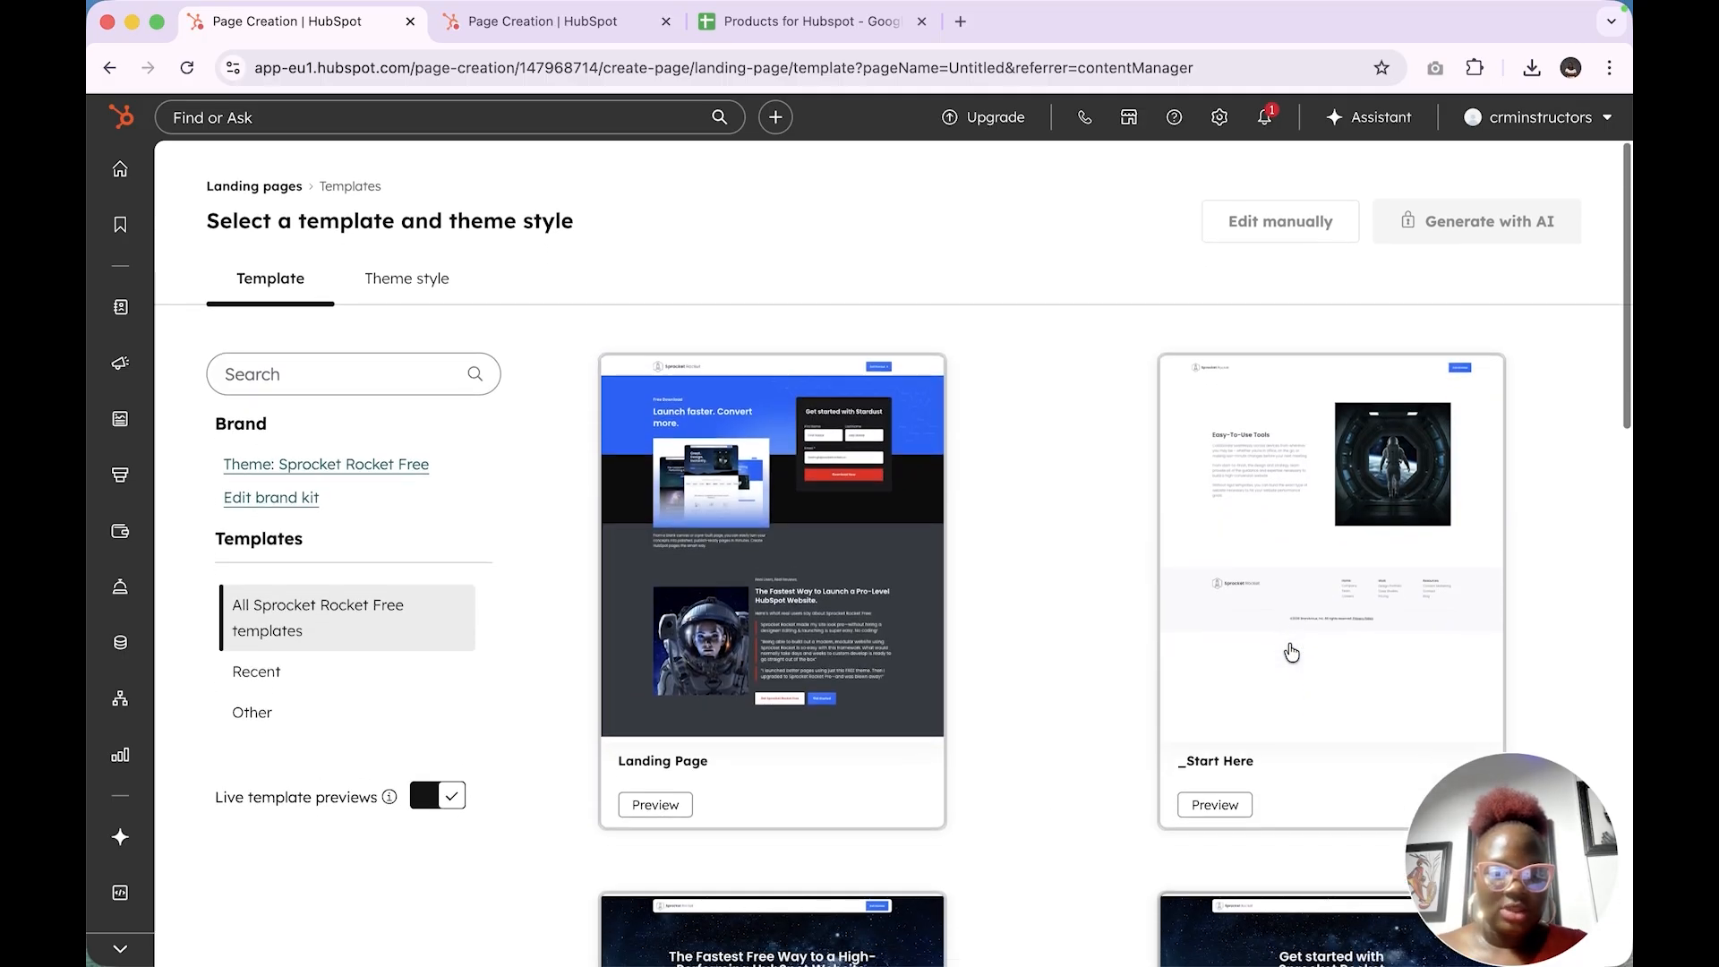
scroll(825, 644, down, 6)
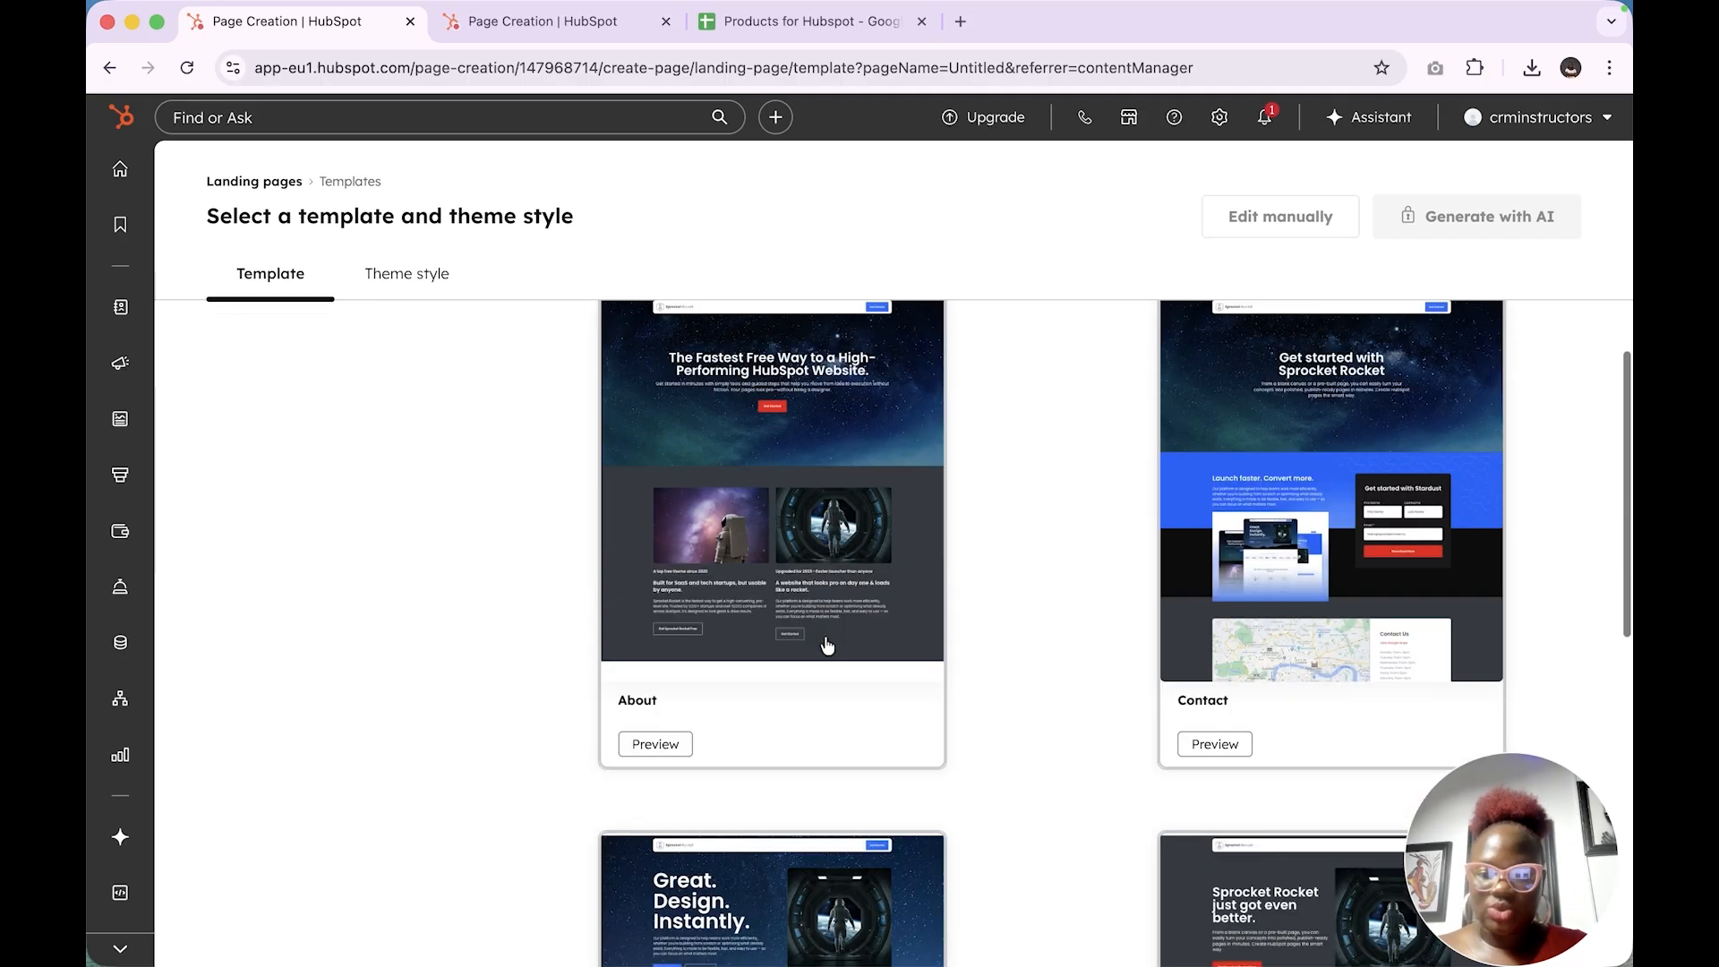
scroll(825, 643, up, 6)
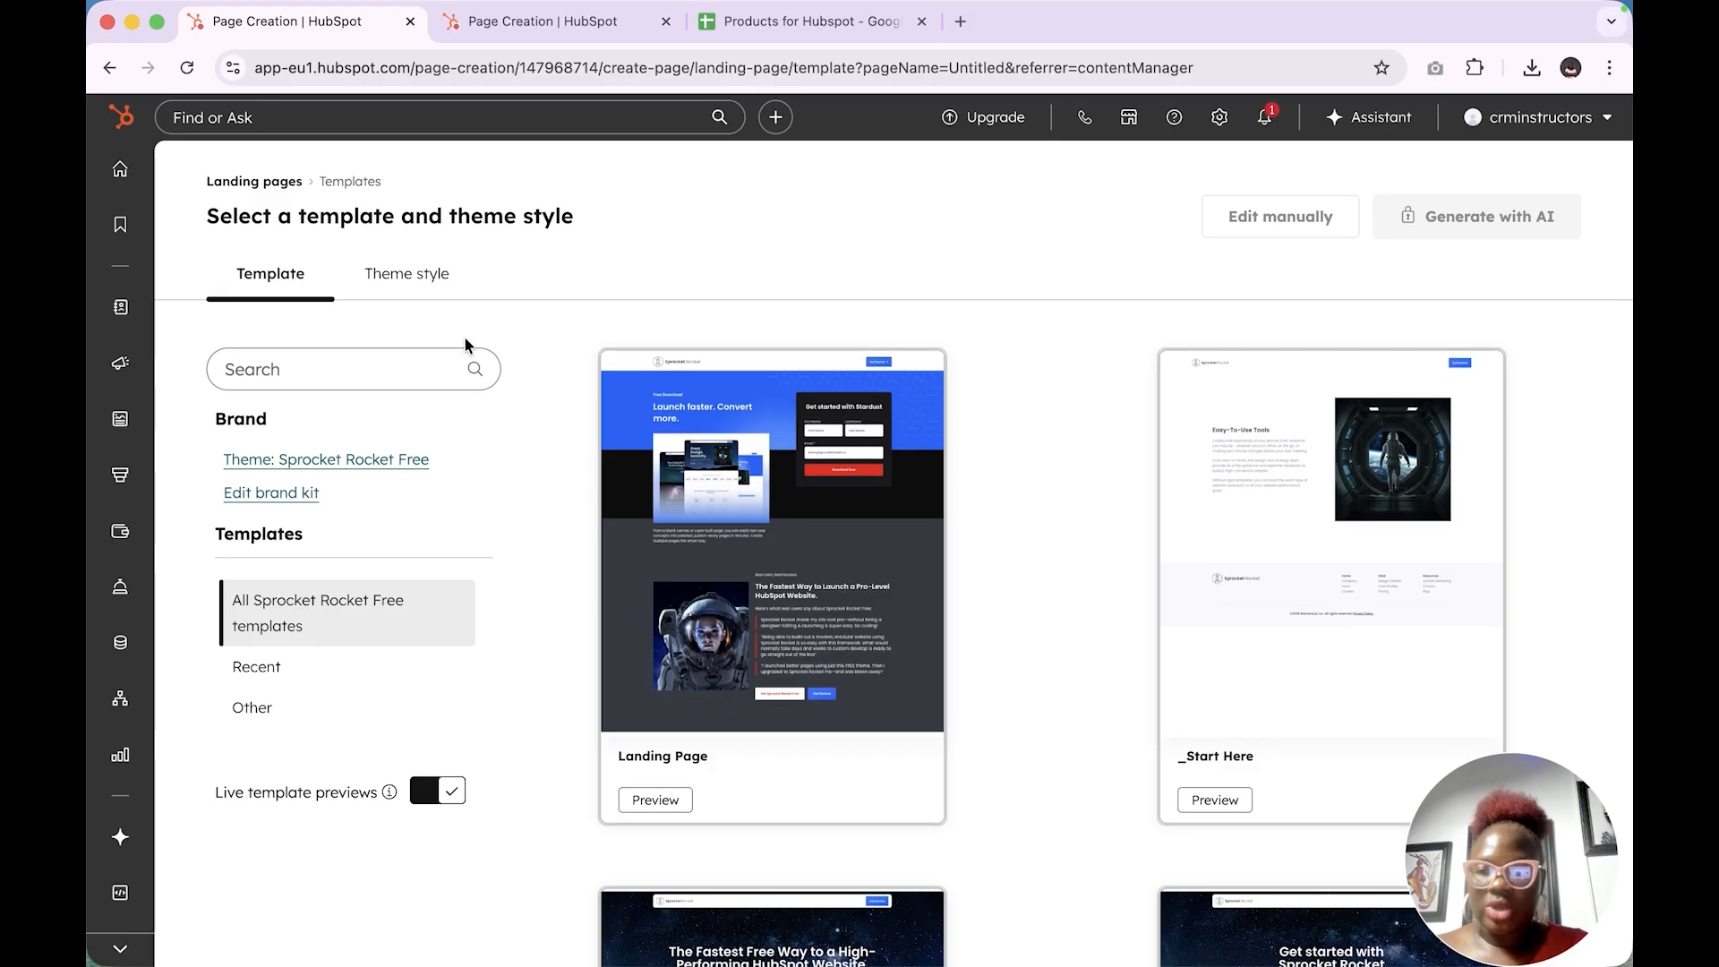
Check the theme style and the Recent and Other template groups, and return to all Sprocket Rocket Free templates
click(407, 278)
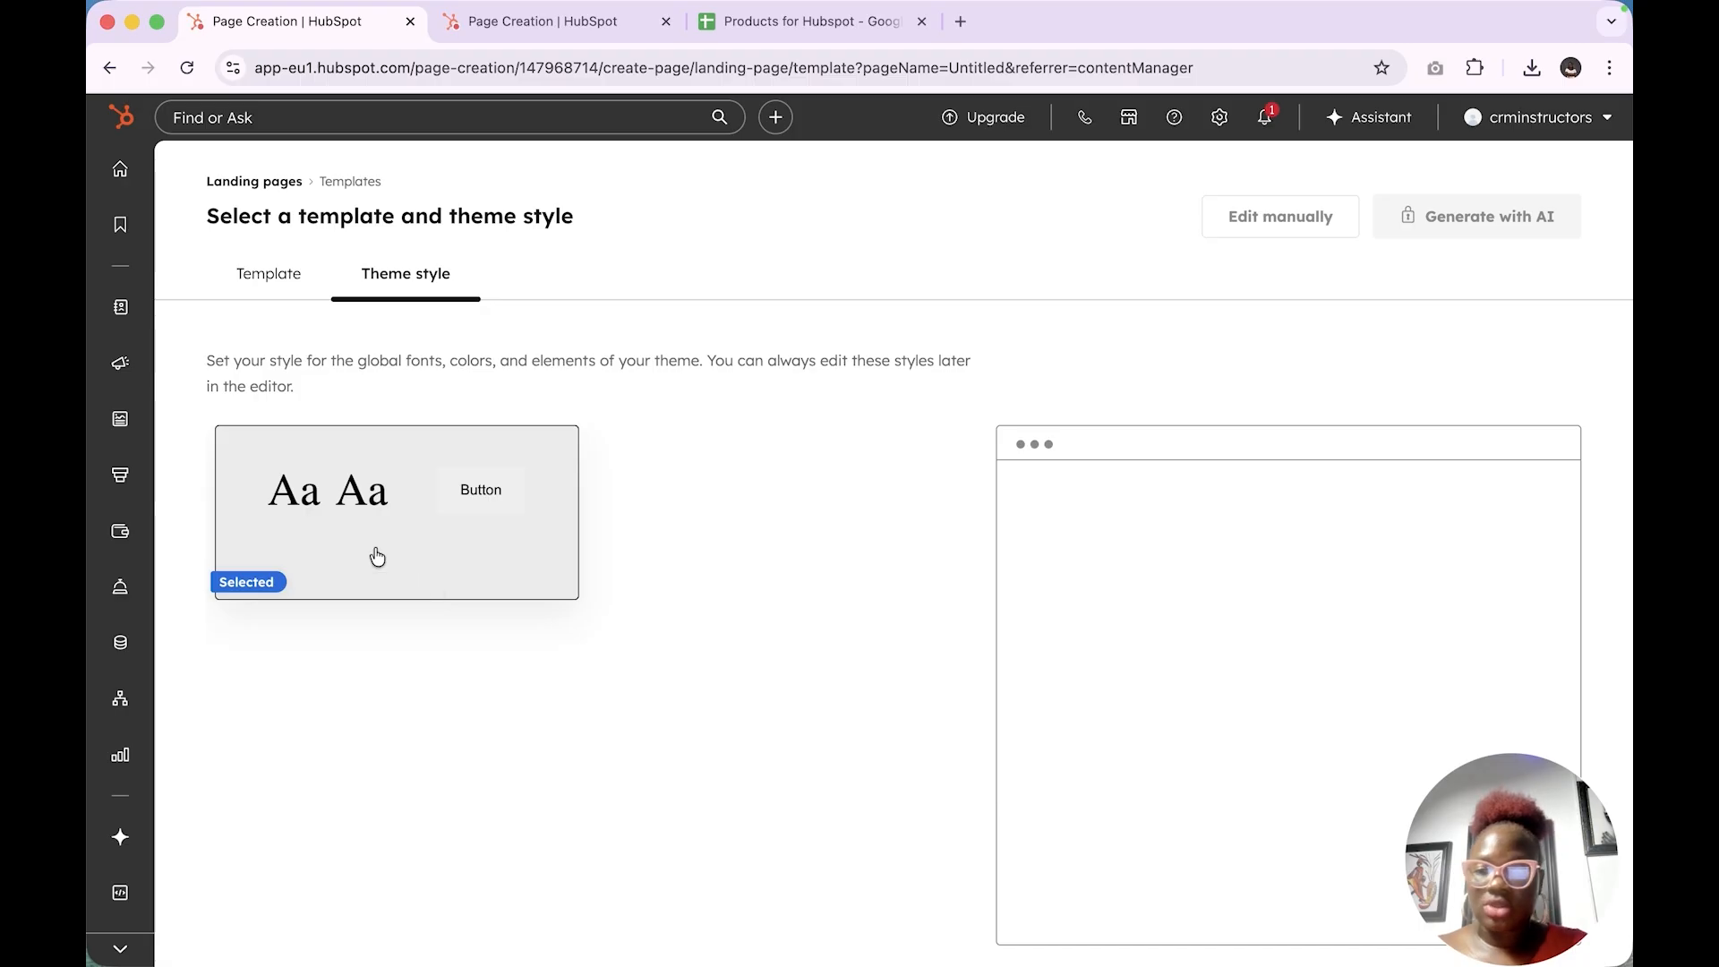
click(286, 297)
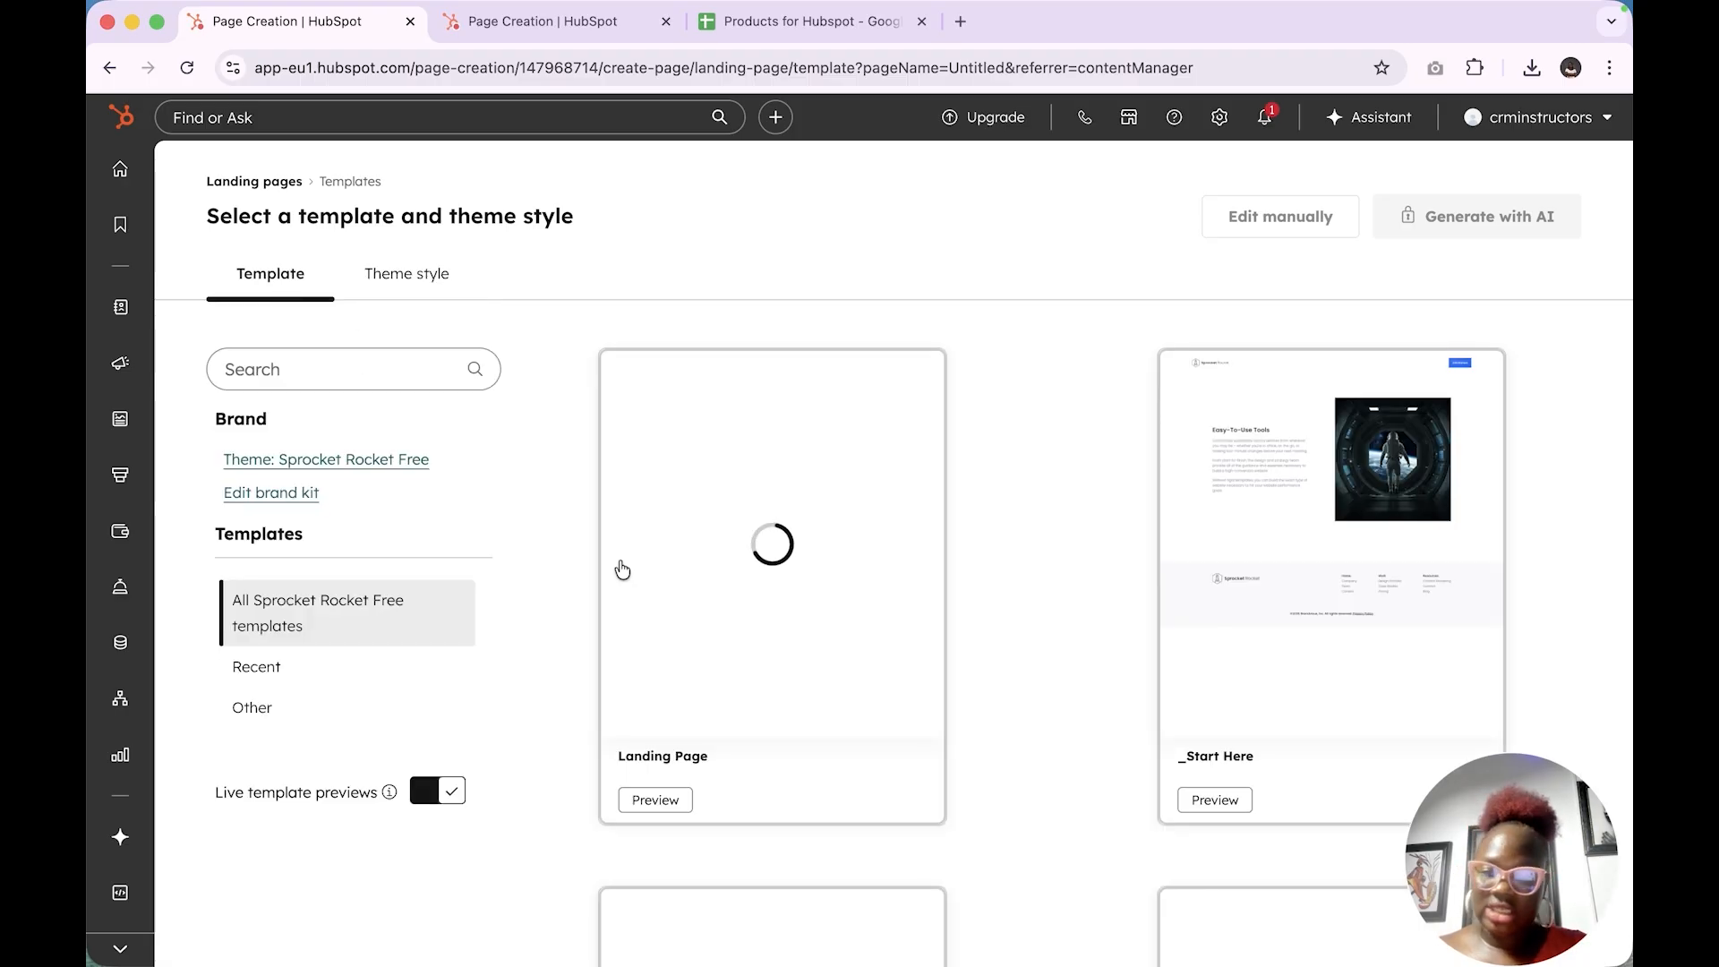
click(291, 674)
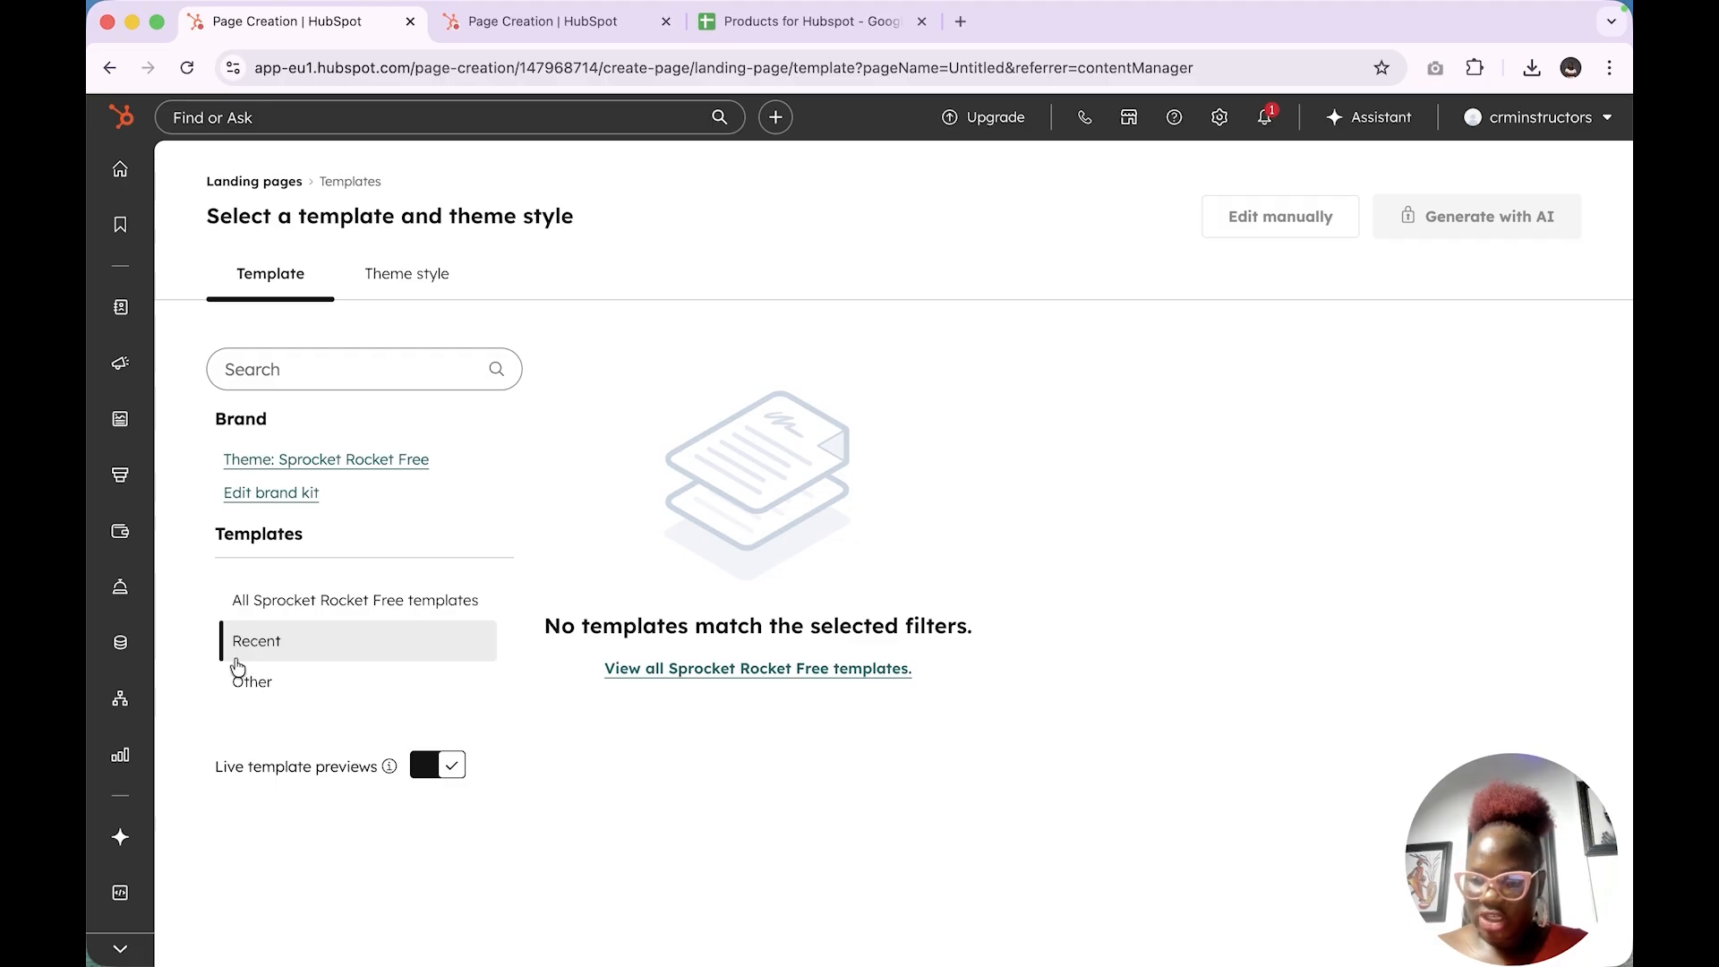
click(247, 682)
click(345, 601)
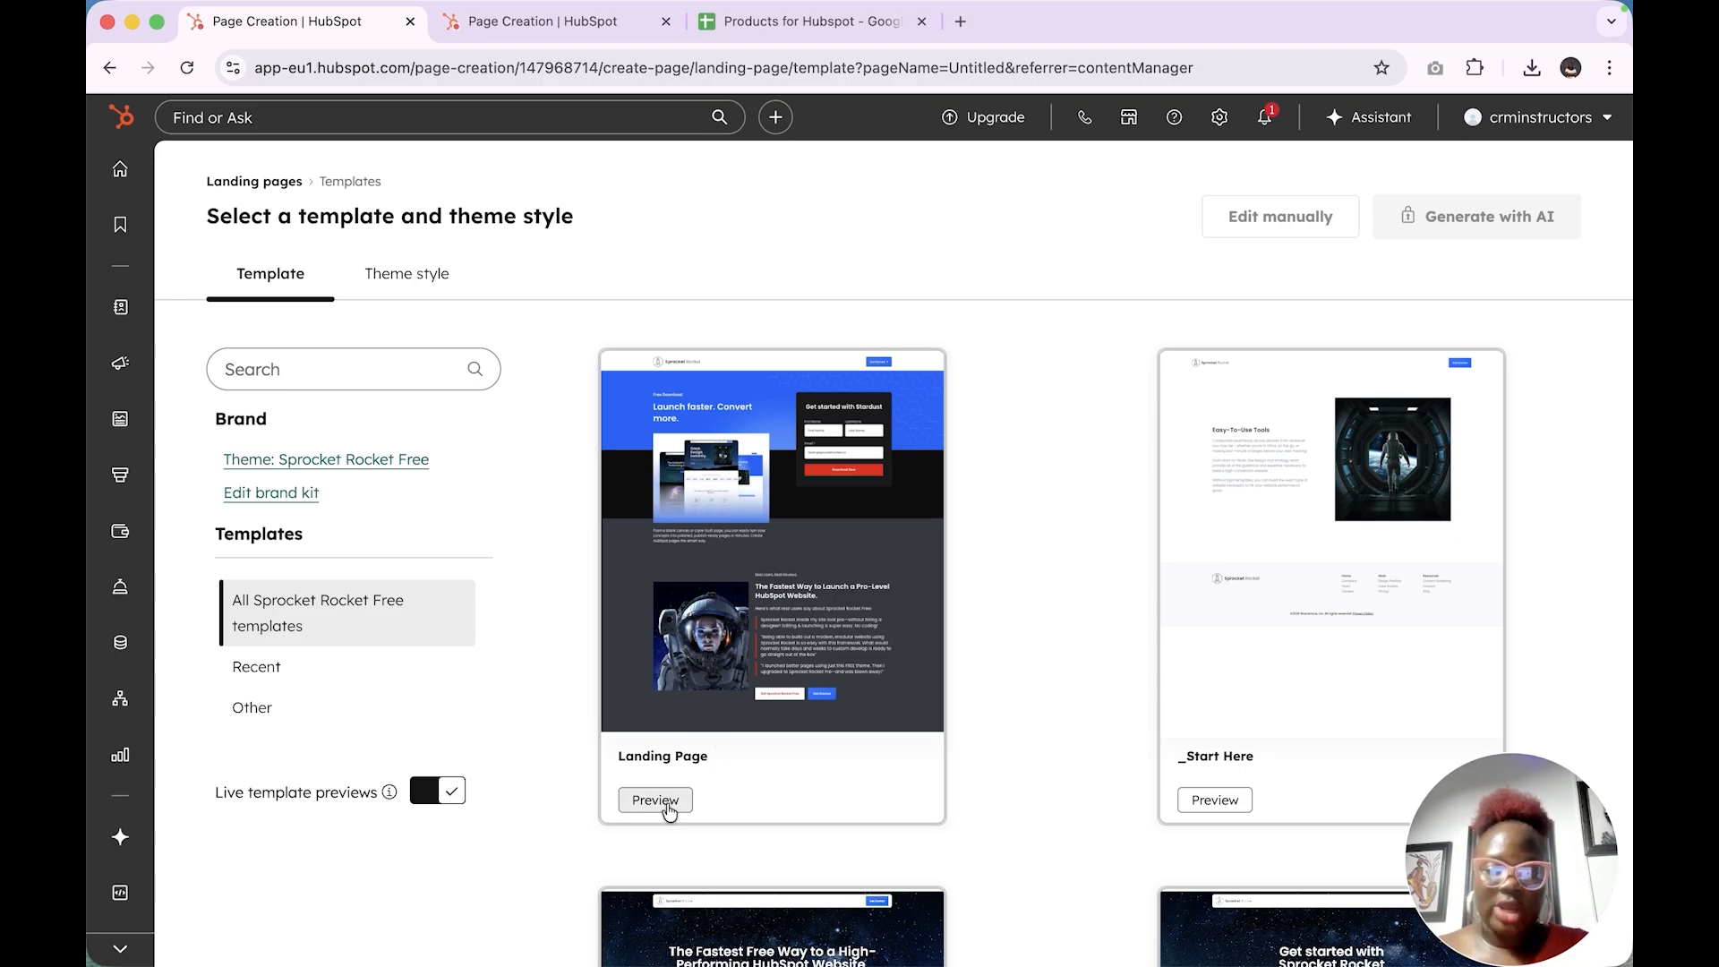
Preview the Landing Page template and look through its full layout down to the footer
click(666, 802)
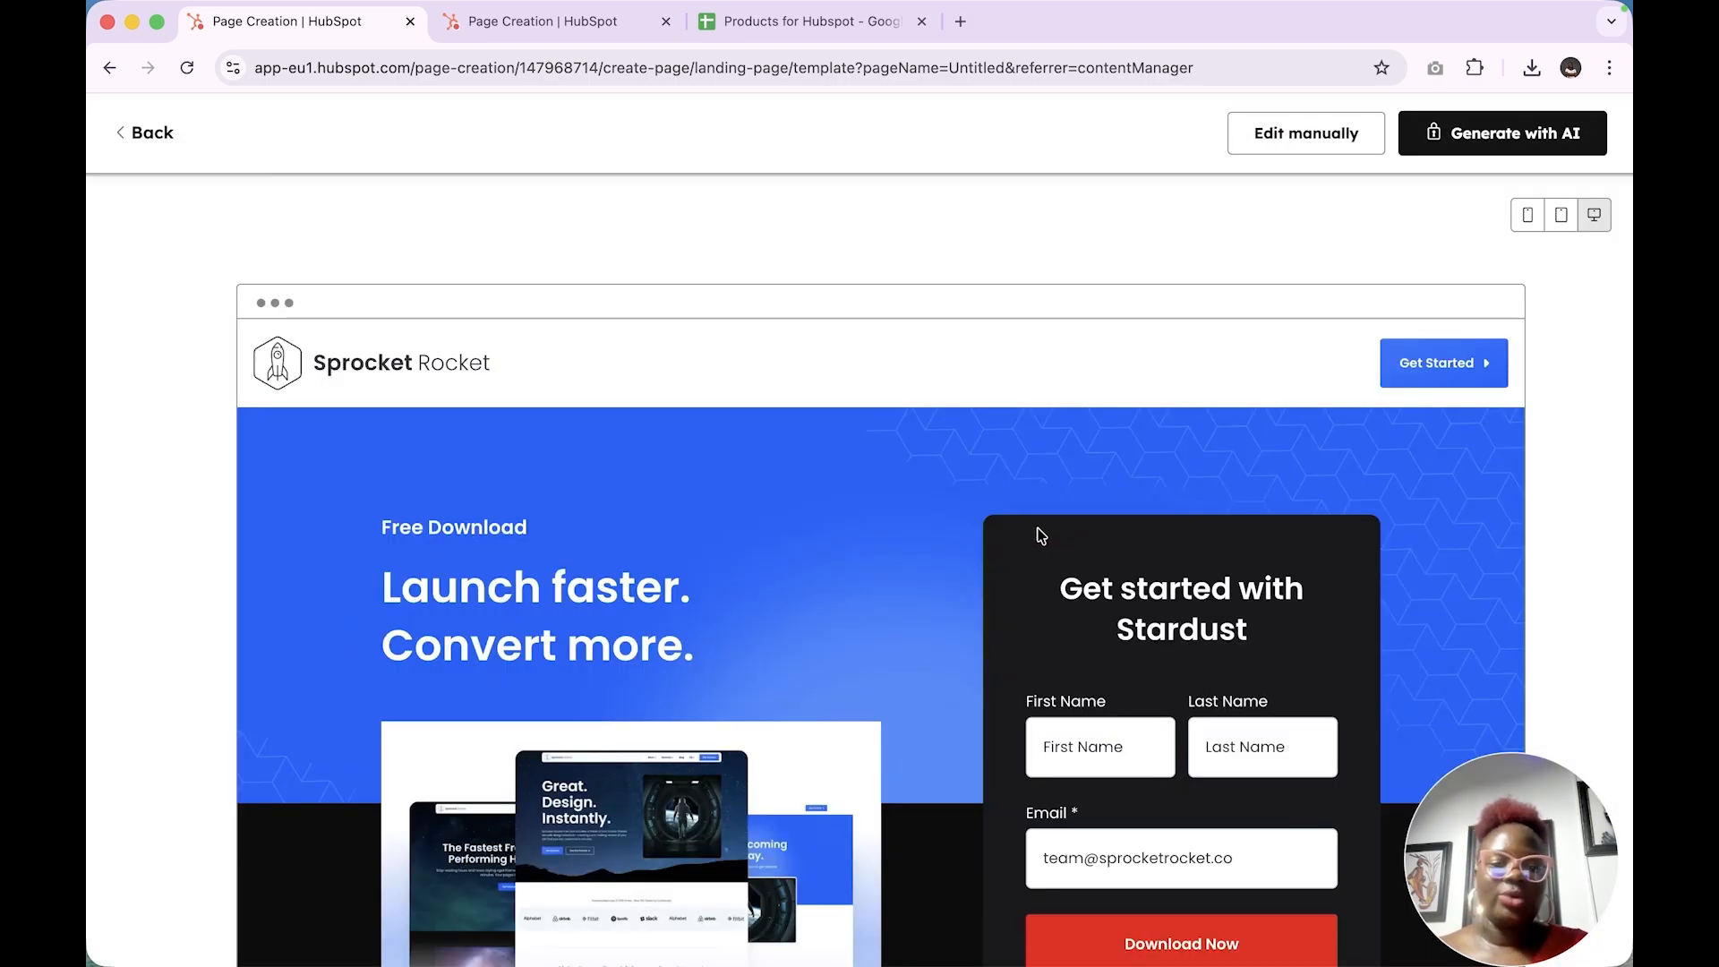
scroll(1040, 536, down, 15)
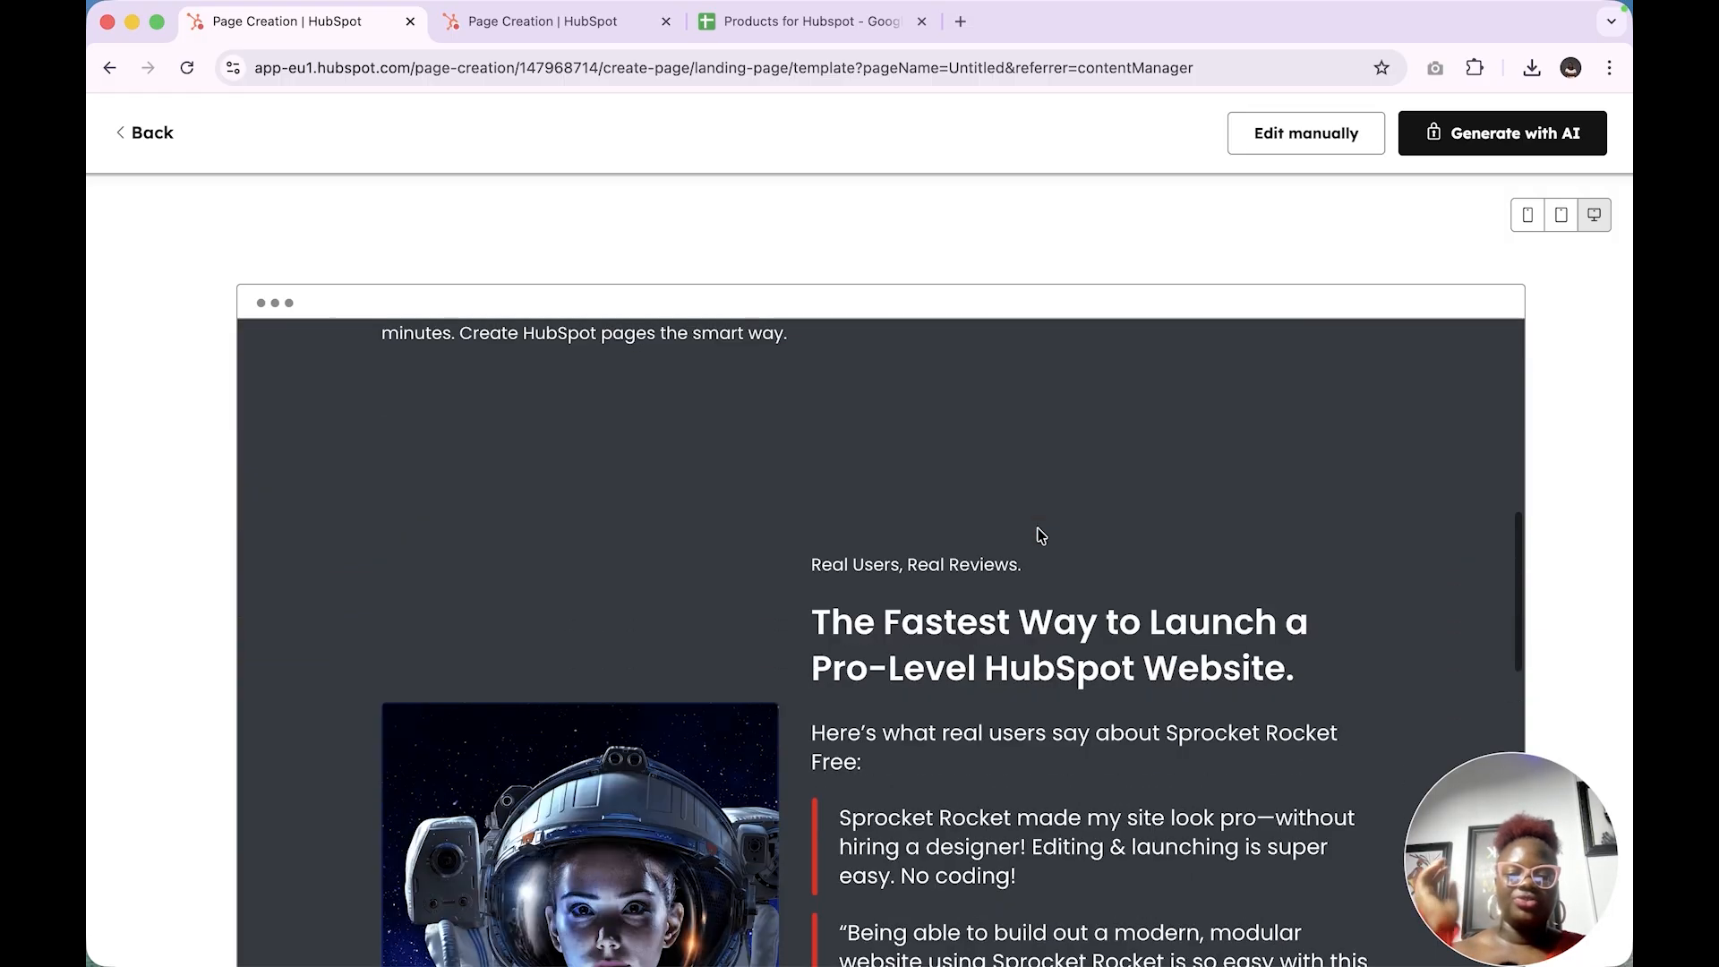
scroll(1041, 534, down, 10)
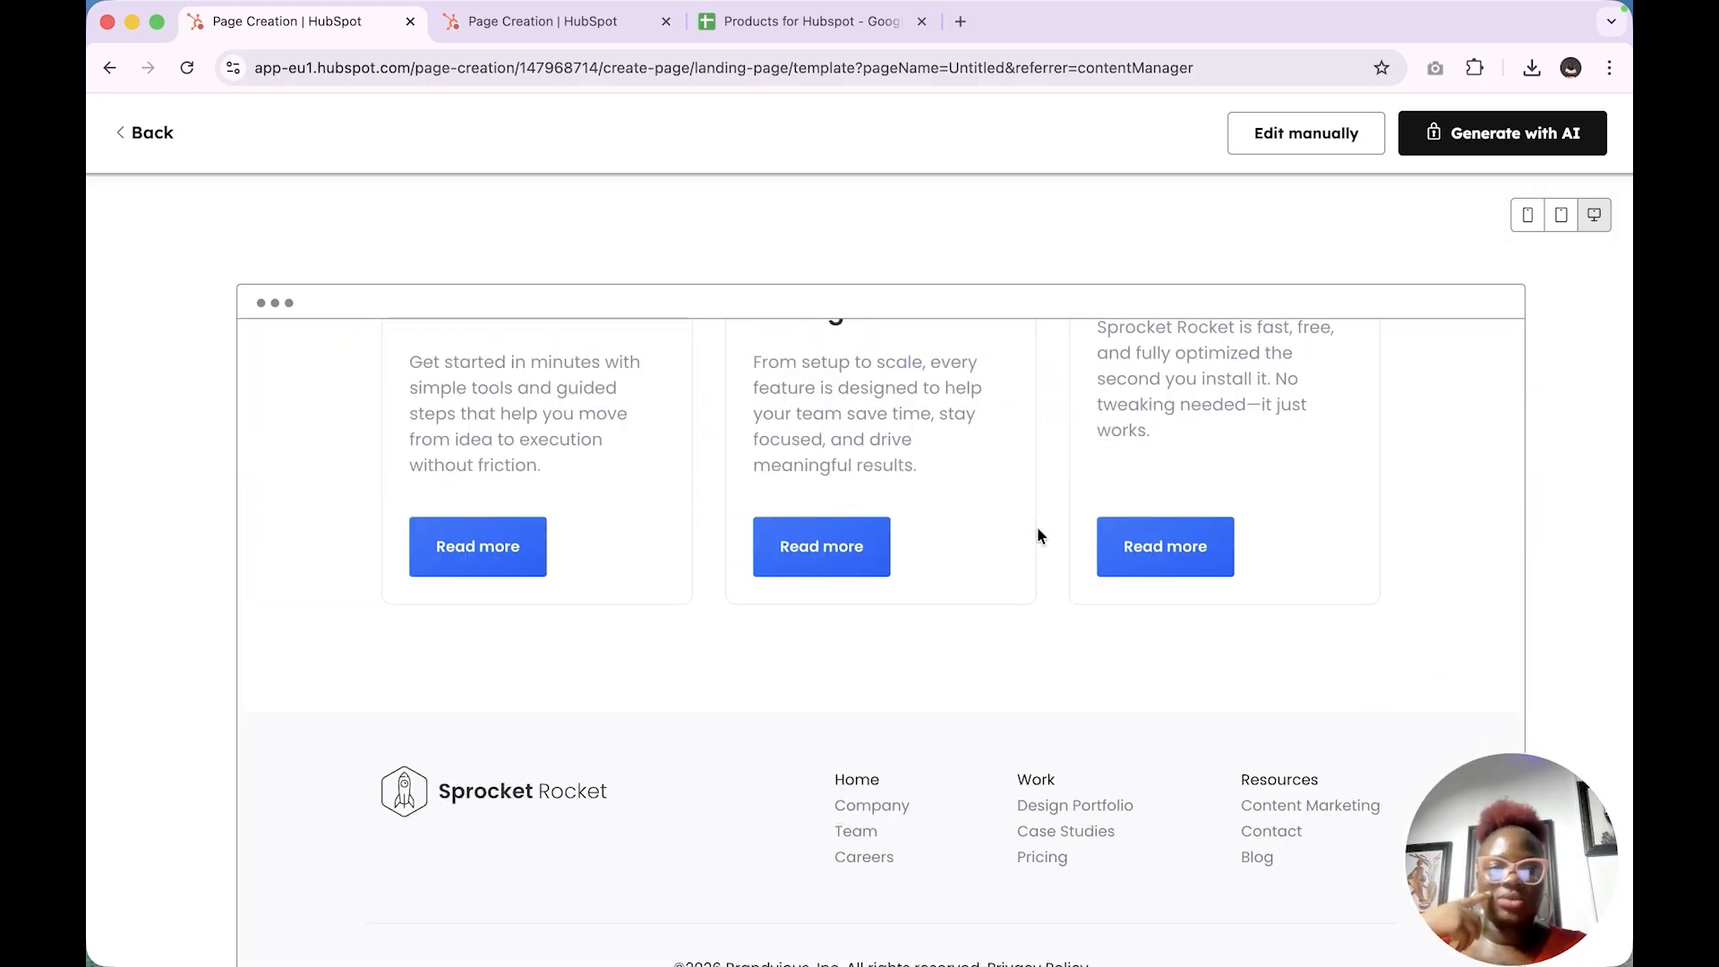
scroll(1037, 535, up, 20)
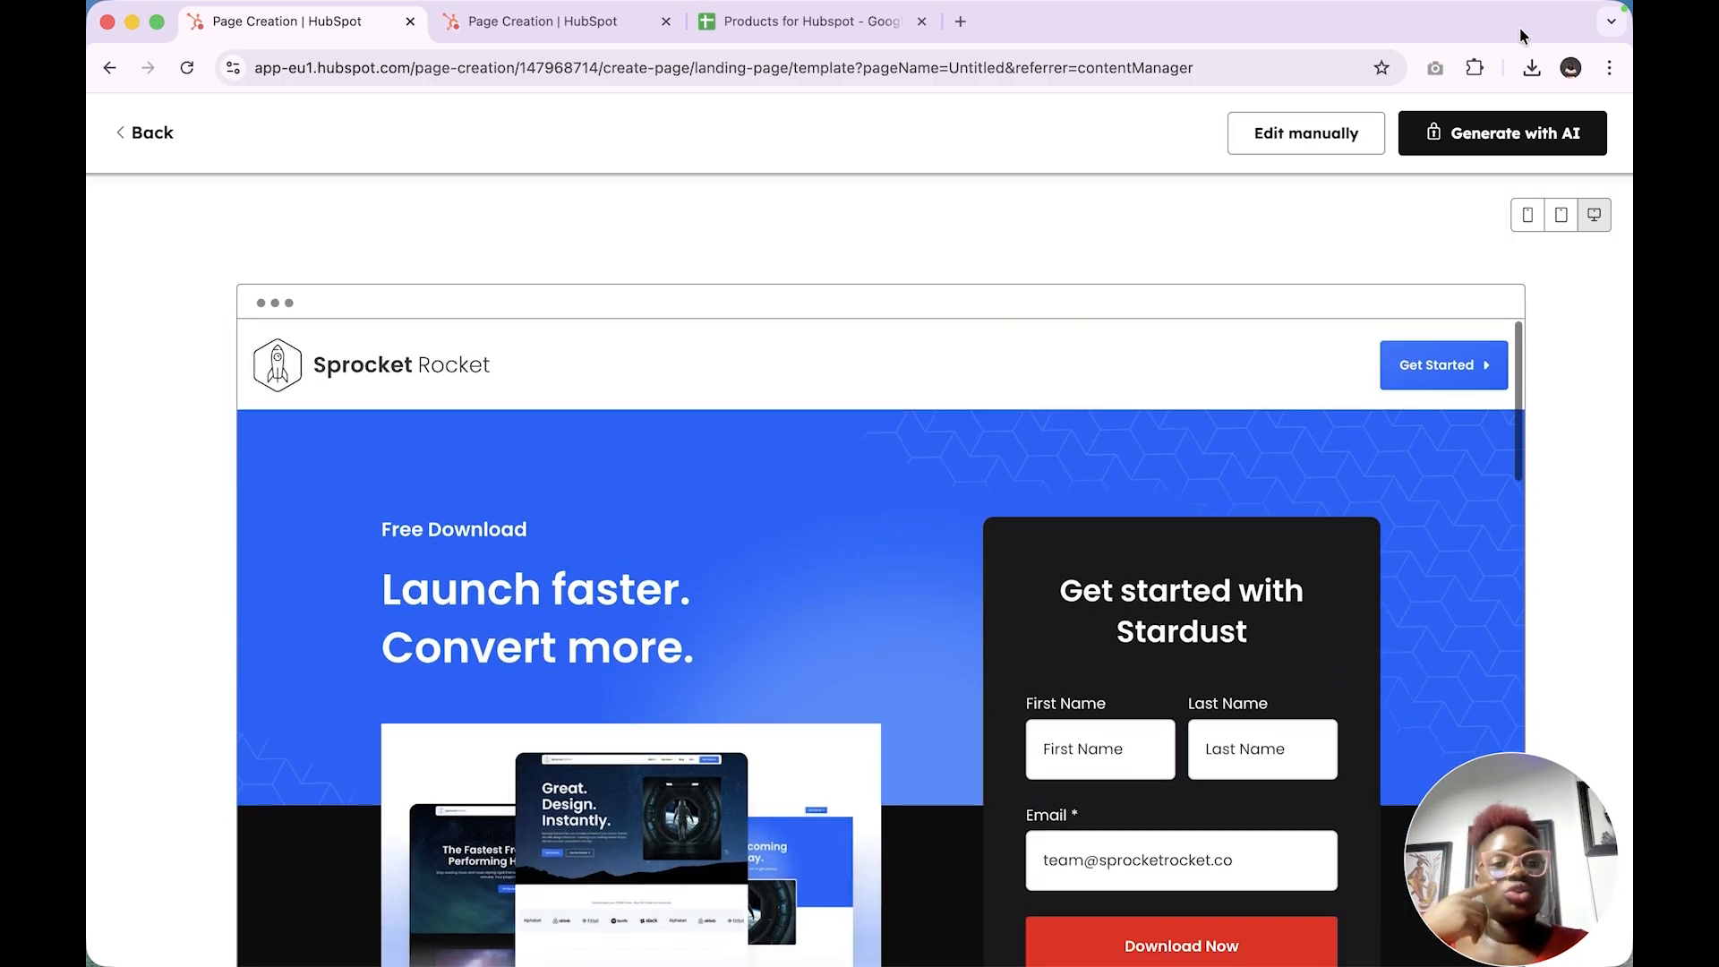
Try to generate the page from the template with AI, and return to the template preview
click(1493, 143)
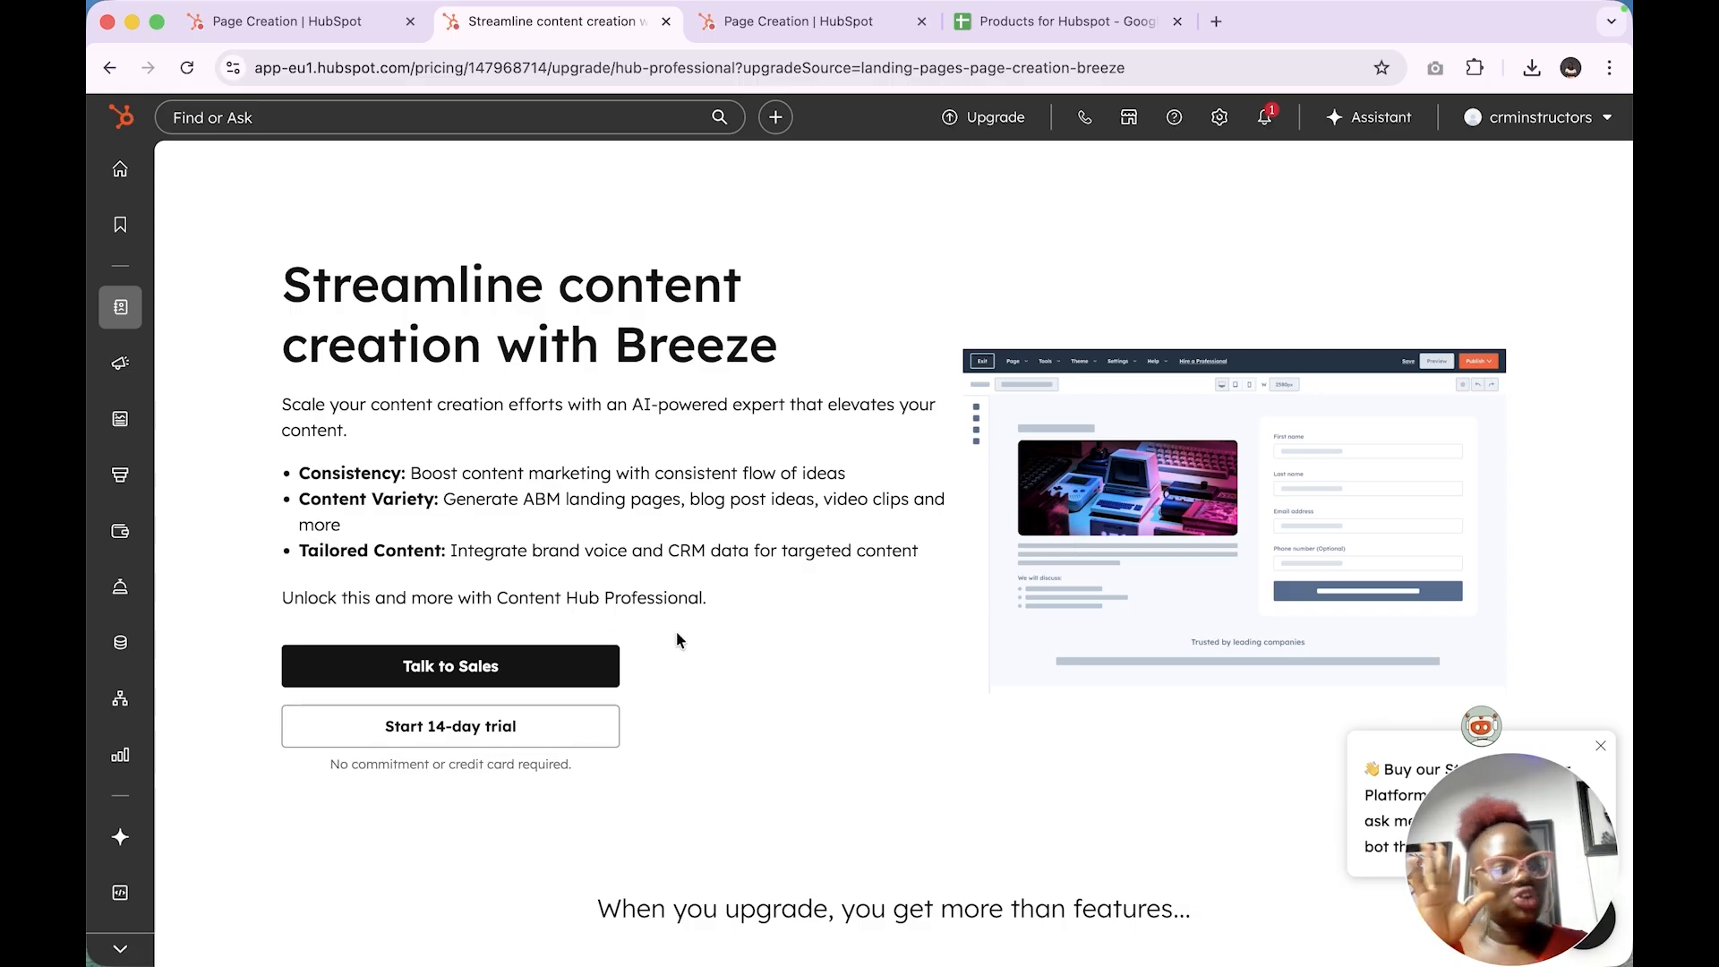
click(302, 39)
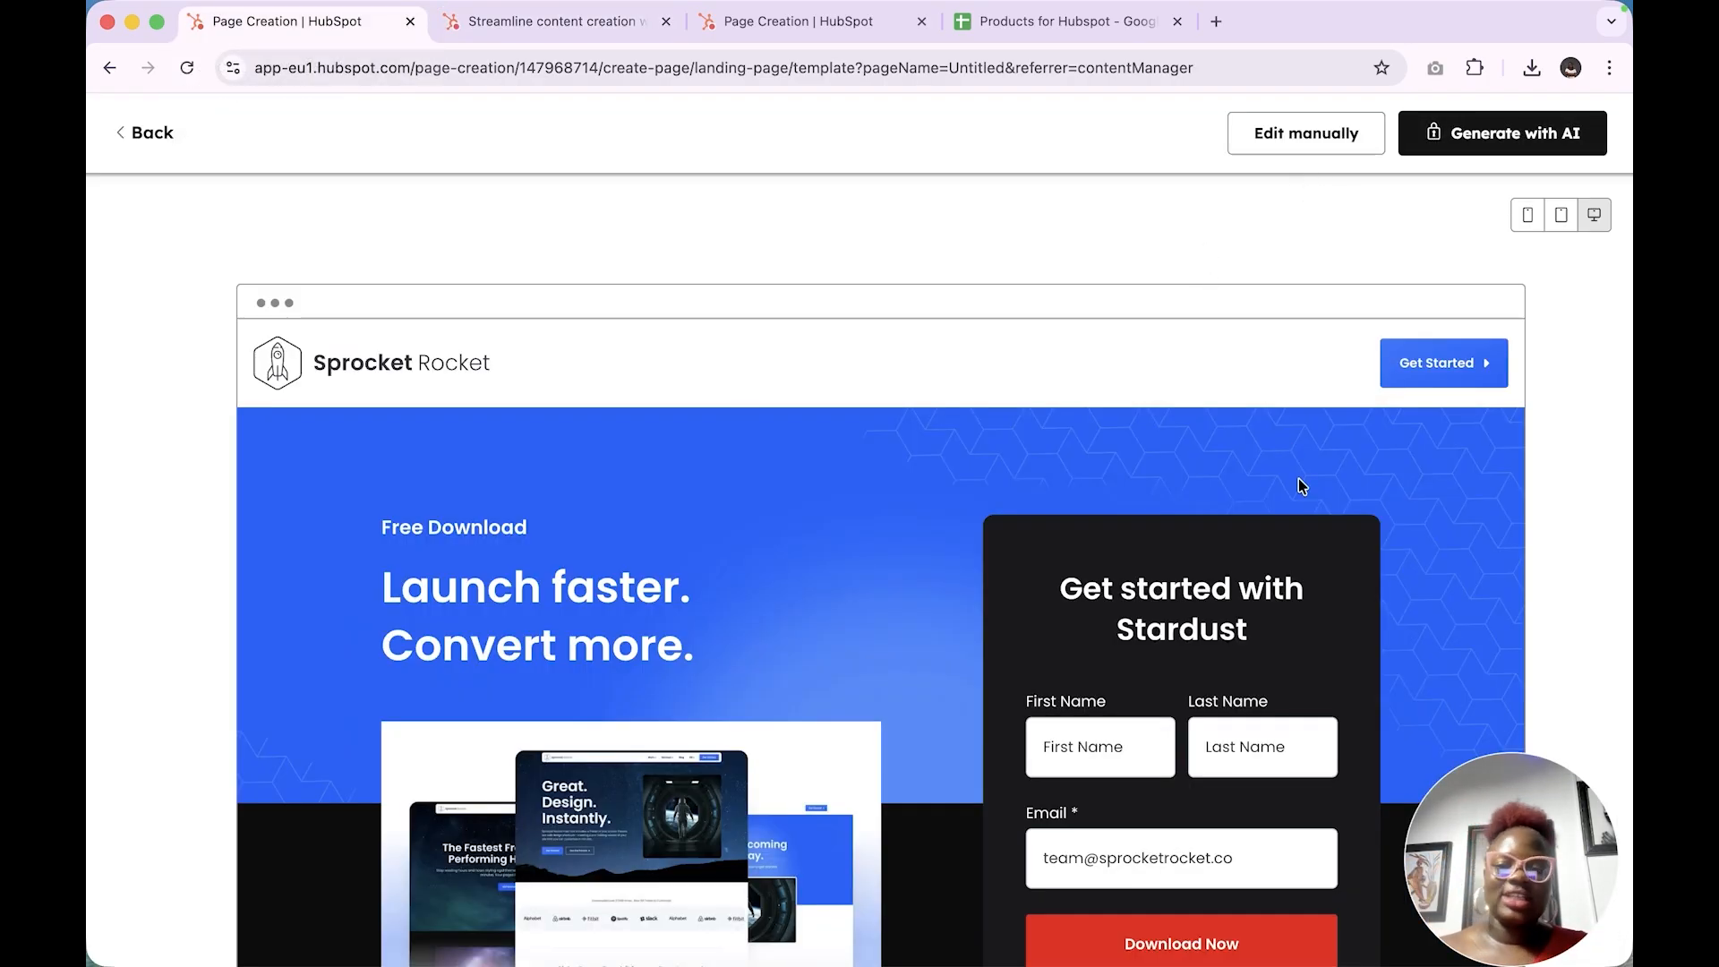
Open the Landing Page template for manual editing and dismiss the page editor's welcome guide
scroll(1298, 481, down, 10)
scroll(1301, 486, down, 1)
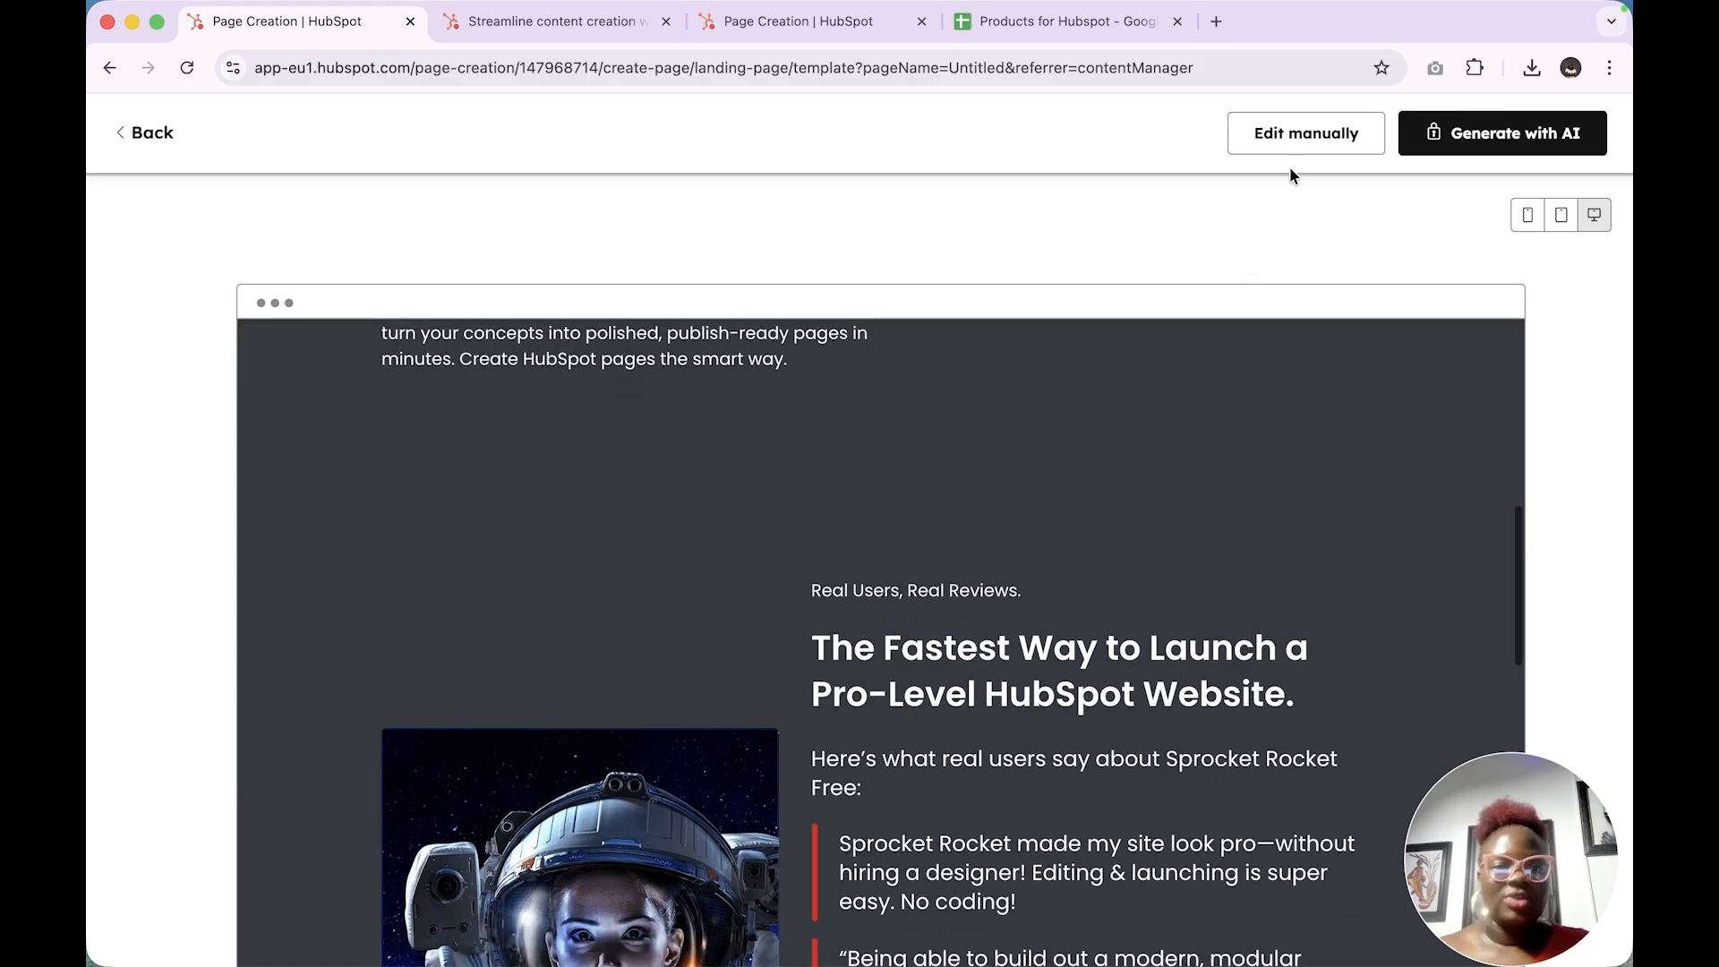
click(1306, 134)
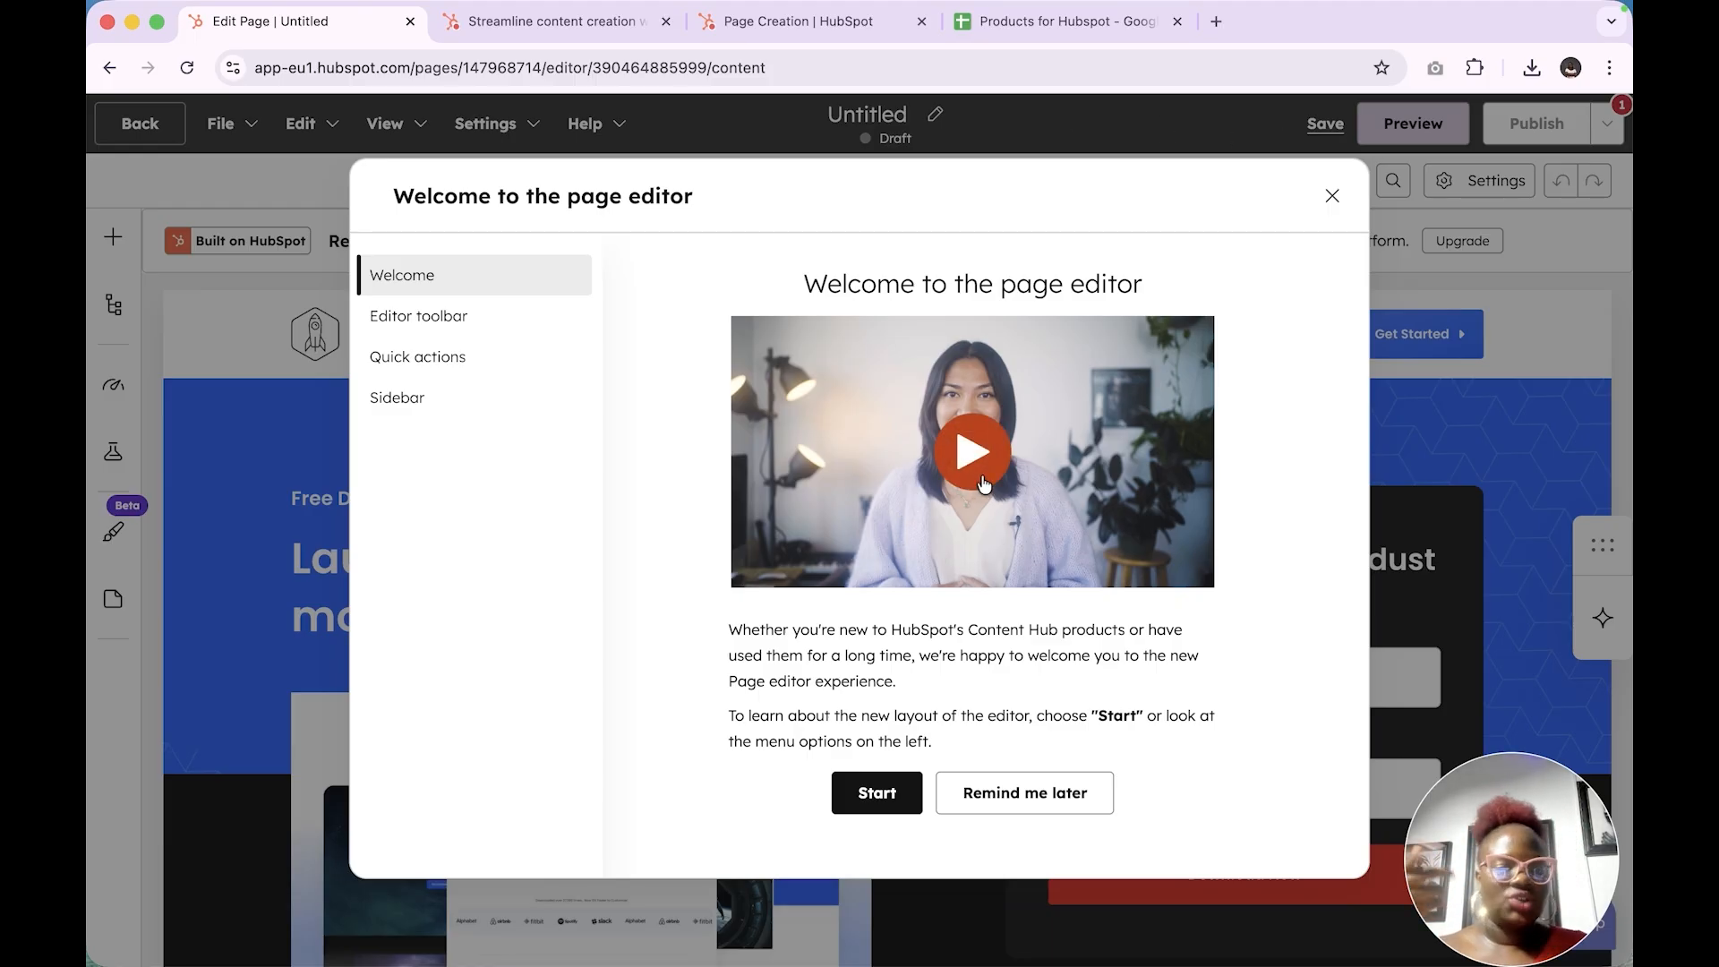
click(1332, 198)
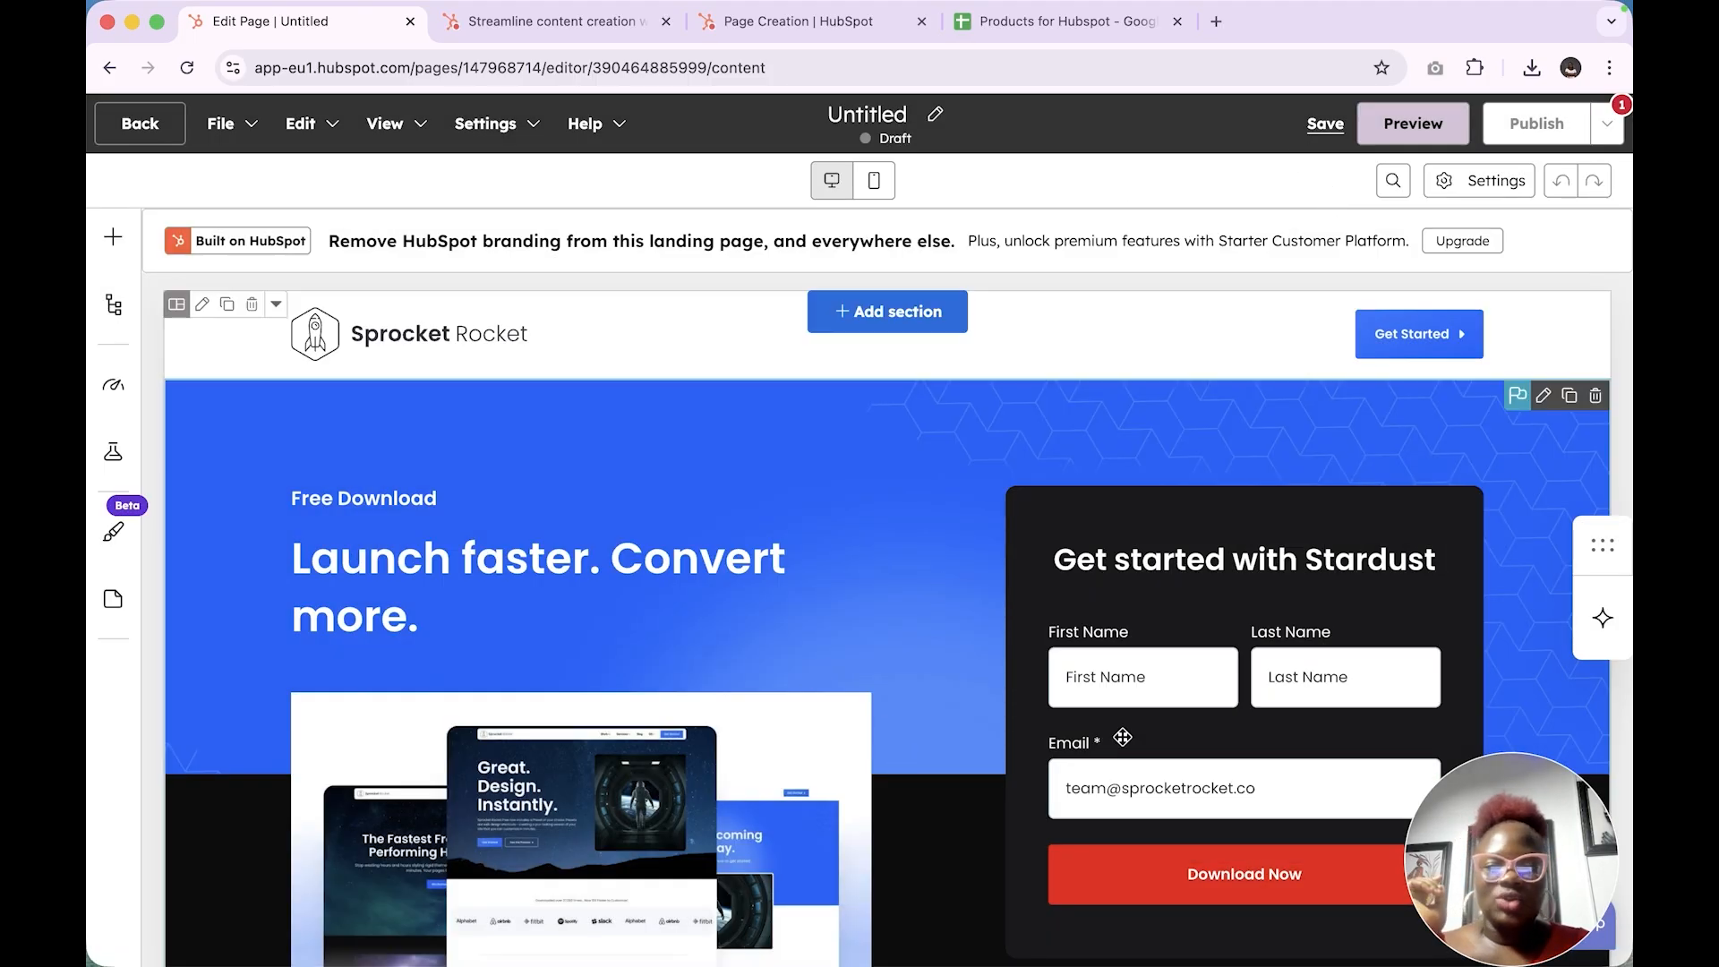
Open the content settings of the hero module containing the "Launch faster. Convert more." heading
scroll(1122, 736, down, 3)
click(632, 615)
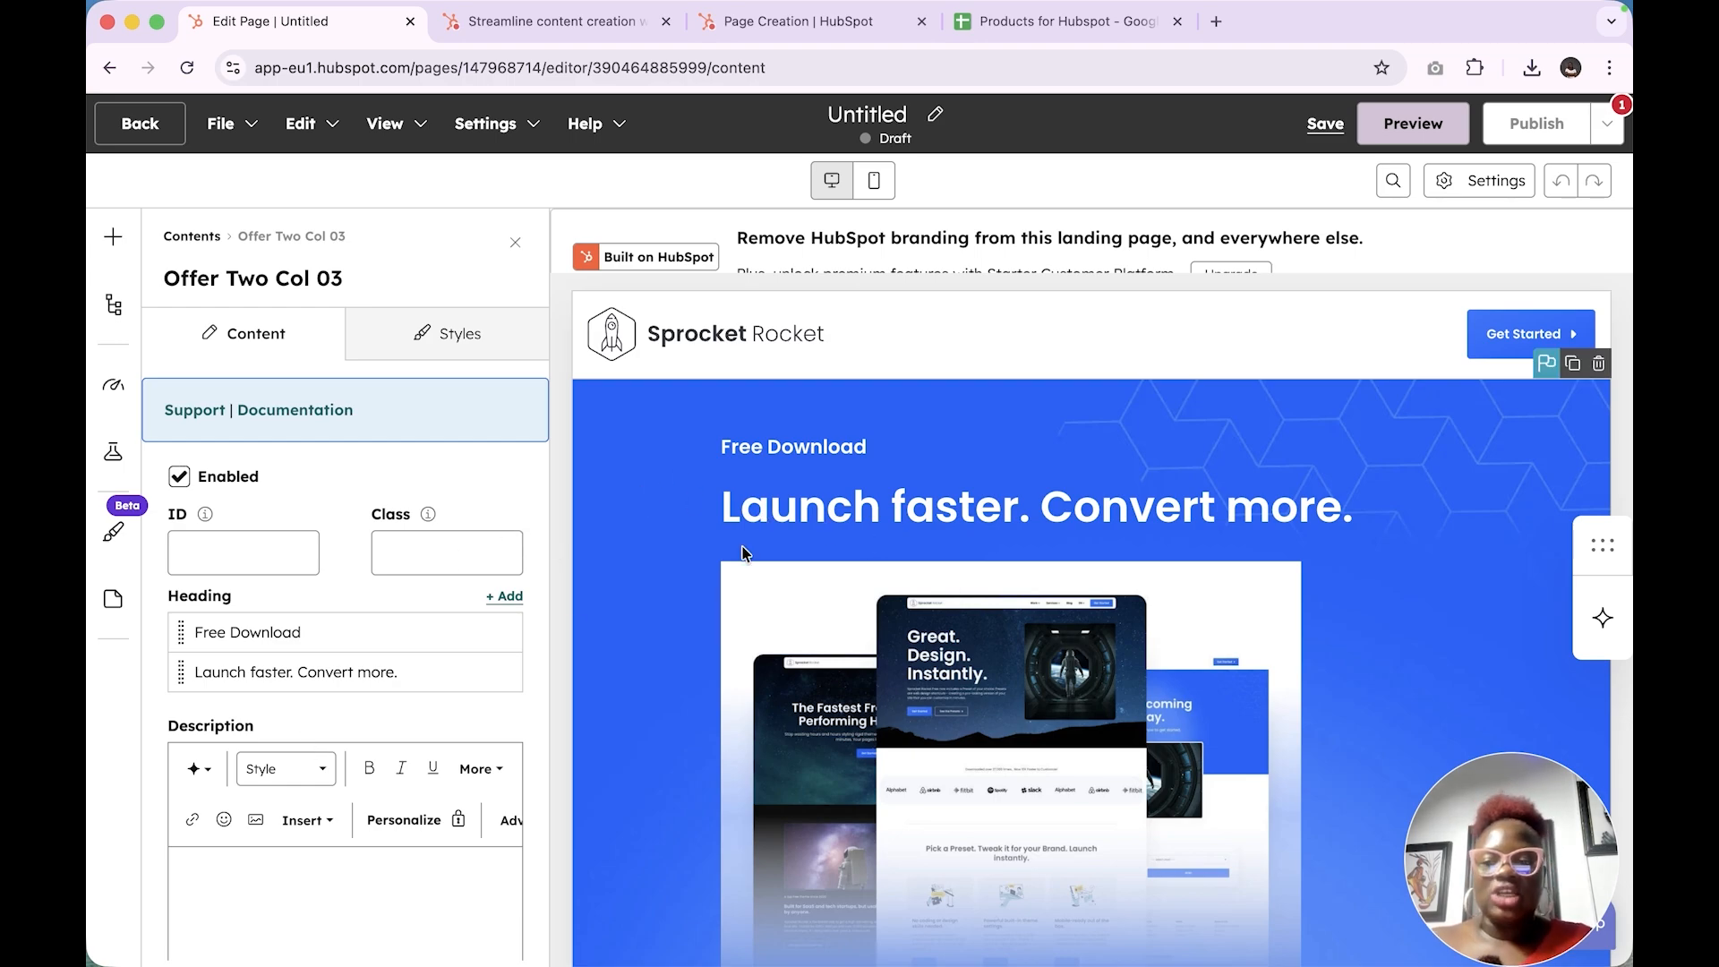
double_click(864, 524)
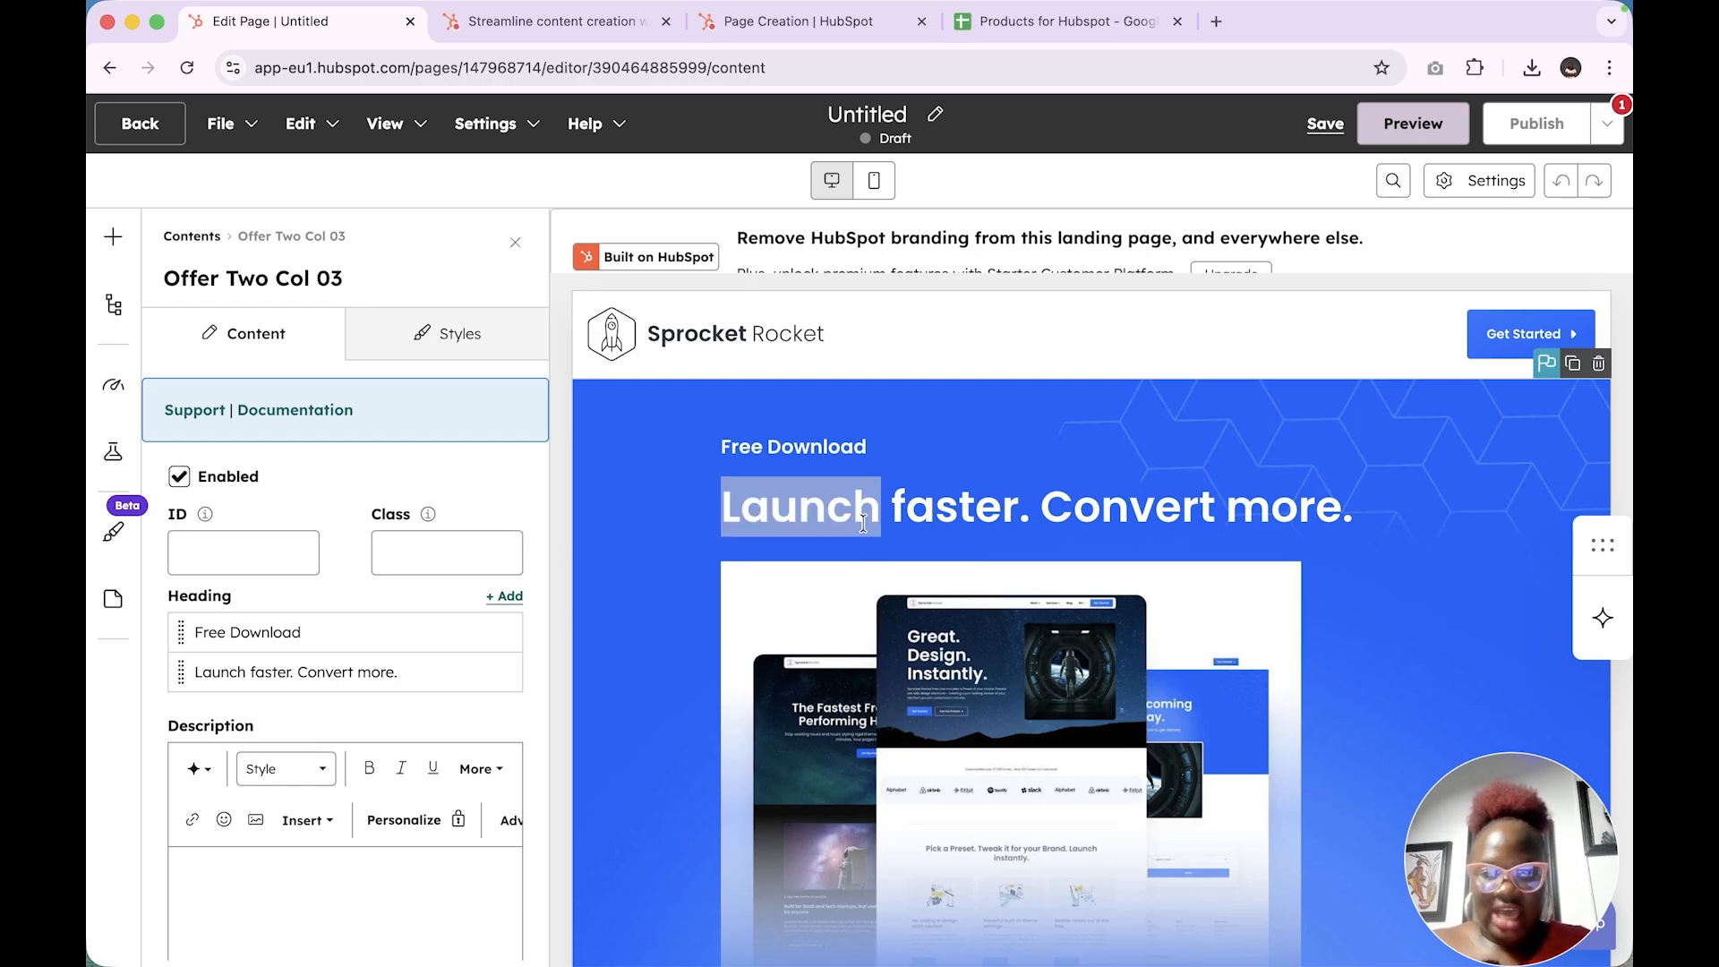
click(864, 524)
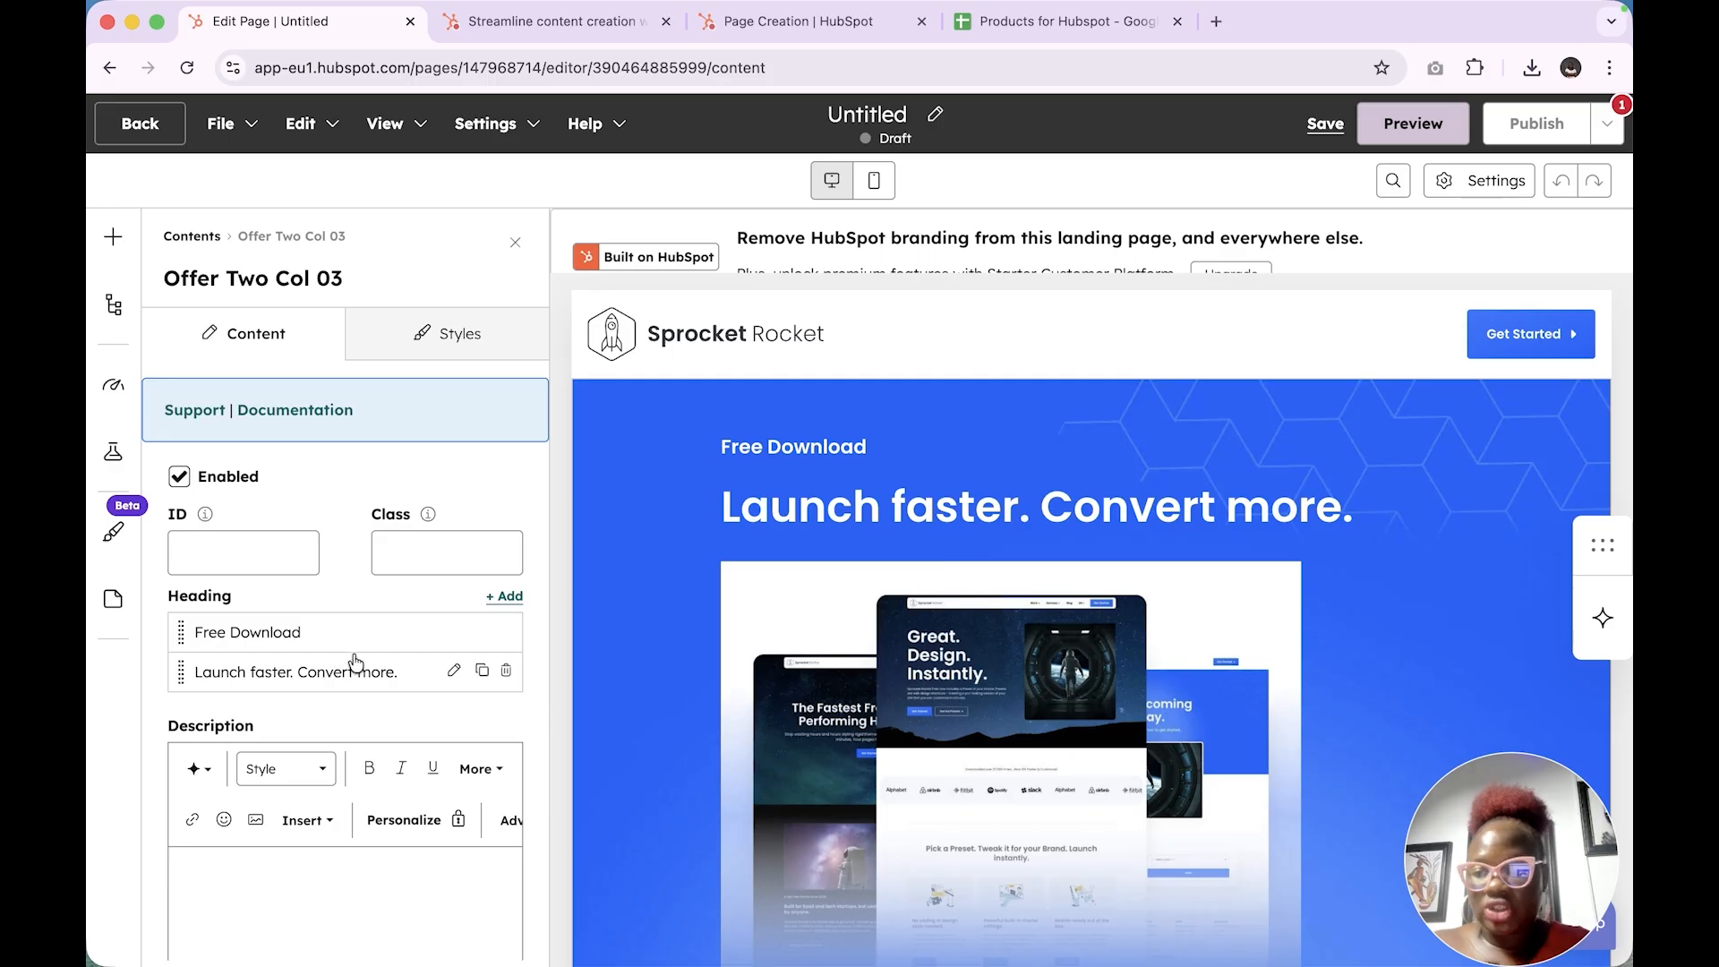
Change the hero heading "Launch faster. Convert more." to "Set up your CRM in minutes"
click(454, 671)
click(353, 539)
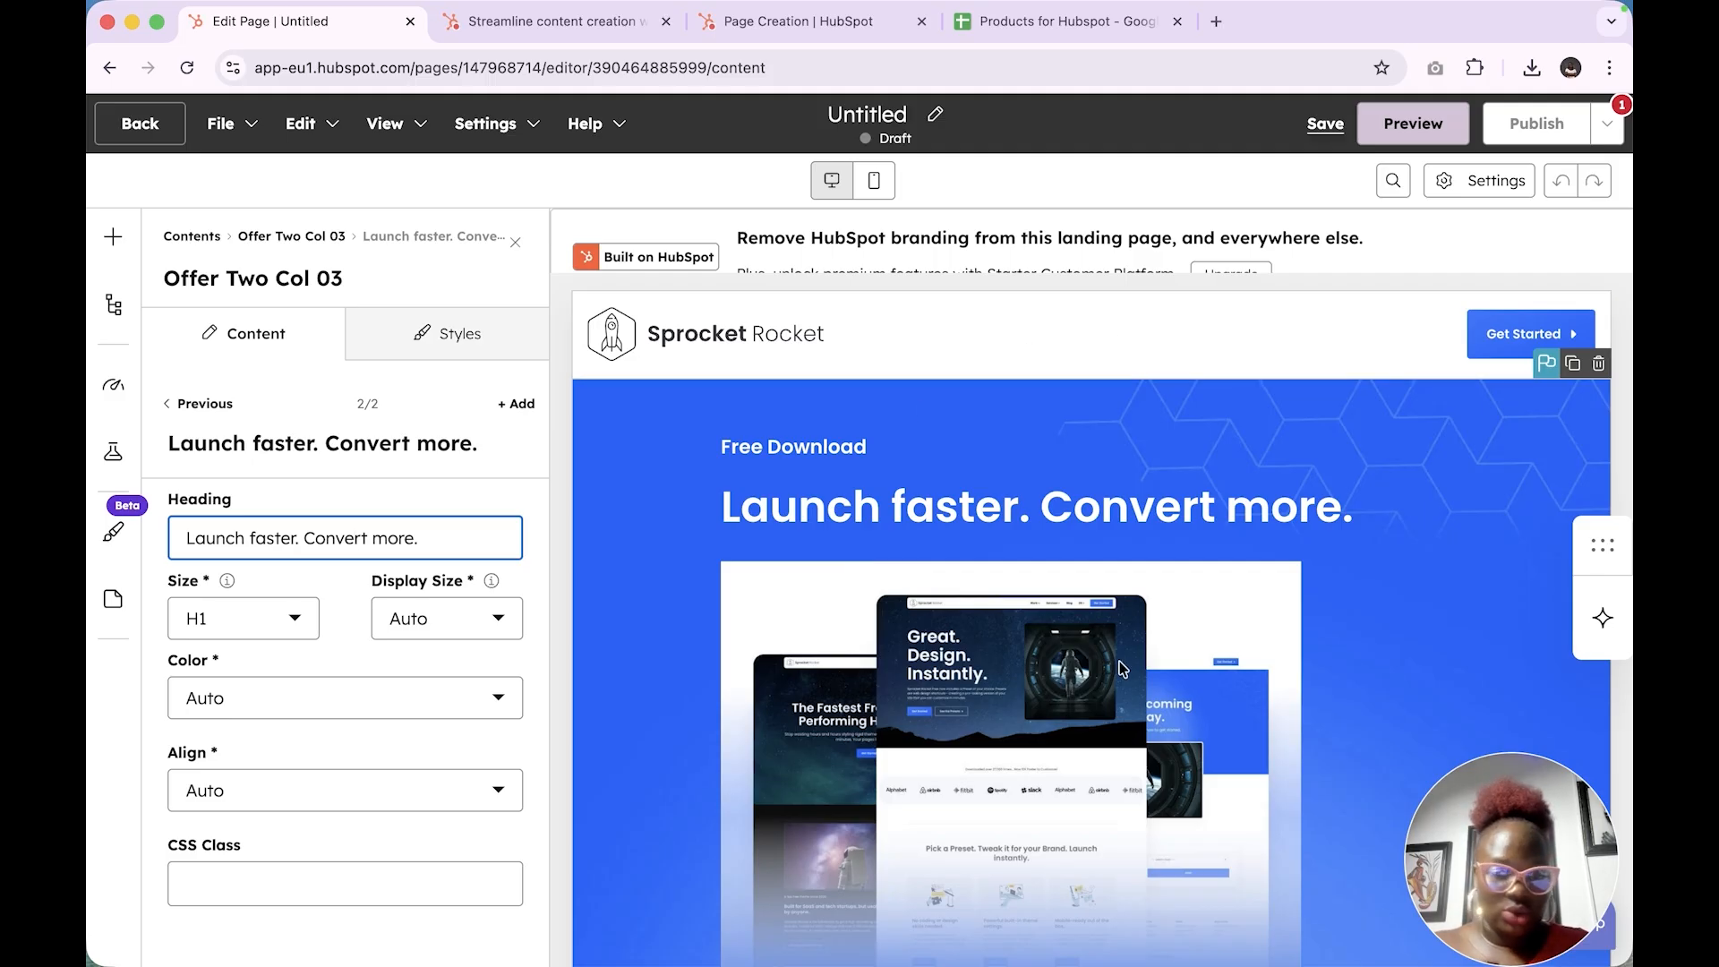
click(1026, 512)
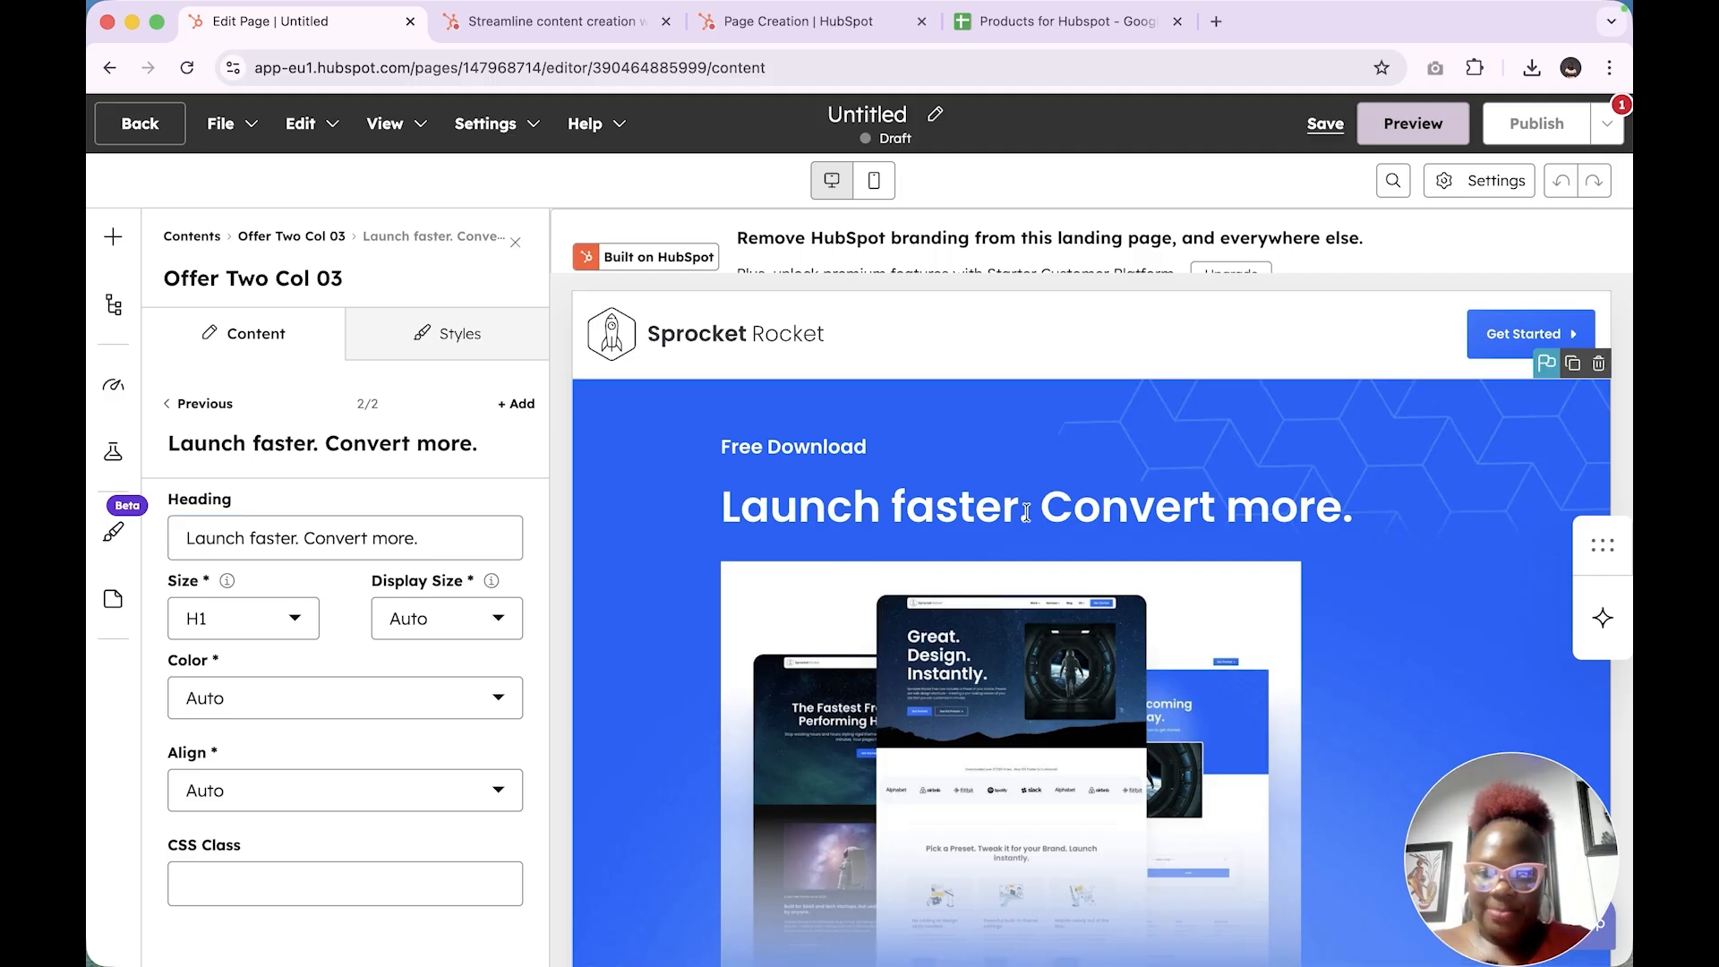
click(396, 537)
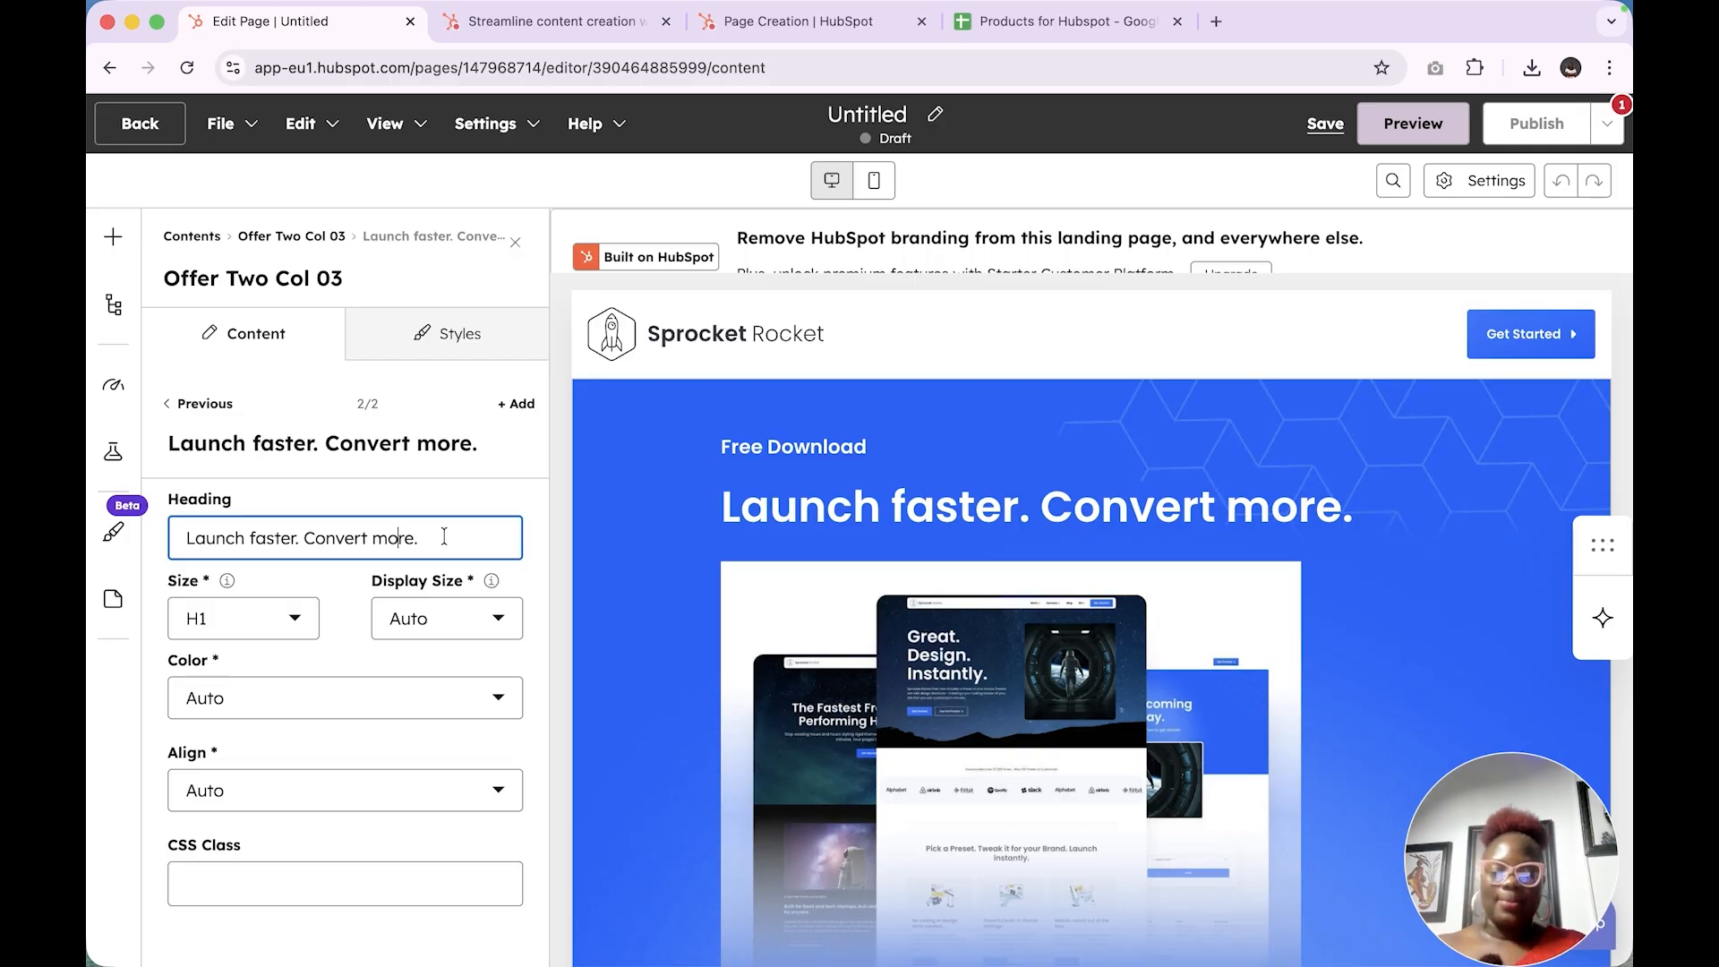
triple_click(444, 537)
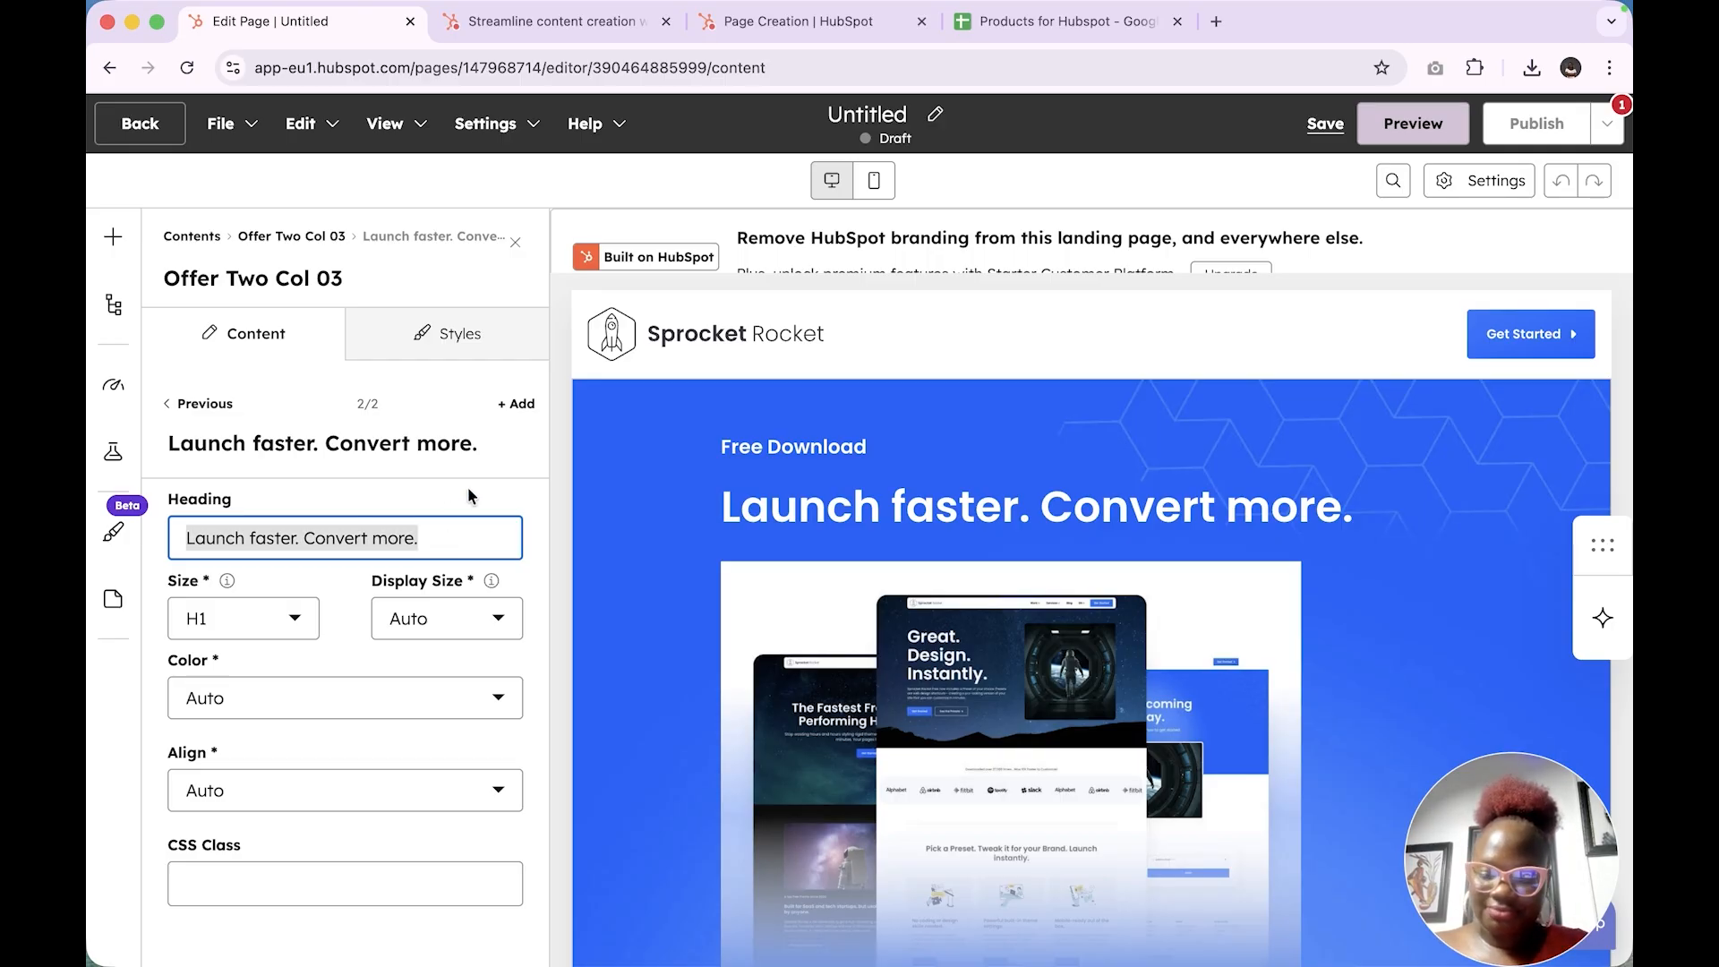
key(Caps_Lock)
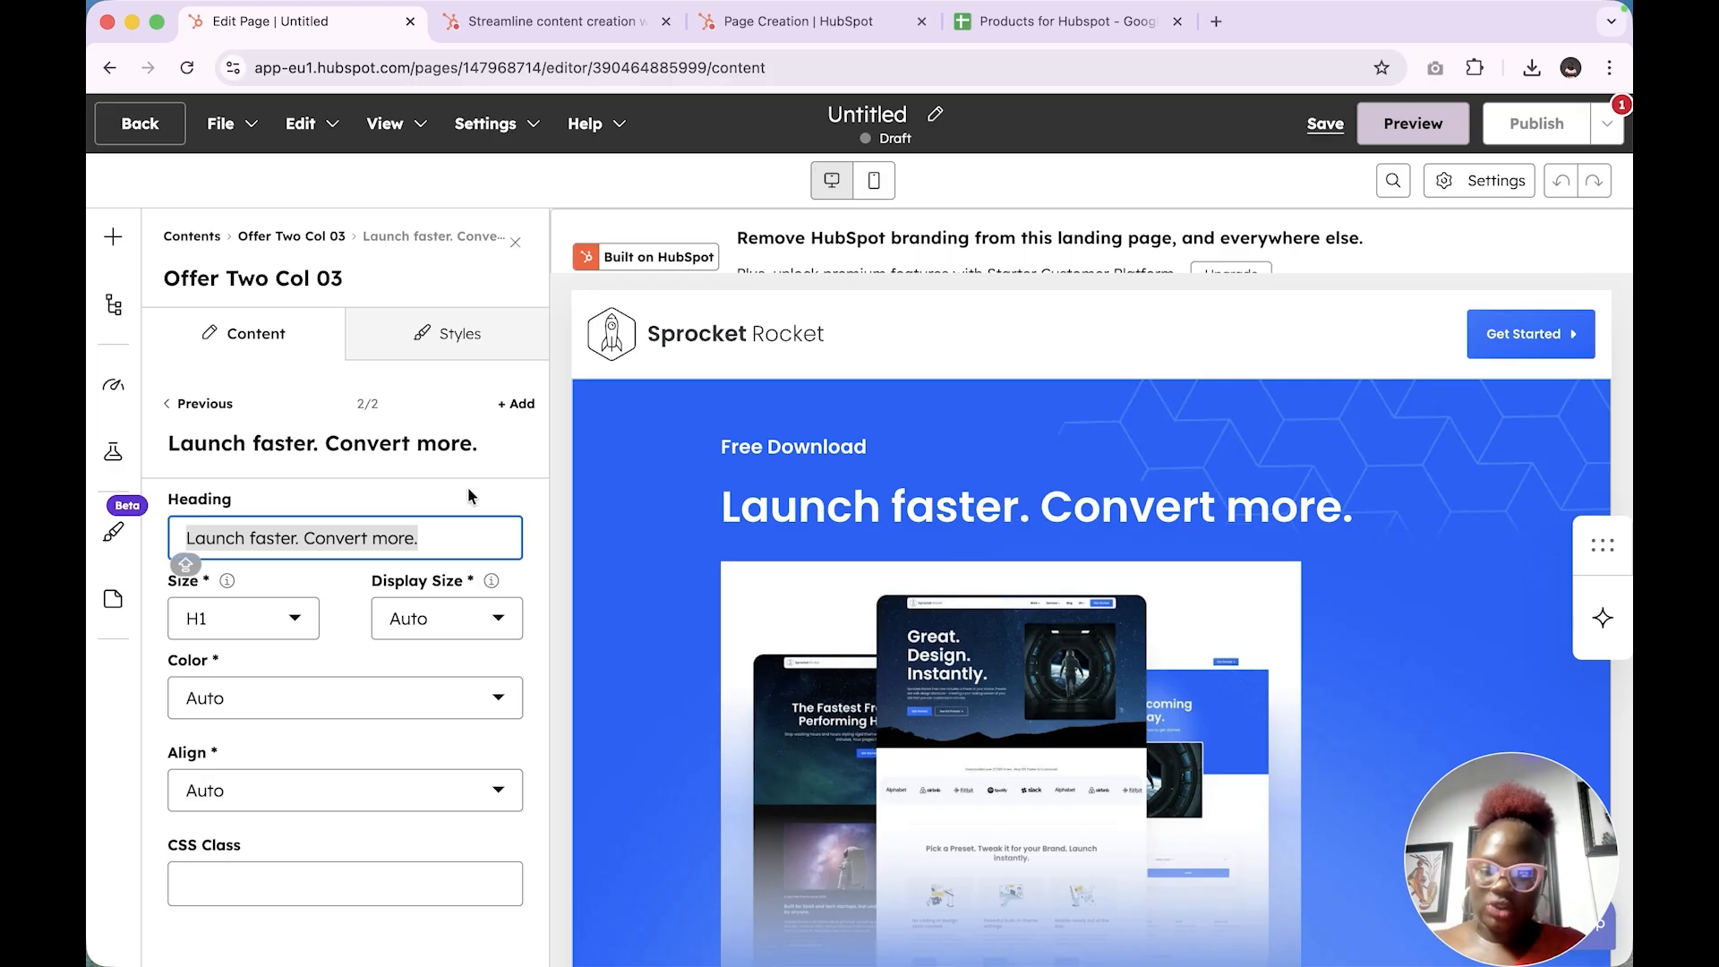
text(Set u)
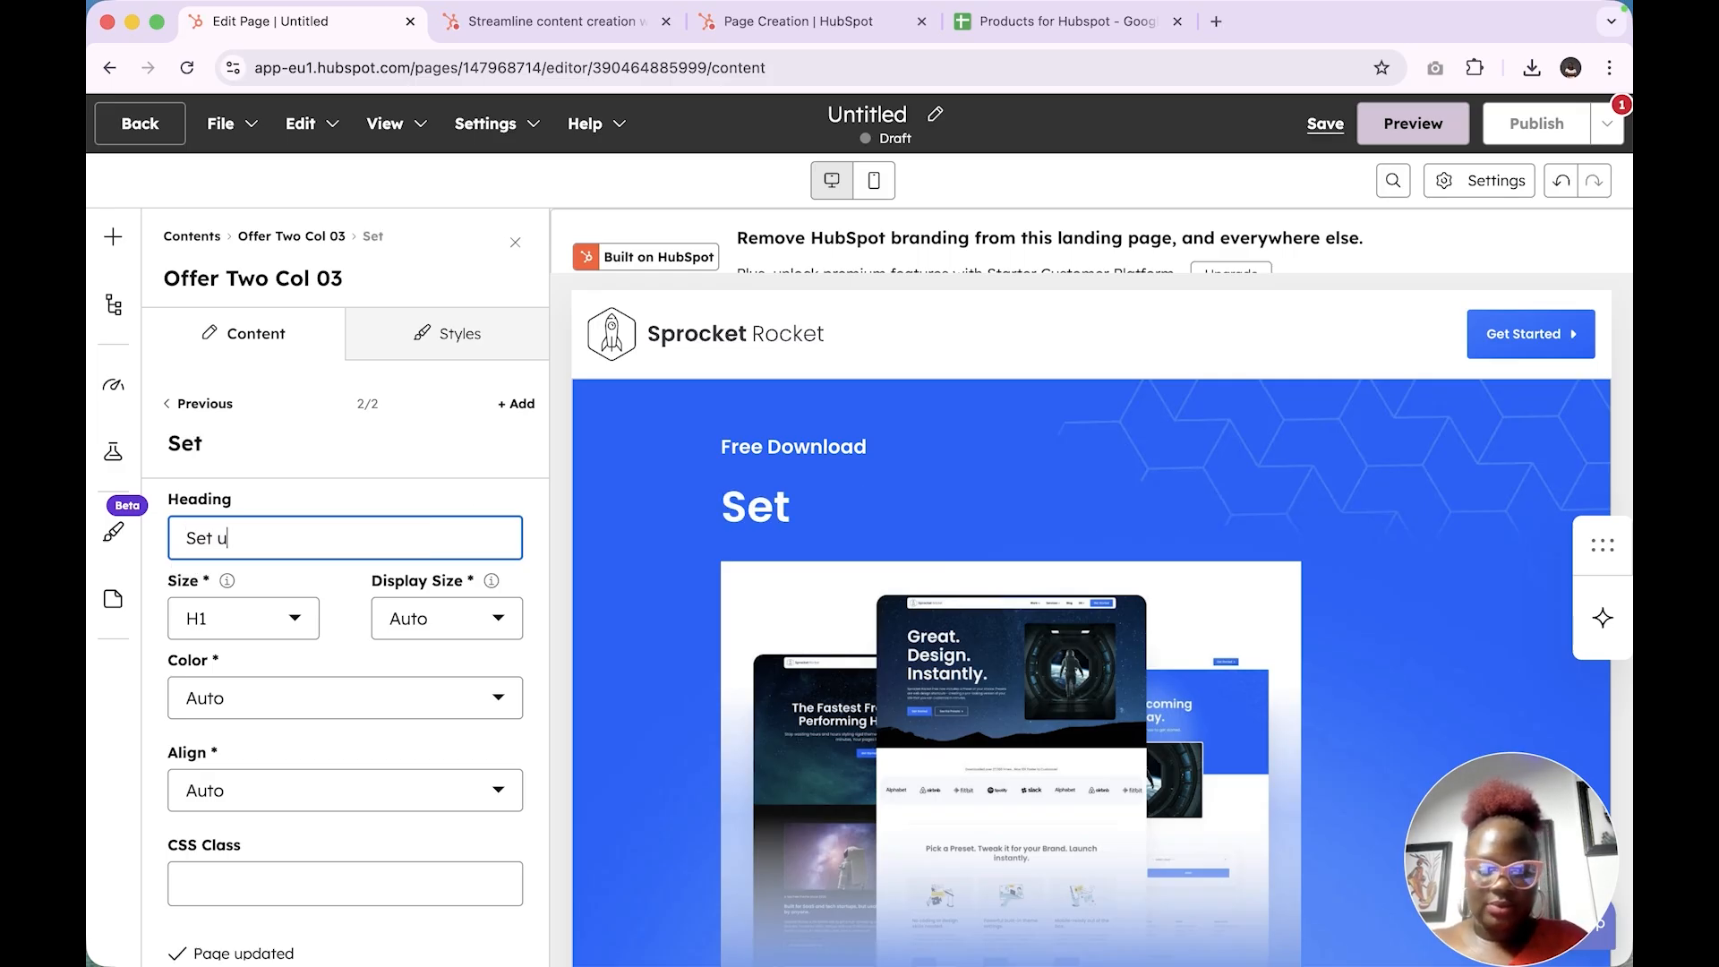
text(p your C)
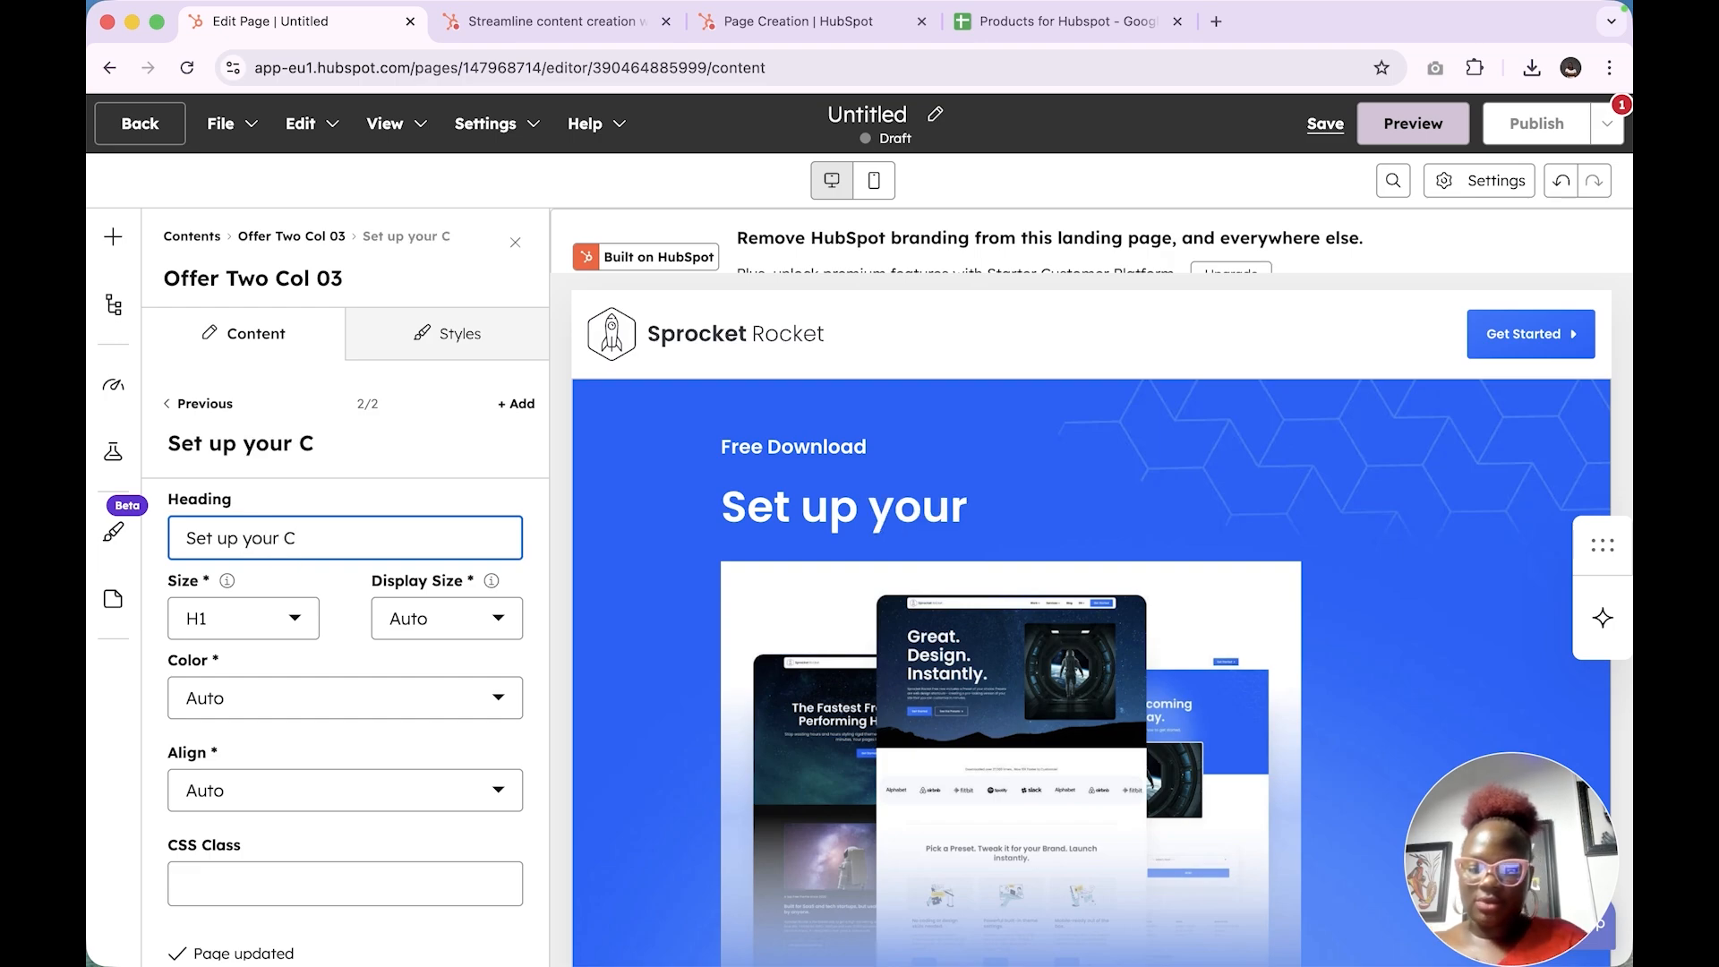
text(RM )
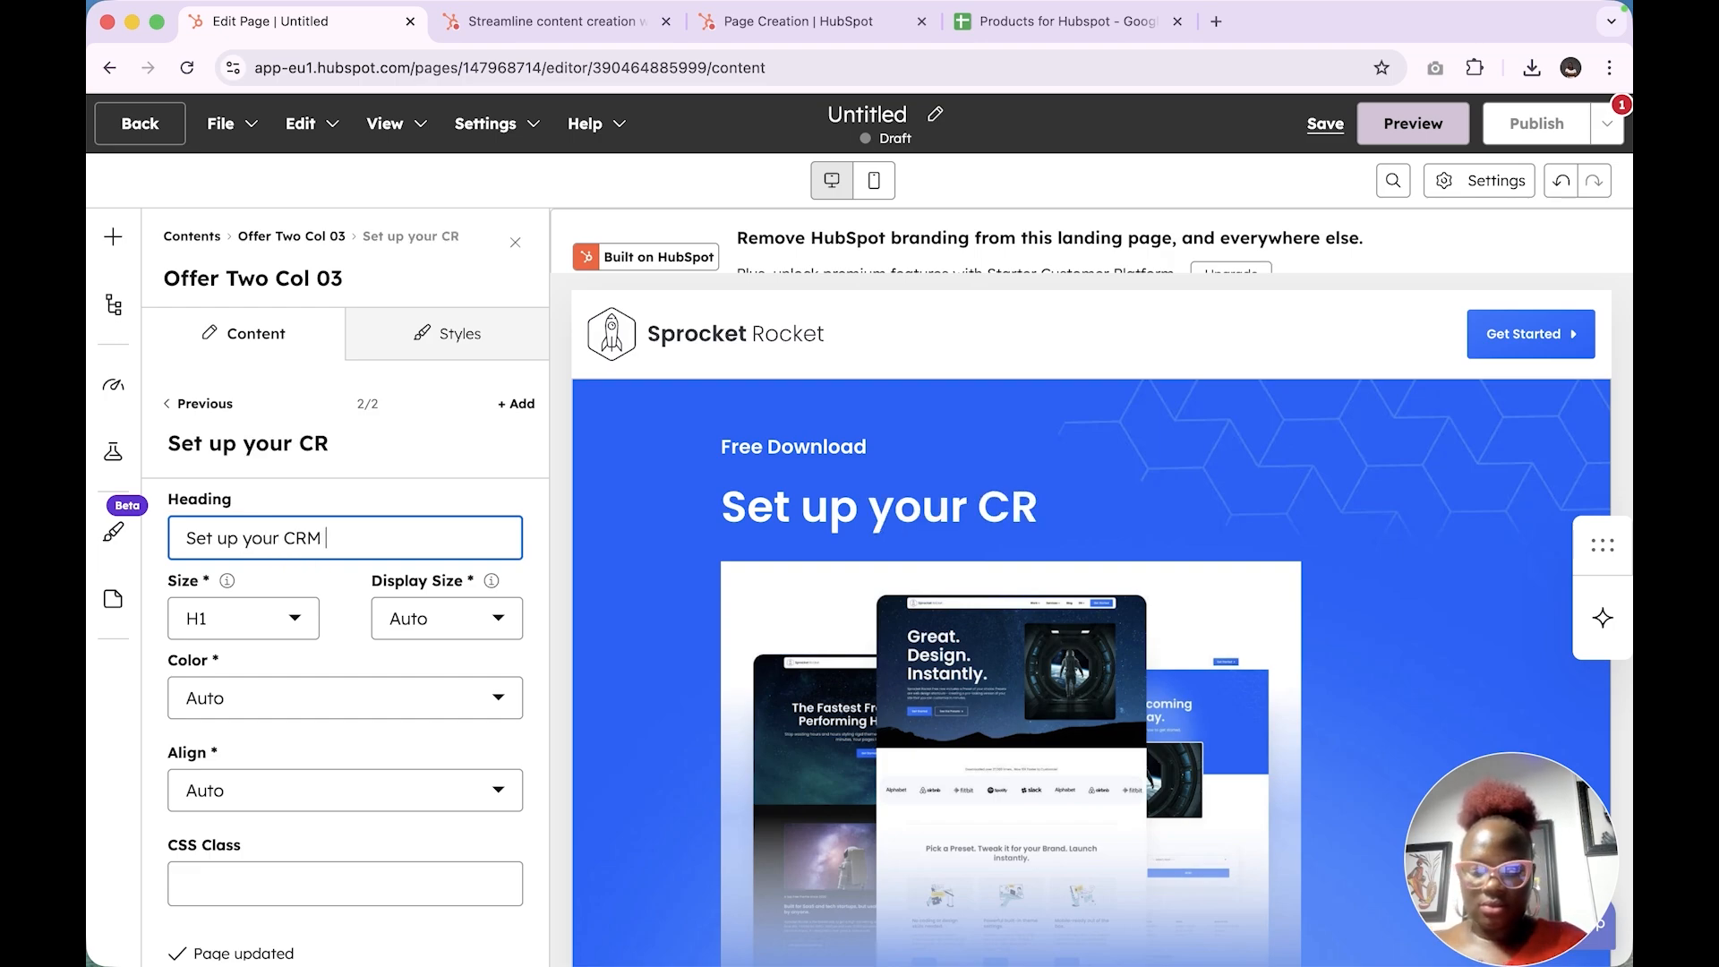
text(in min)
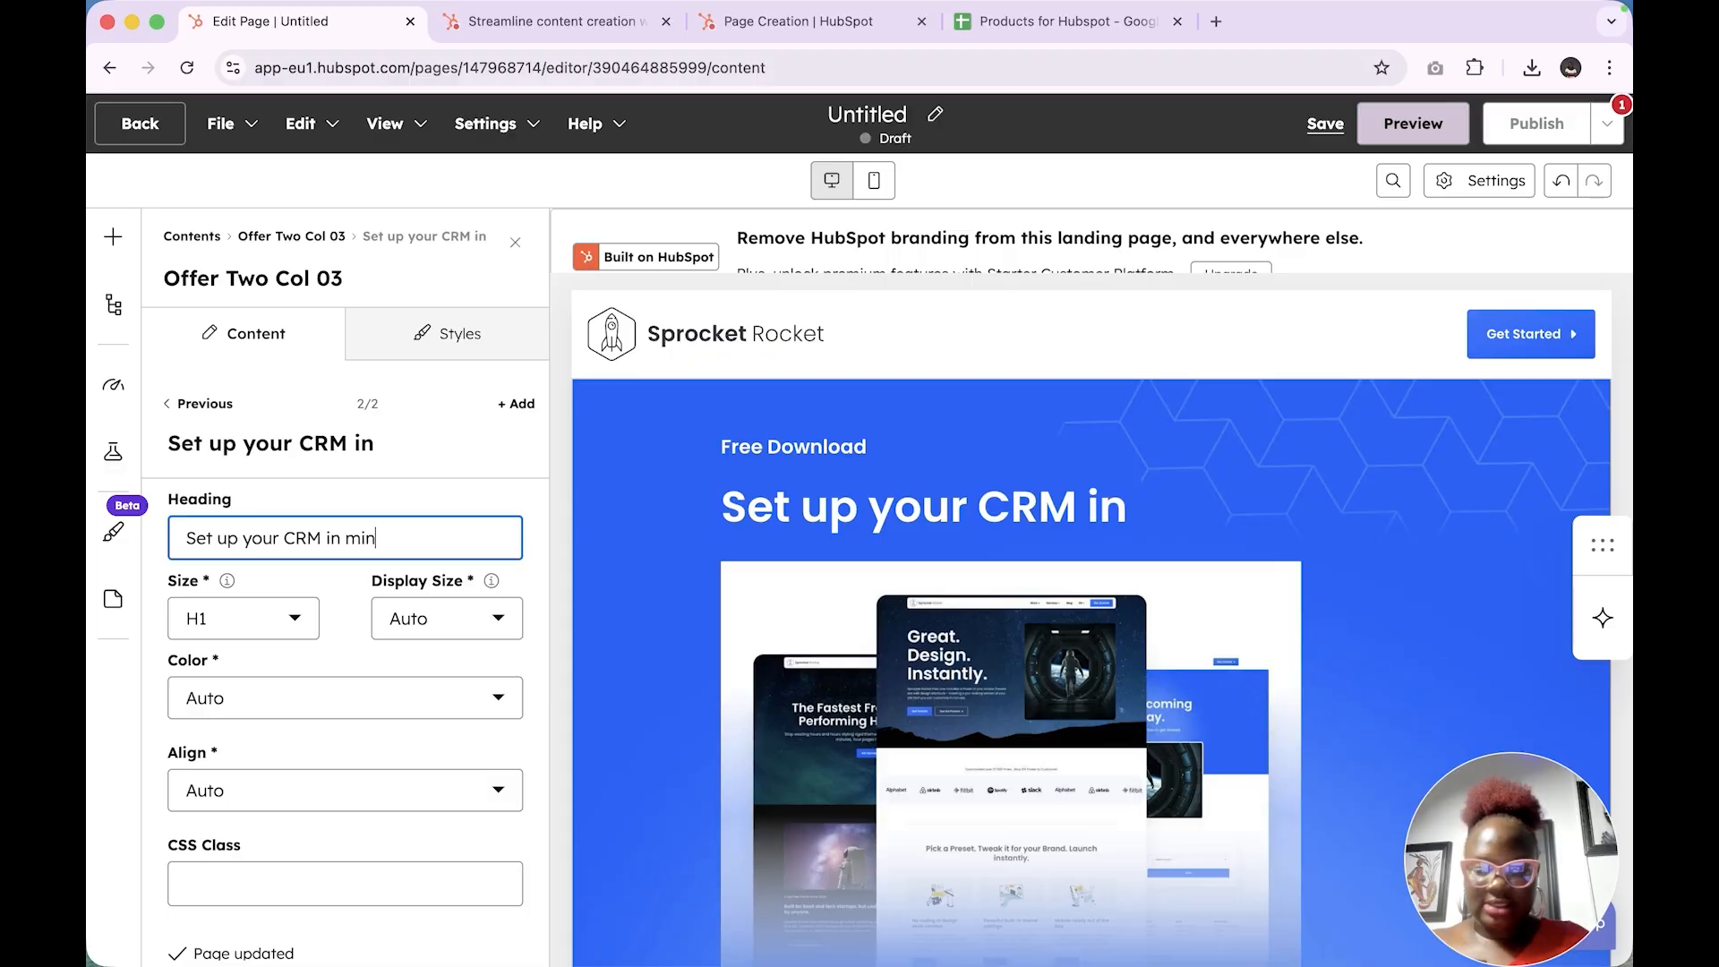
text(utes)
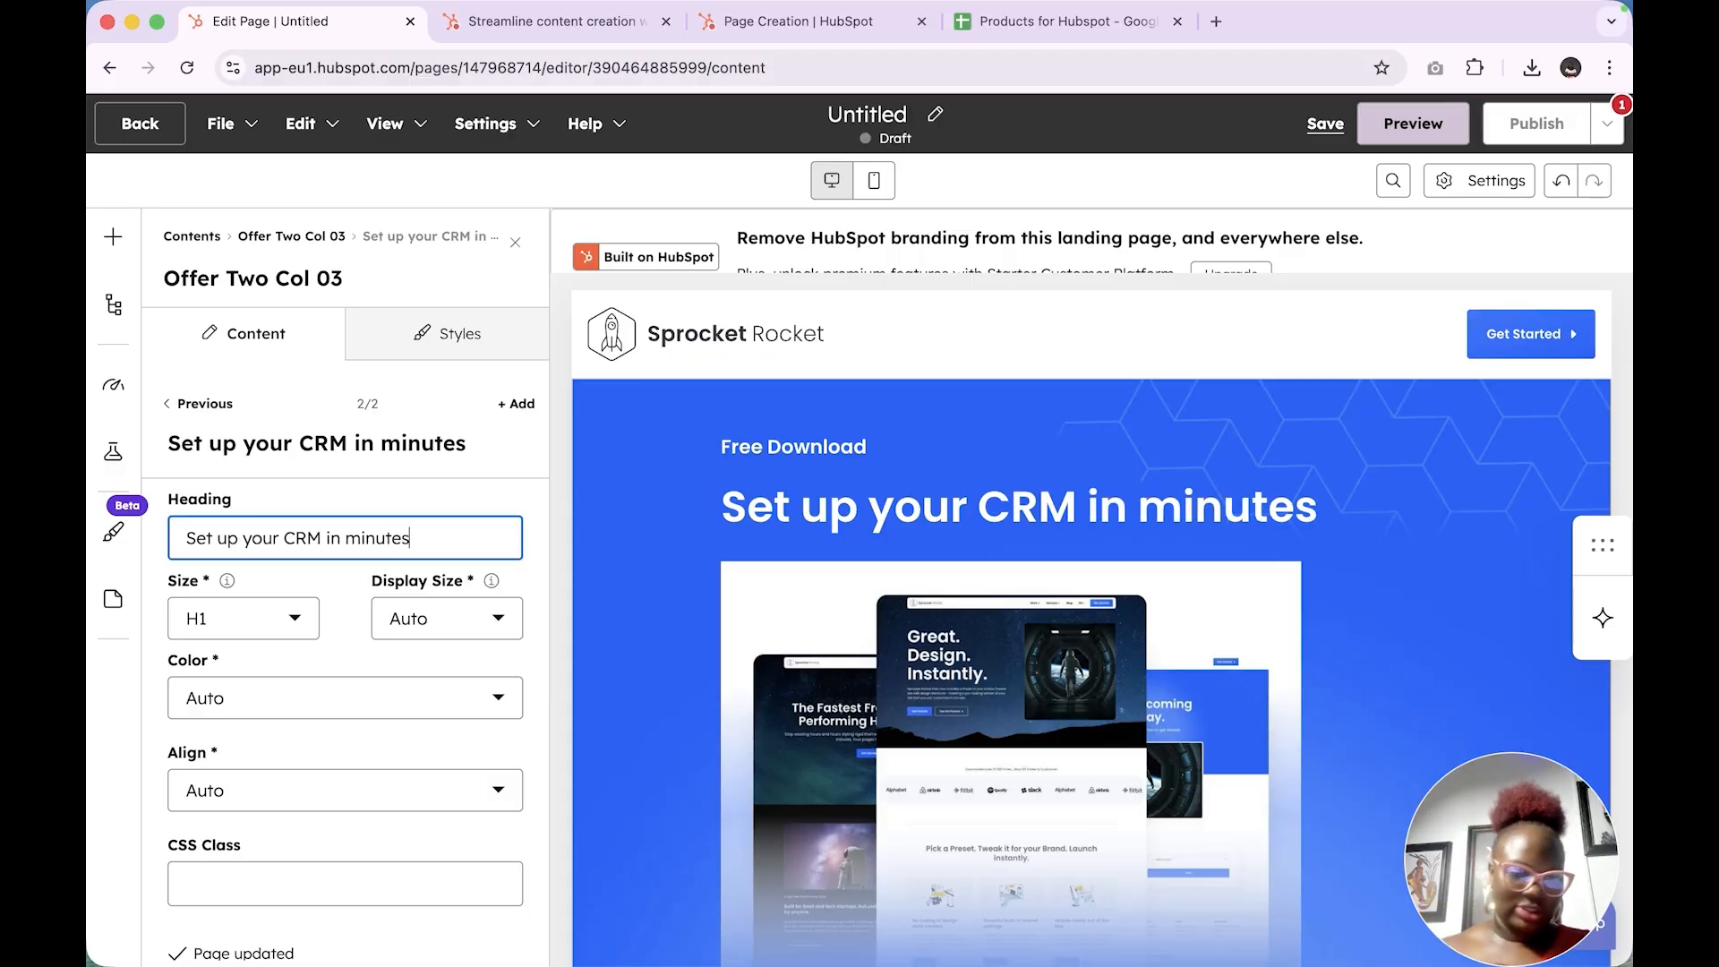
Look over the hero section and view the size options available for its main heading
scroll(1025, 591, down, 2)
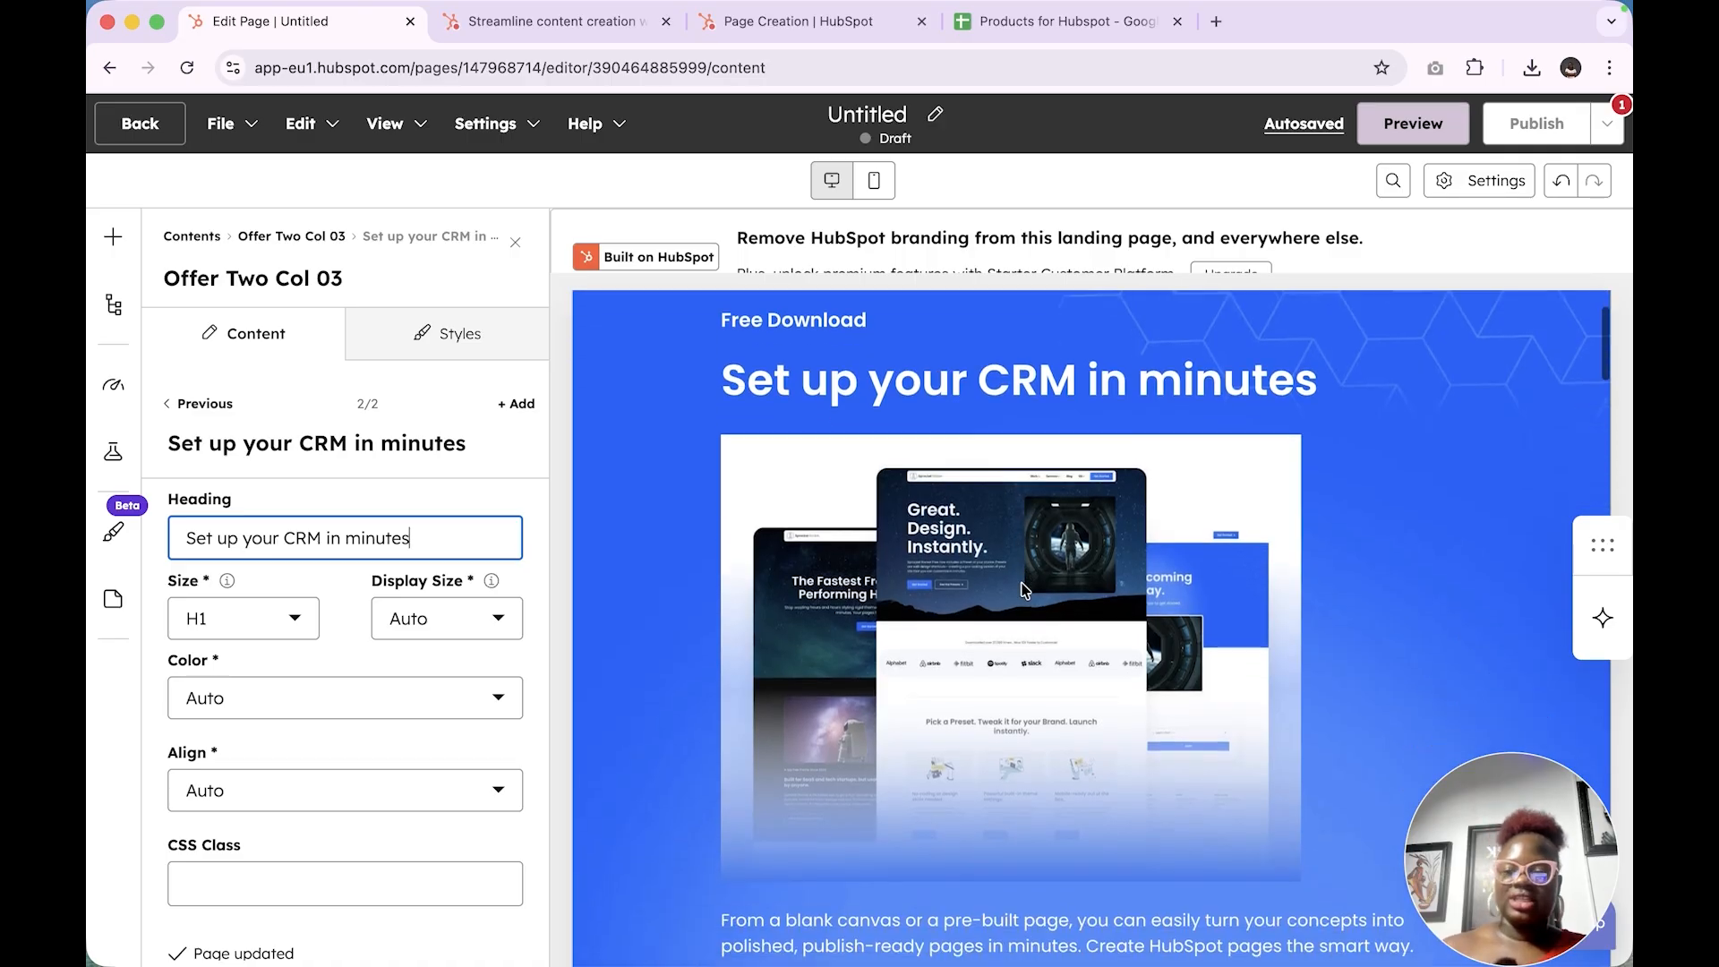
scroll(1025, 591, down, 1)
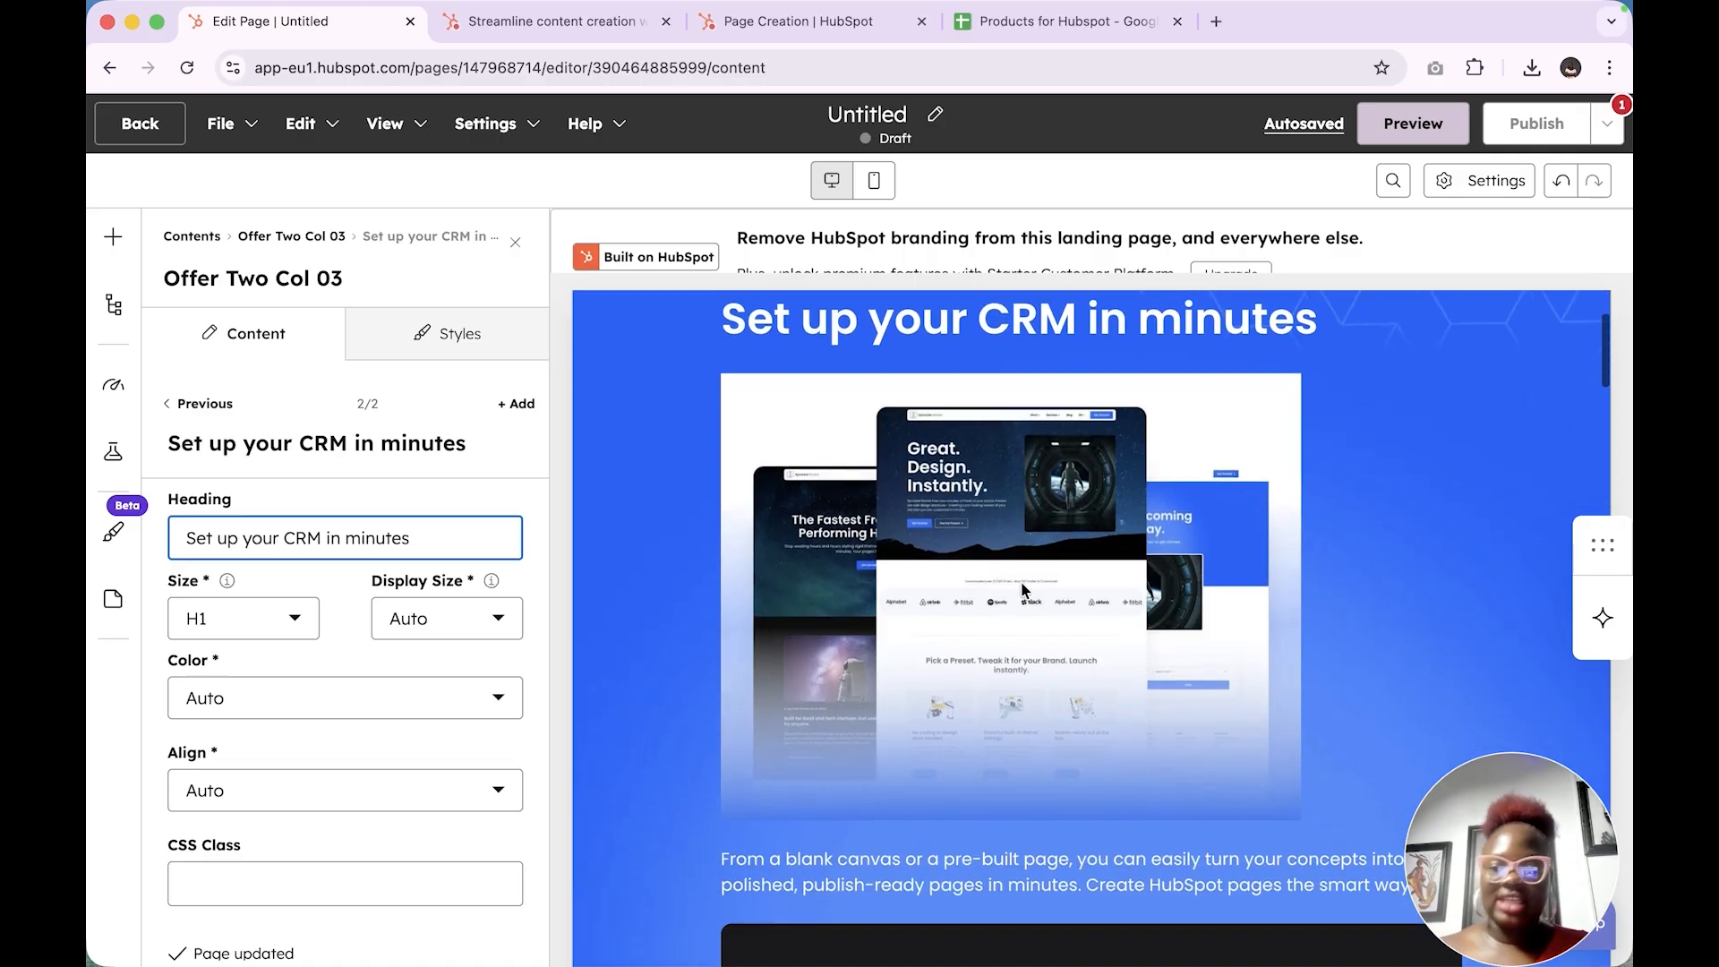
click(268, 631)
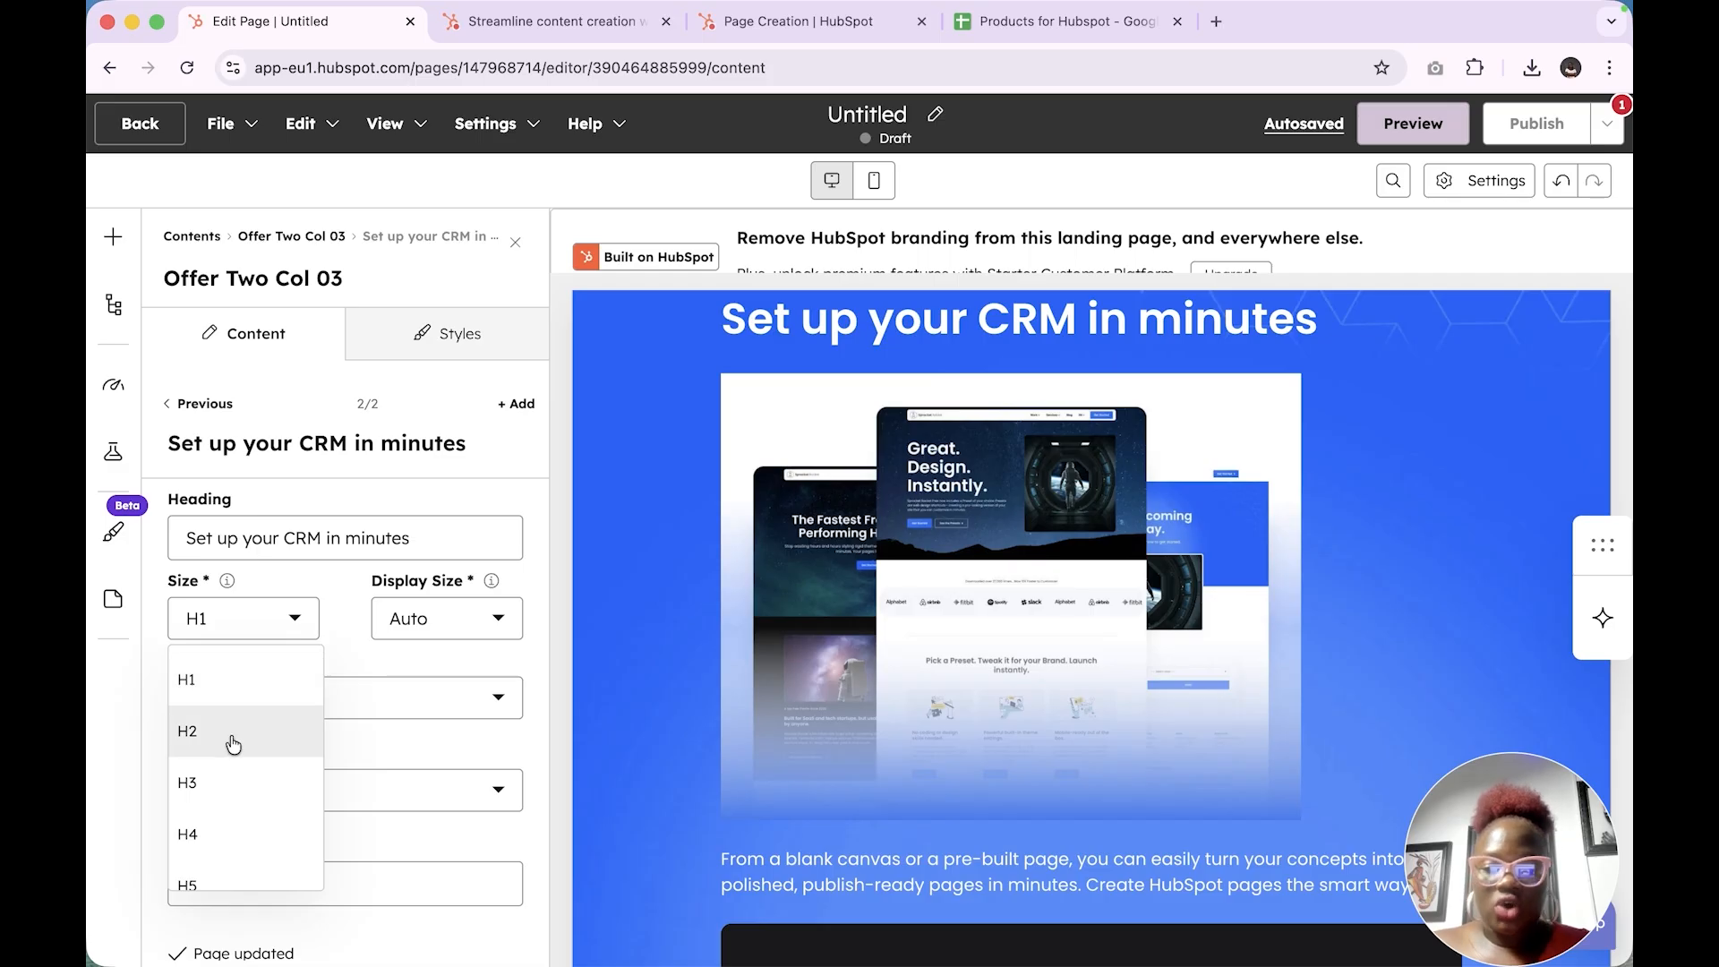
click(455, 460)
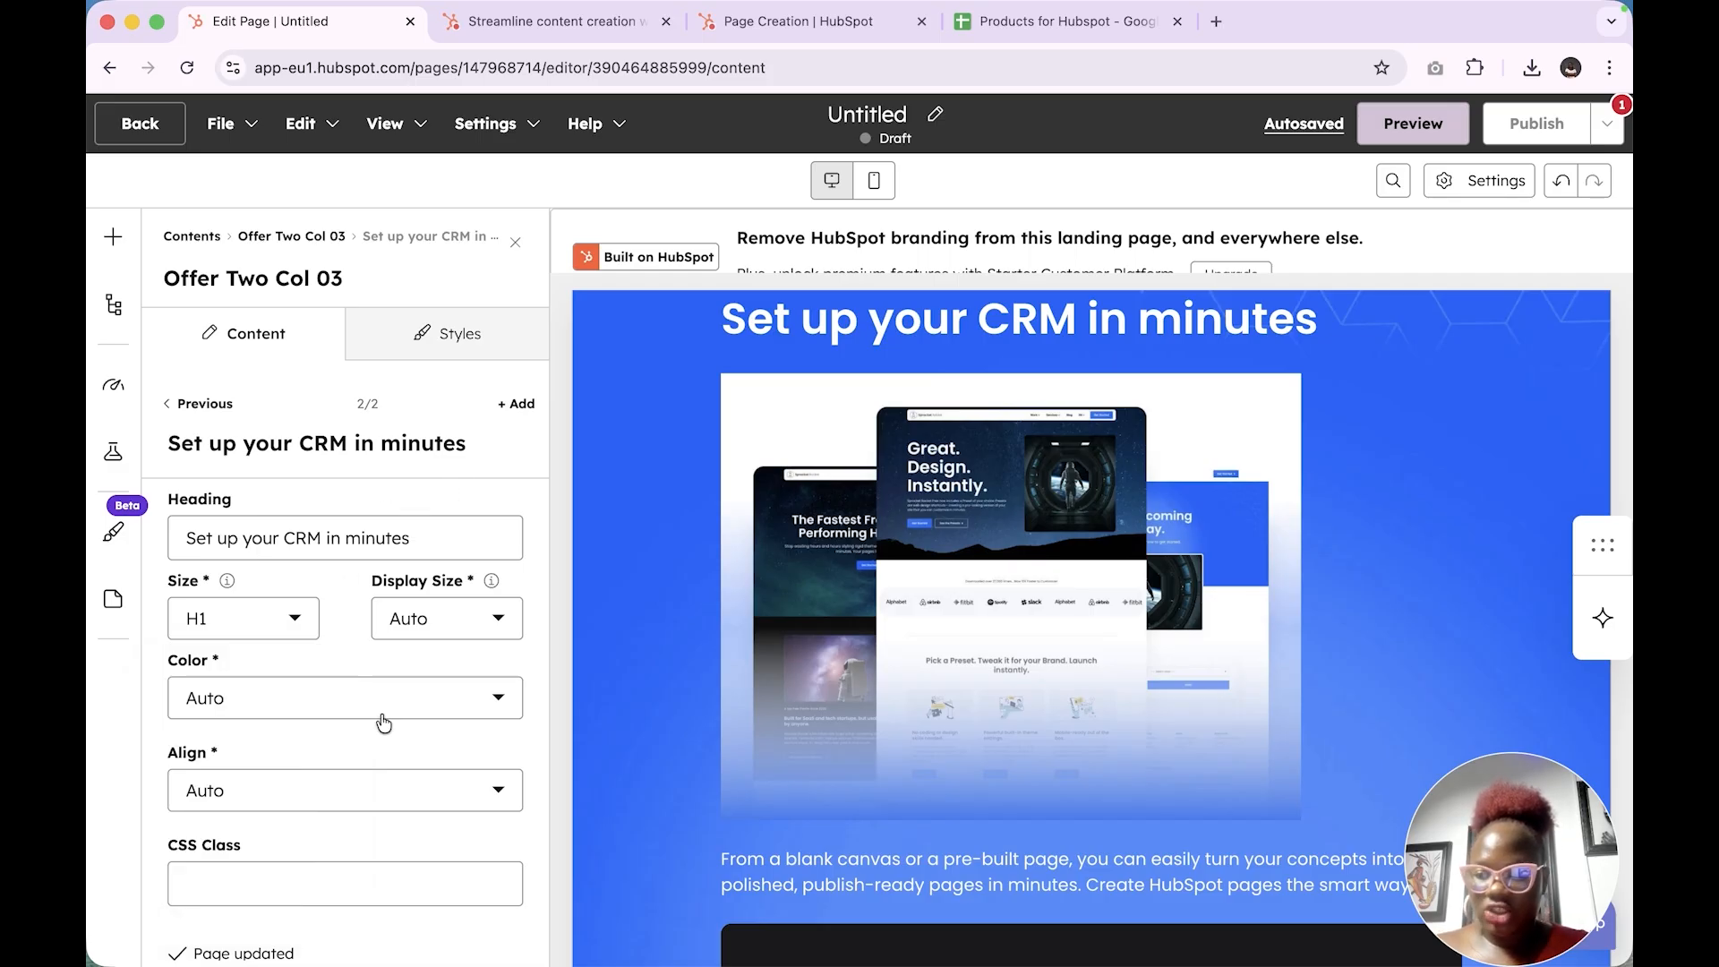
scroll(383, 721, down, 2)
scroll(385, 851, up, 2)
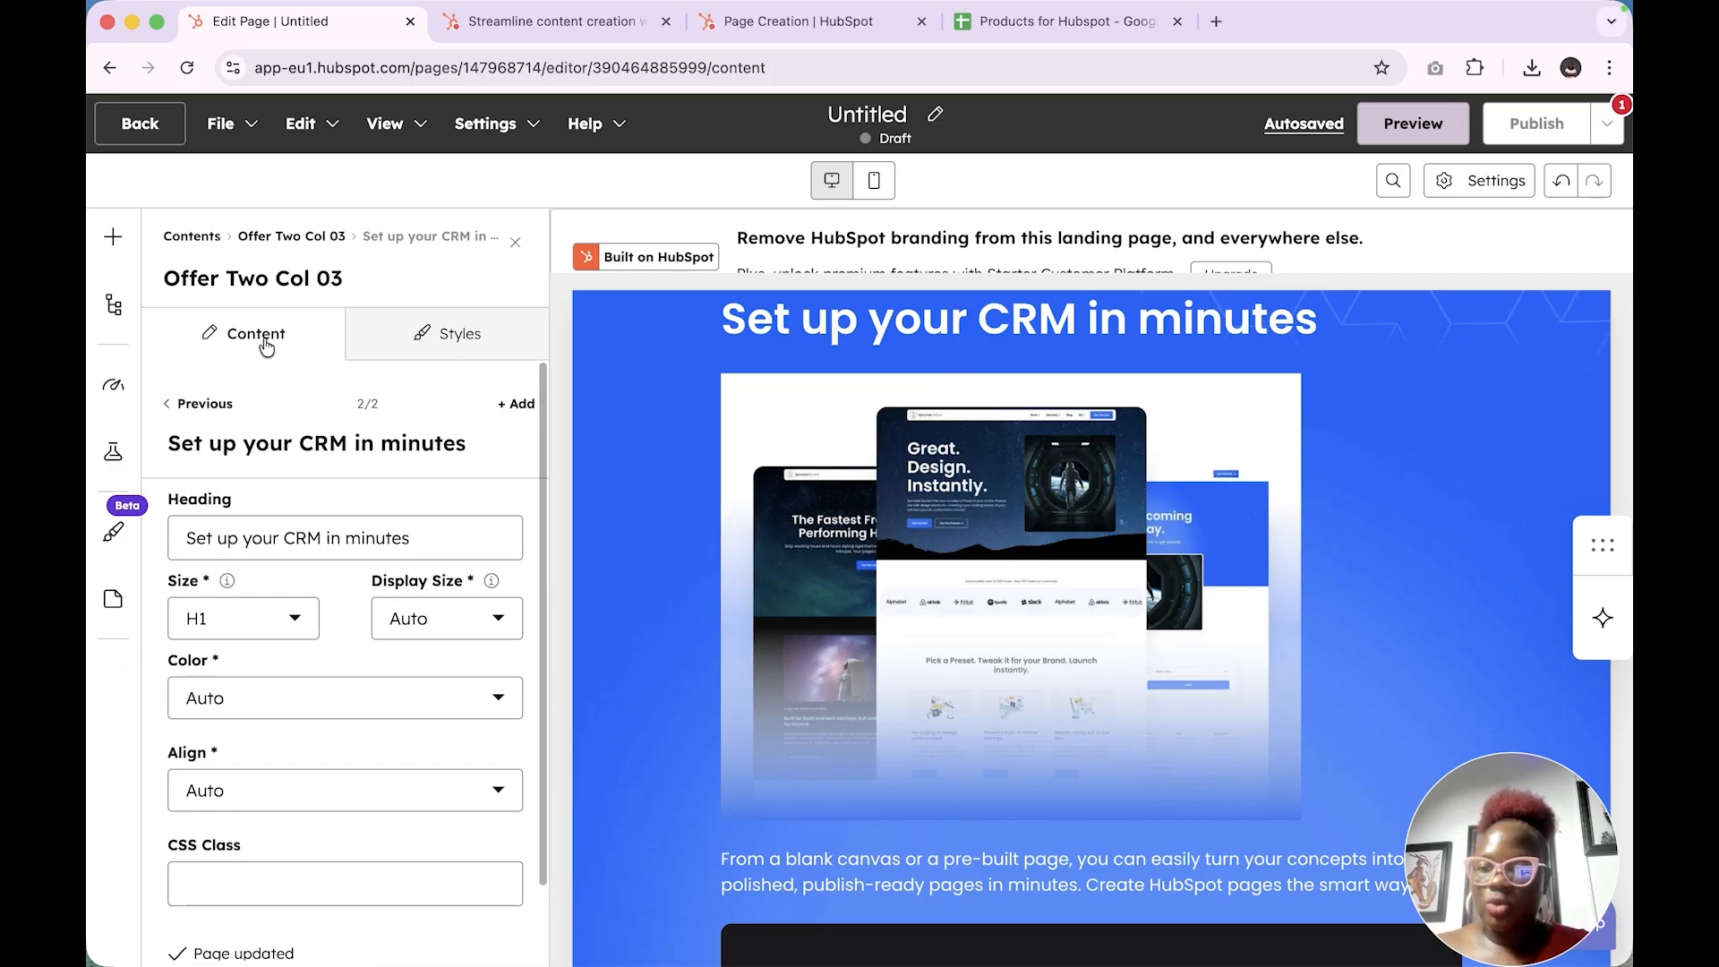
Look through the hero module's style settings and its background image picker, leaving the picker without choosing an image
click(442, 324)
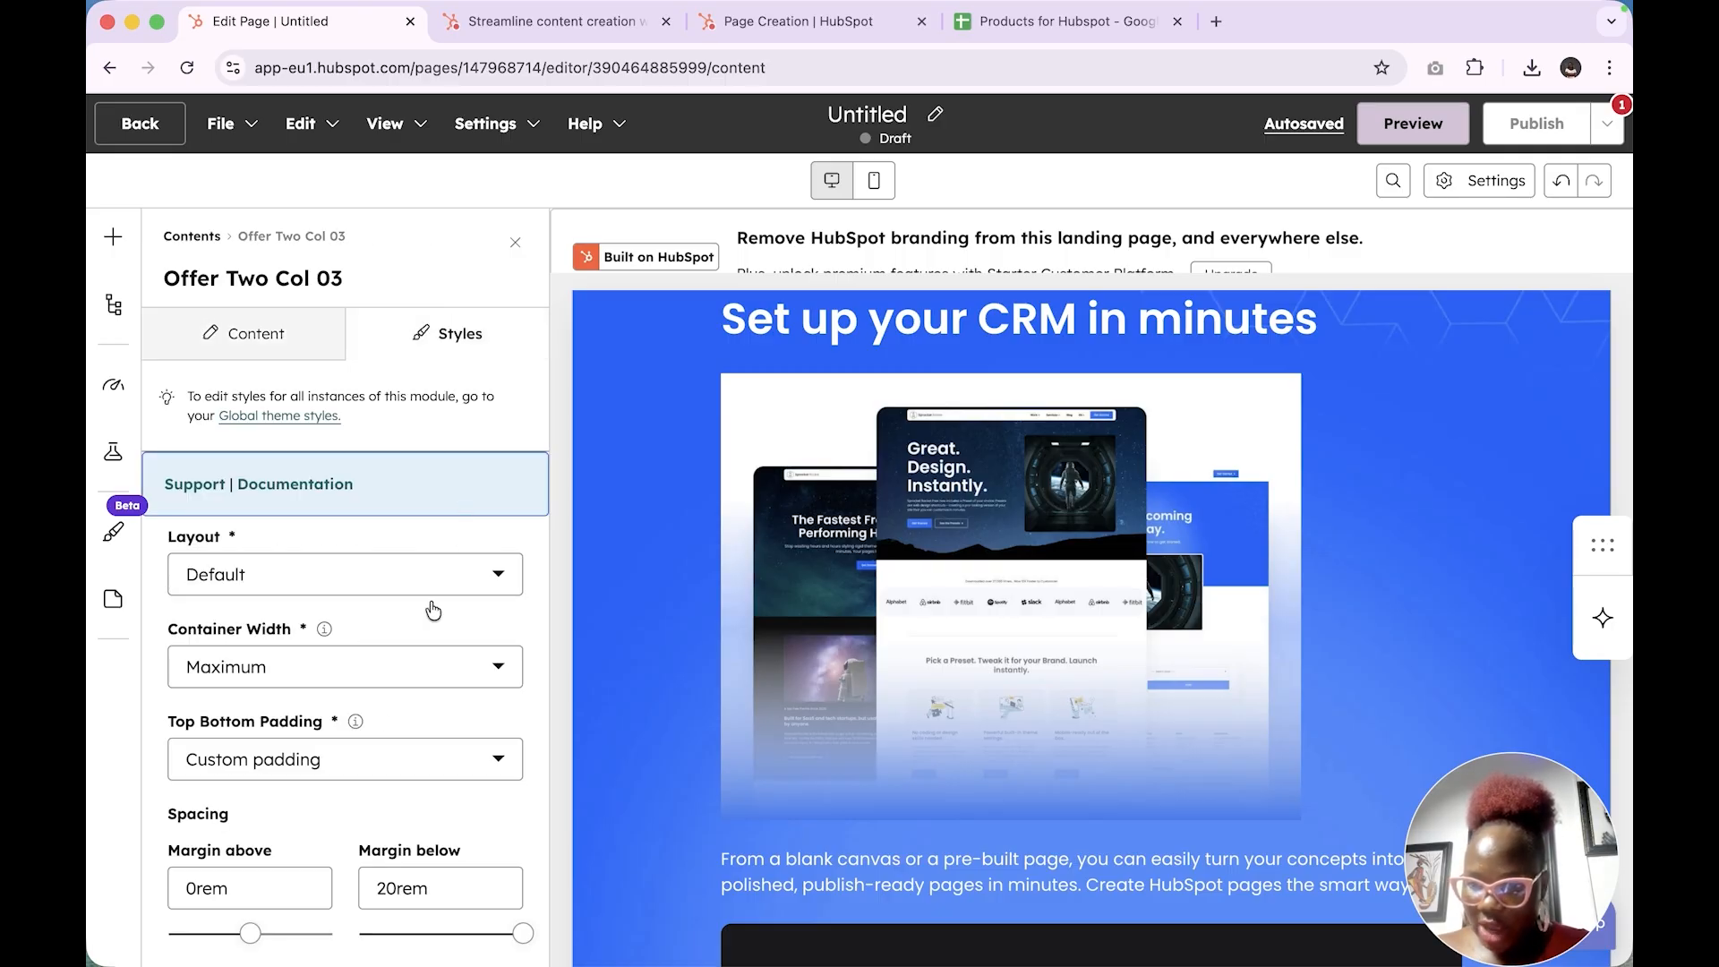
scroll(394, 626, down, 7)
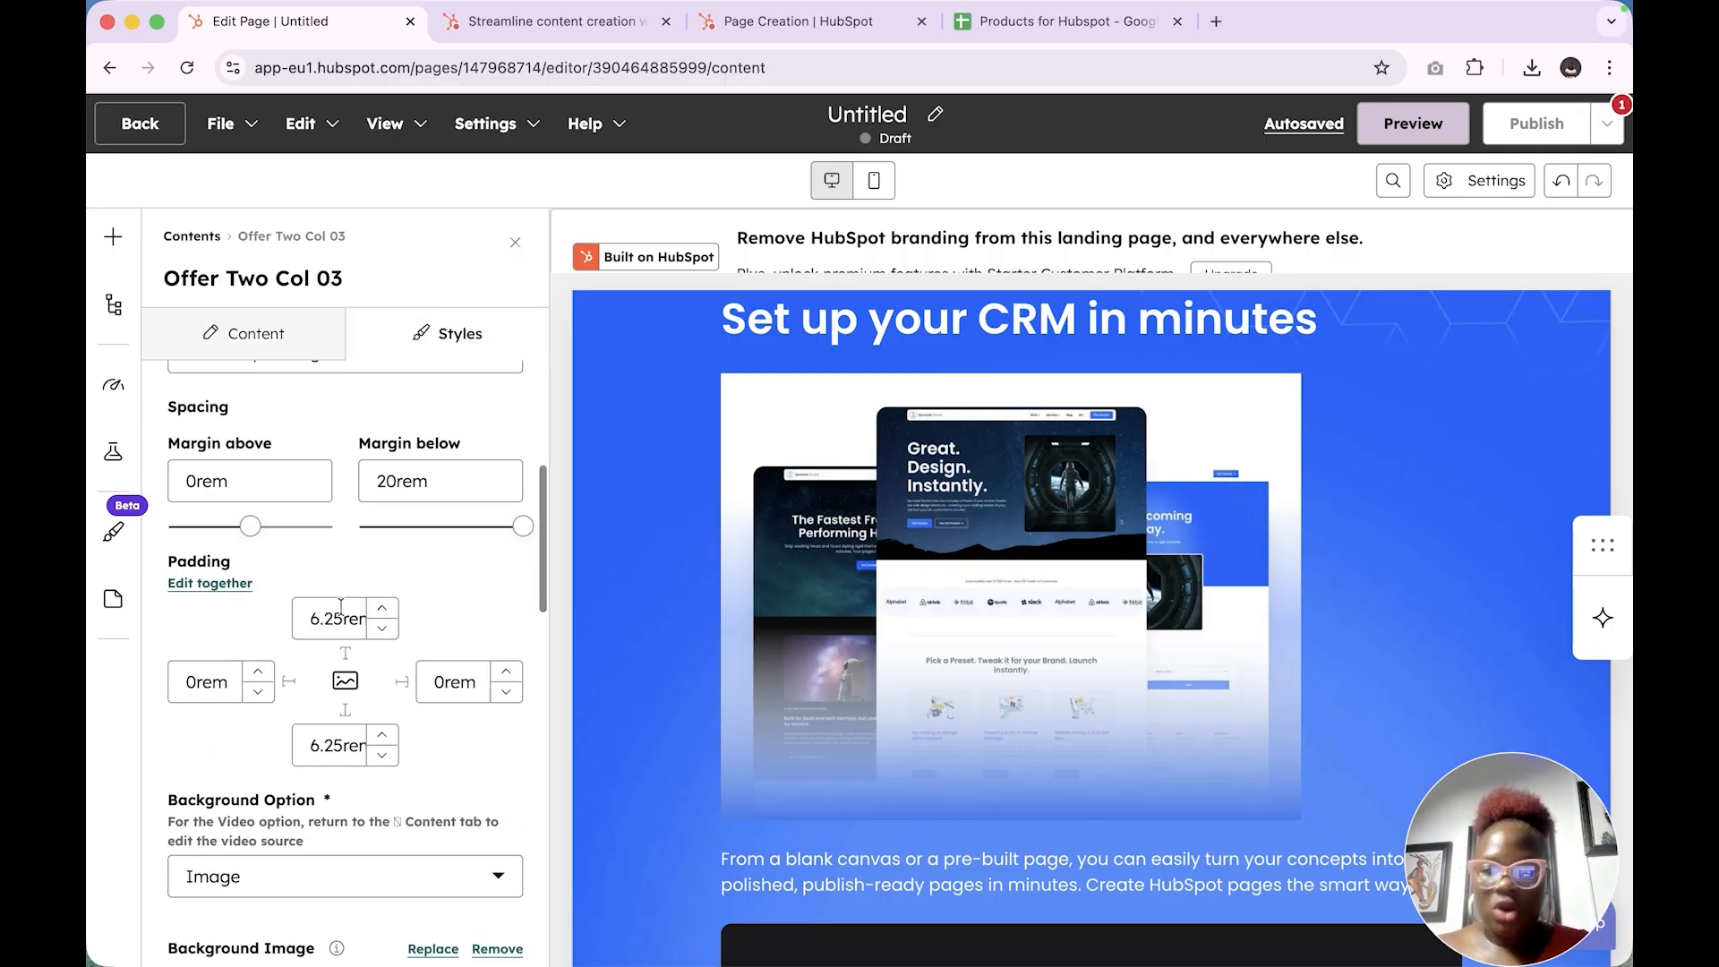
scroll(341, 607, down, 4)
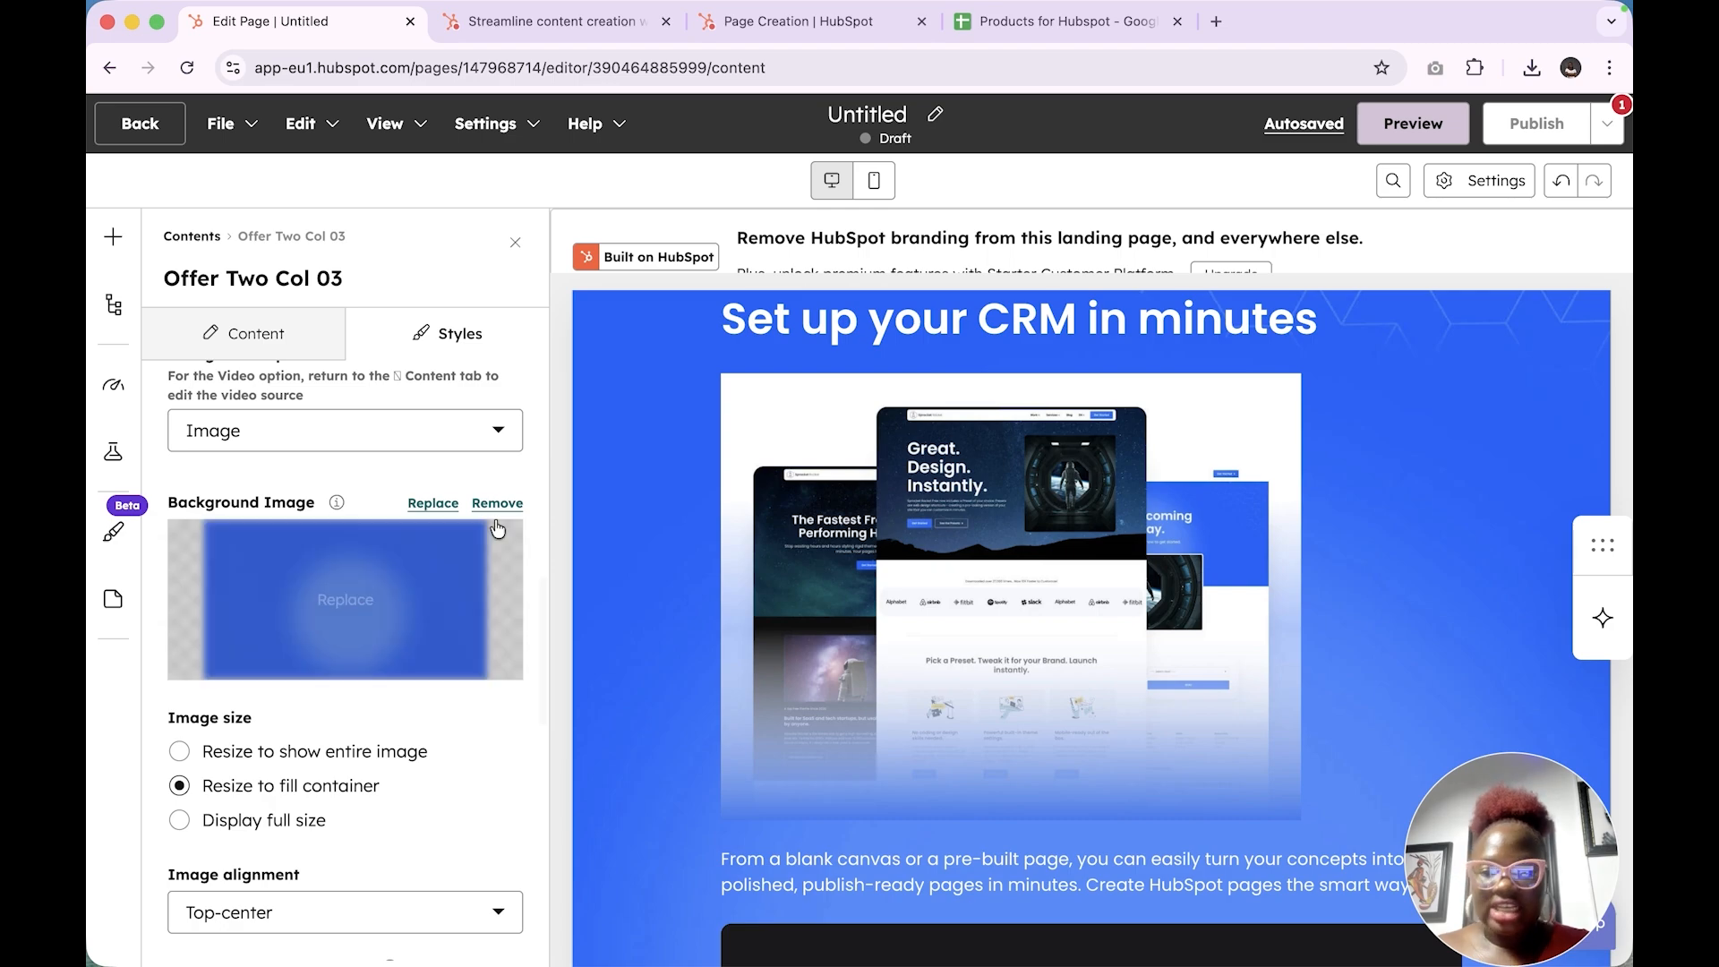
click(351, 600)
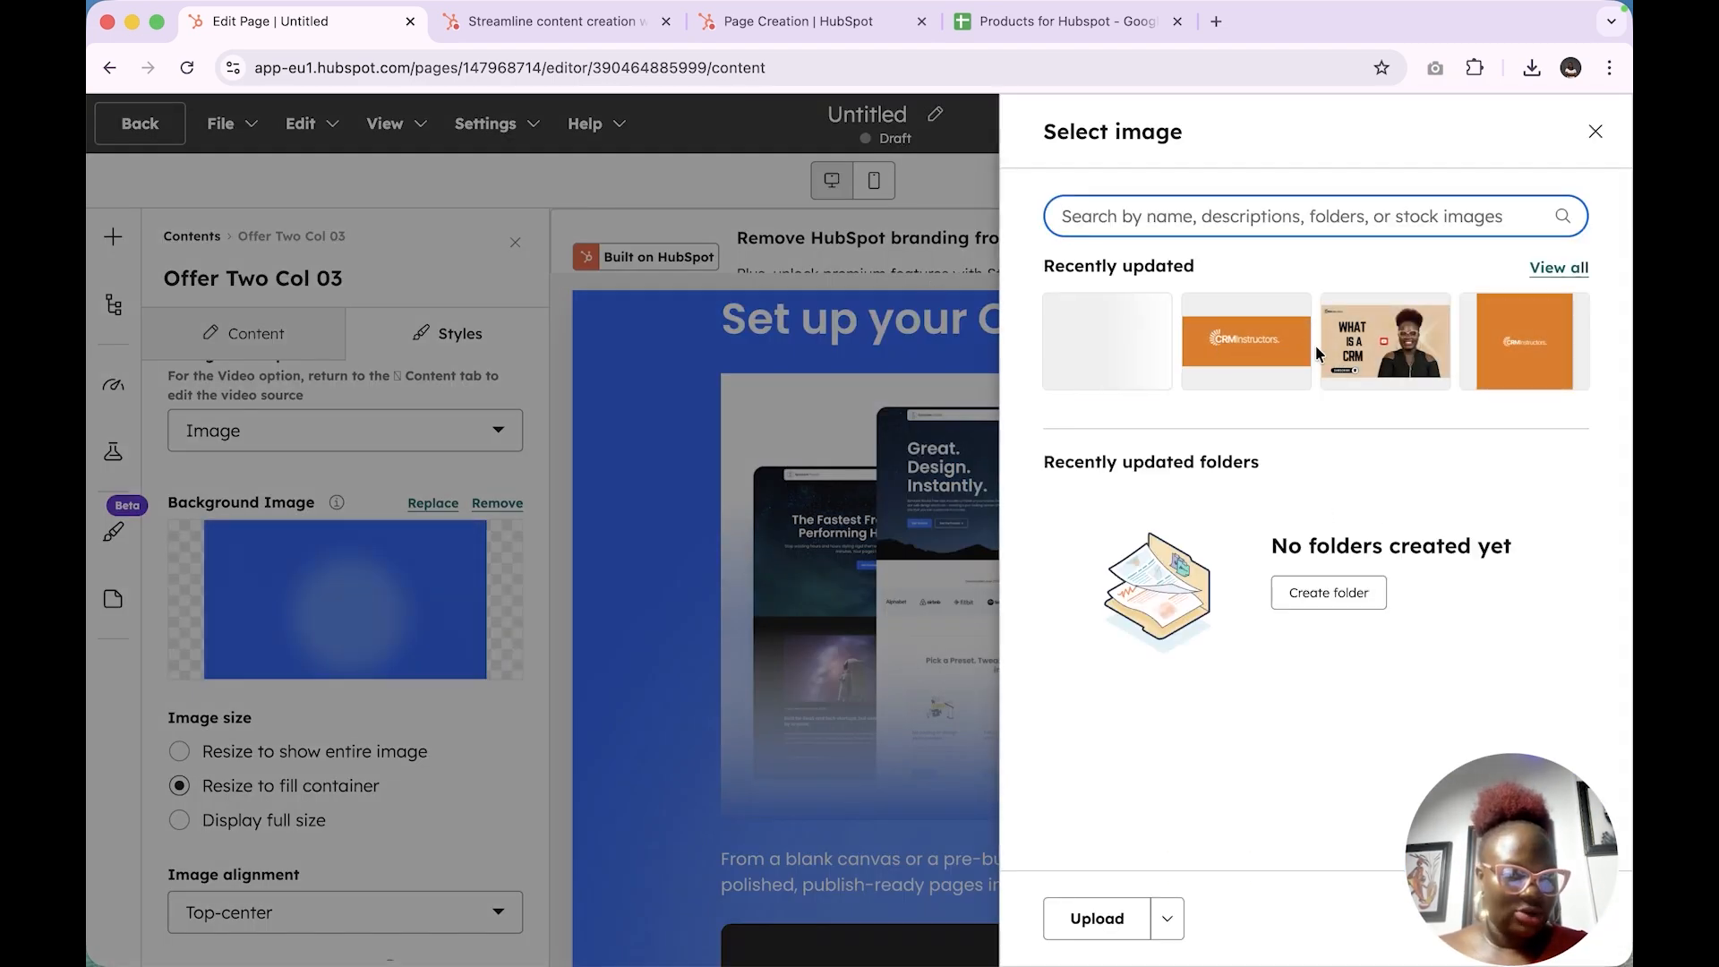
click(1593, 133)
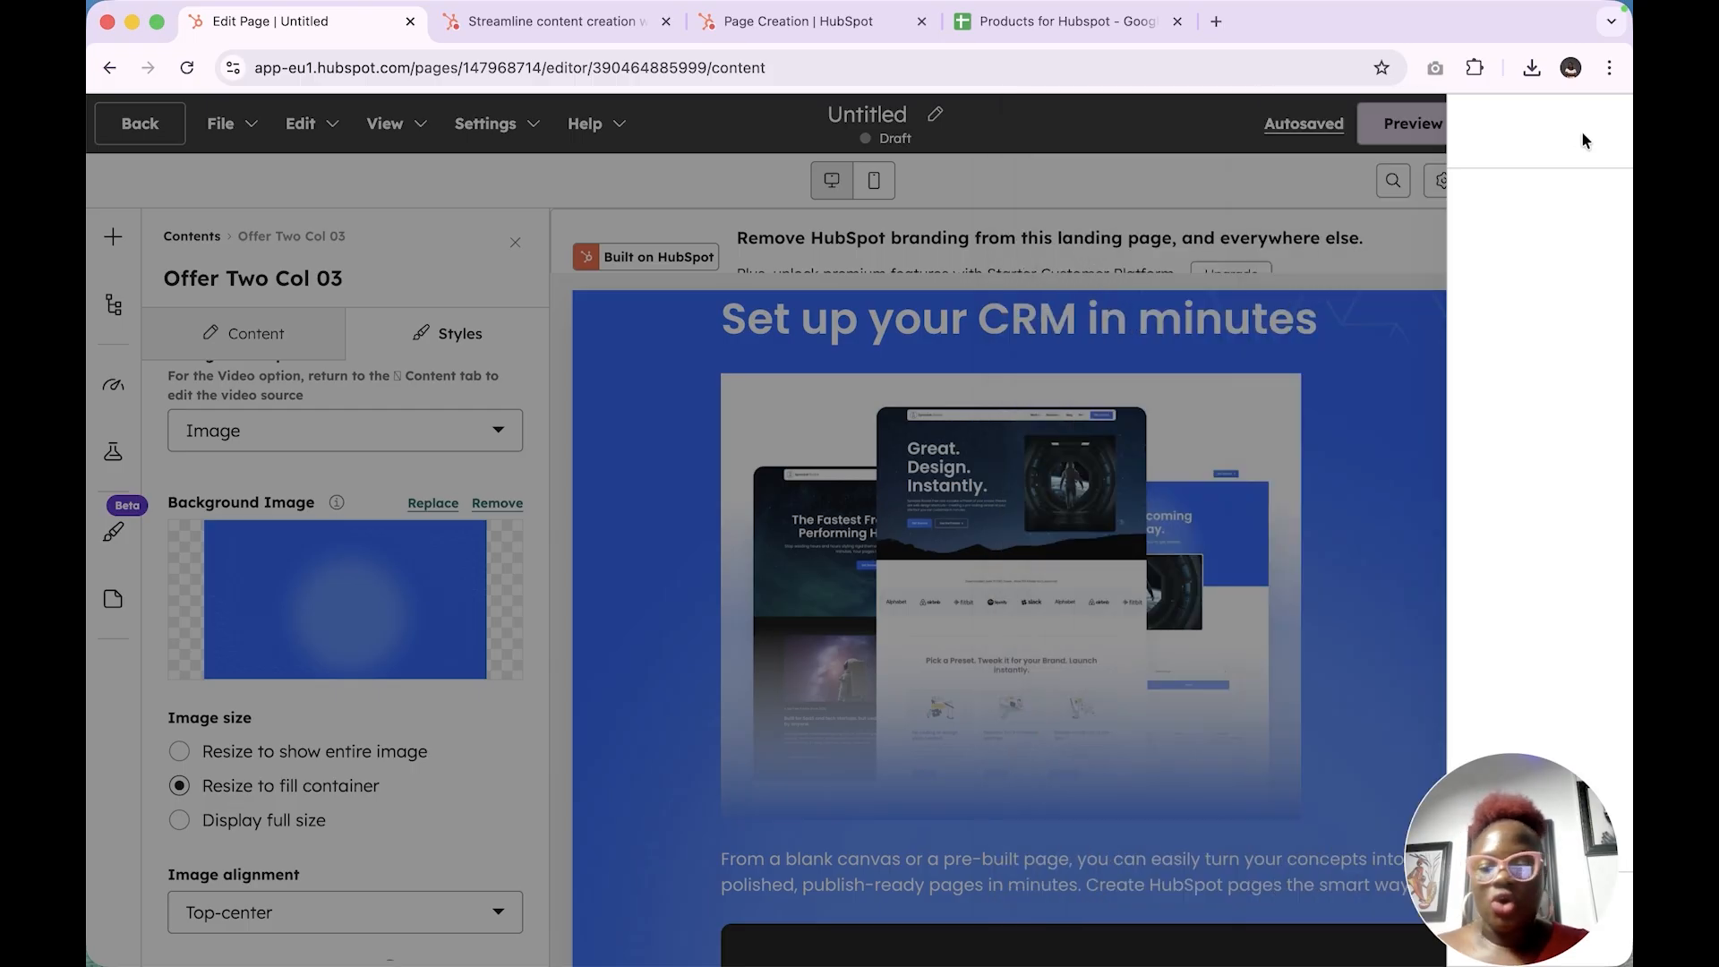
Set the hero background image to Display full size with Top-left alignment and check it on the page
scroll(534, 706, down, 5)
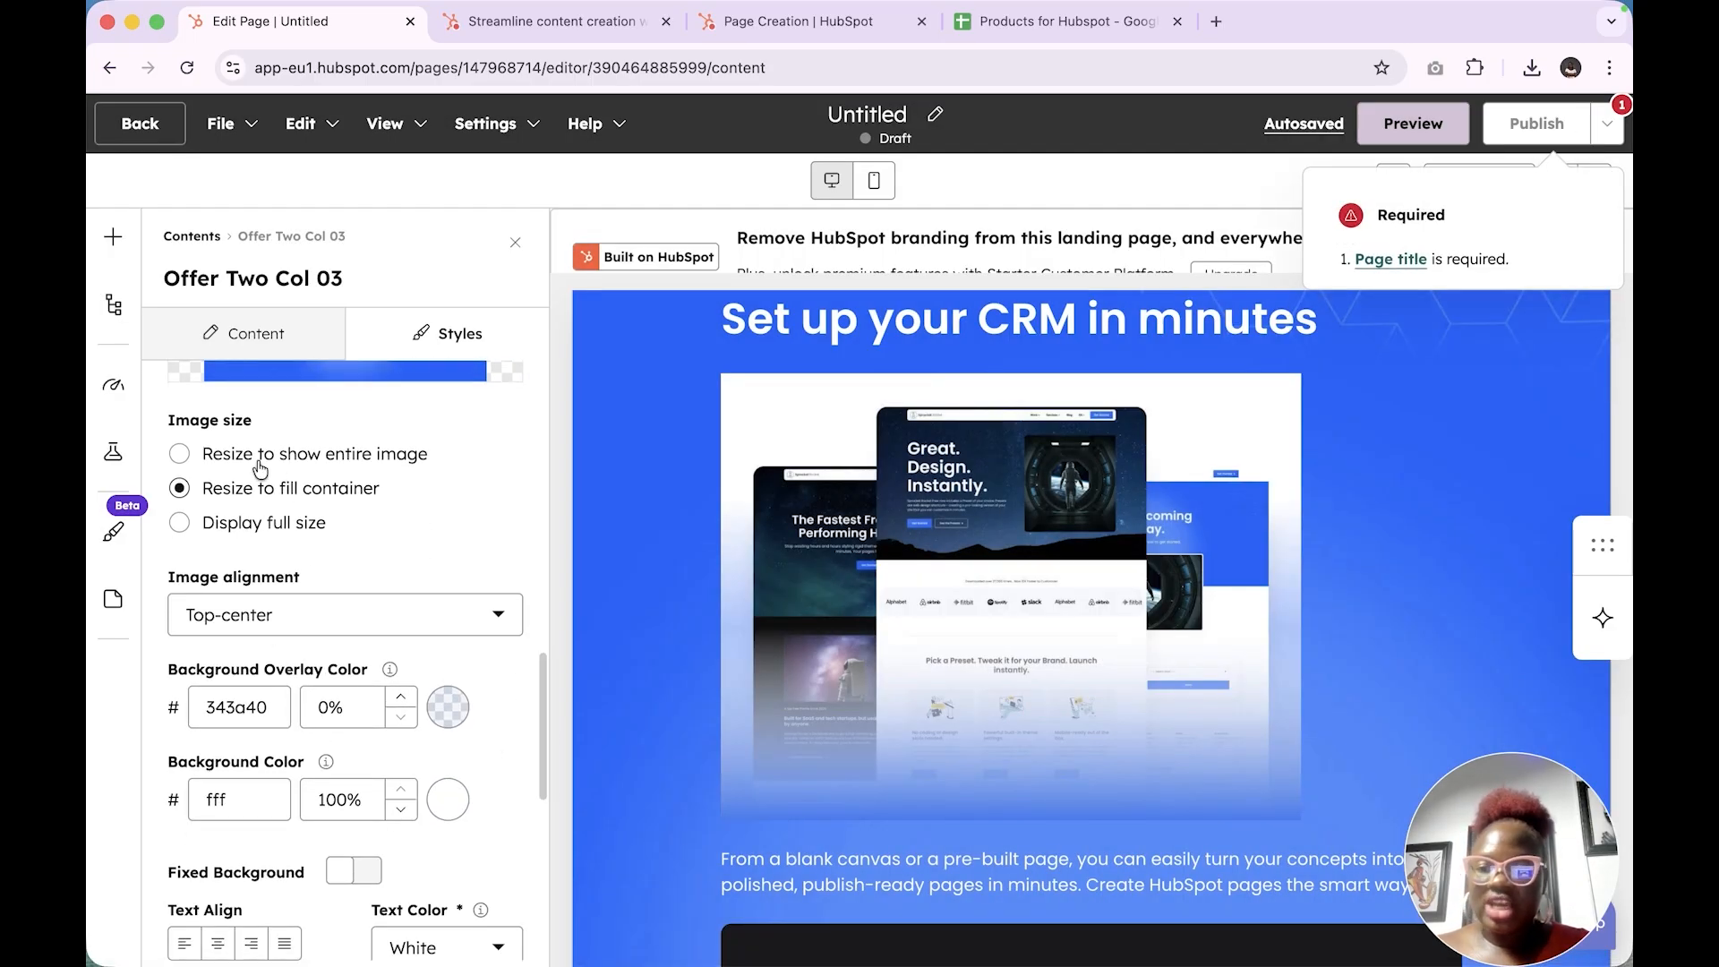
click(181, 456)
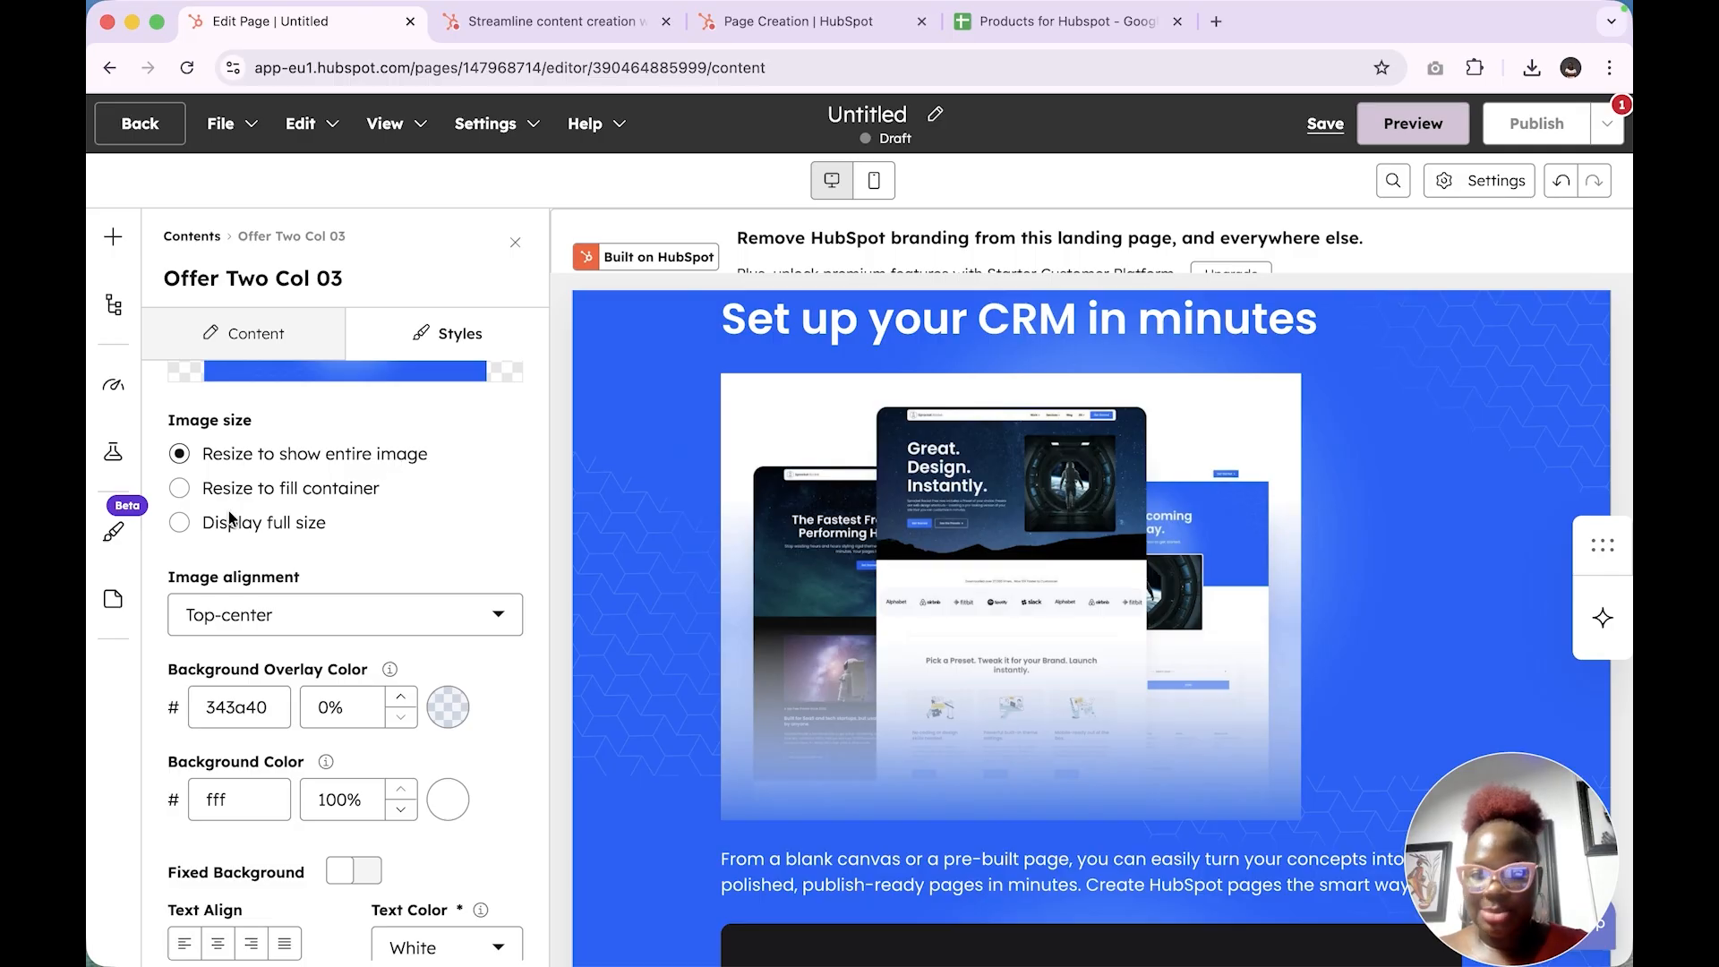
click(182, 527)
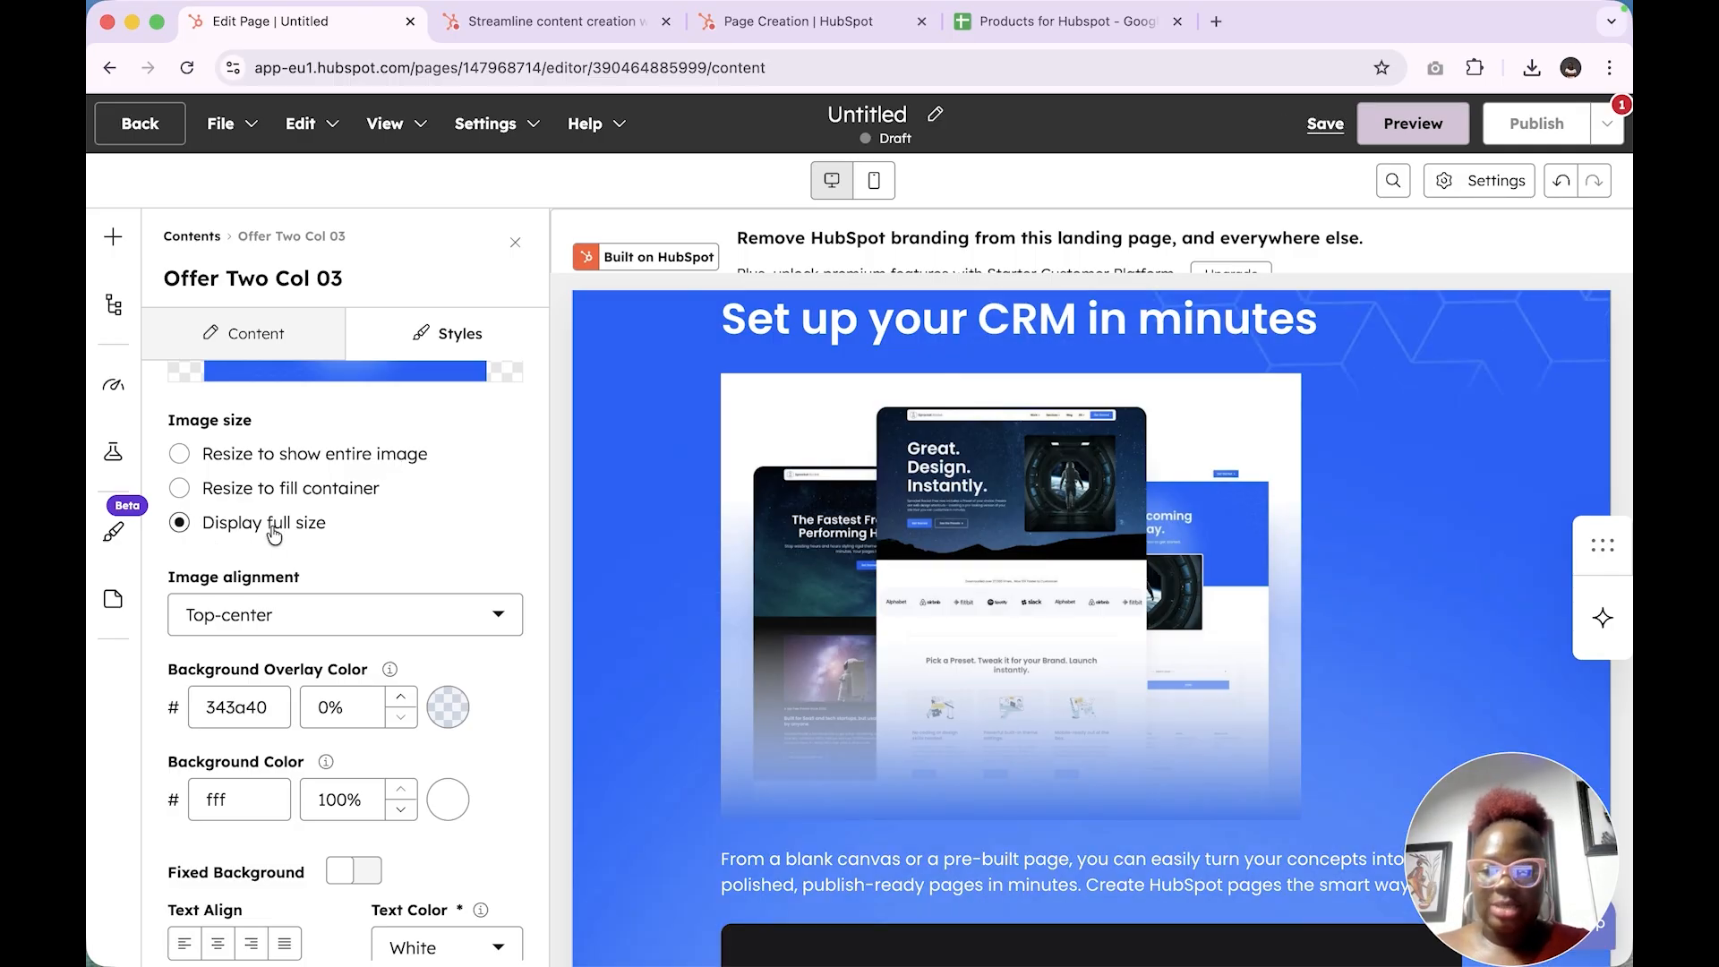
click(371, 632)
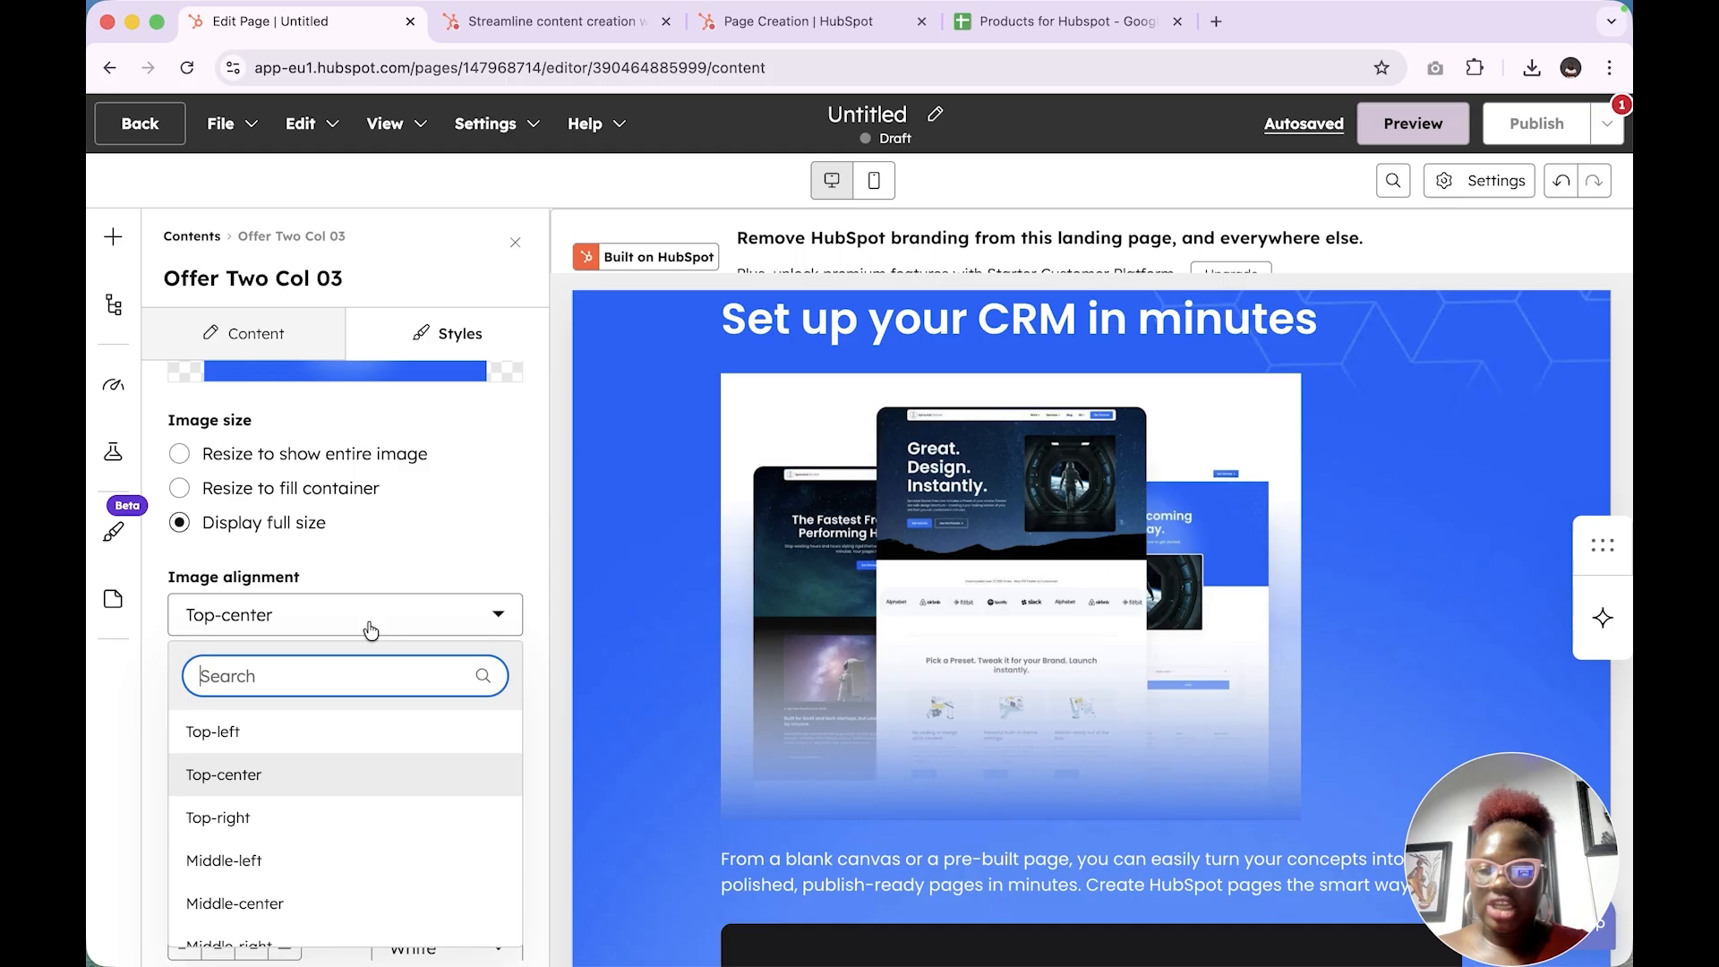
click(330, 744)
scroll(717, 695, down, 5)
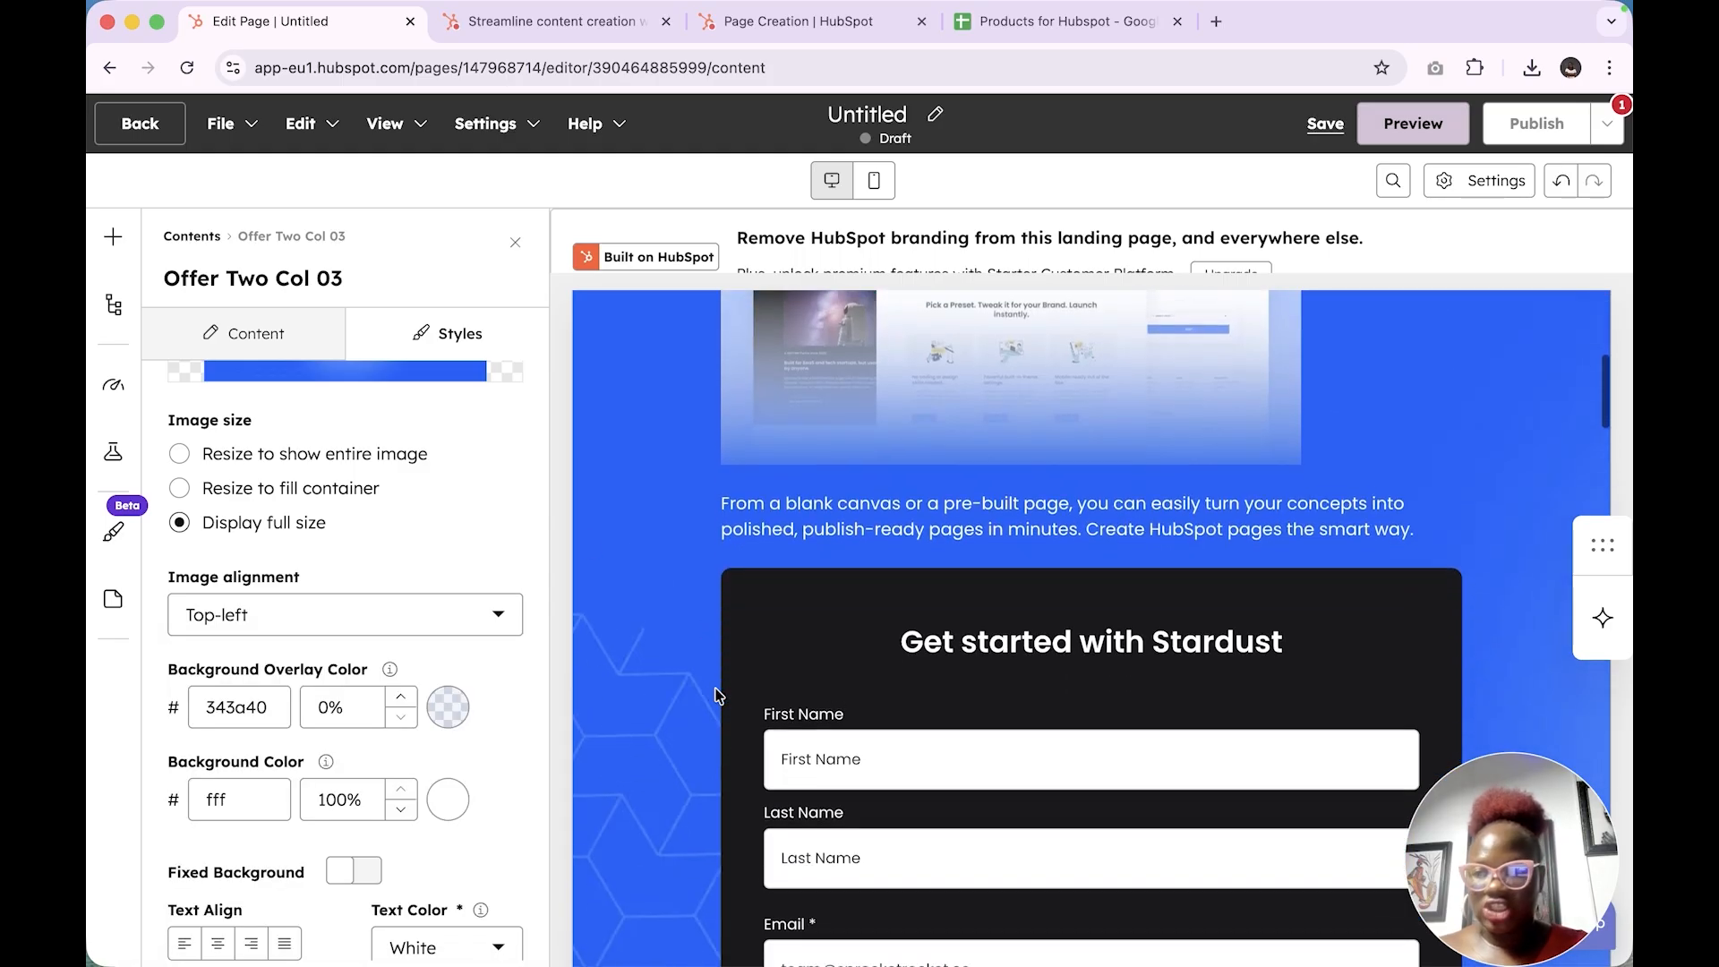
scroll(951, 625, down, 4)
scroll(955, 636, up, 5)
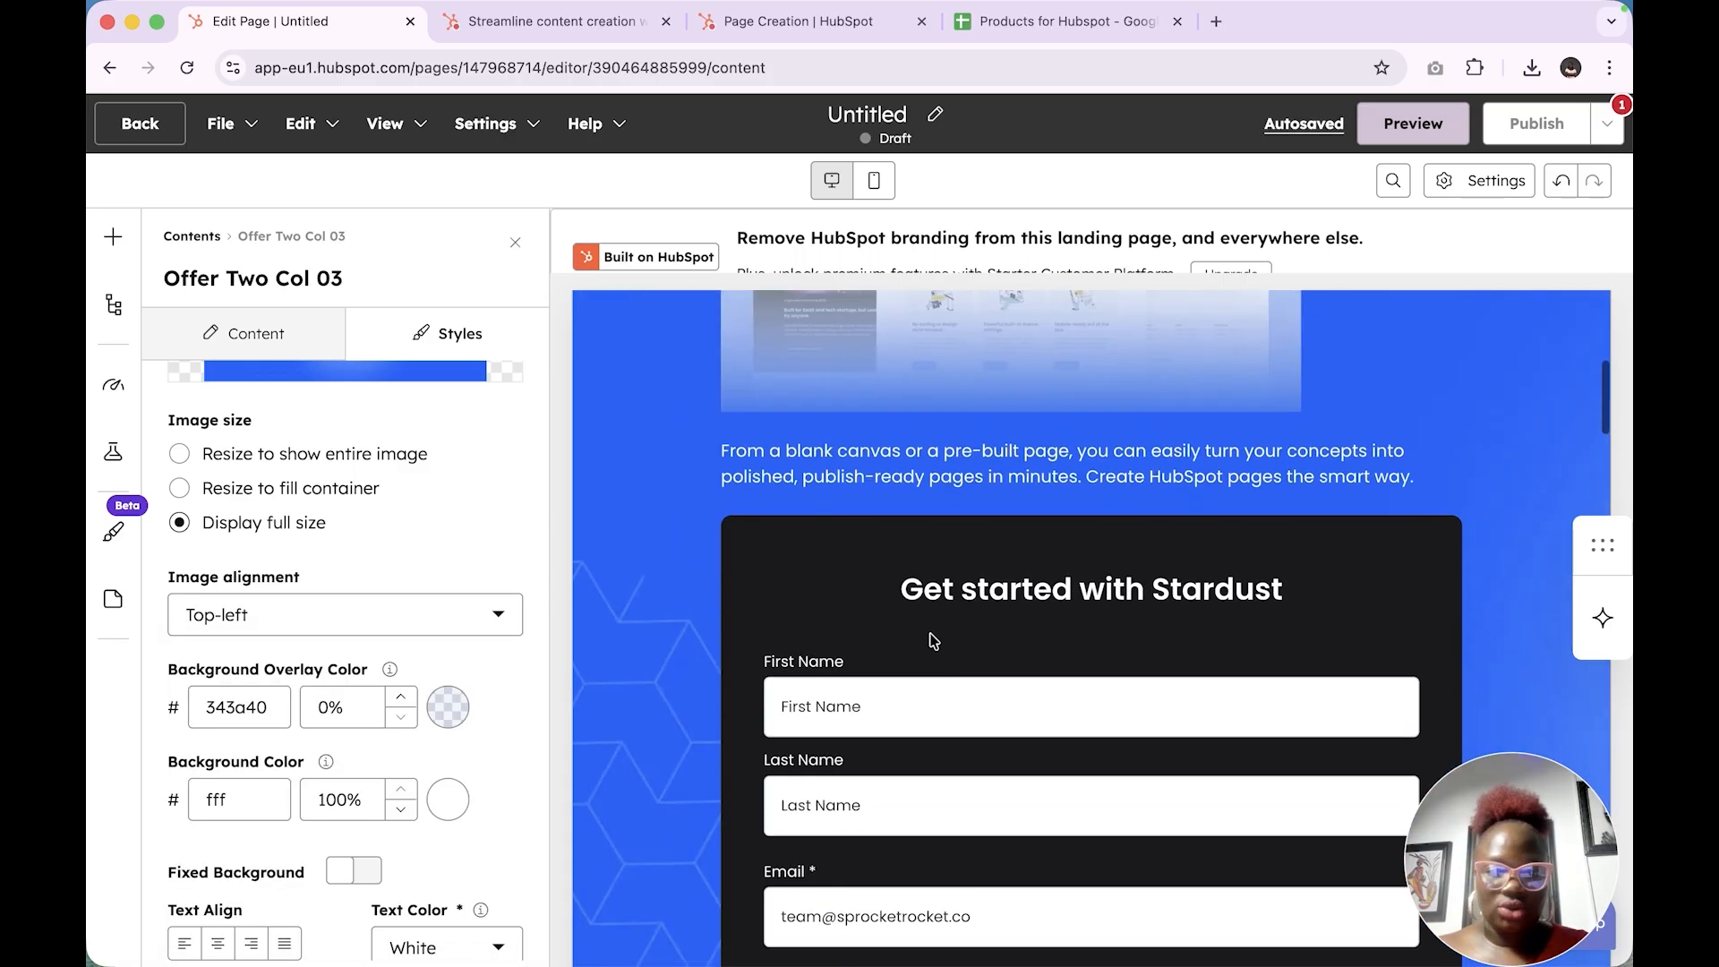
View the description text below the hero image in its editor and close the module settings
click(863, 550)
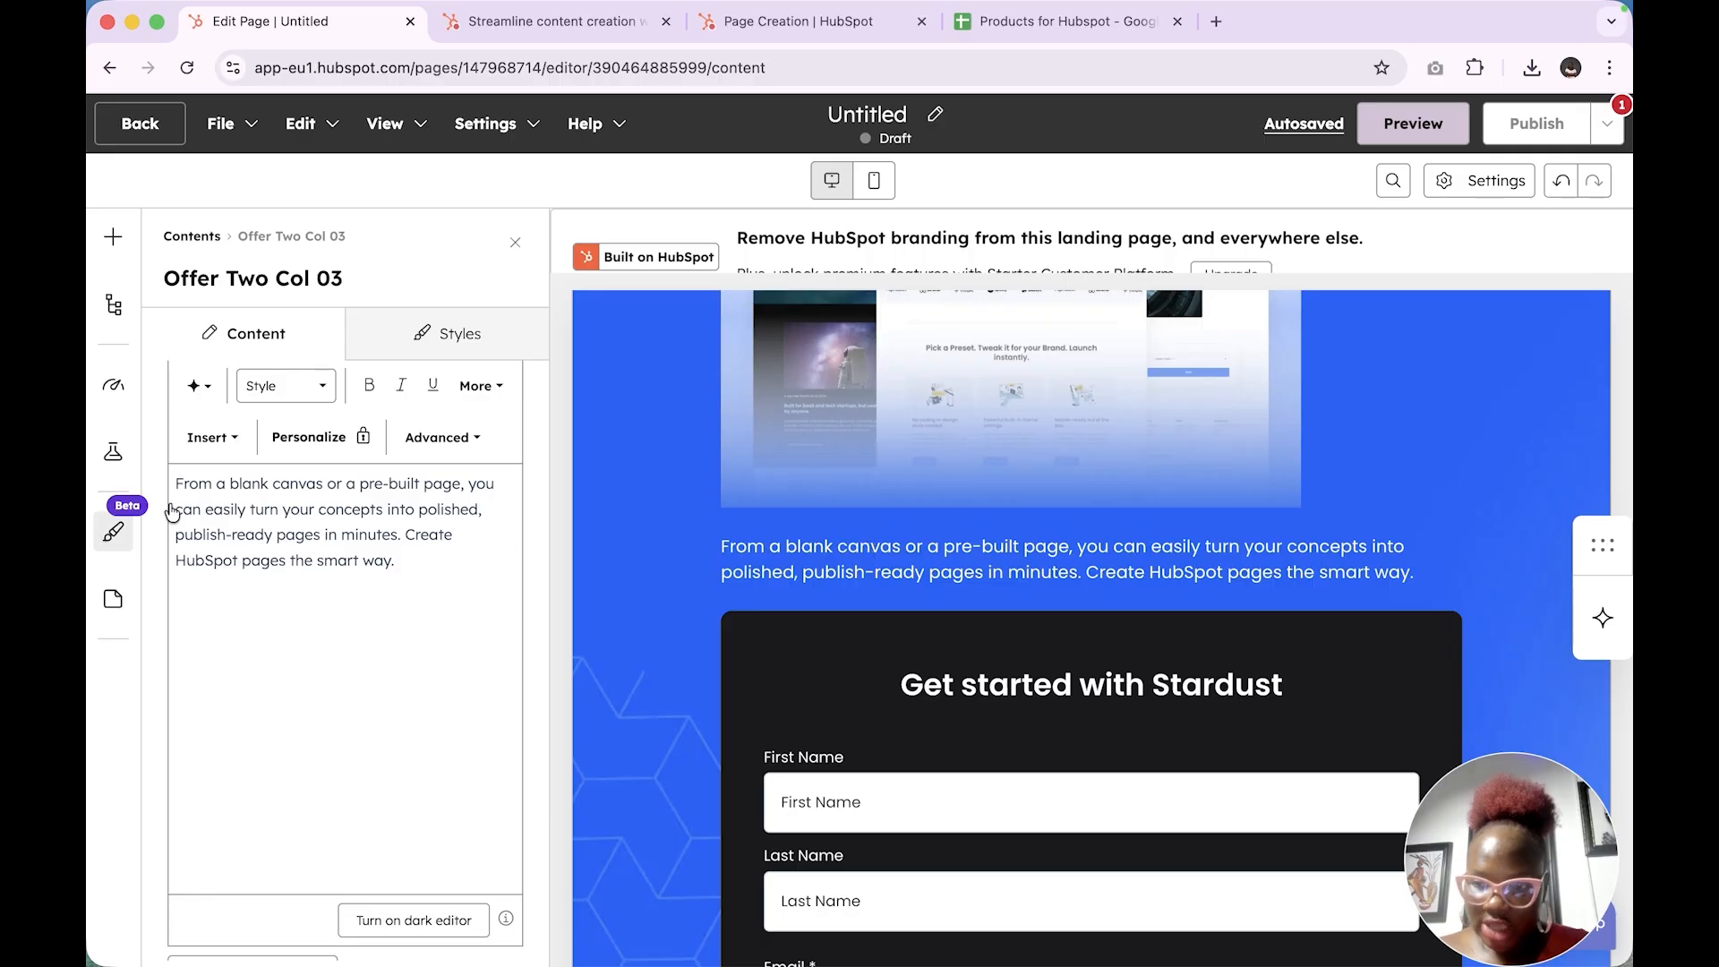
triple_click(294, 519)
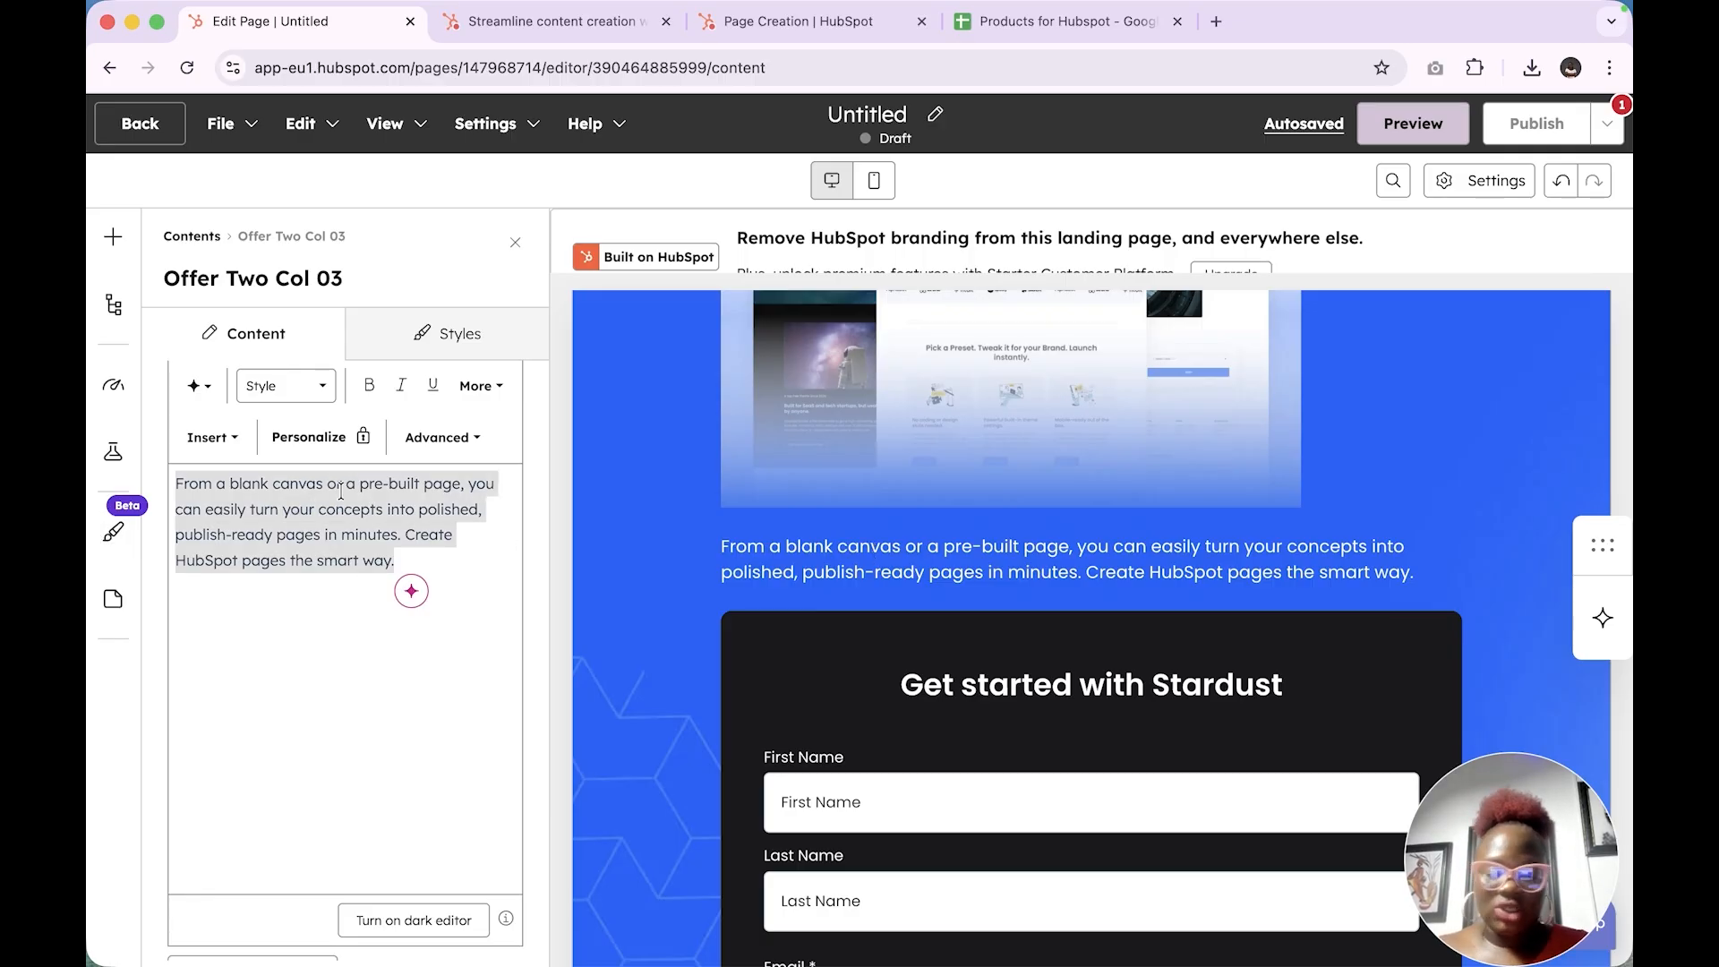
scroll(315, 594, down, 3)
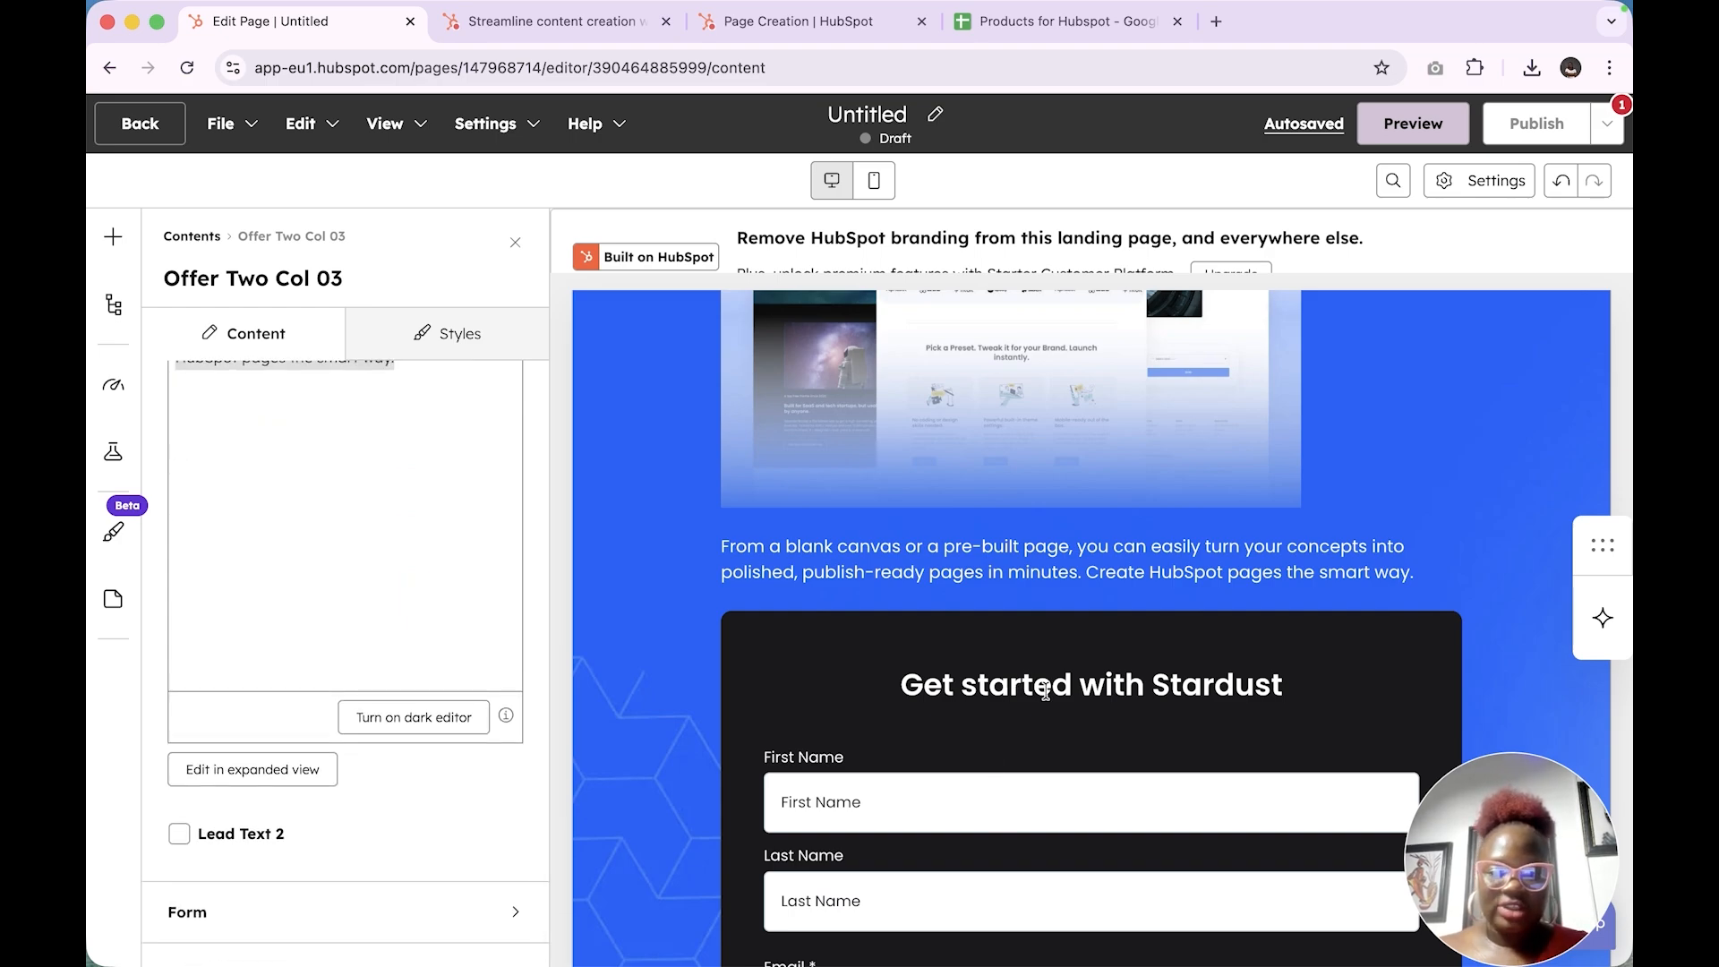
click(515, 243)
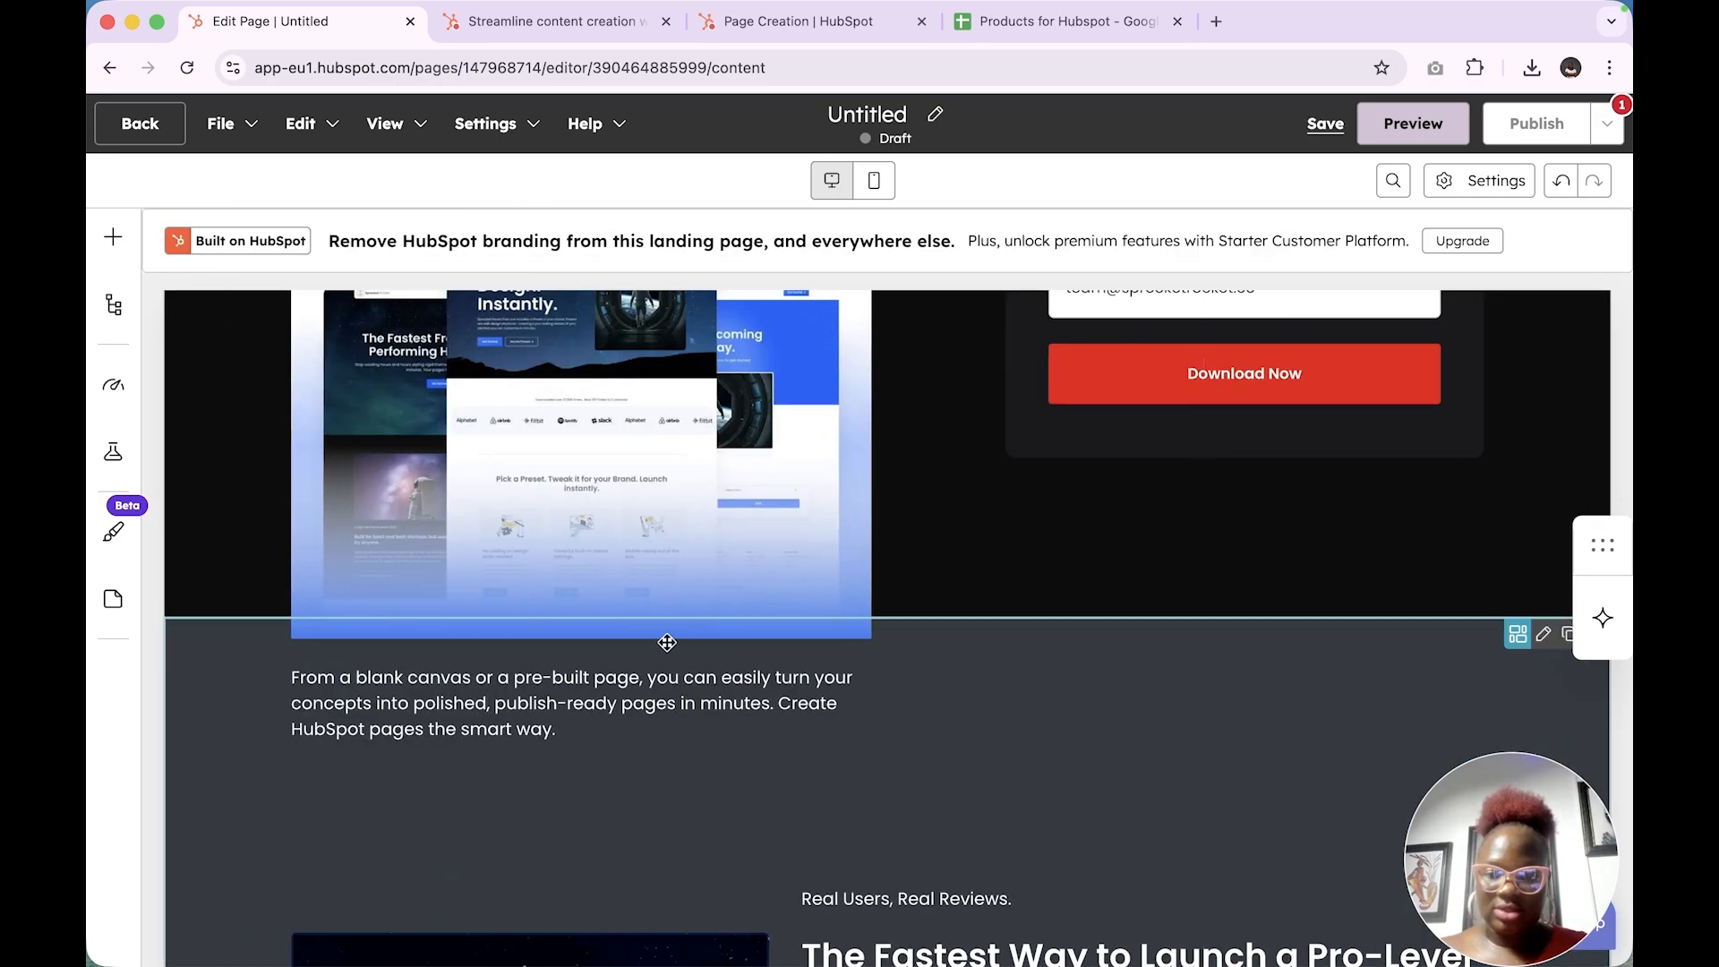
Replace the hero image with the "What is a CRM" thumbnail and open its alt text for editing
click(399, 574)
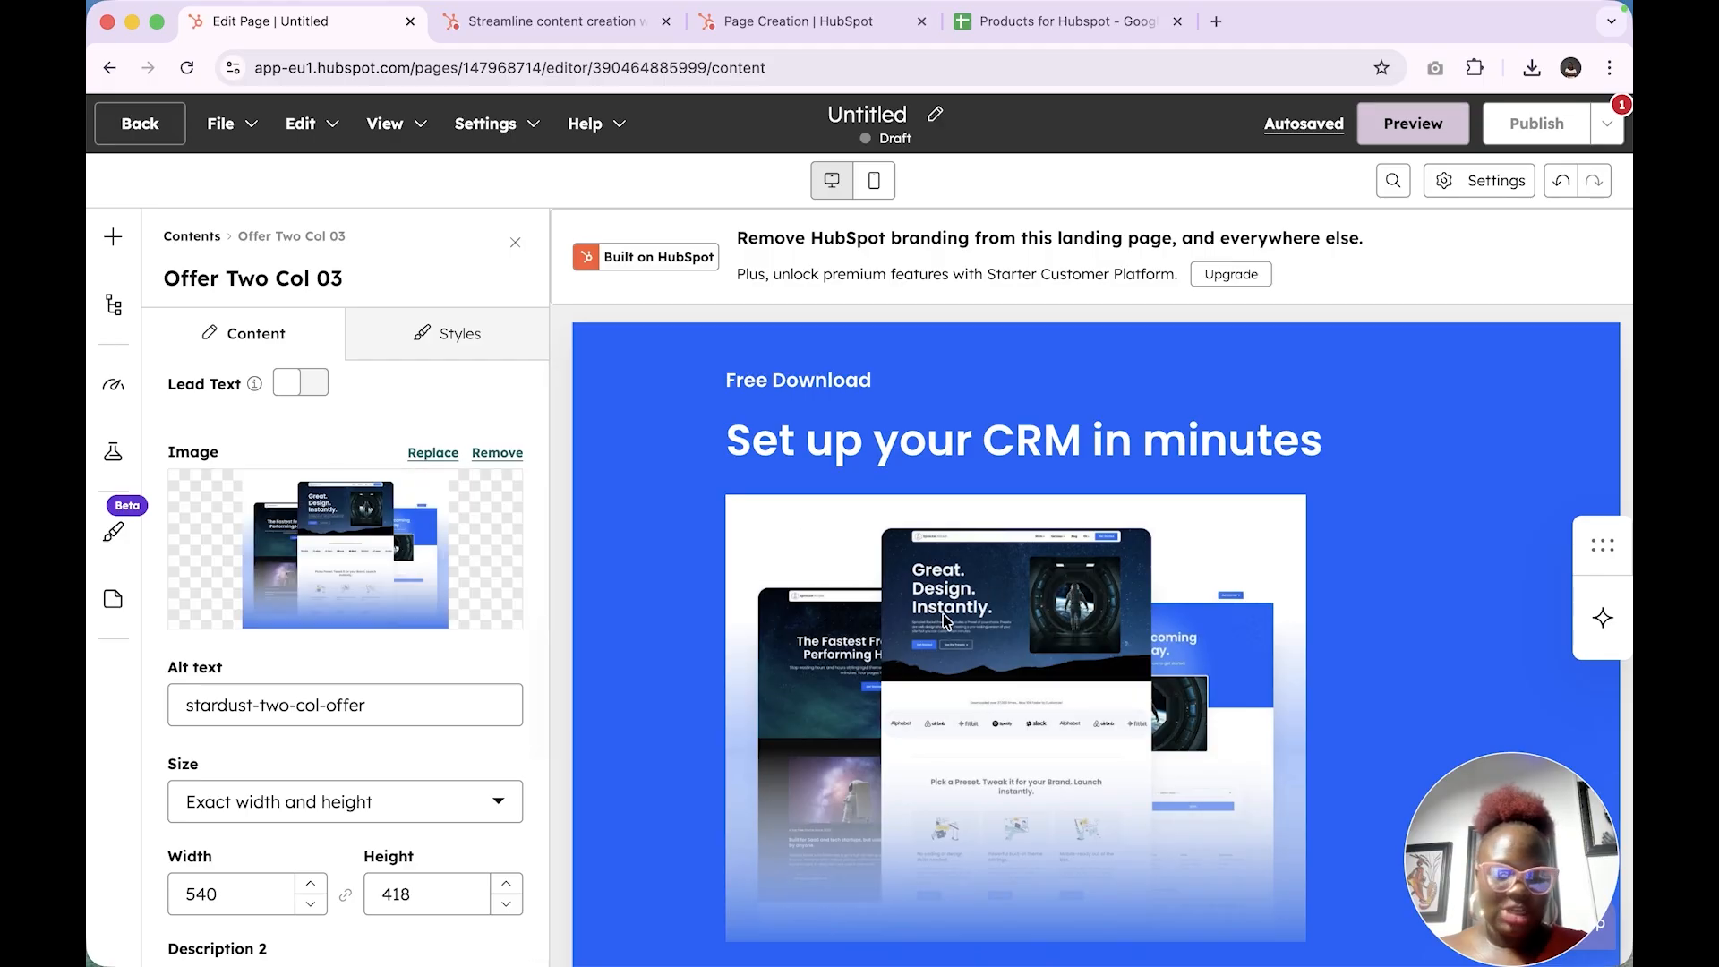
click(433, 453)
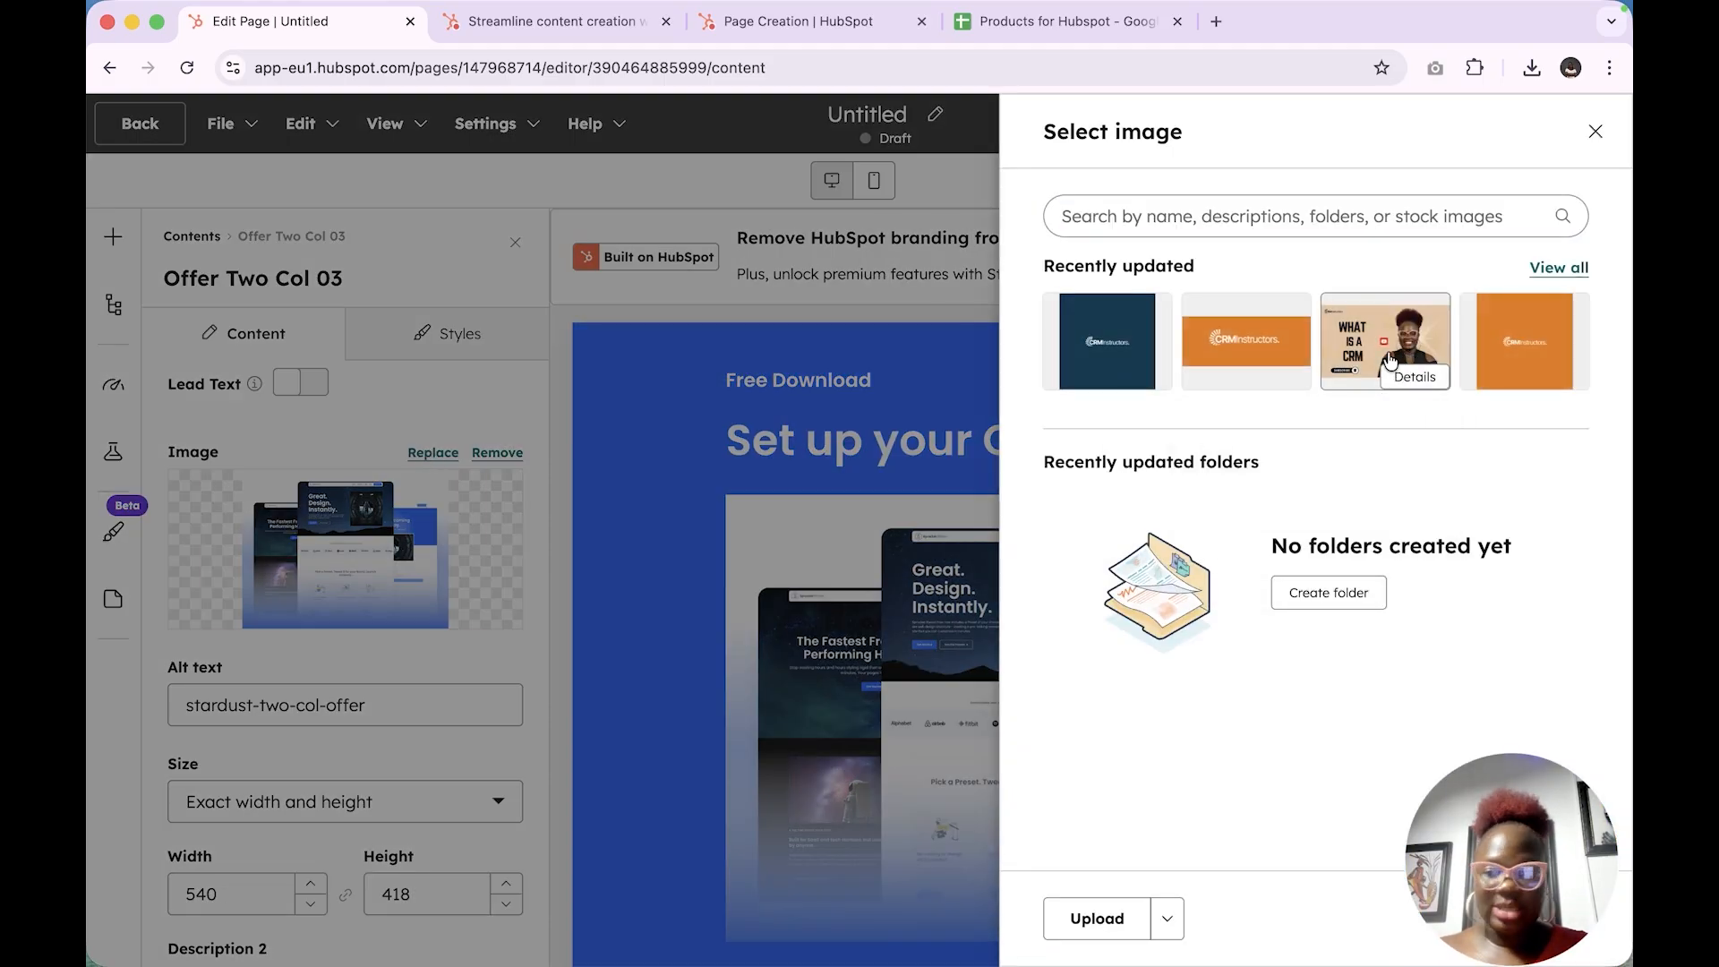
click(1388, 357)
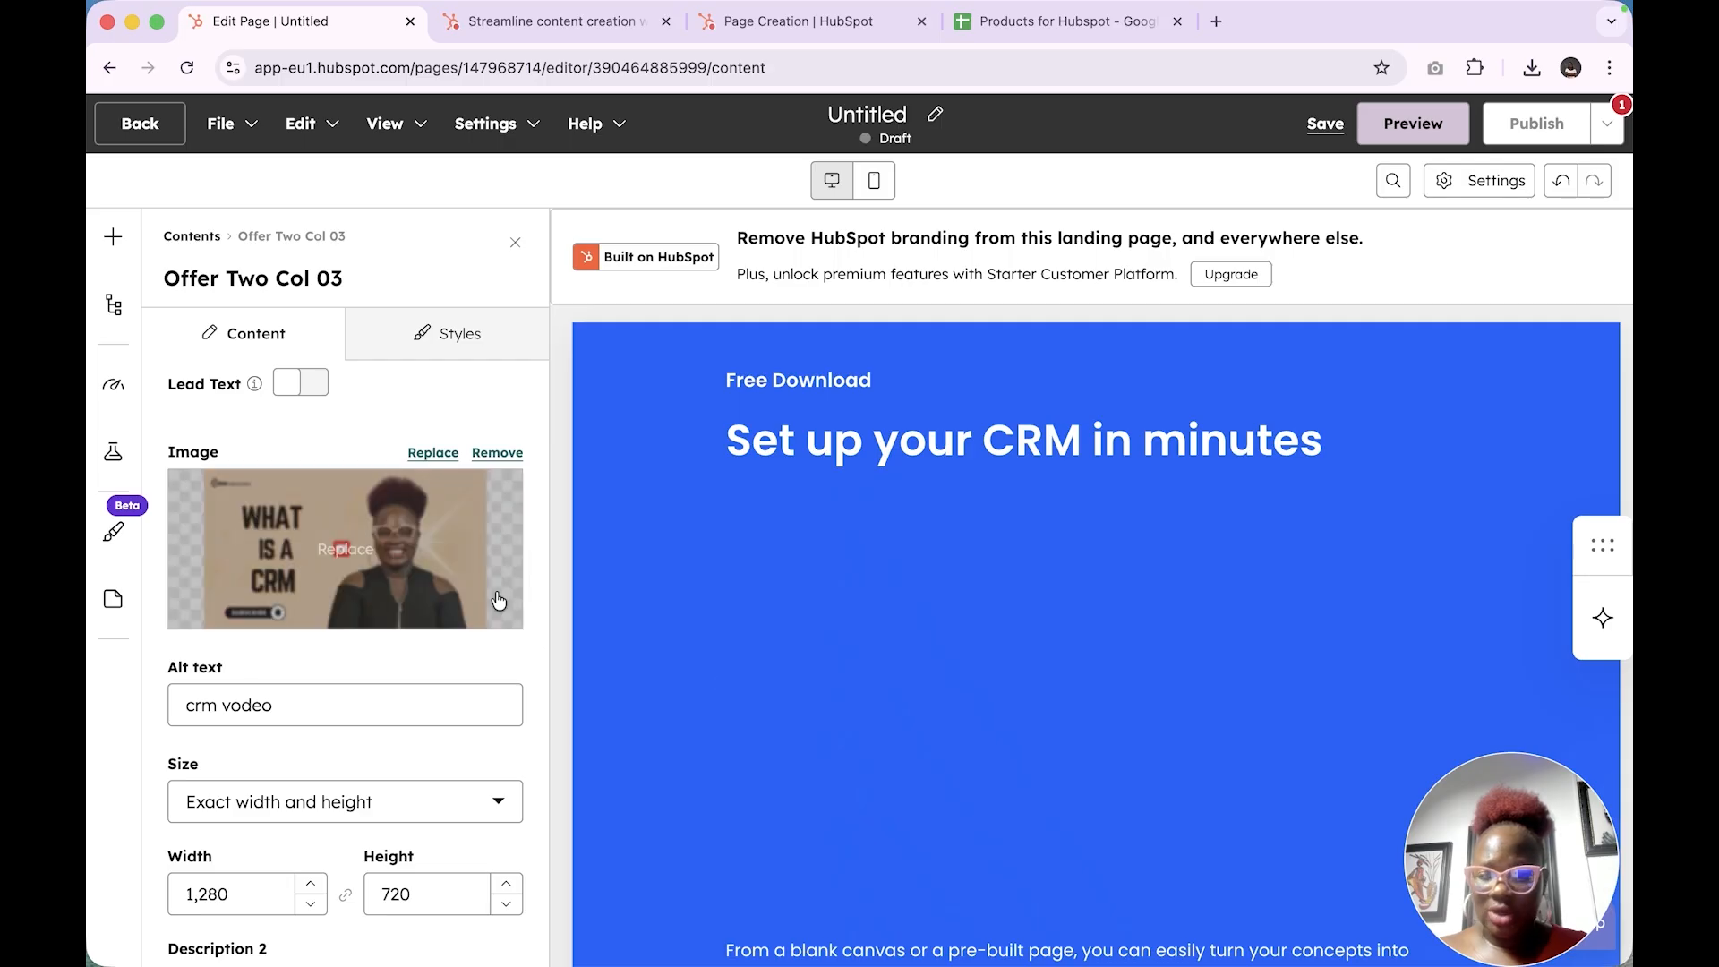
scroll(504, 548, down, 3)
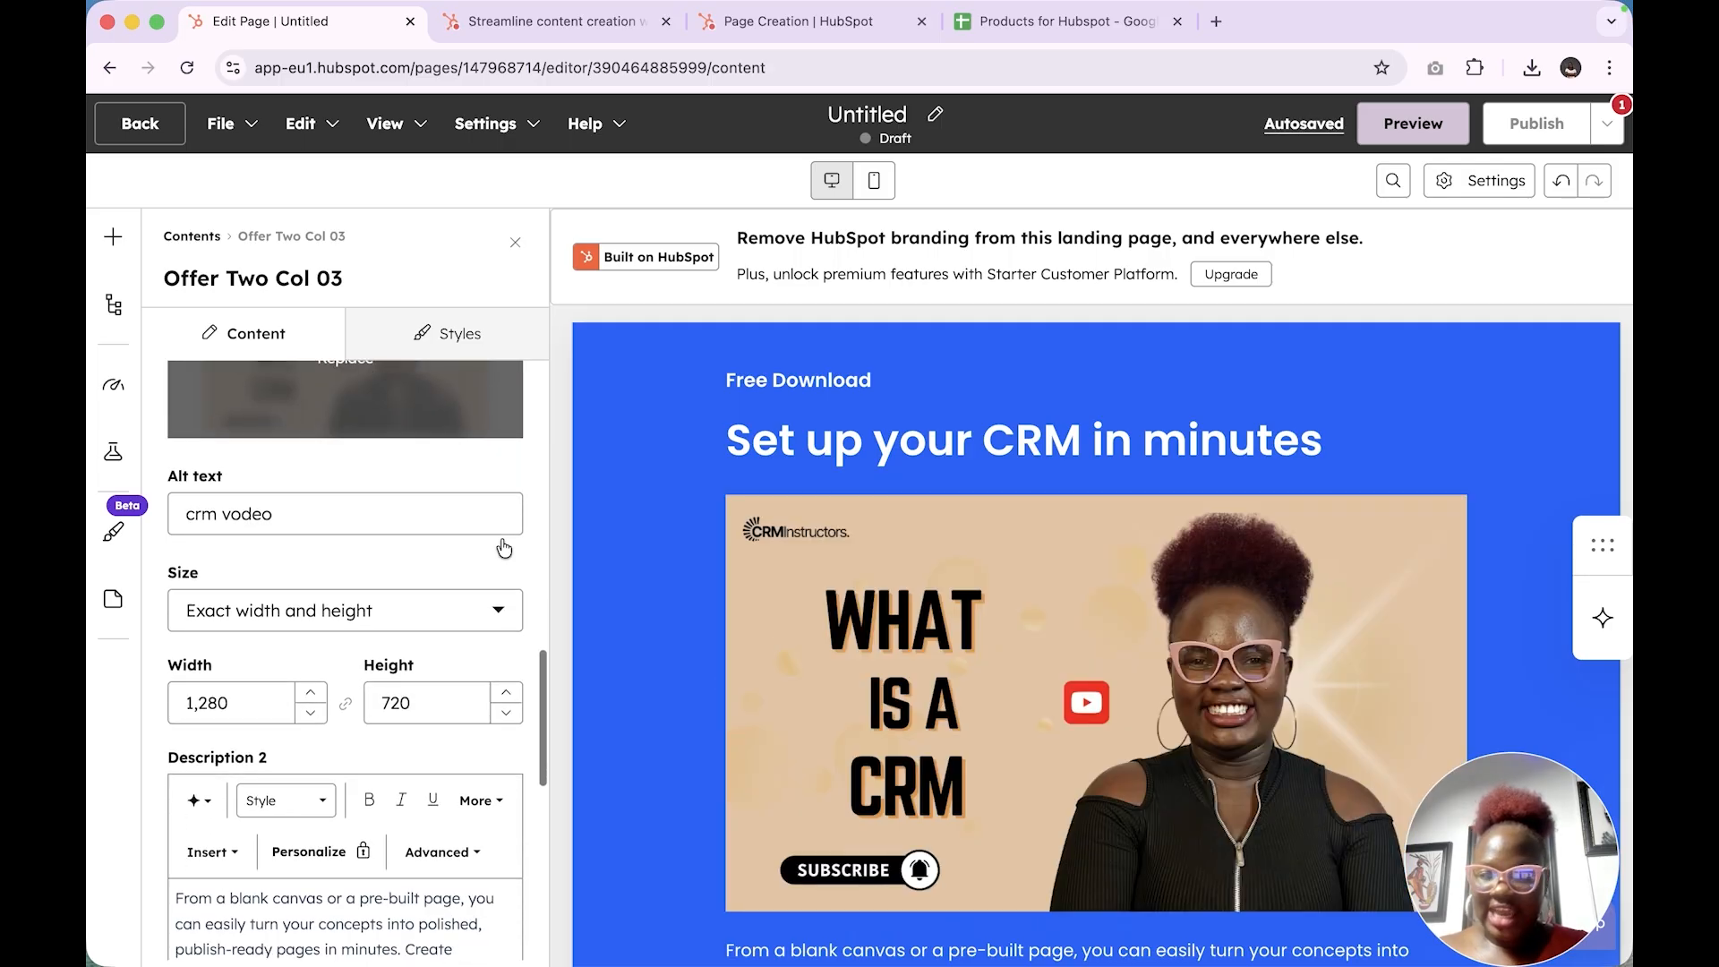
click(433, 414)
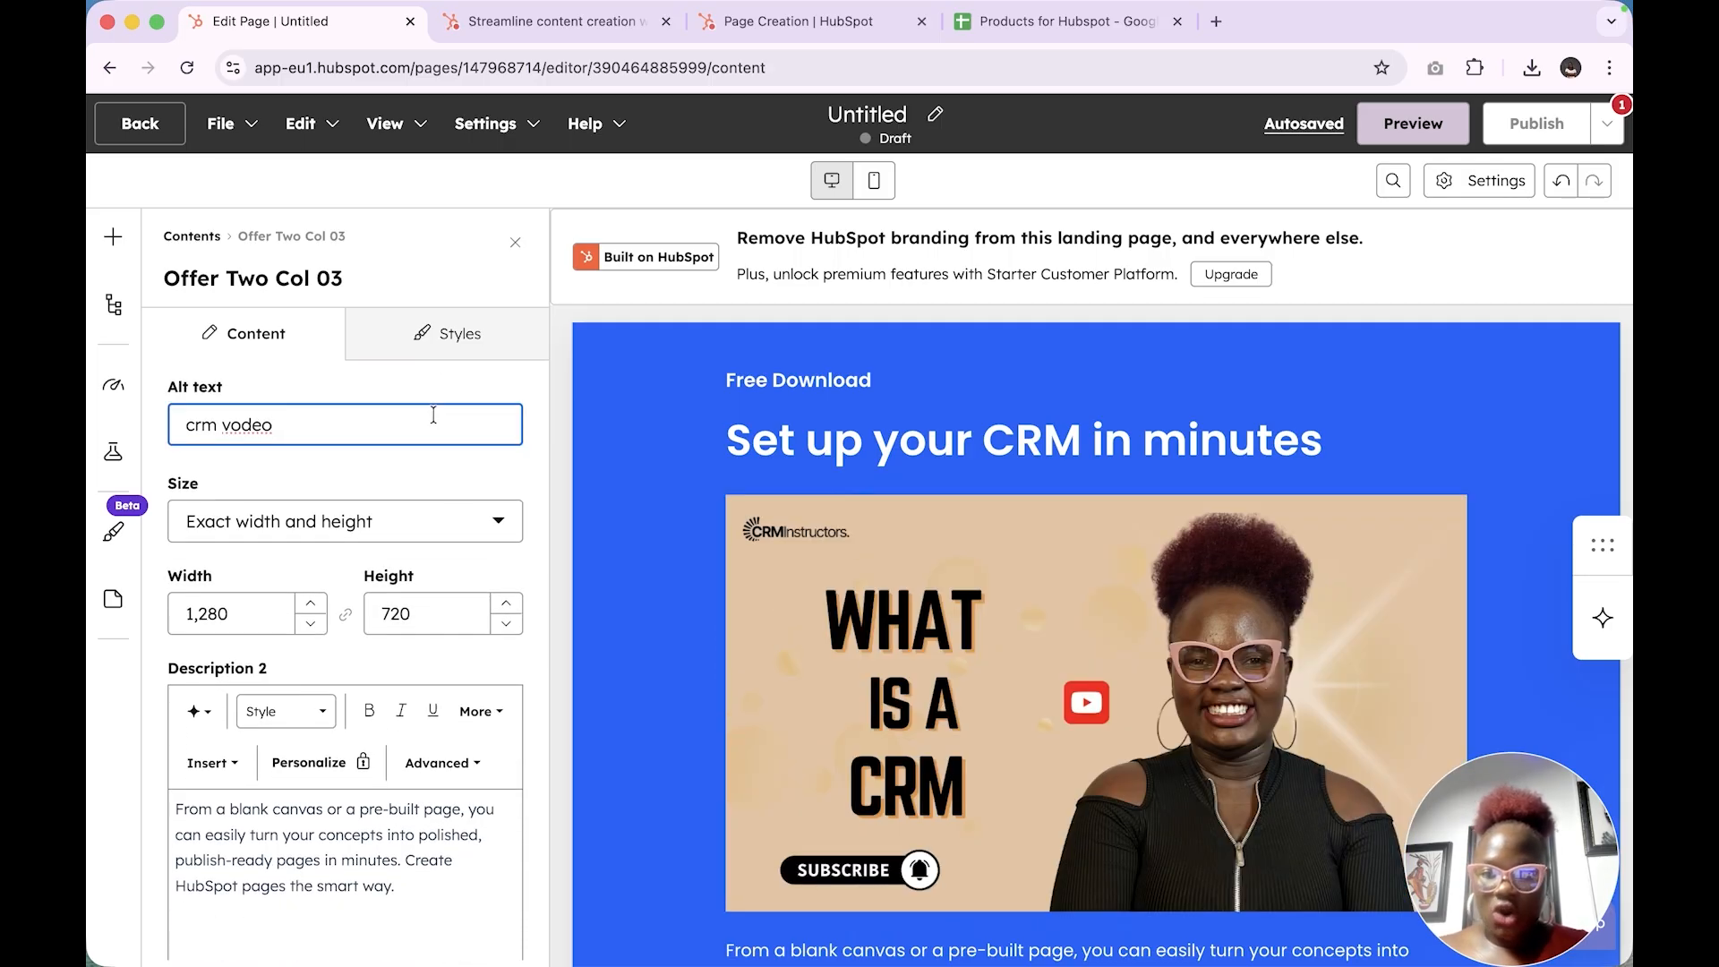
Try the Automatically adjust size for the hero image, then switch it back to Exact width and height
click(452, 529)
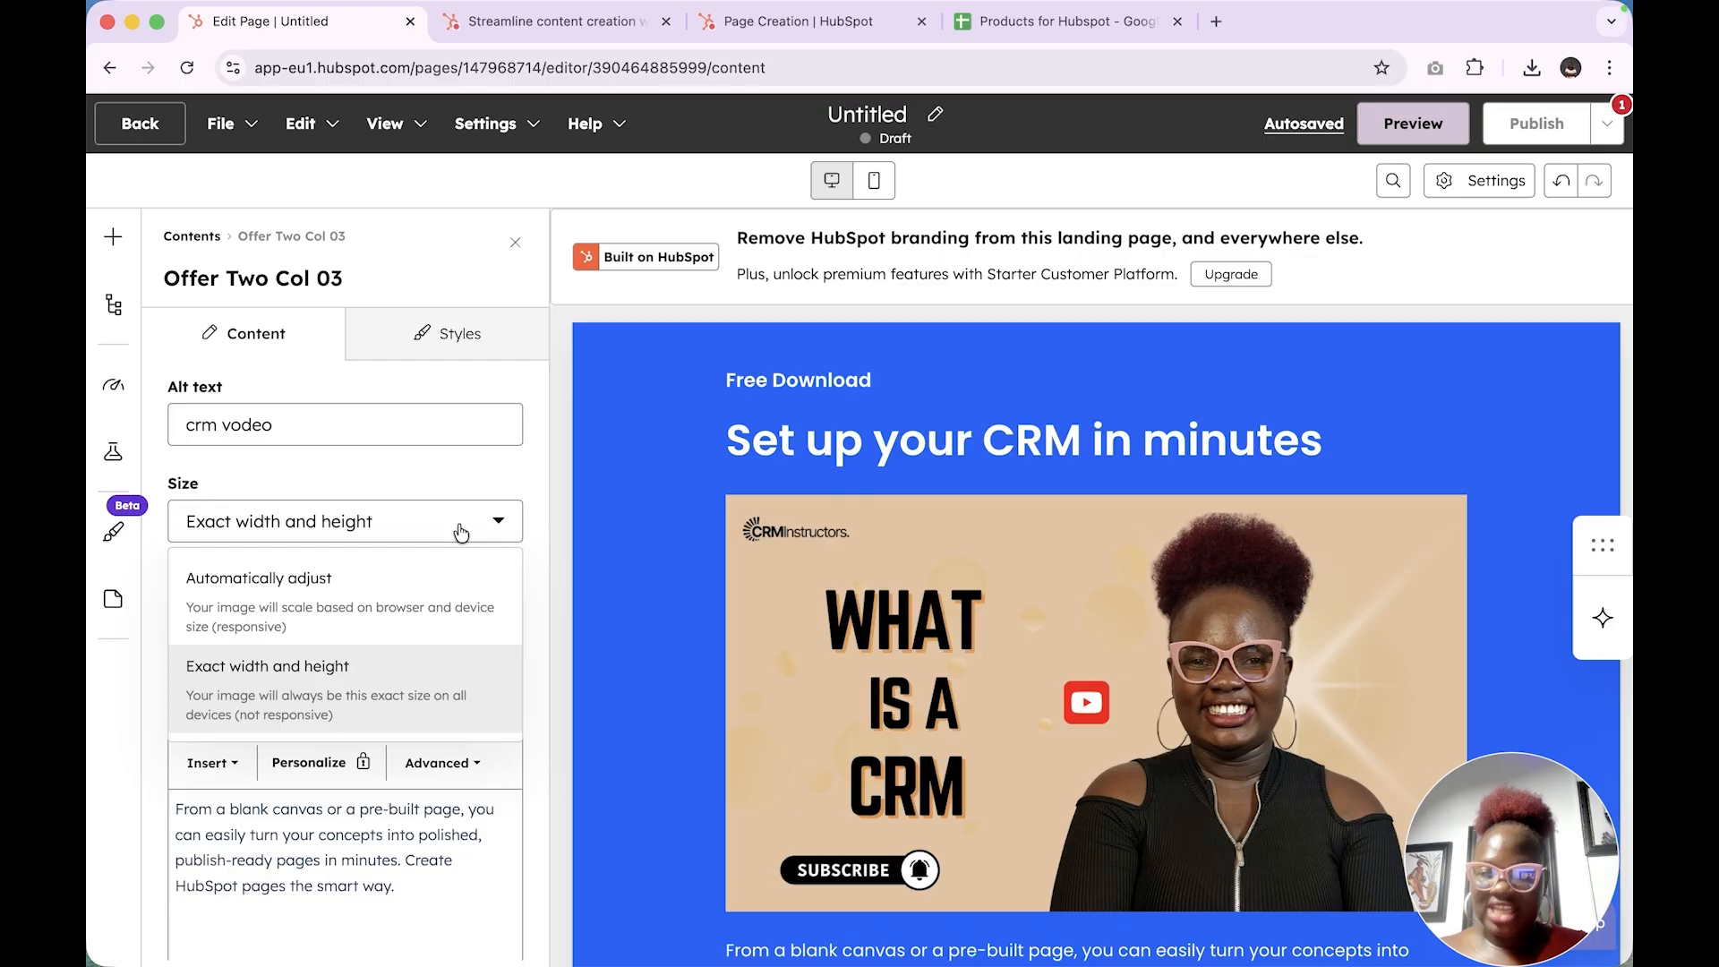
click(367, 600)
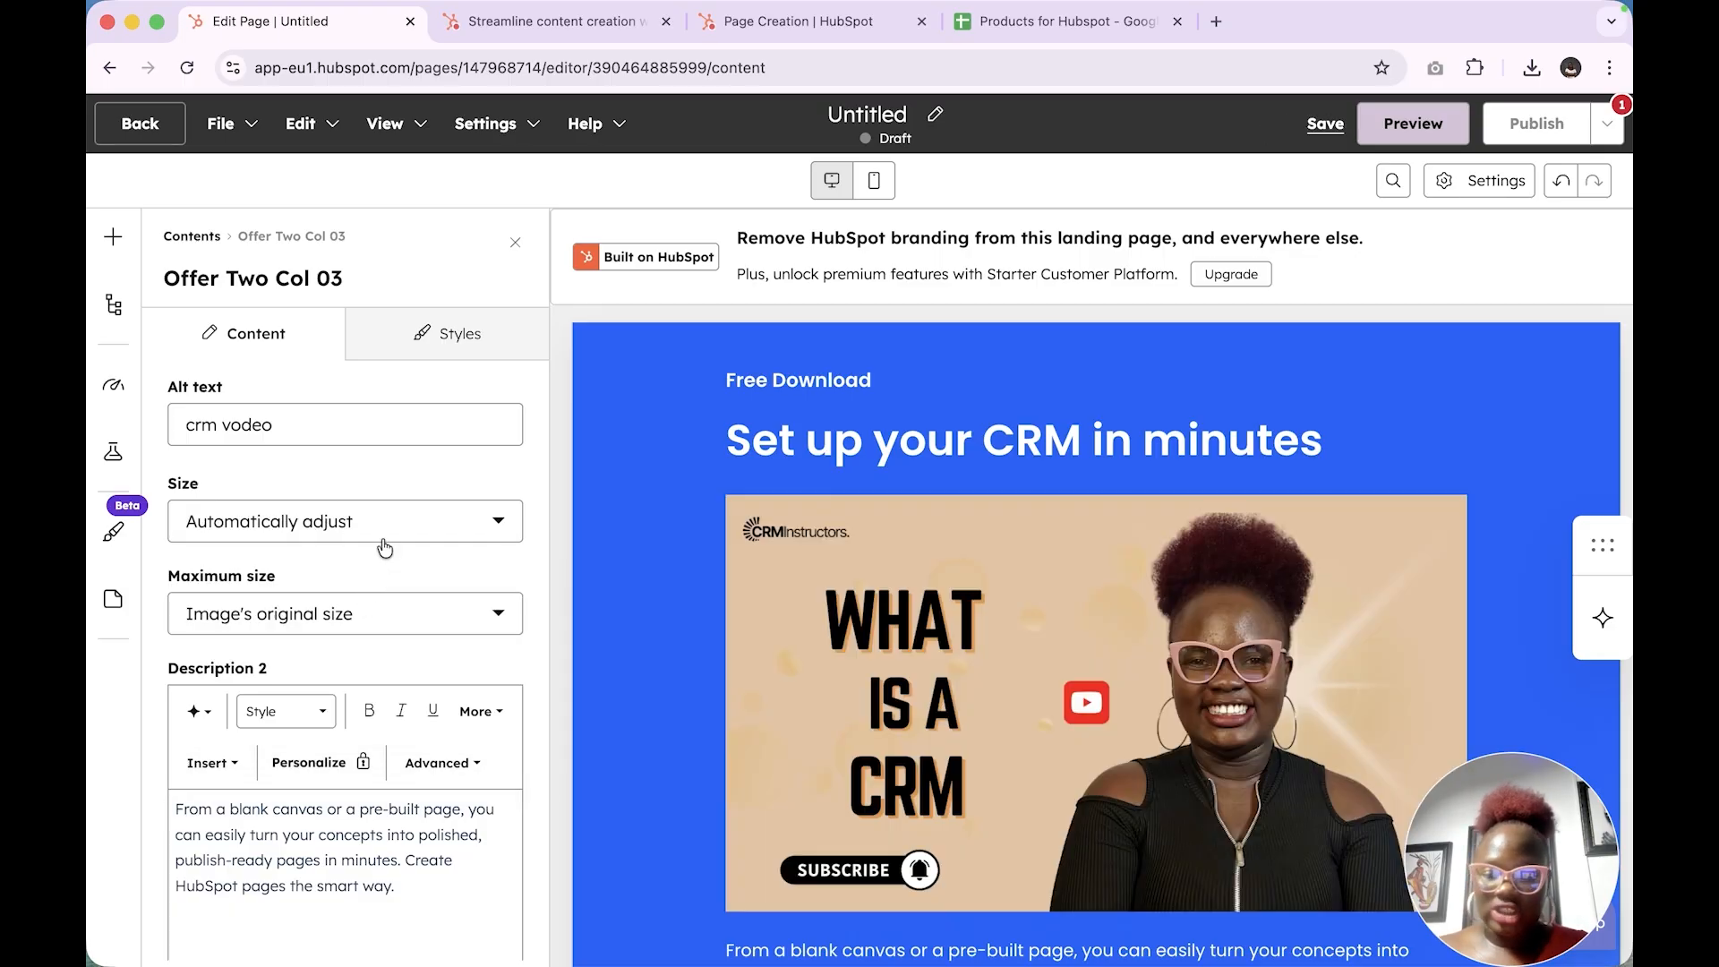
click(384, 538)
click(384, 684)
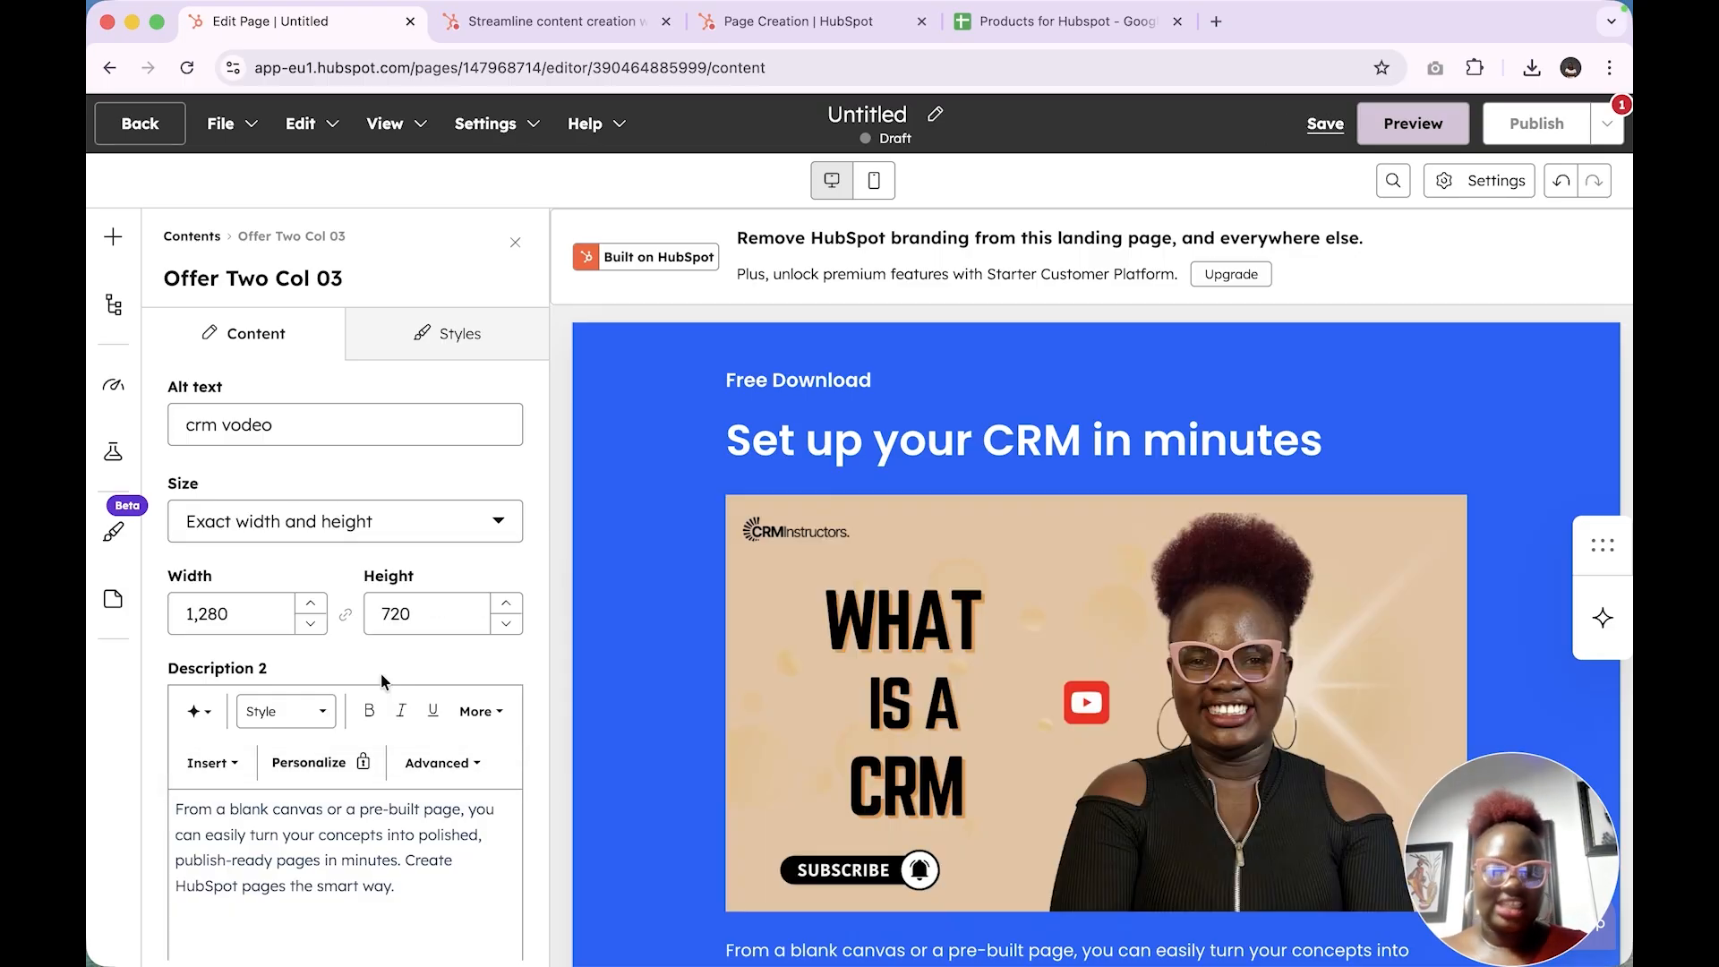
Change the heading of the hero module's form to "Get started with Crminstuctors"
scroll(374, 669, down, 3)
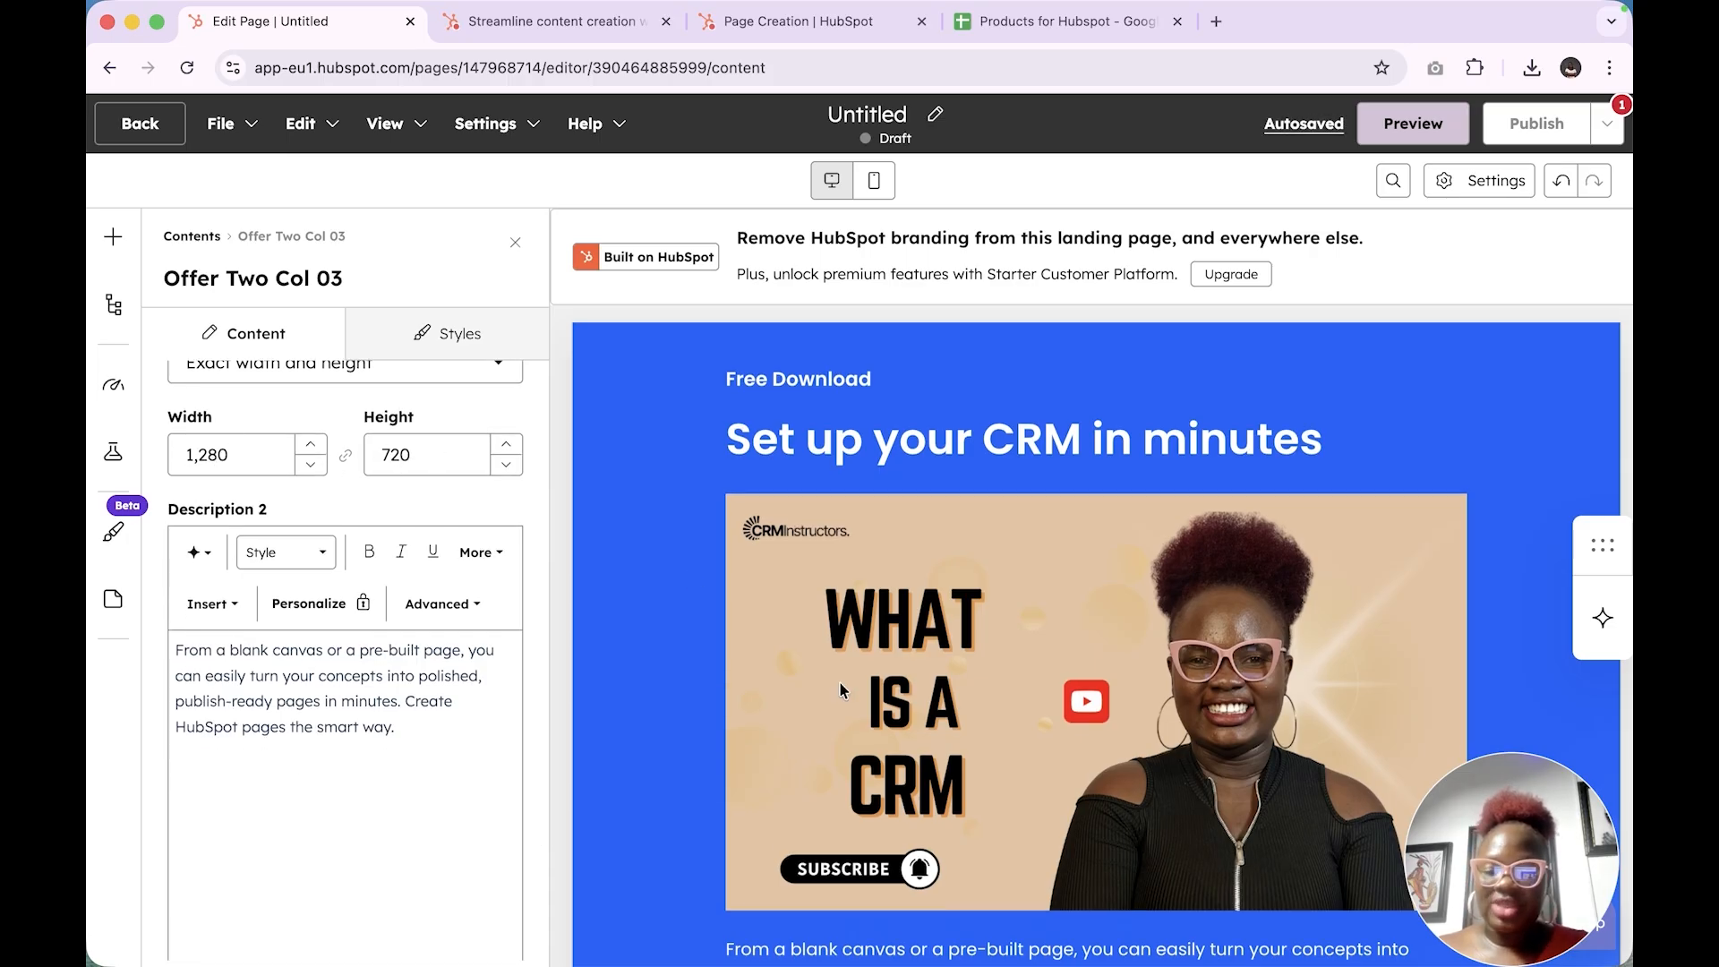
scroll(833, 684, down, 5)
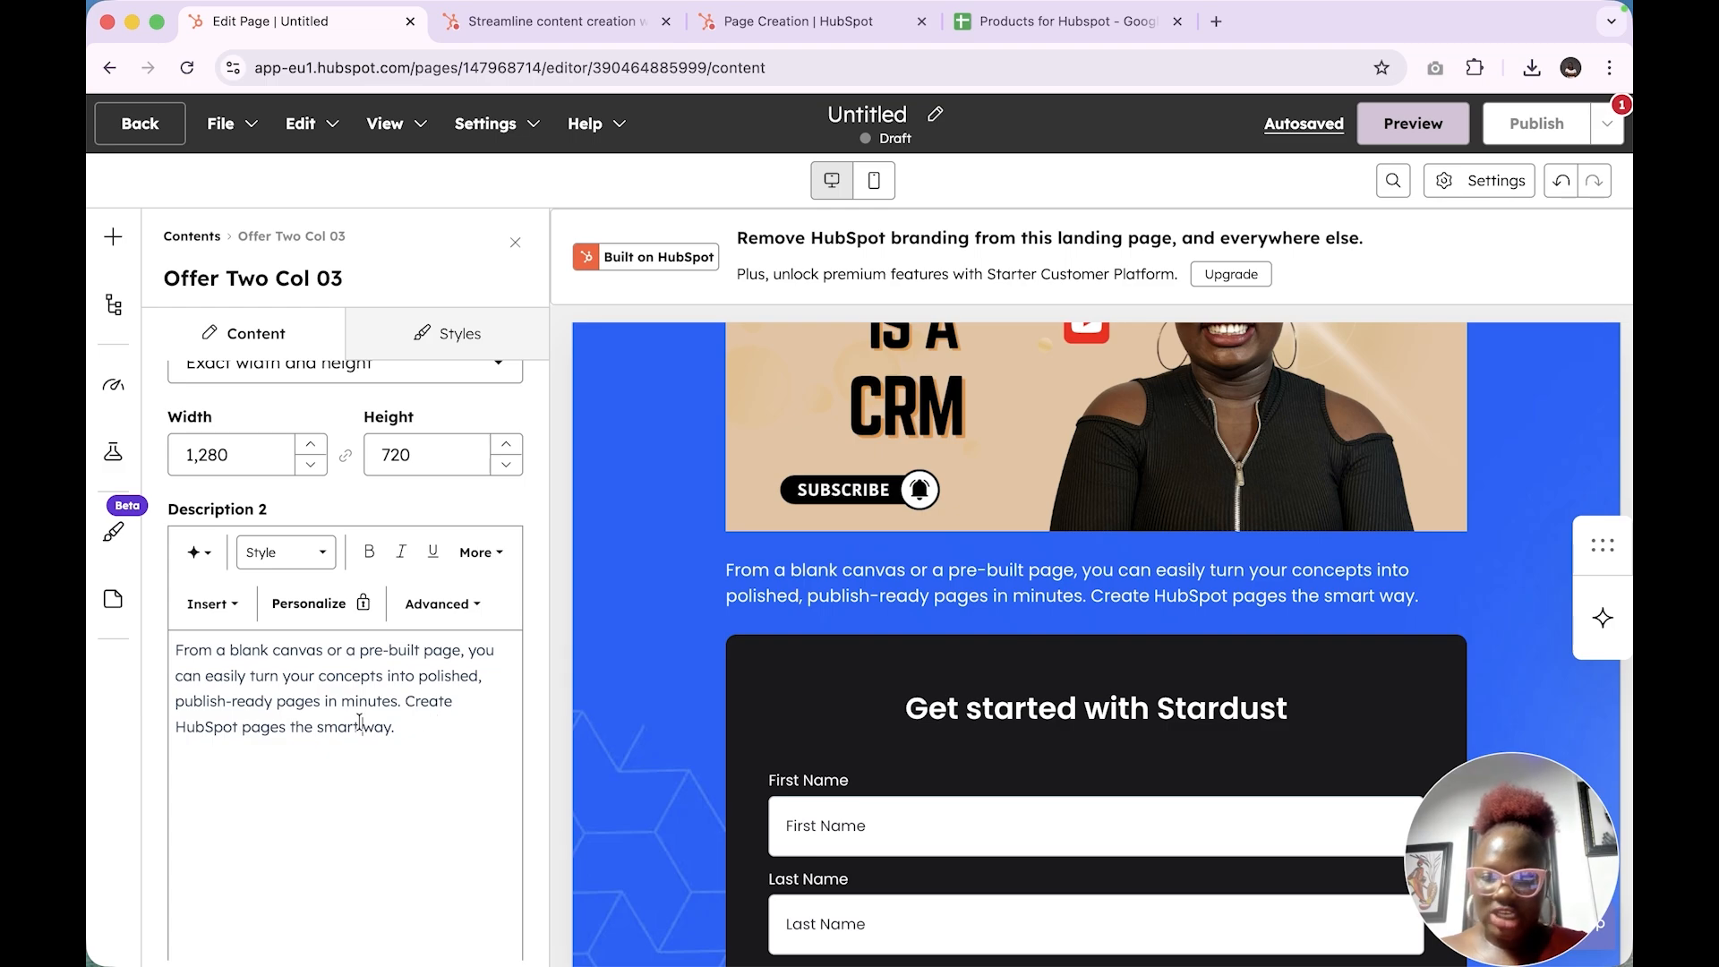
scroll(359, 722, down, 6)
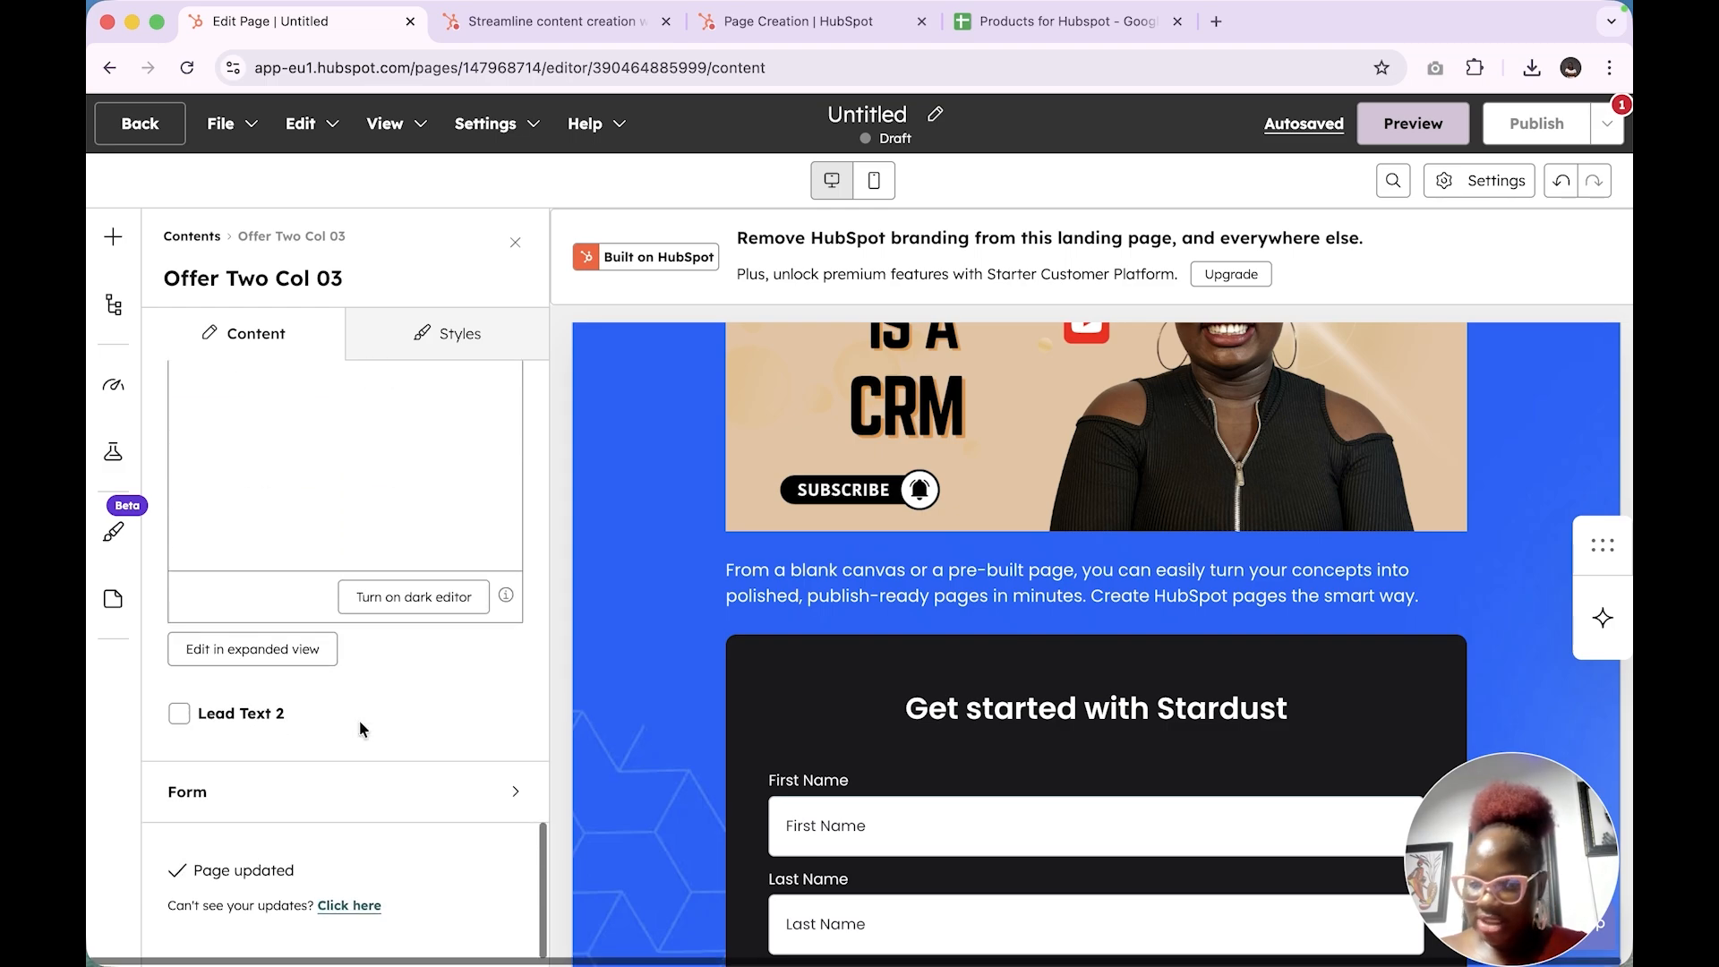
click(362, 783)
triple_click(400, 535)
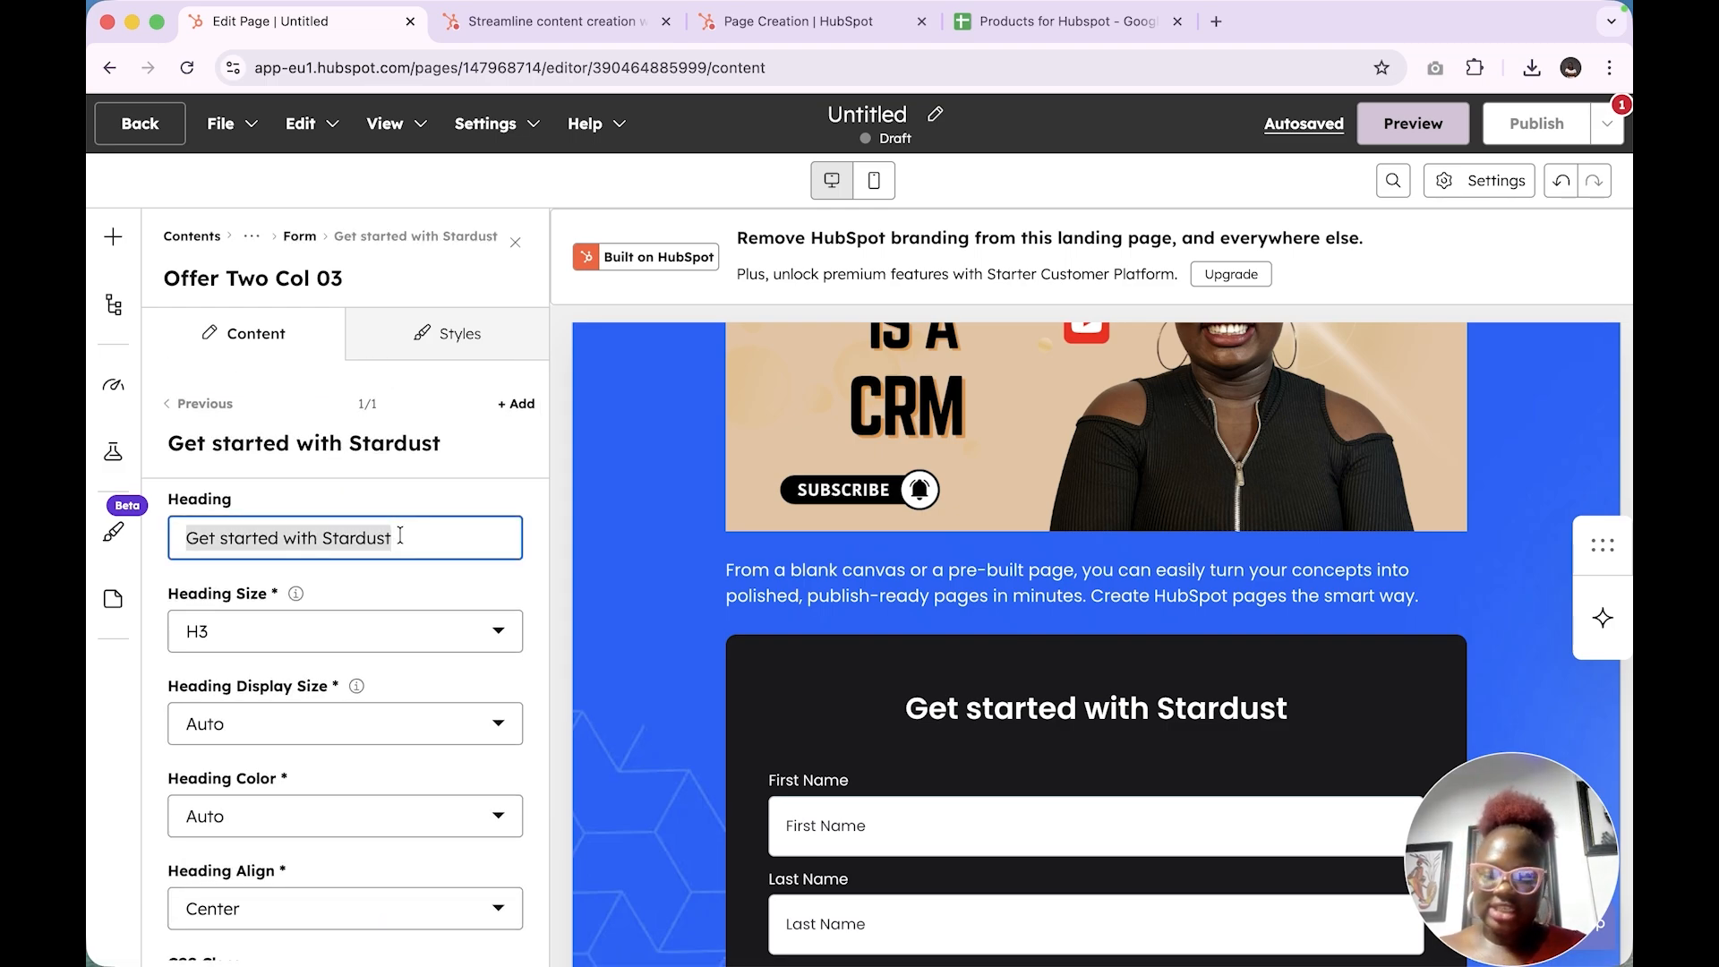
double_click(375, 535)
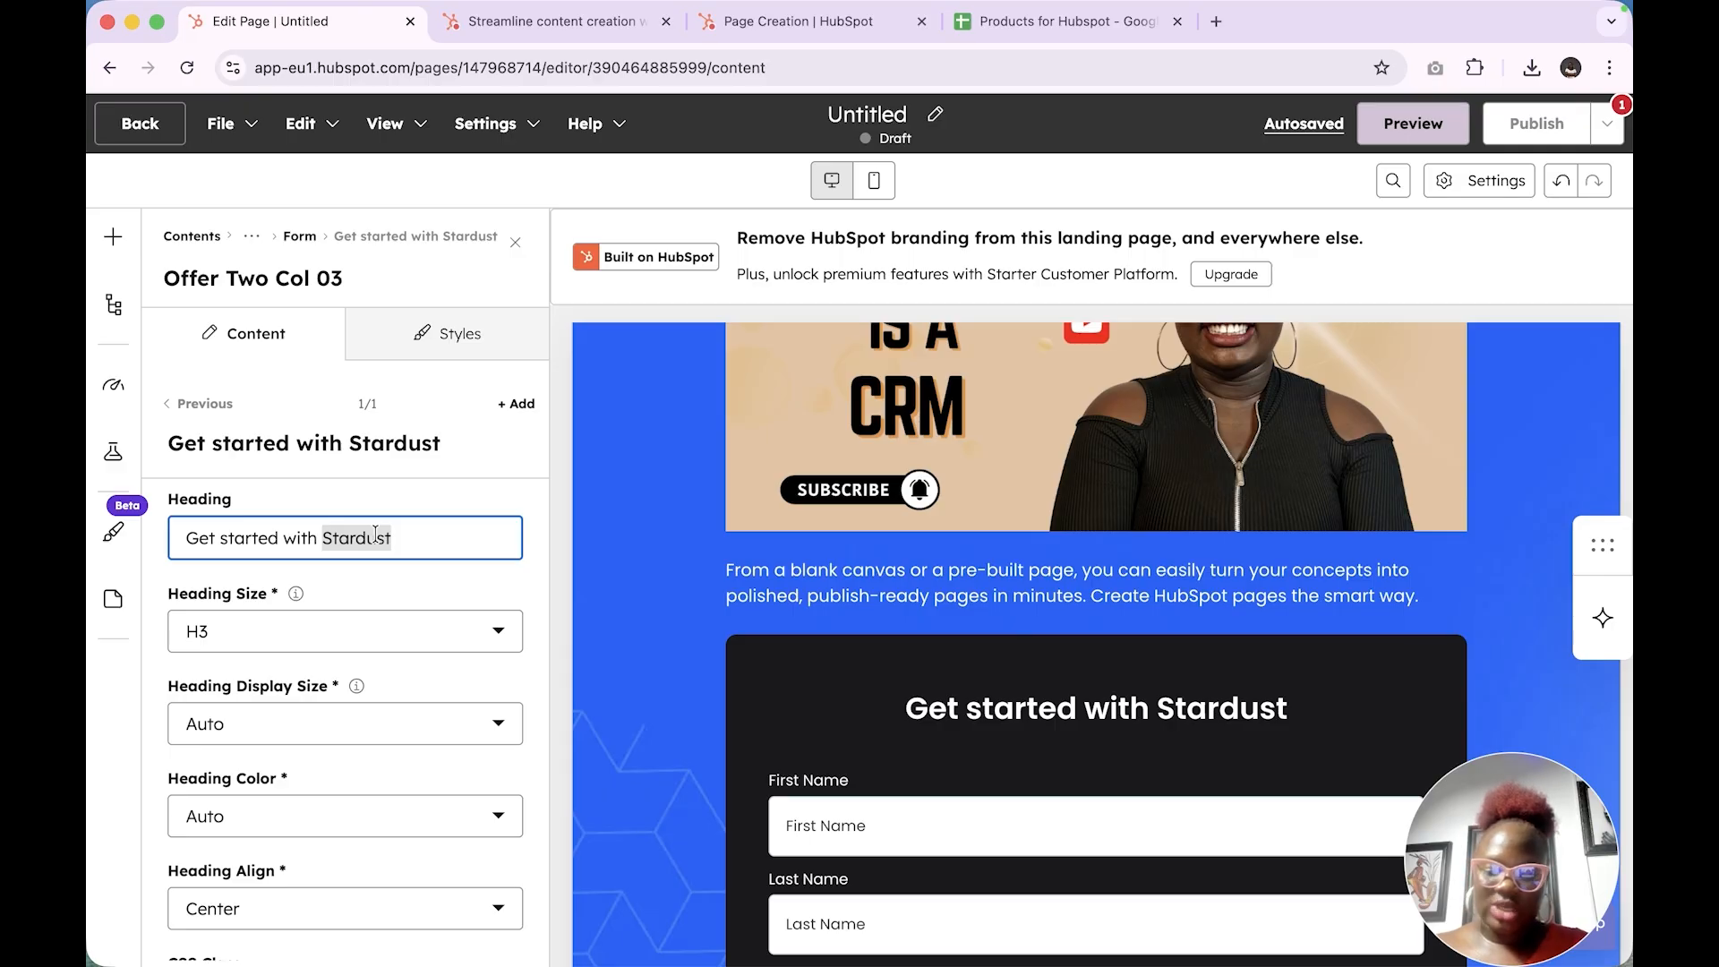
text(Cr)
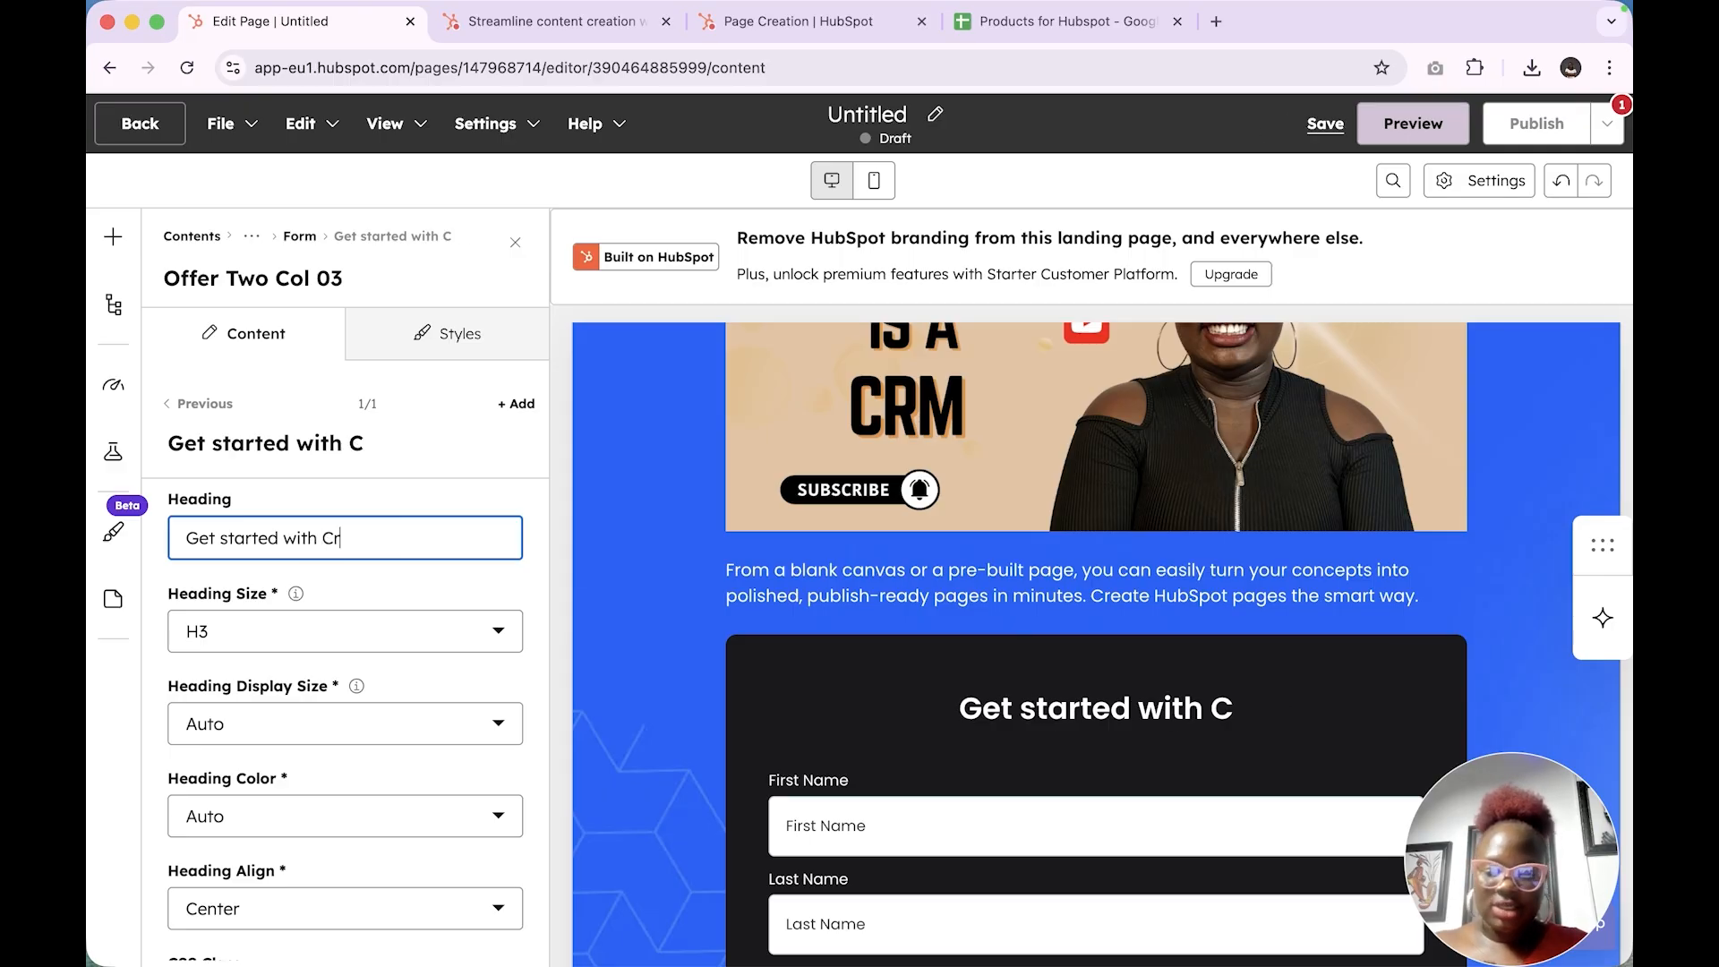
text(minstuctors)
Look through the form heading's size, display size, color and alignment settings, including the available heading sizes
scroll(412, 621, down, 2)
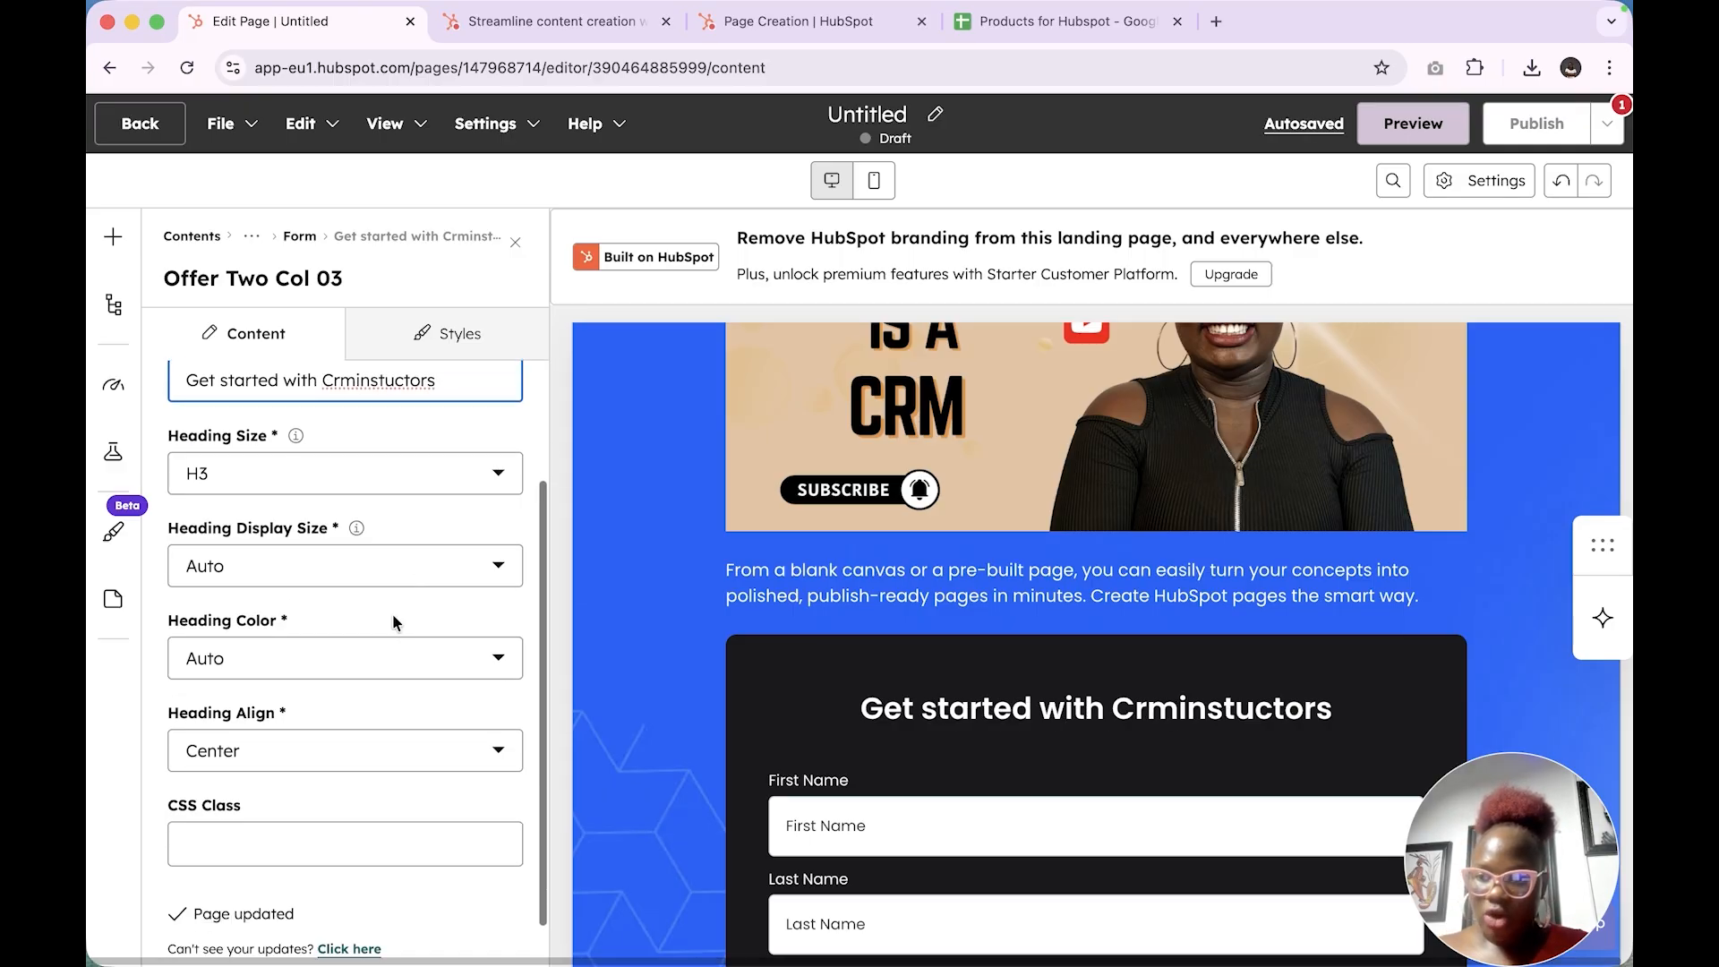
click(389, 473)
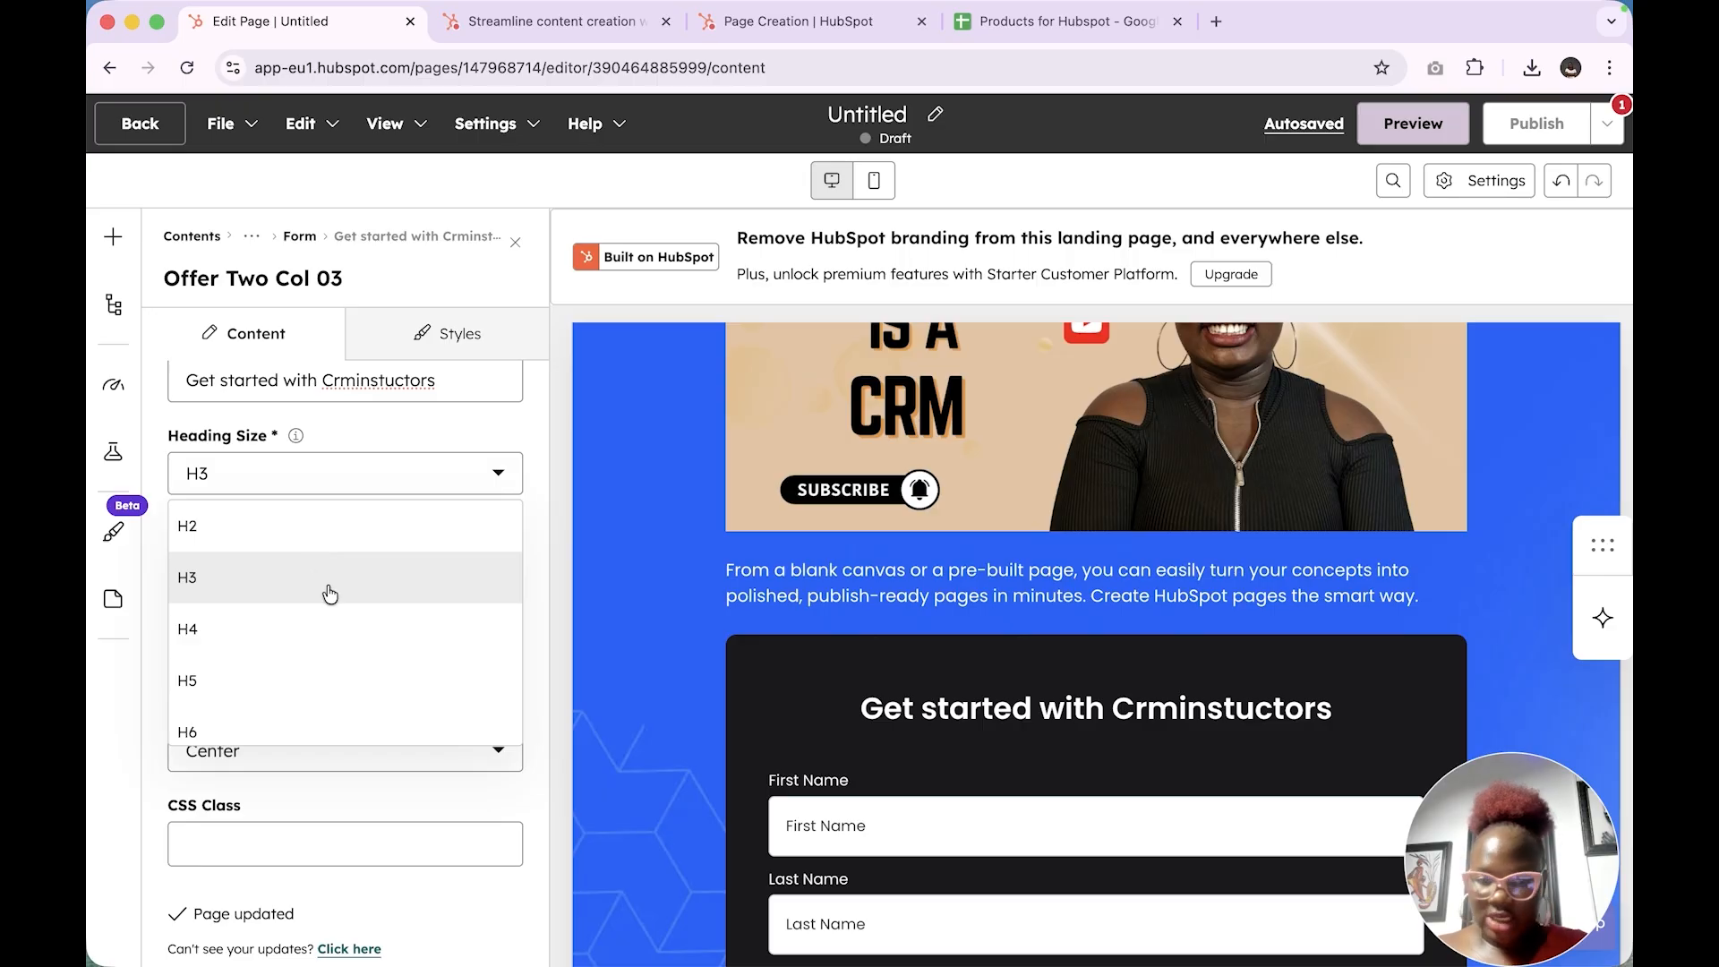
scroll(326, 591, down, 2)
click(540, 537)
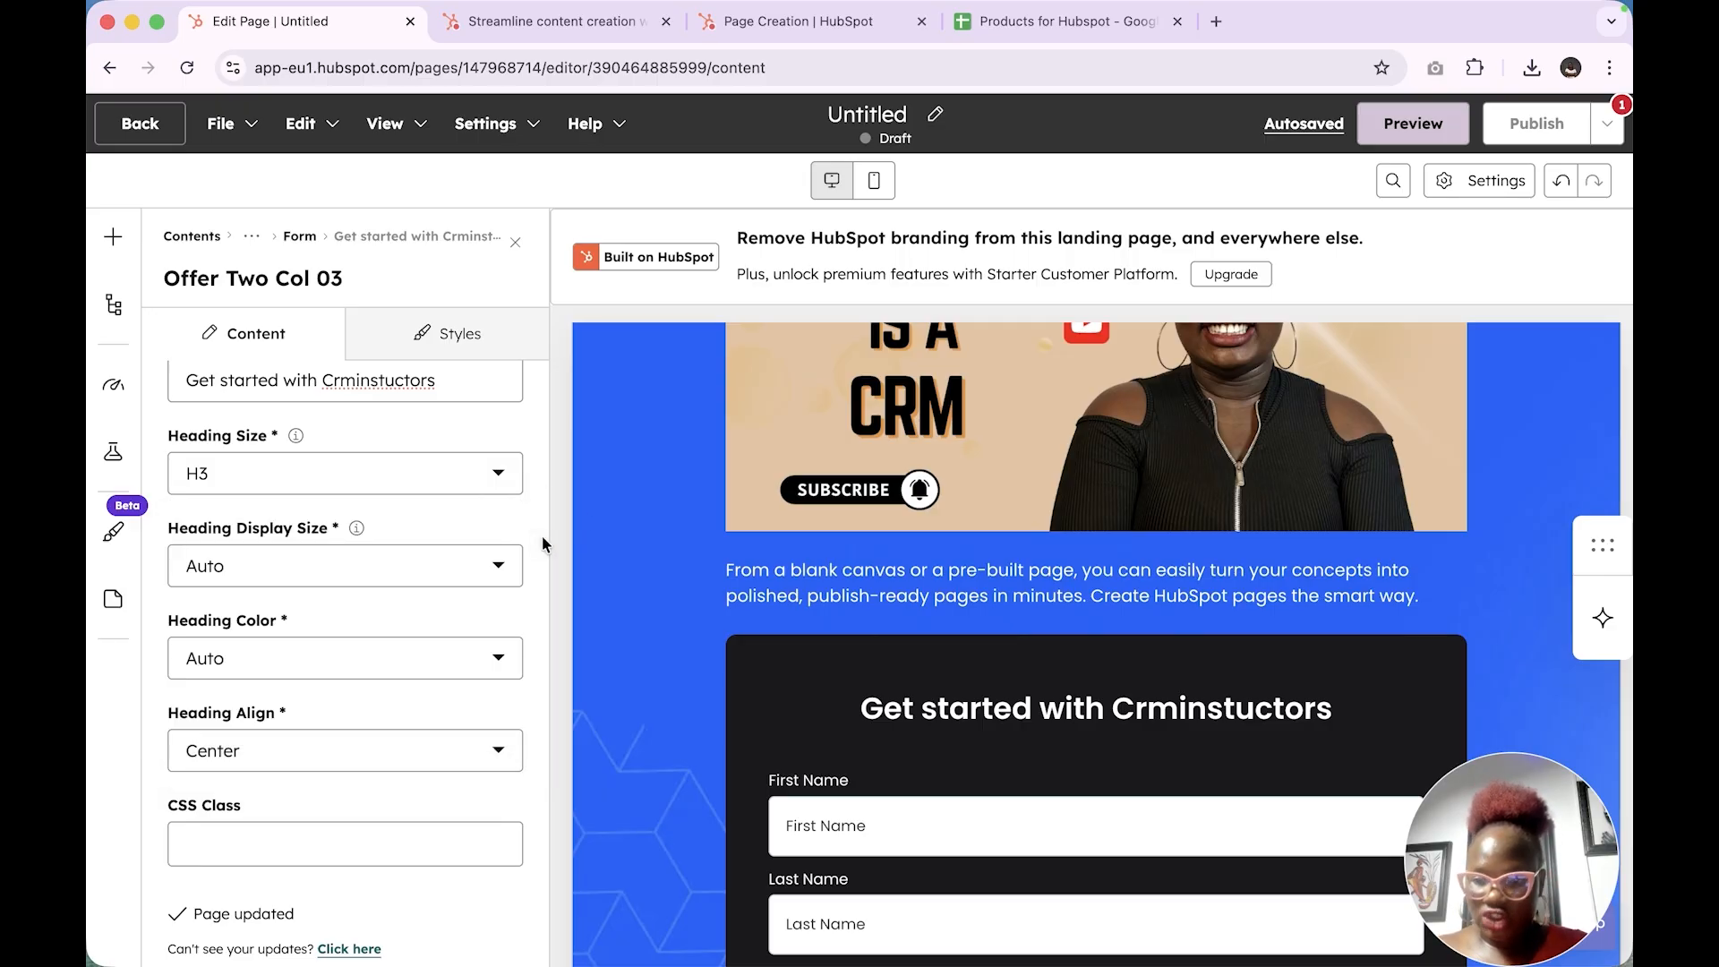
scroll(446, 708, down, 1)
scroll(411, 448, up, 3)
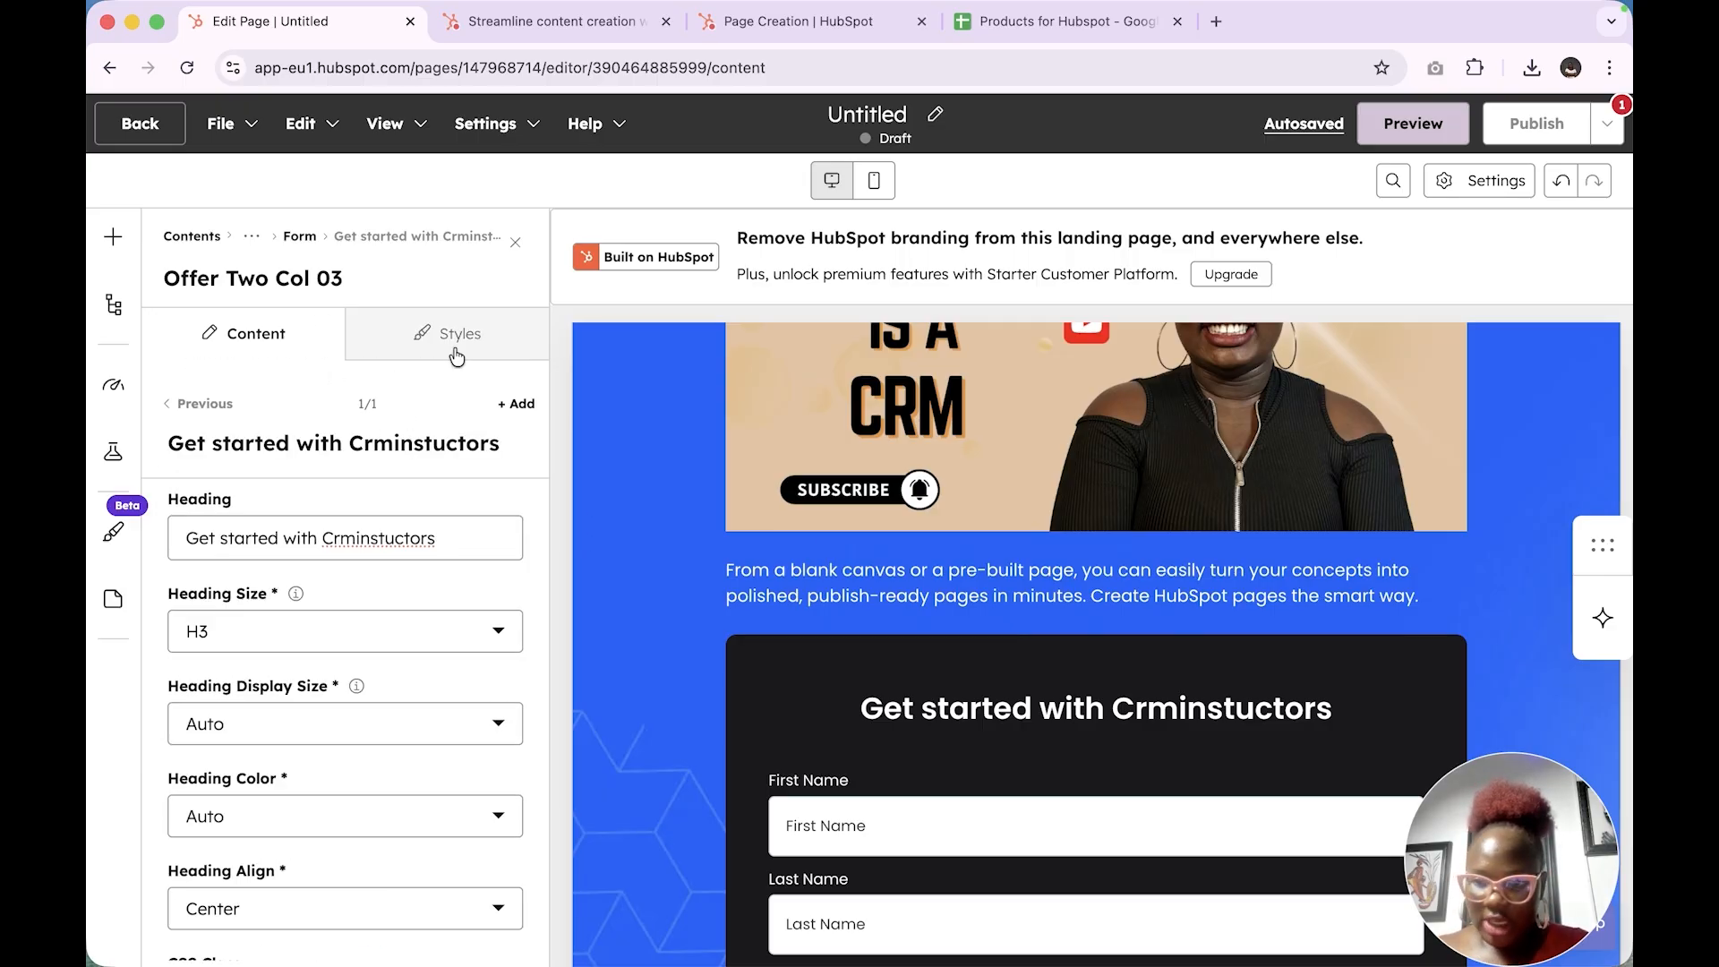
scroll(341, 580, down, 3)
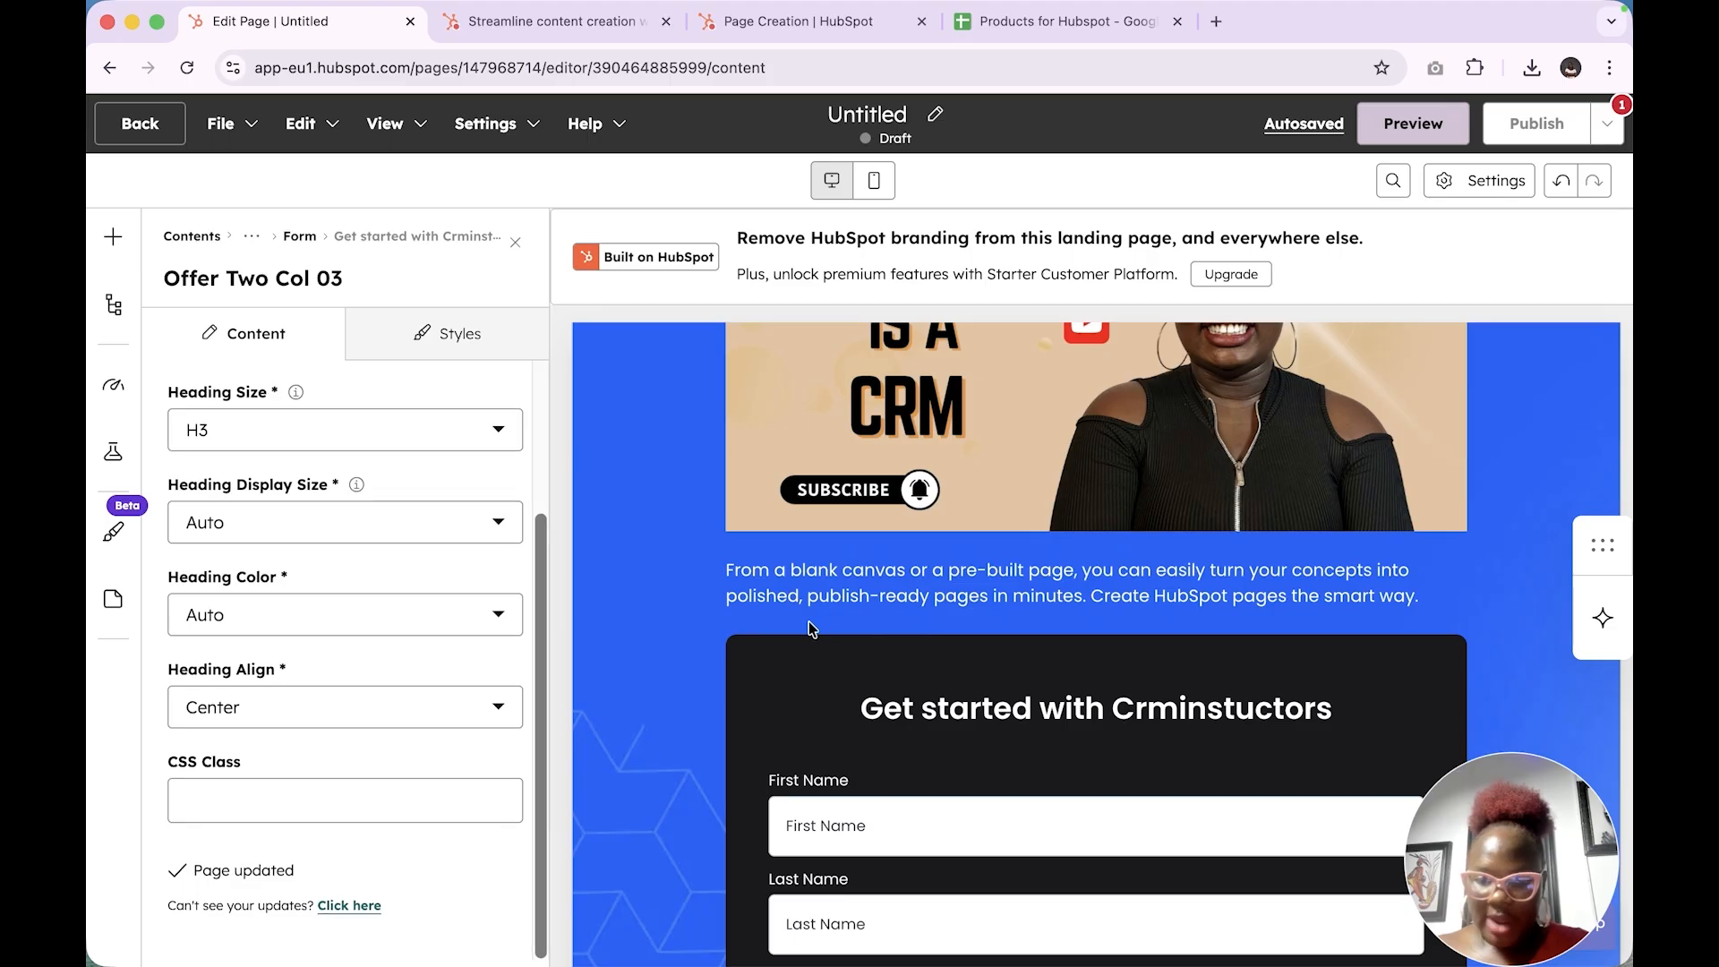
Embed the existing Contact Us form in the hero module, apply the change and check its fields on the page
click(302, 240)
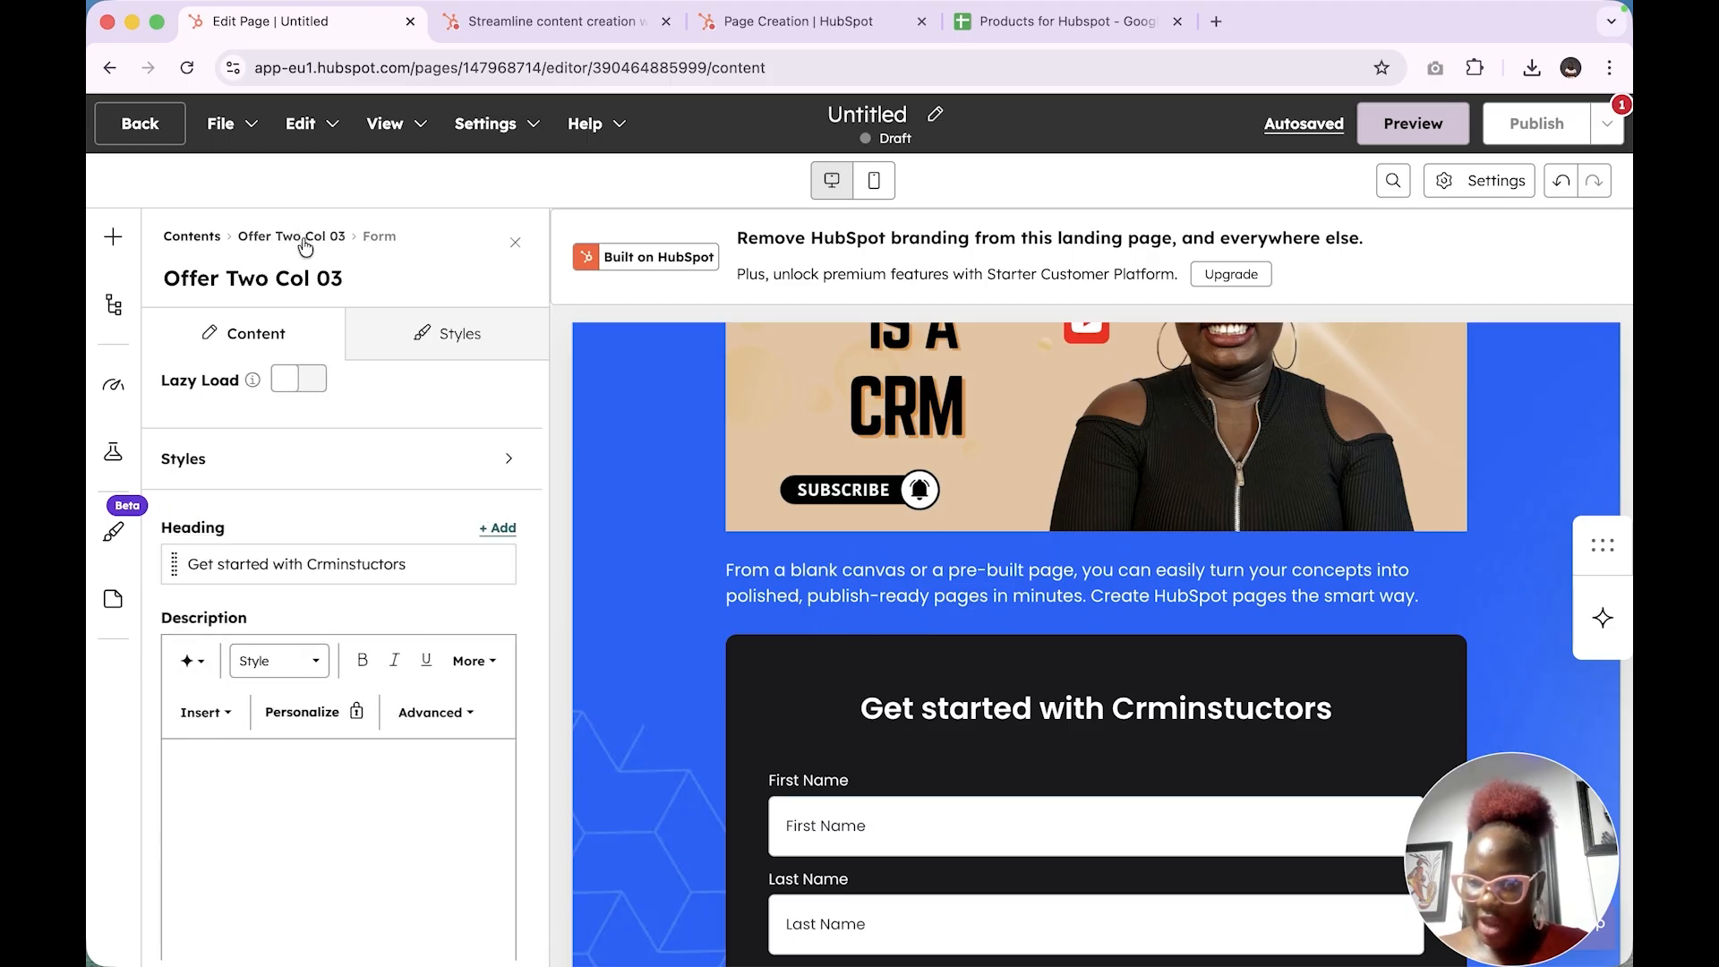
scroll(376, 581, down, 1)
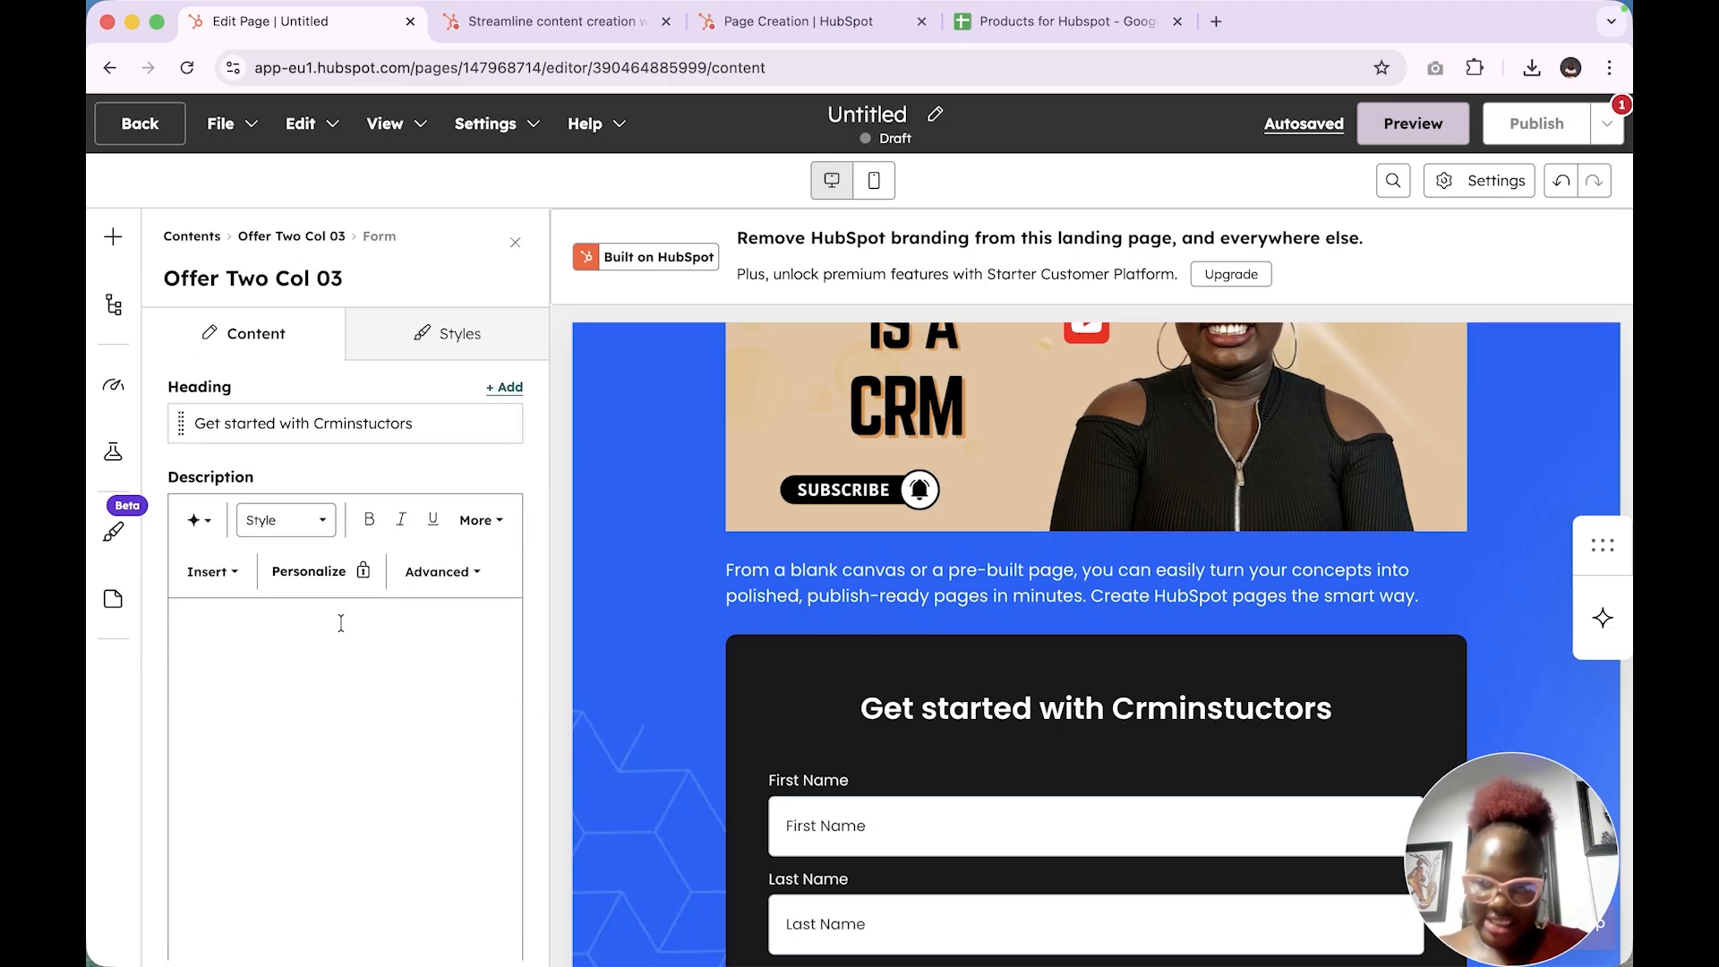
scroll(341, 619, down, 8)
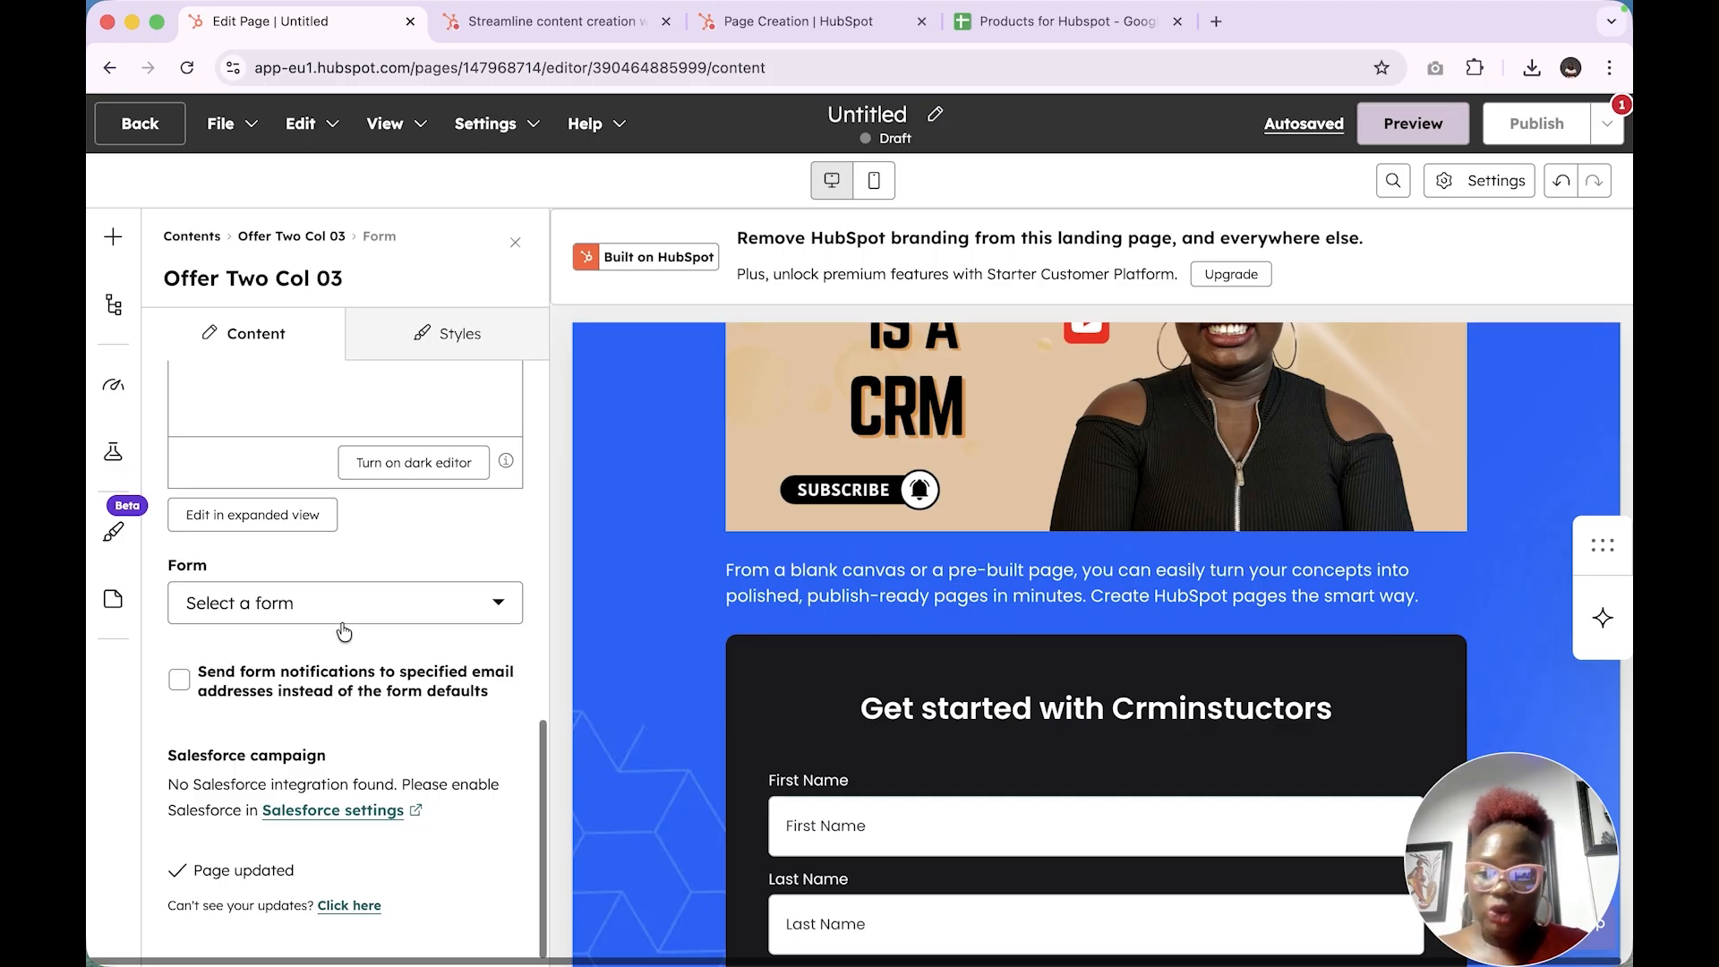
click(344, 602)
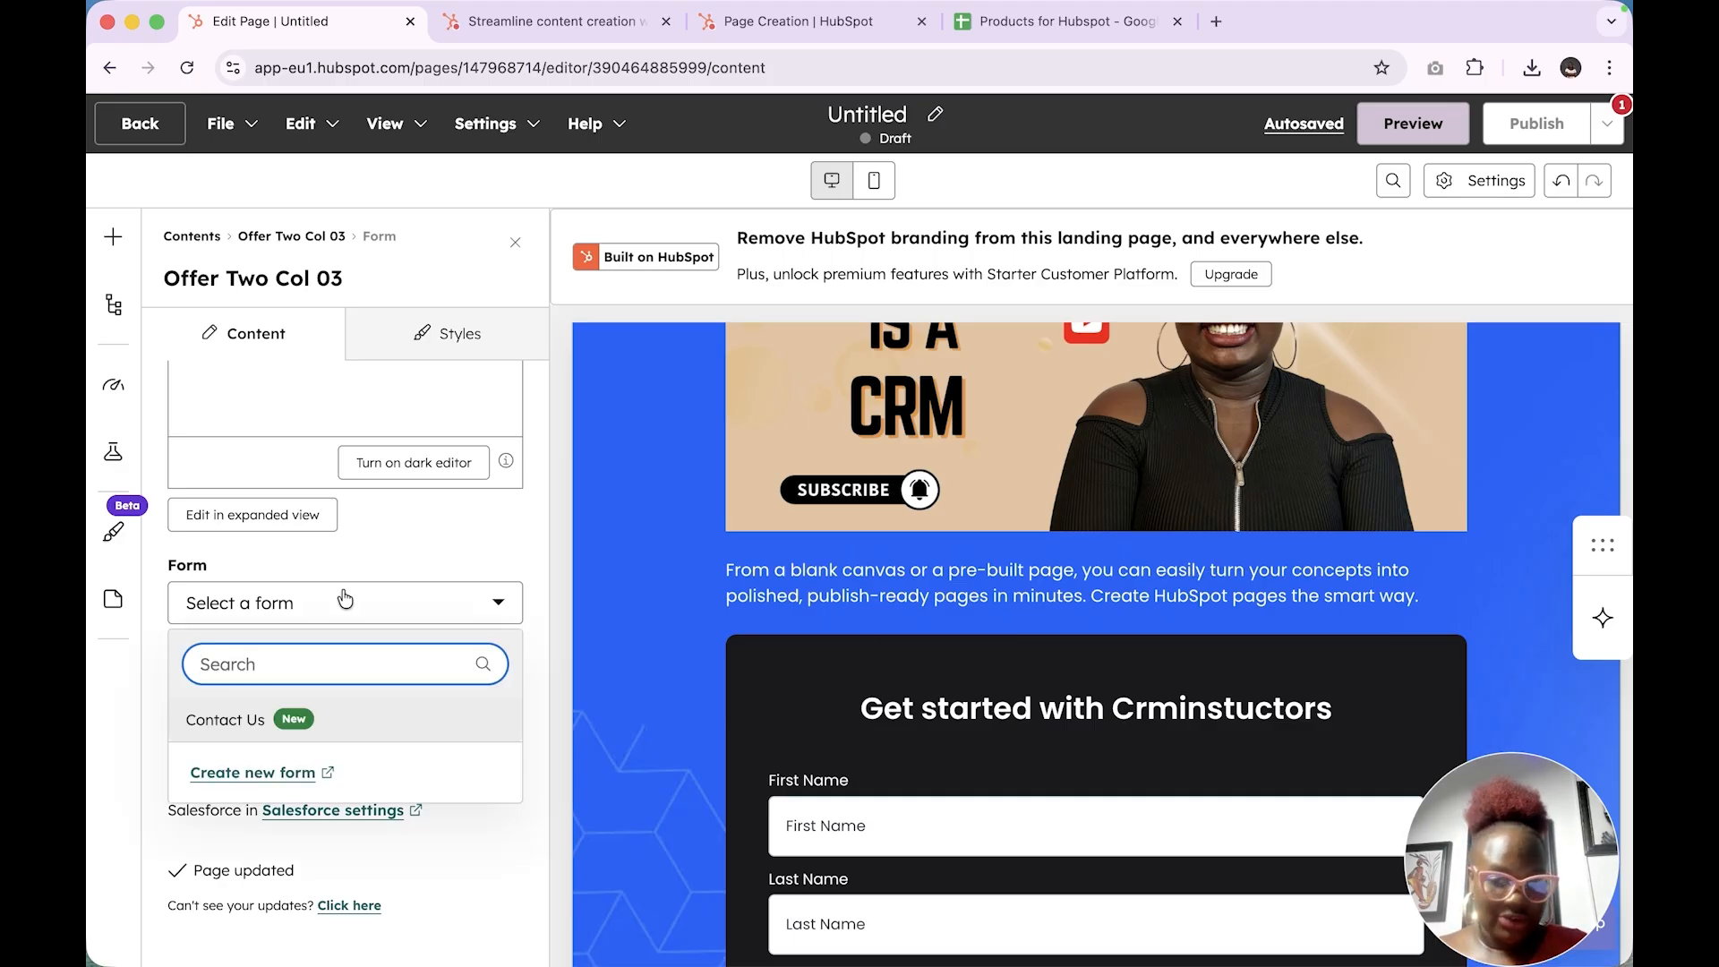
scroll(1062, 785, down, 6)
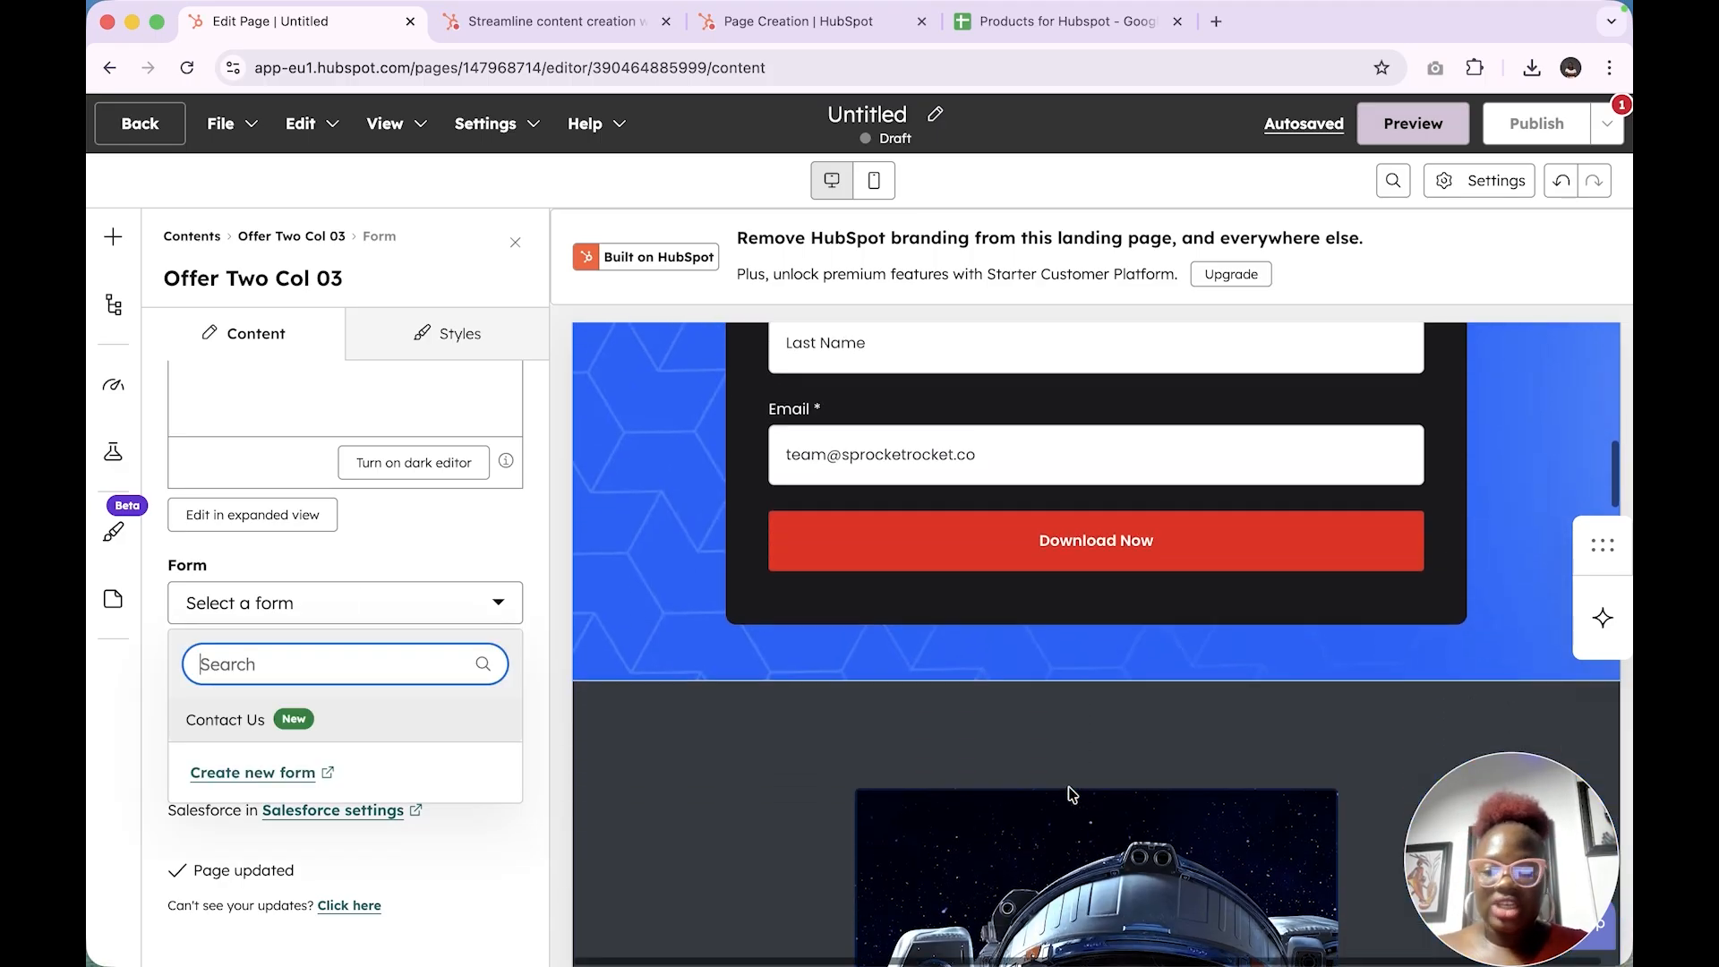
click(343, 723)
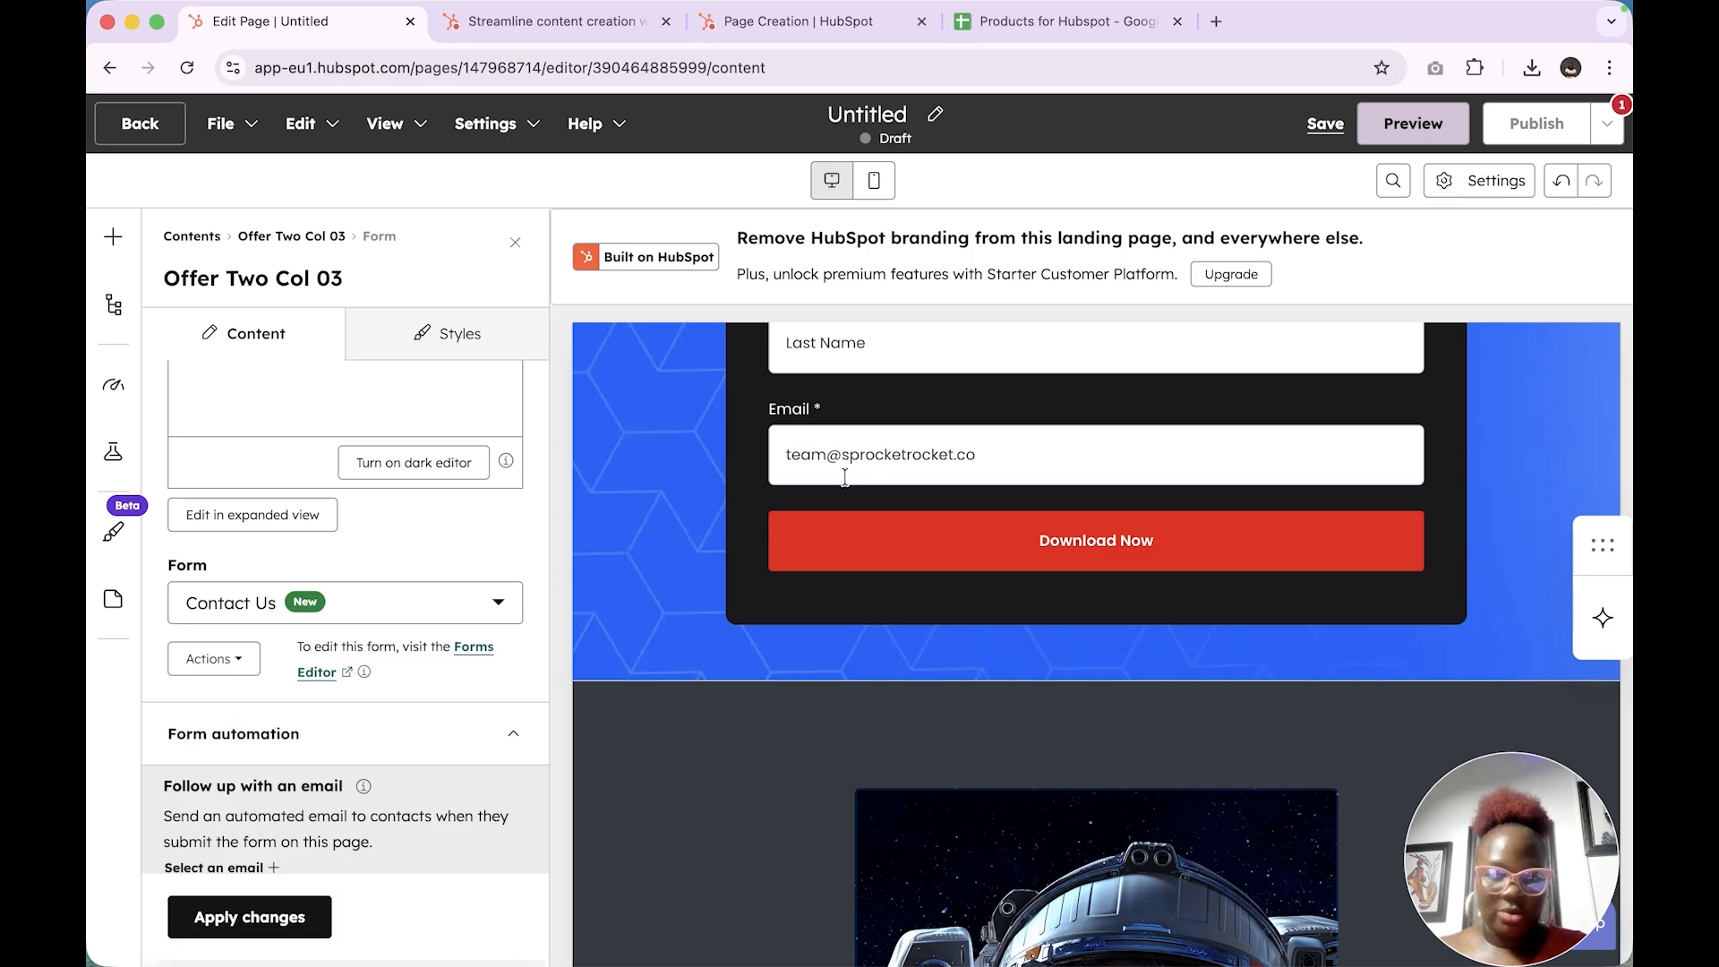
click(293, 927)
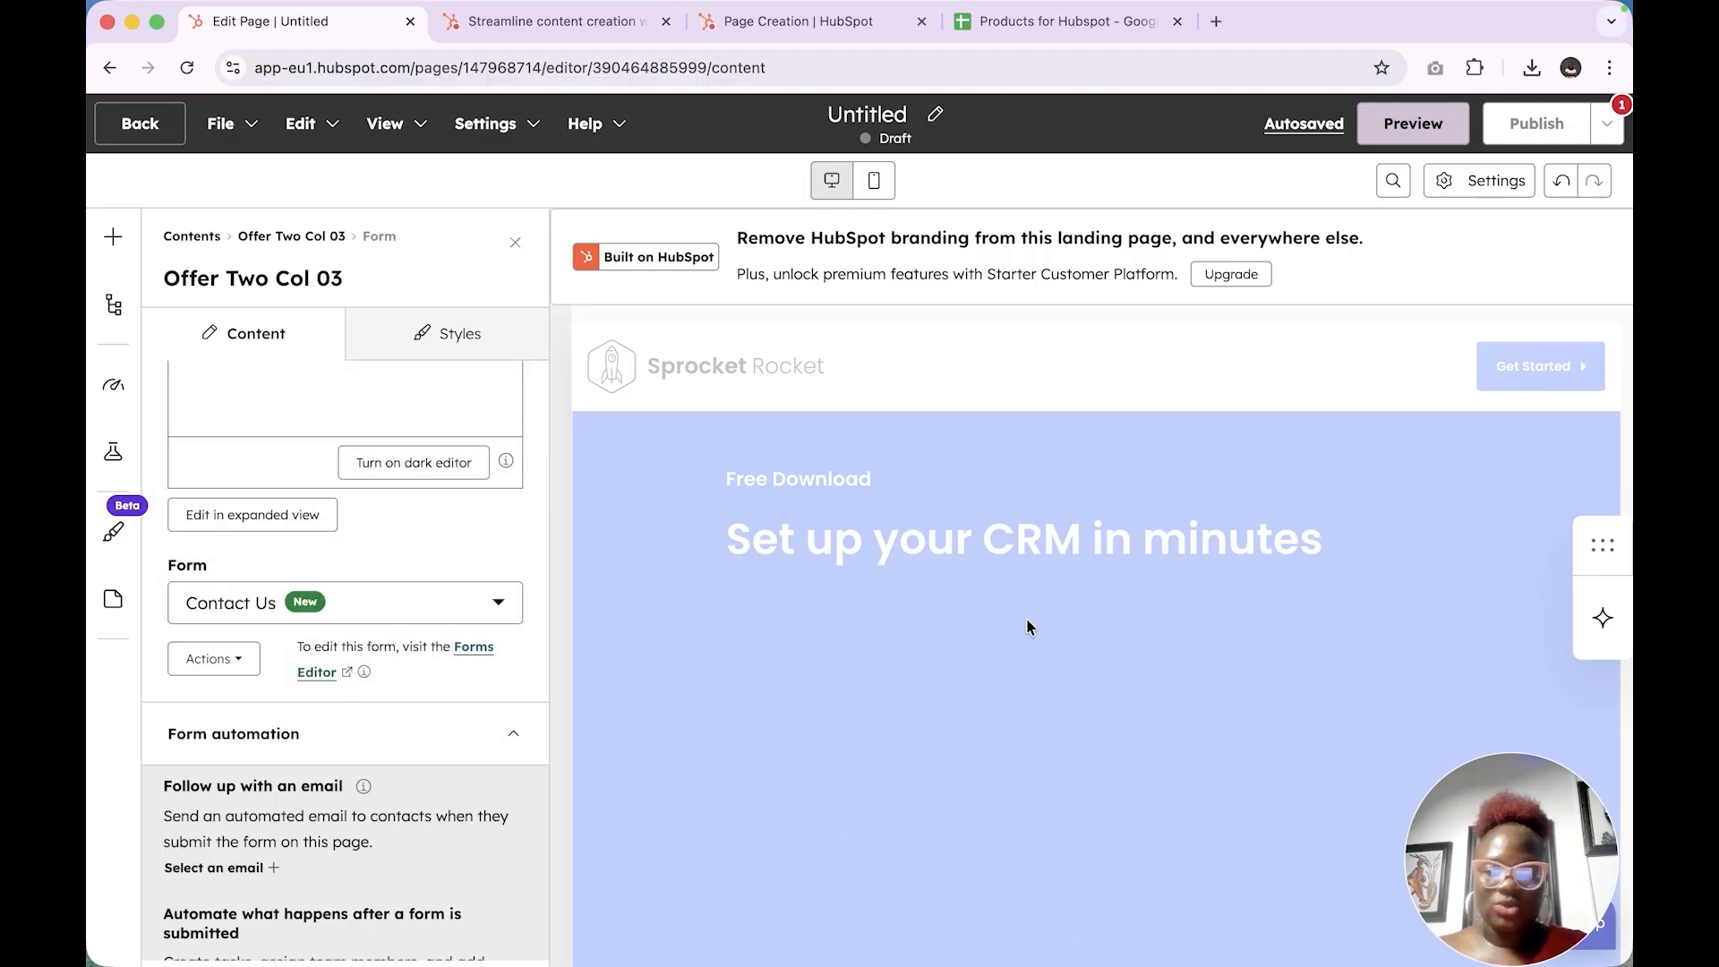
scroll(1026, 624, down, 10)
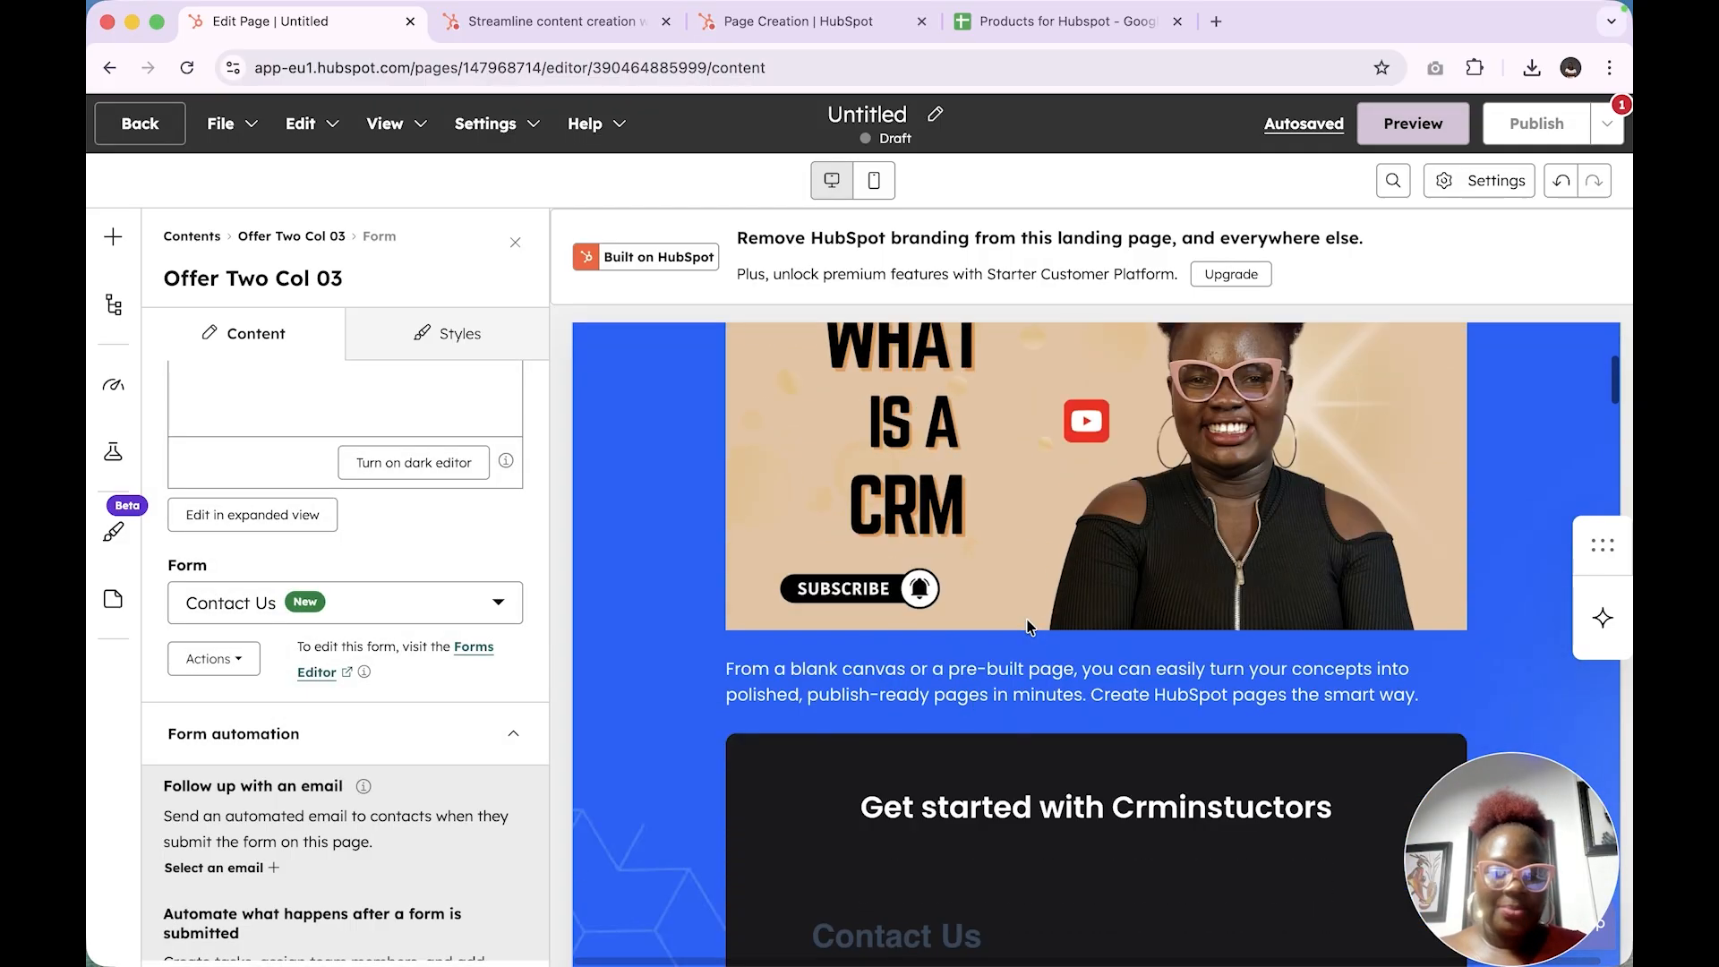
scroll(1034, 725, down, 5)
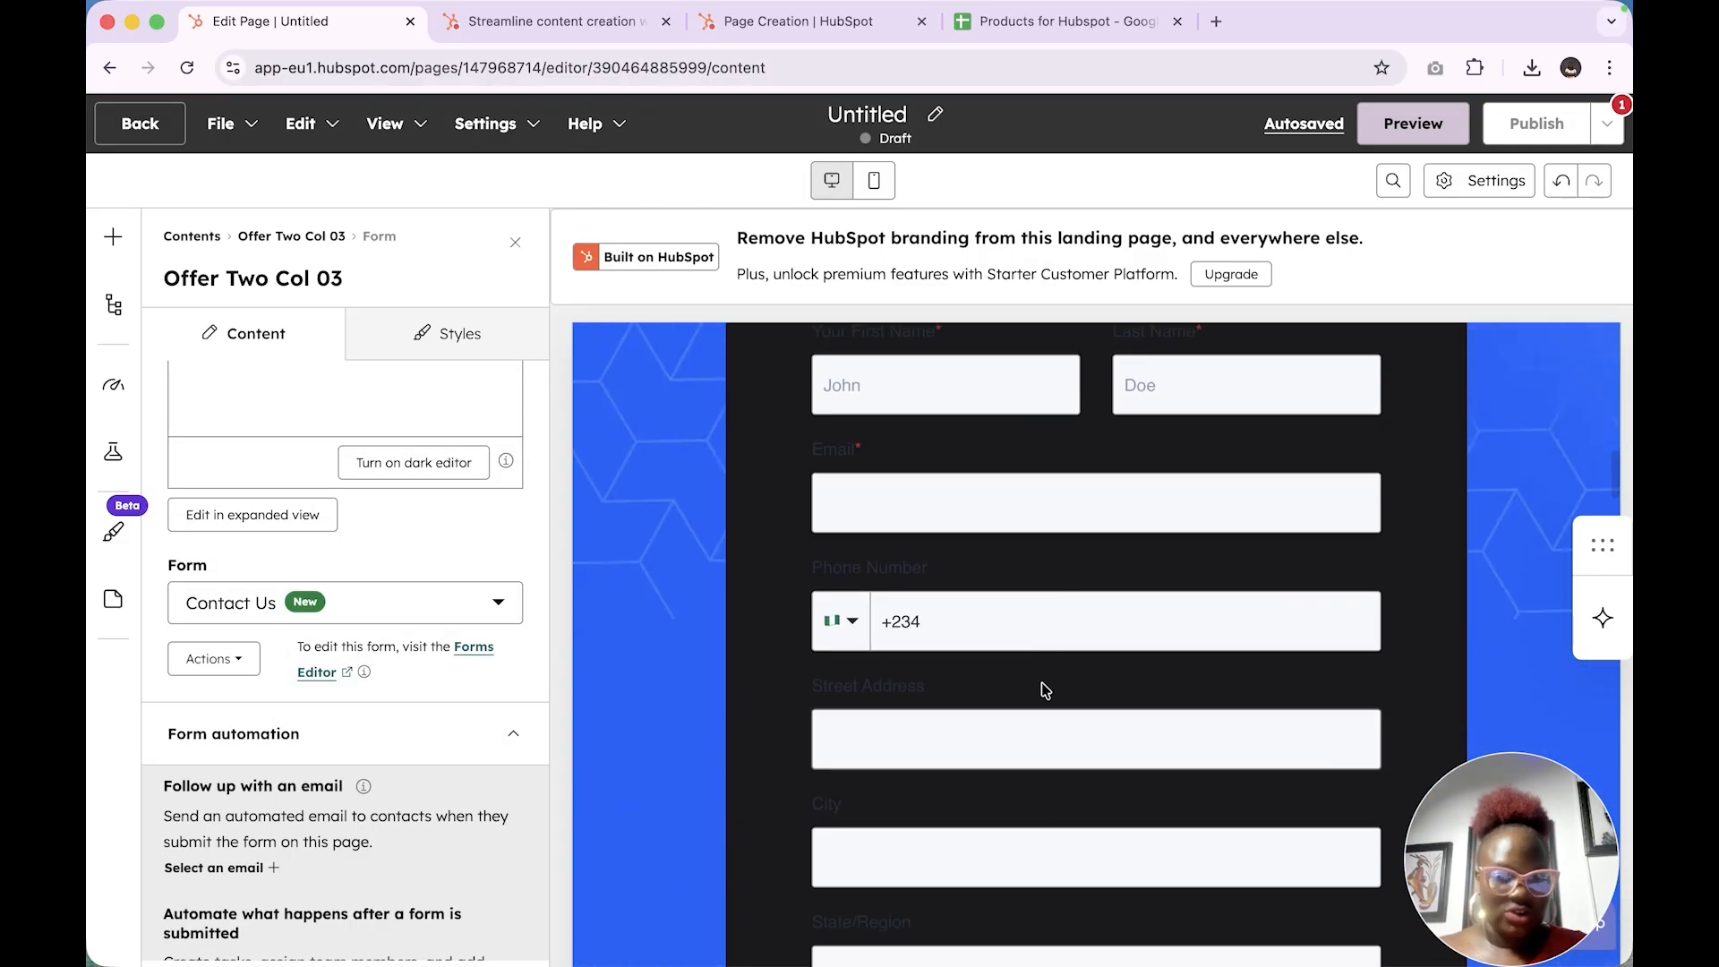
scroll(1032, 636, down, 1)
scroll(1032, 635, down, 3)
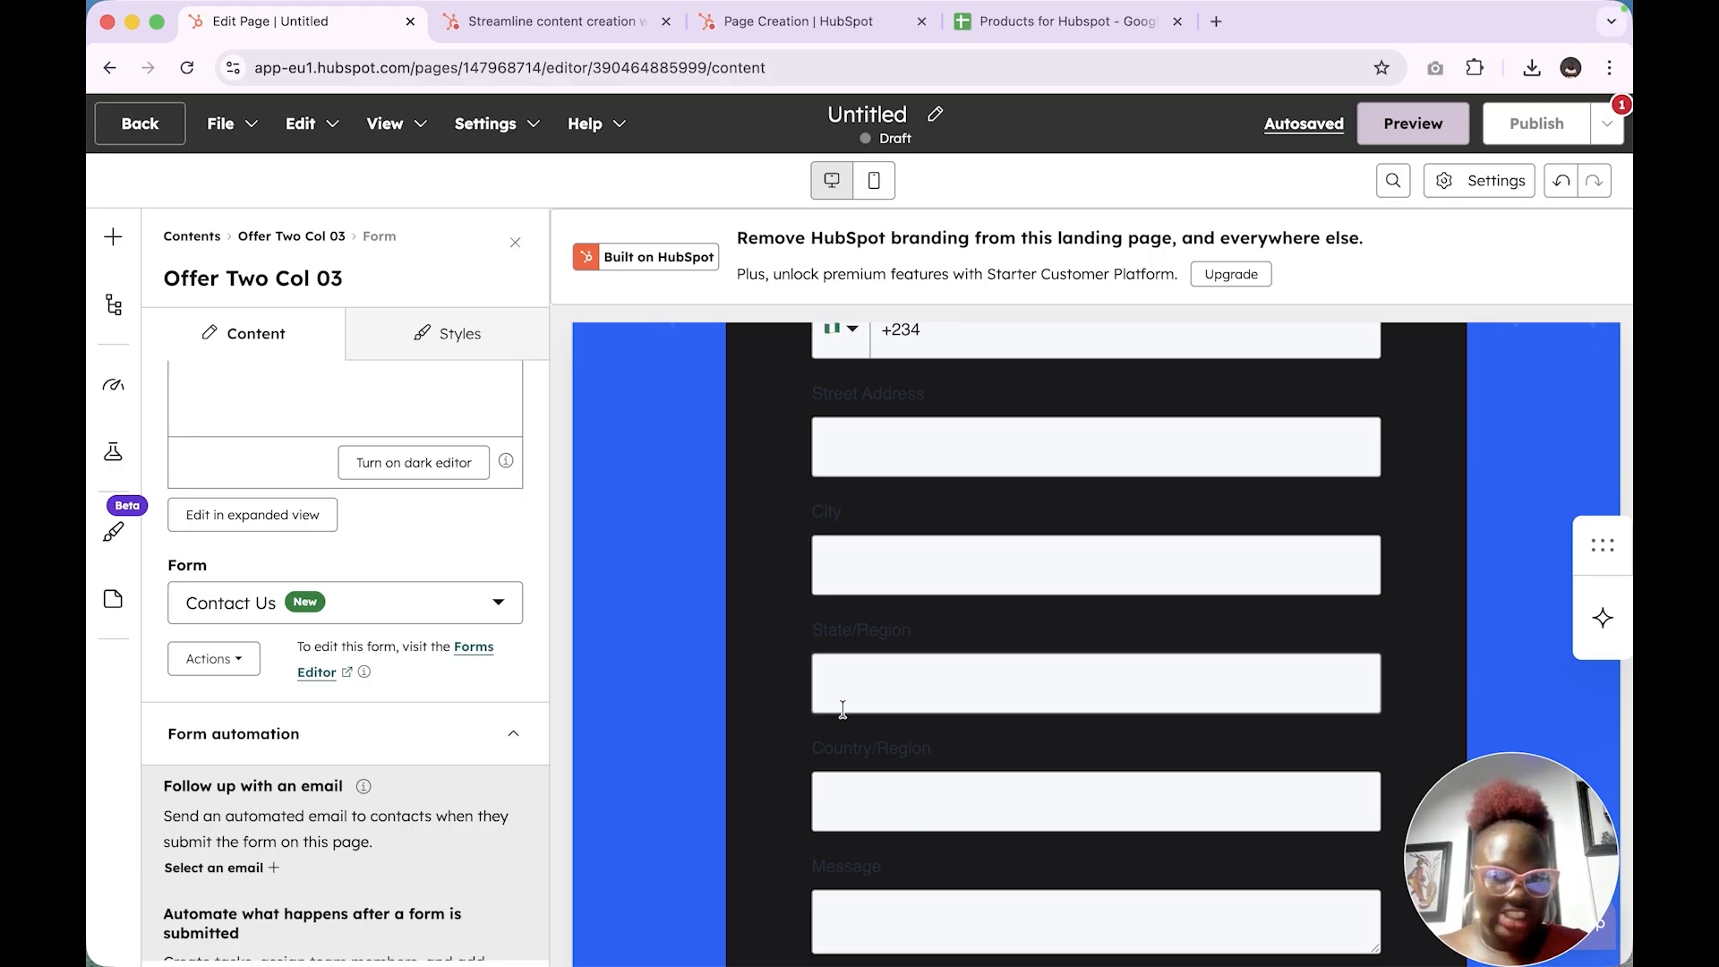
Create a new form for the hero module with the Form Editor, using the Start from blank template
click(398, 621)
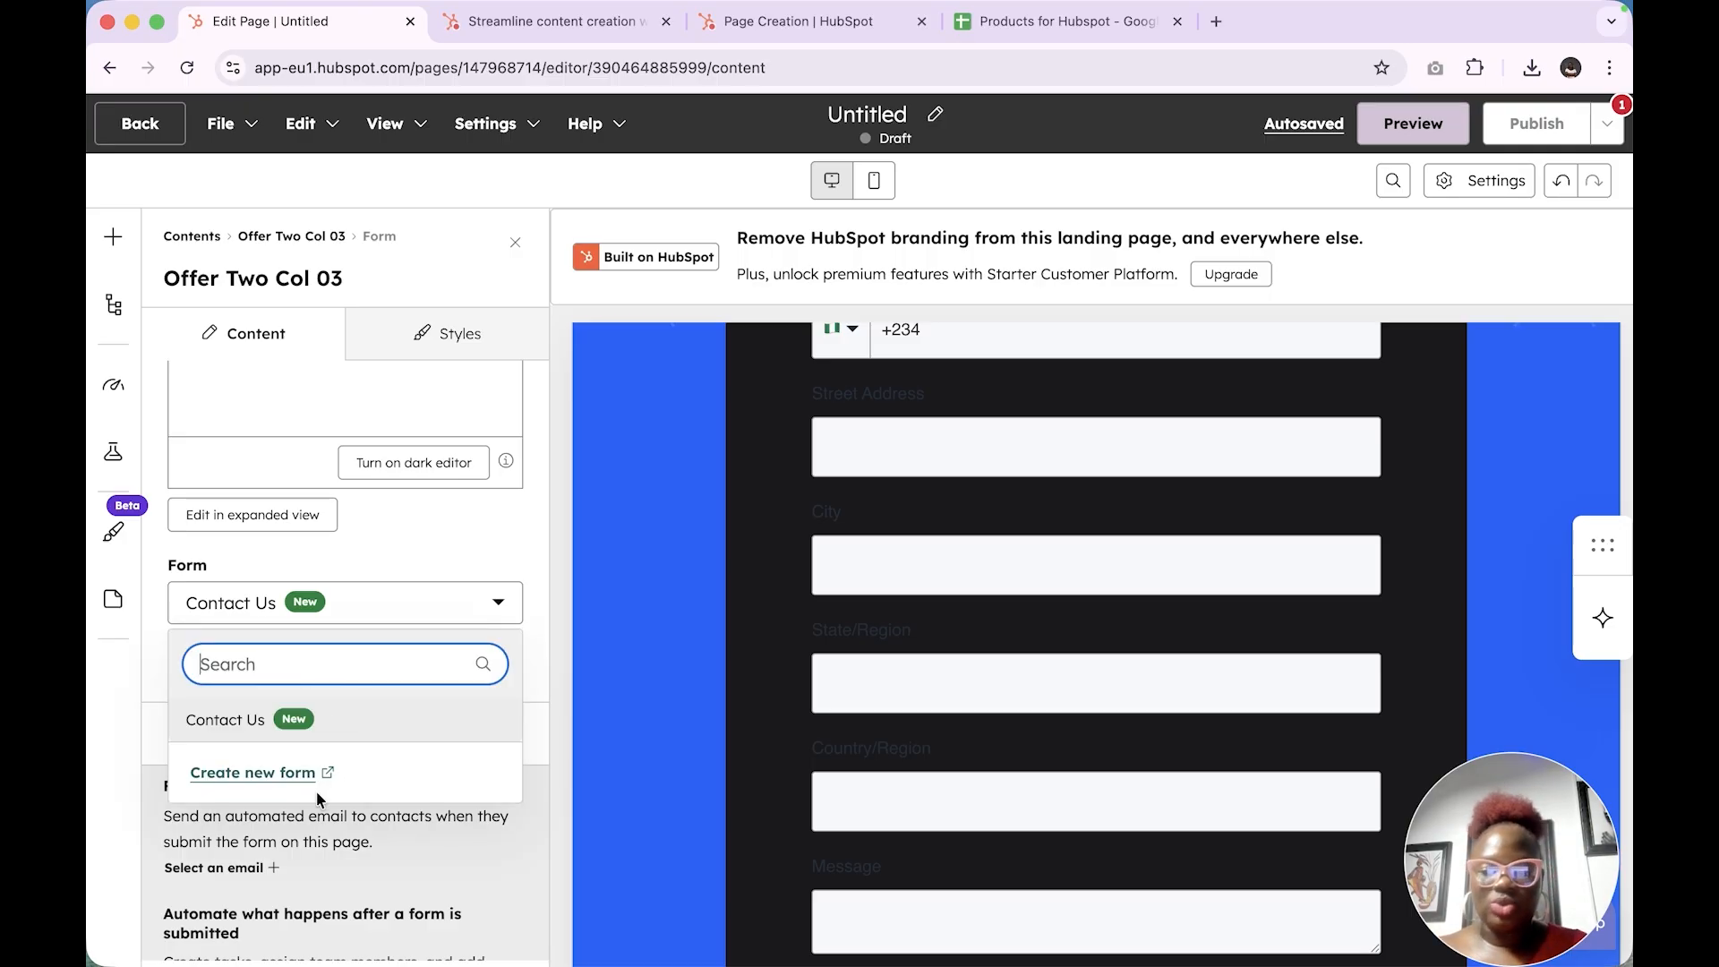
click(286, 775)
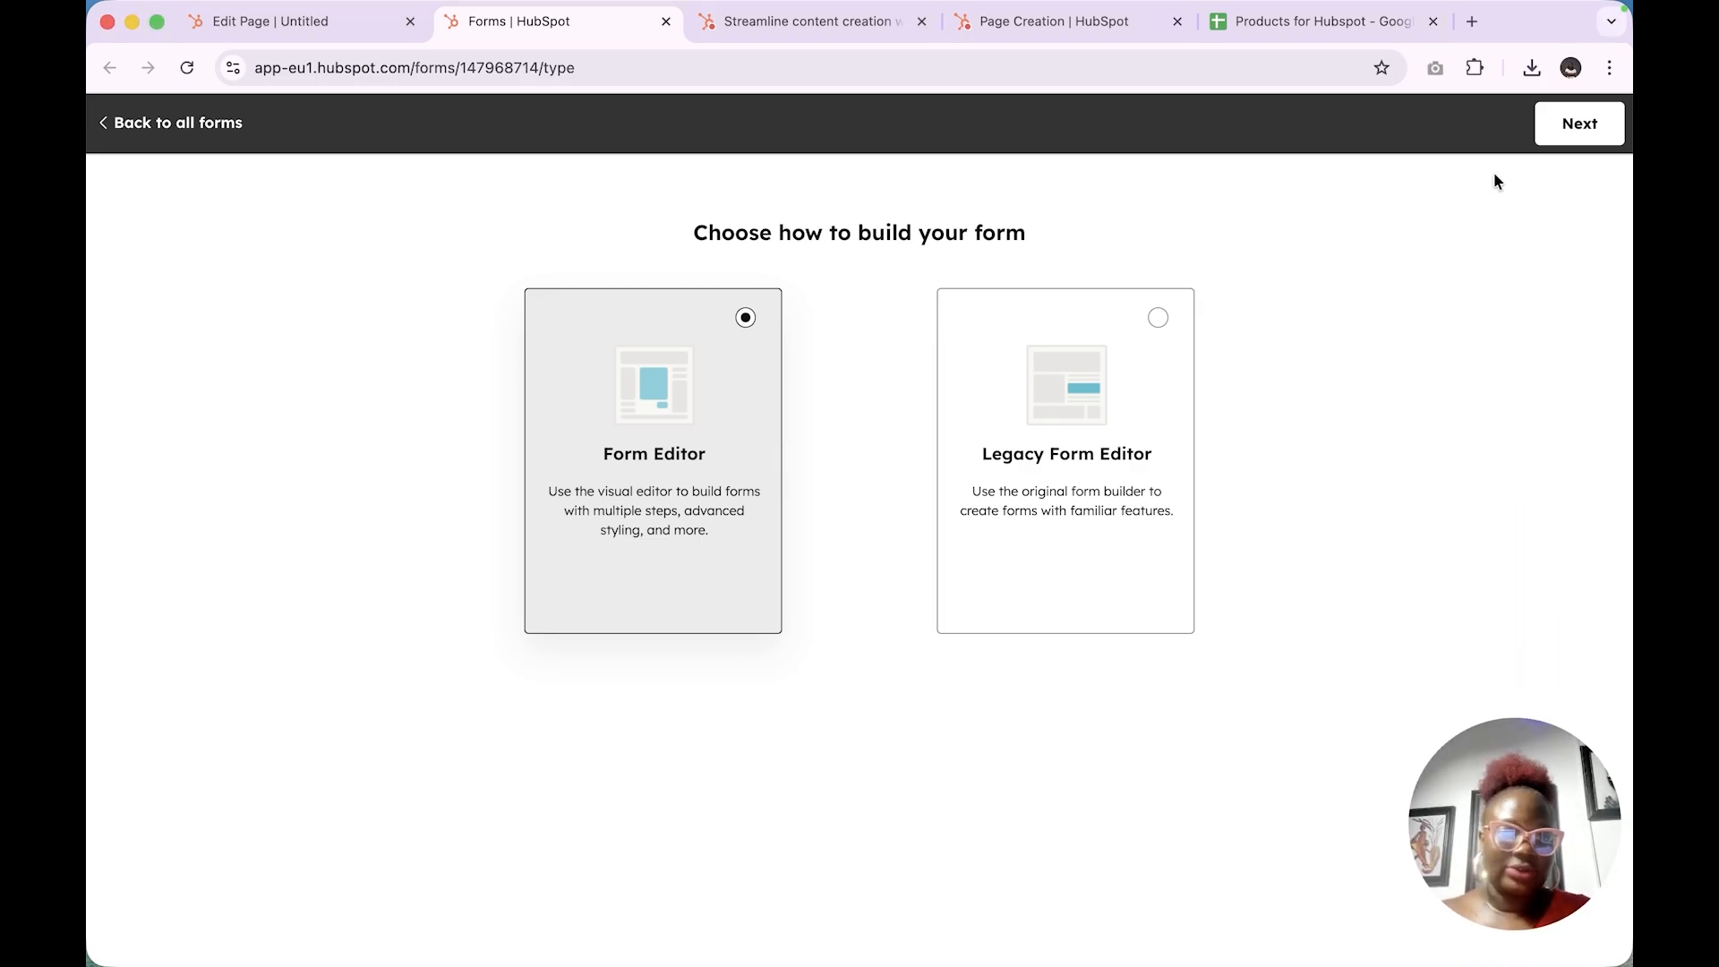
click(1579, 130)
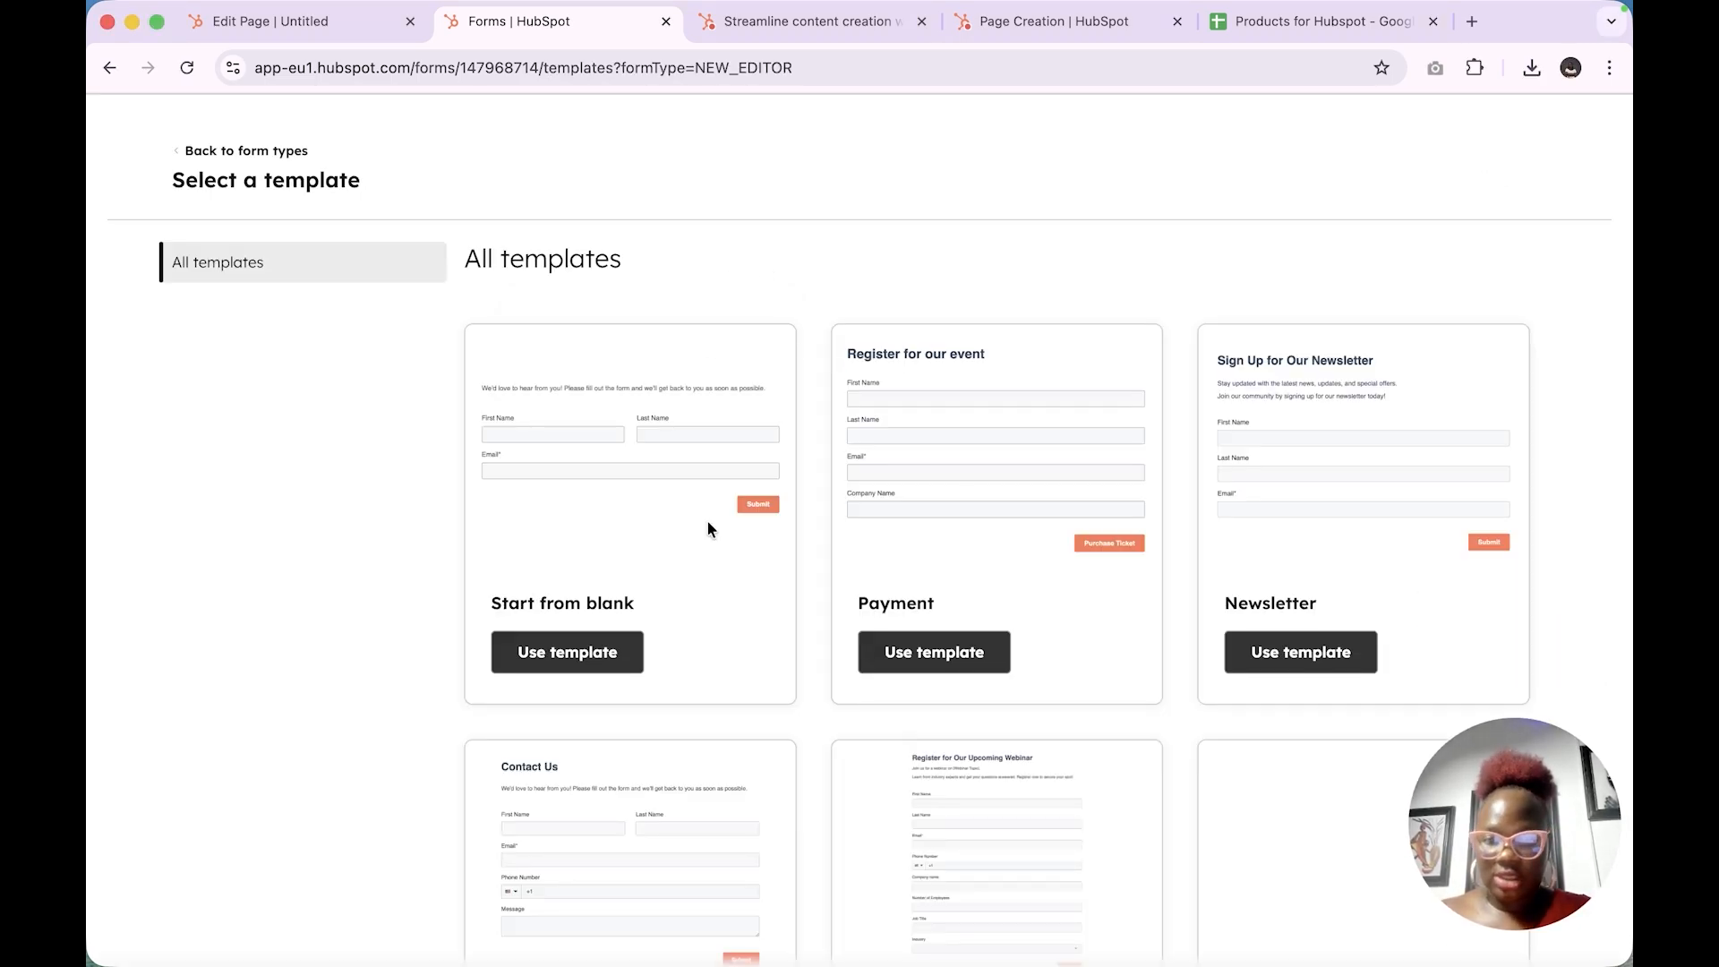
click(586, 663)
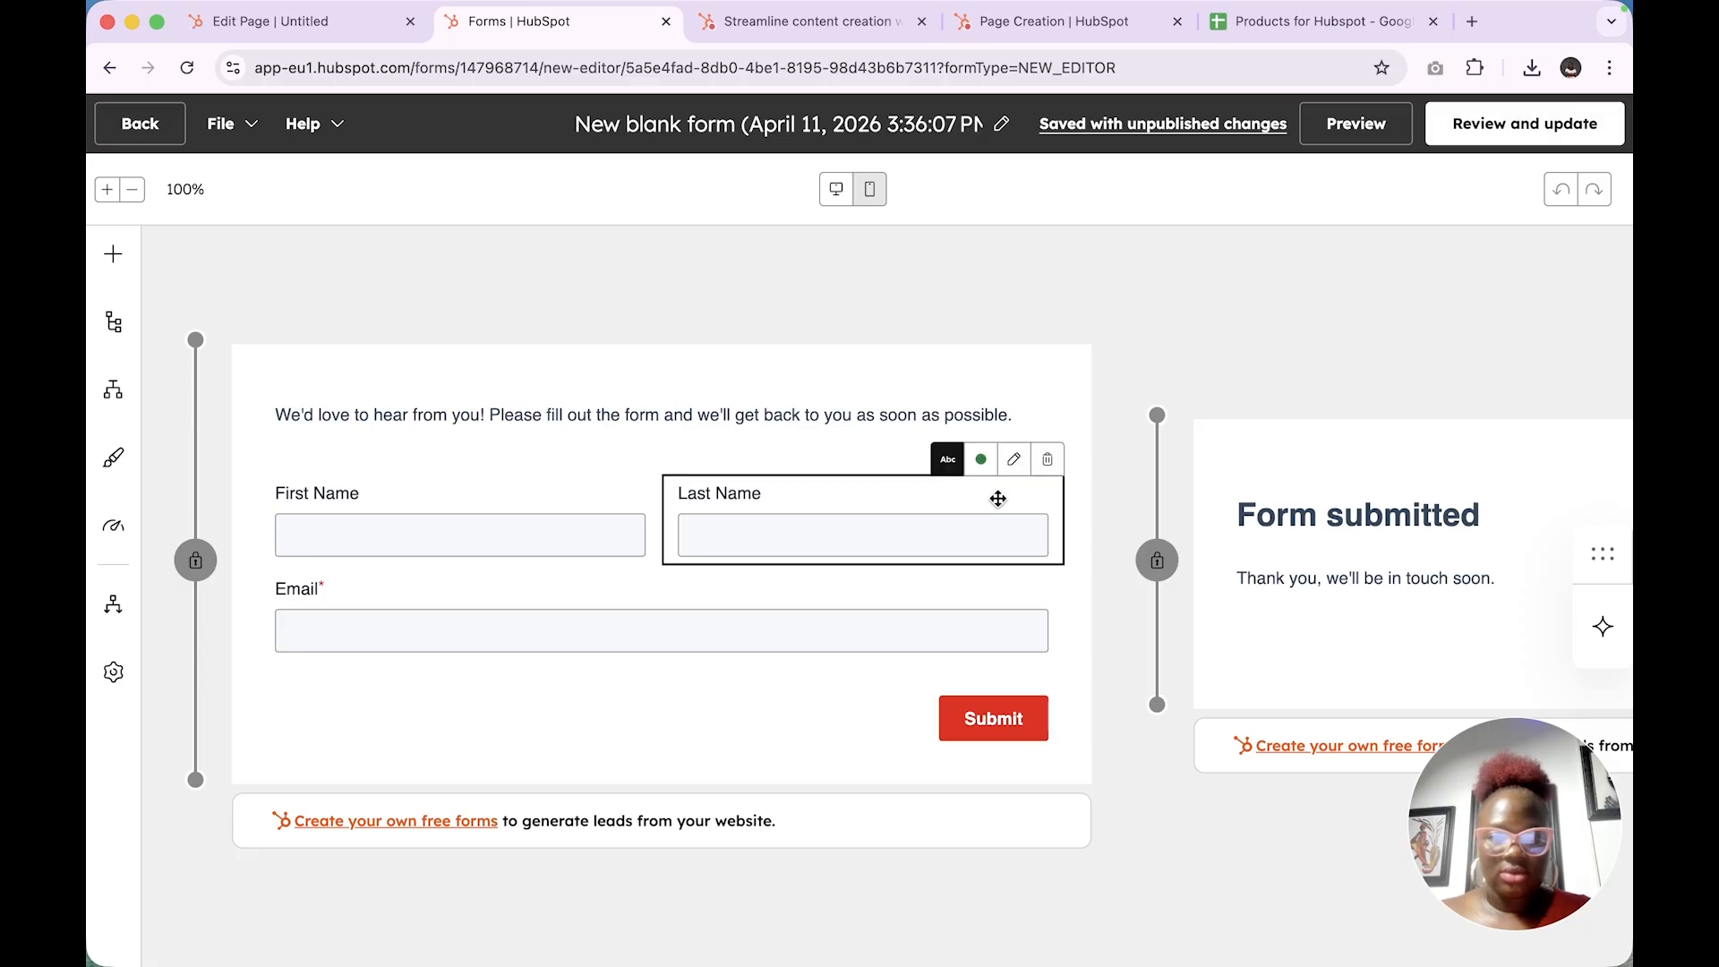
Return to the landing page editor and reopen the form settings of the hero module, Offer Two Col 03
click(307, 22)
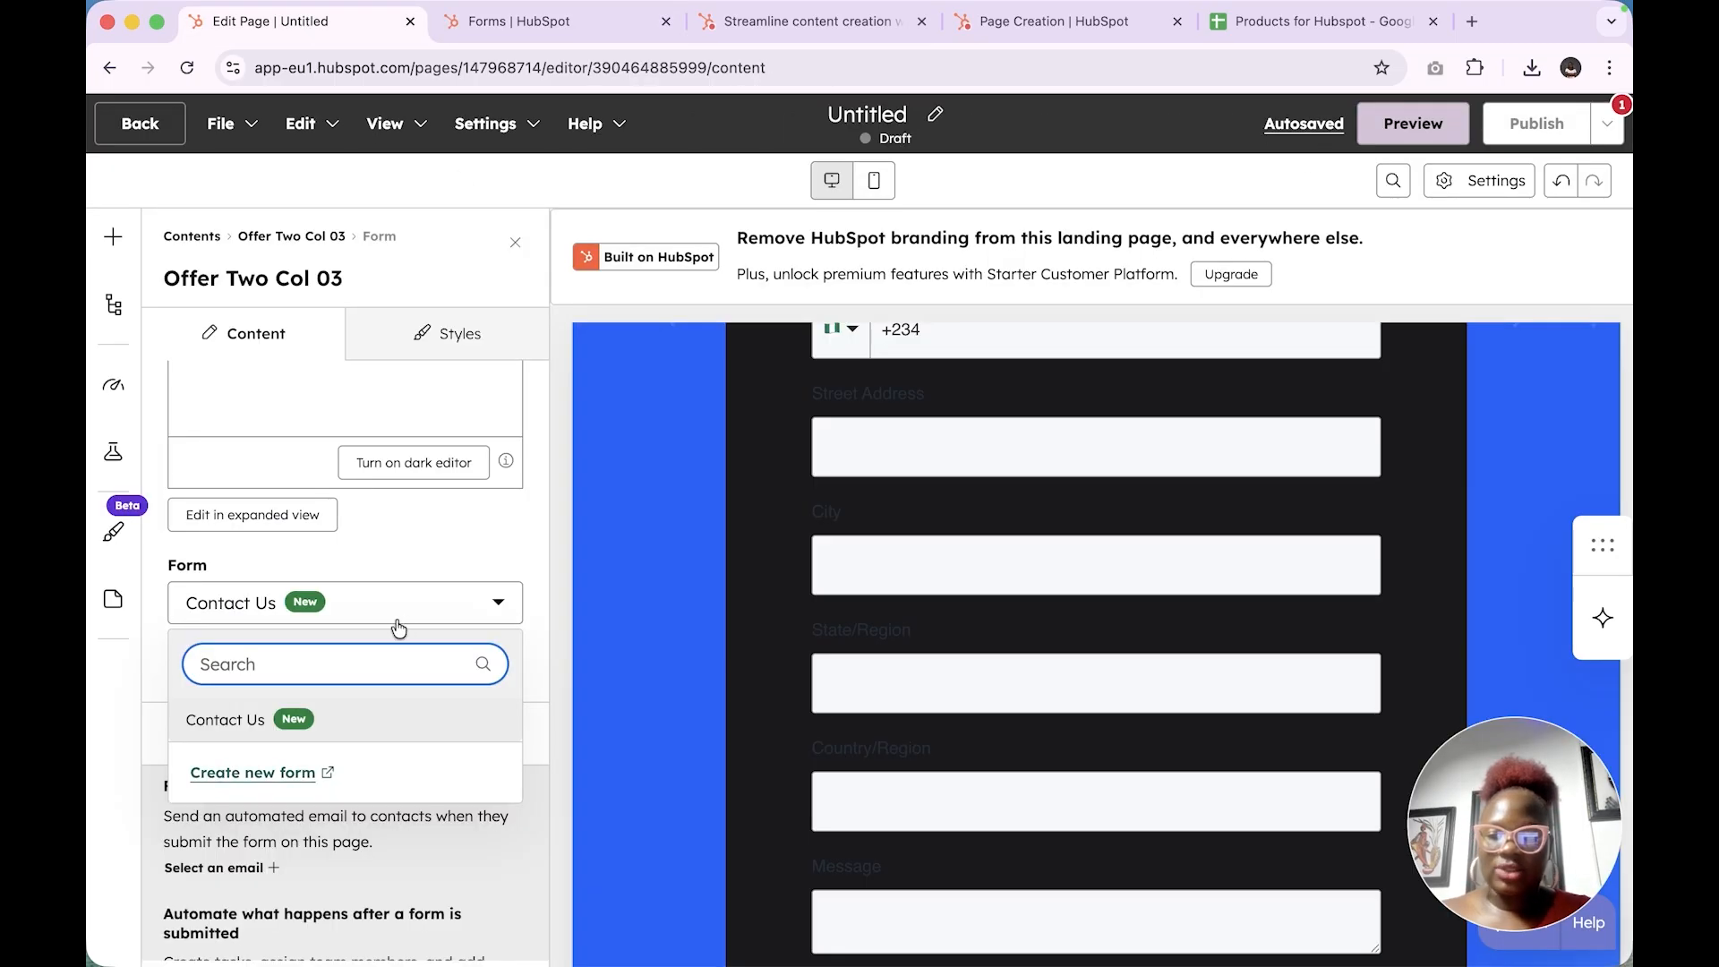
click(412, 550)
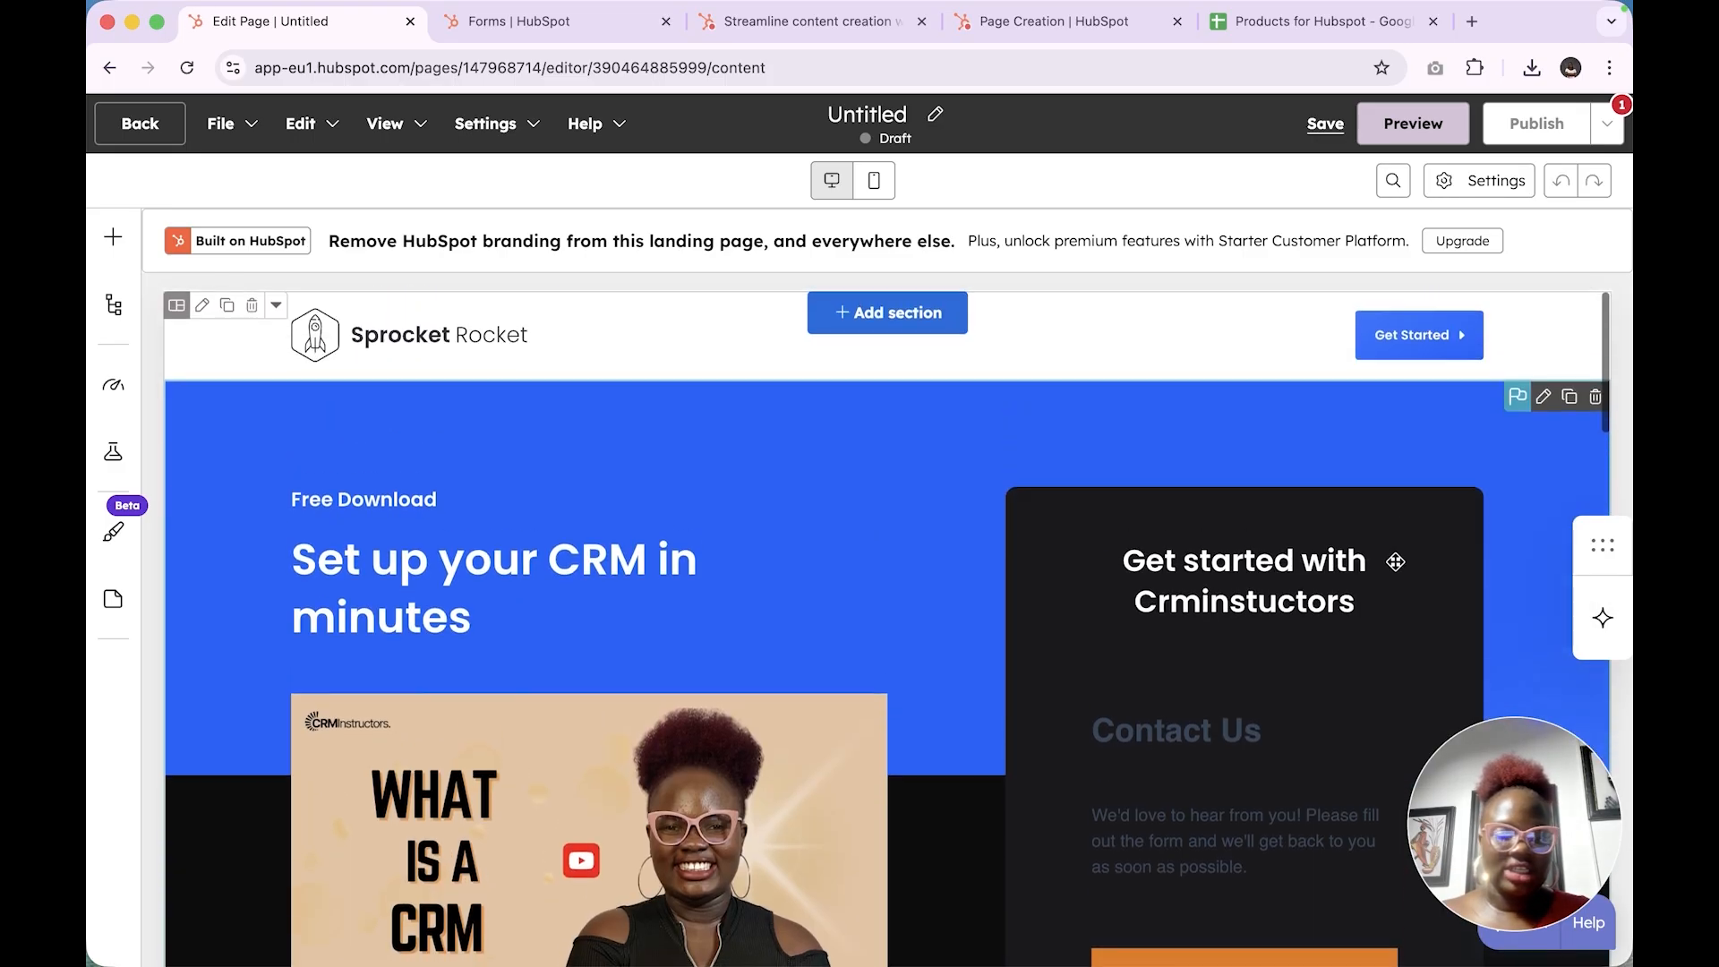
click(1394, 560)
scroll(1352, 655, down, 5)
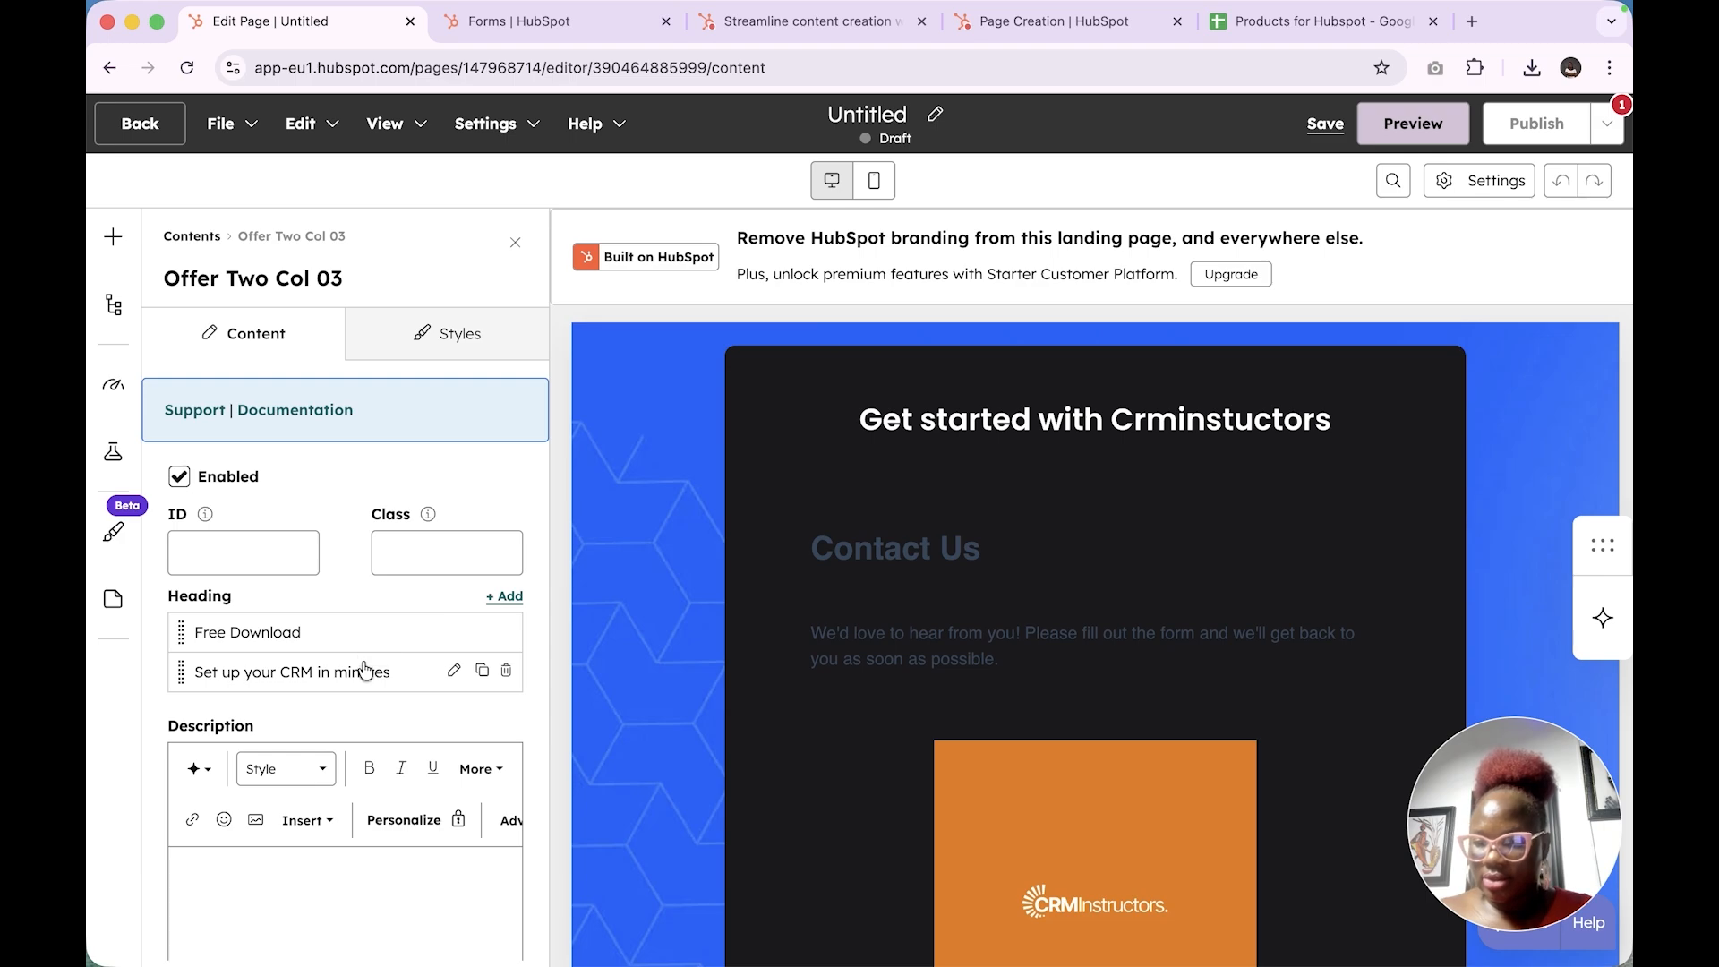
scroll(365, 670, down, 15)
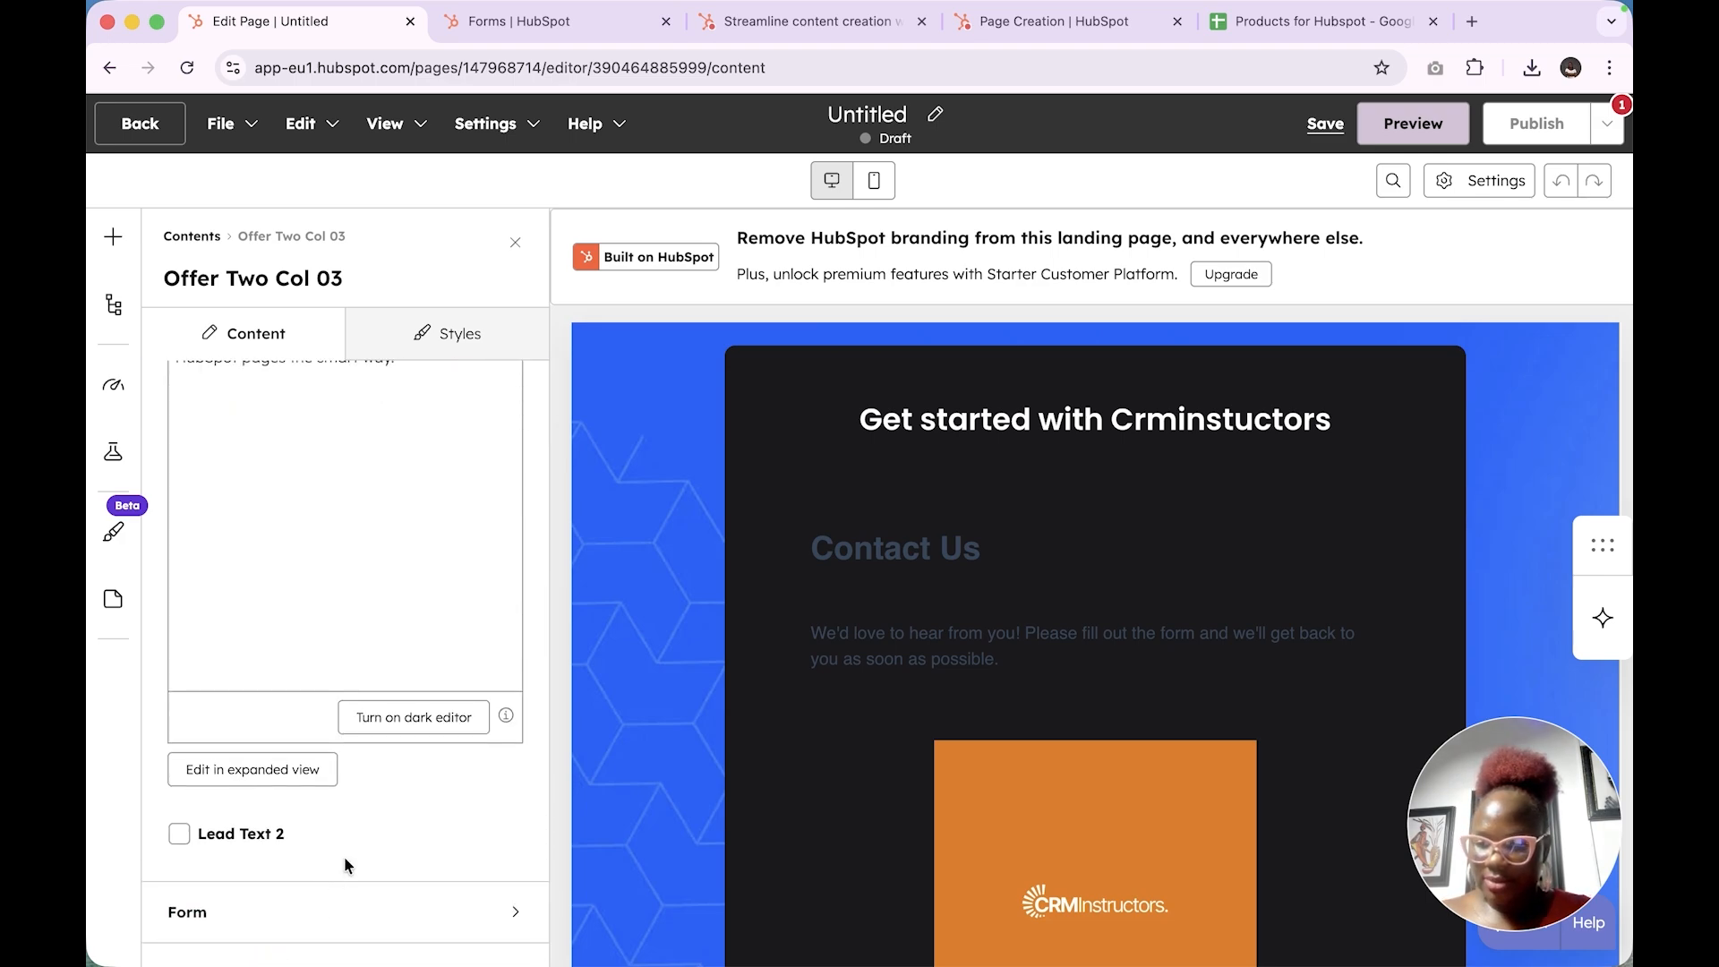
click(336, 914)
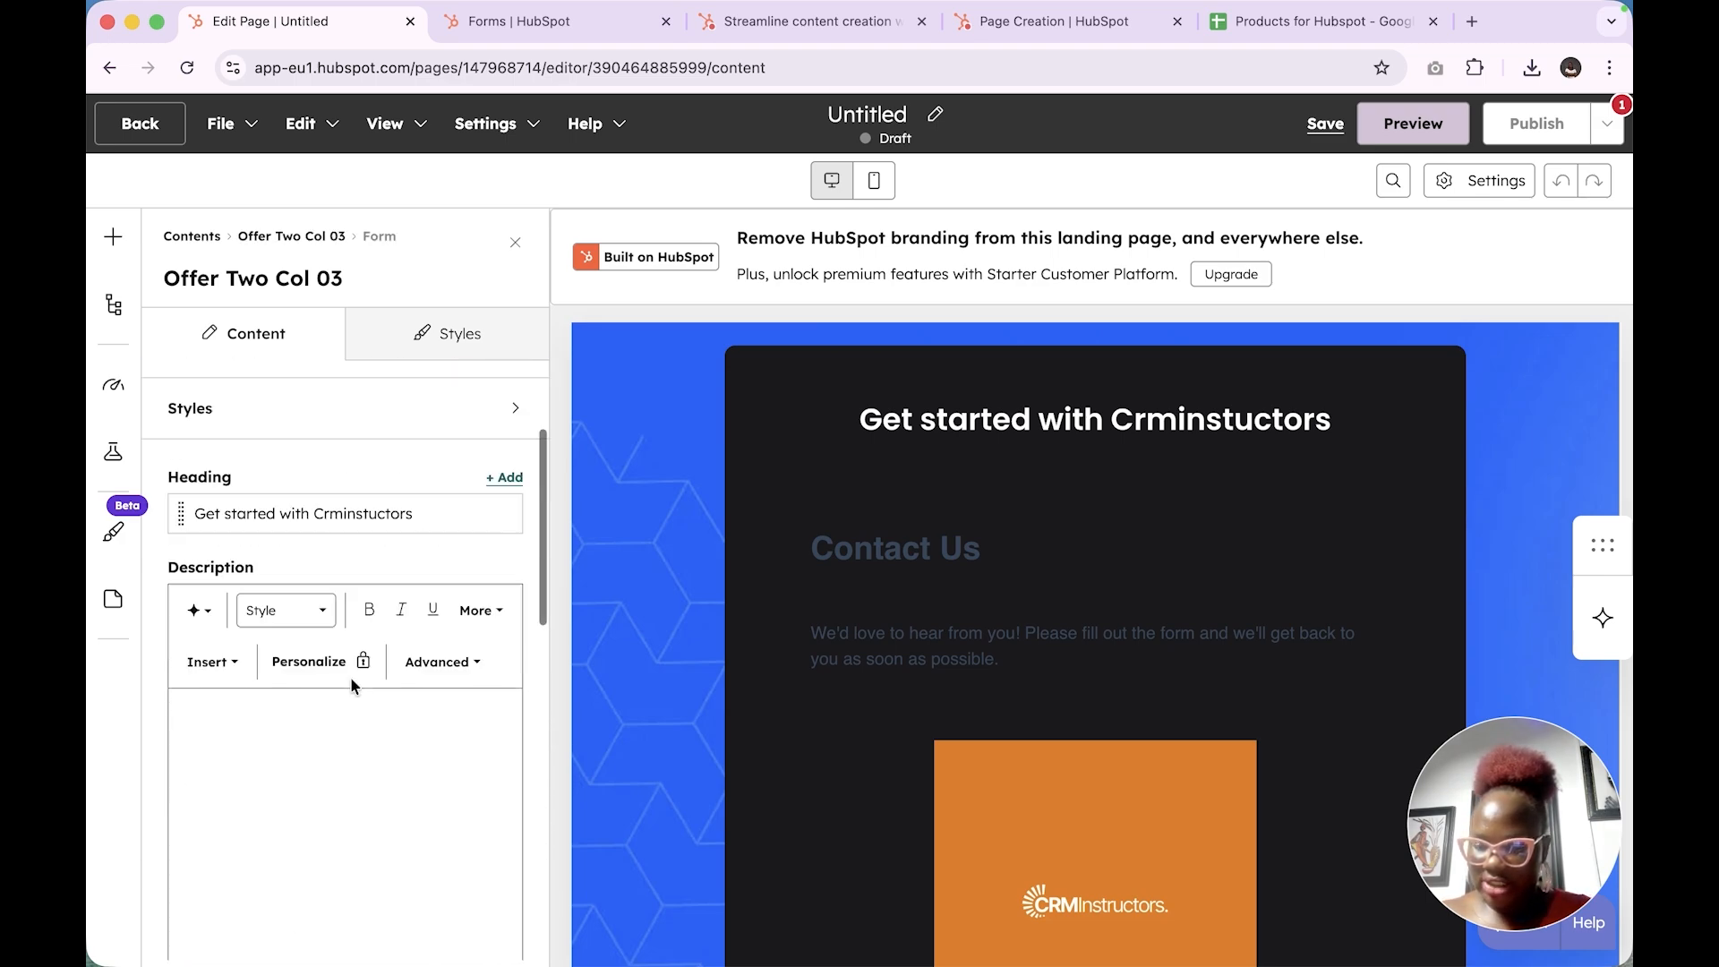
scroll(351, 677, down, 5)
scroll(351, 676, up, 3)
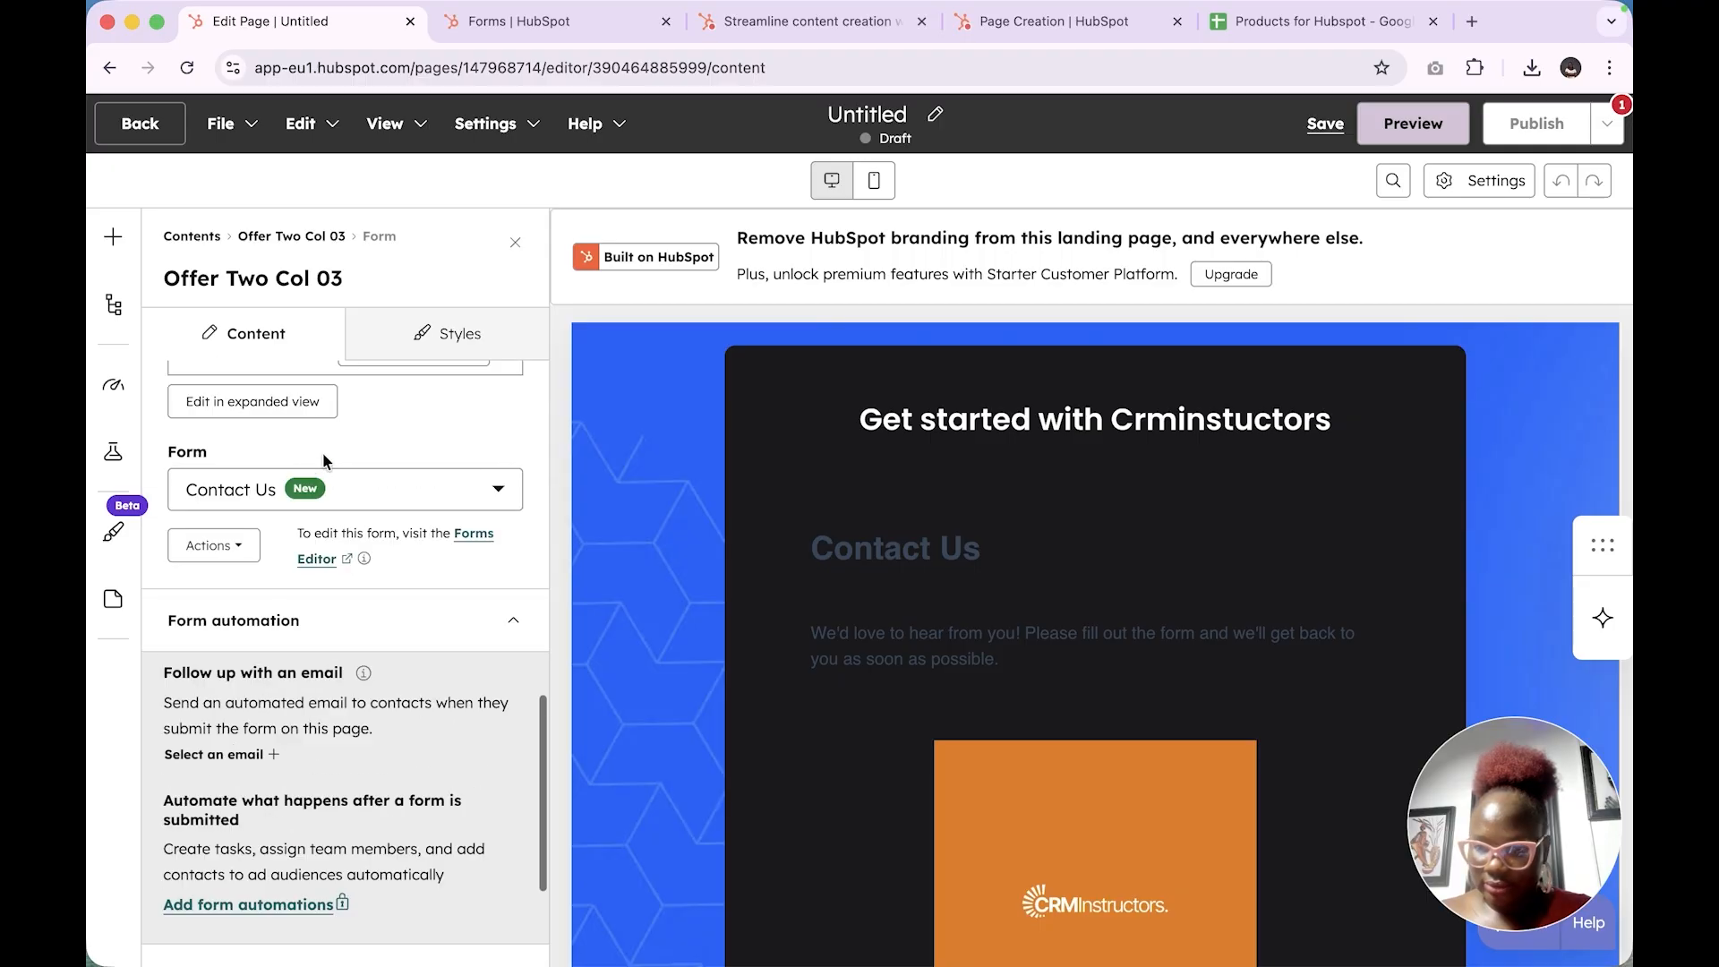
Embed the new blank form in the hero module, apply the change and check its fields on the page
click(350, 488)
click(362, 607)
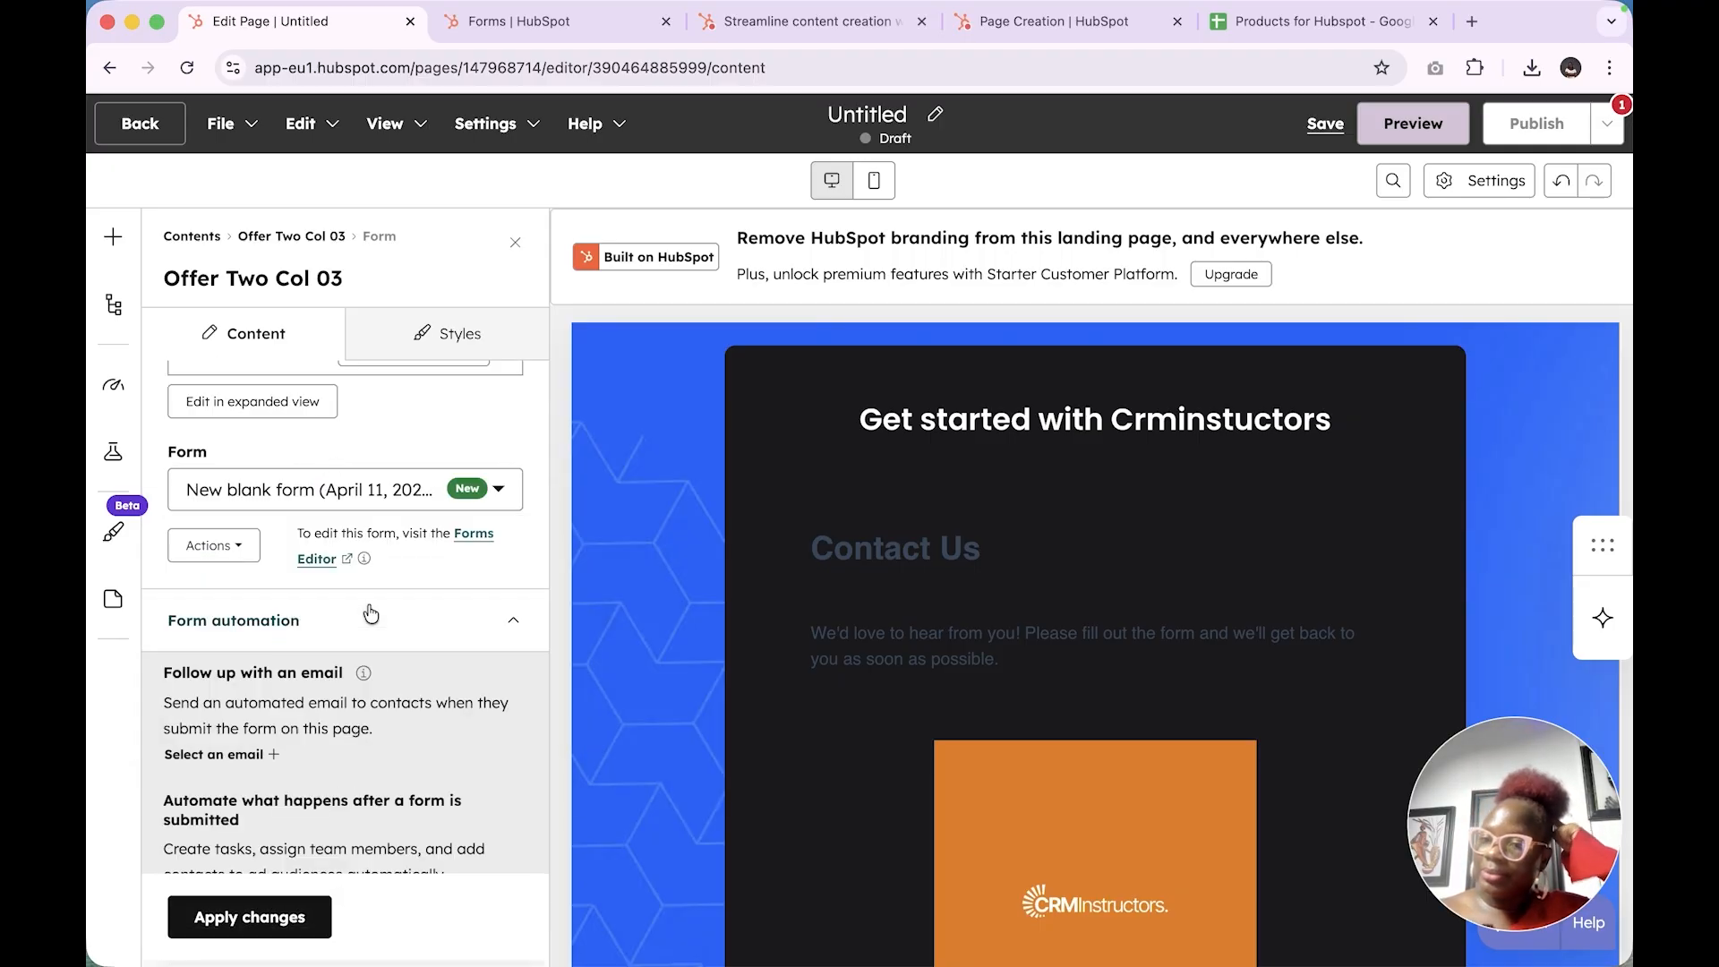
click(303, 920)
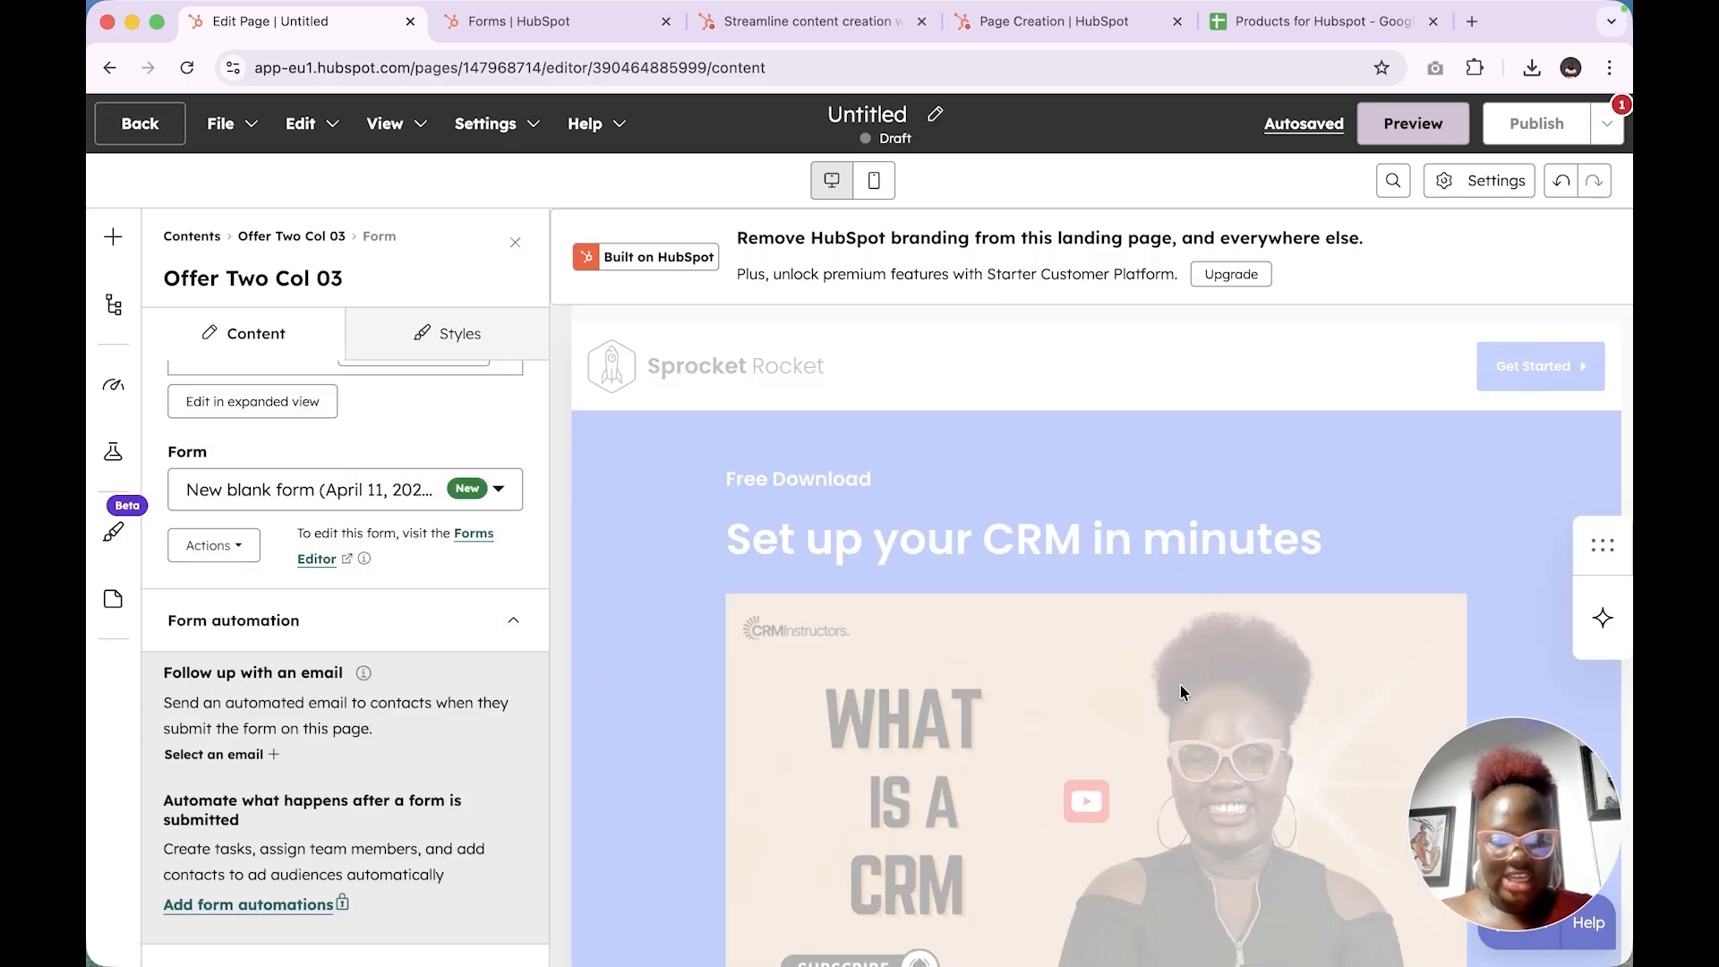
scroll(1003, 722, down, 6)
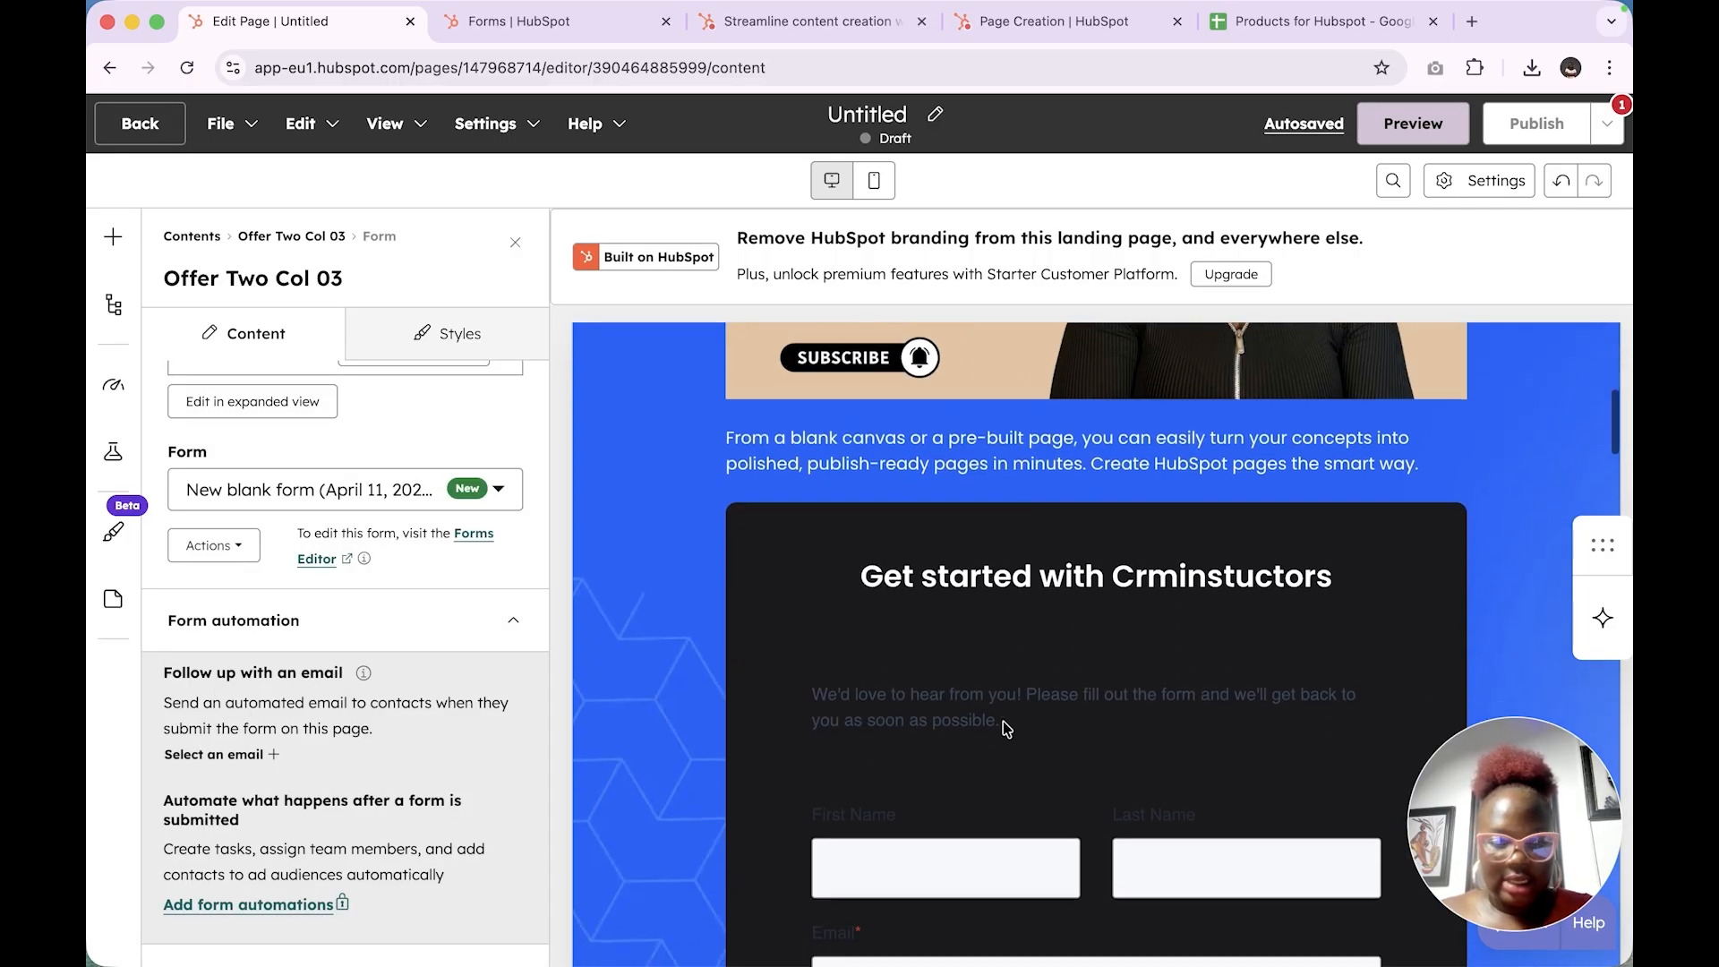
scroll(1003, 722, down, 5)
scroll(1003, 721, up, 2)
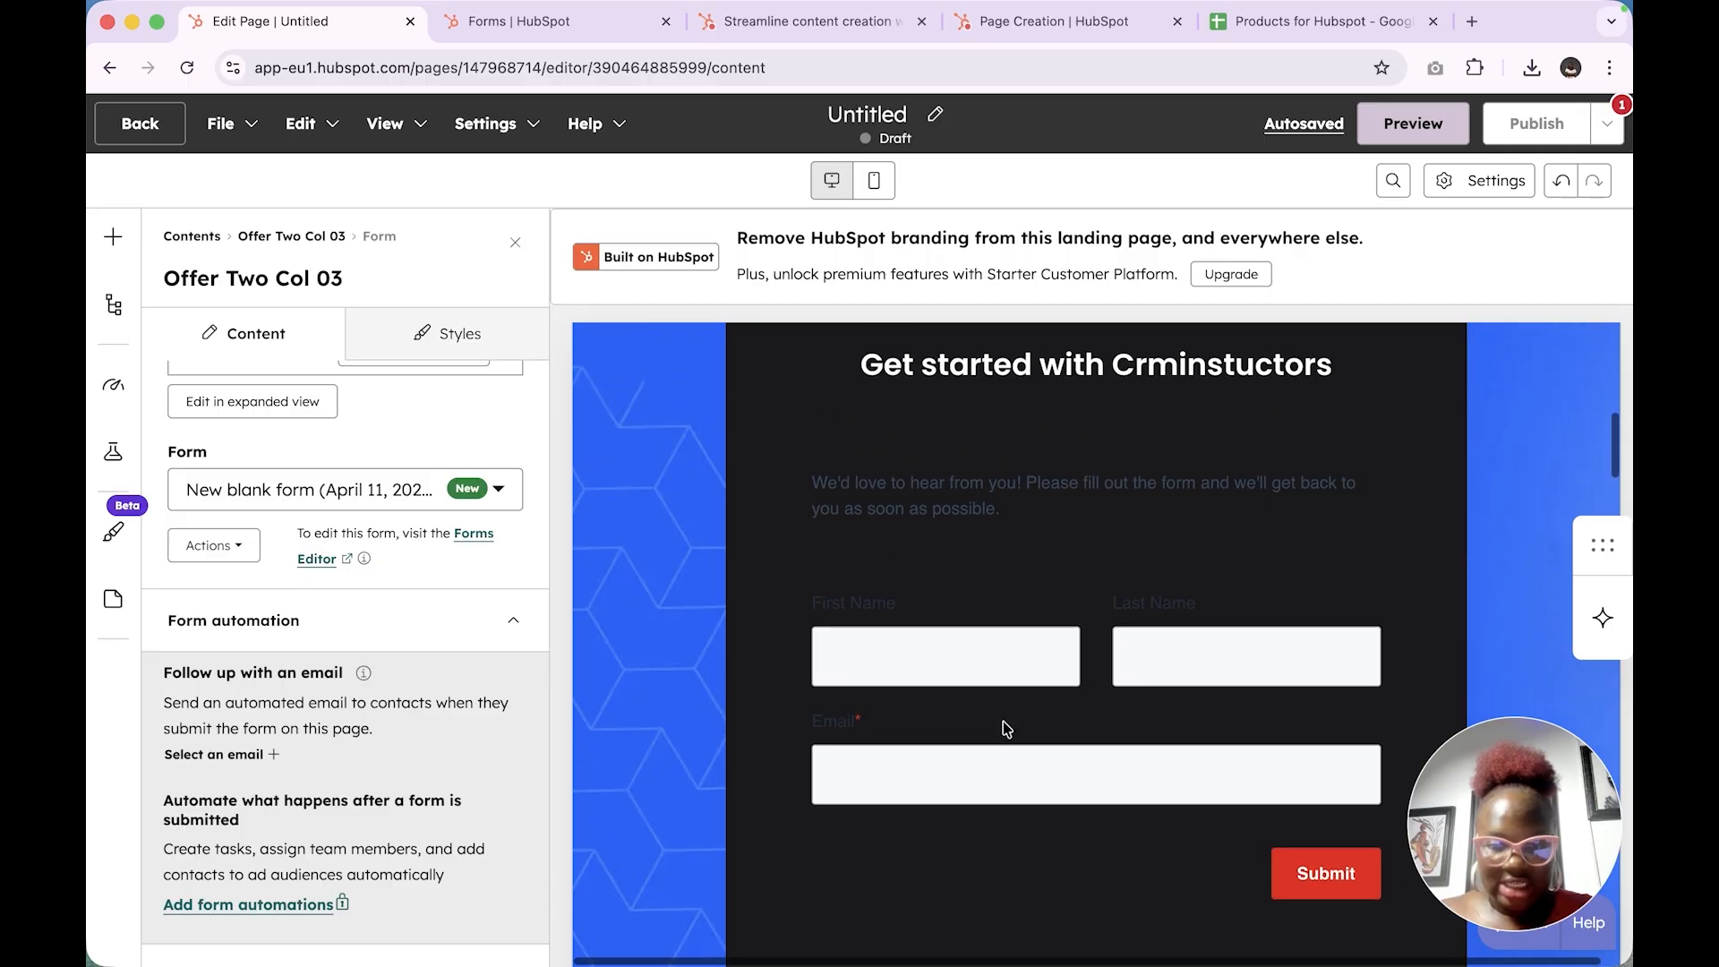
scroll(1003, 721, up, 1)
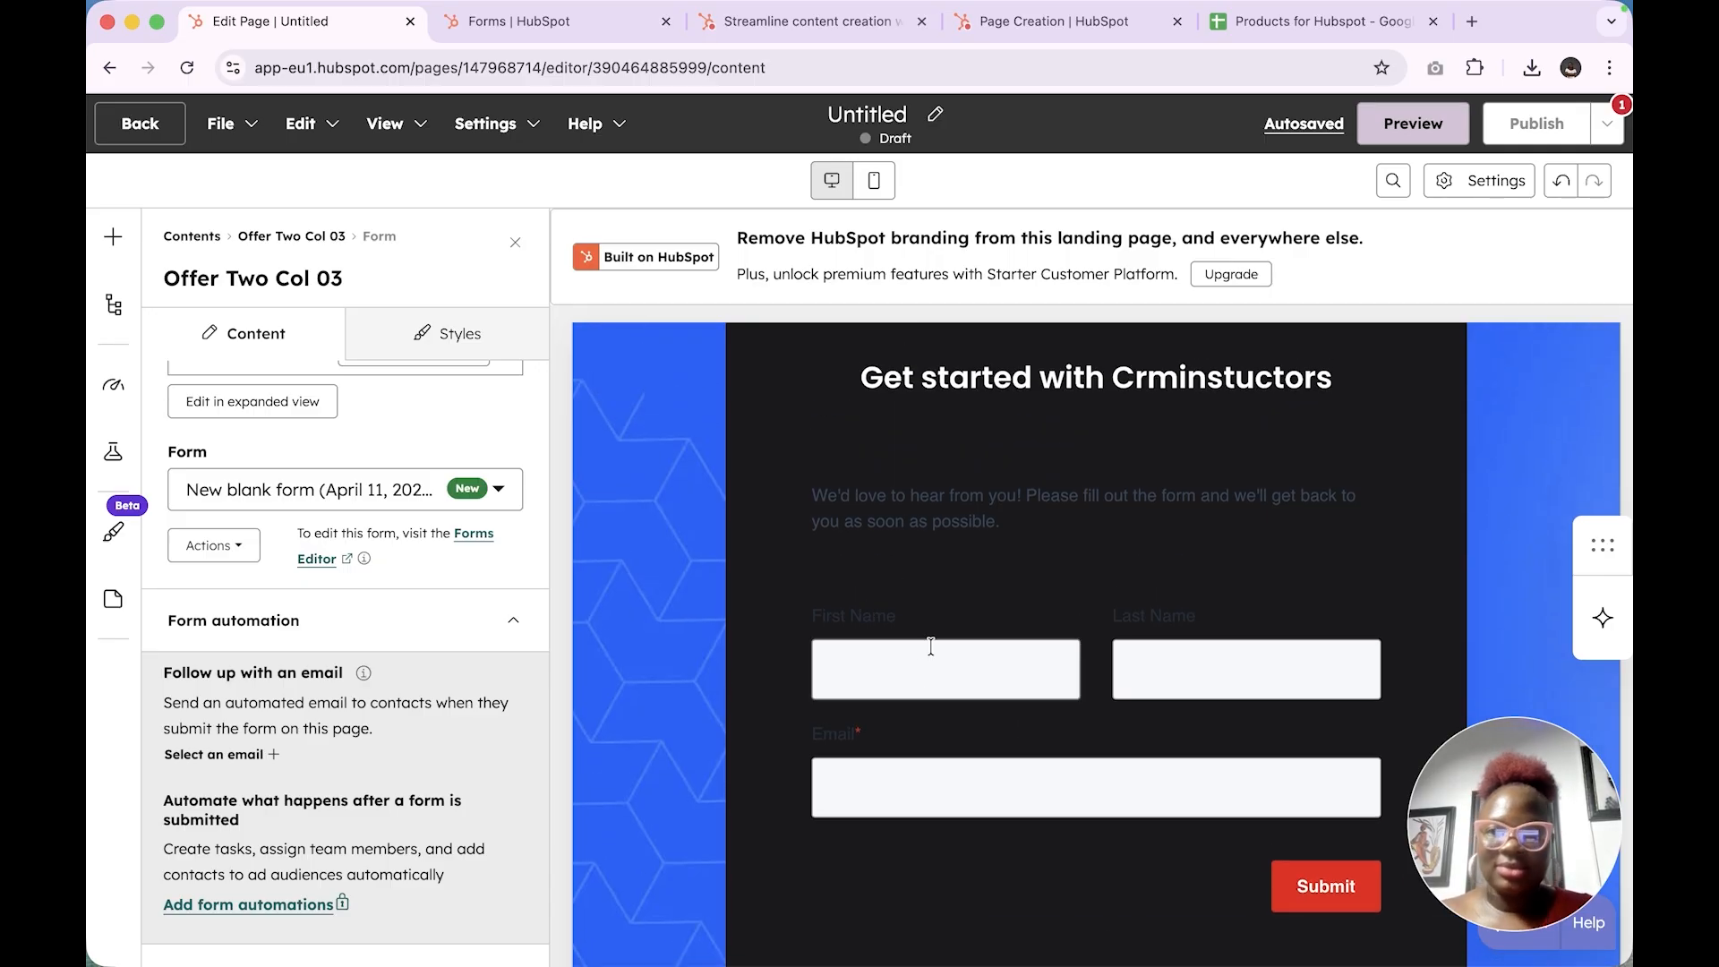
Switch to the new blank form in the form editor and look through the First Name field's options
click(546, 25)
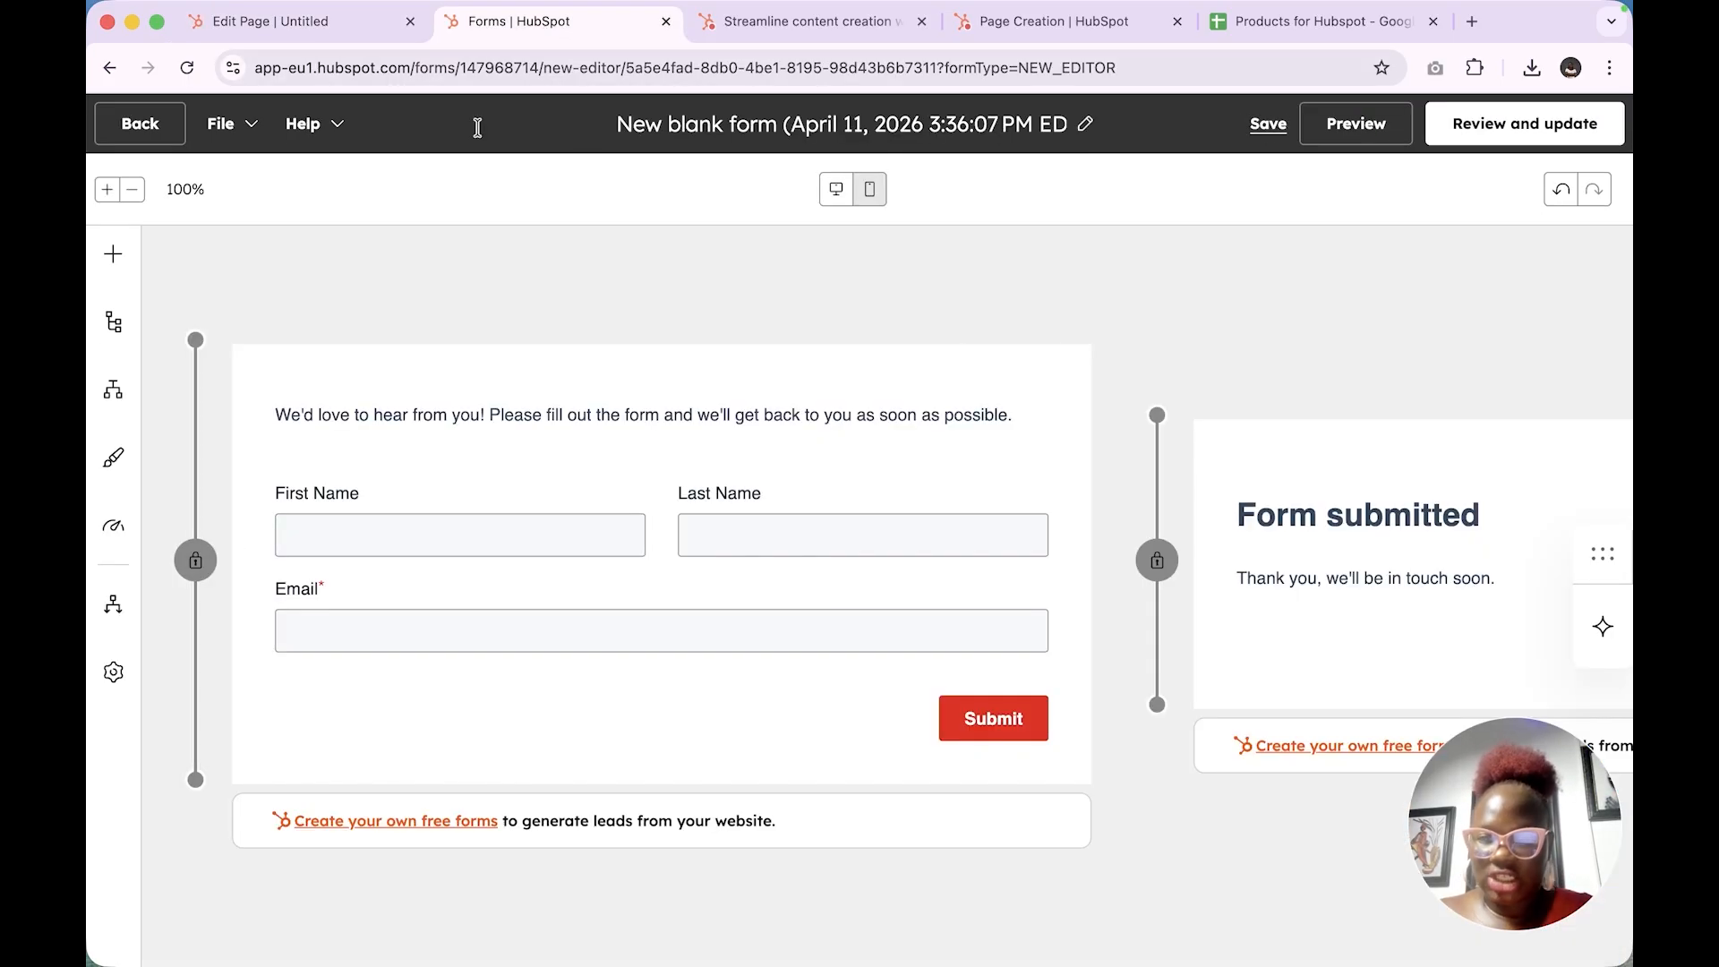
click(566, 504)
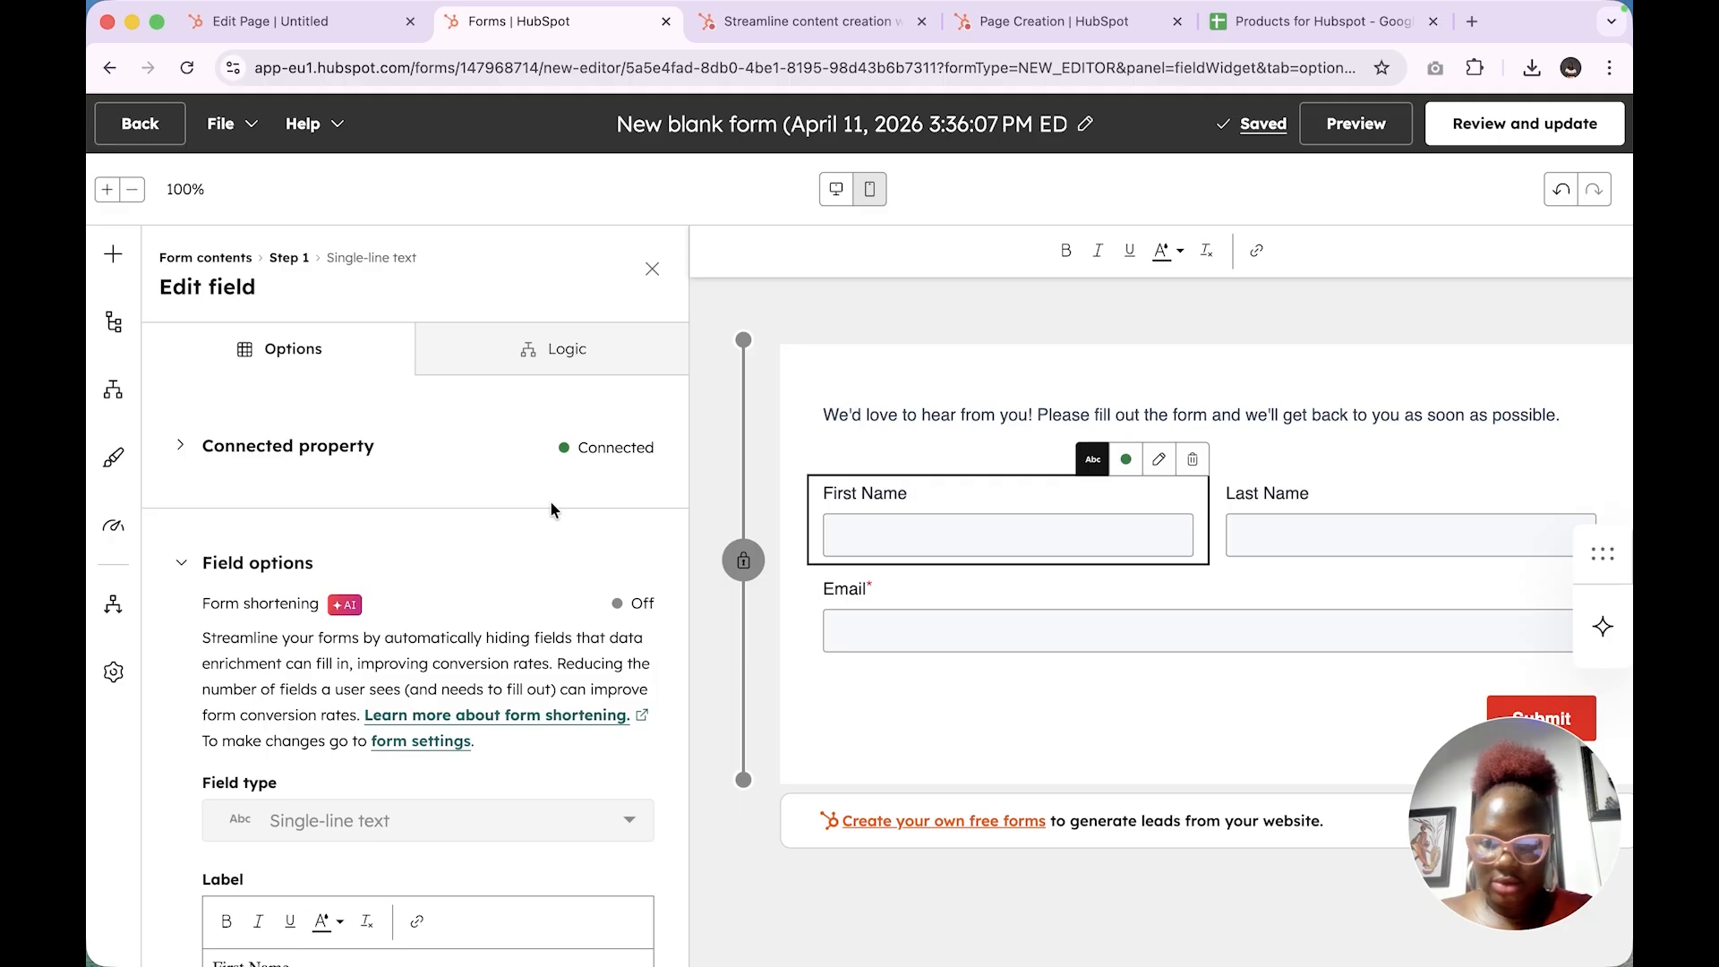
scroll(549, 728, down, 6)
scroll(549, 729, up, 6)
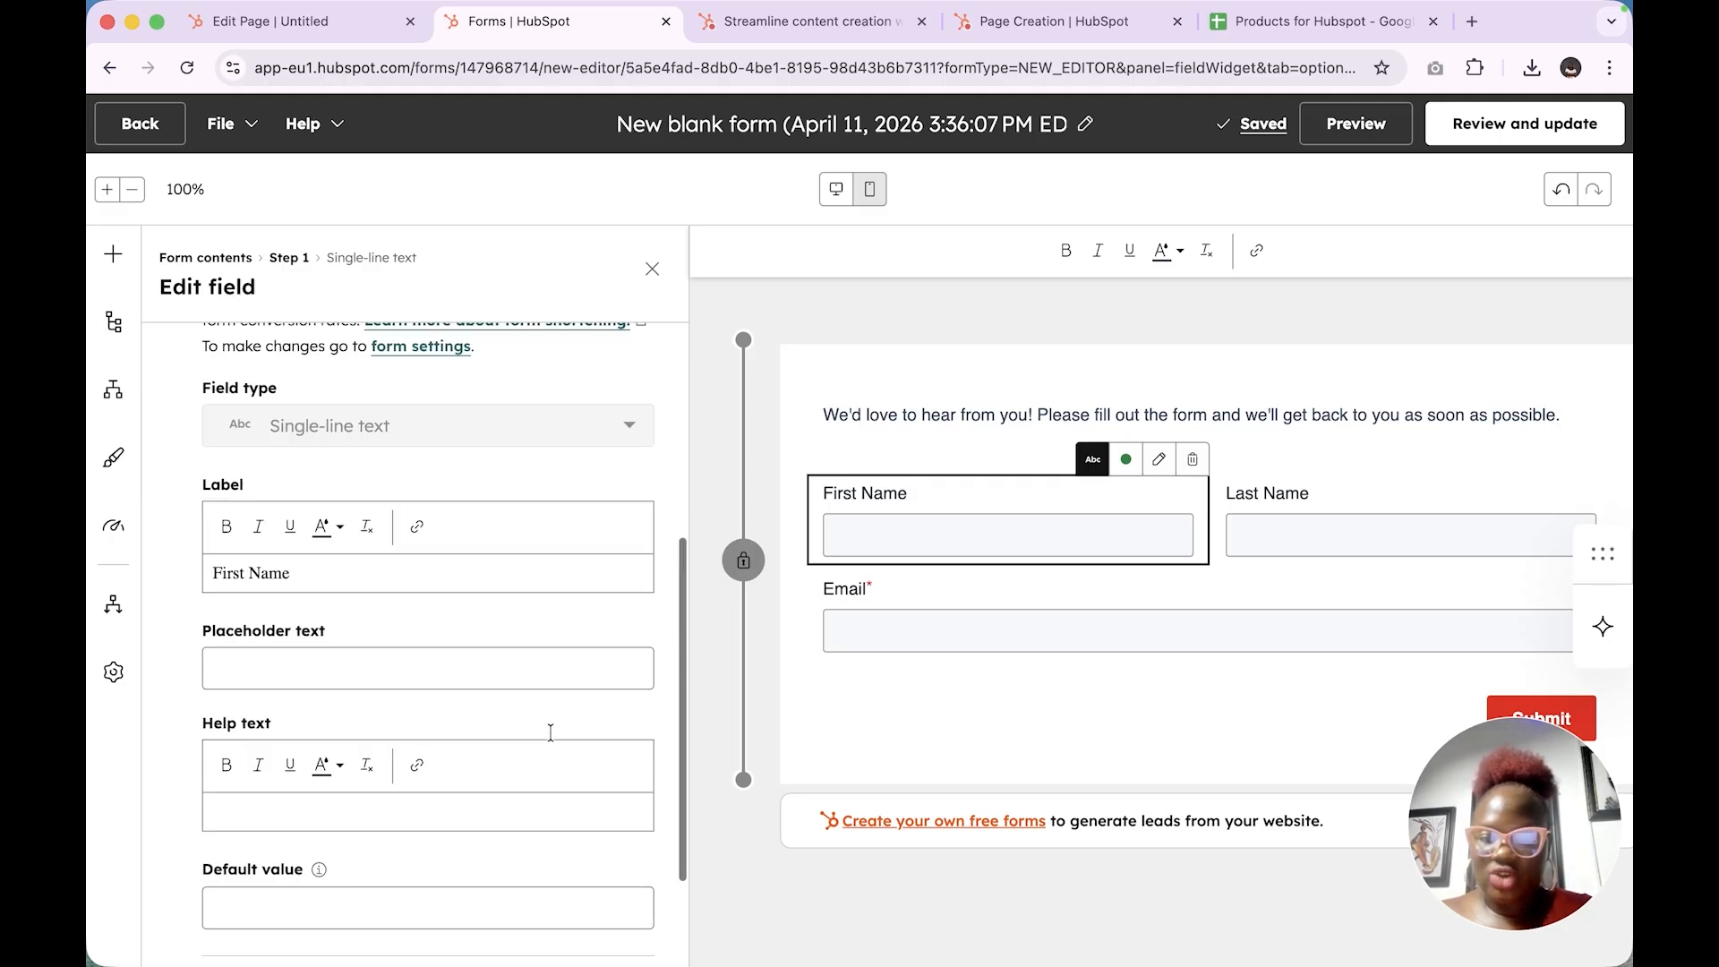
Try to change the form's field label color to white and look at the upgrade offer for form styling
click(114, 459)
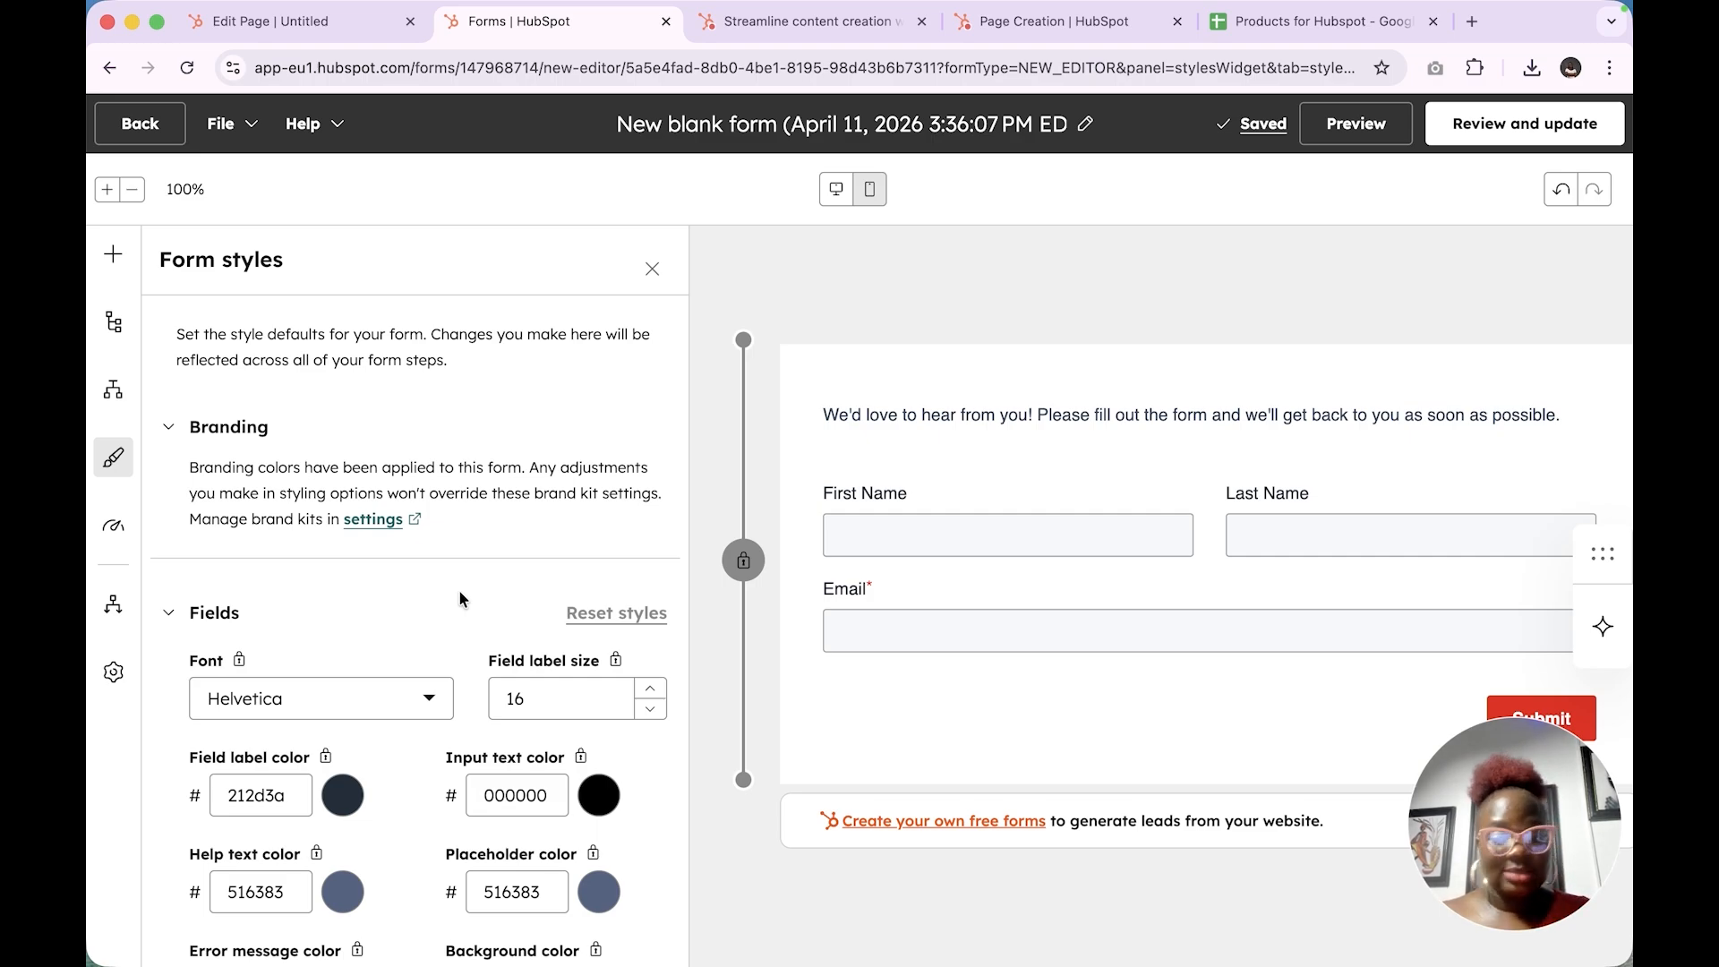
click(343, 802)
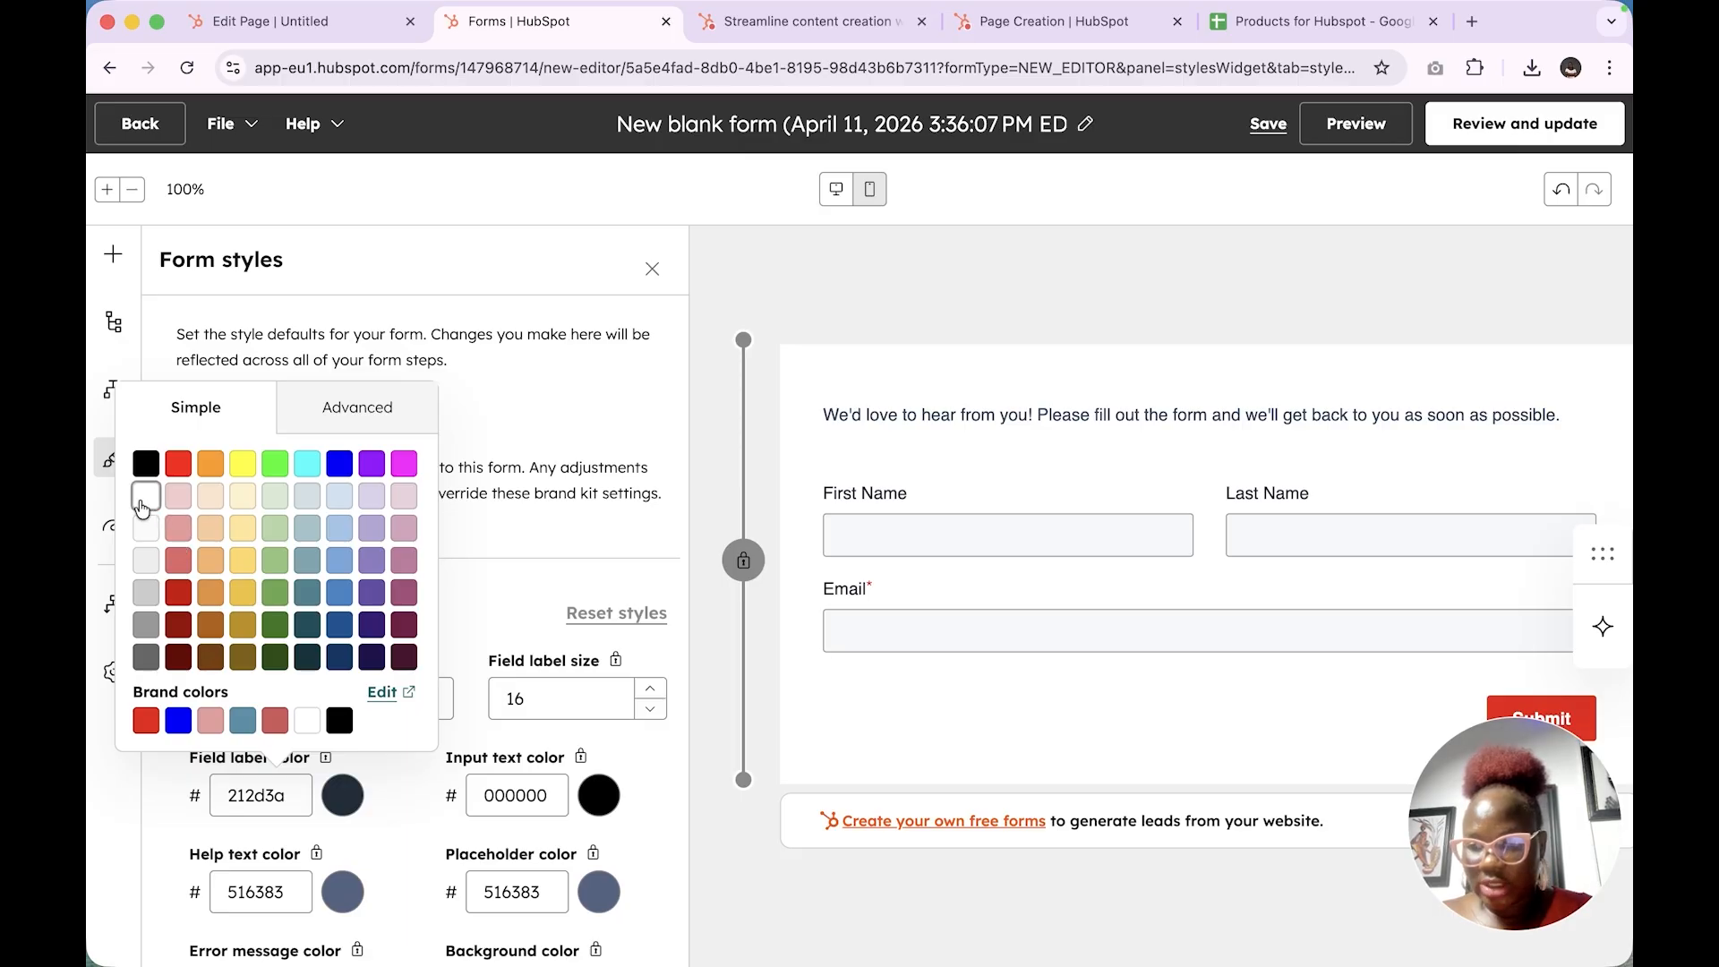
click(144, 497)
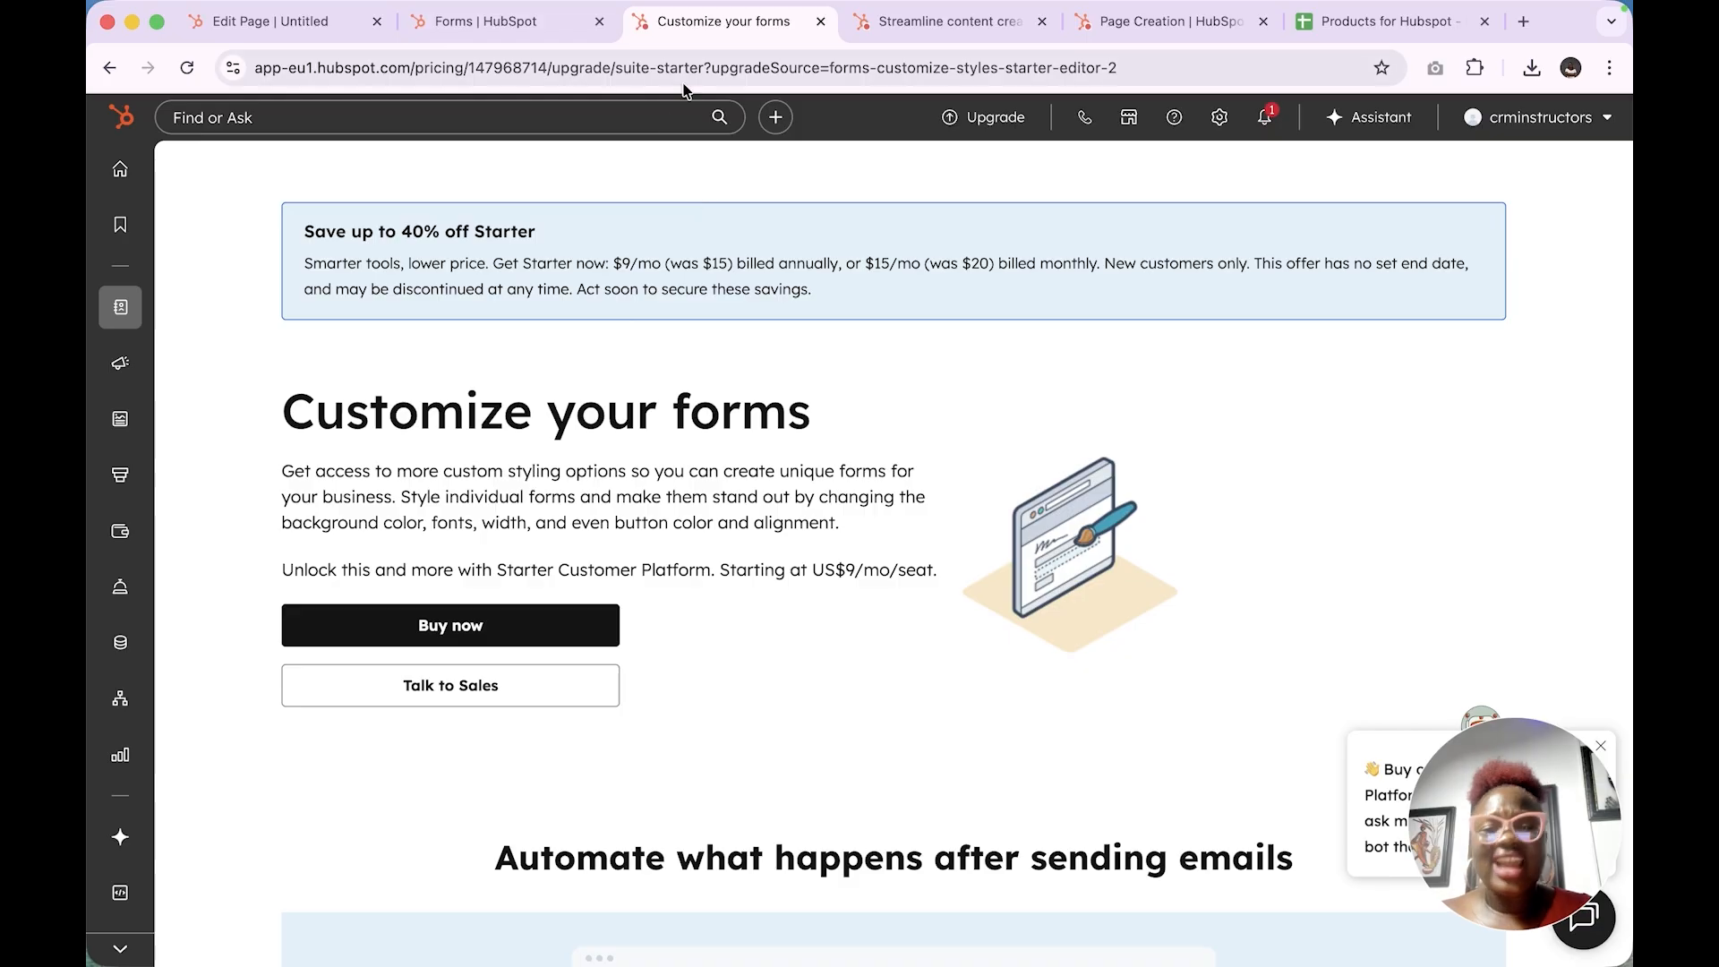
click(528, 33)
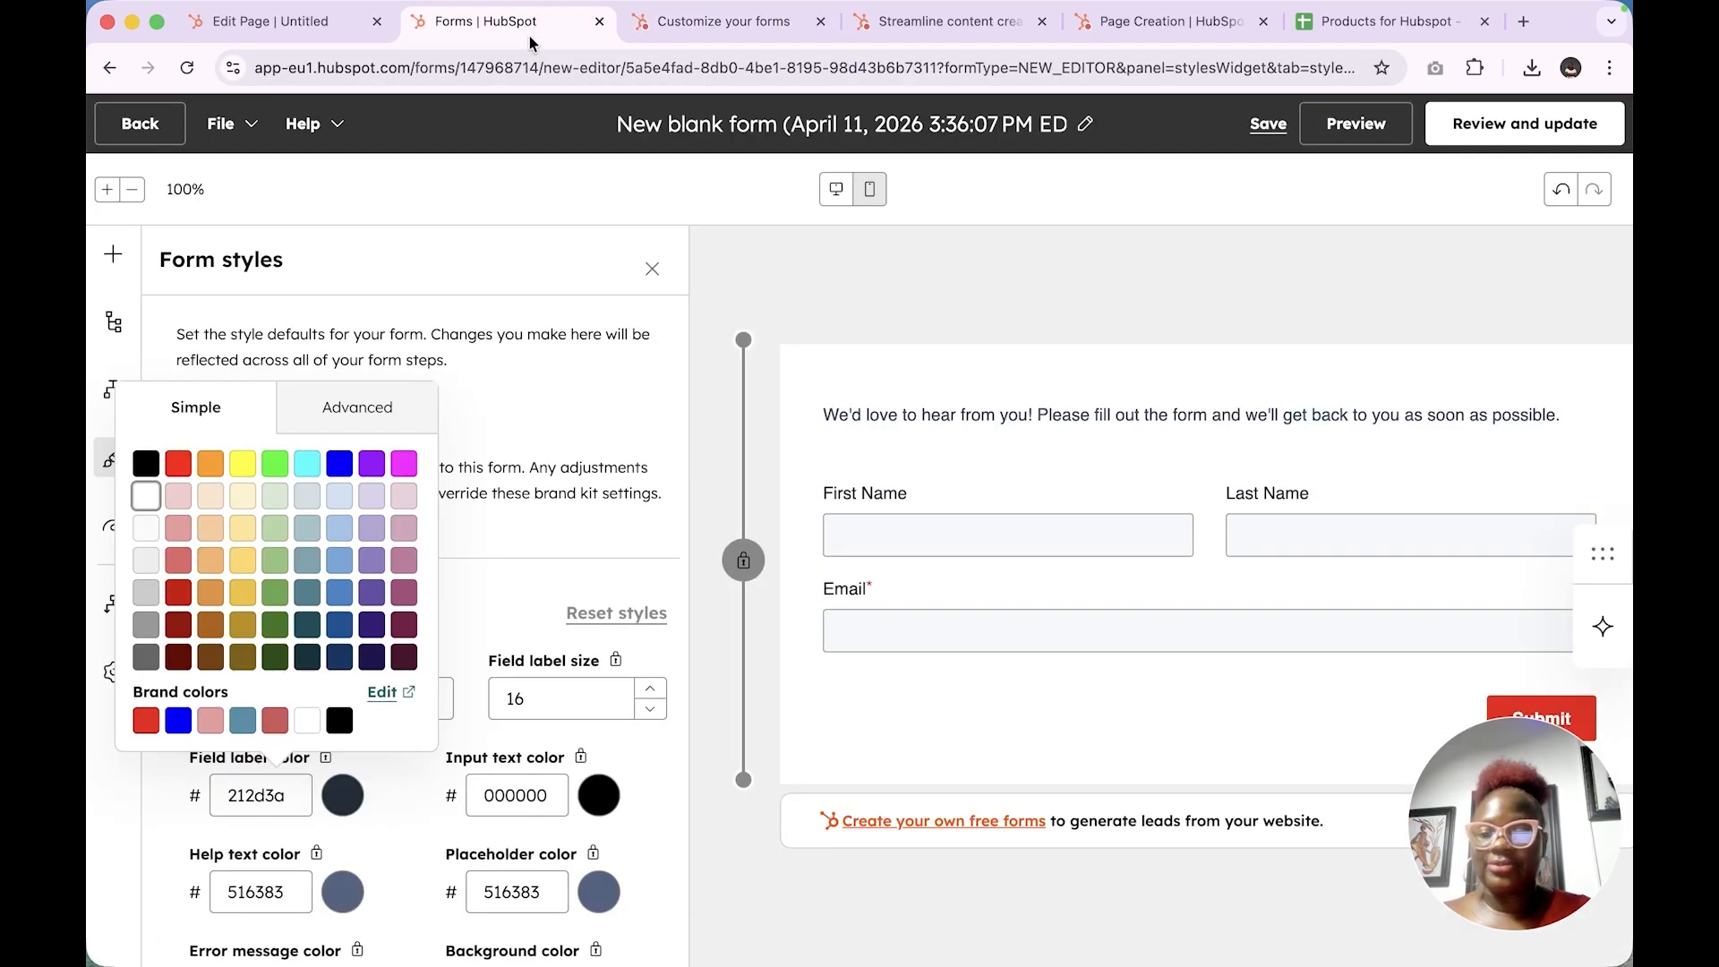
click(706, 31)
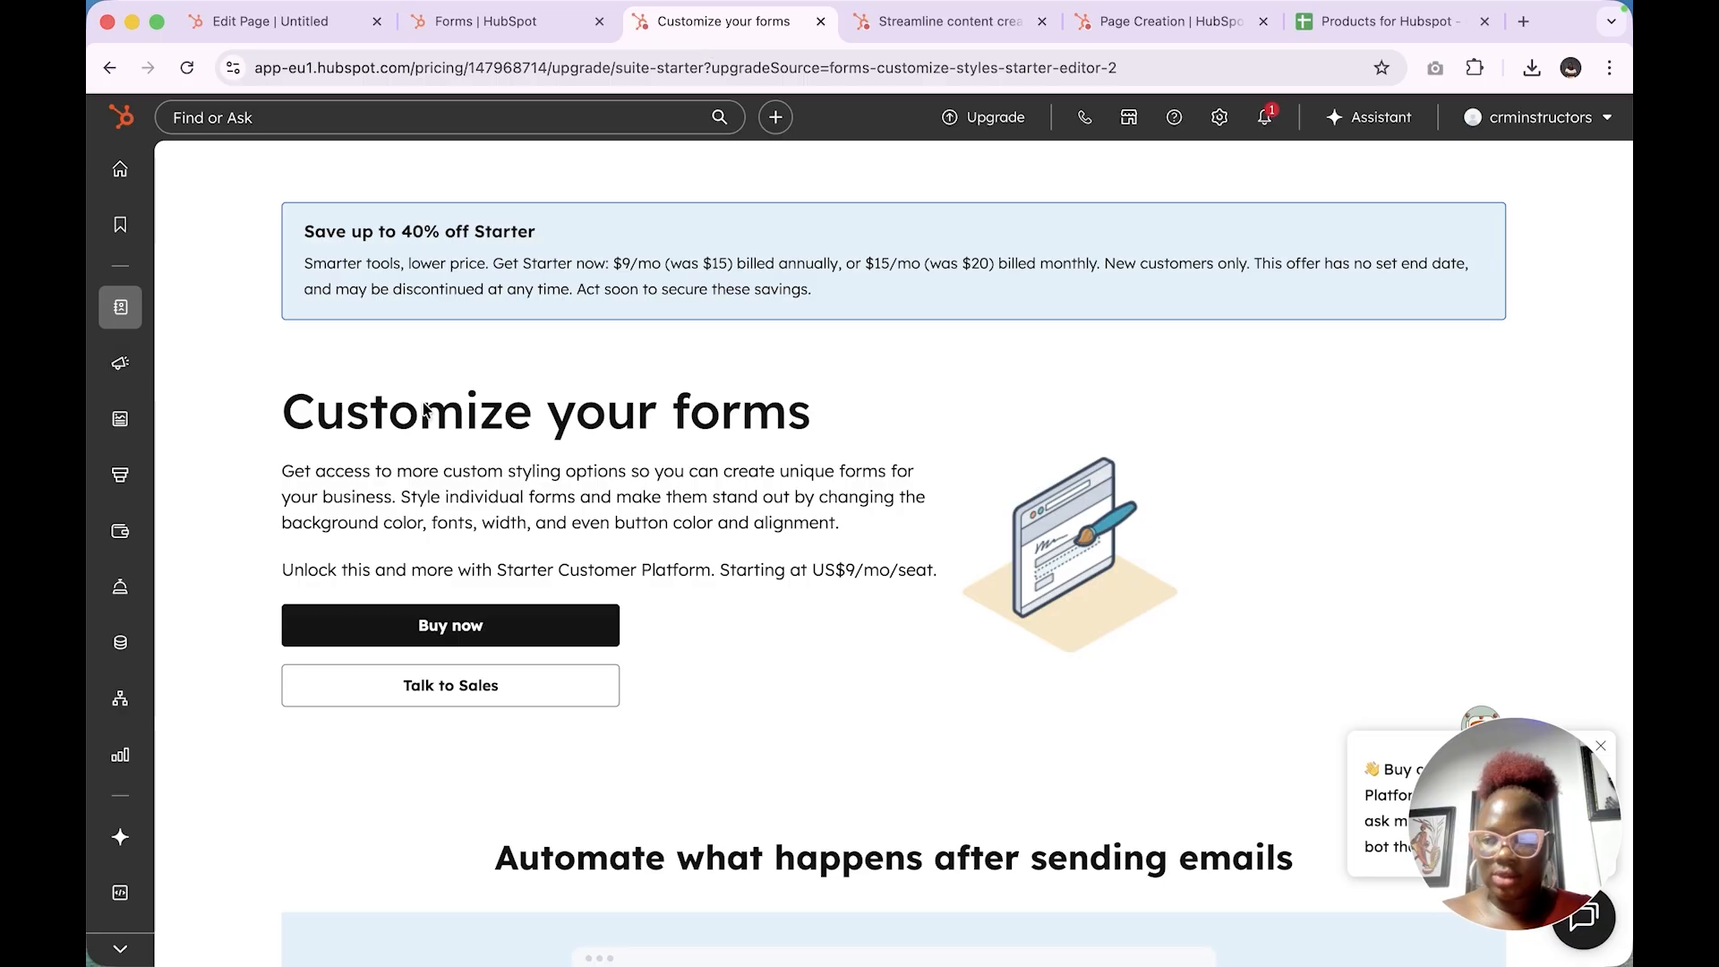
click(514, 27)
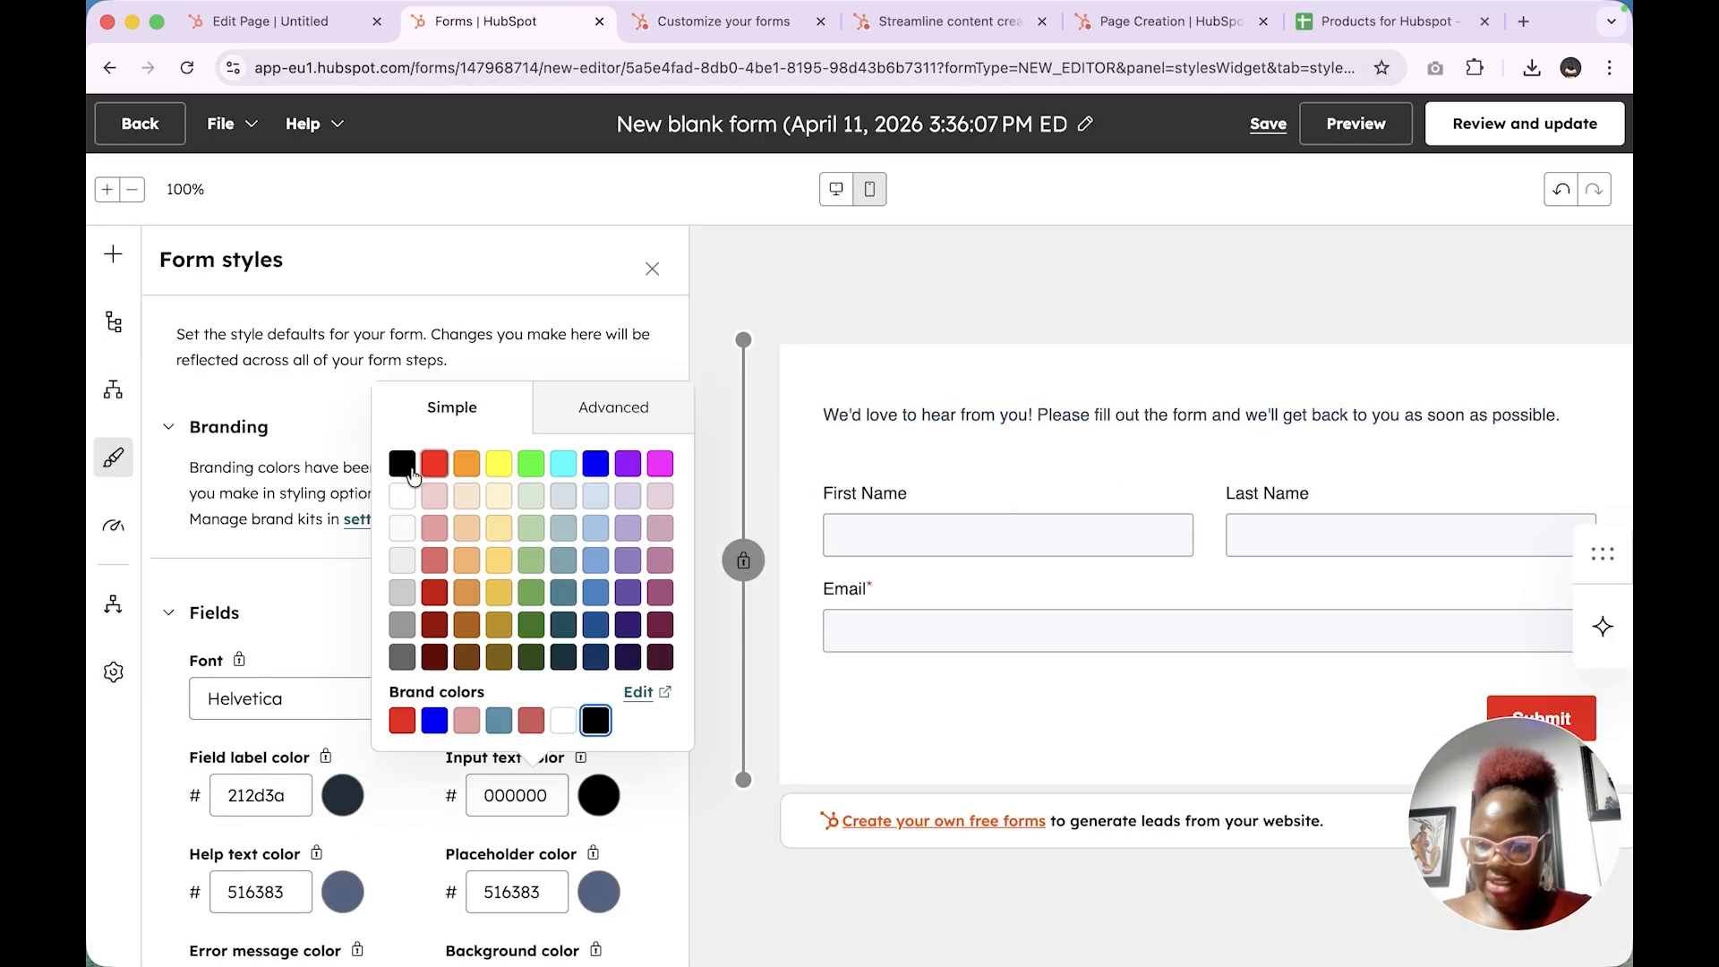
Try to change the form's input text color to white, and close both upgrade pages
click(399, 492)
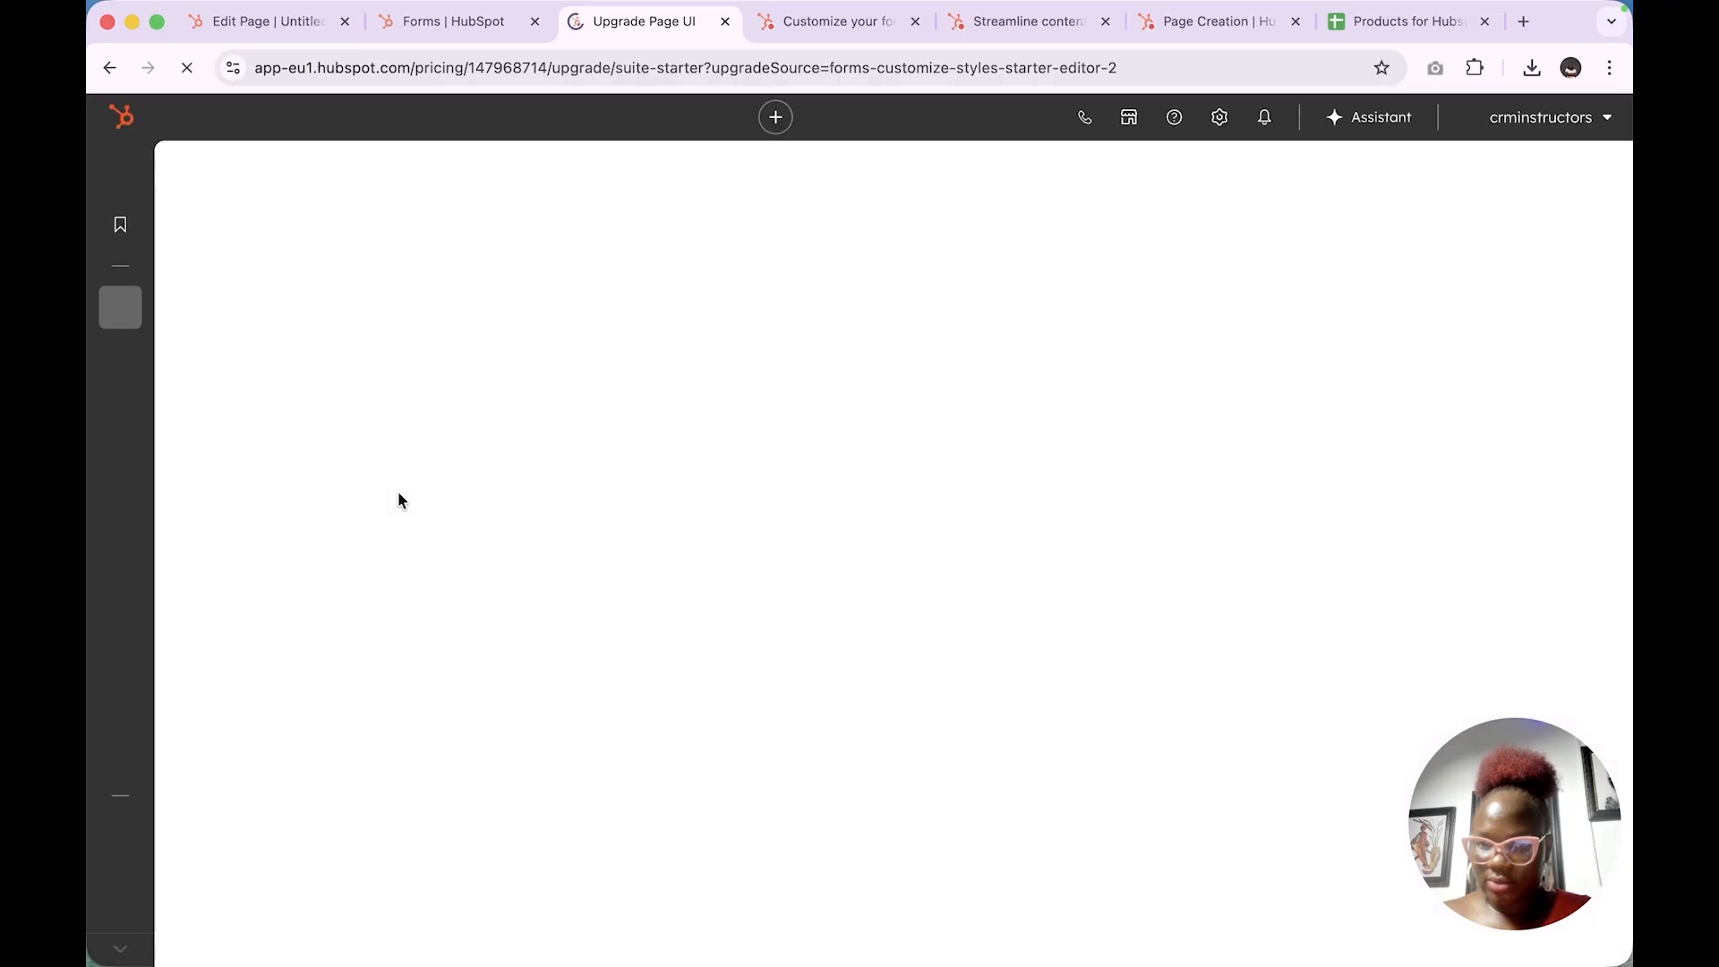
click(725, 22)
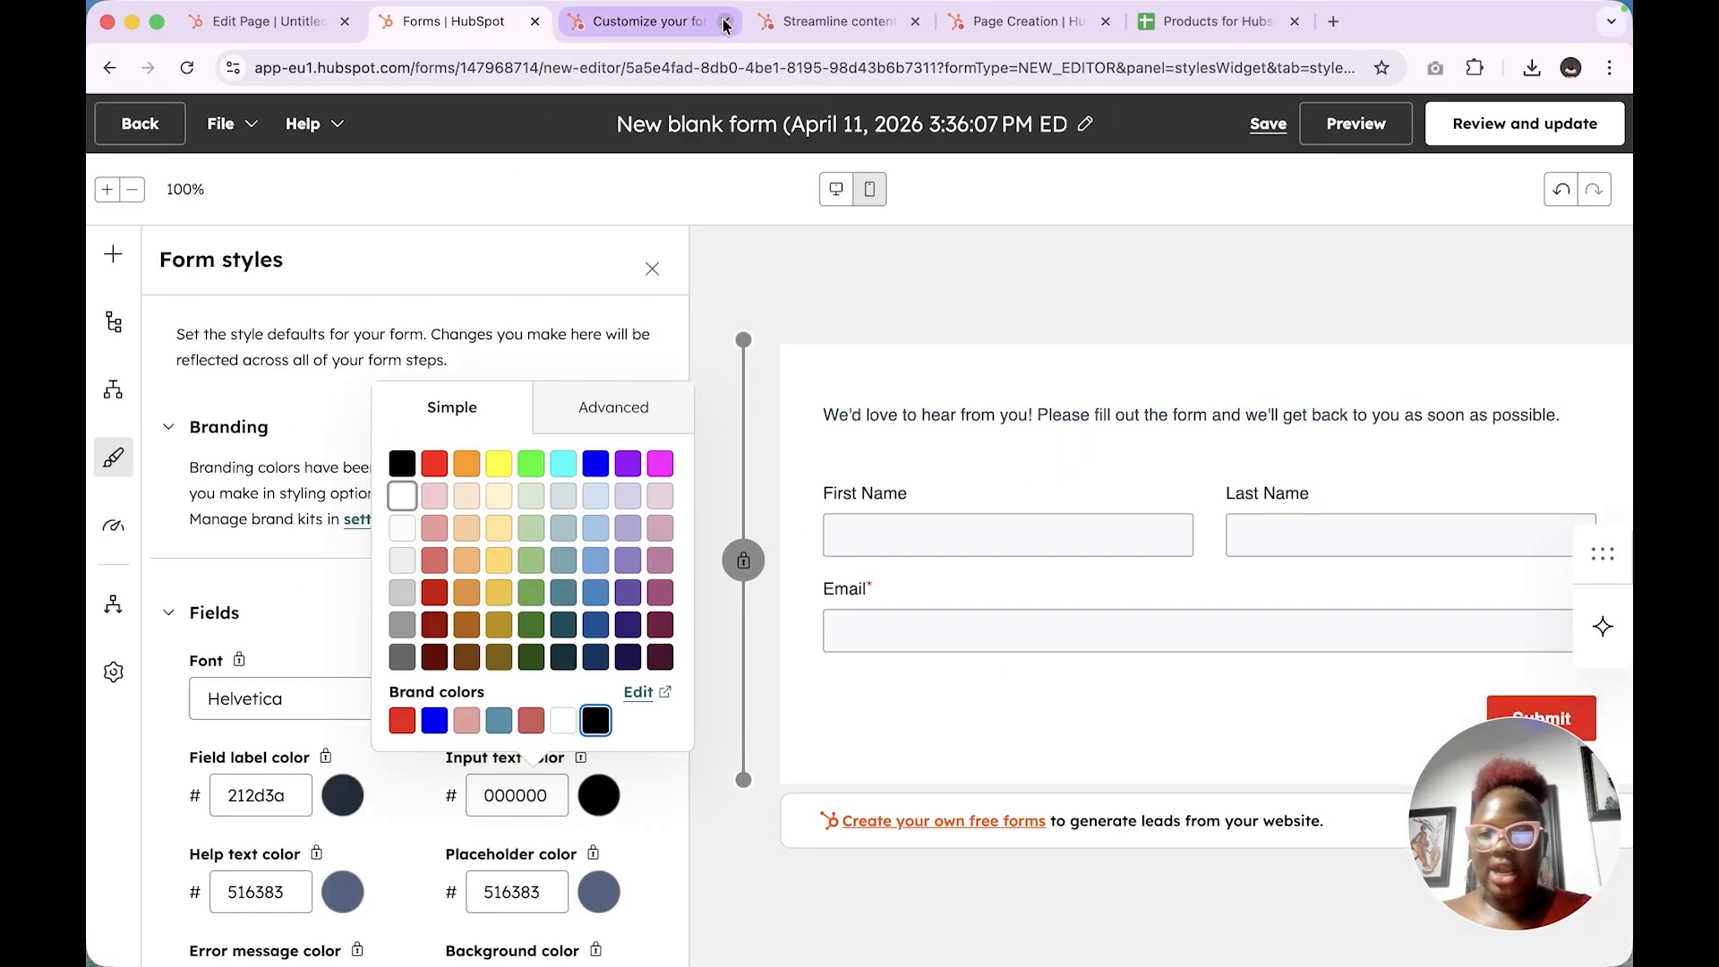
click(725, 21)
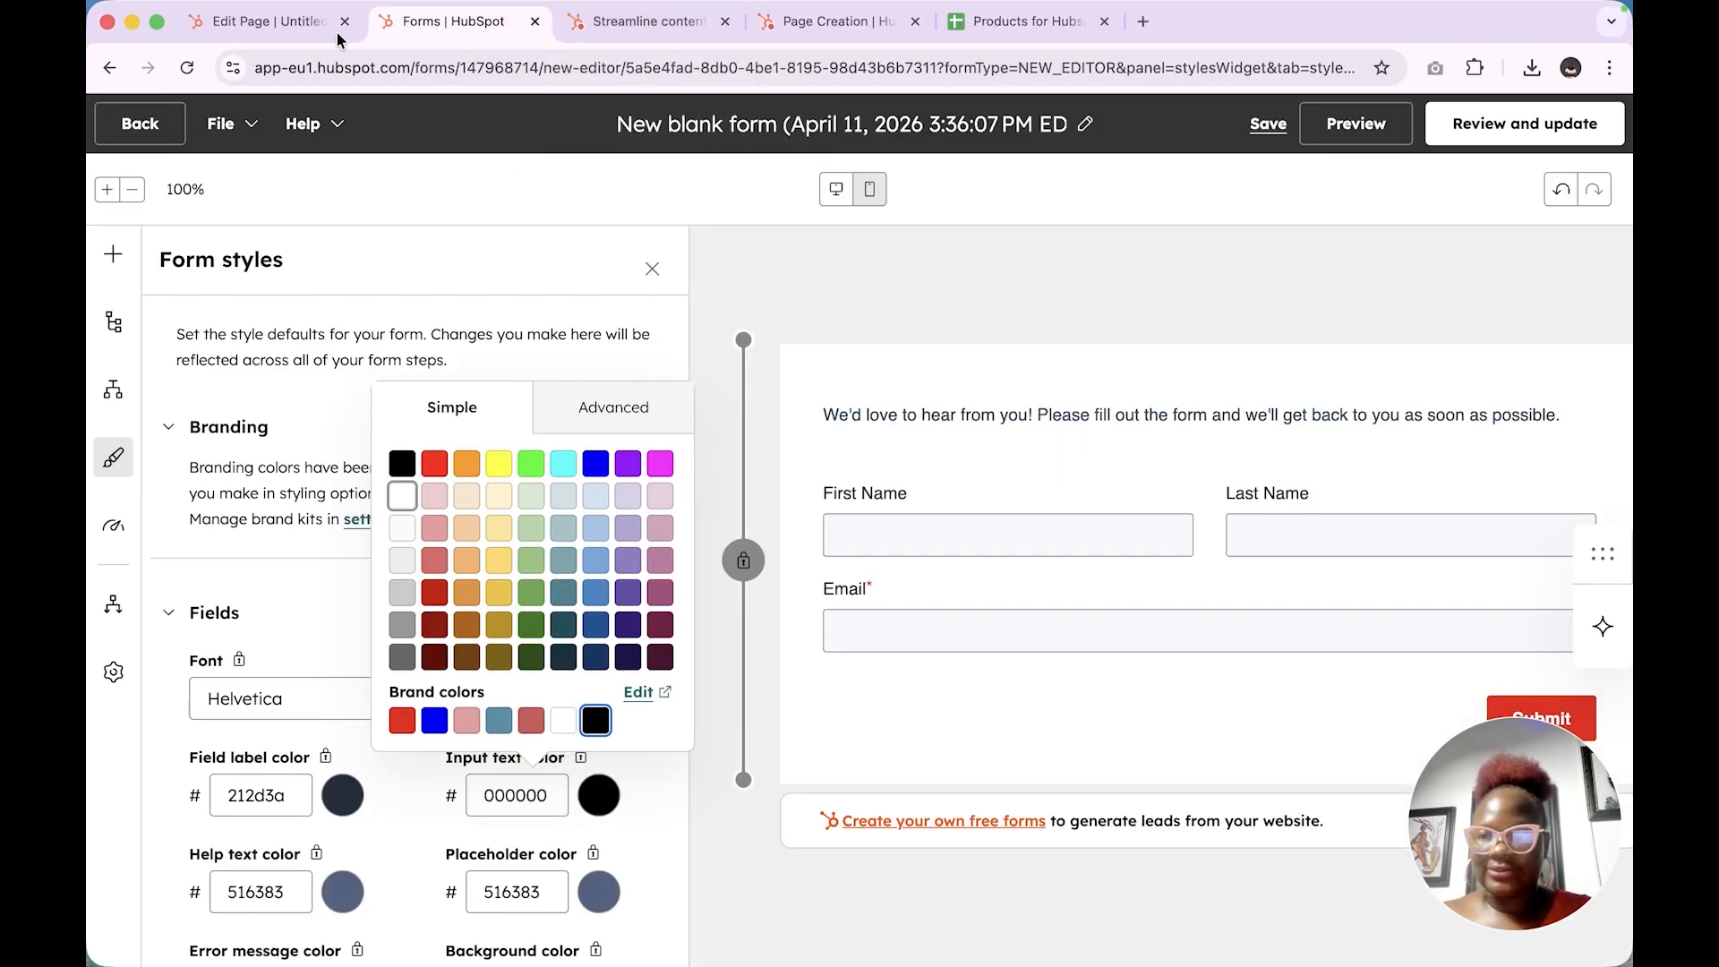
Return to the landing page editor and review the hero form's automation and notification options
click(254, 27)
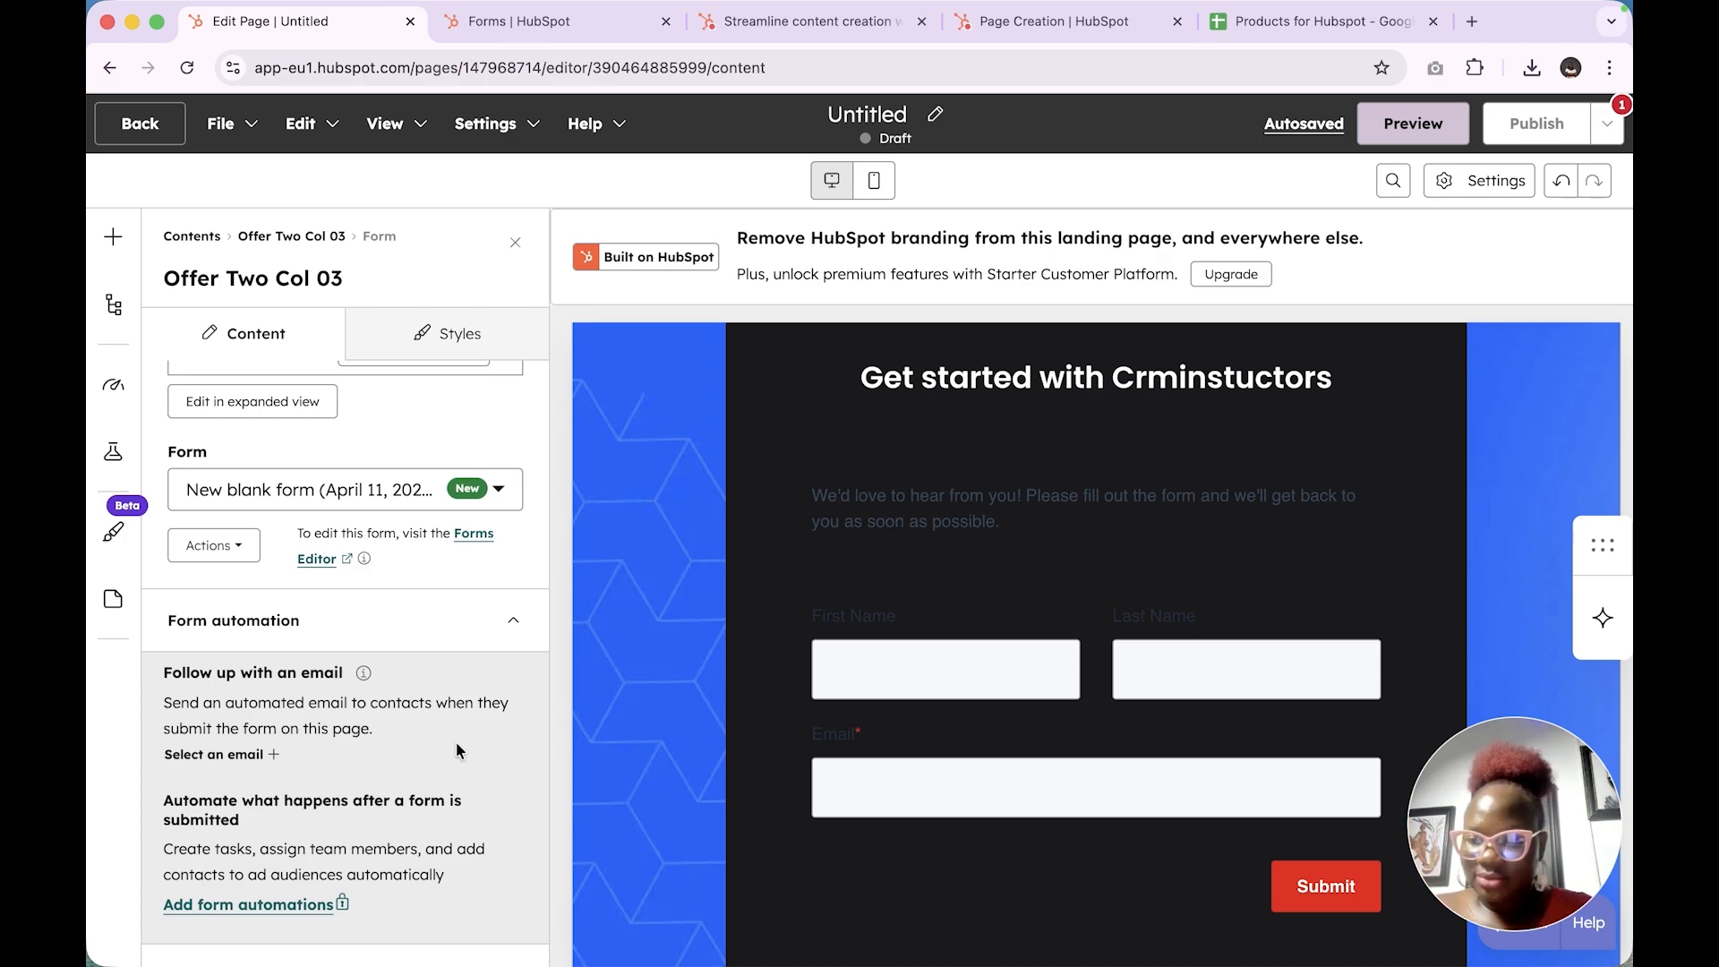
scroll(454, 741, down, 5)
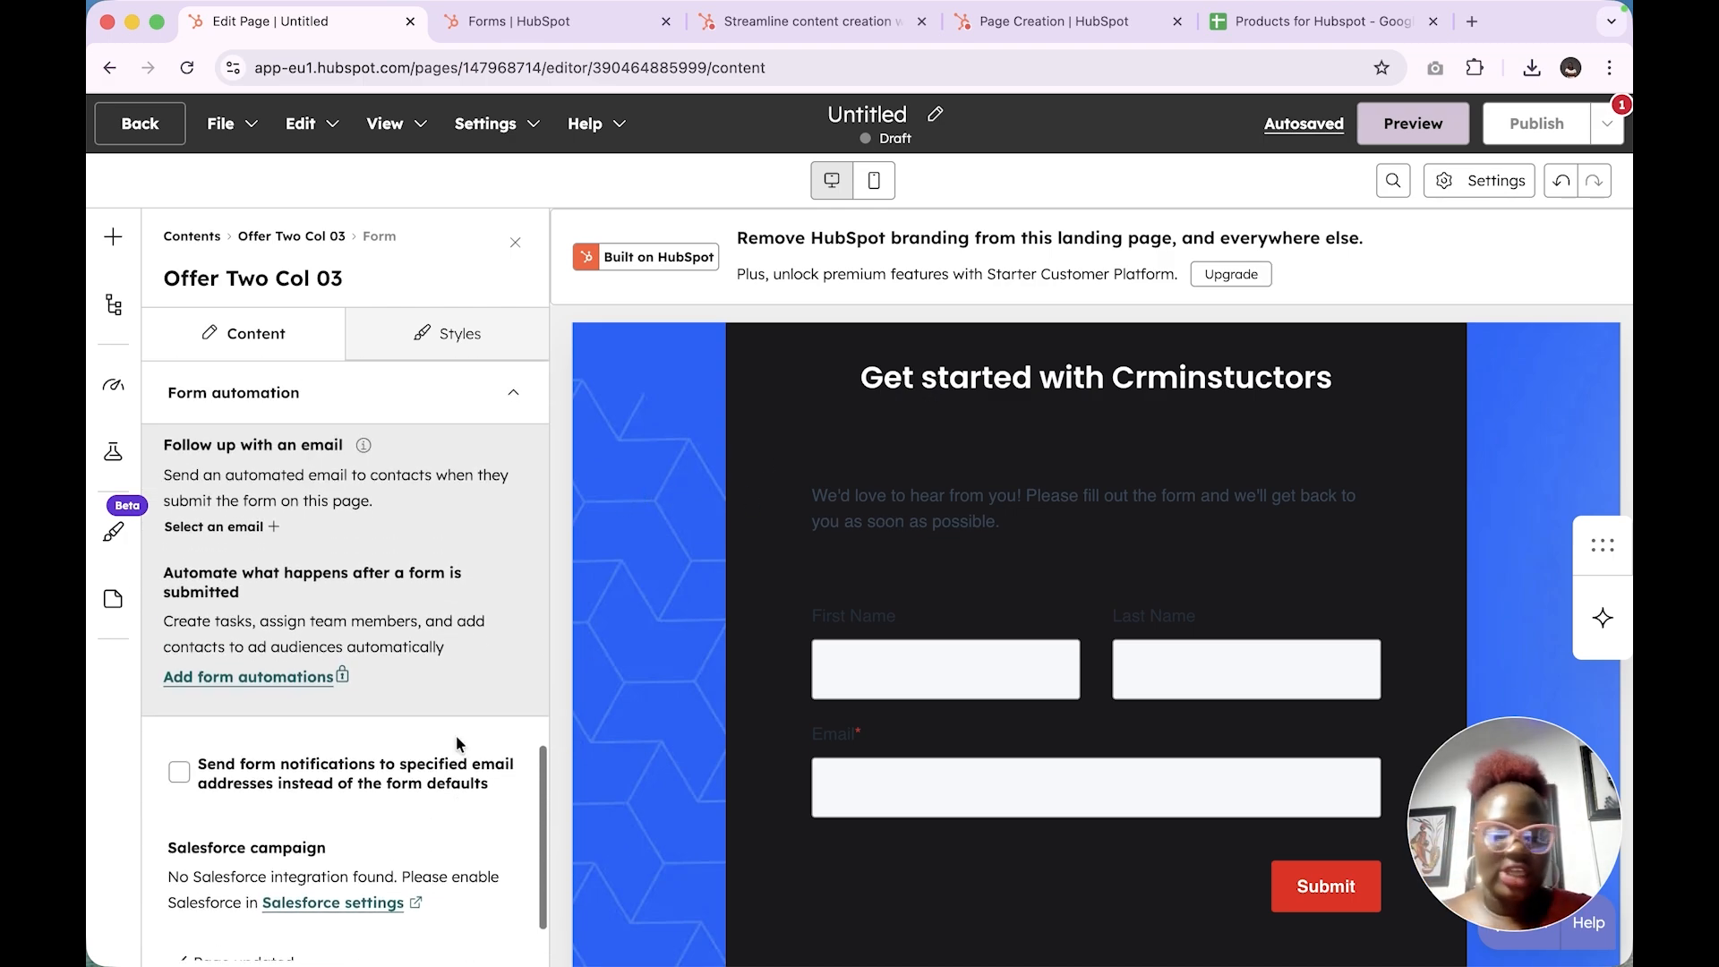
scroll(455, 743, up, 1)
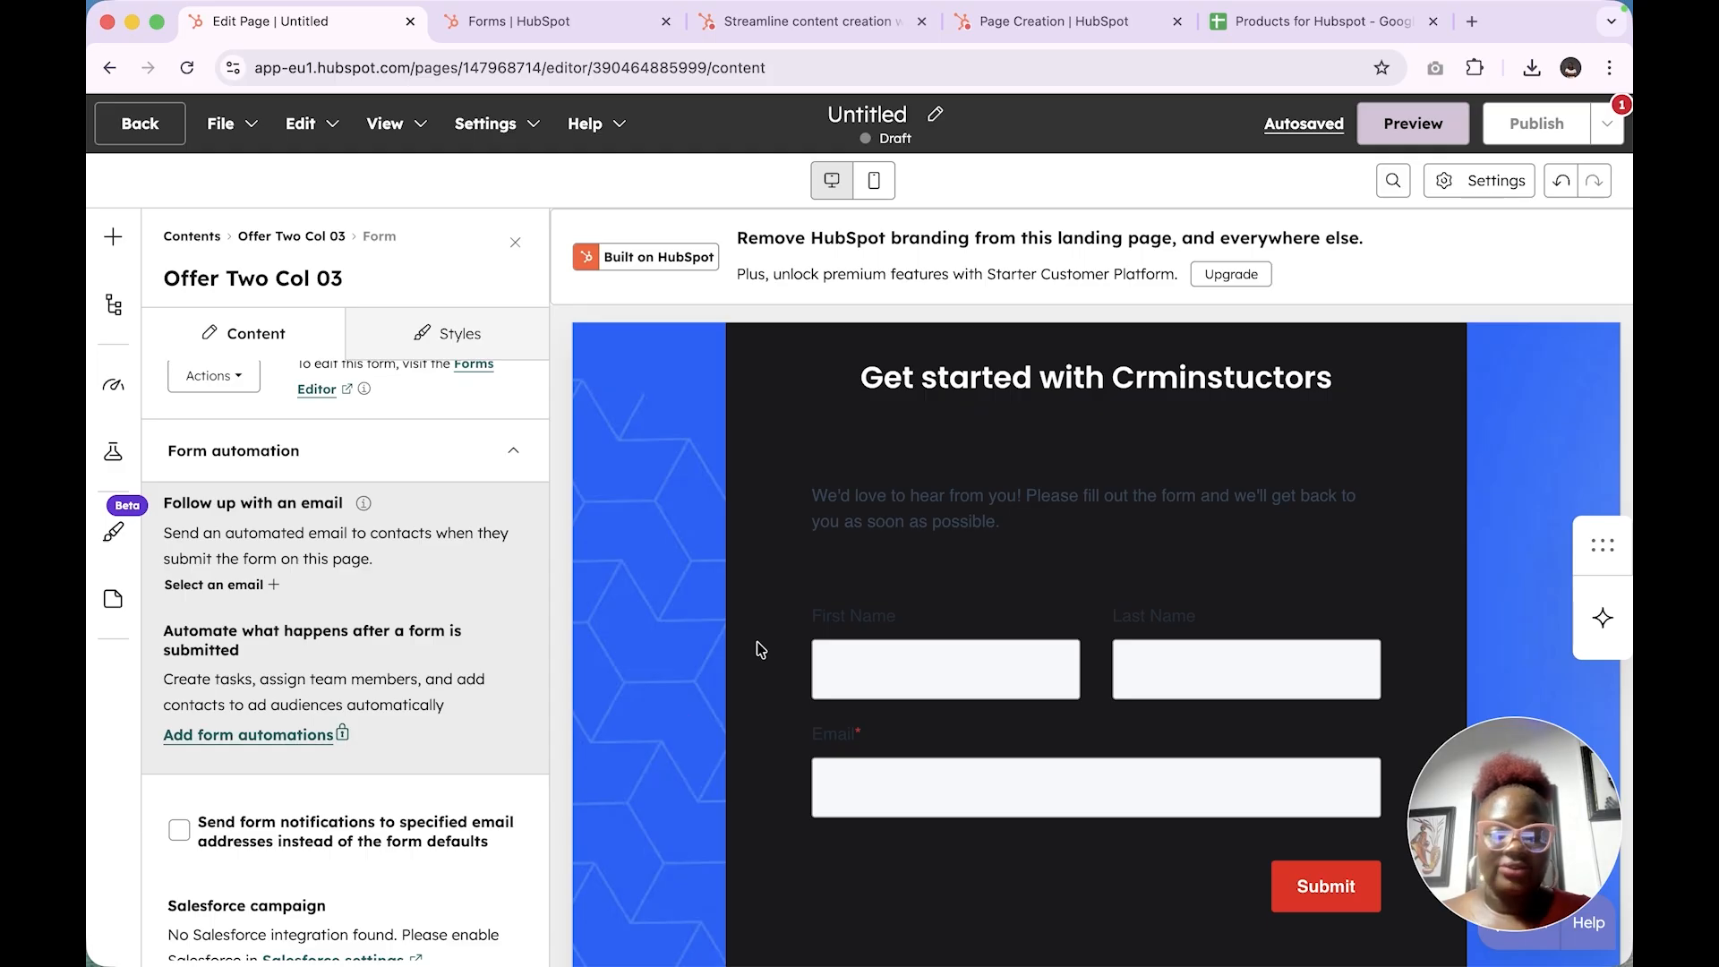
Open the Two Col 02 module below the hero and look through its content settings and the page contents list
scroll(761, 649, down, 10)
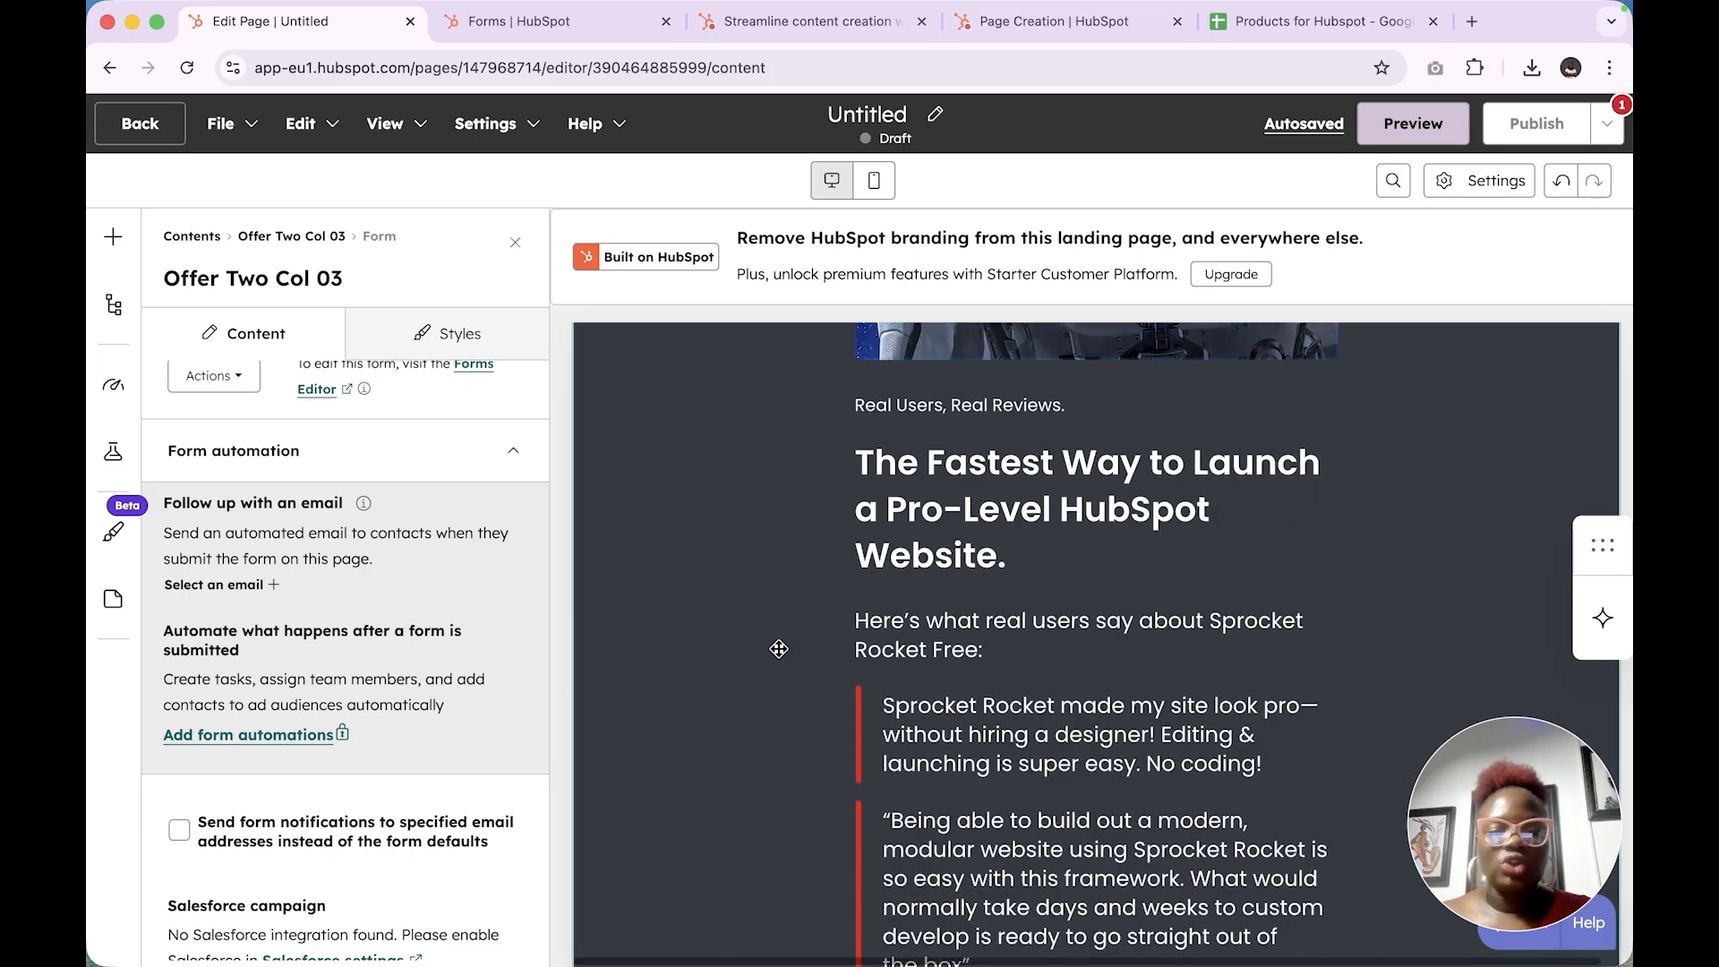
click(779, 649)
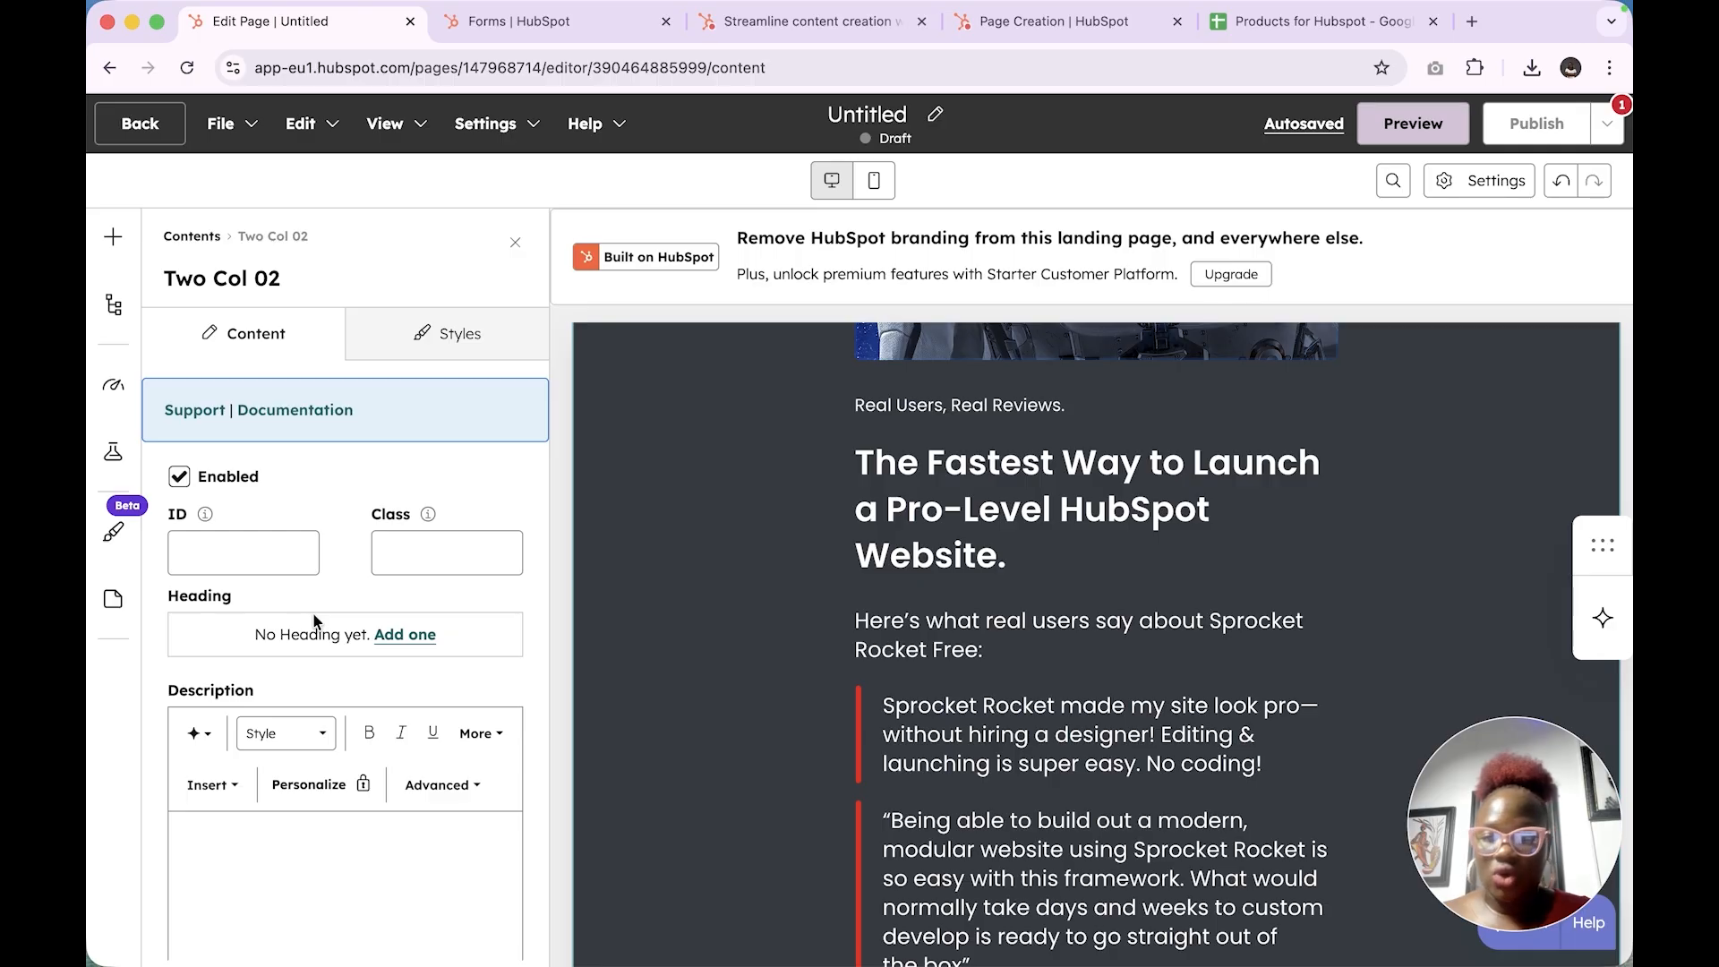
scroll(315, 620, down, 5)
scroll(315, 619, up, 5)
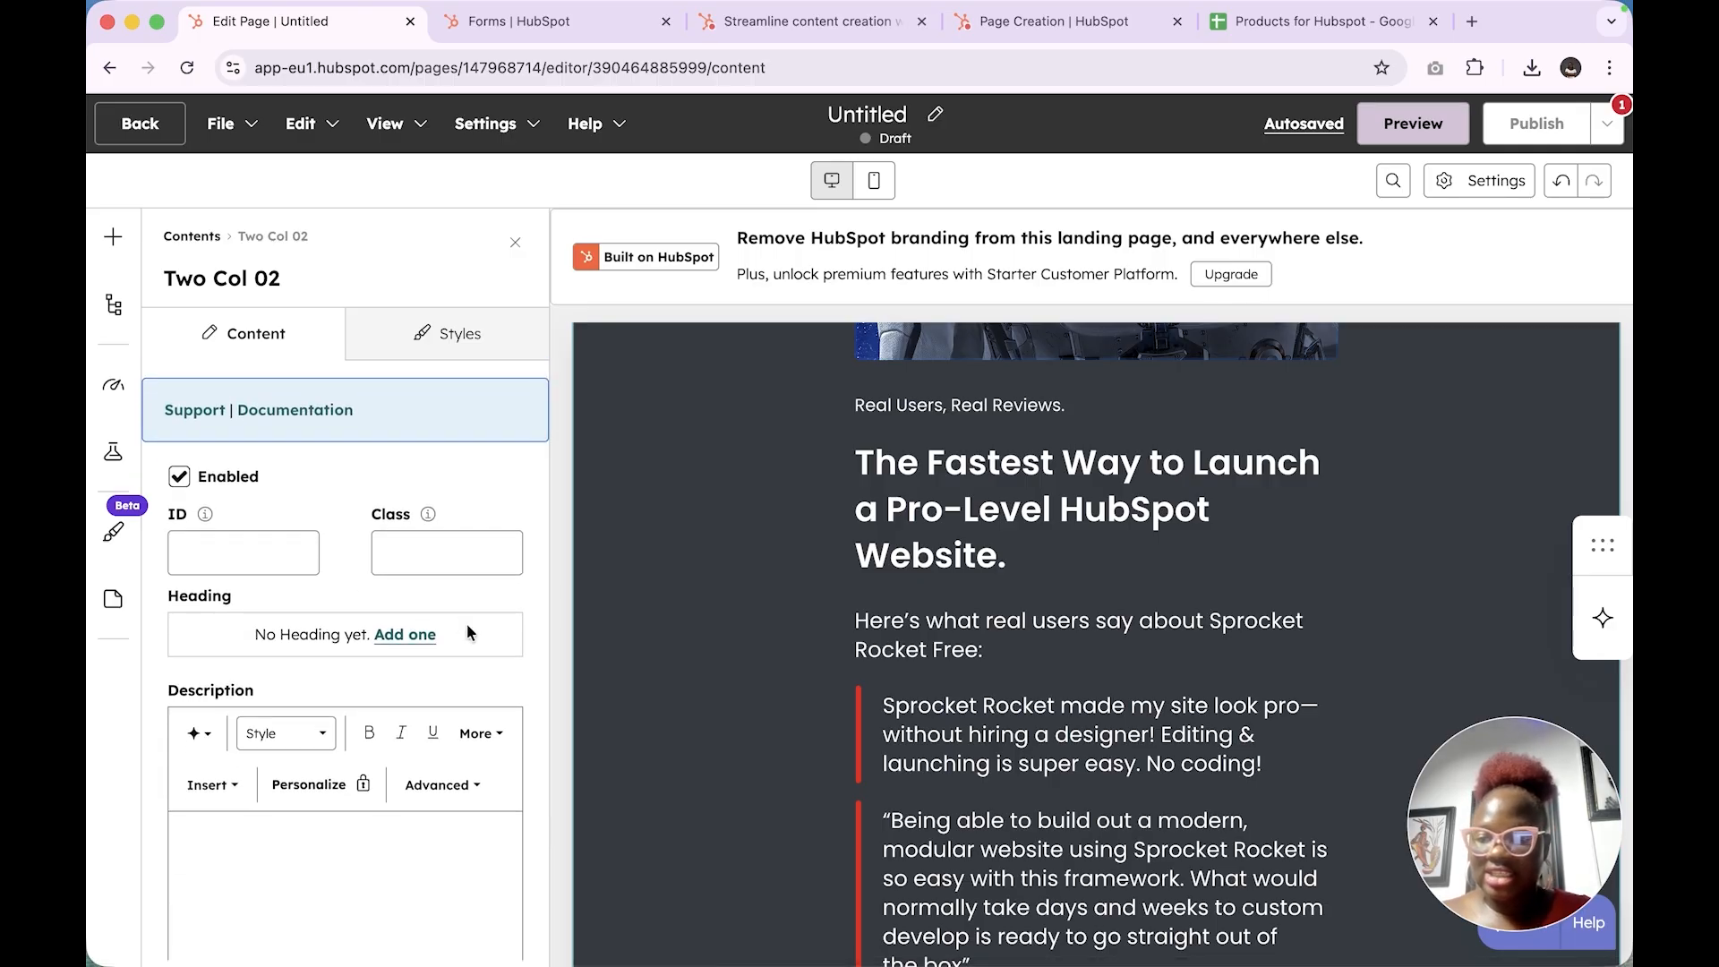
scroll(985, 519, up, 6)
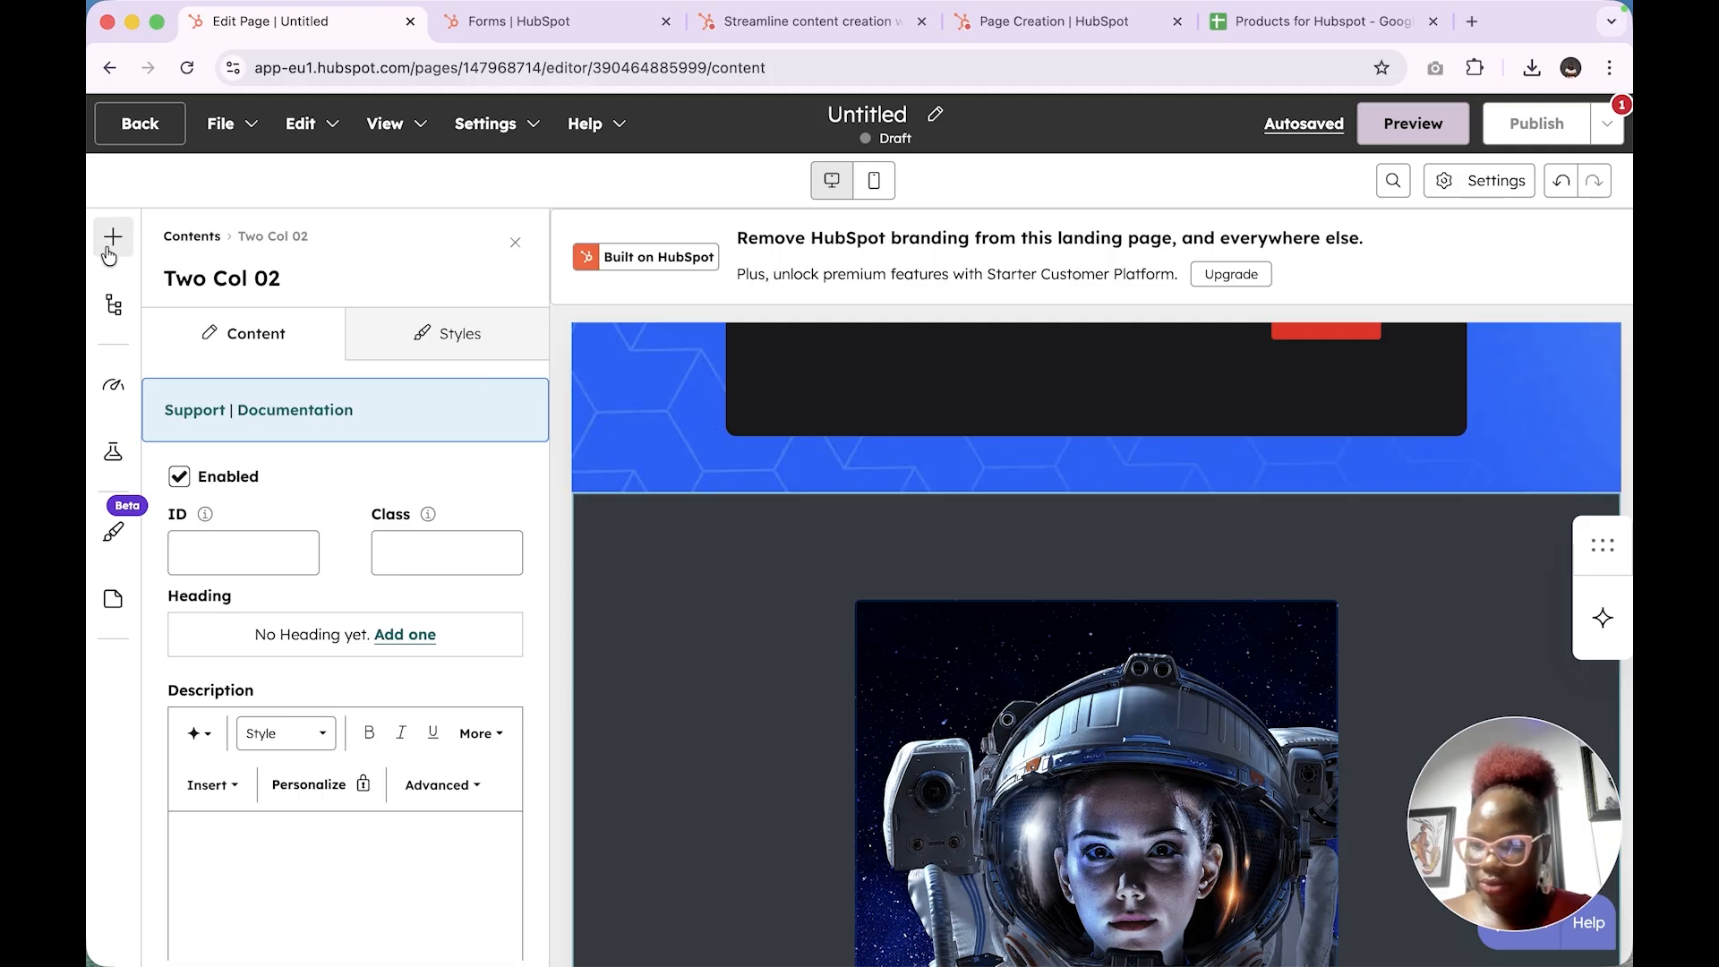
click(190, 236)
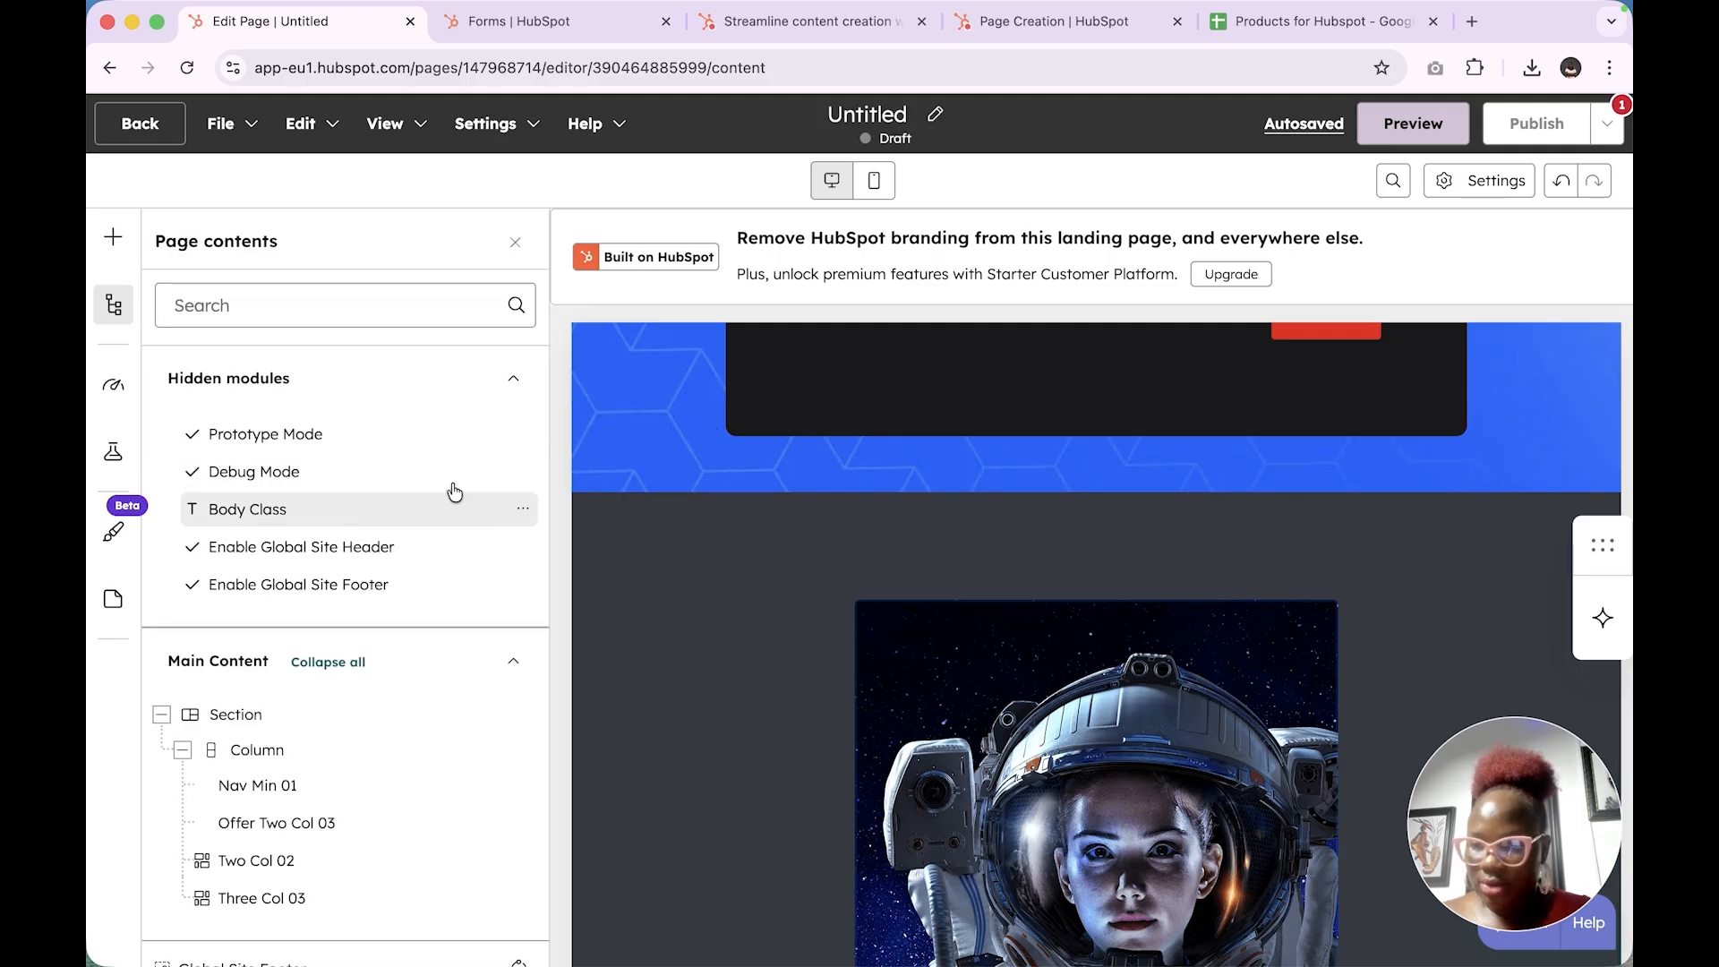
click(802, 552)
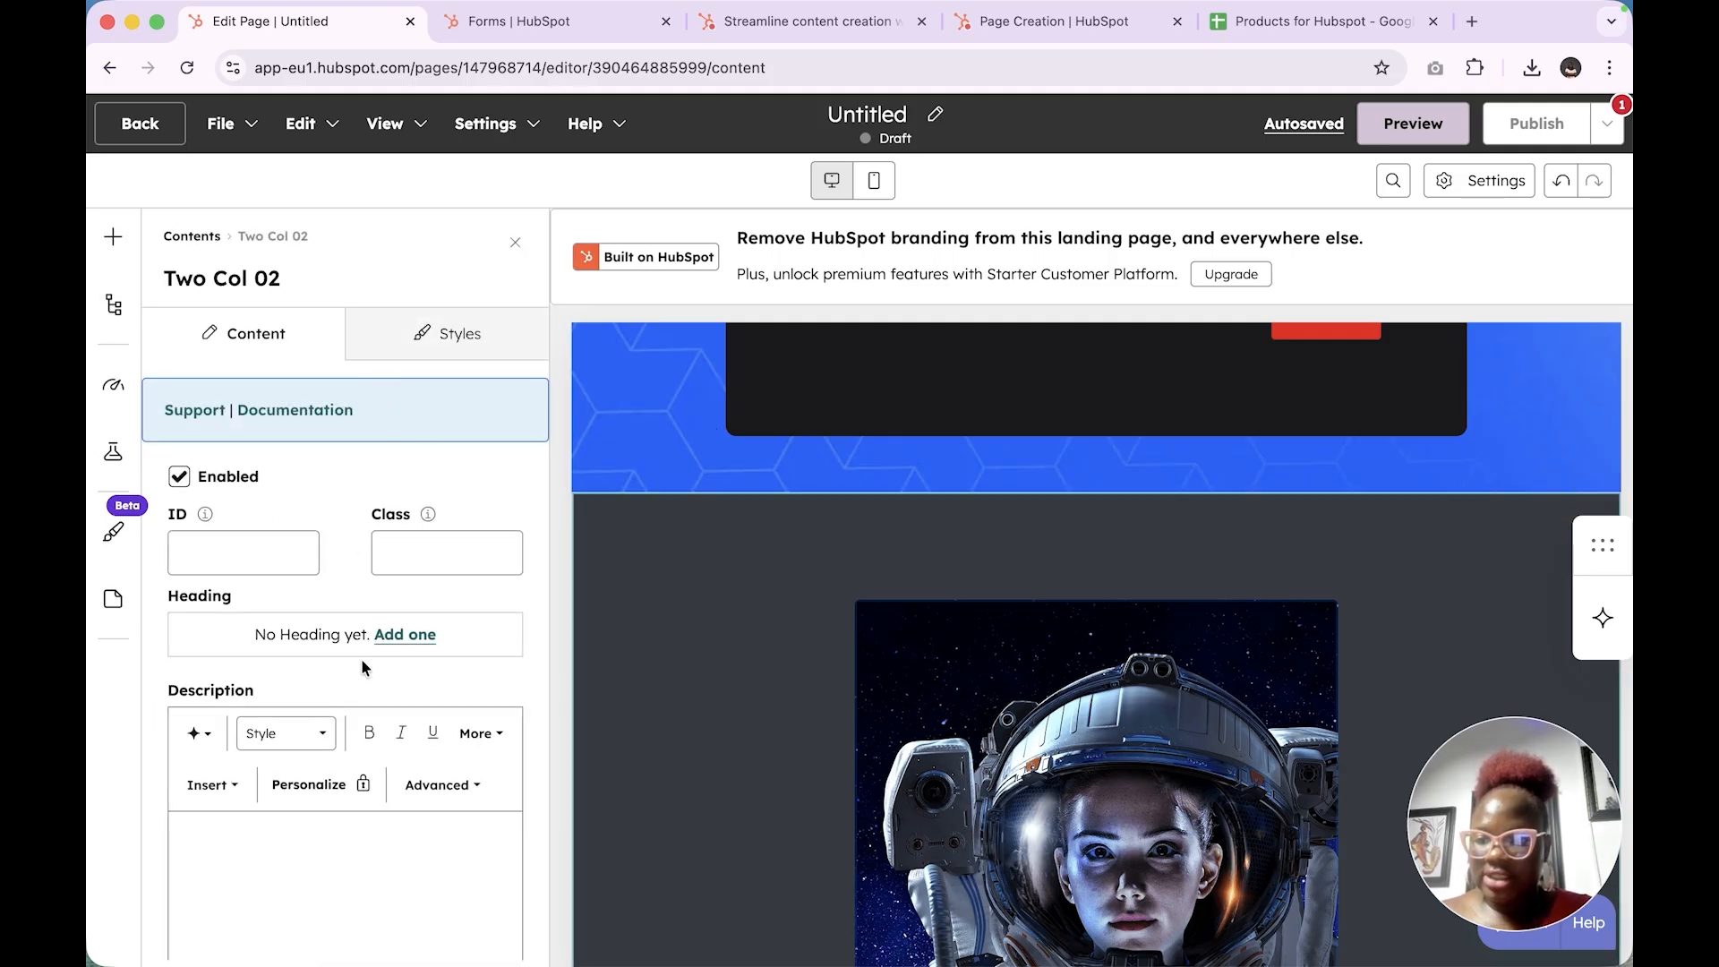
Open Column 1 of the Two Col 02 module and look through its media, image and heading settings
scroll(364, 627, down, 10)
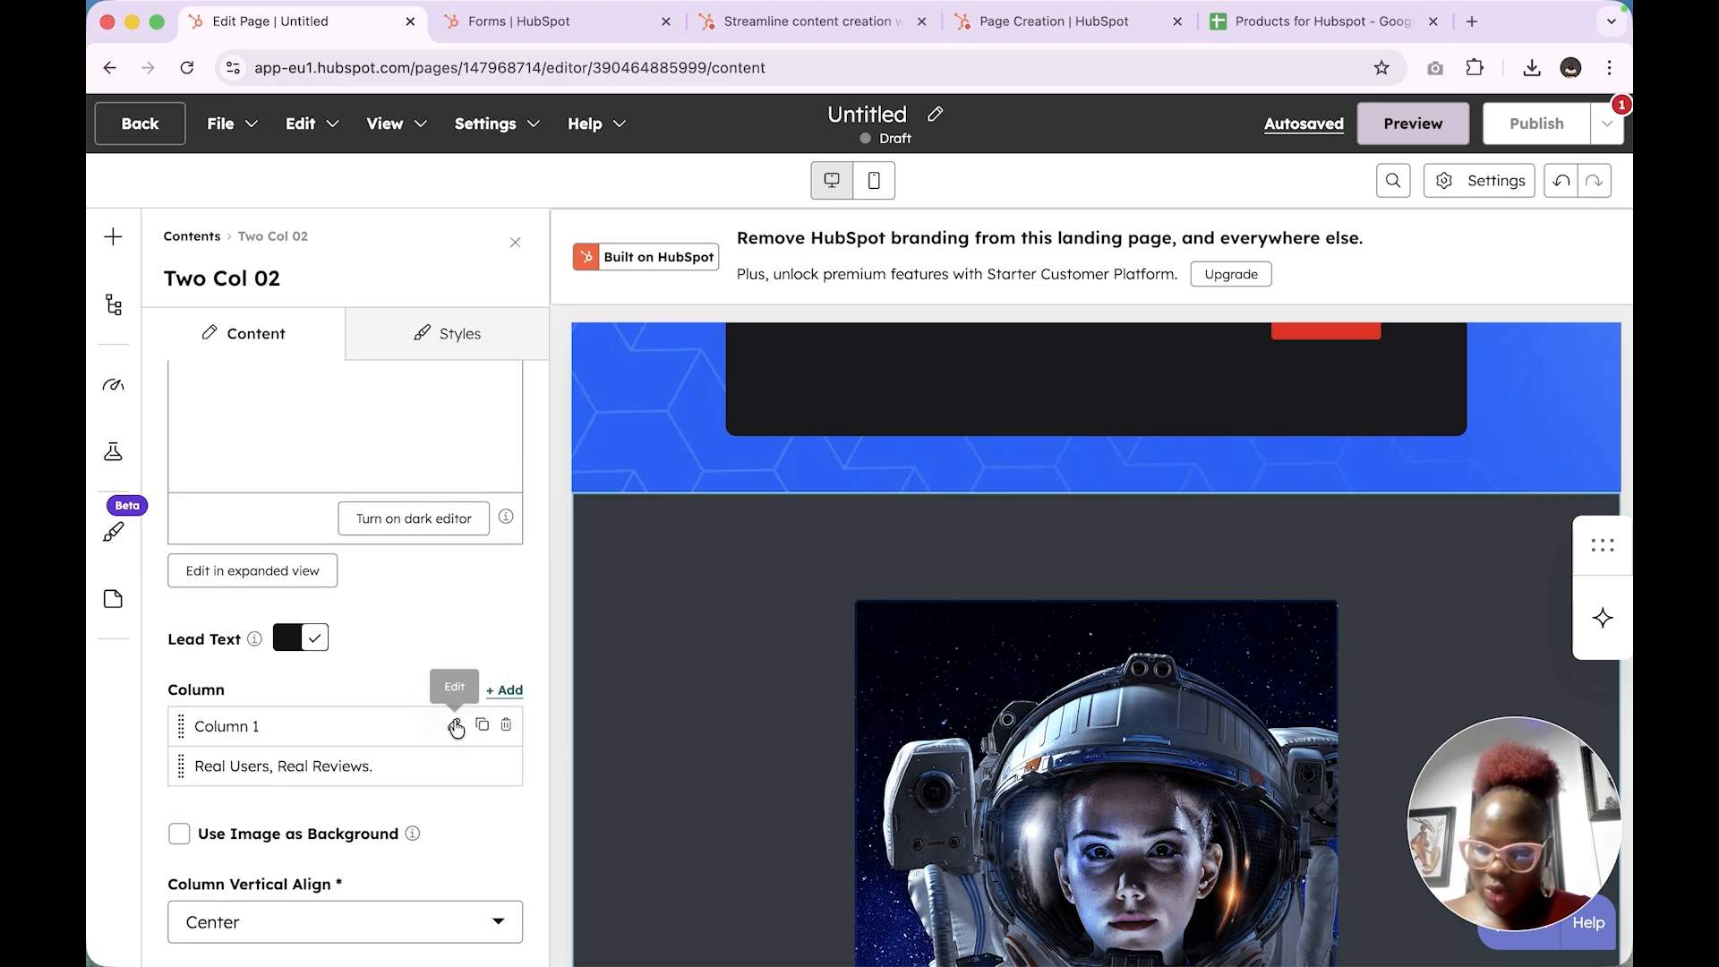
click(453, 723)
scroll(430, 649, down, 3)
scroll(429, 652, down, 5)
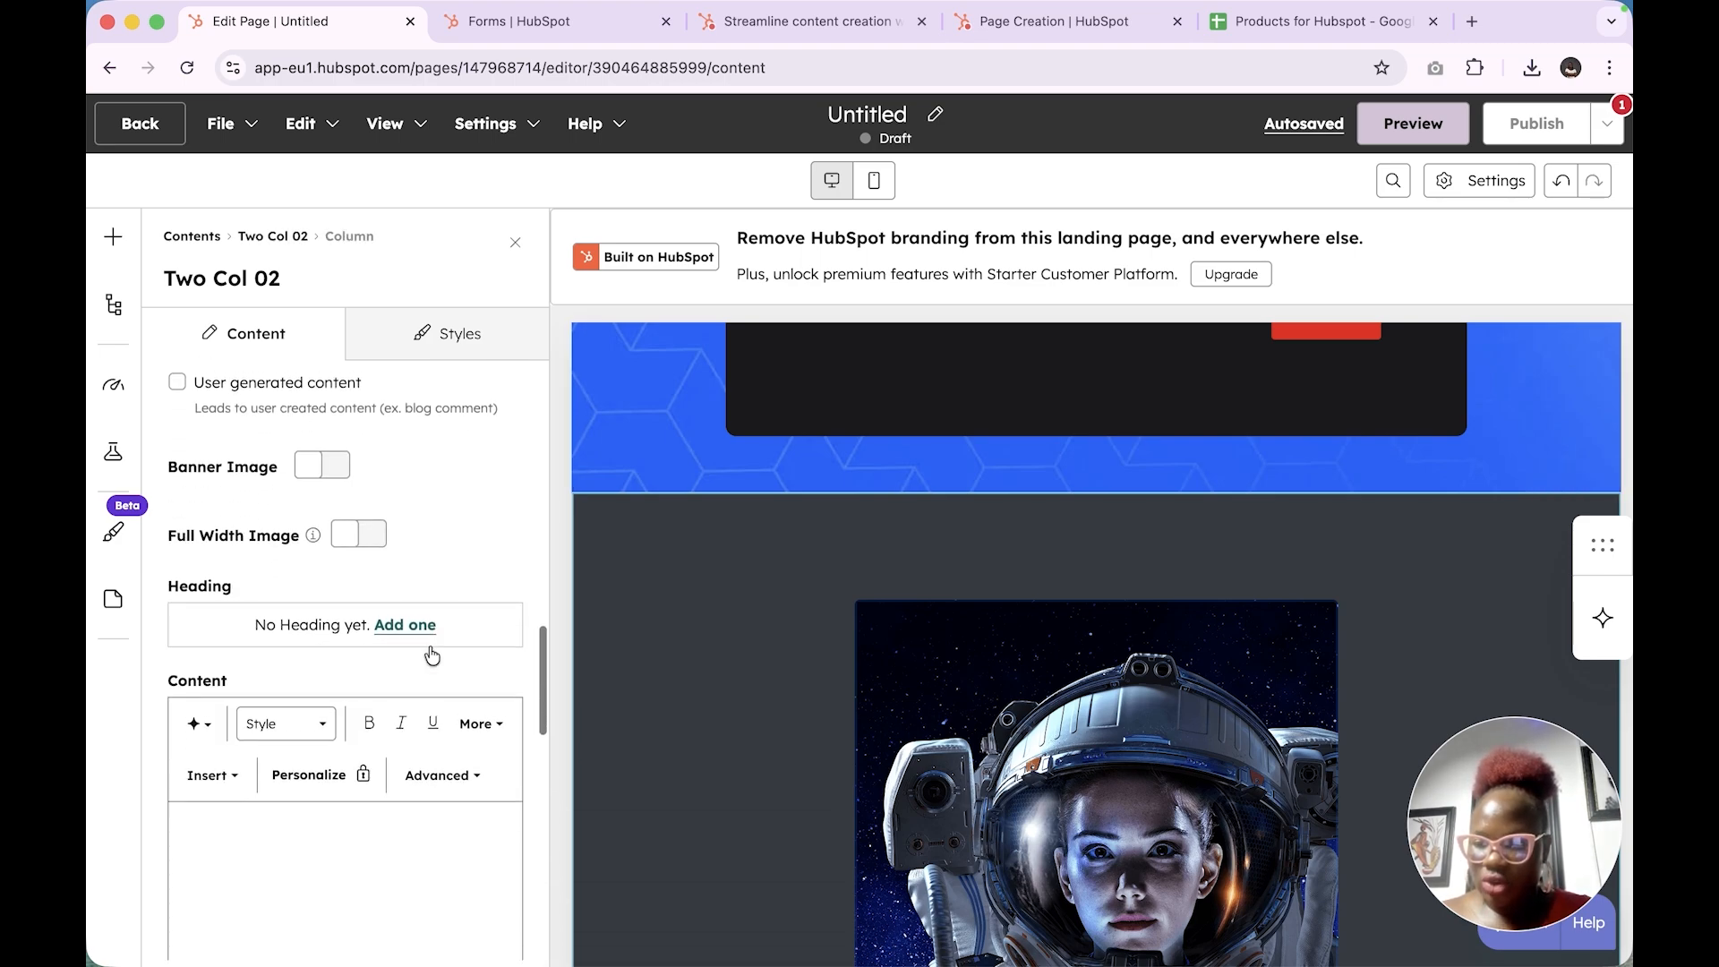
scroll(430, 652, up, 15)
scroll(427, 644, down, 1)
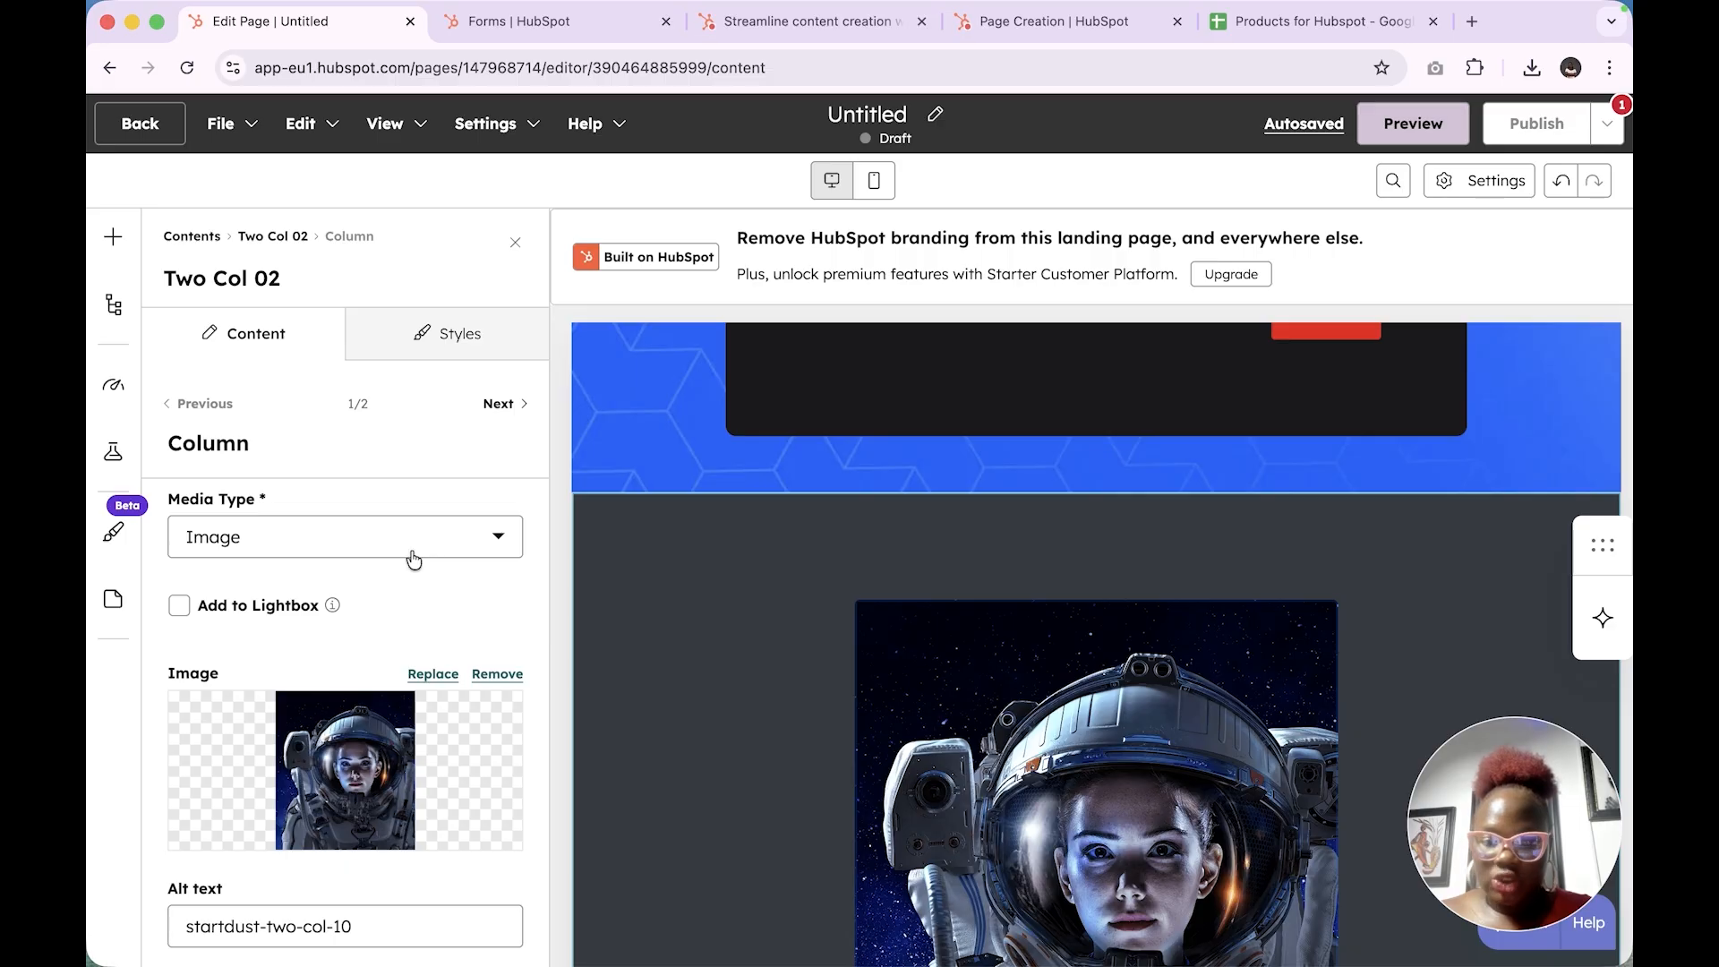
click(273, 237)
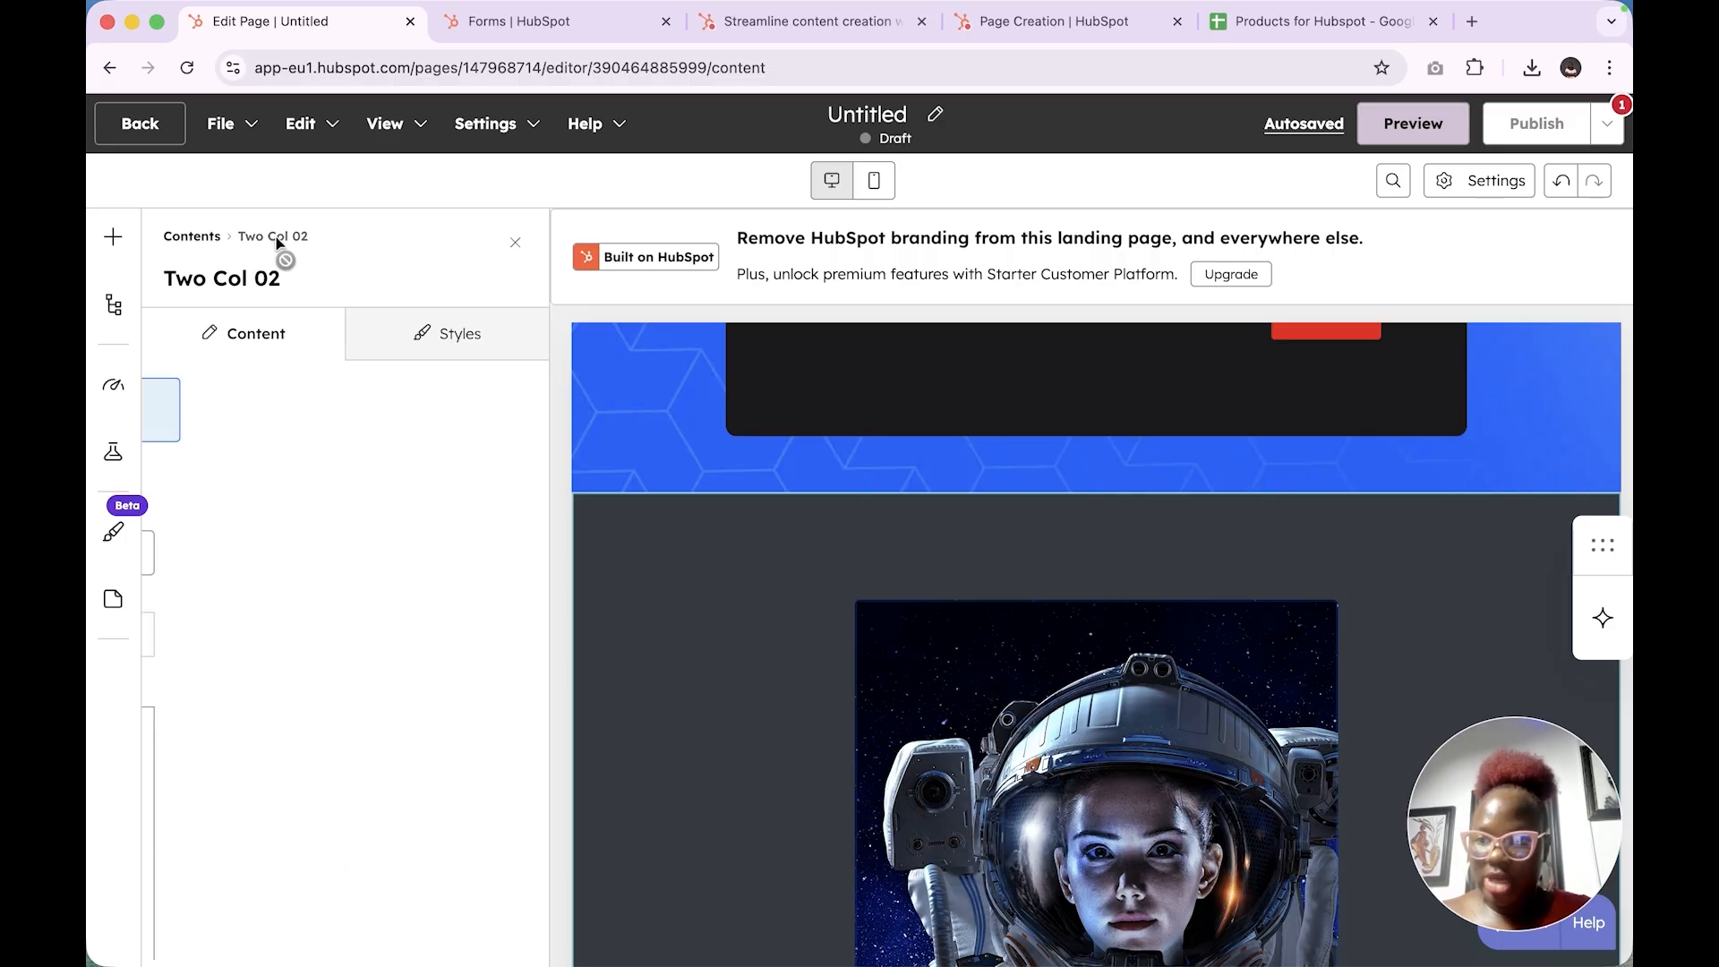
Open the "Real Users, Real Reviews." column and review its headings, testimonial content, CTA buttons, text and column size settings
scroll(410, 681, down, 5)
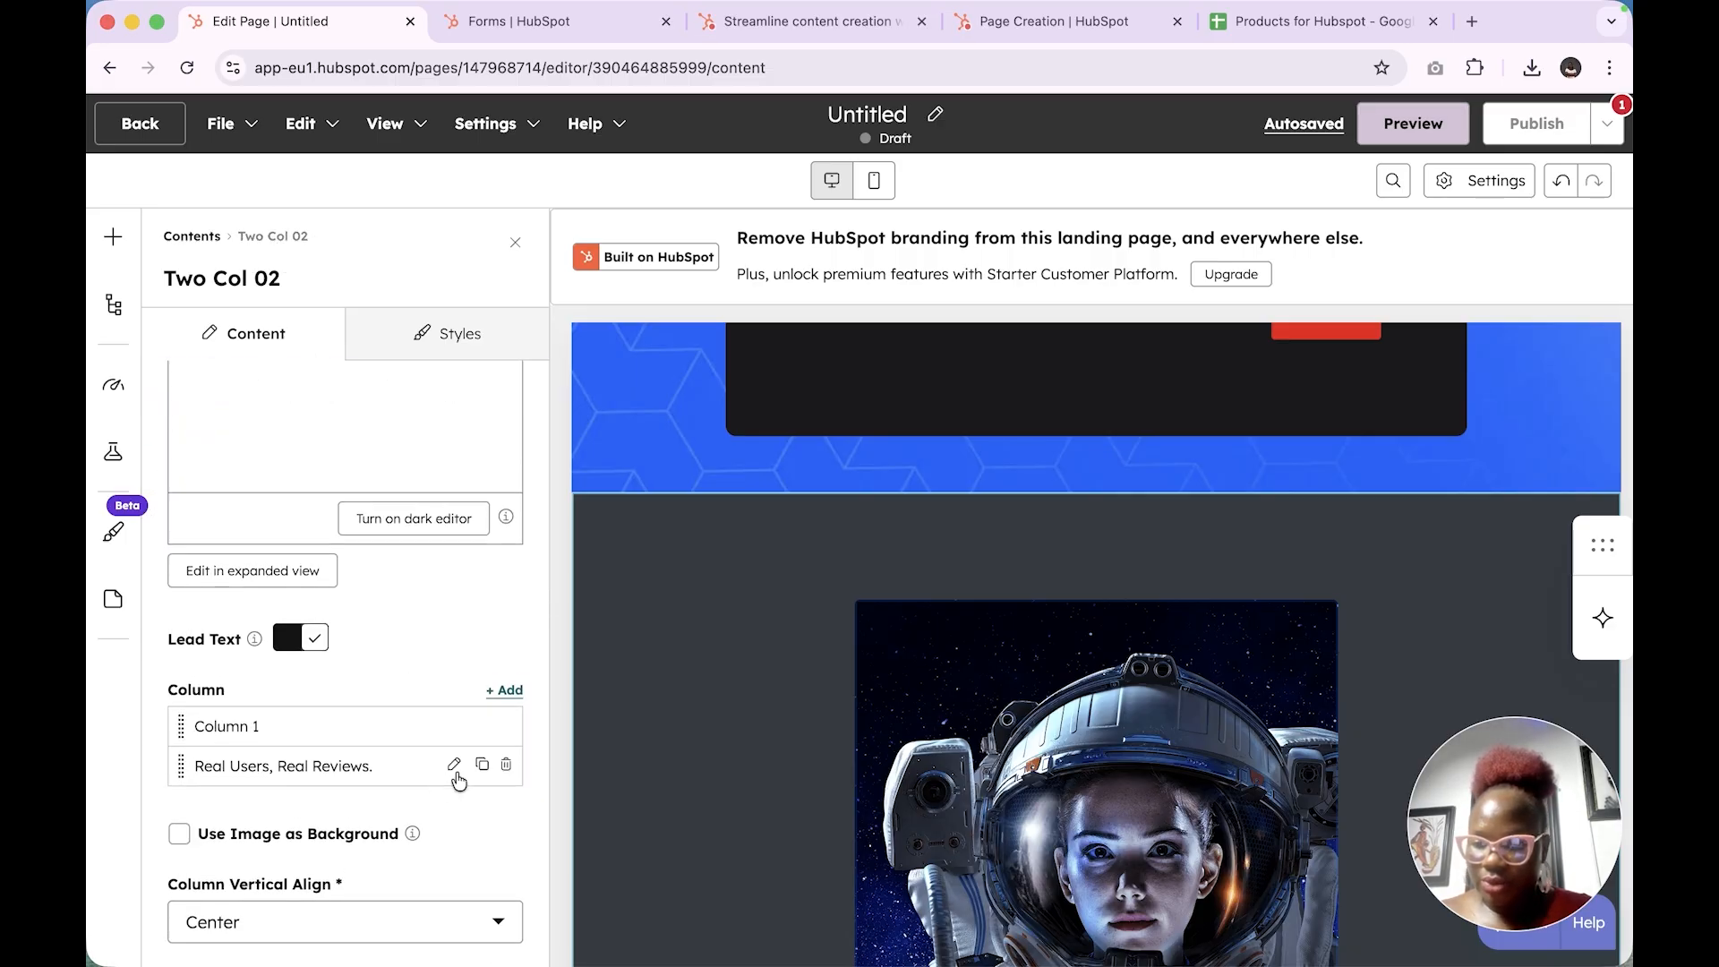
click(453, 771)
scroll(453, 775, up, 8)
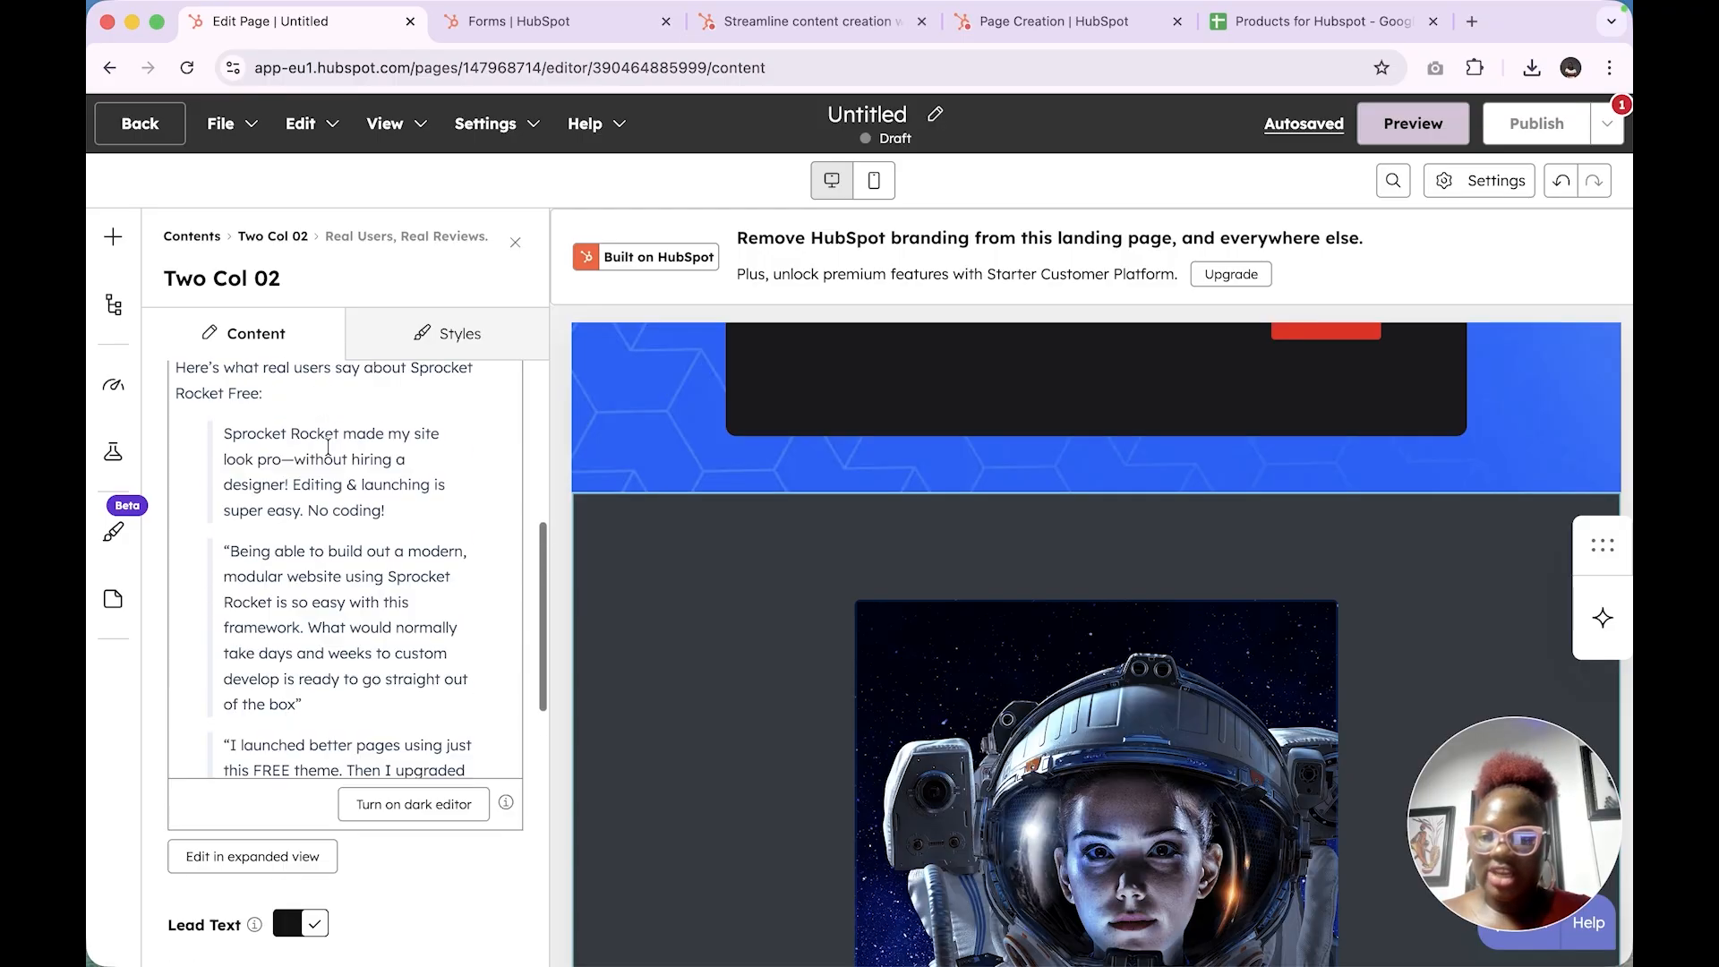
scroll(962, 734, down, 12)
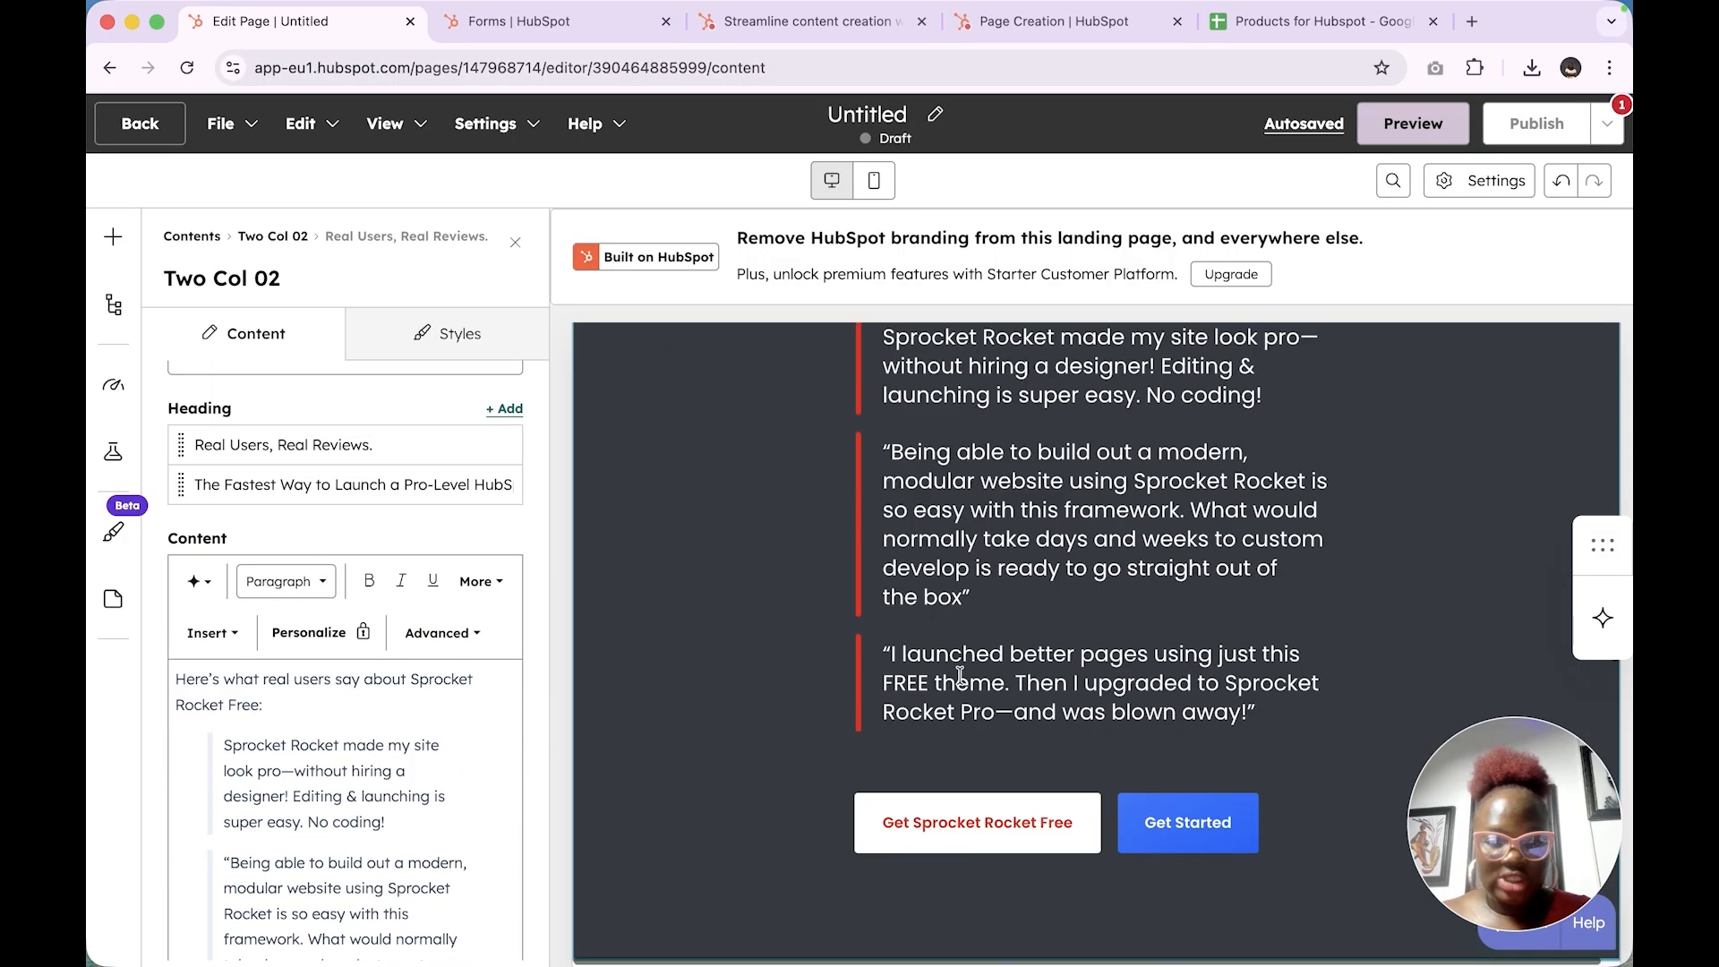
scroll(960, 681, up, 2)
scroll(267, 753, down, 5)
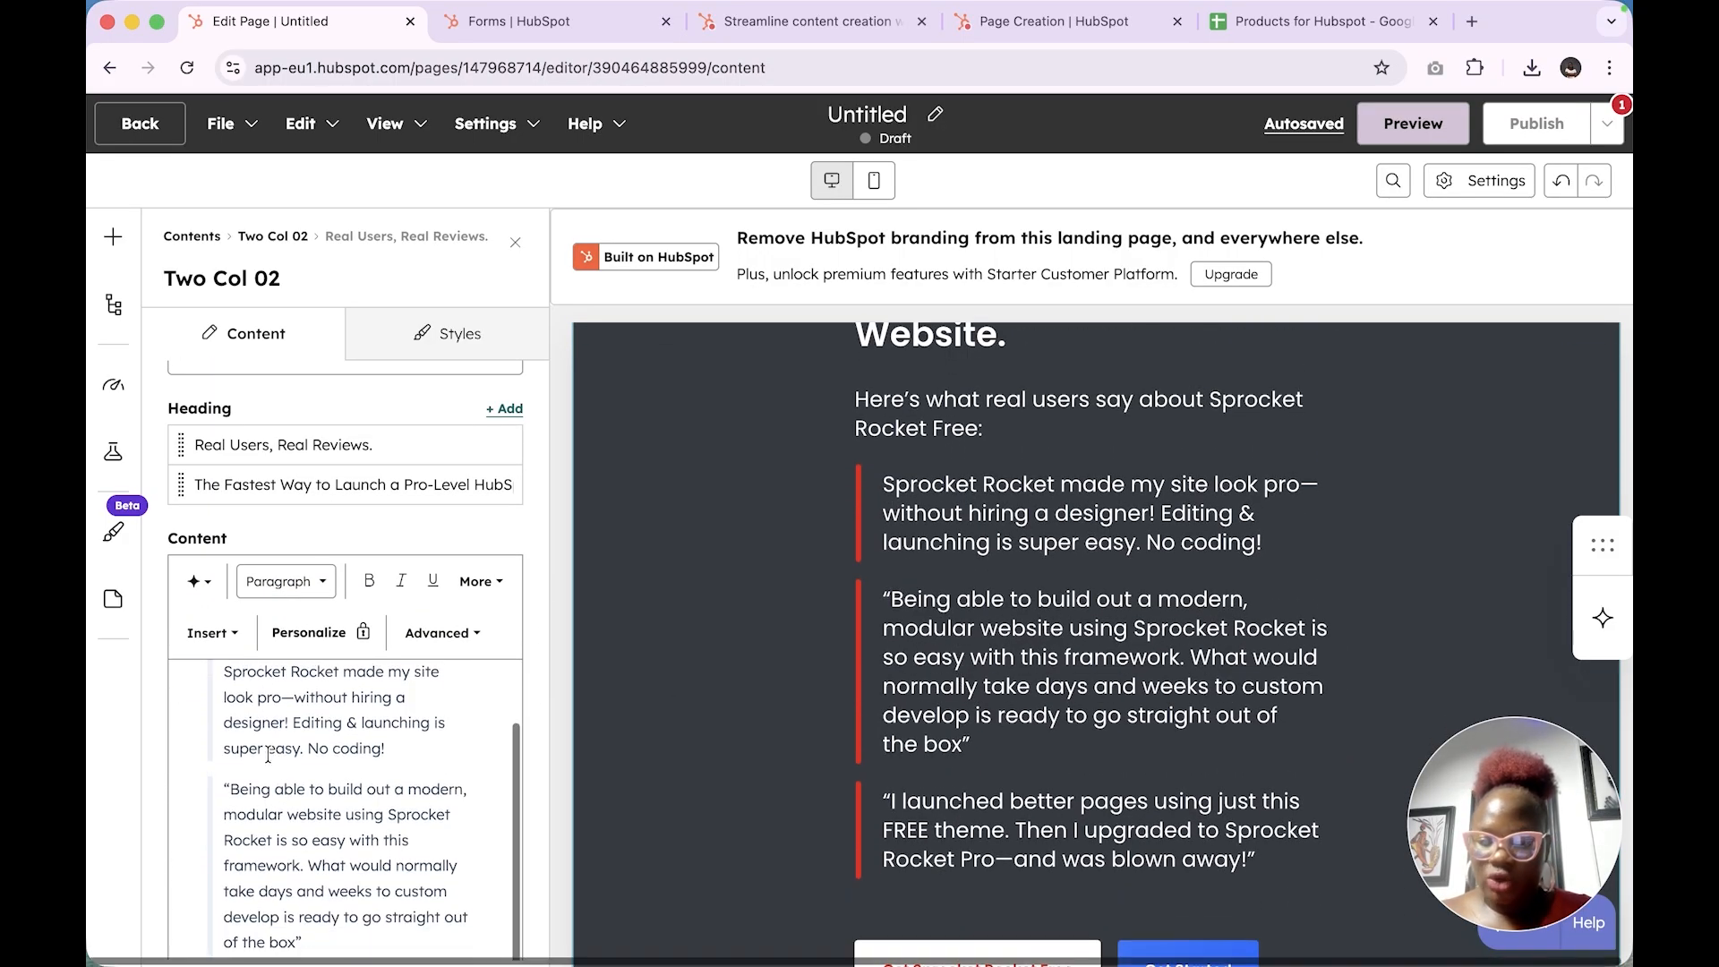
scroll(267, 752, down, 10)
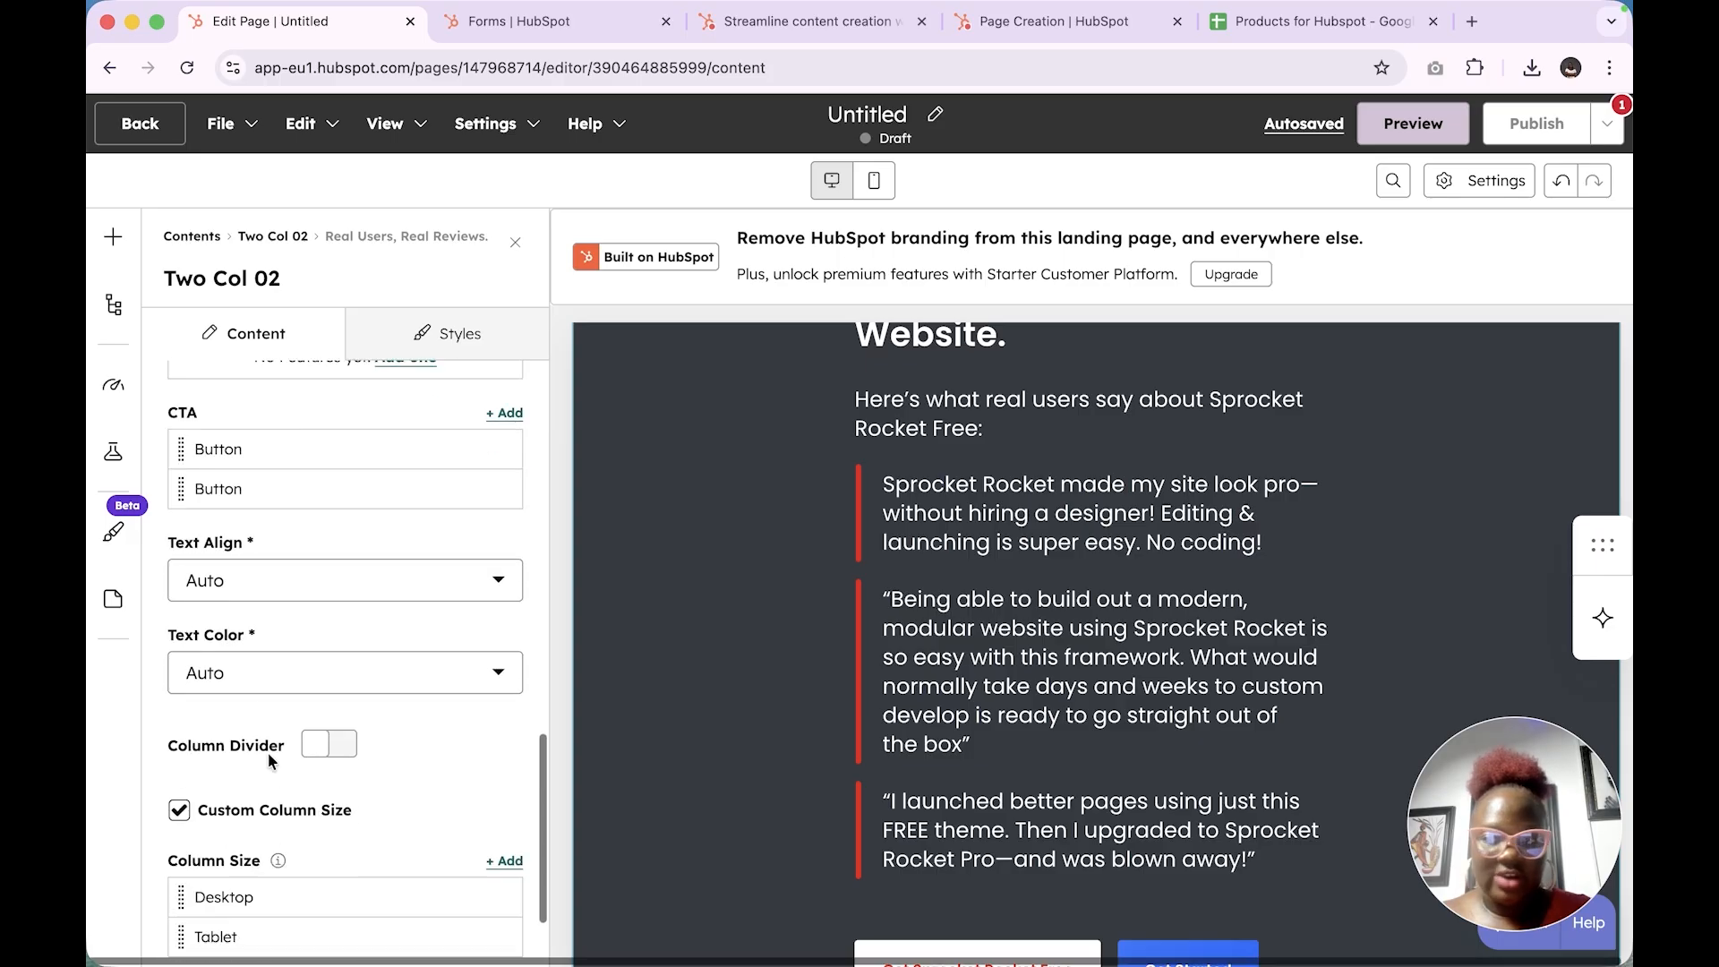
scroll(795, 465, up, 5)
scroll(796, 460, down, 10)
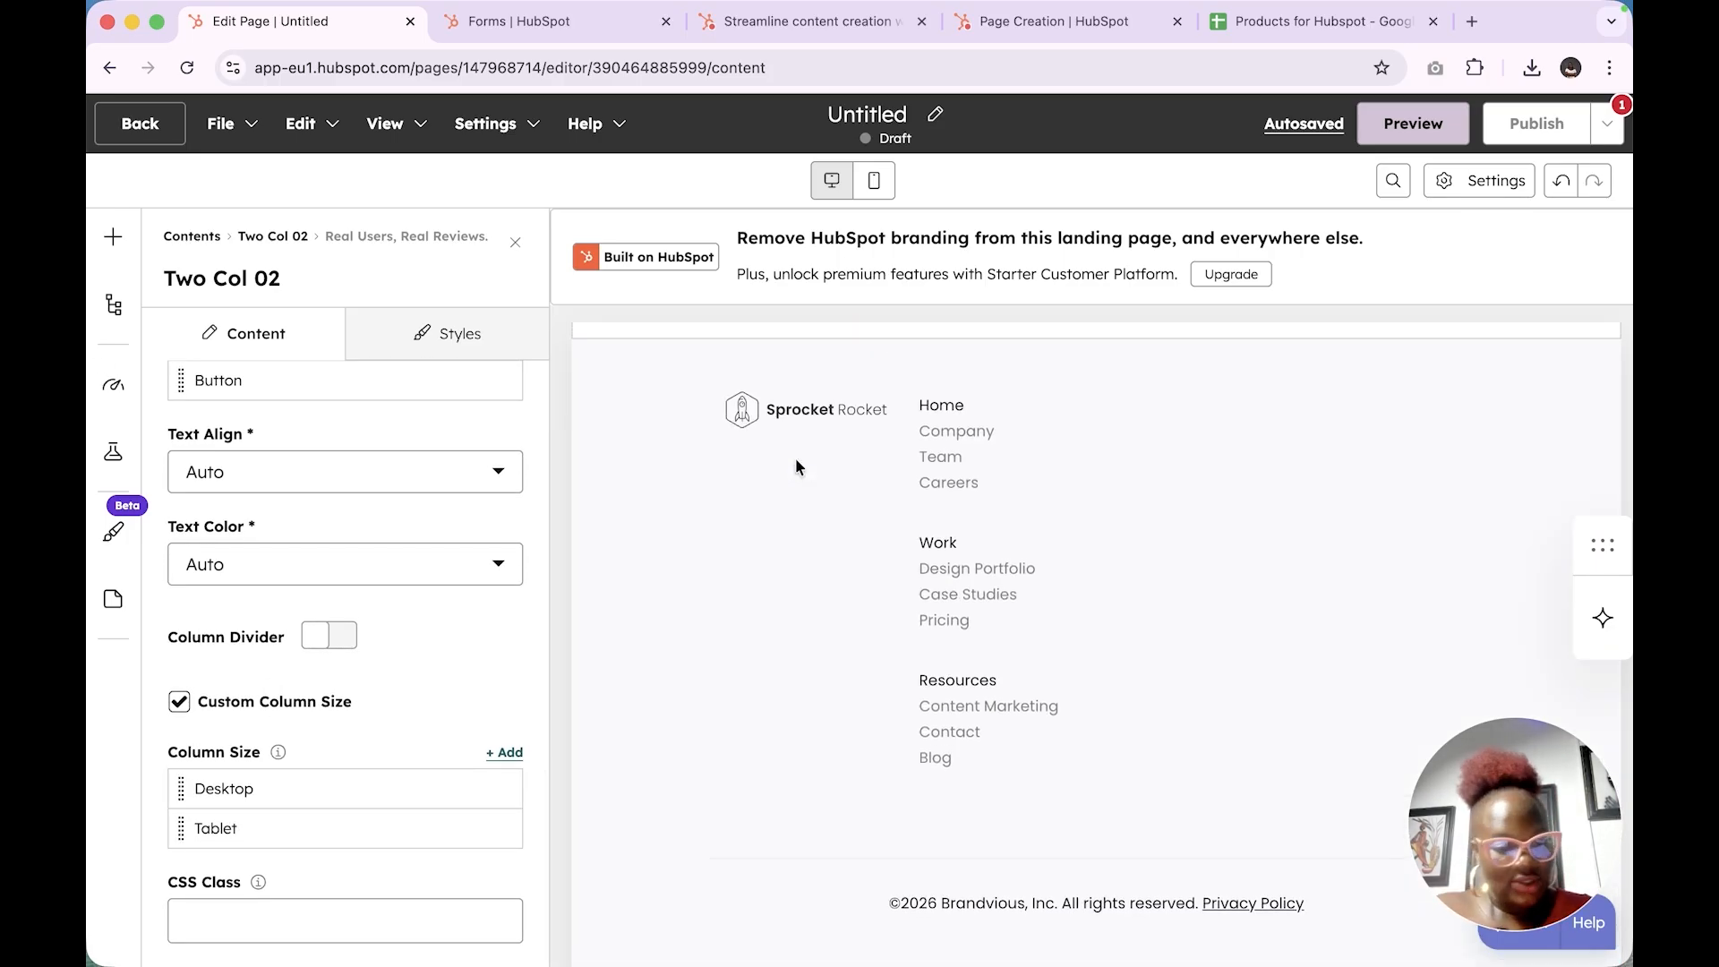
Open the section library for a new section above the footer and look through the theme sections, saved sections, content embeds and blank layouts
scroll(788, 461, up, 3)
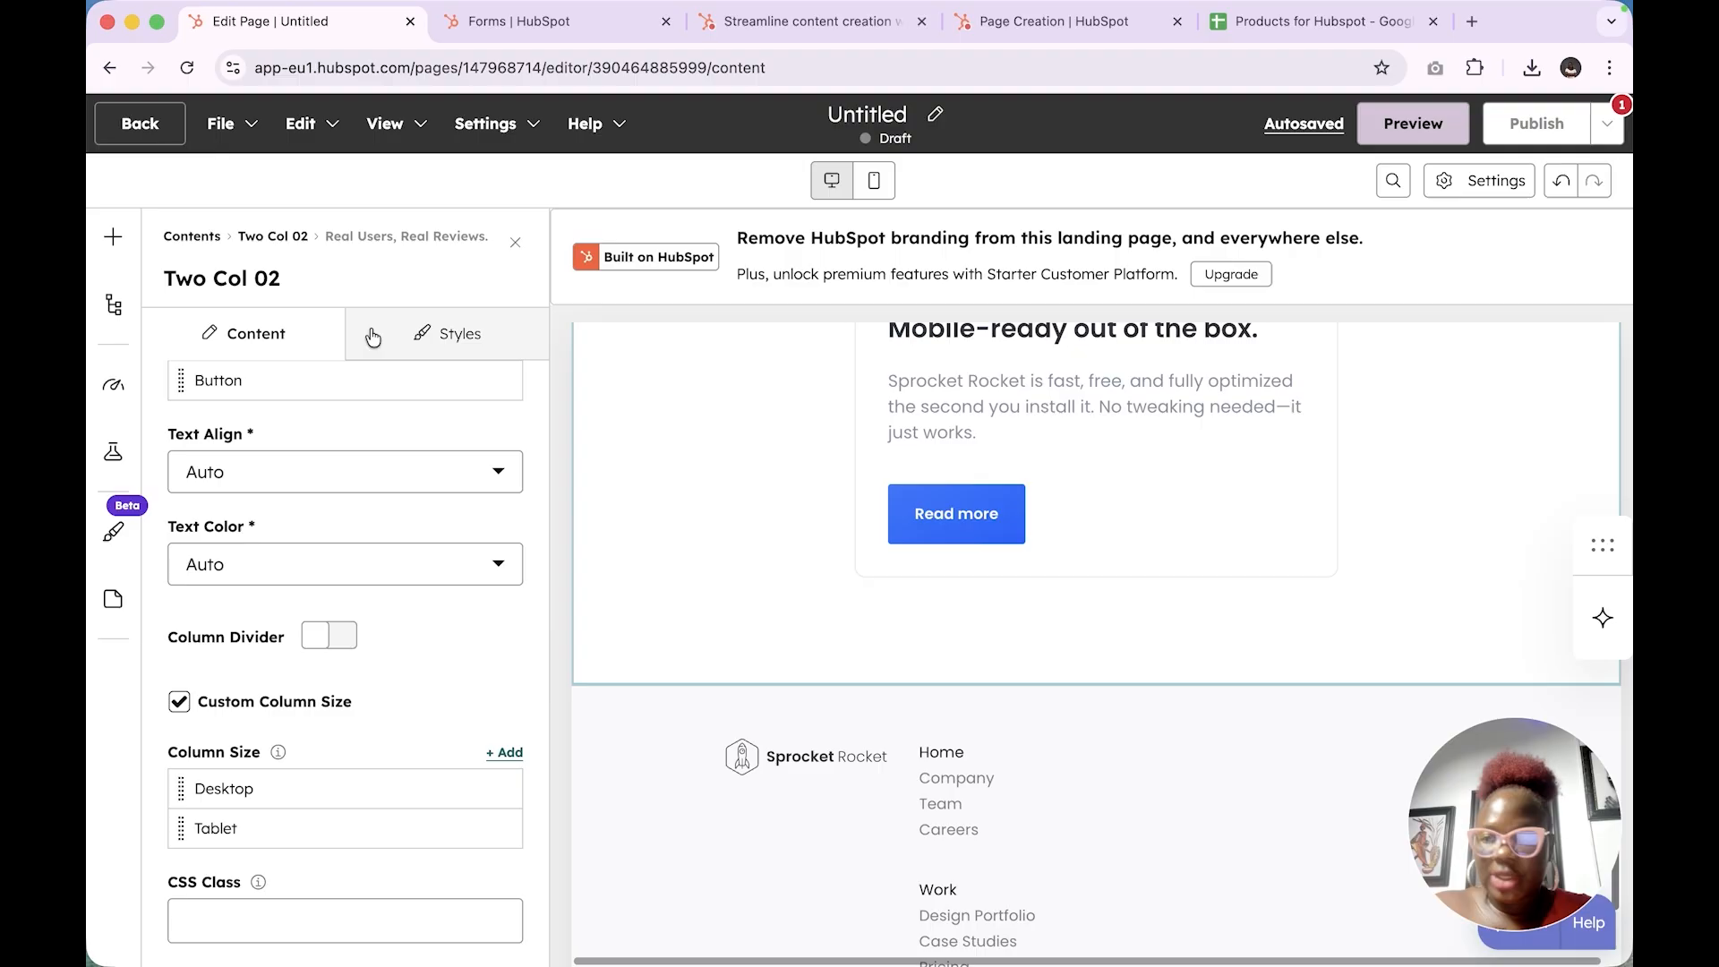
click(110, 241)
scroll(908, 578, down, 4)
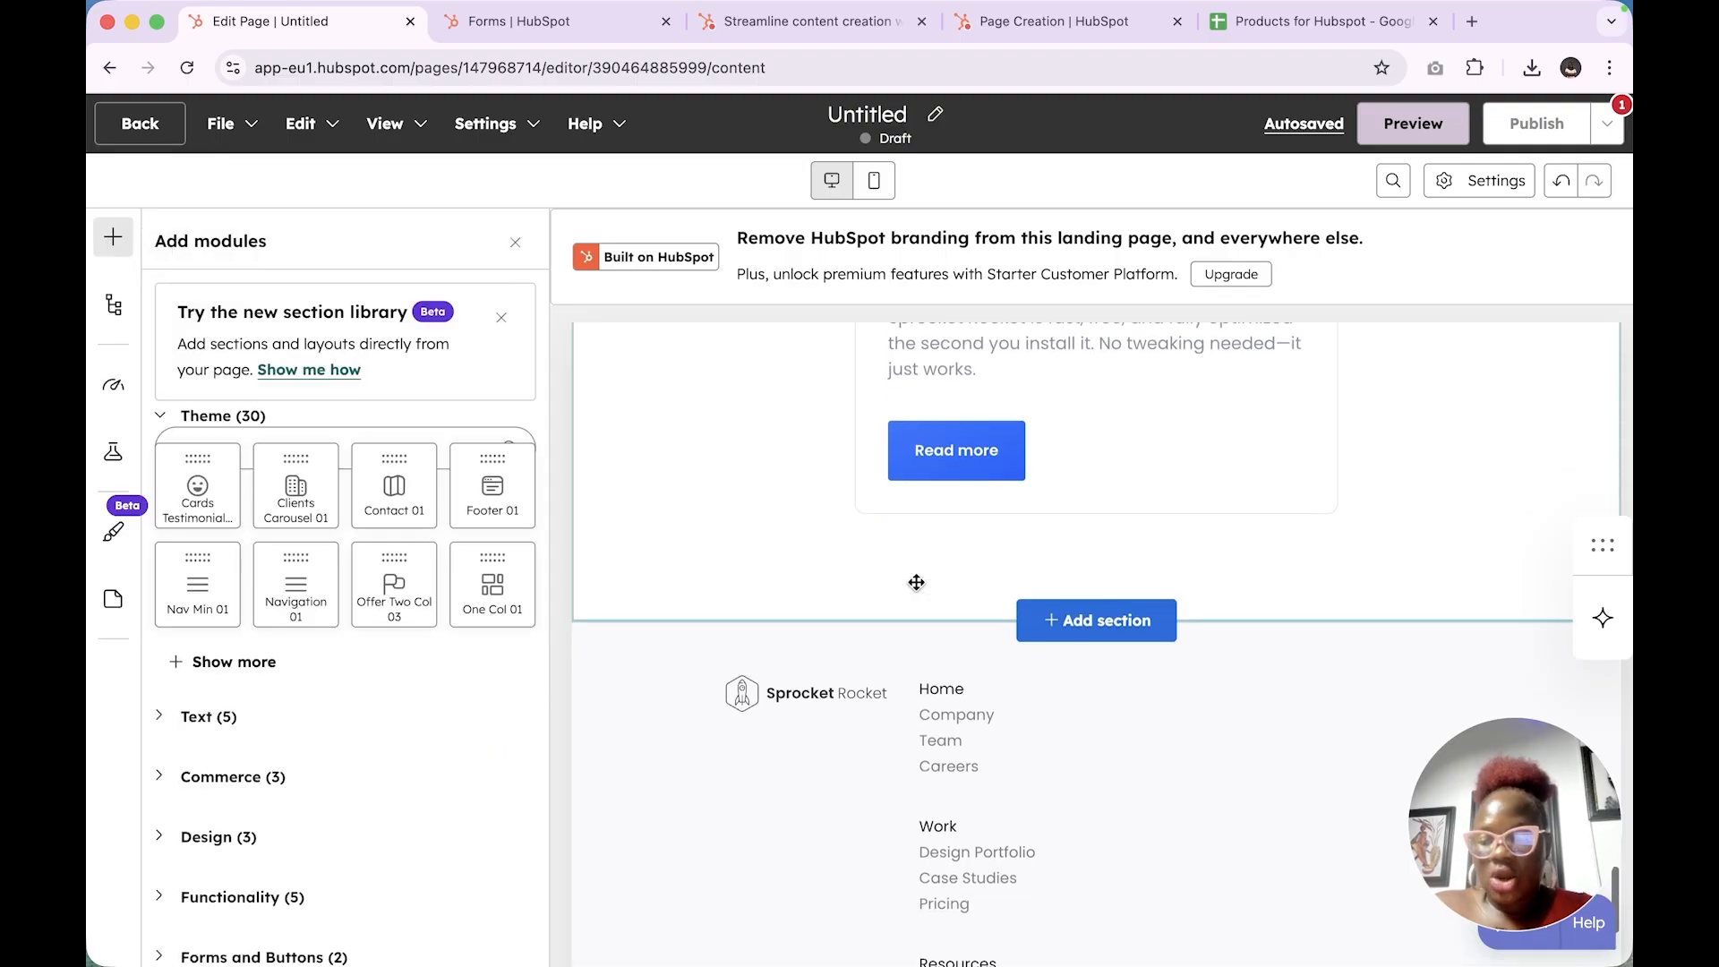
scroll(814, 467, up, 3)
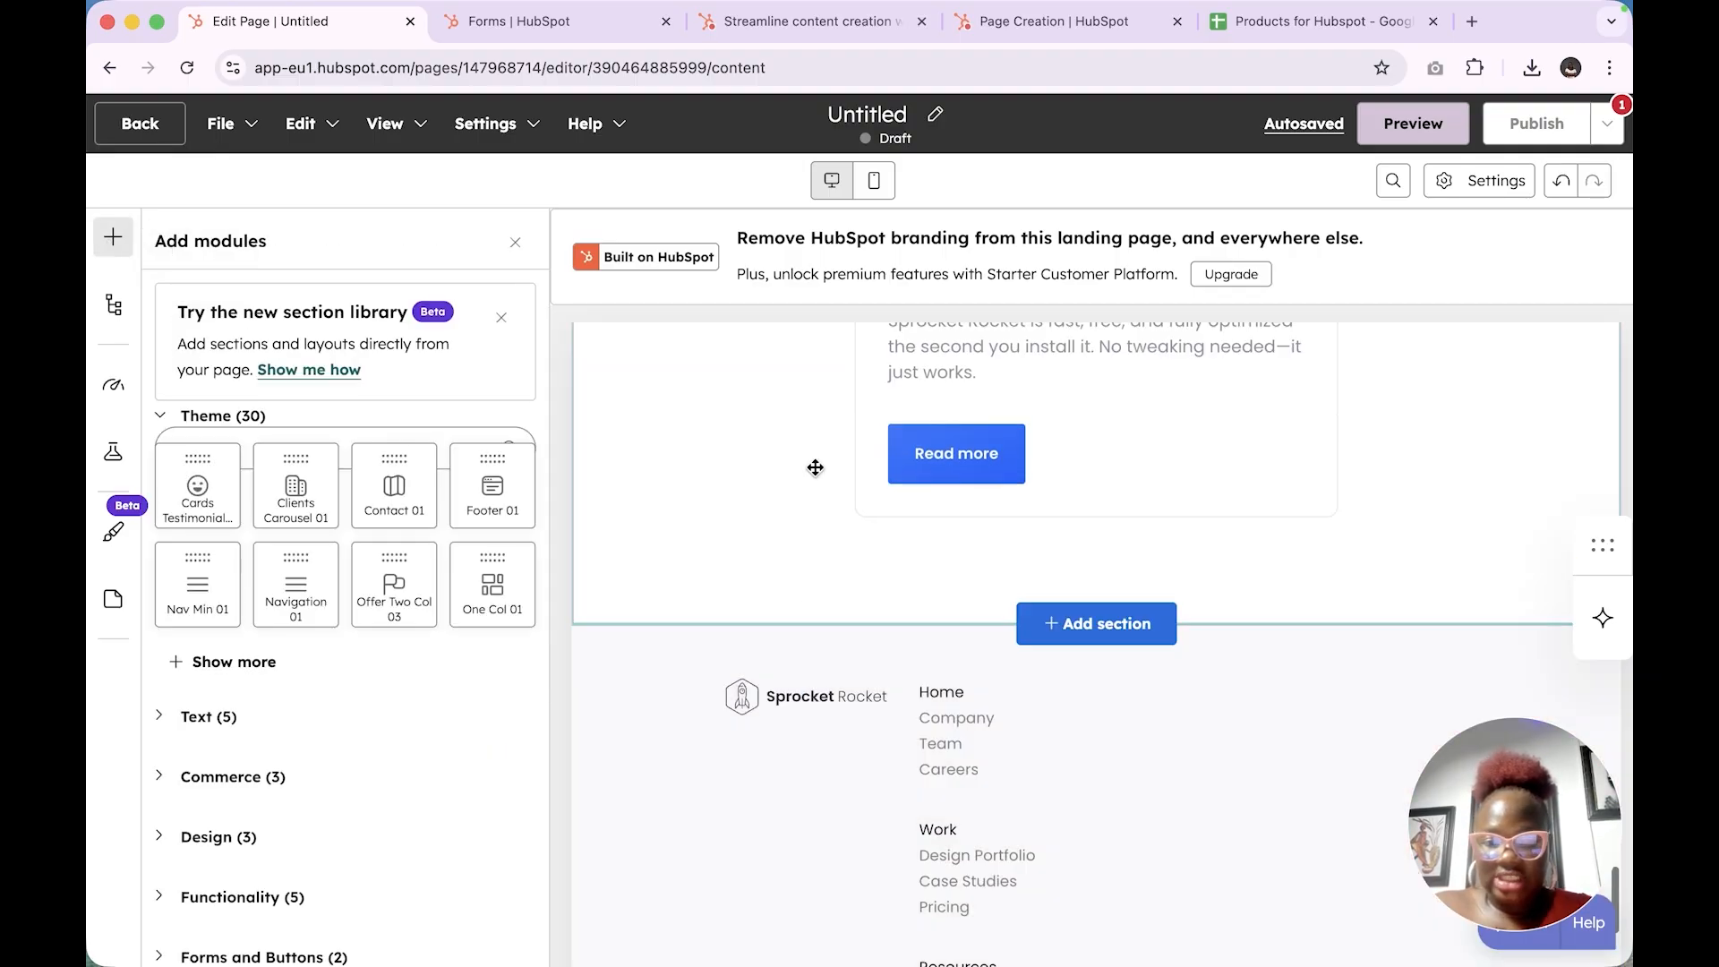
click(1074, 624)
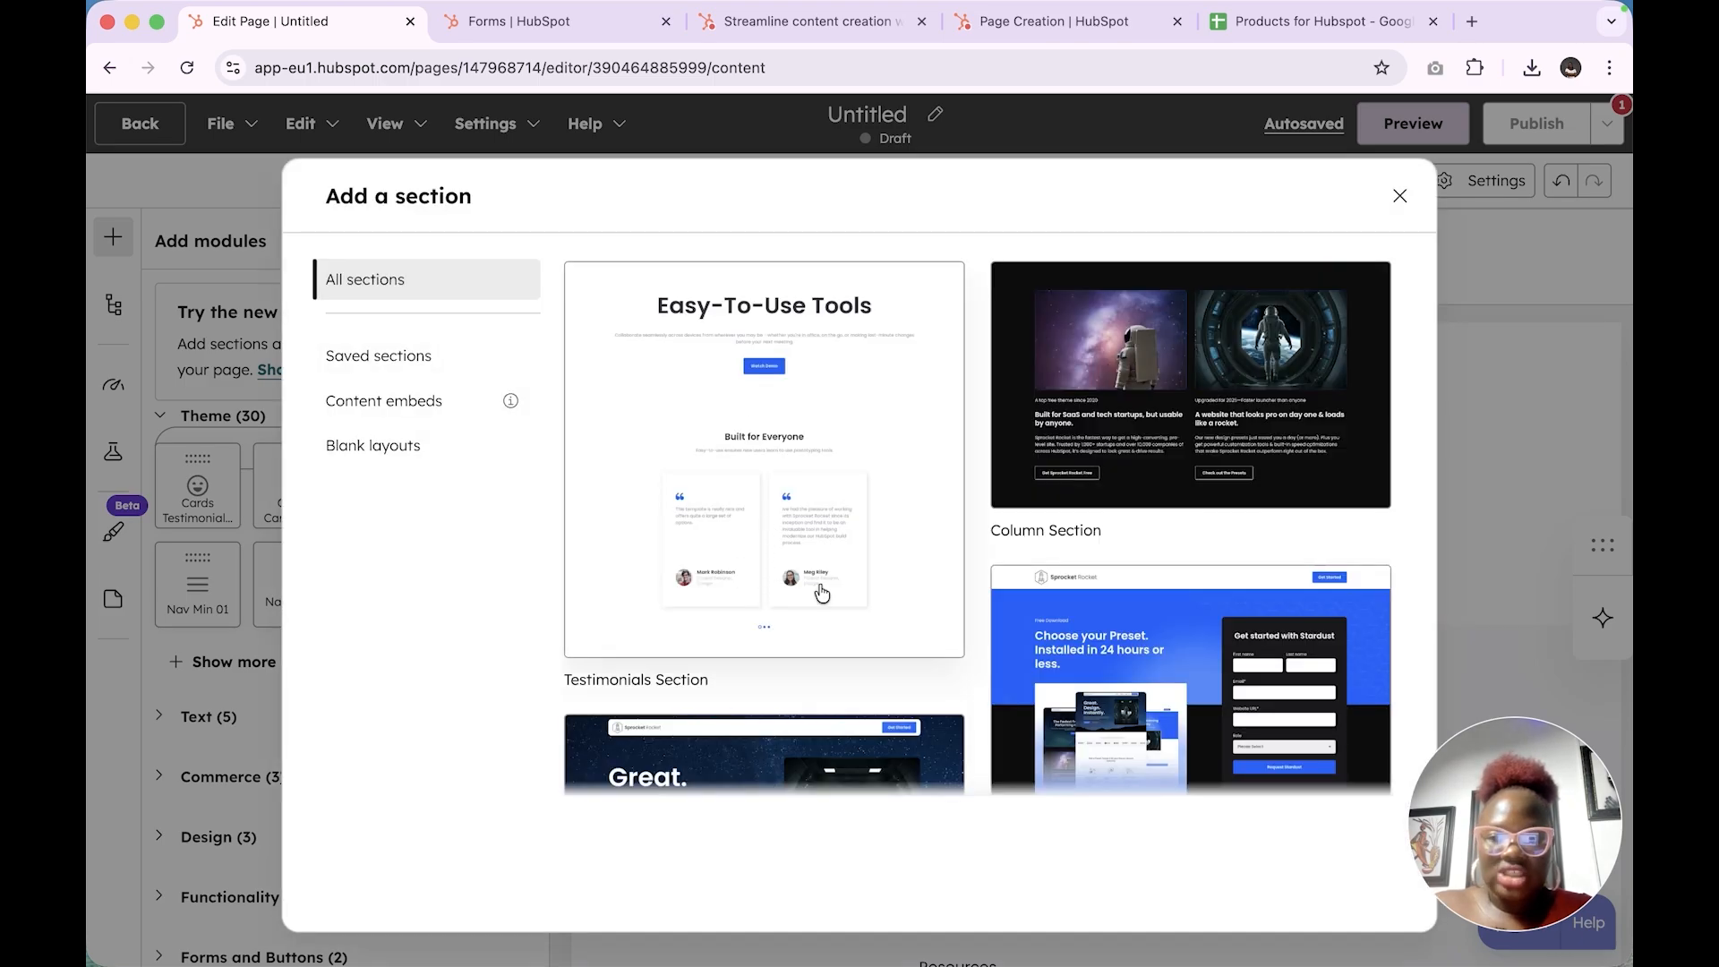
scroll(822, 593, down, 10)
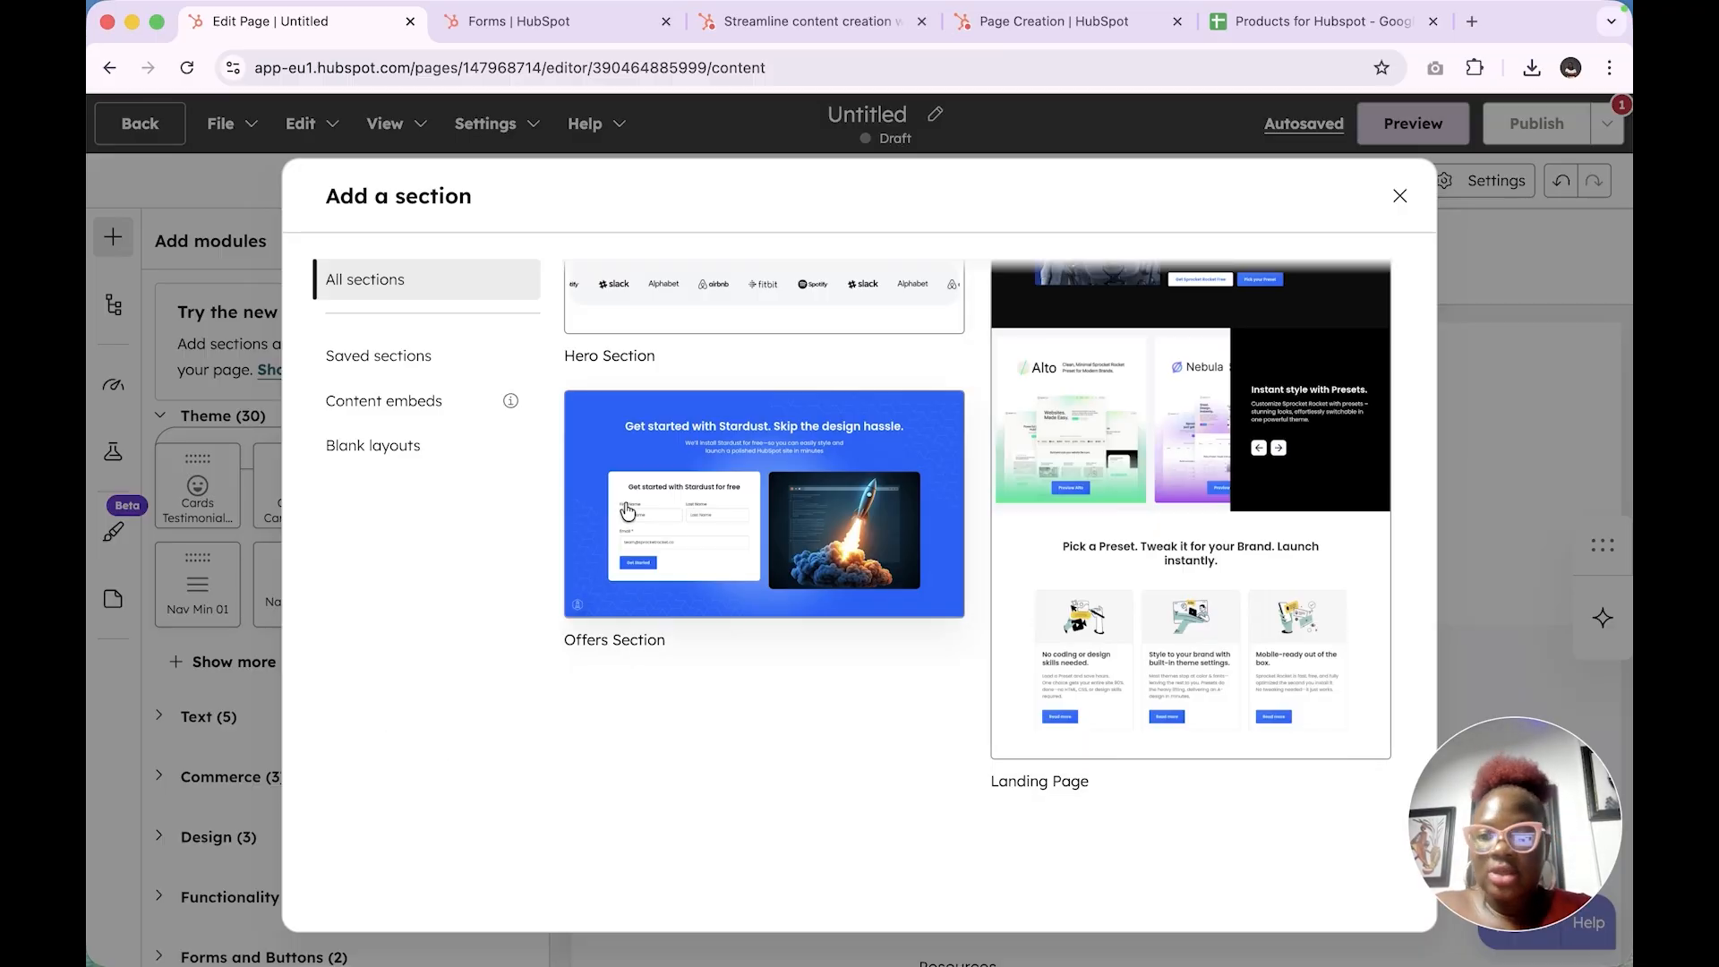
click(373, 374)
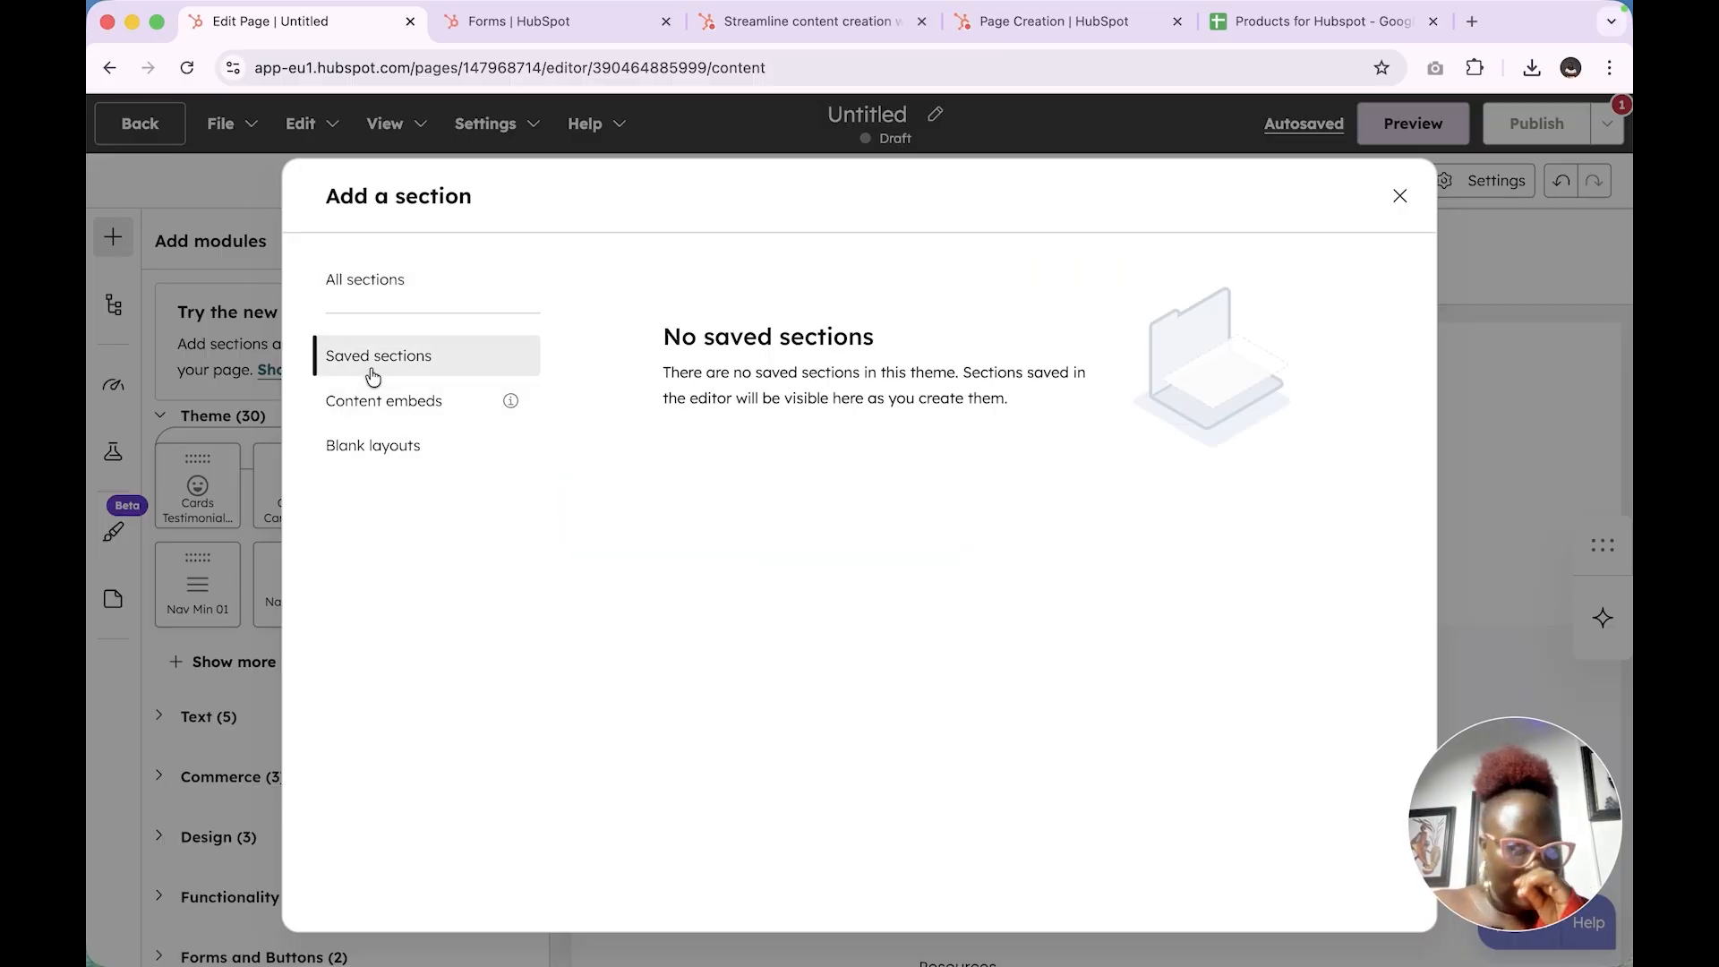
click(419, 422)
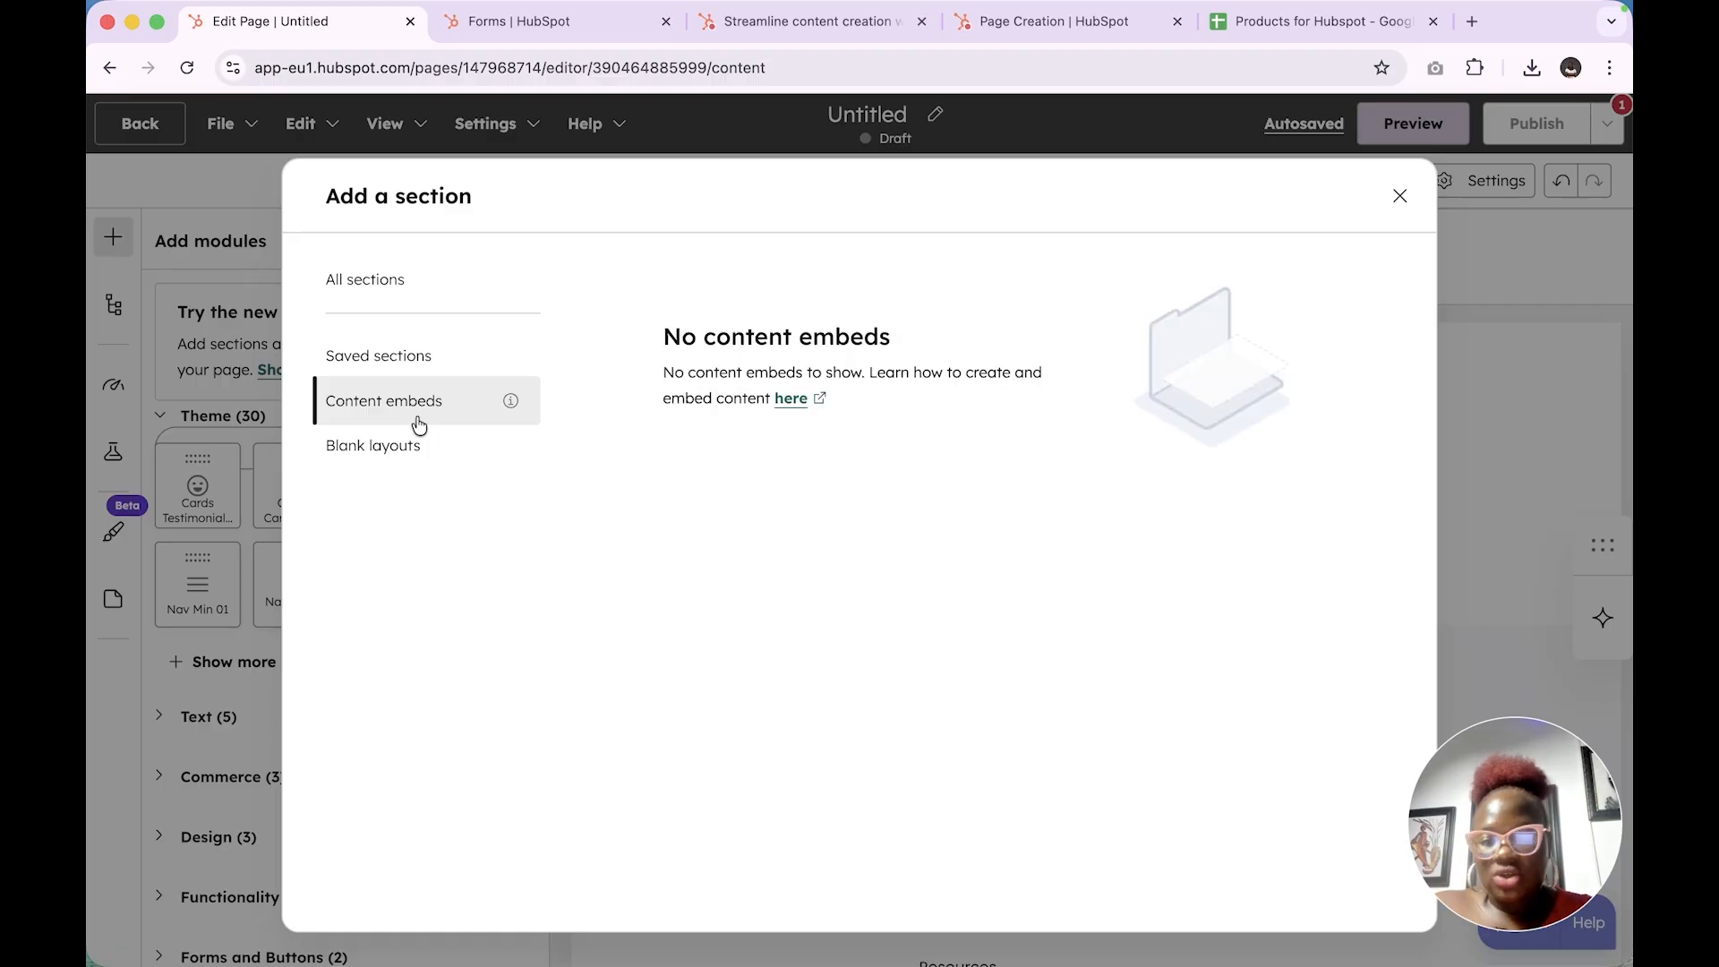
click(415, 465)
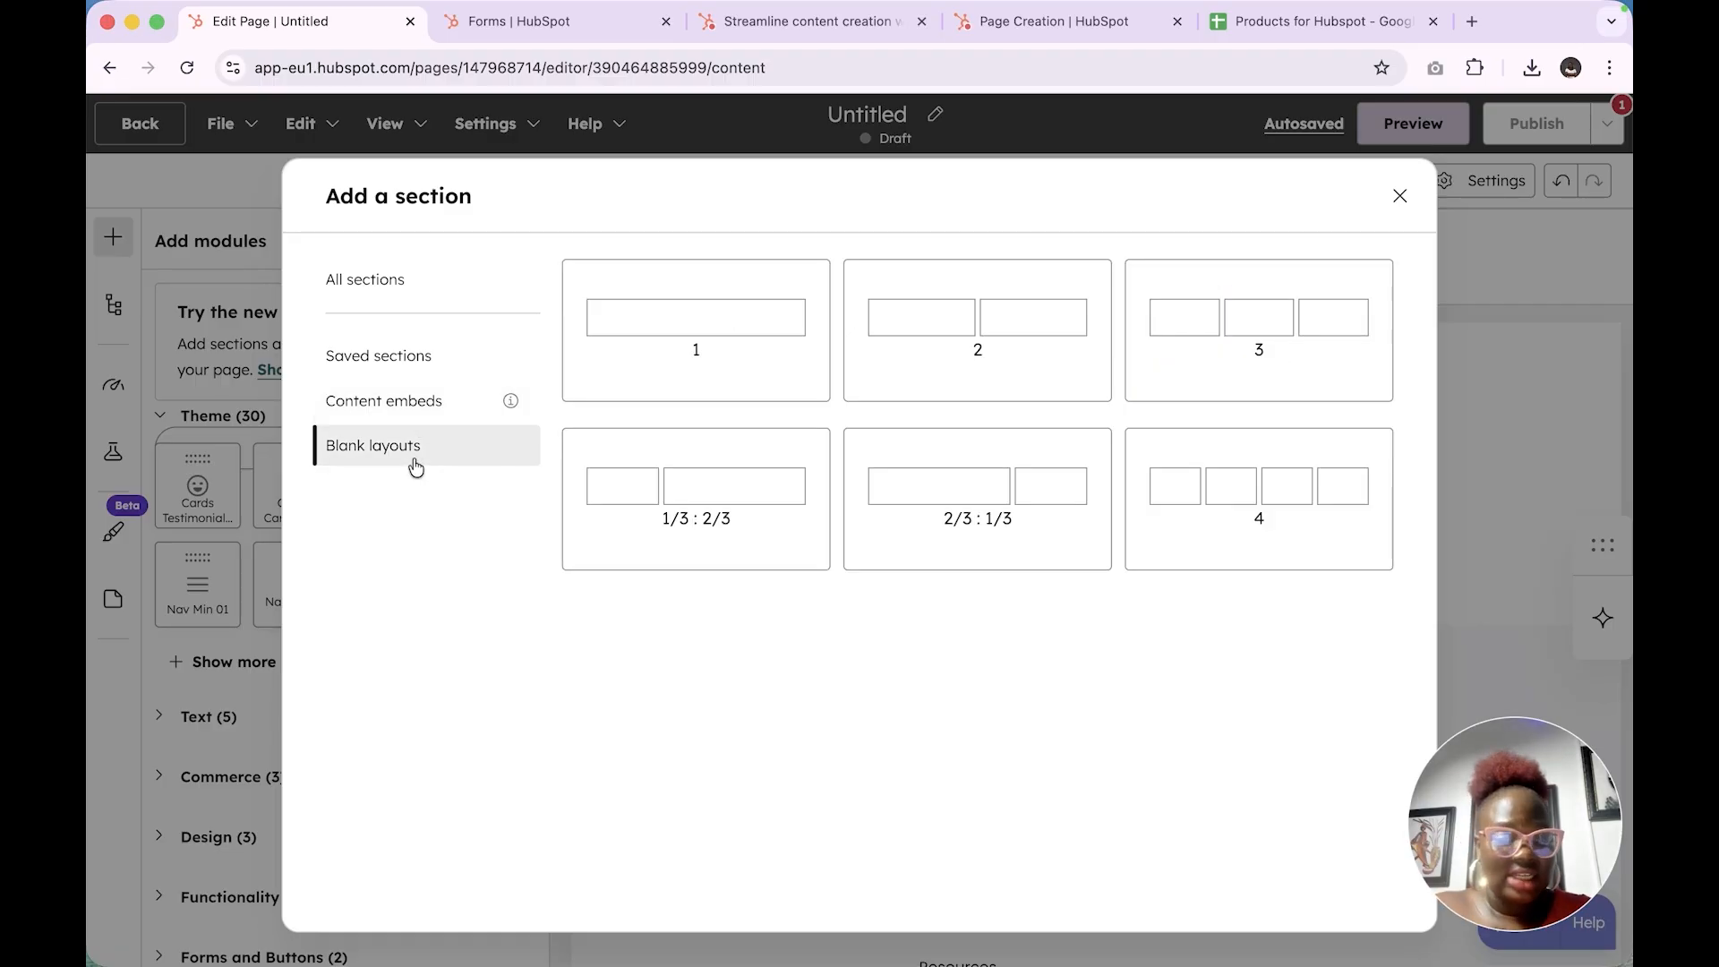
click(370, 361)
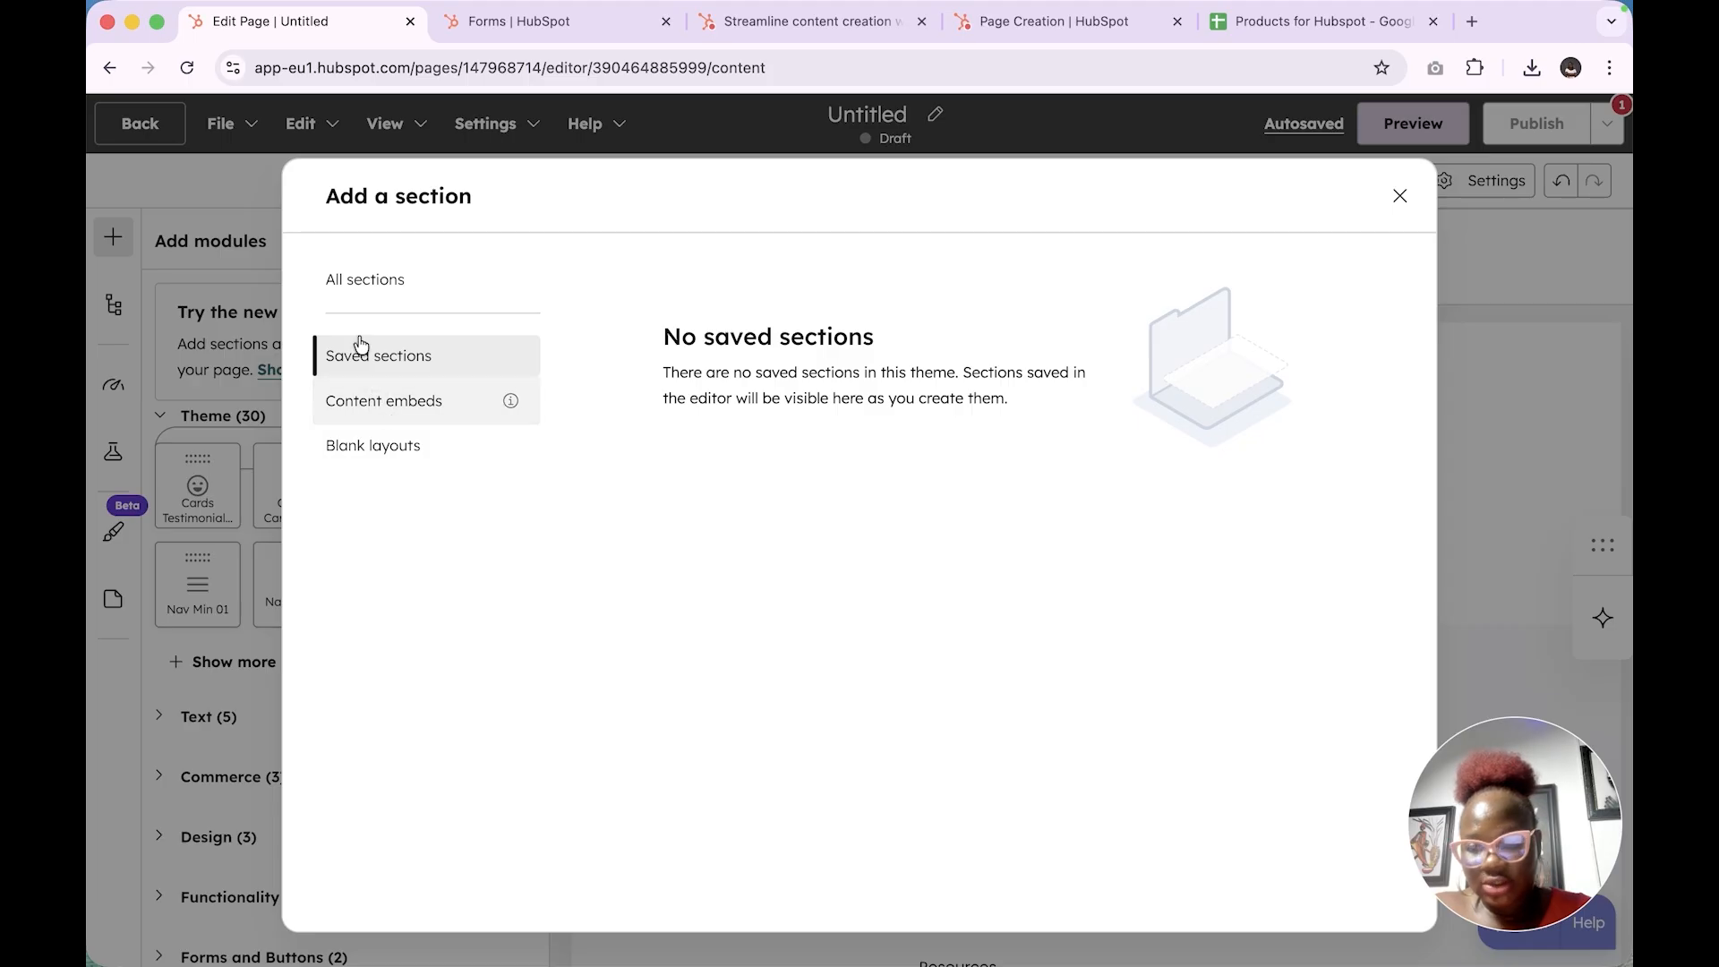
click(358, 288)
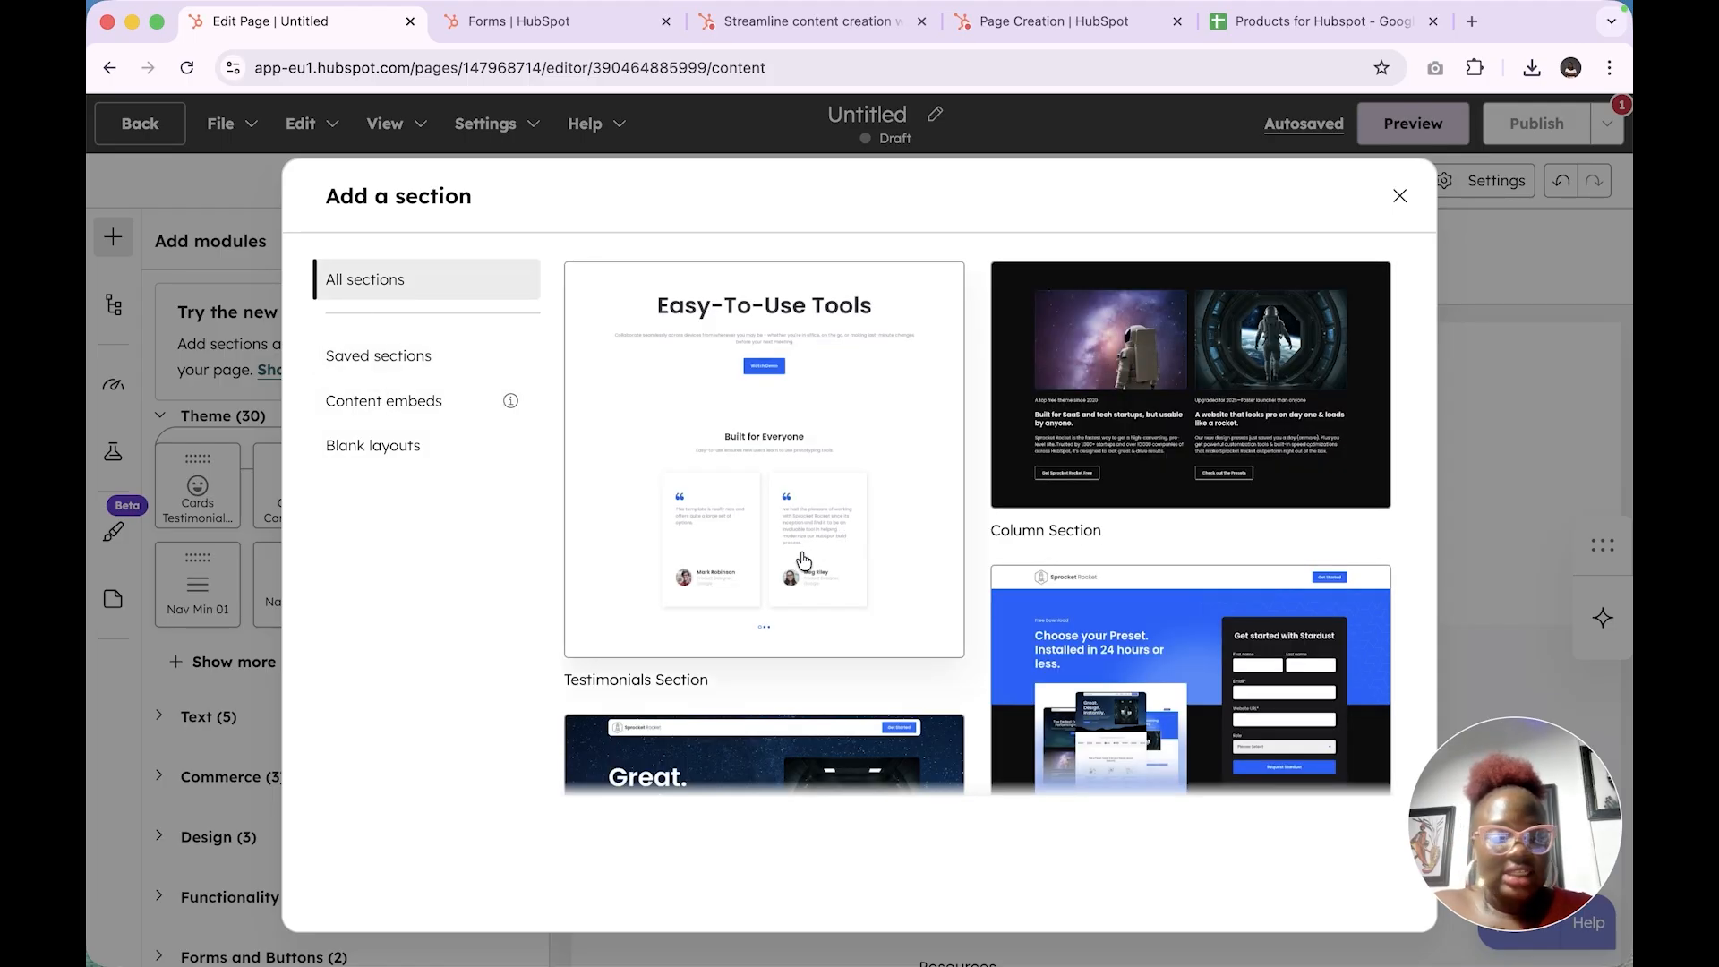
Insert the Landing Page section above the footer, continuing despite the unavailable modules, and select one of its rows
scroll(894, 590, down, 10)
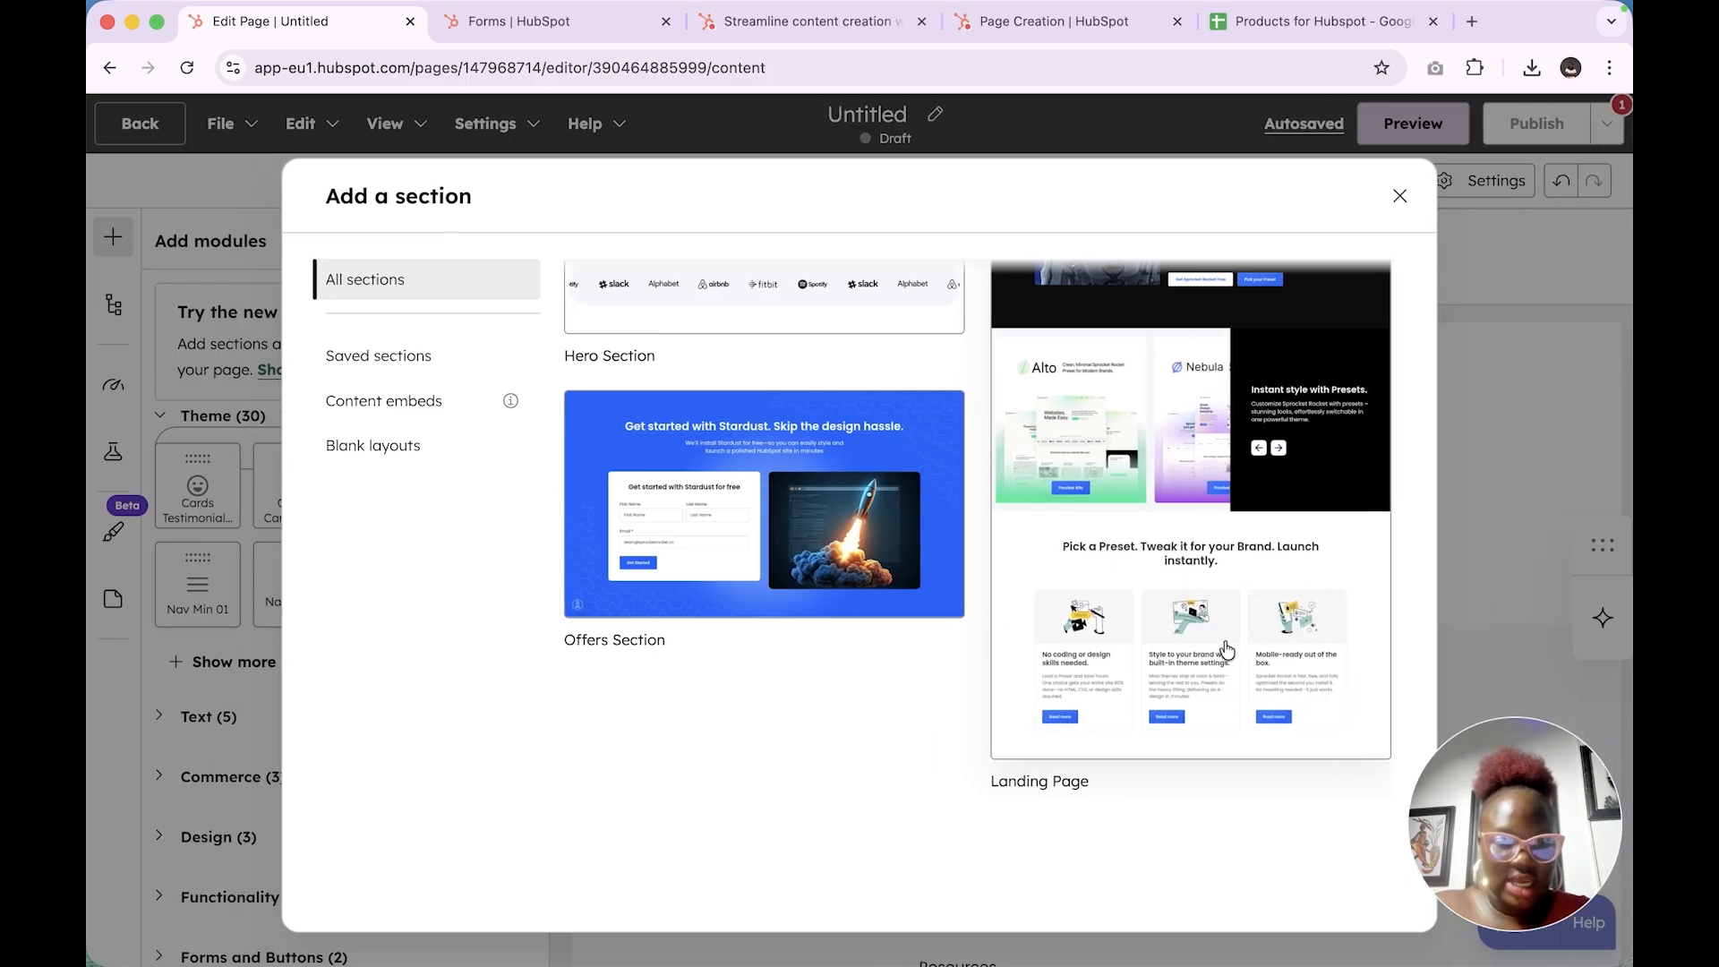
click(1204, 661)
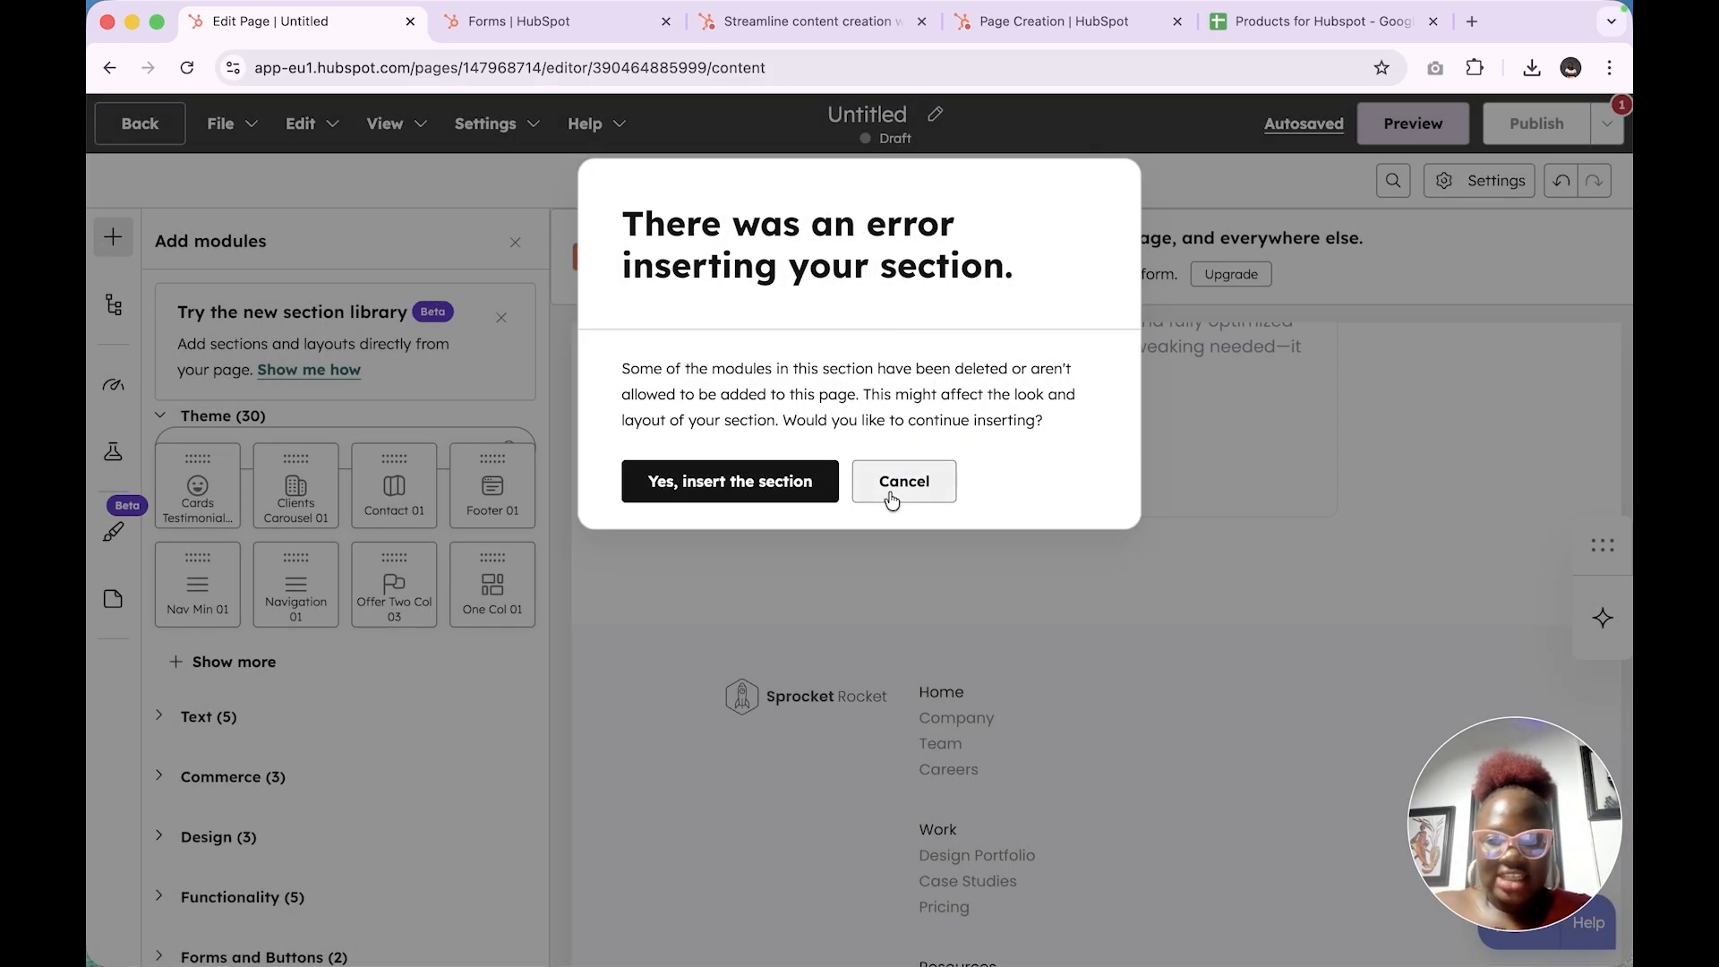
click(768, 487)
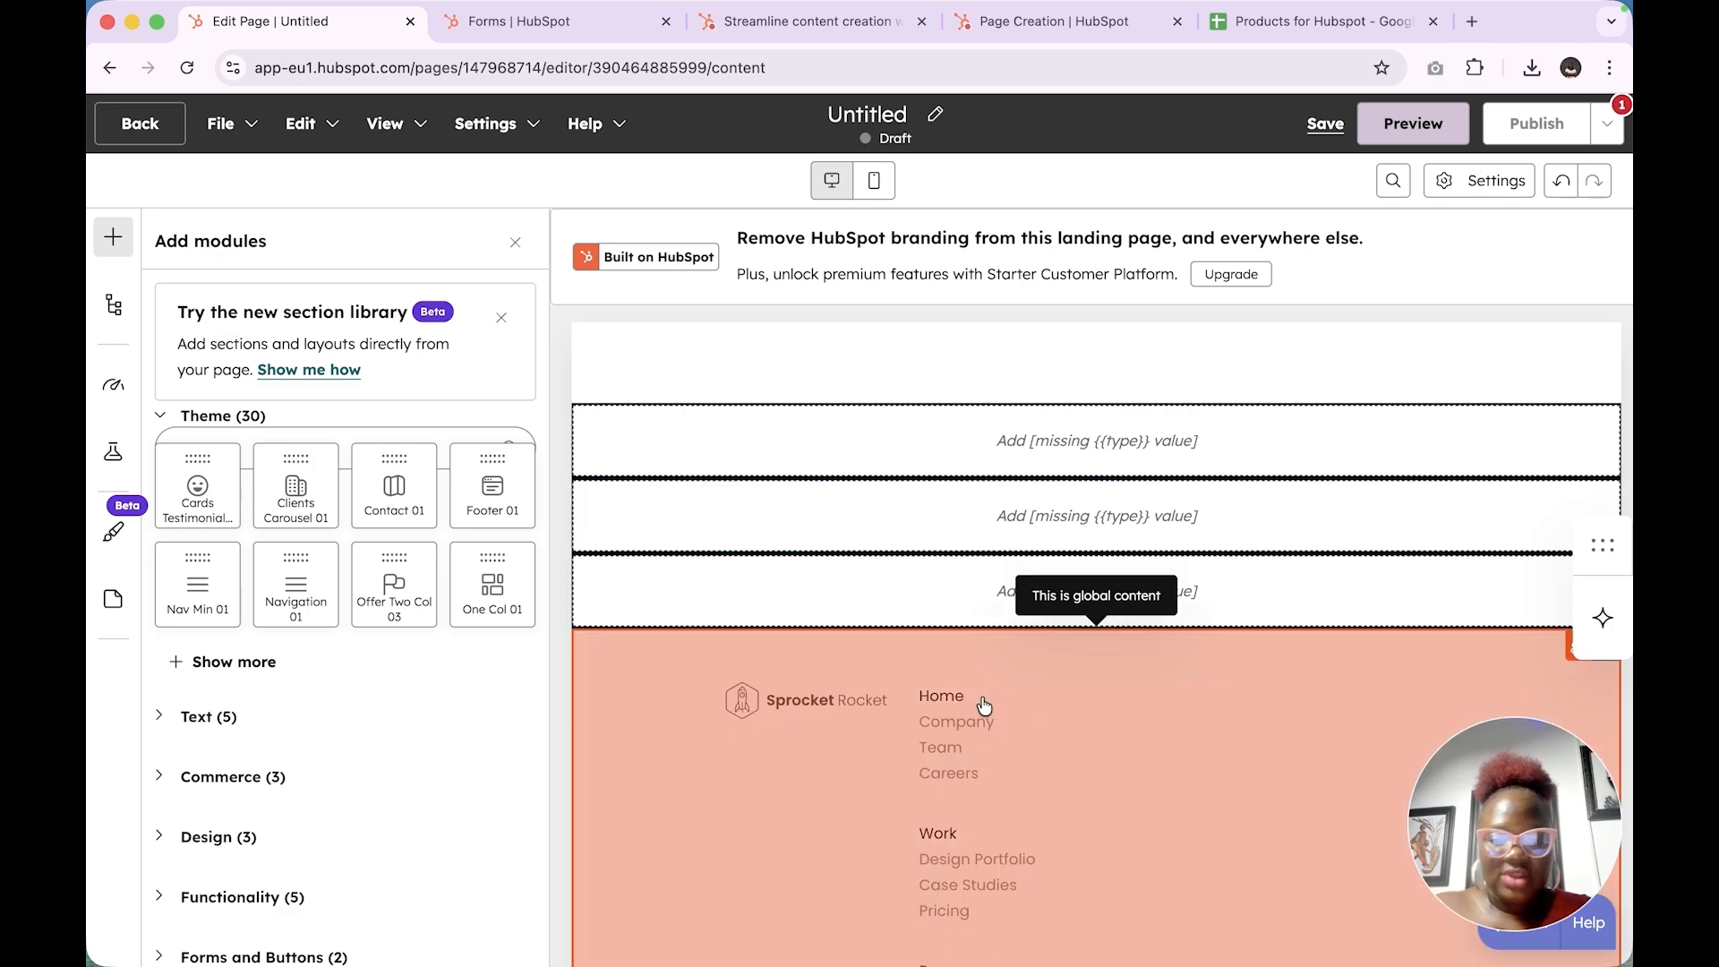
click(850, 498)
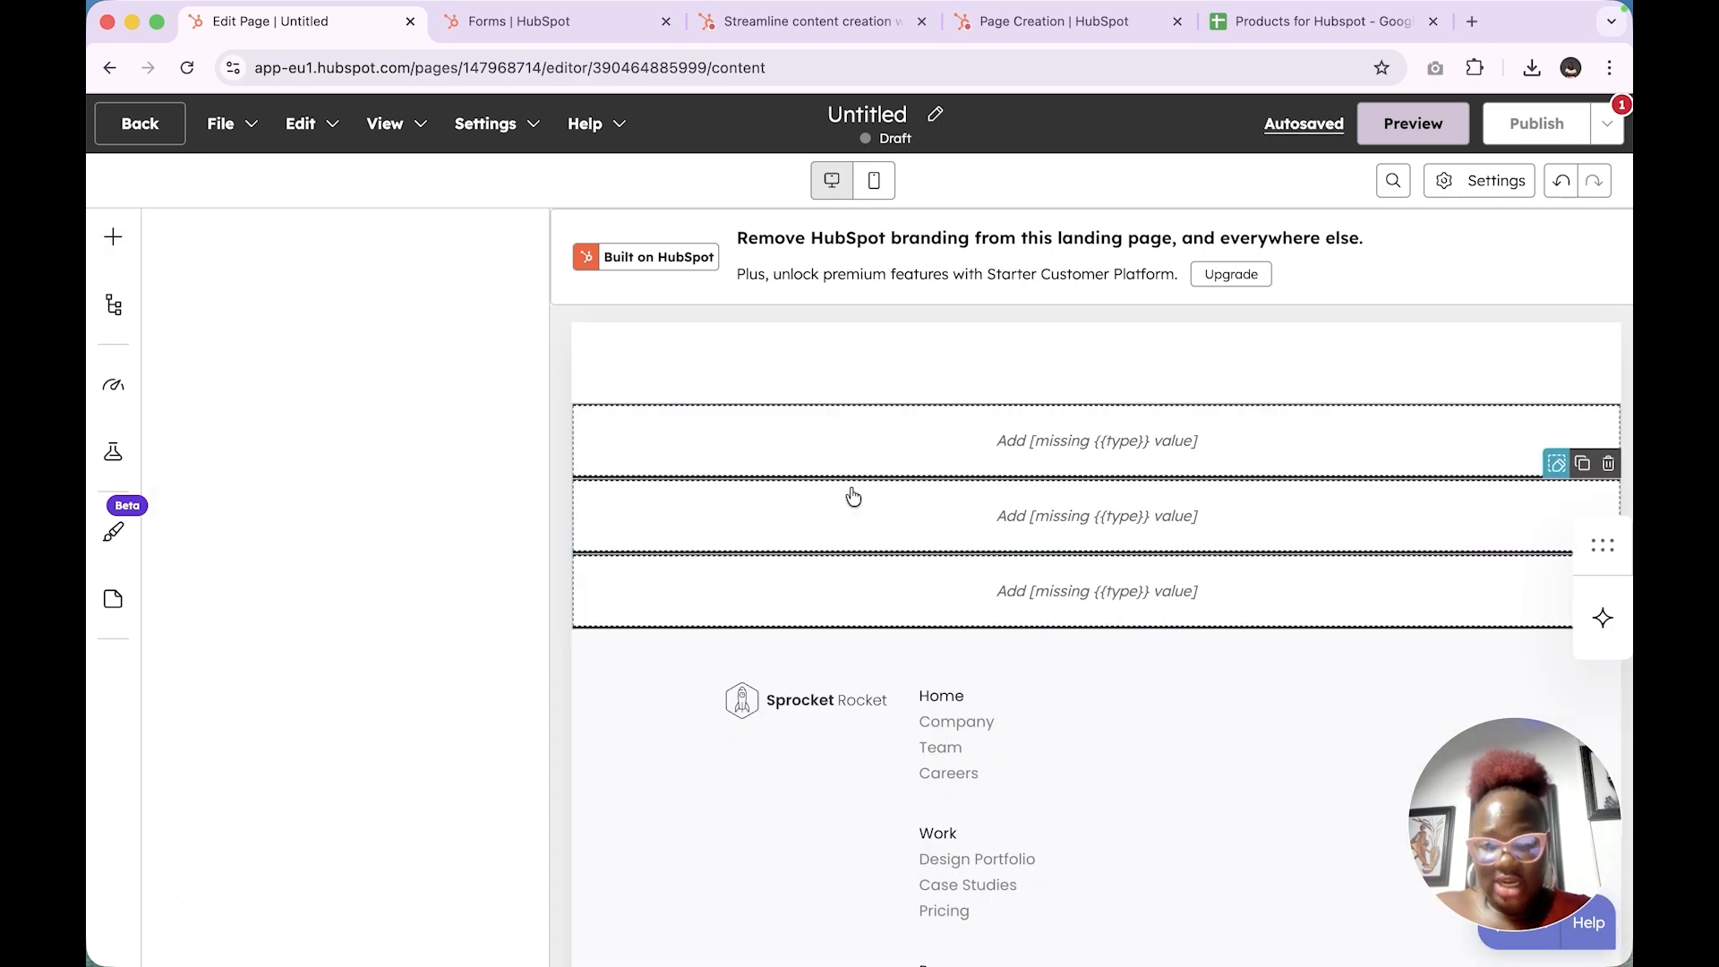
Open the Three Col 03 module with the three feature cards and look through its content settings
scroll(1046, 740, up, 2)
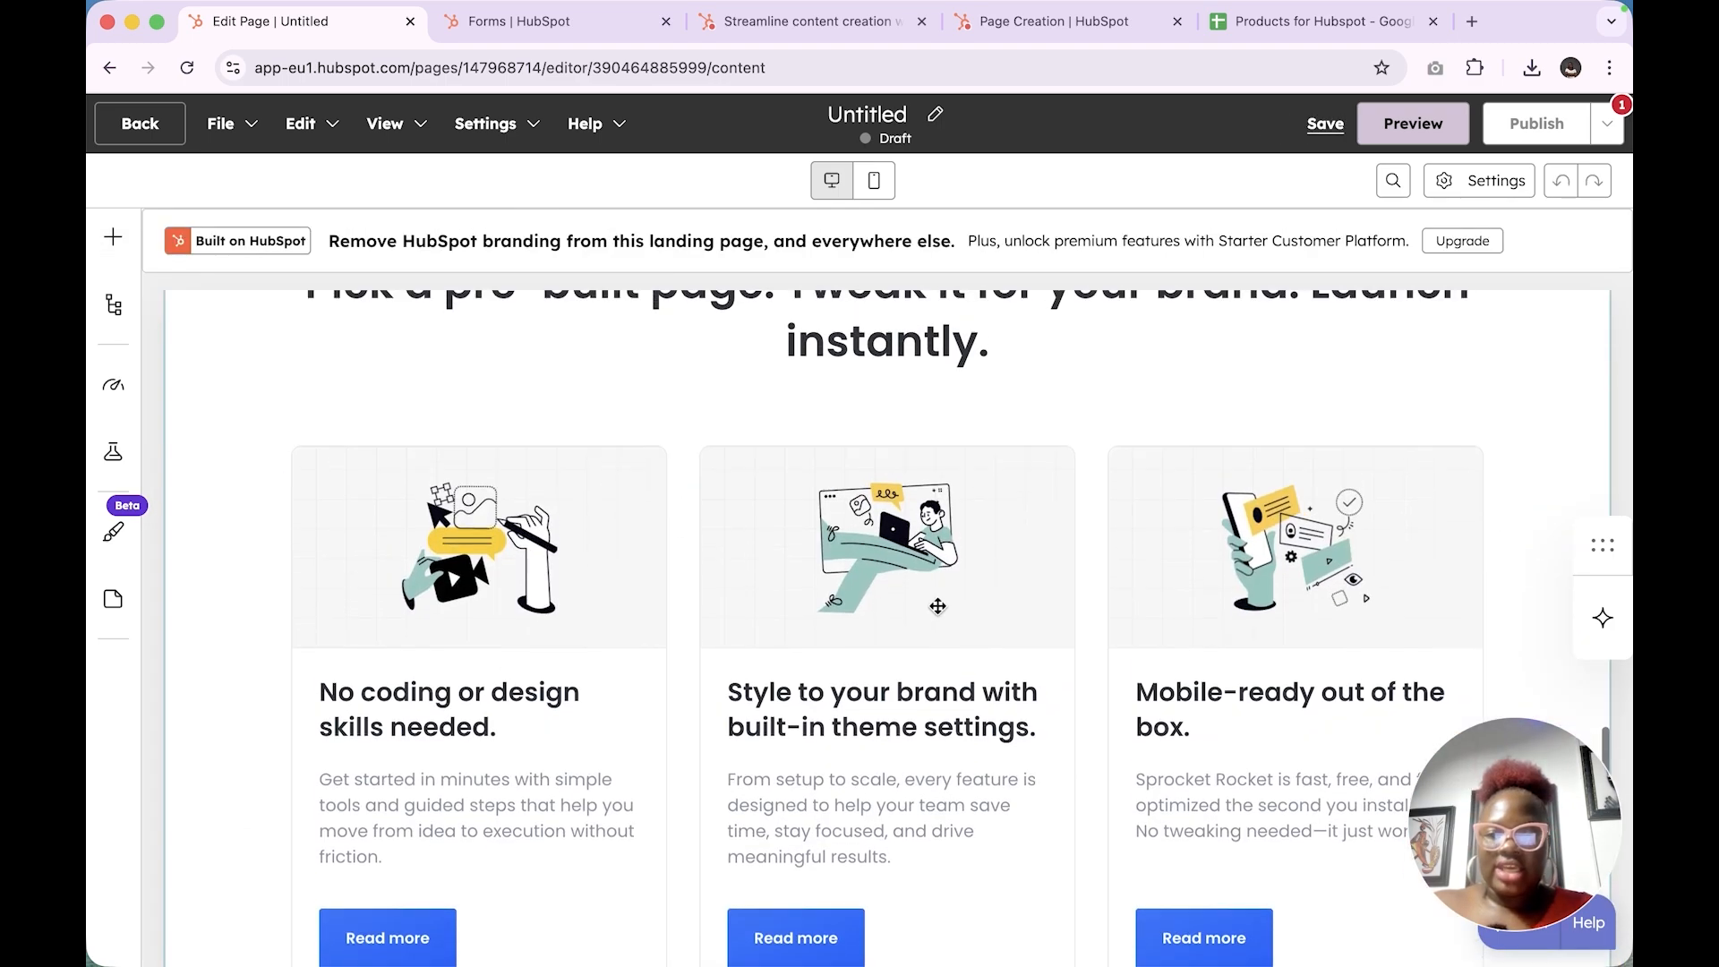
scroll(937, 606, down, 3)
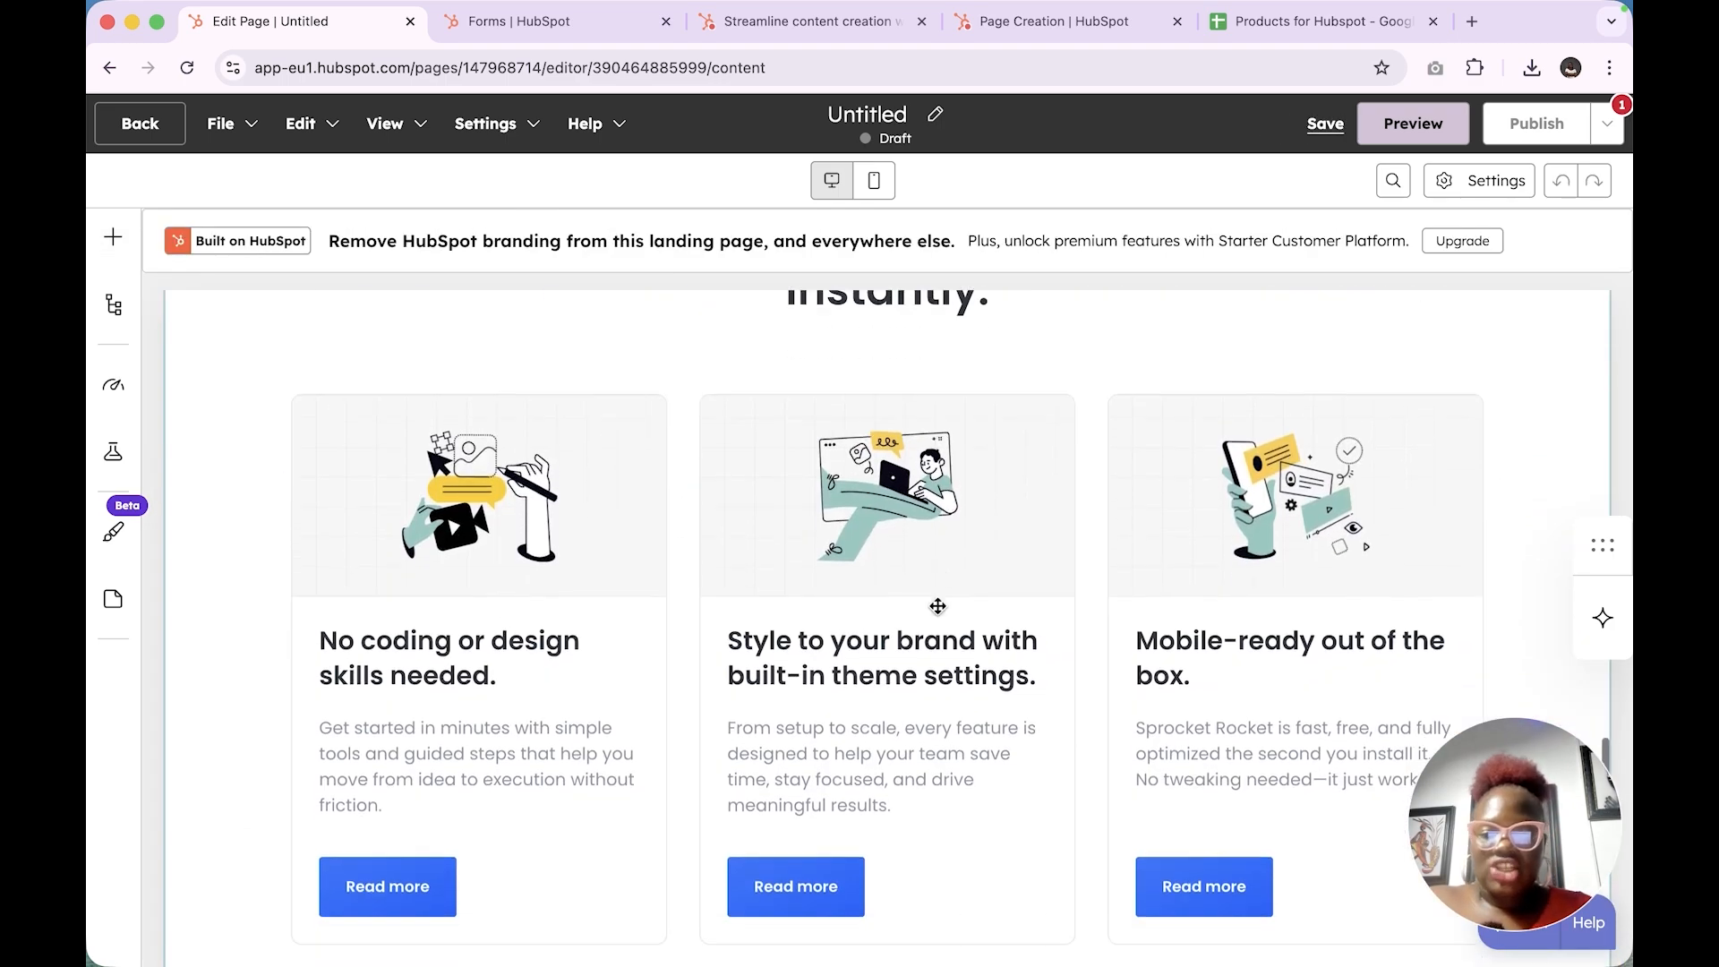
scroll(938, 606, up, 6)
scroll(937, 606, down, 5)
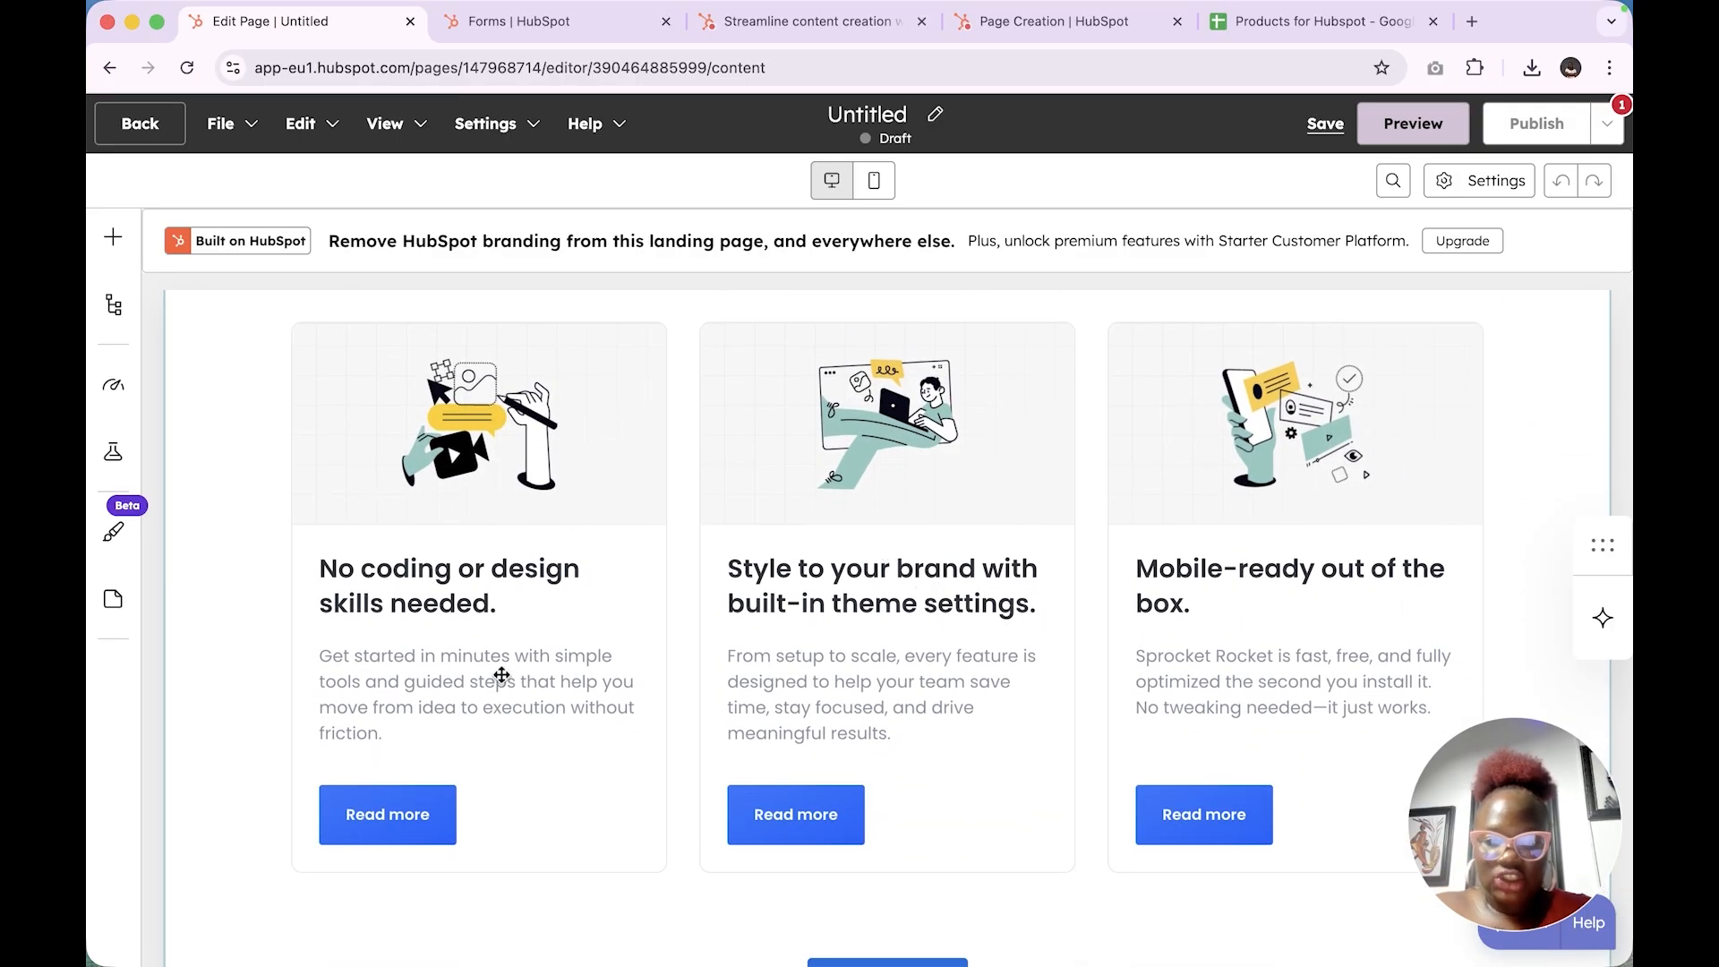
click(501, 674)
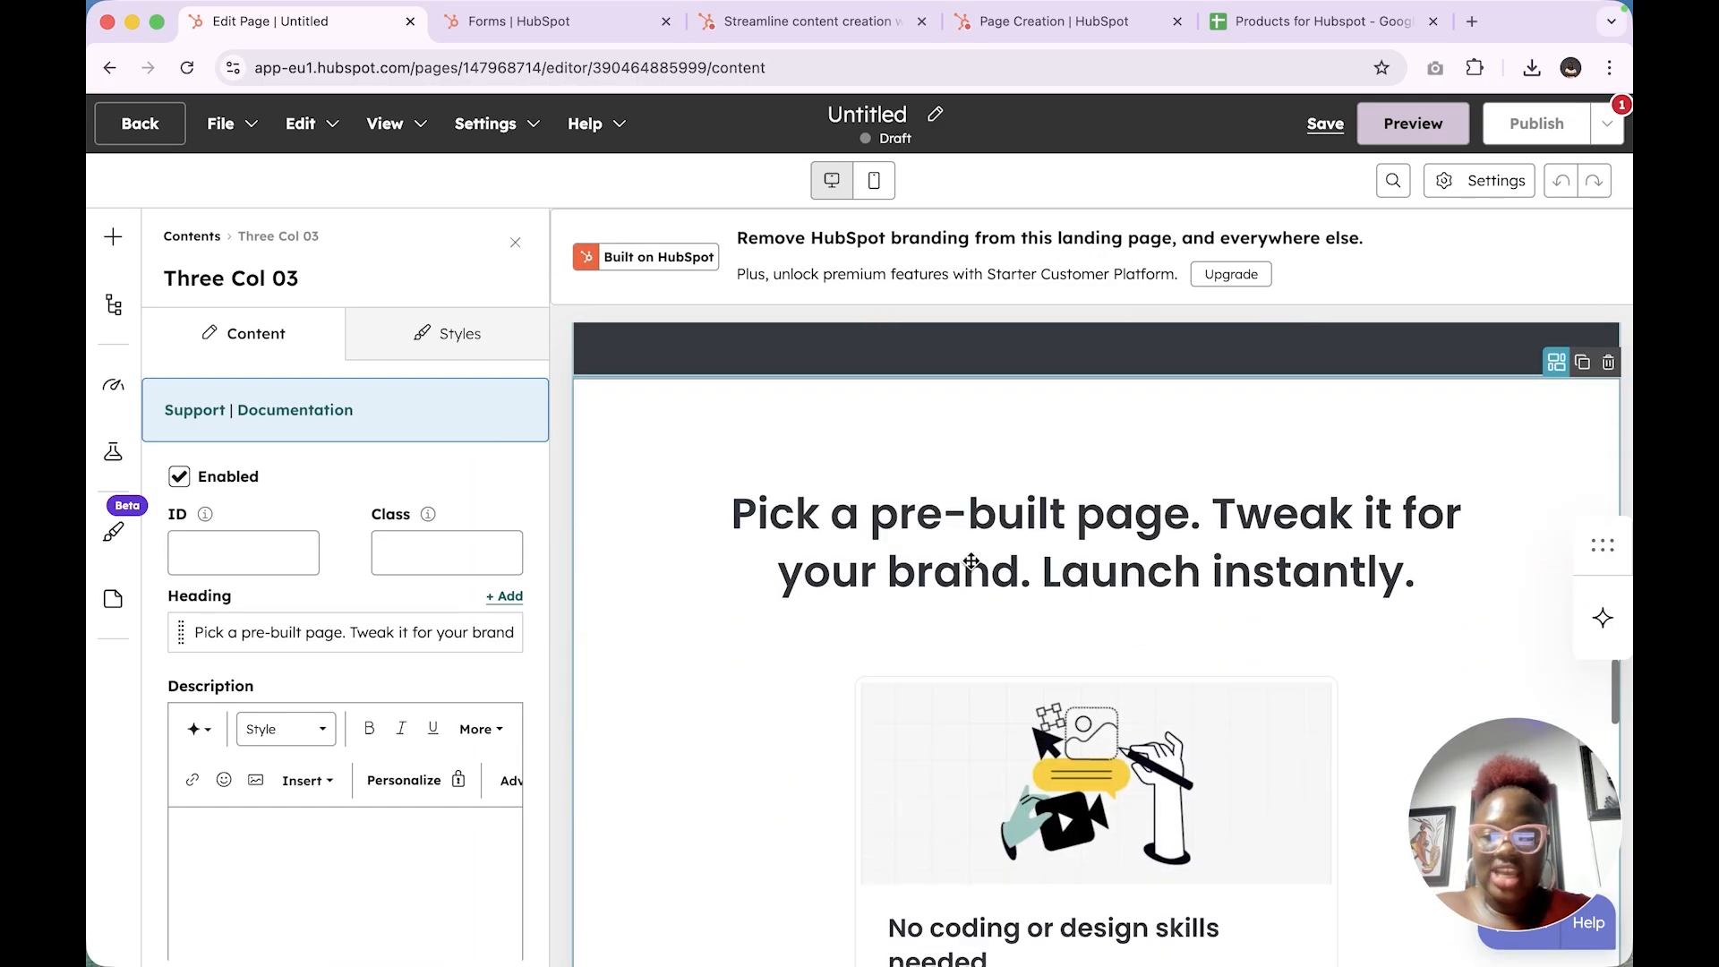
scroll(864, 515, down, 3)
scroll(292, 522, down, 2)
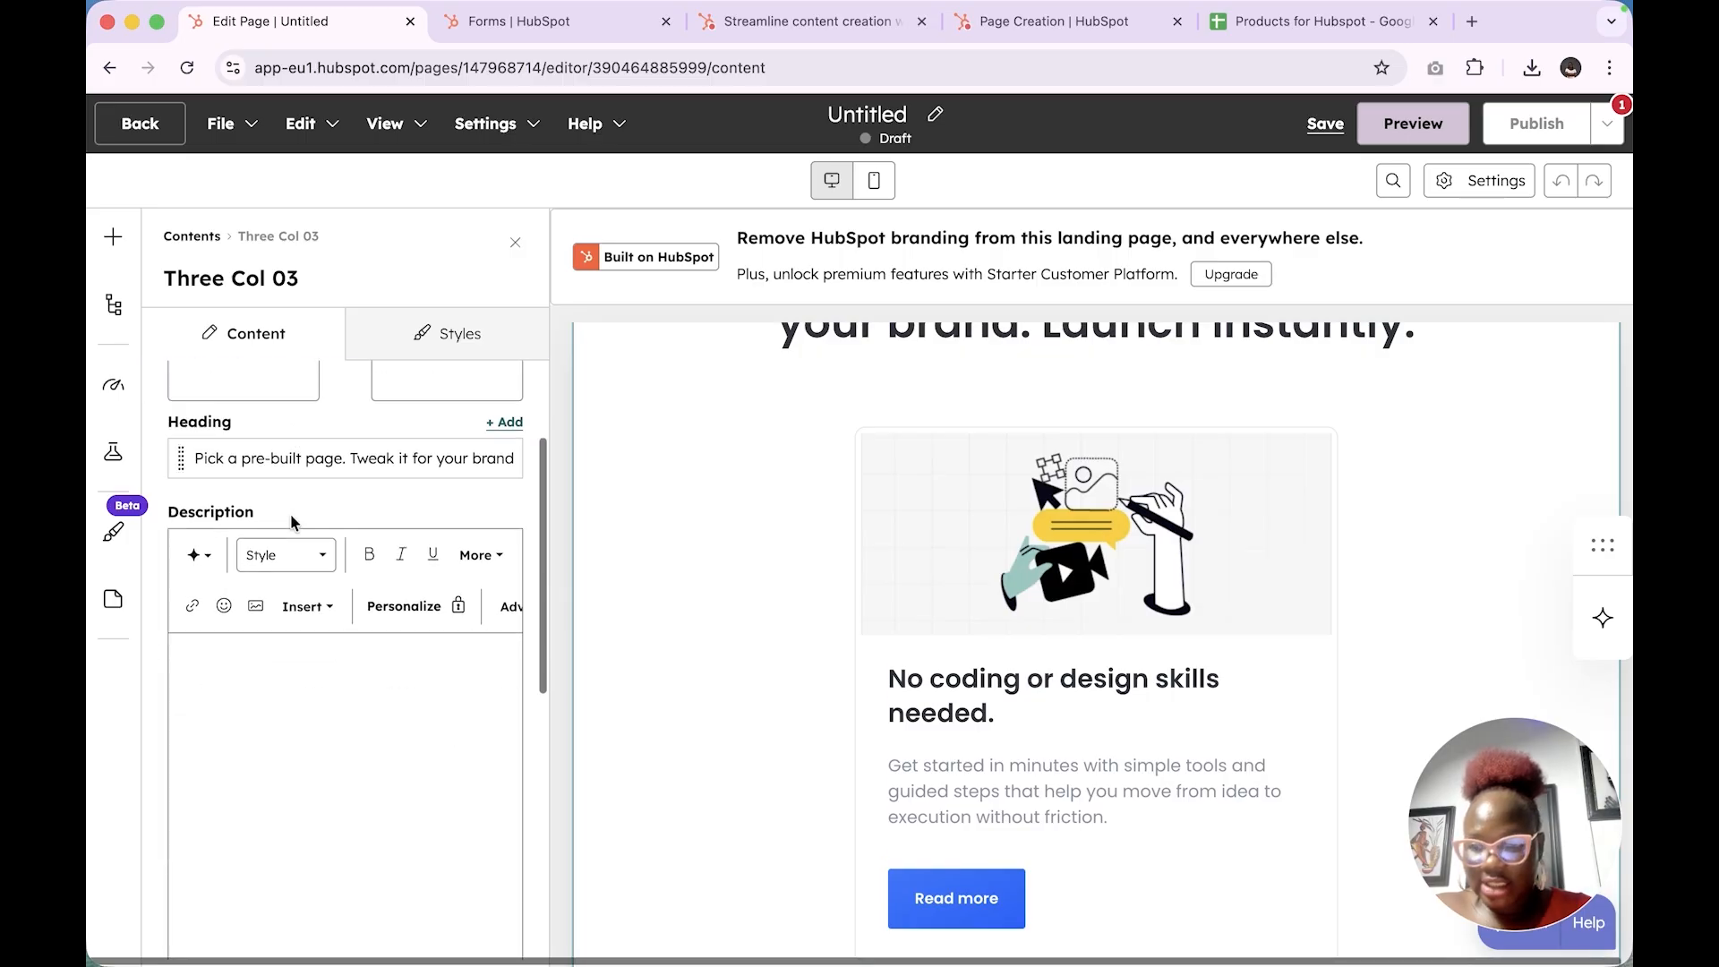
scroll(293, 522, down, 6)
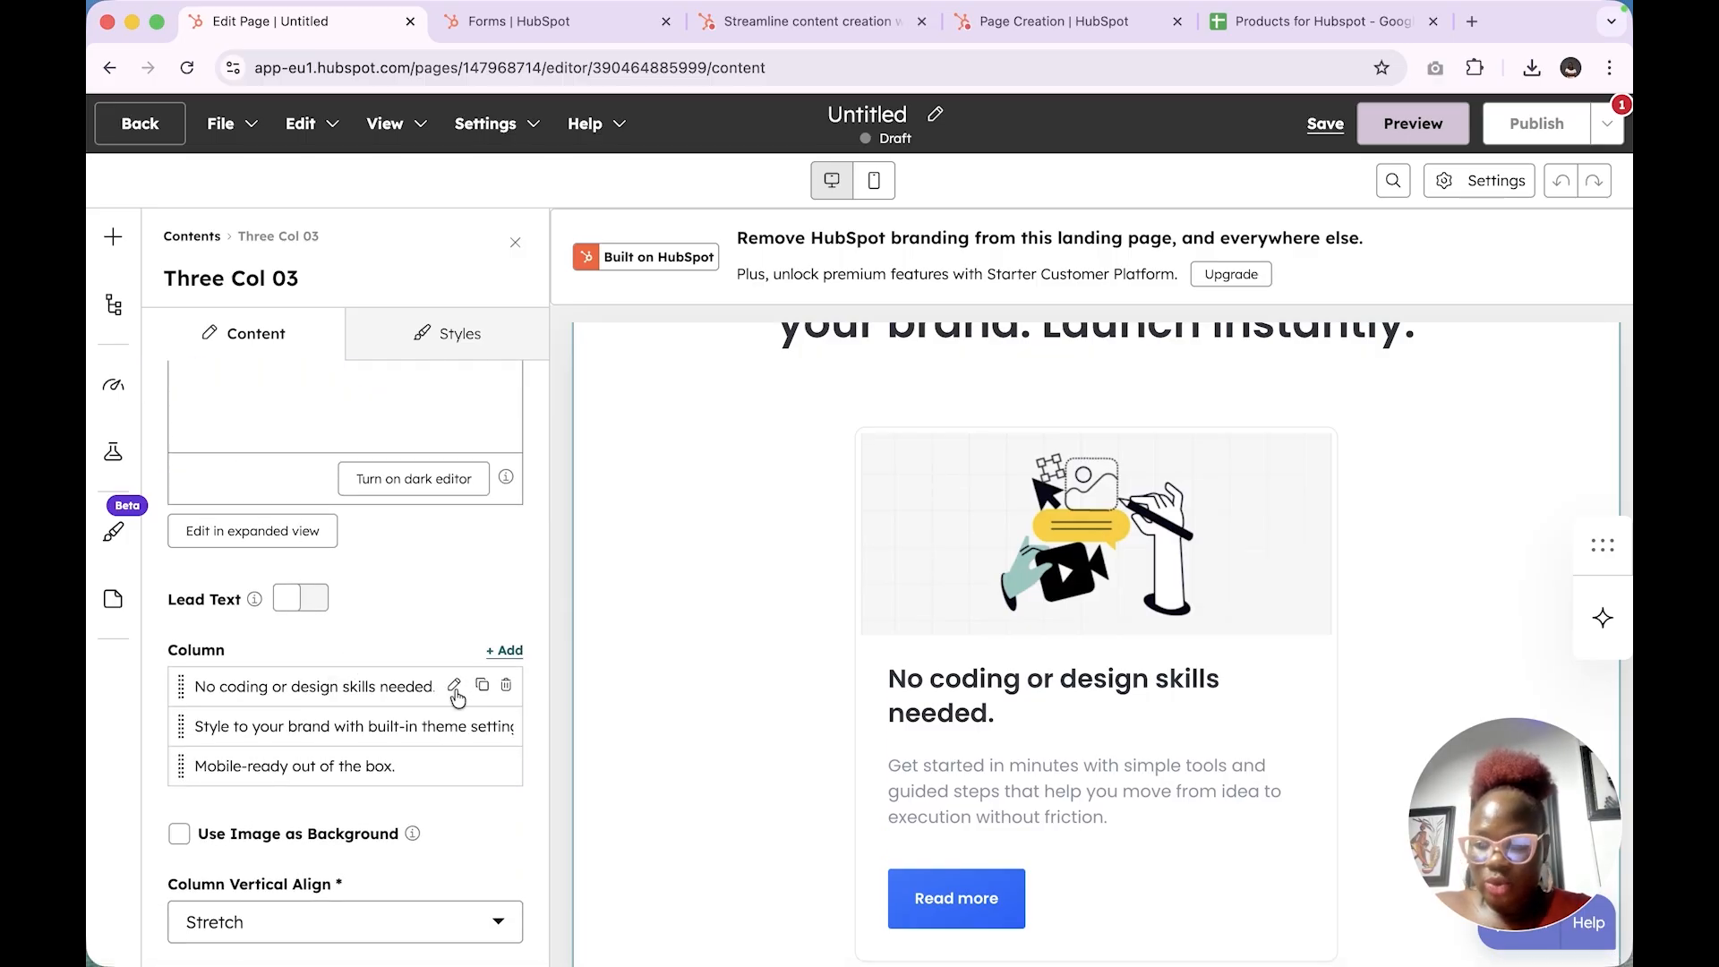
Open the "No coding or design skills needed." column and review its media type choices, image and link settings
click(454, 686)
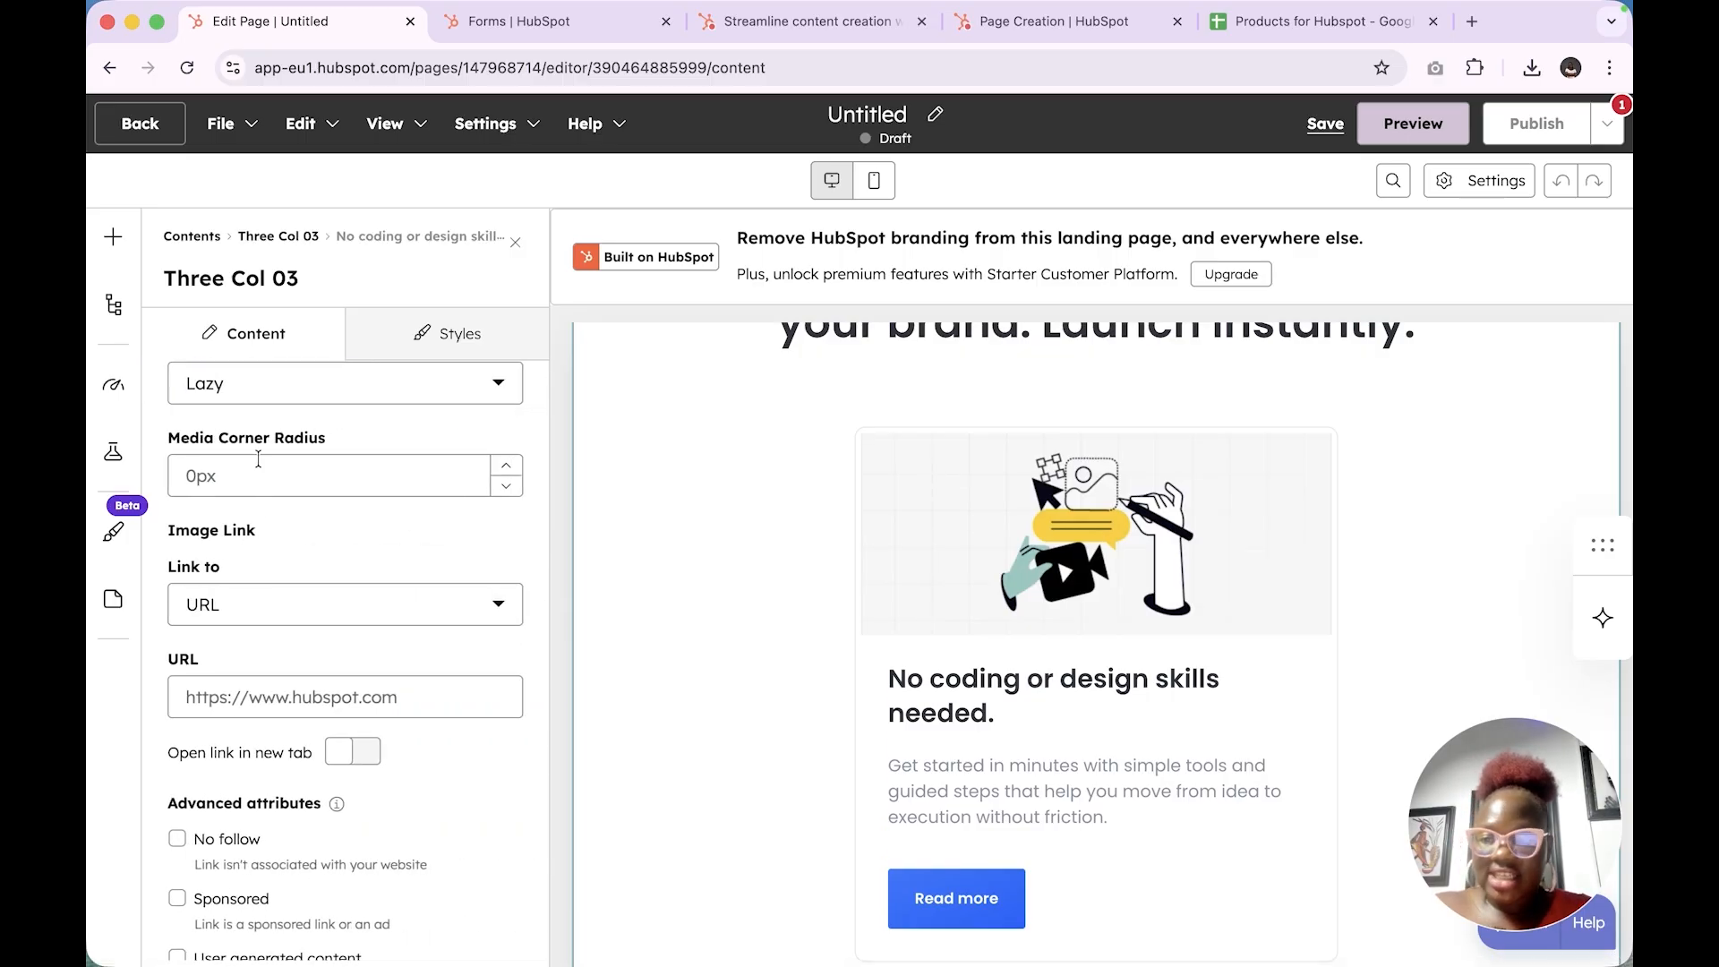
scroll(302, 511, up, 5)
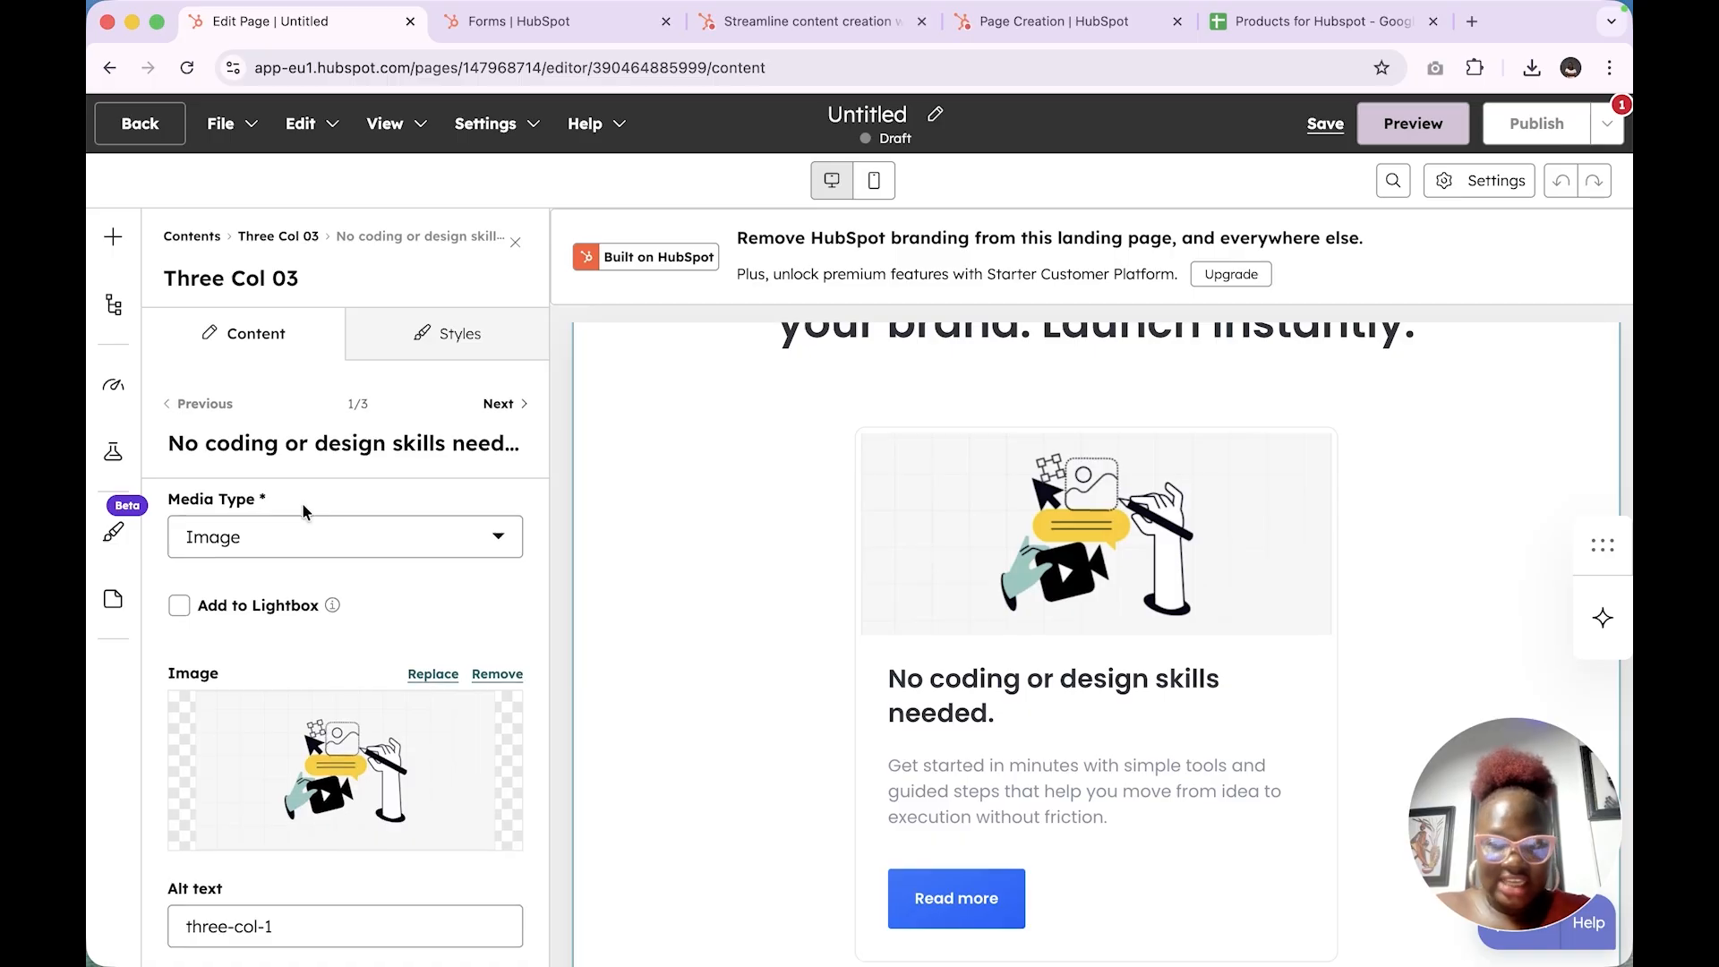
click(376, 541)
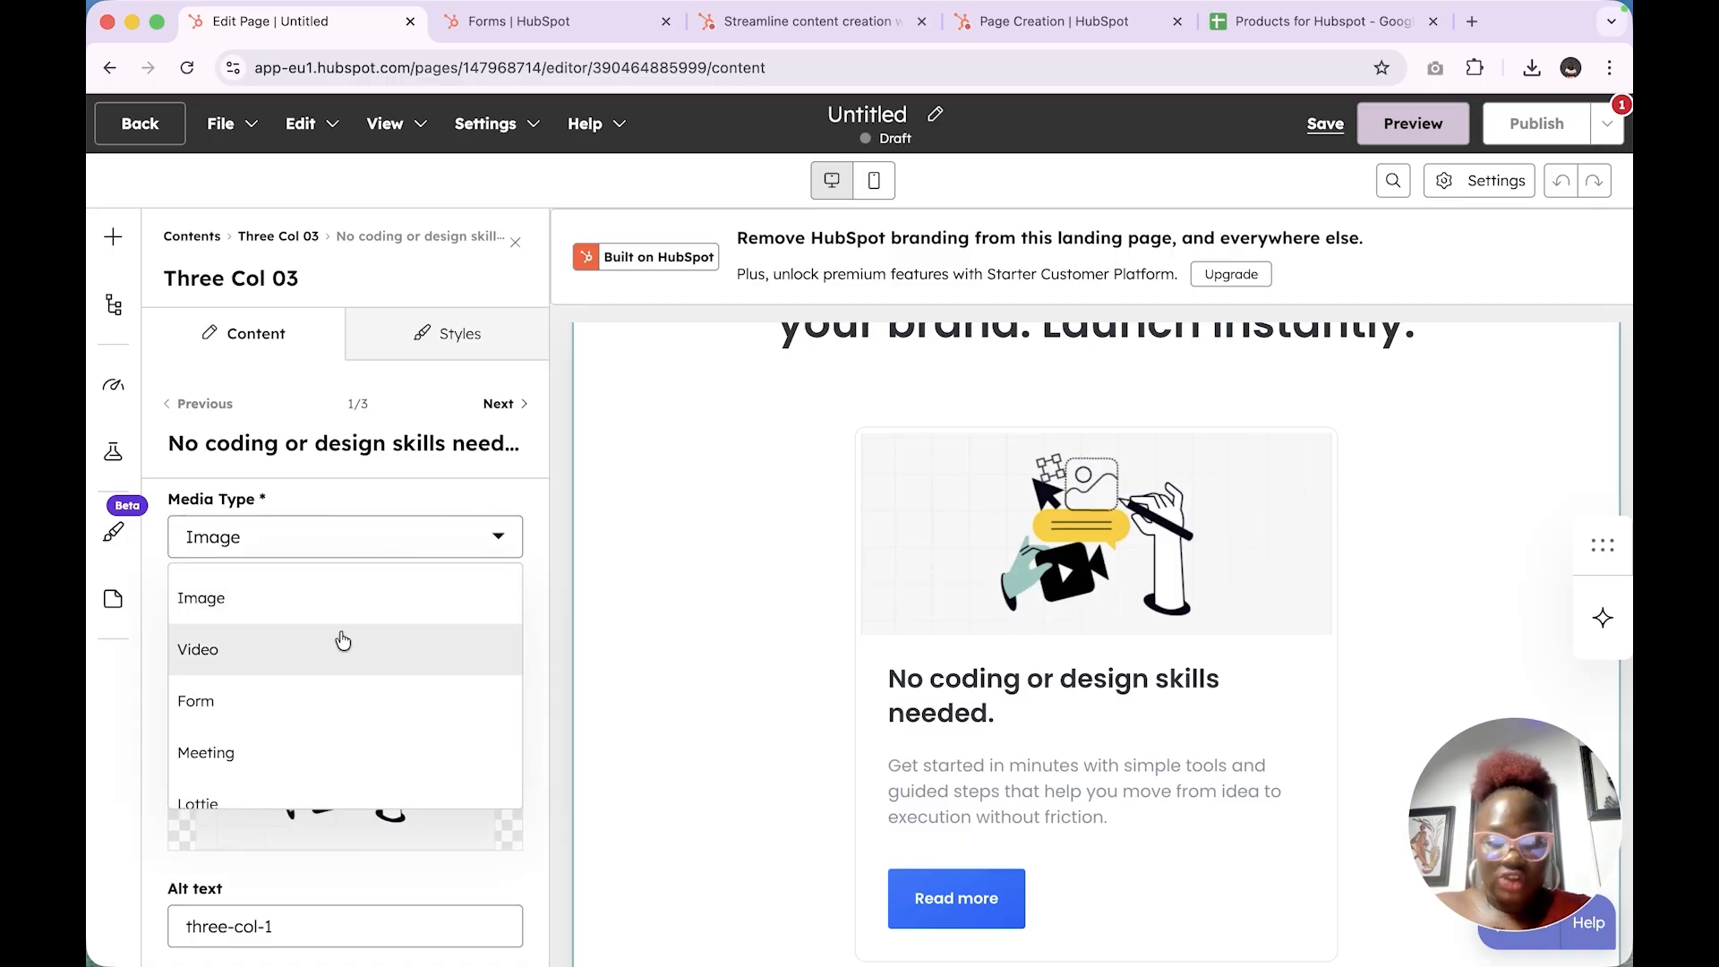
click(542, 598)
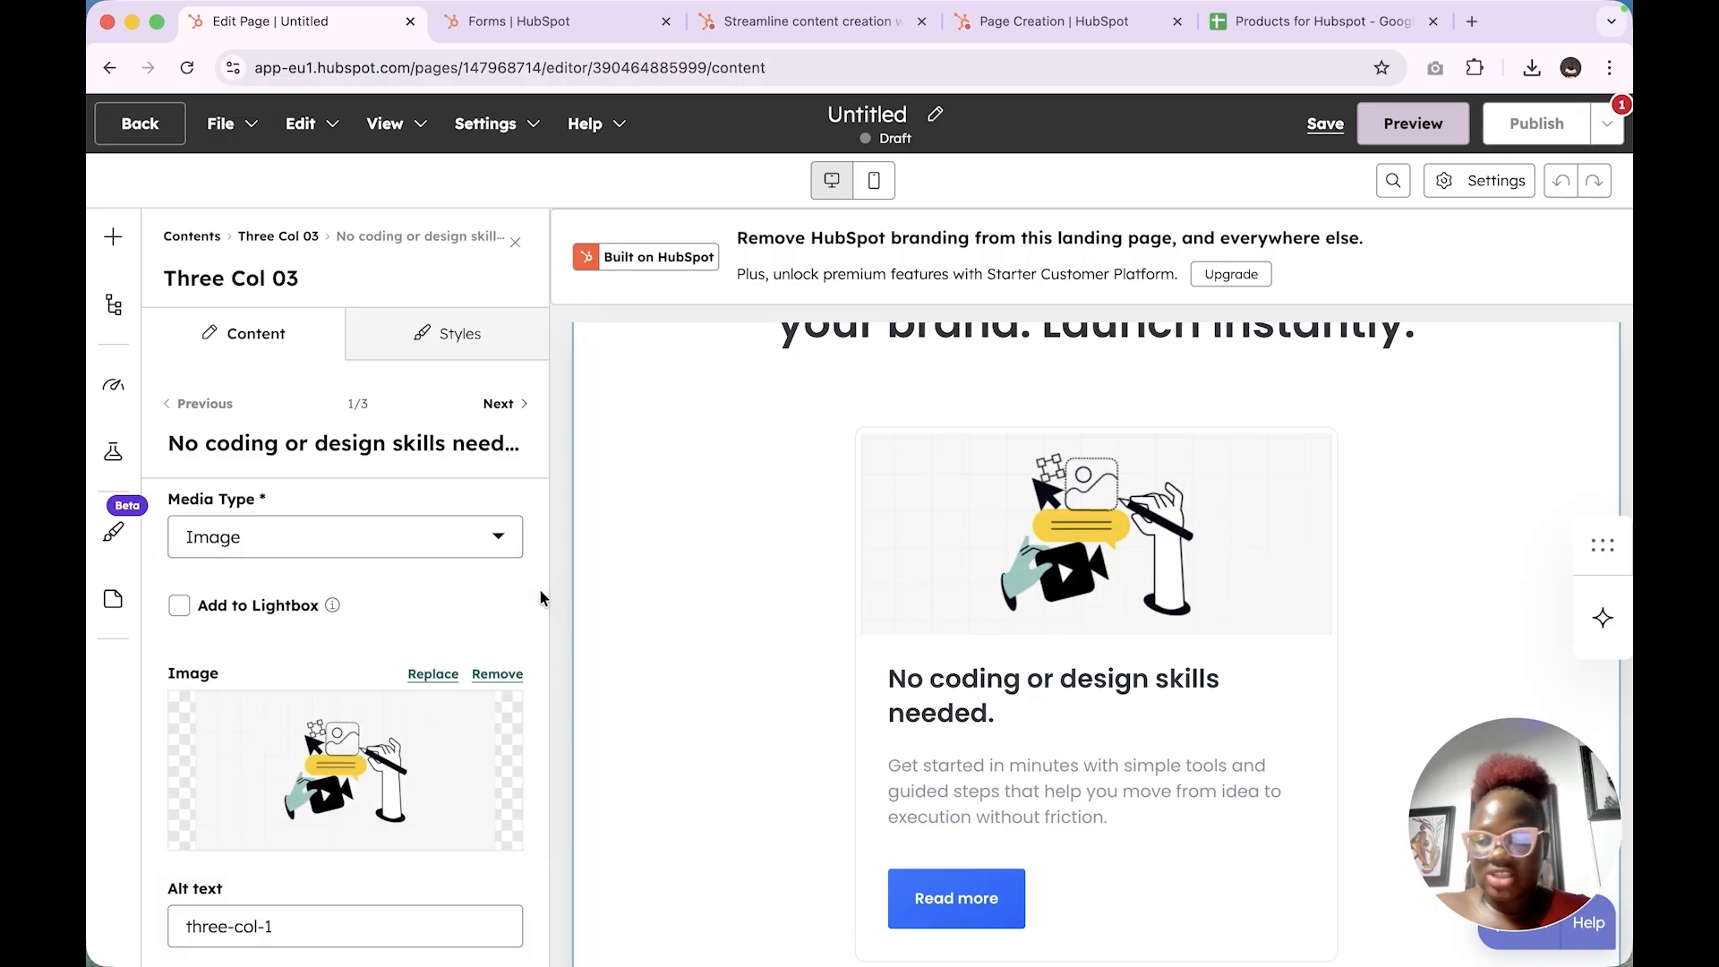
scroll(371, 770, down, 10)
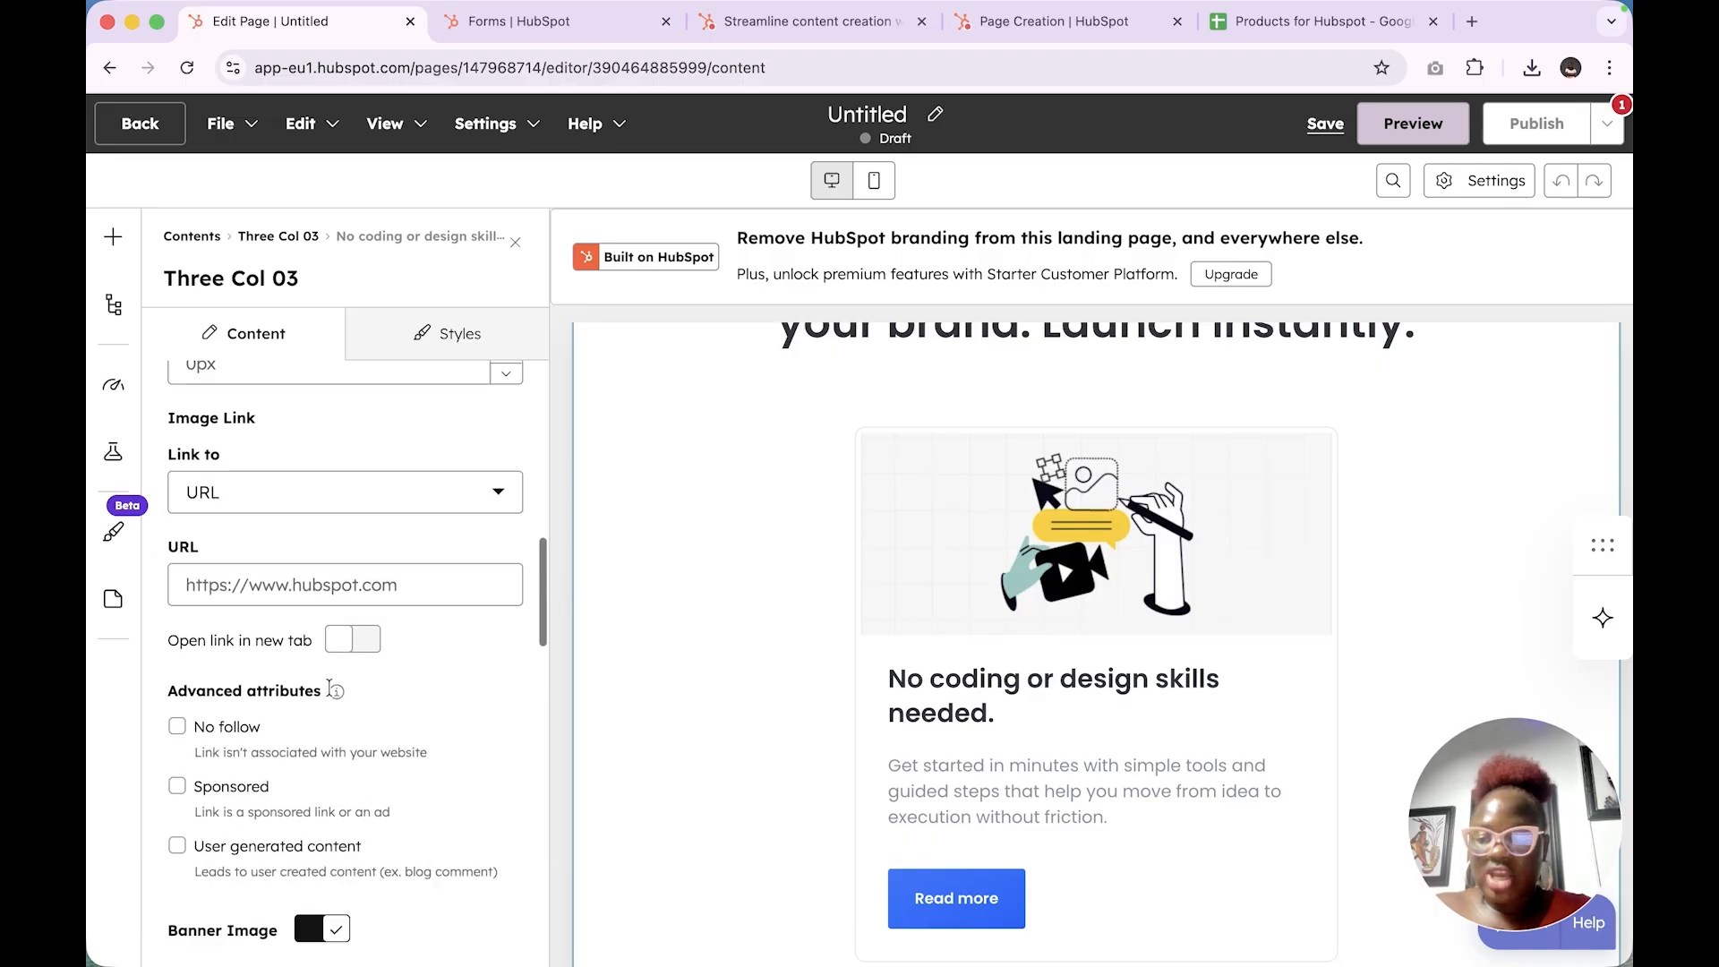
Review the column's remaining banner, heading, content, alignment and column size settings, and open its Button CTA to examine the link settings
scroll(331, 689, down, 3)
scroll(333, 690, up, 5)
scroll(331, 691, down, 5)
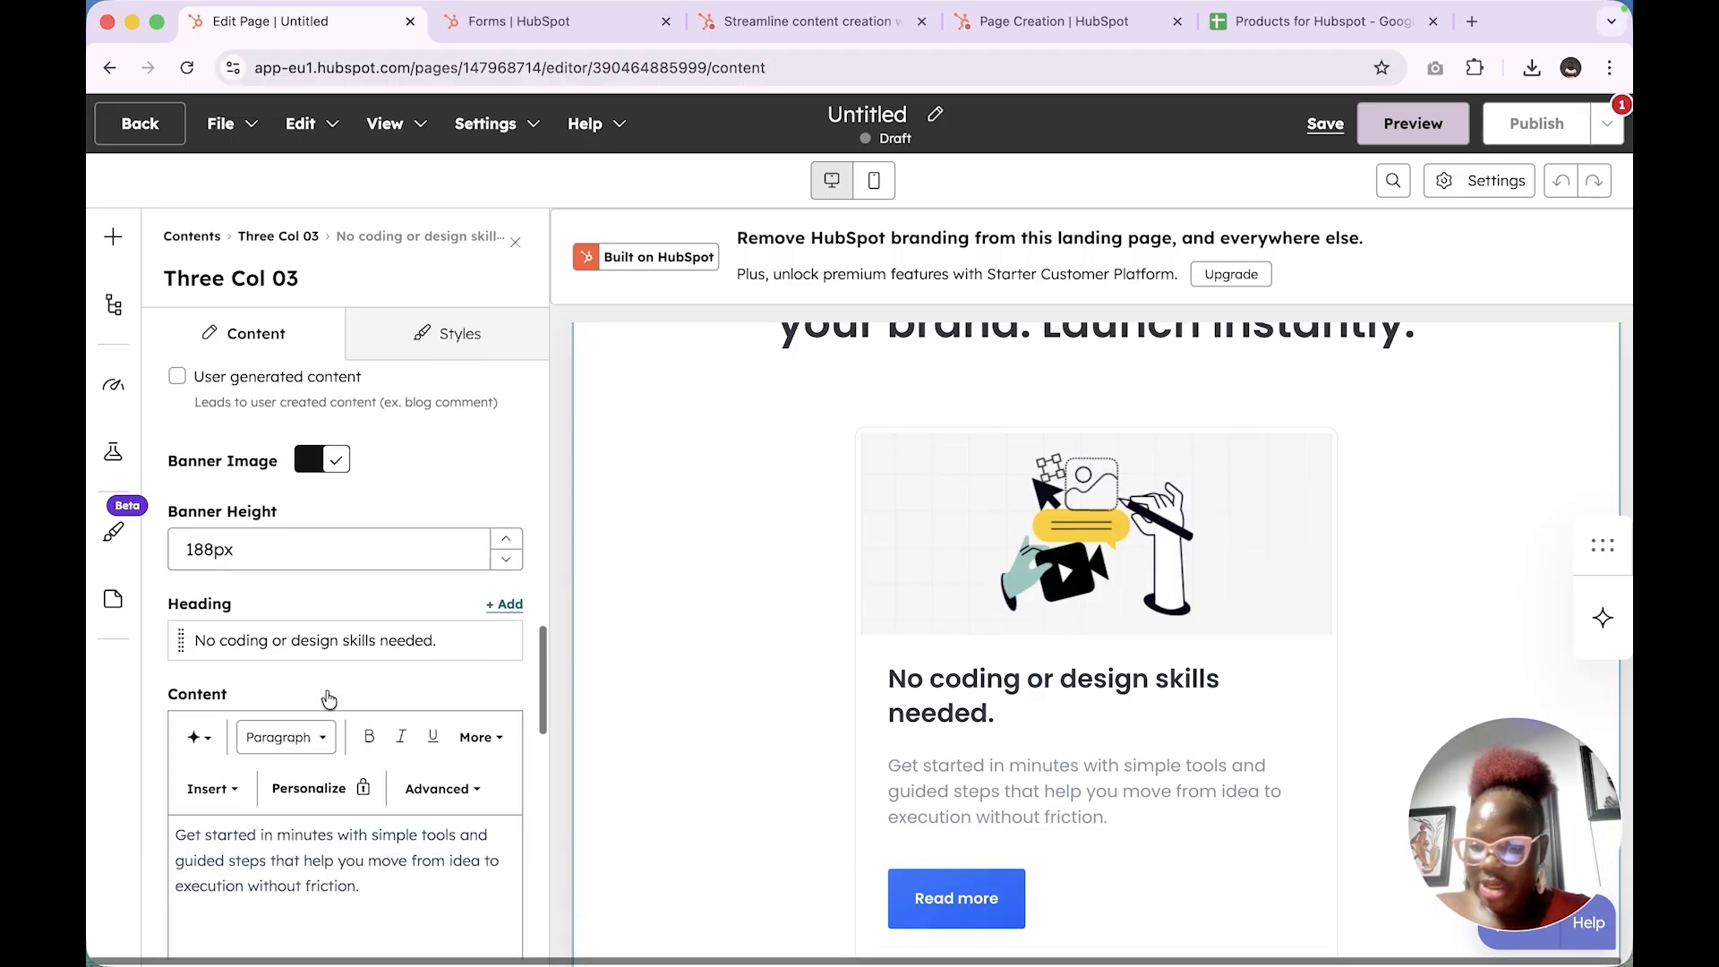
scroll(329, 699, down, 2)
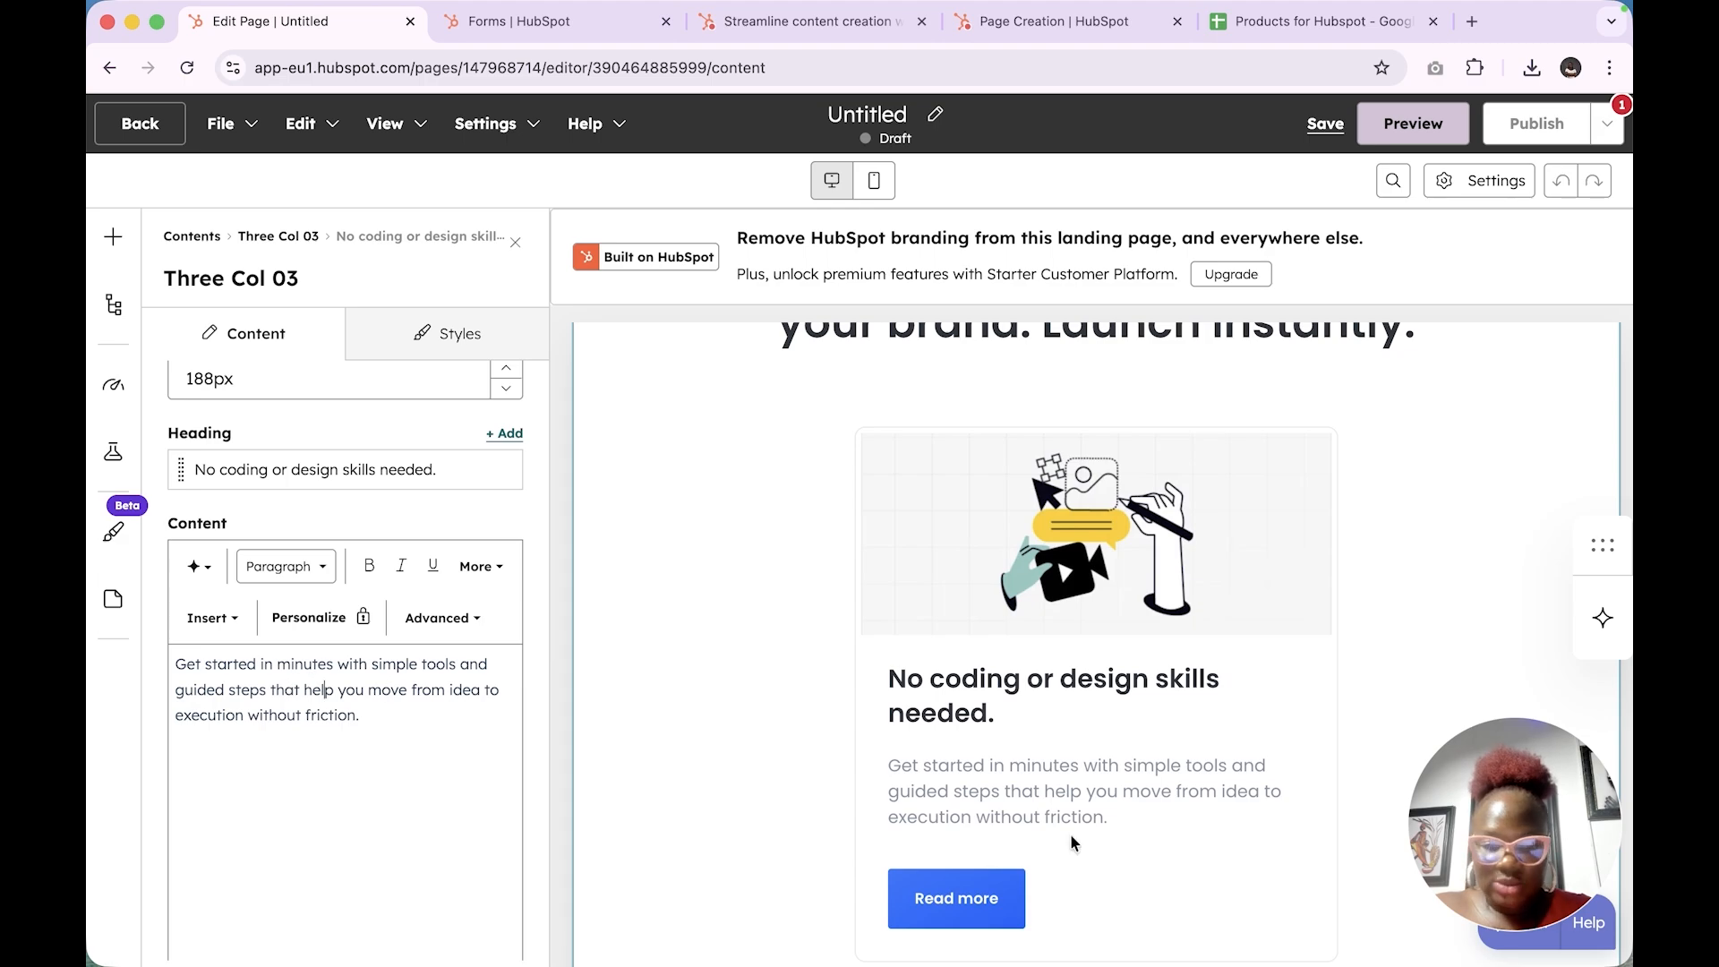
scroll(238, 716, down, 10)
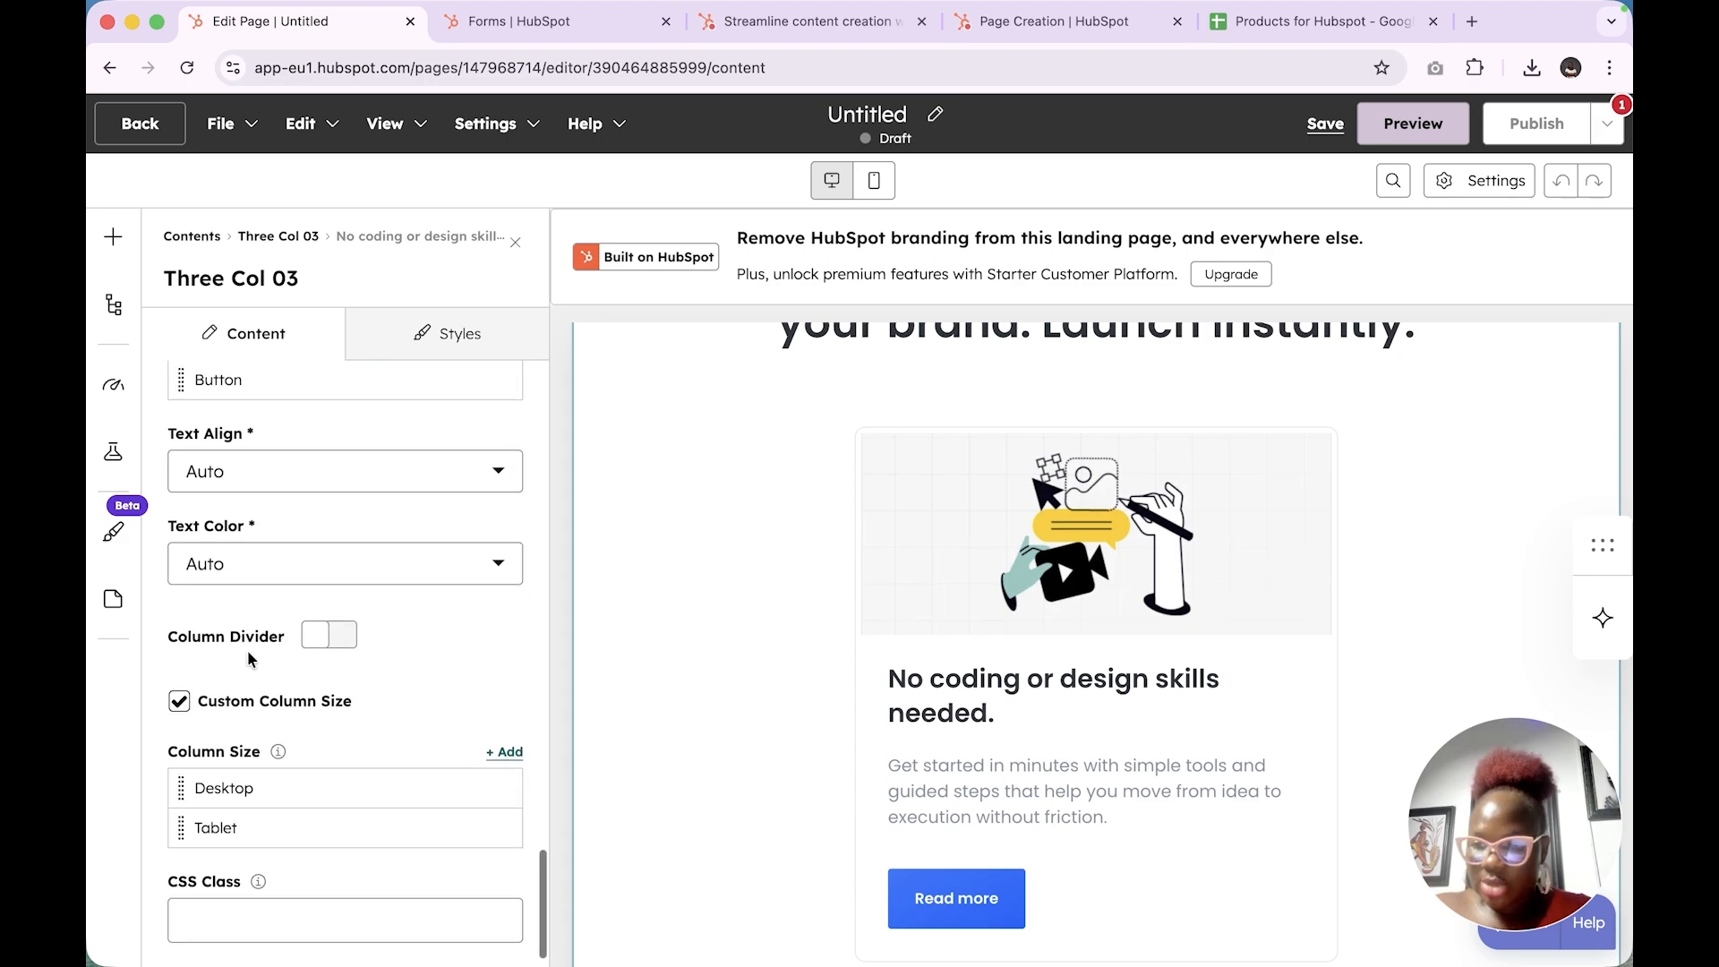
scroll(246, 671, up, 2)
scroll(250, 658, up, 2)
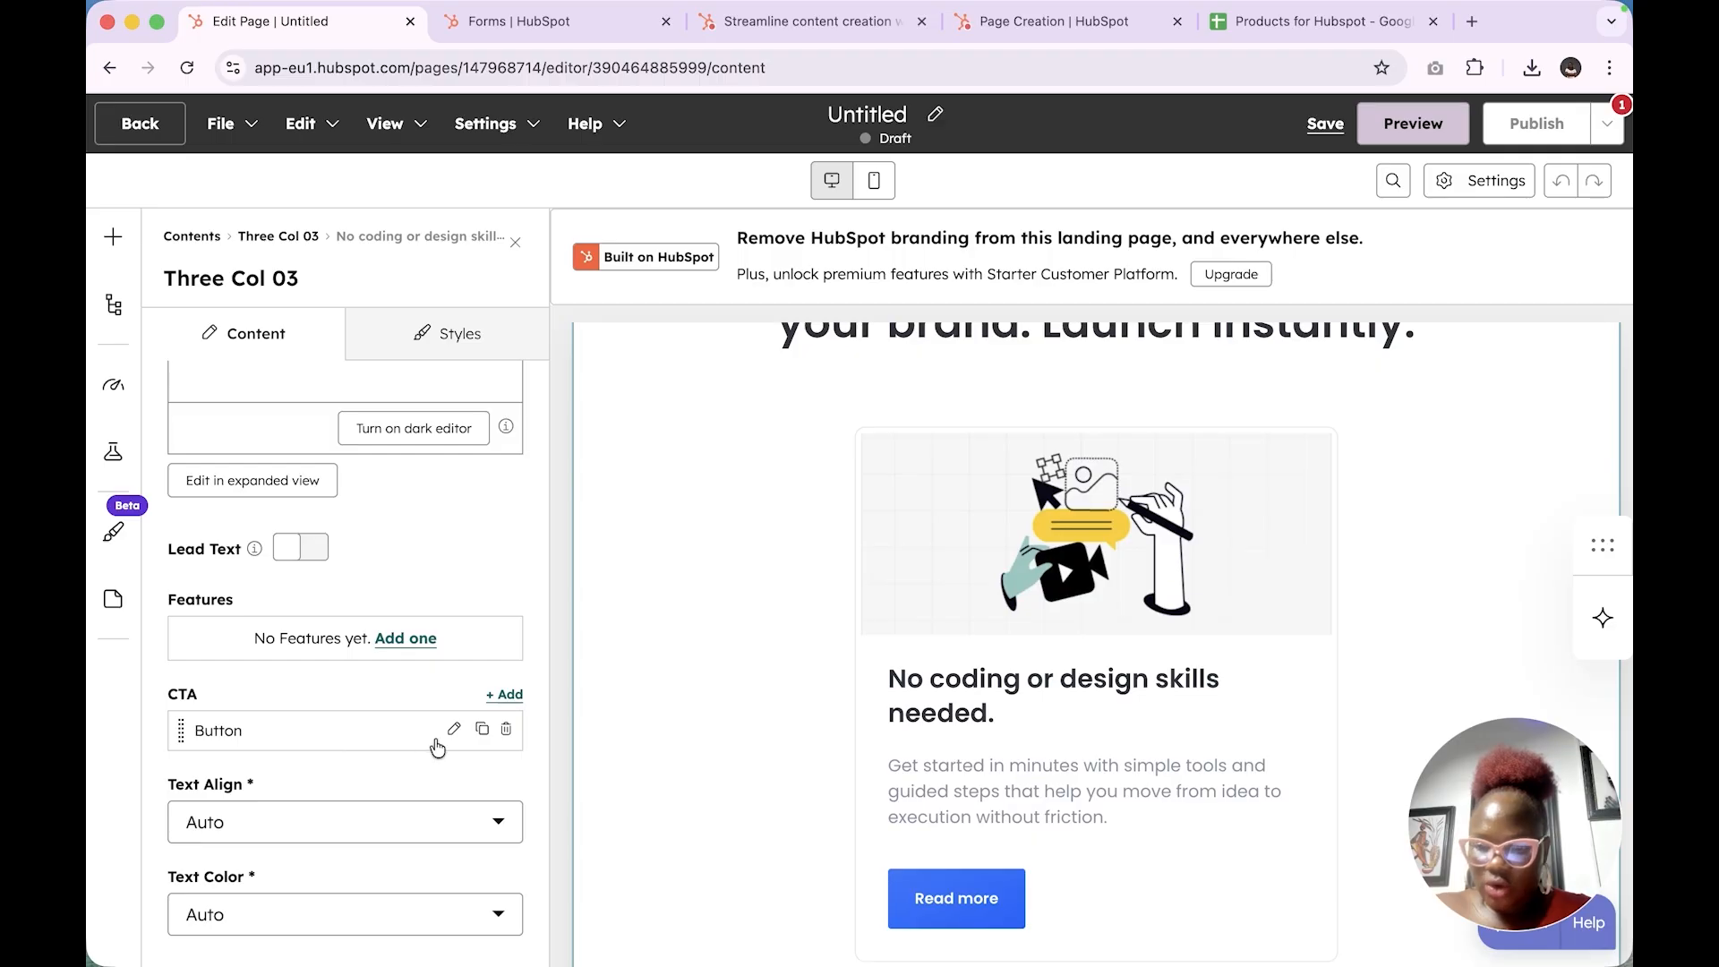
click(454, 729)
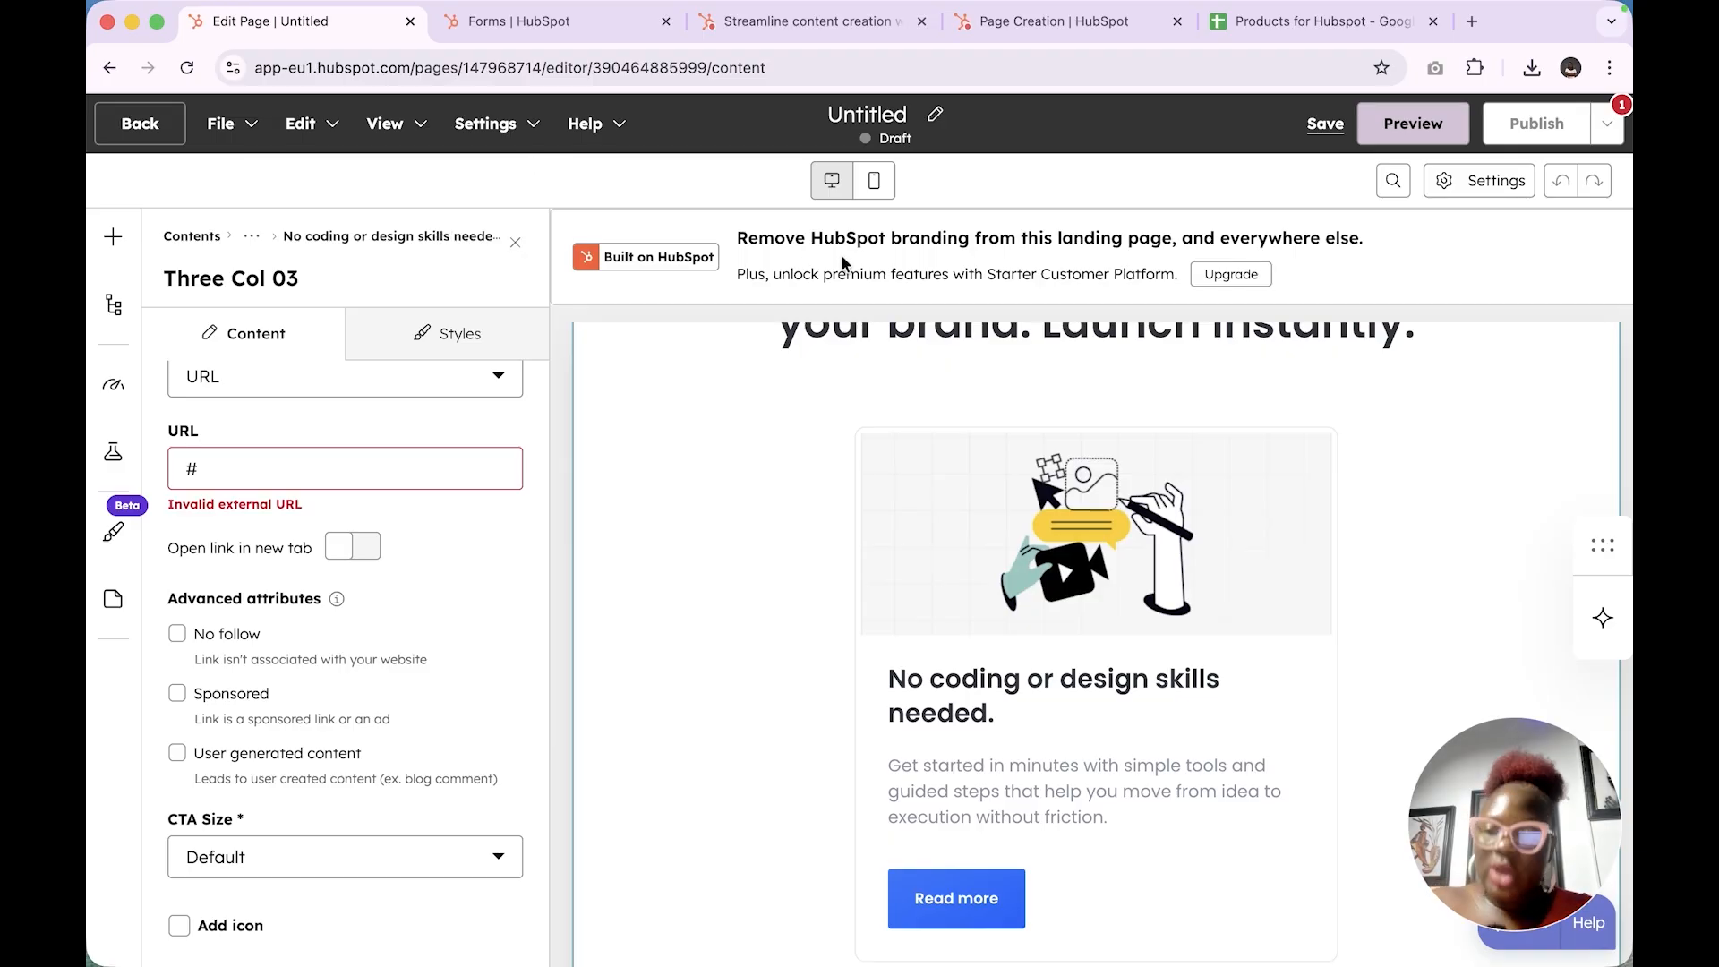
Open the list of modules that can be added and look through the Theme and Text modules
click(113, 236)
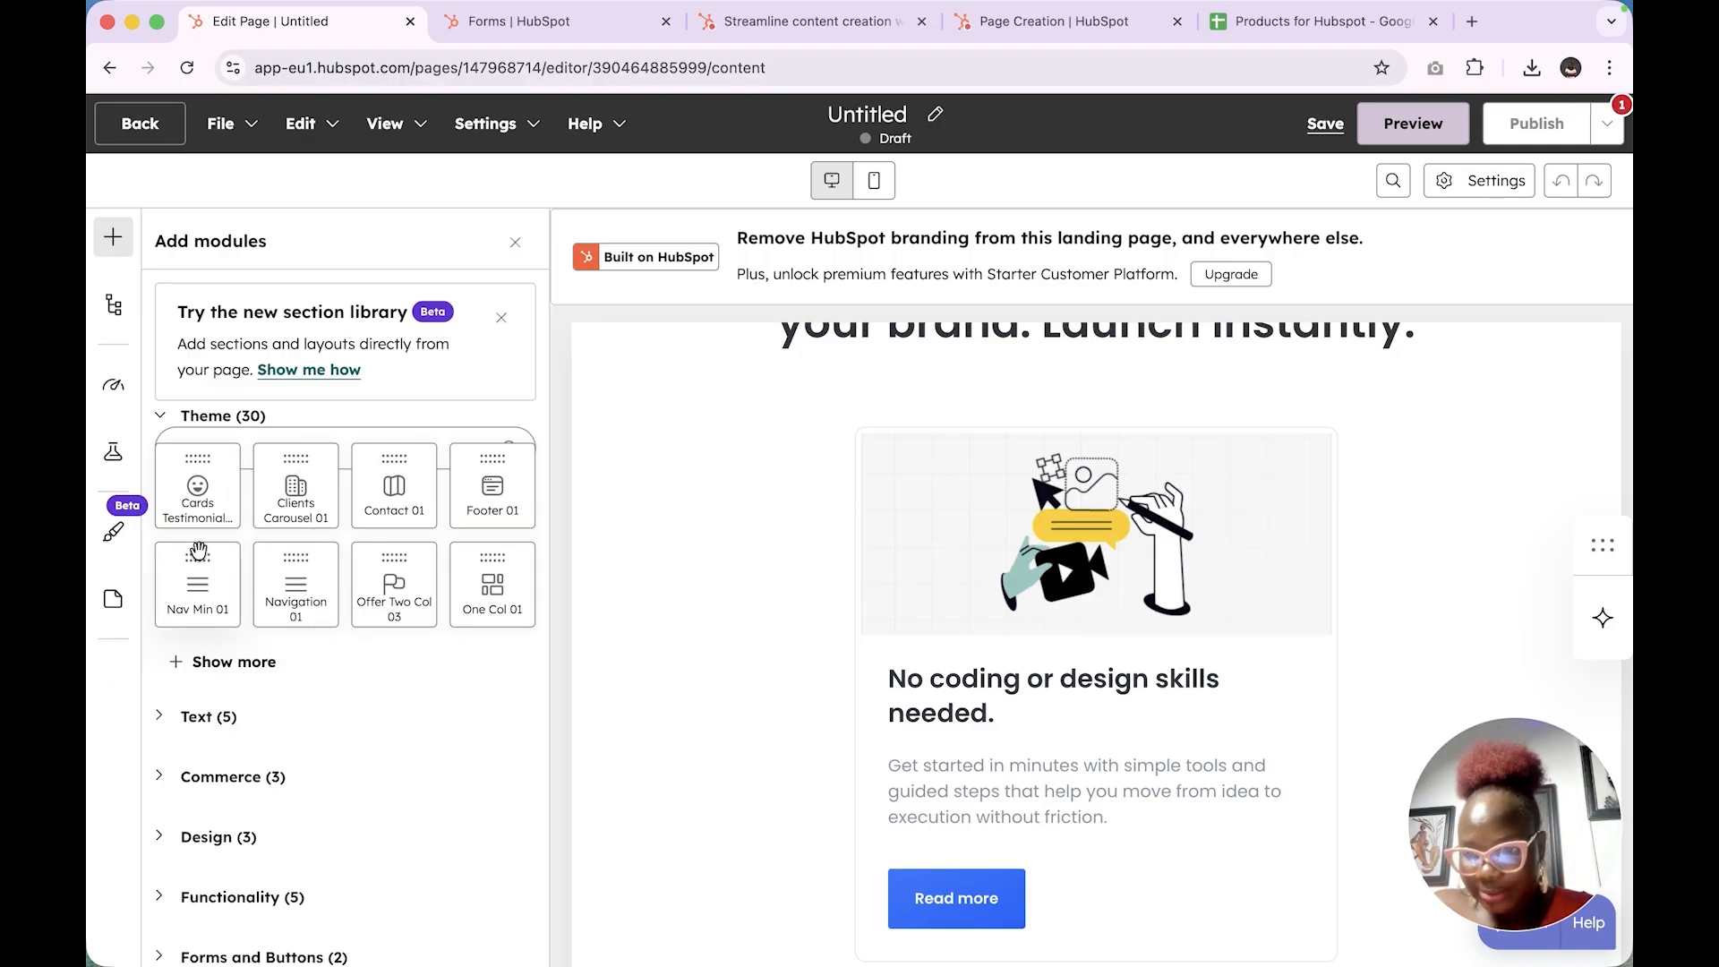
scroll(326, 543, down, 2)
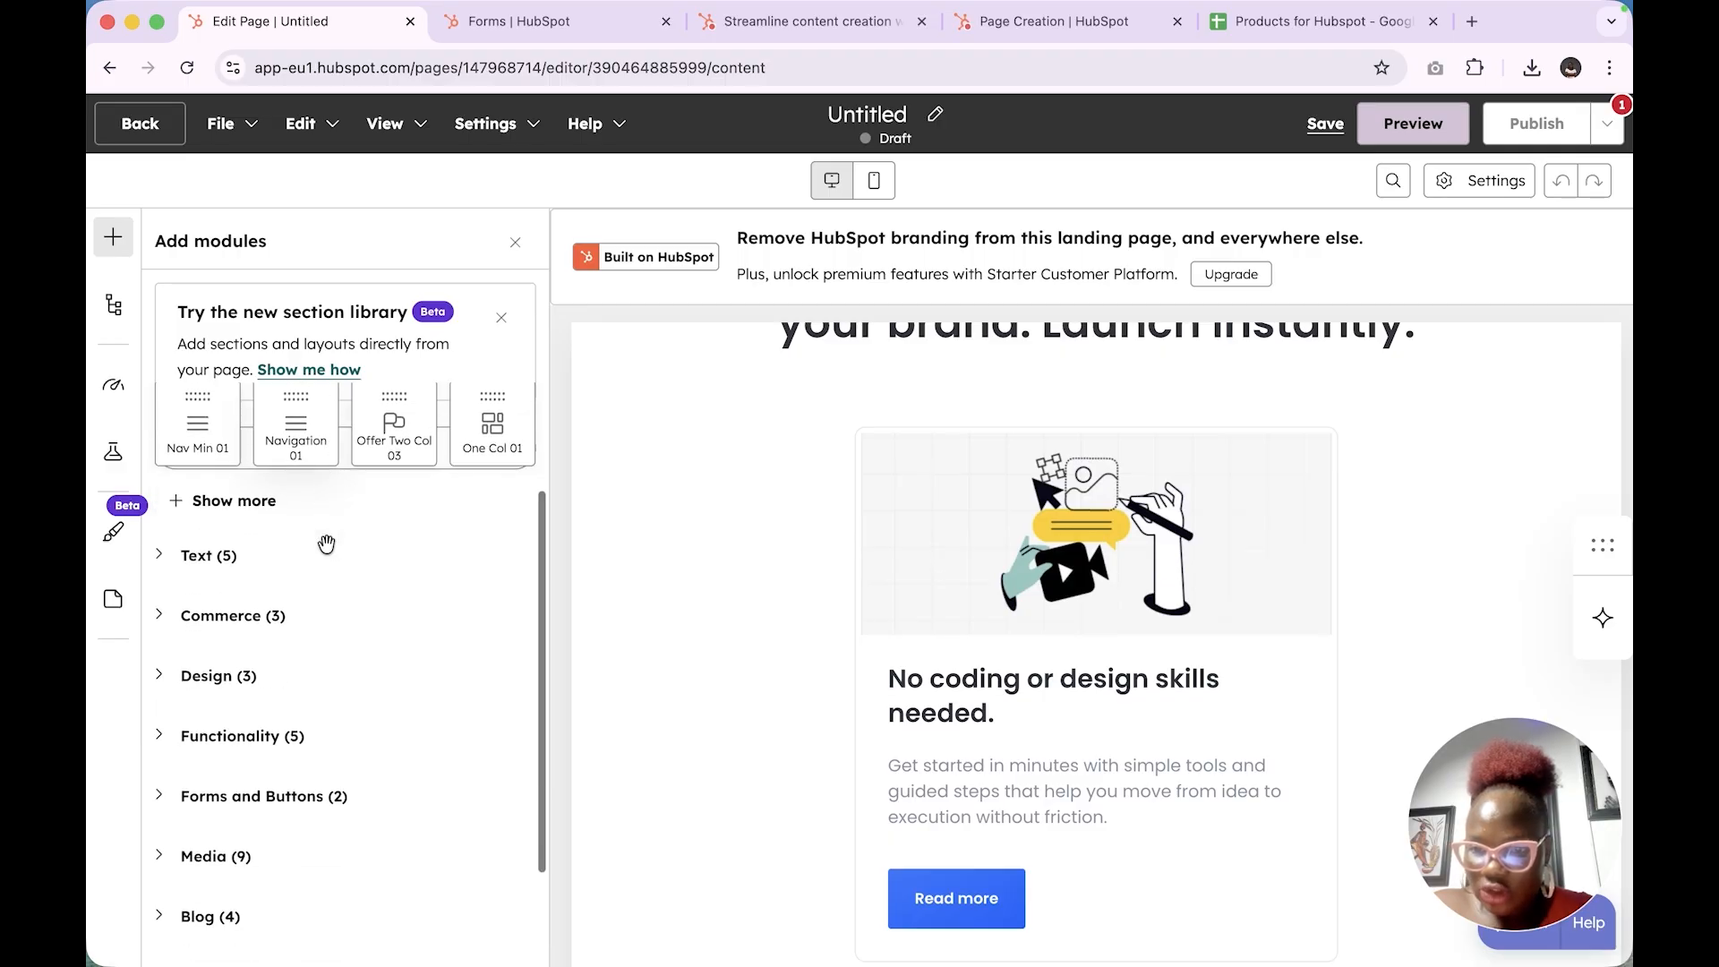
scroll(331, 541, up, 2)
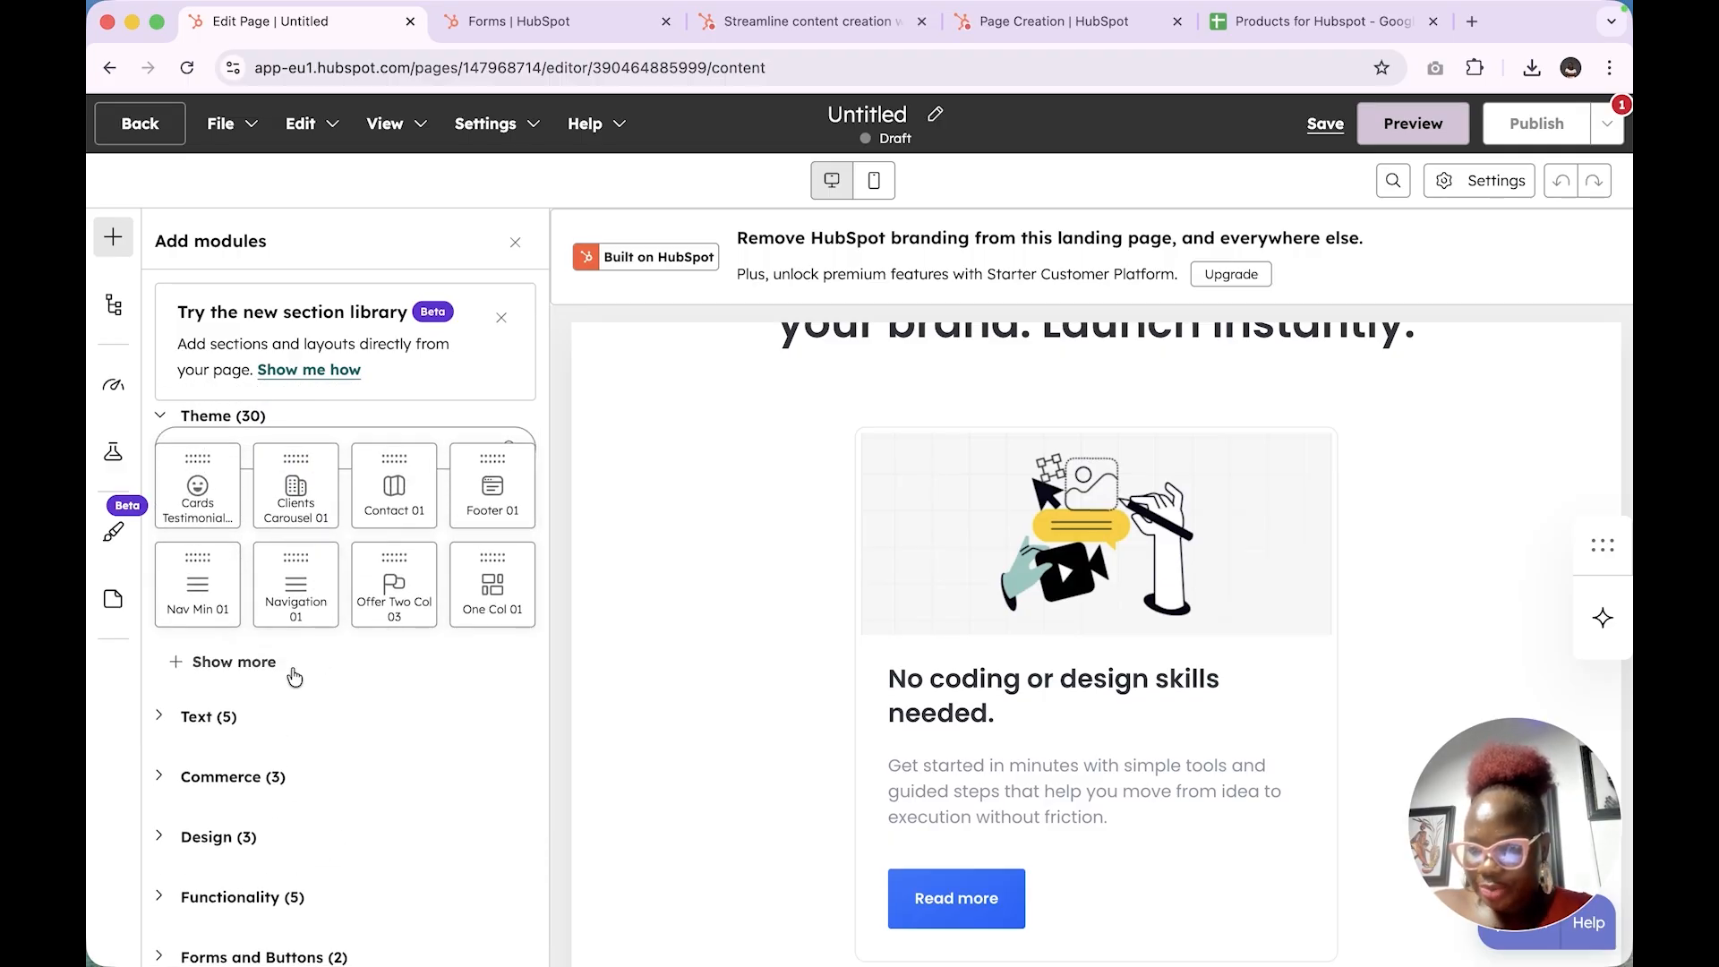
click(209, 718)
scroll(331, 727, down, 5)
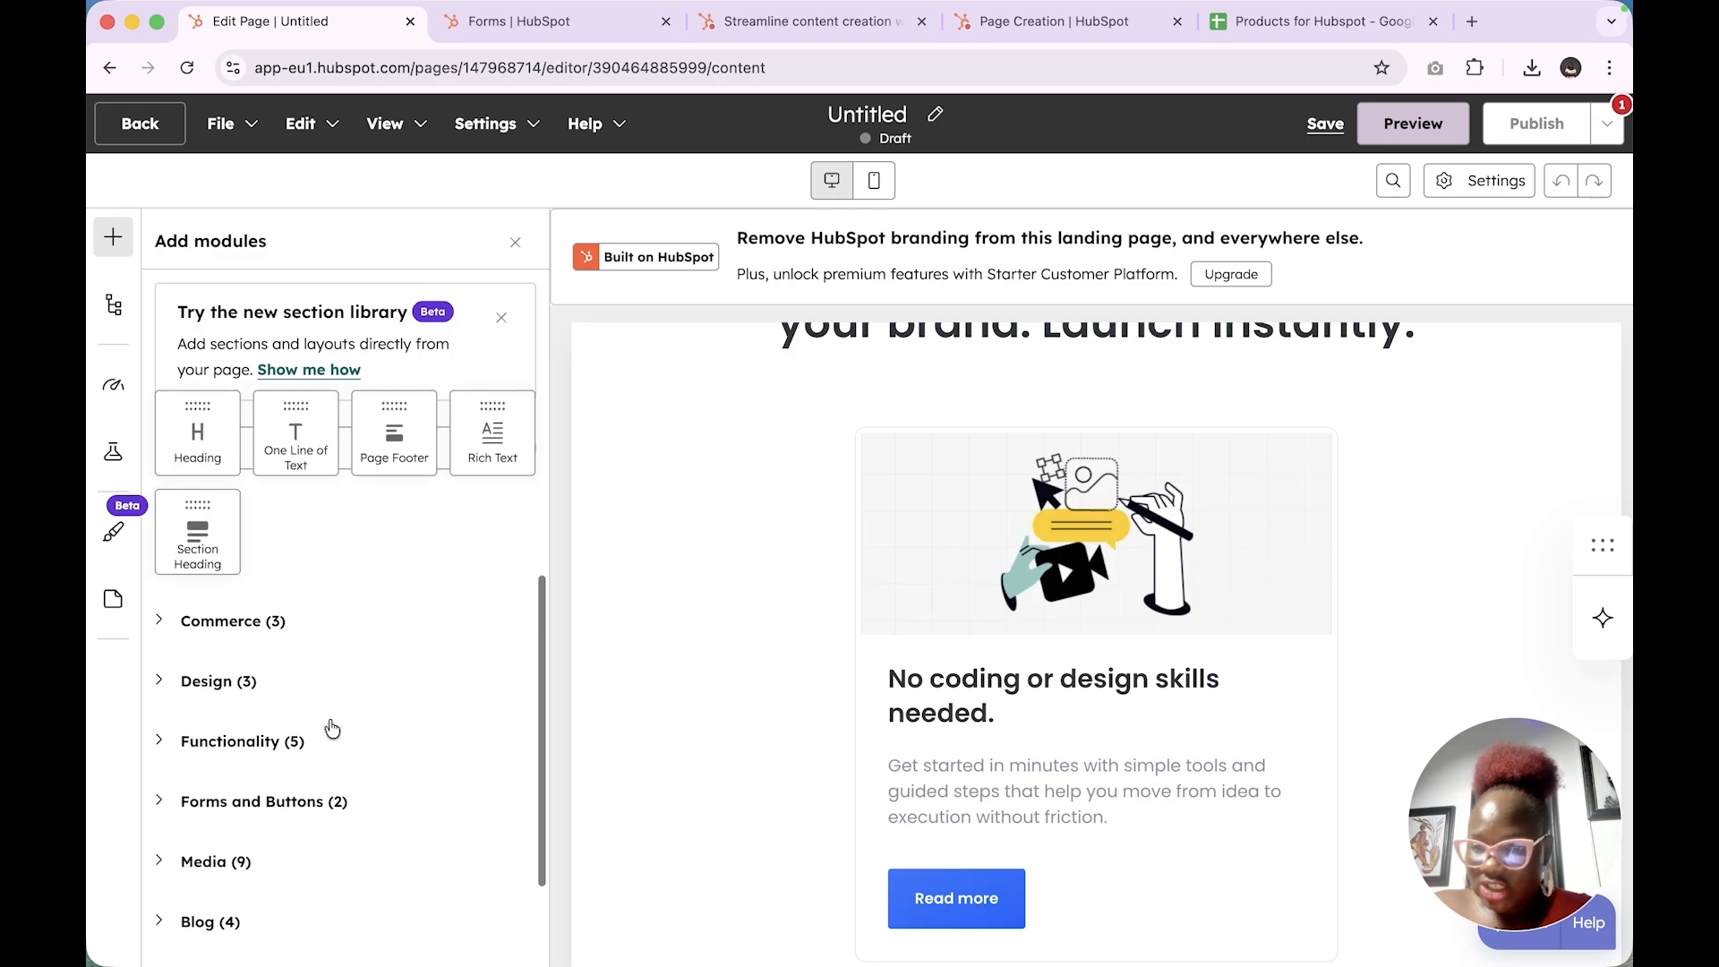
Add a Meetings module from the Commerce modules directly above the footer and check its meeting link choices
click(233, 626)
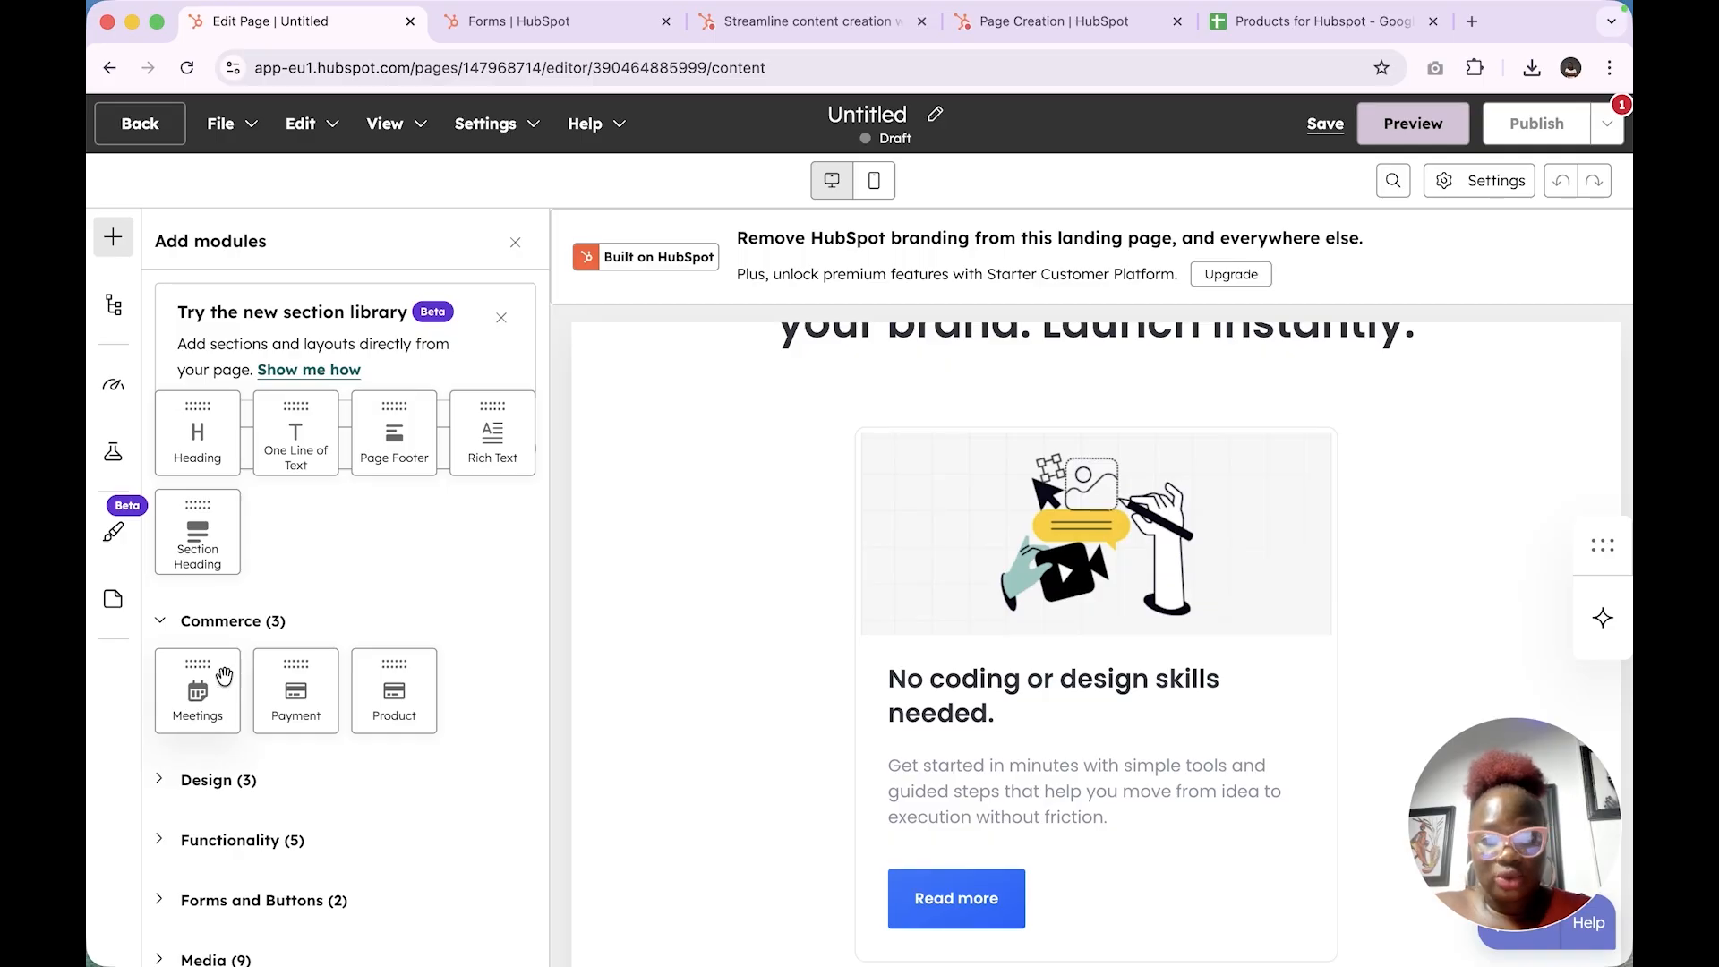
scroll(826, 779, down, 15)
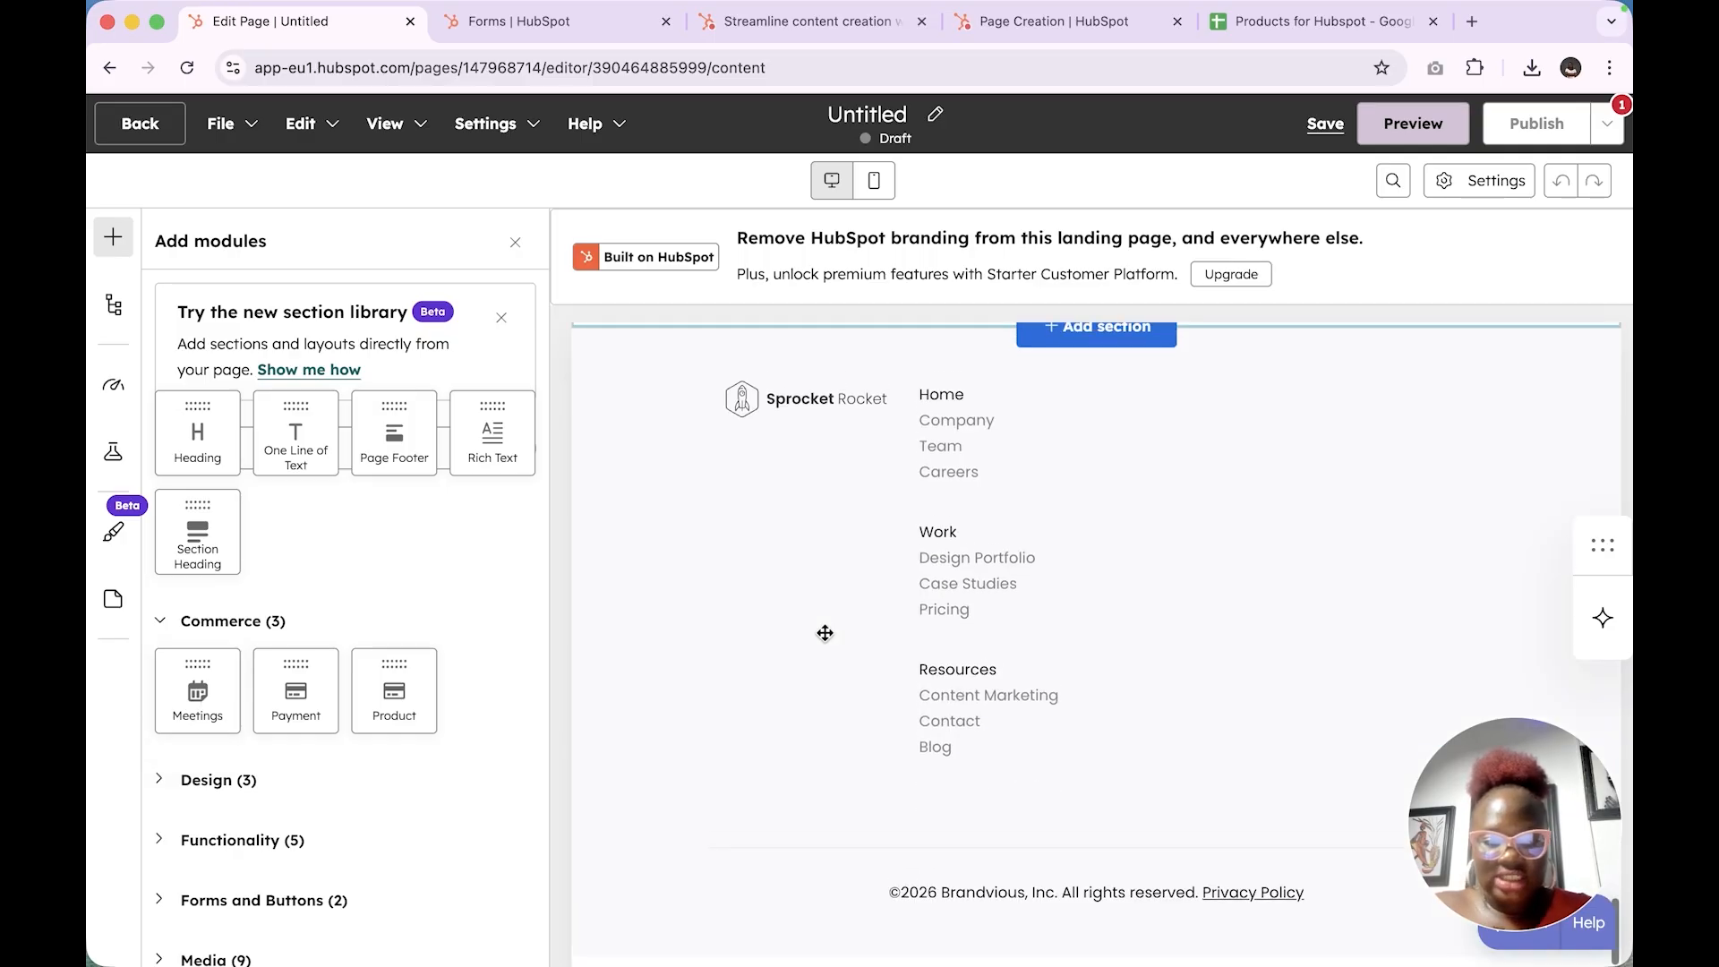
scroll(694, 503, up, 4)
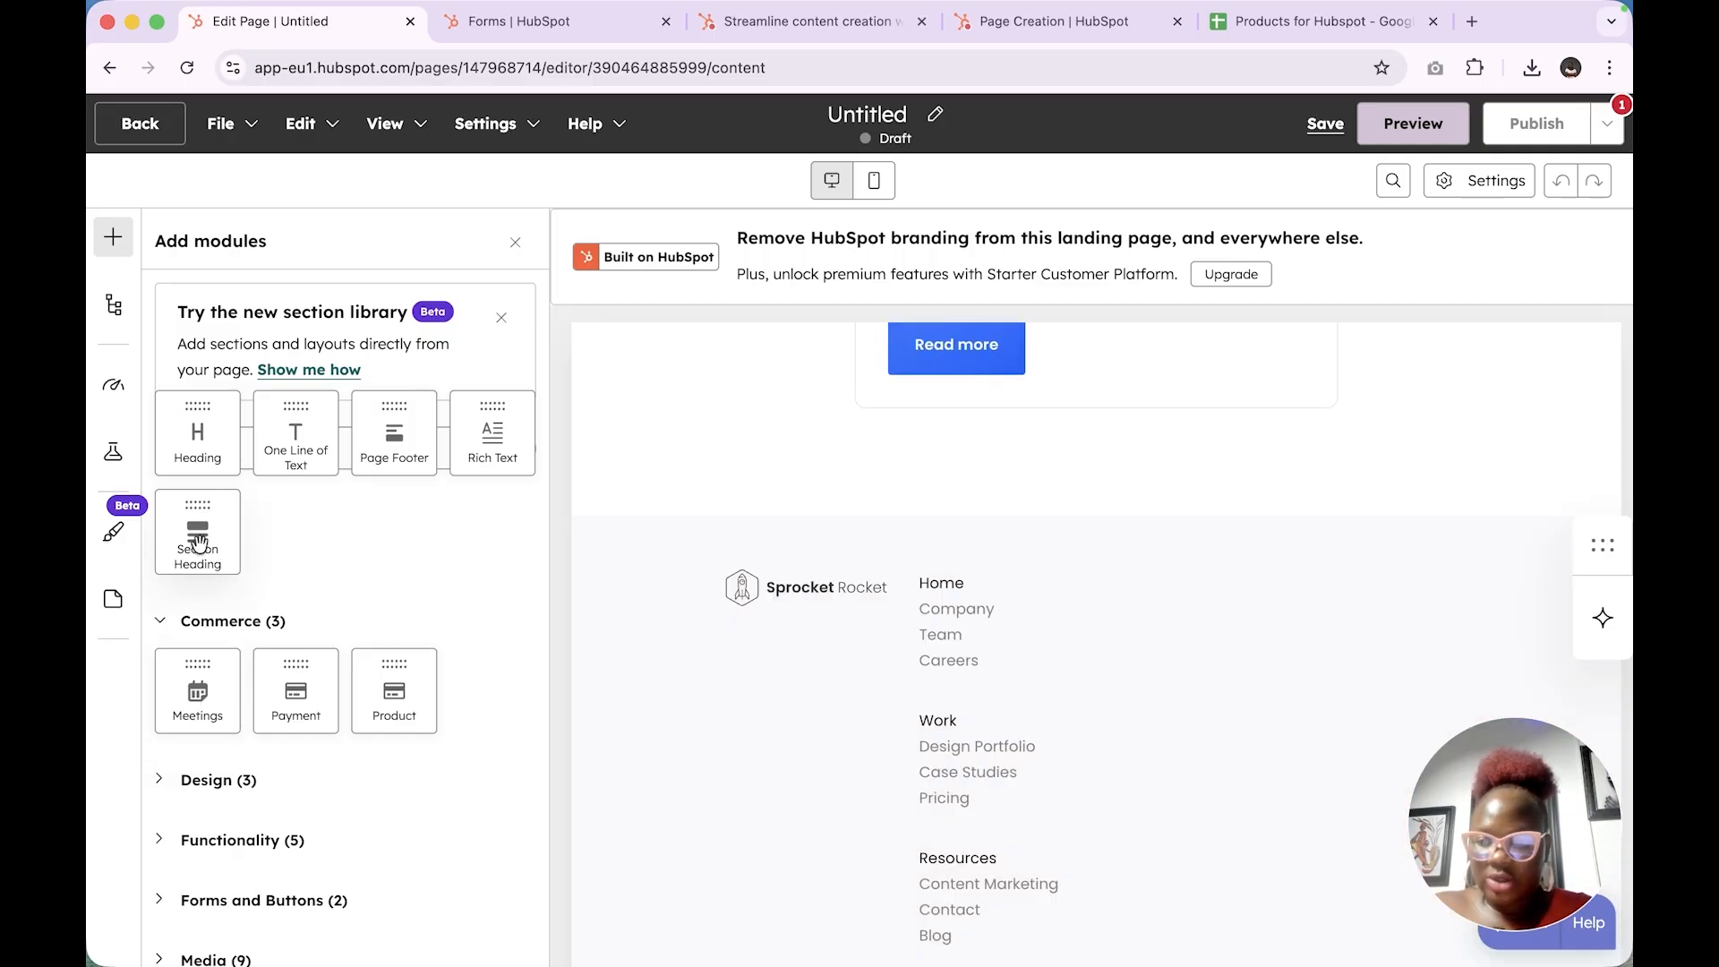
mouse_move(200, 706)
mouse_down()
mouse_move(779, 610)
mouse_move(948, 503)
mouse_up()
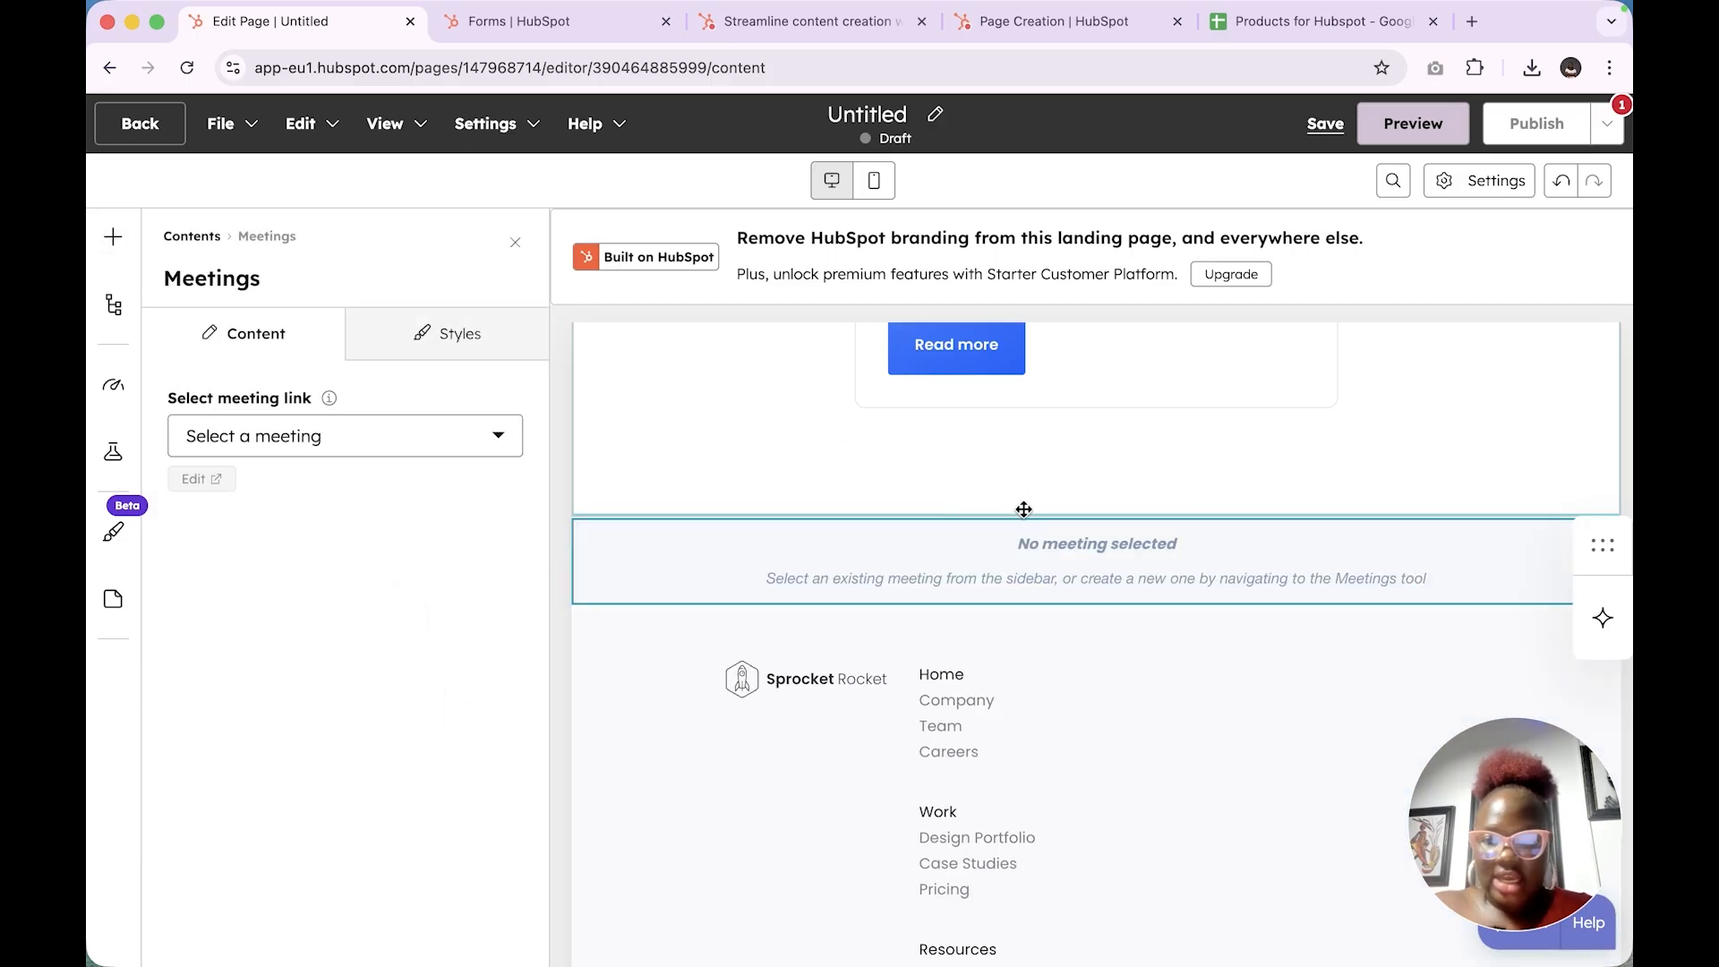
click(298, 437)
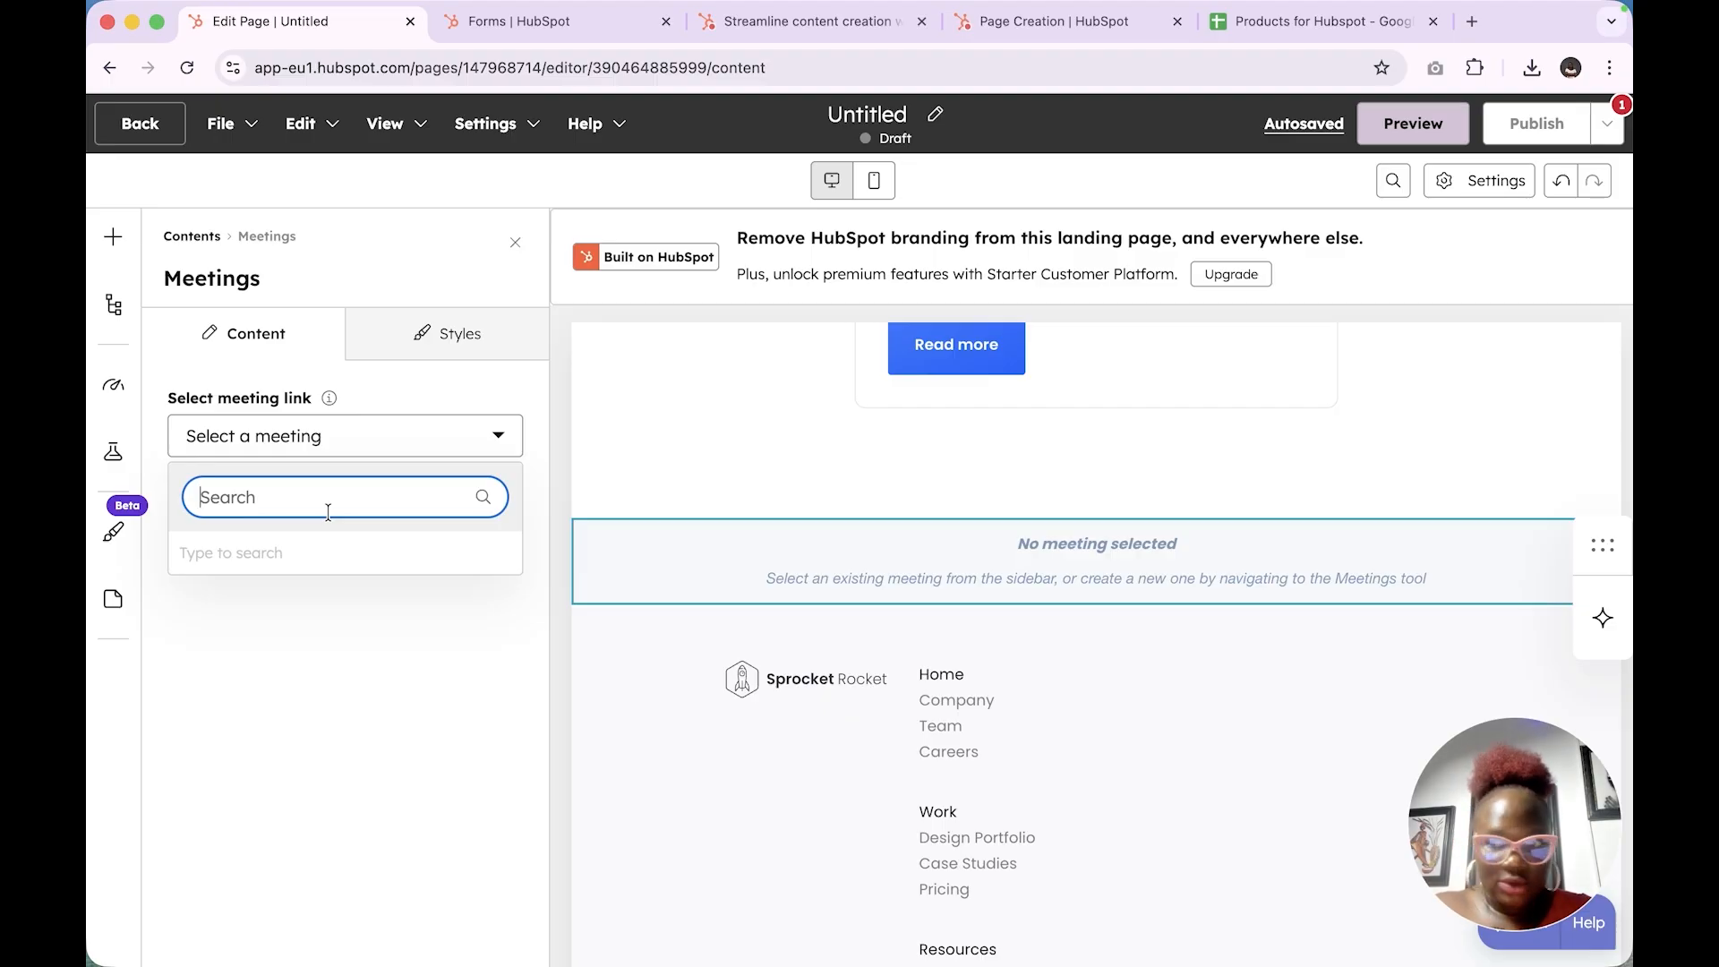
click(371, 619)
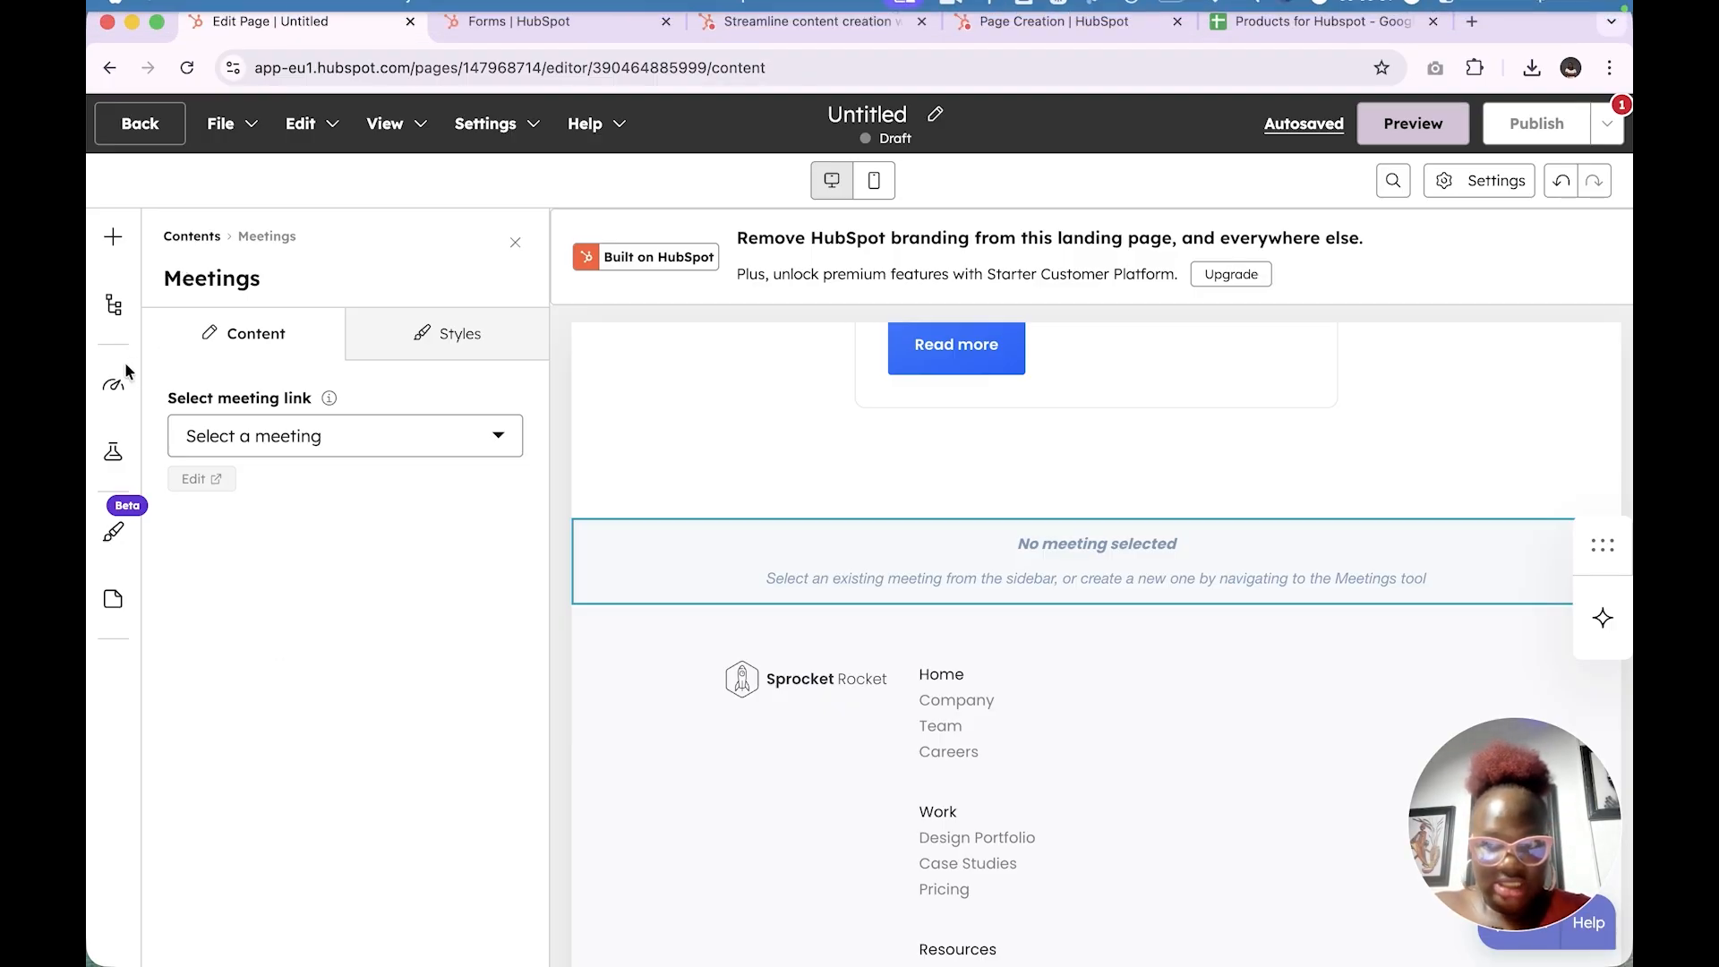
Add a Product module directly above the Meetings module and assign the CRM Growth Package product to it
click(190, 236)
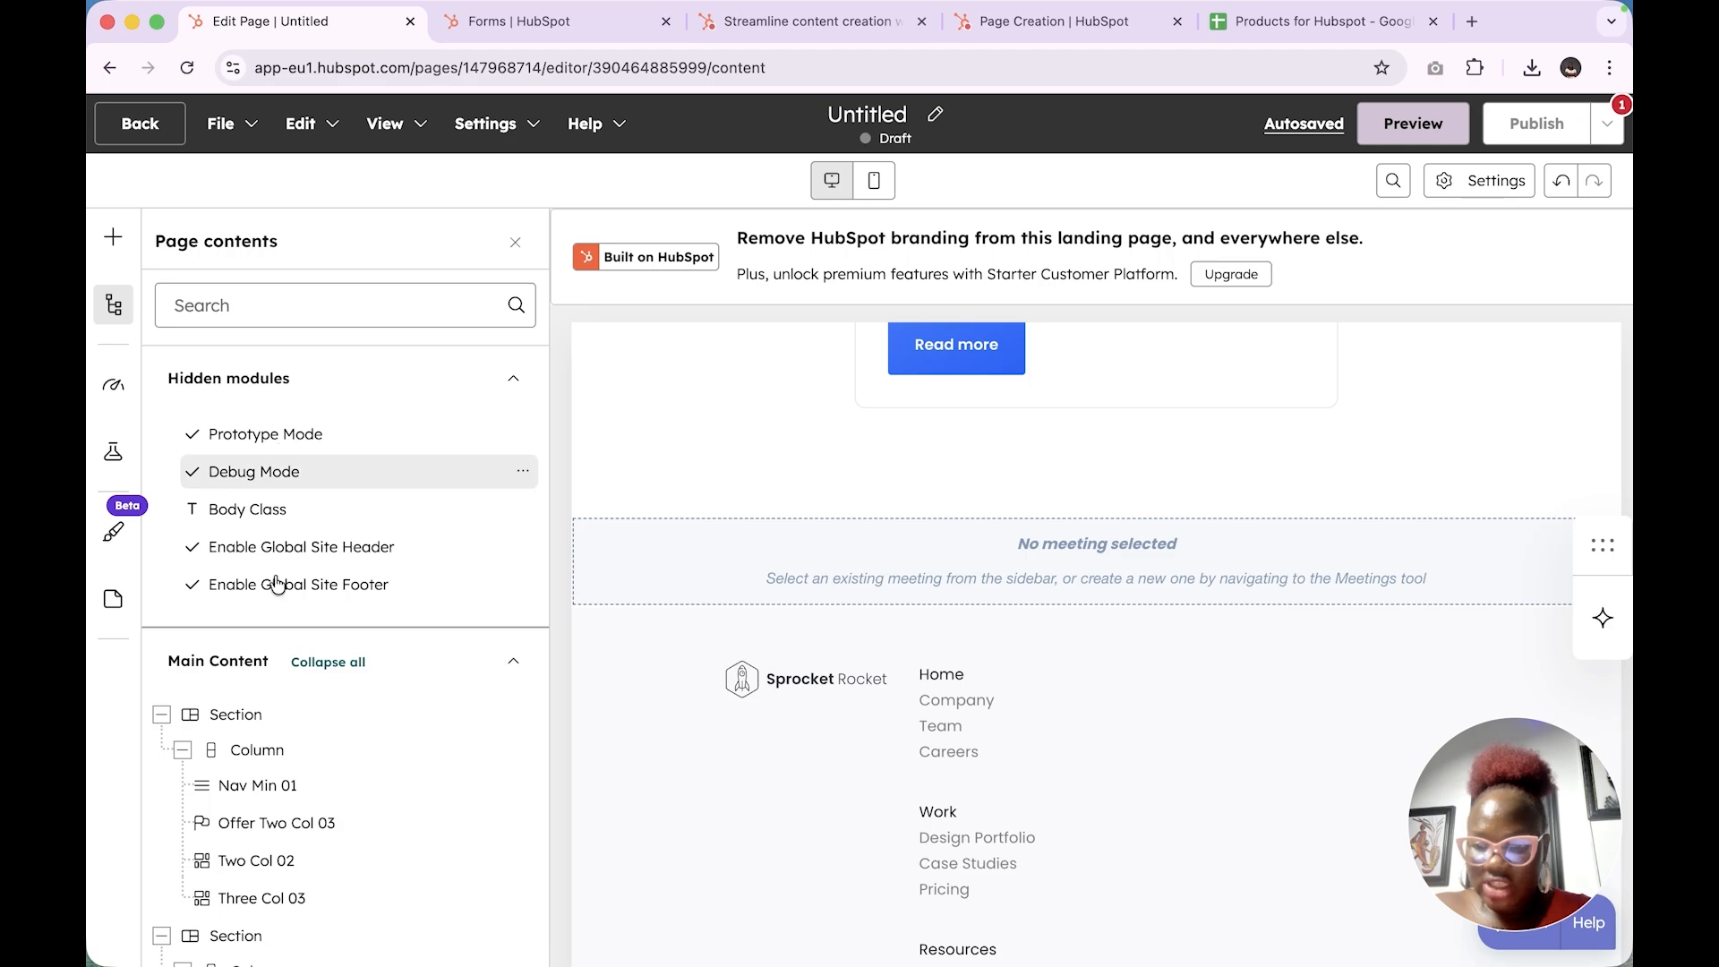
click(114, 238)
scroll(340, 681, down, 3)
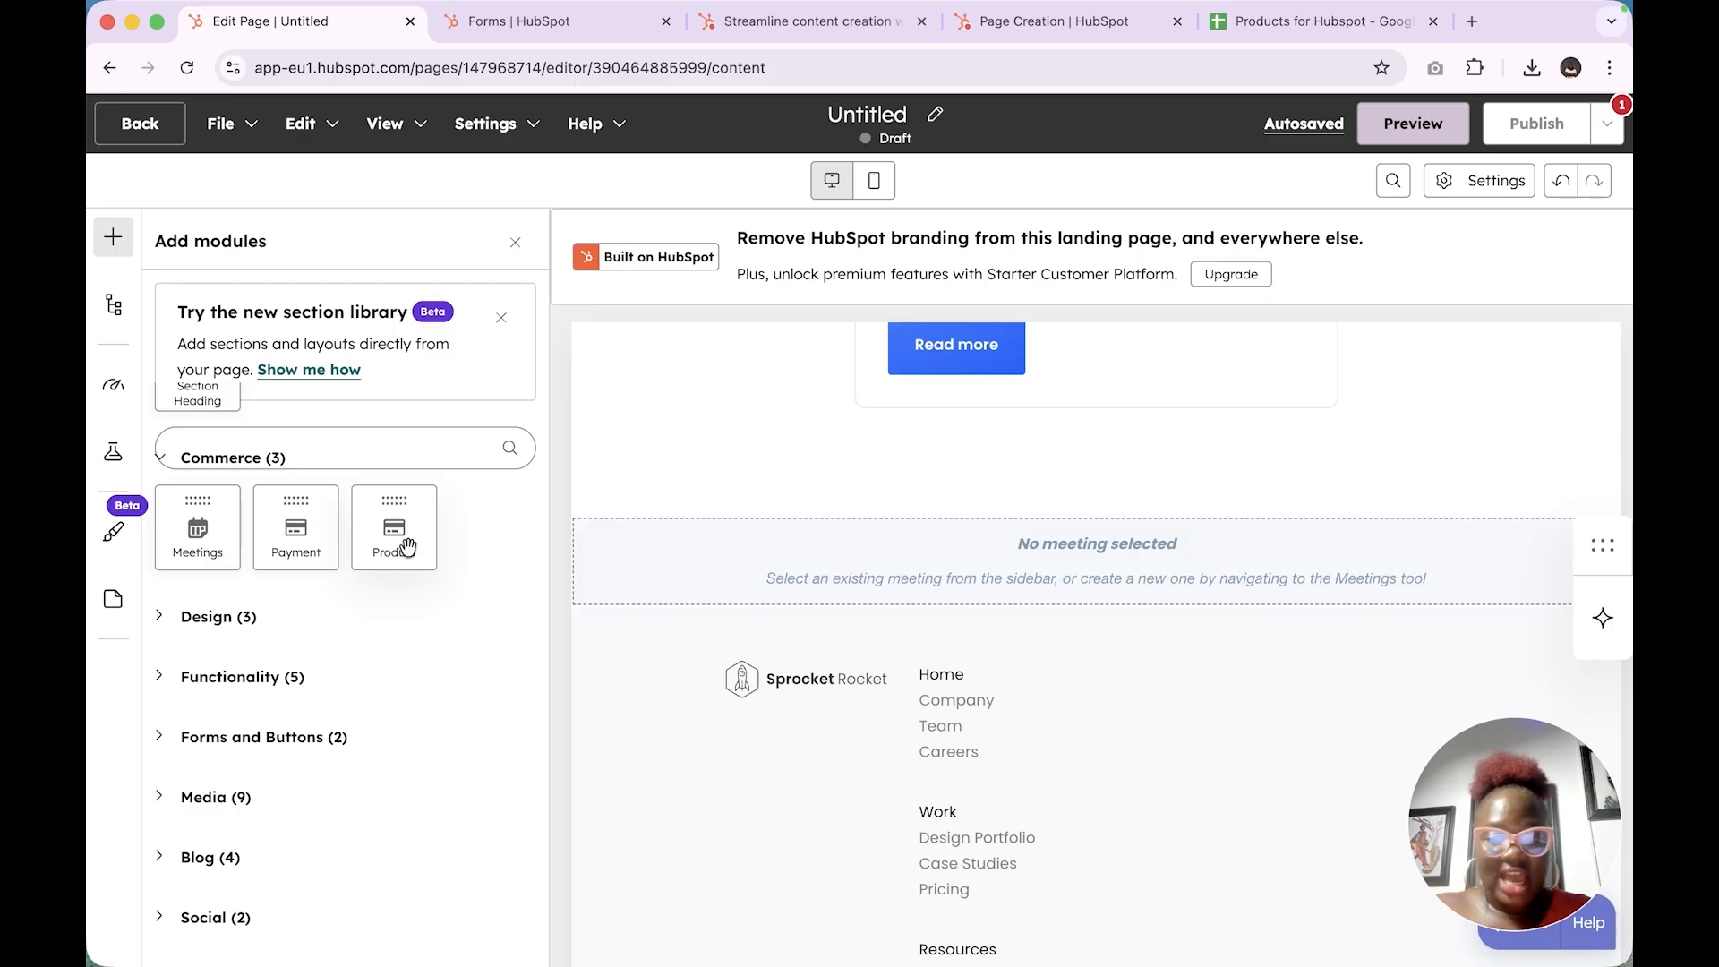
drag(408, 546, 893, 543)
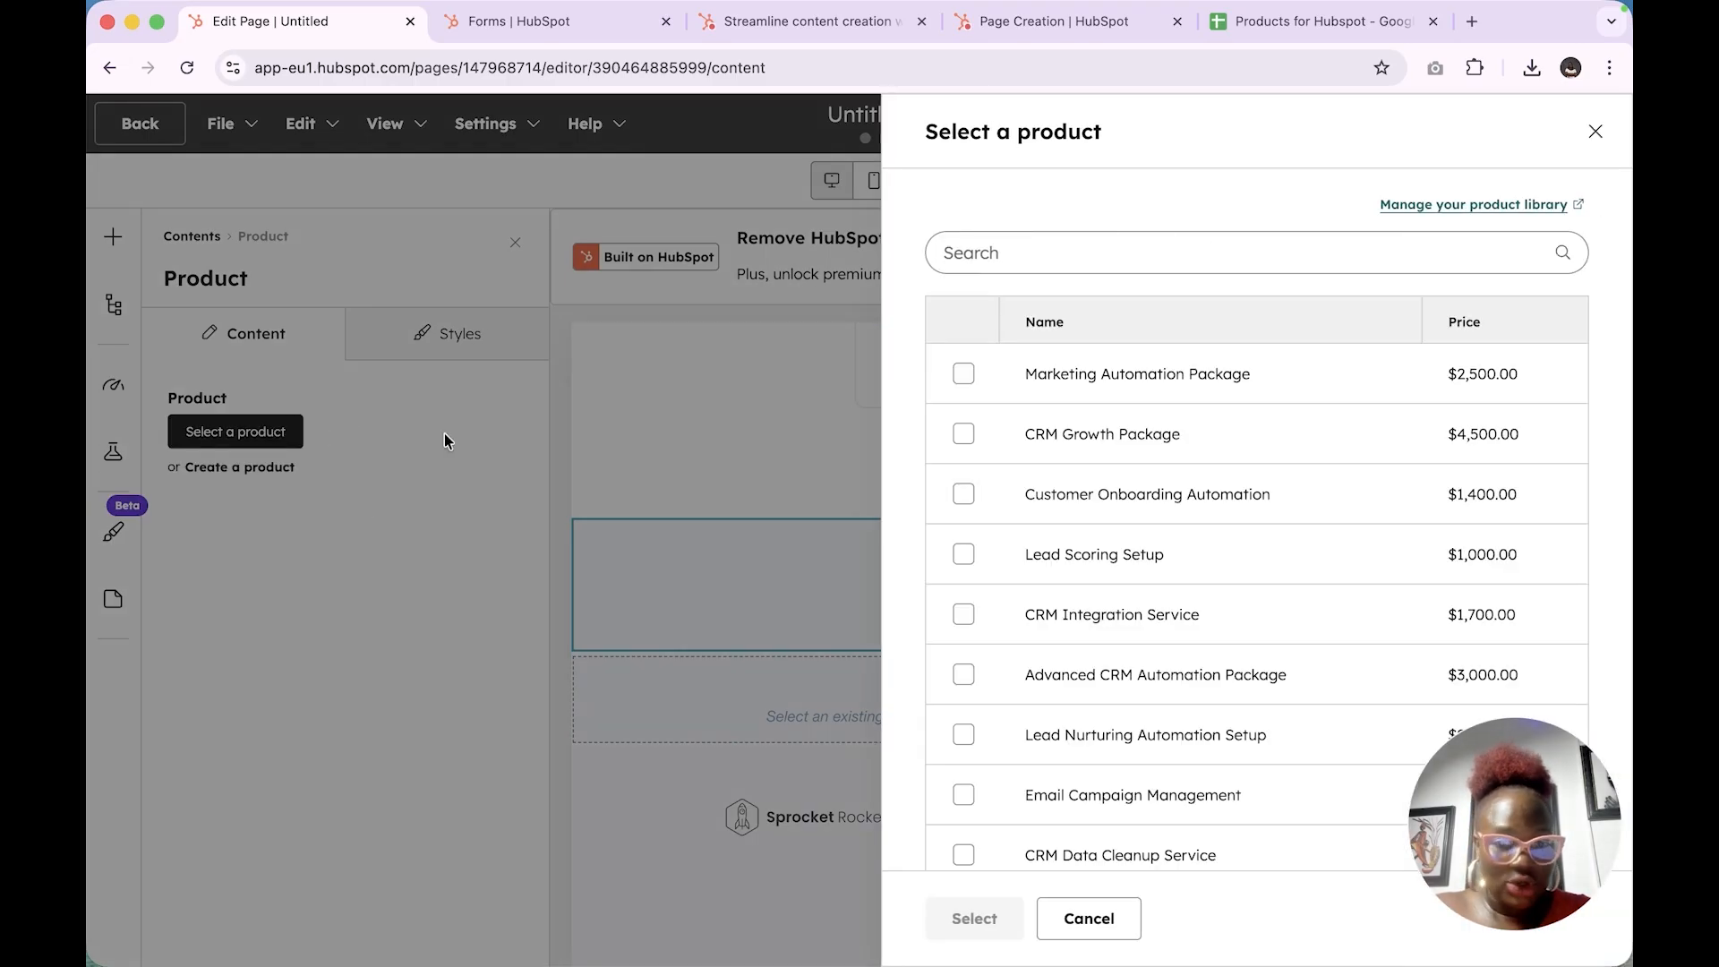
click(963, 374)
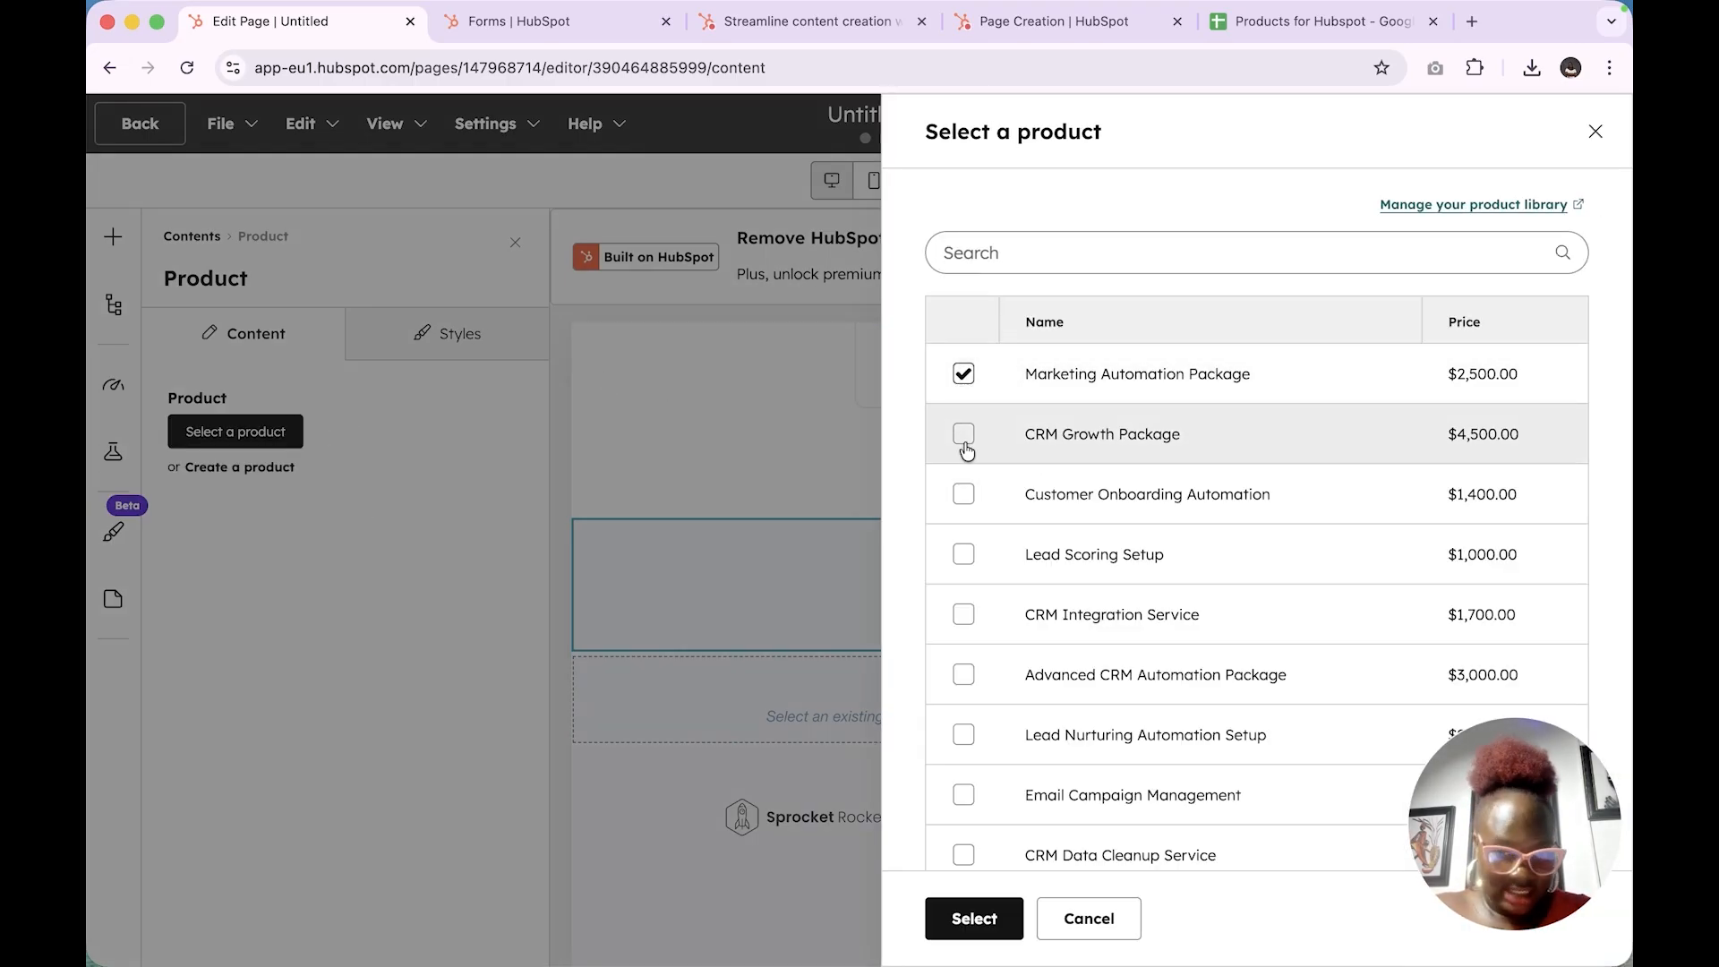
click(964, 433)
click(986, 922)
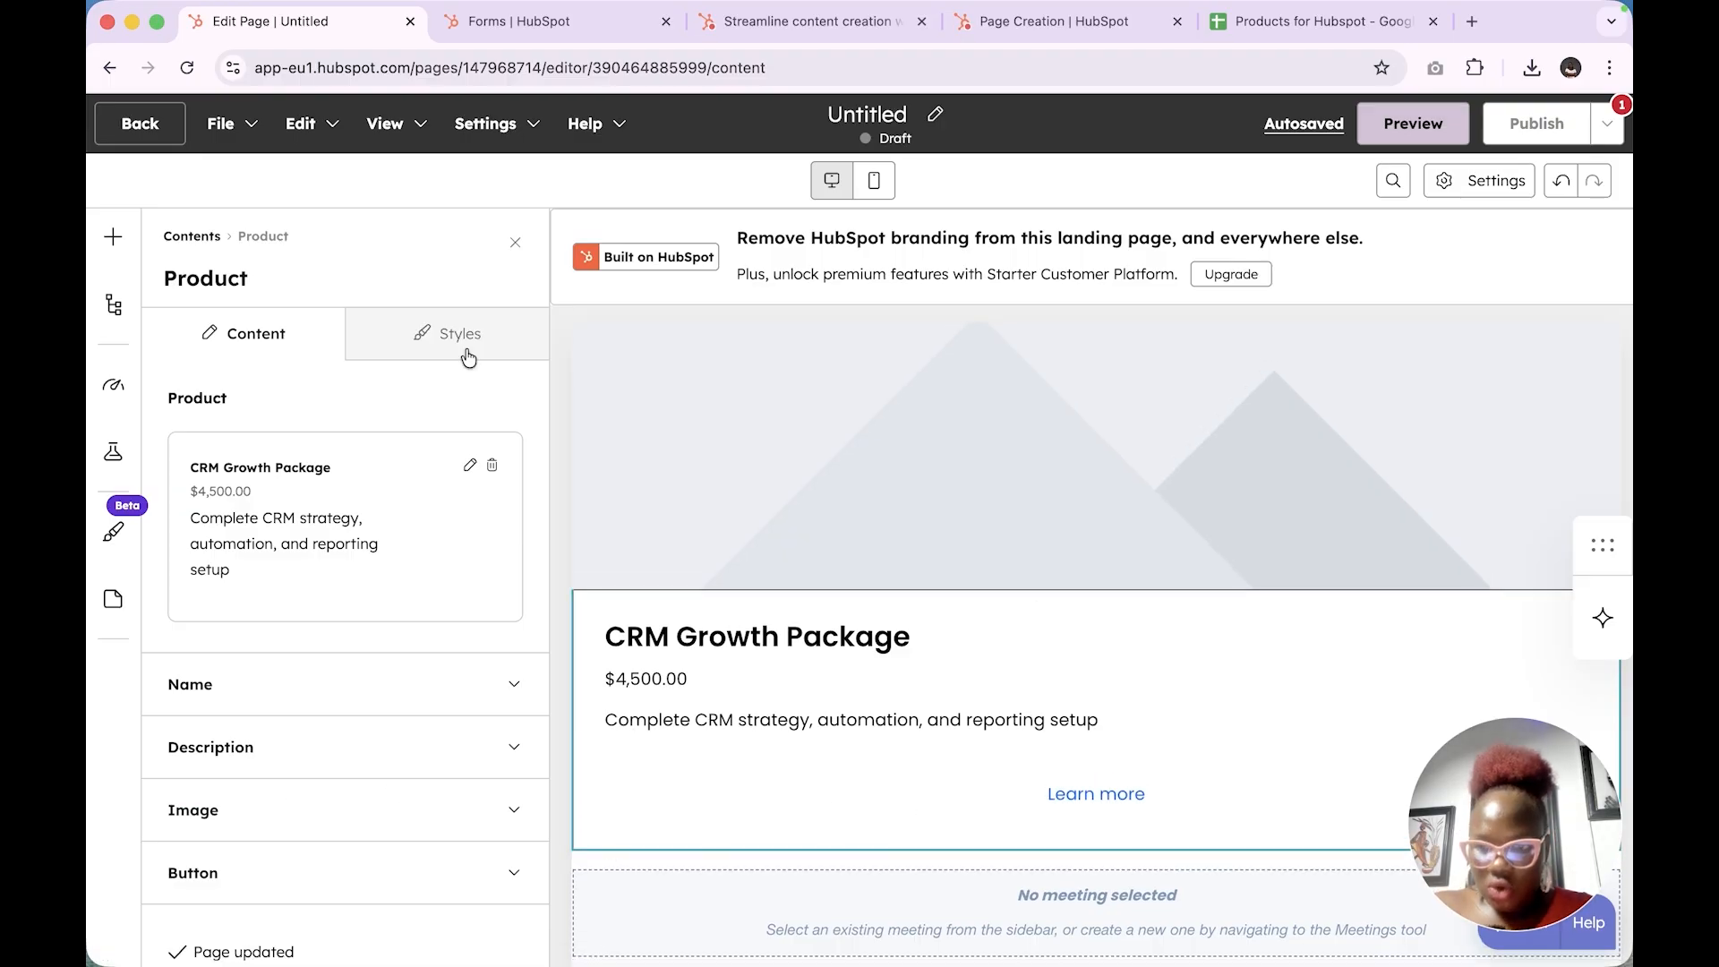
Look through the Design, Functionality, Forms and Buttons, and Media modules available for the page
click(112, 237)
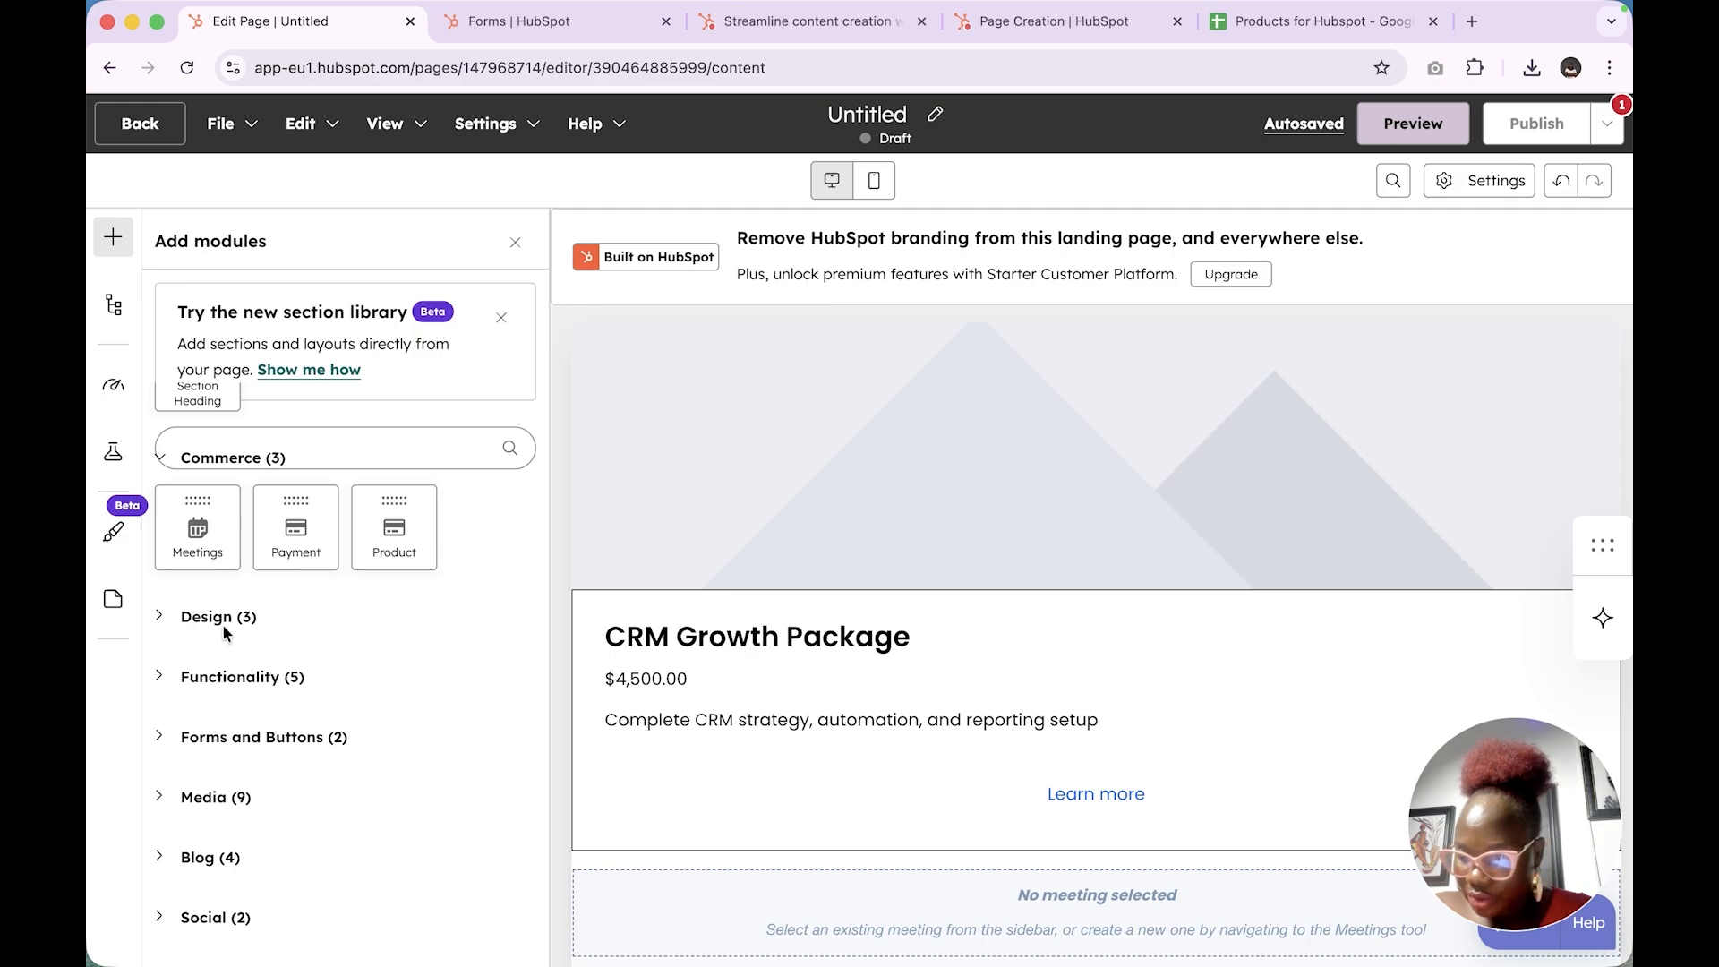
click(210, 627)
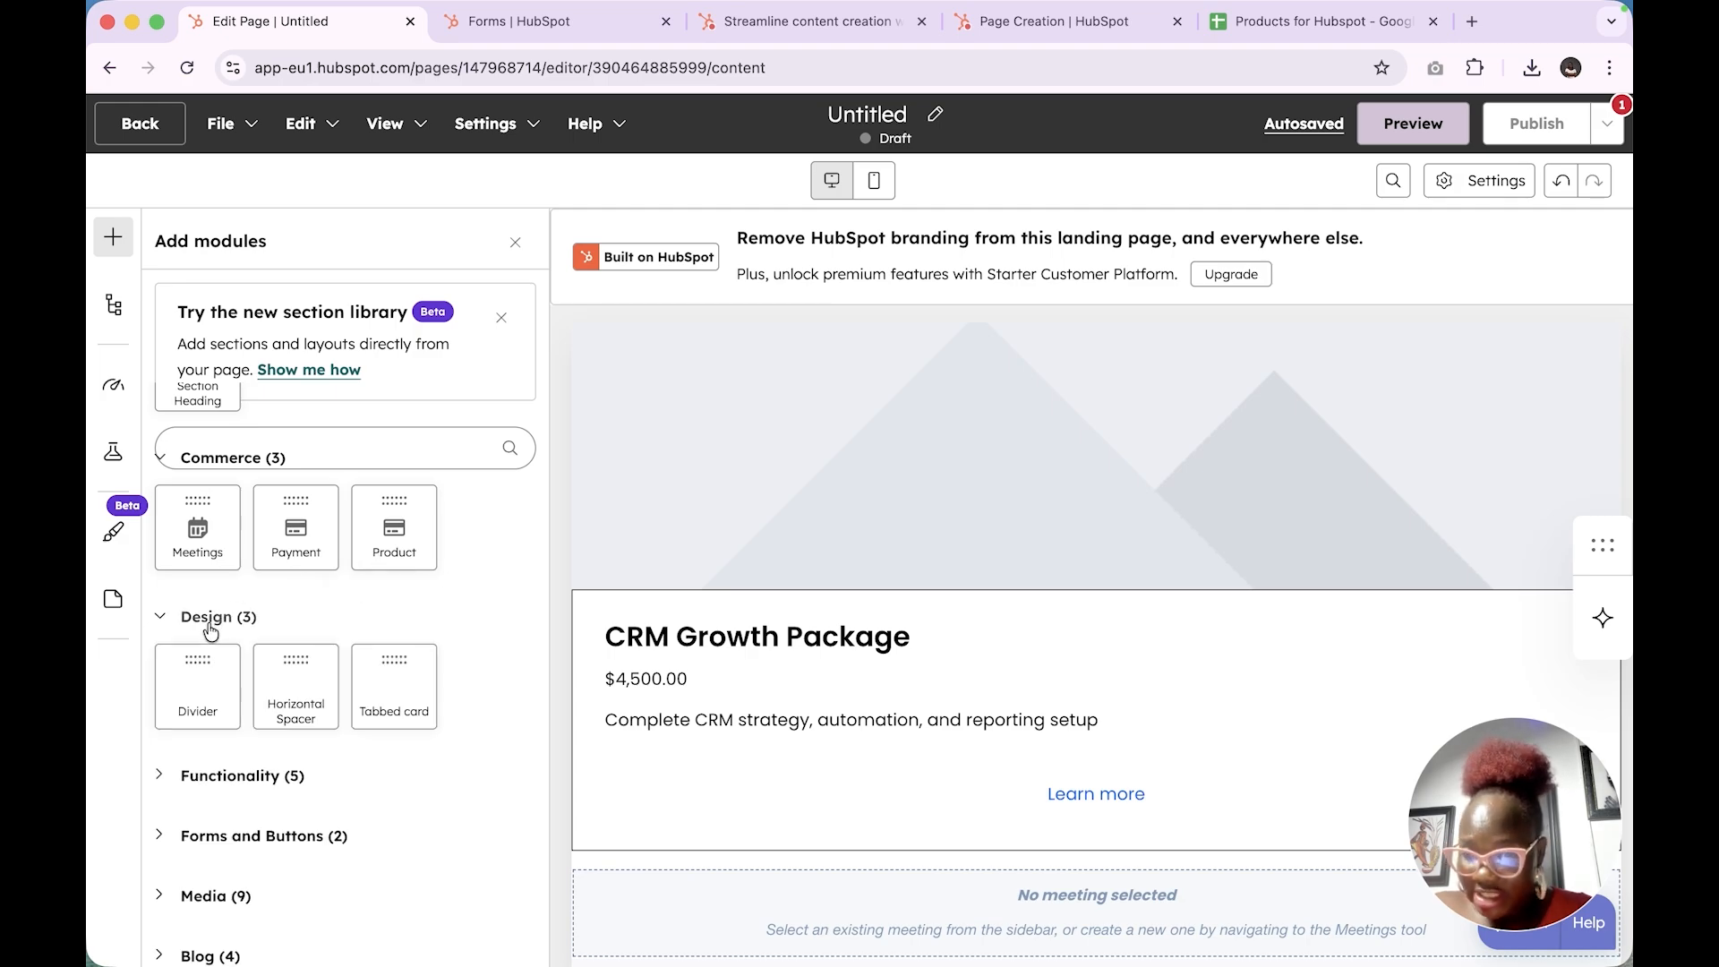
scroll(287, 698, down, 3)
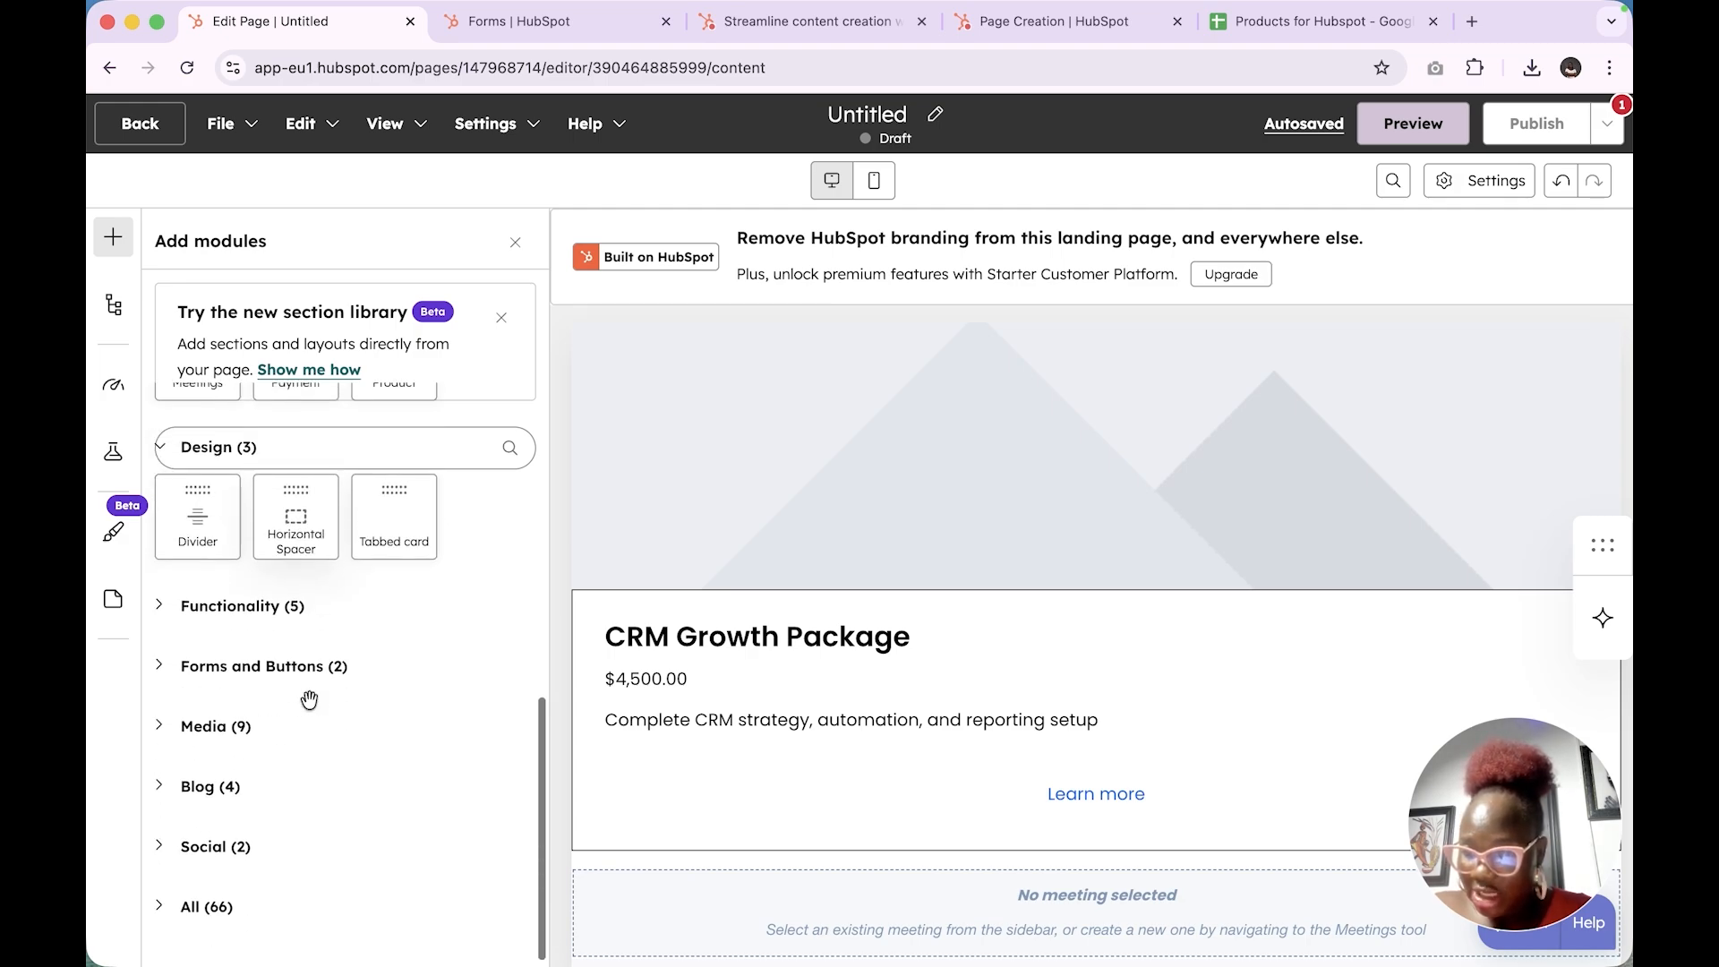
click(273, 600)
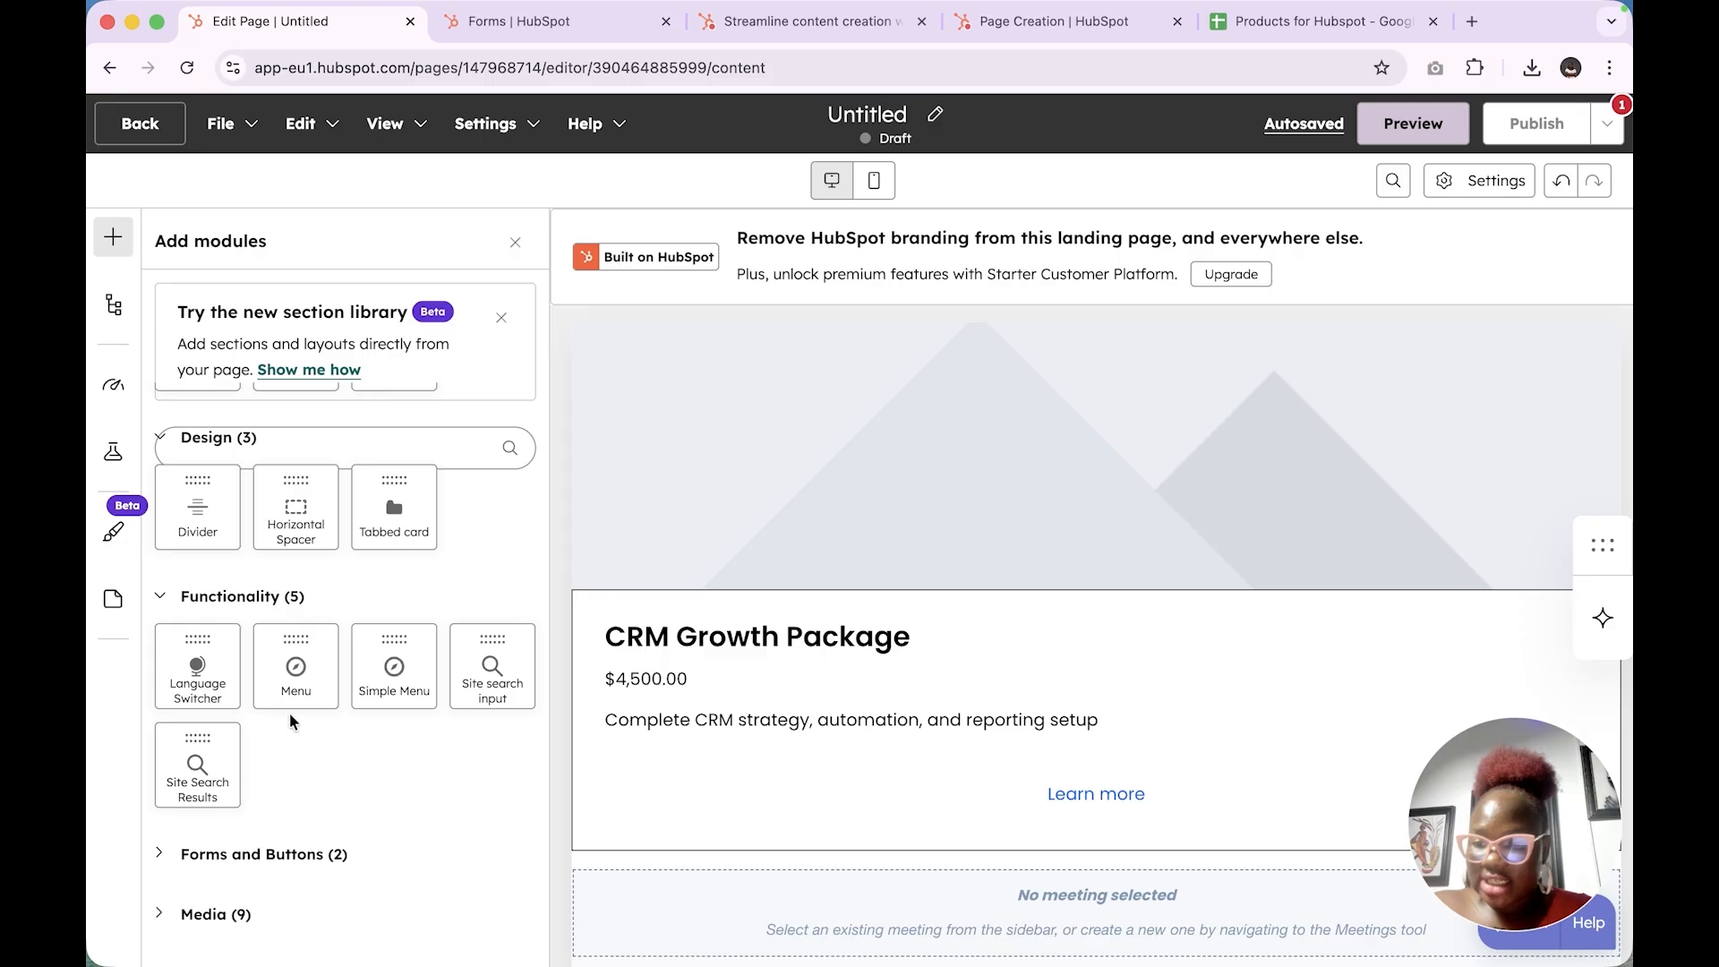
scroll(312, 660, down, 3)
click(295, 654)
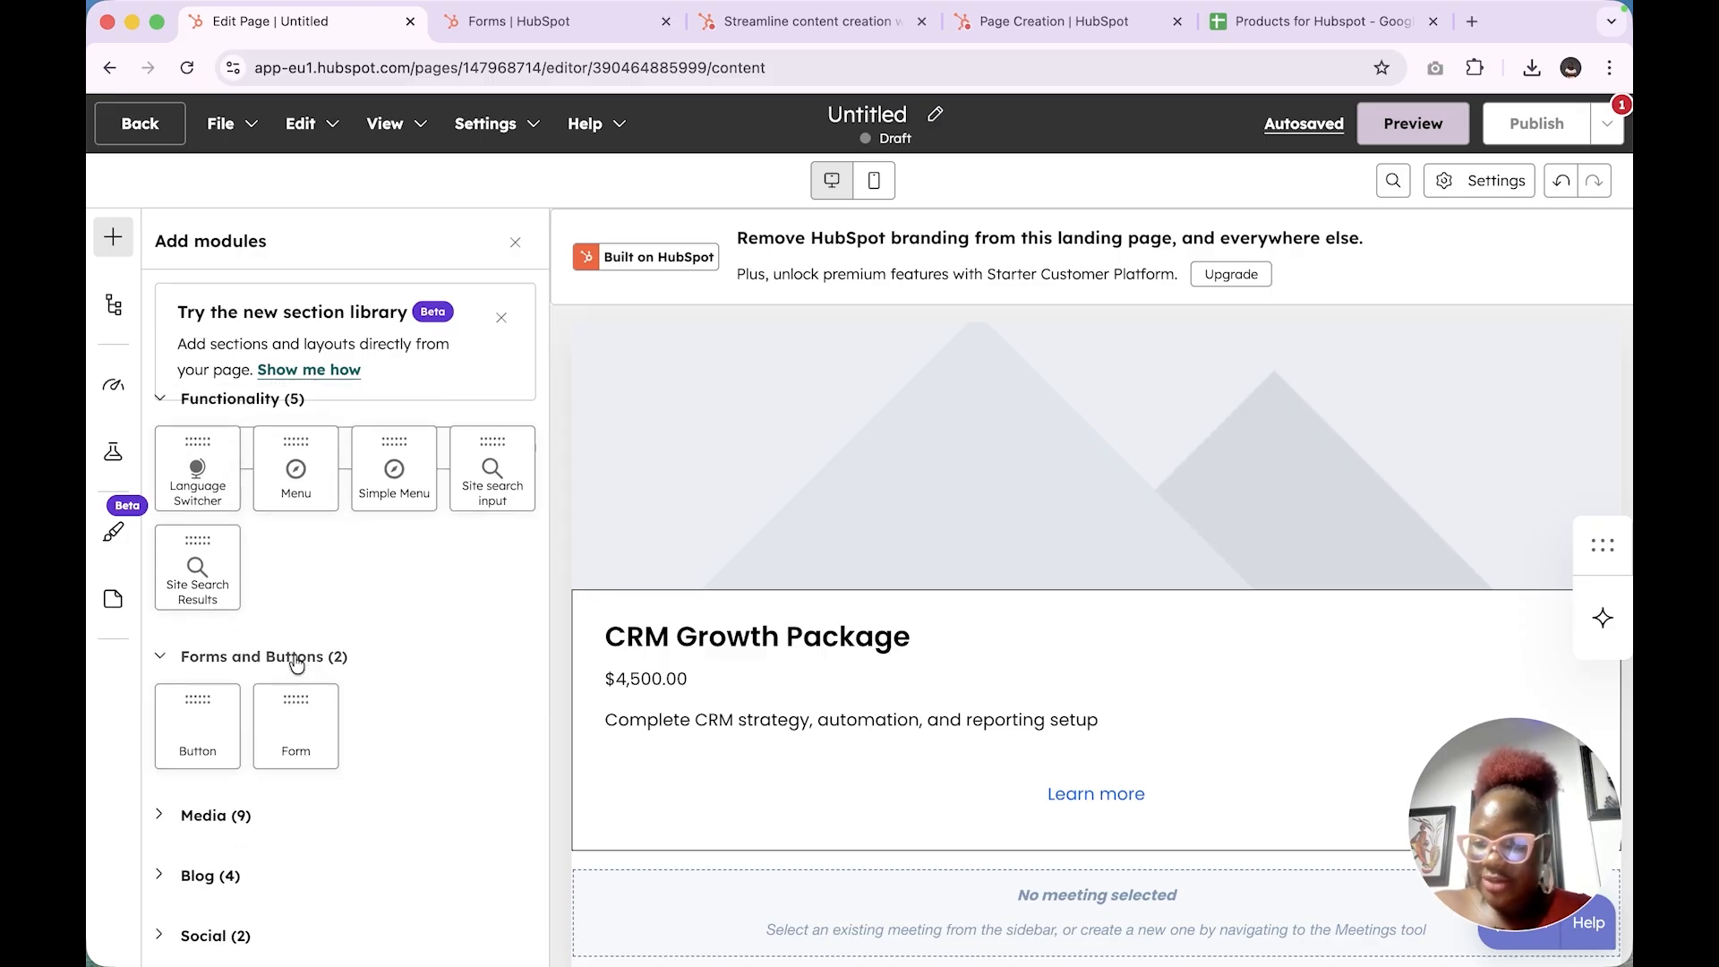
scroll(295, 662, down, 1)
click(184, 718)
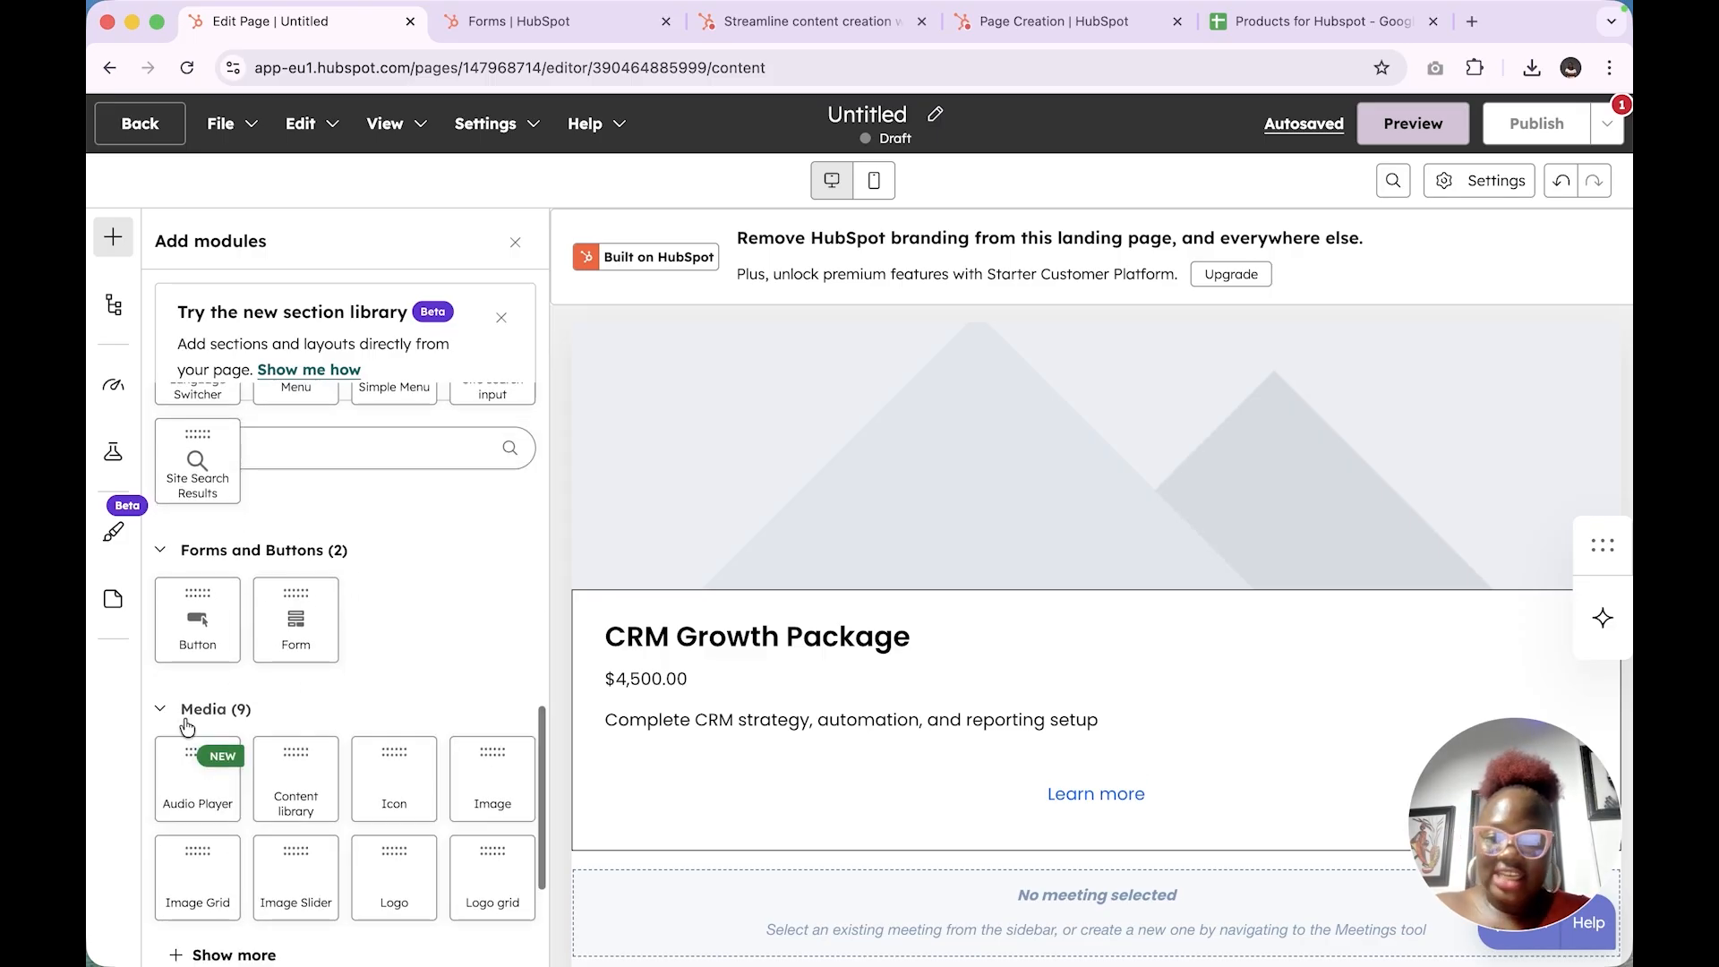
scroll(185, 727, down, 2)
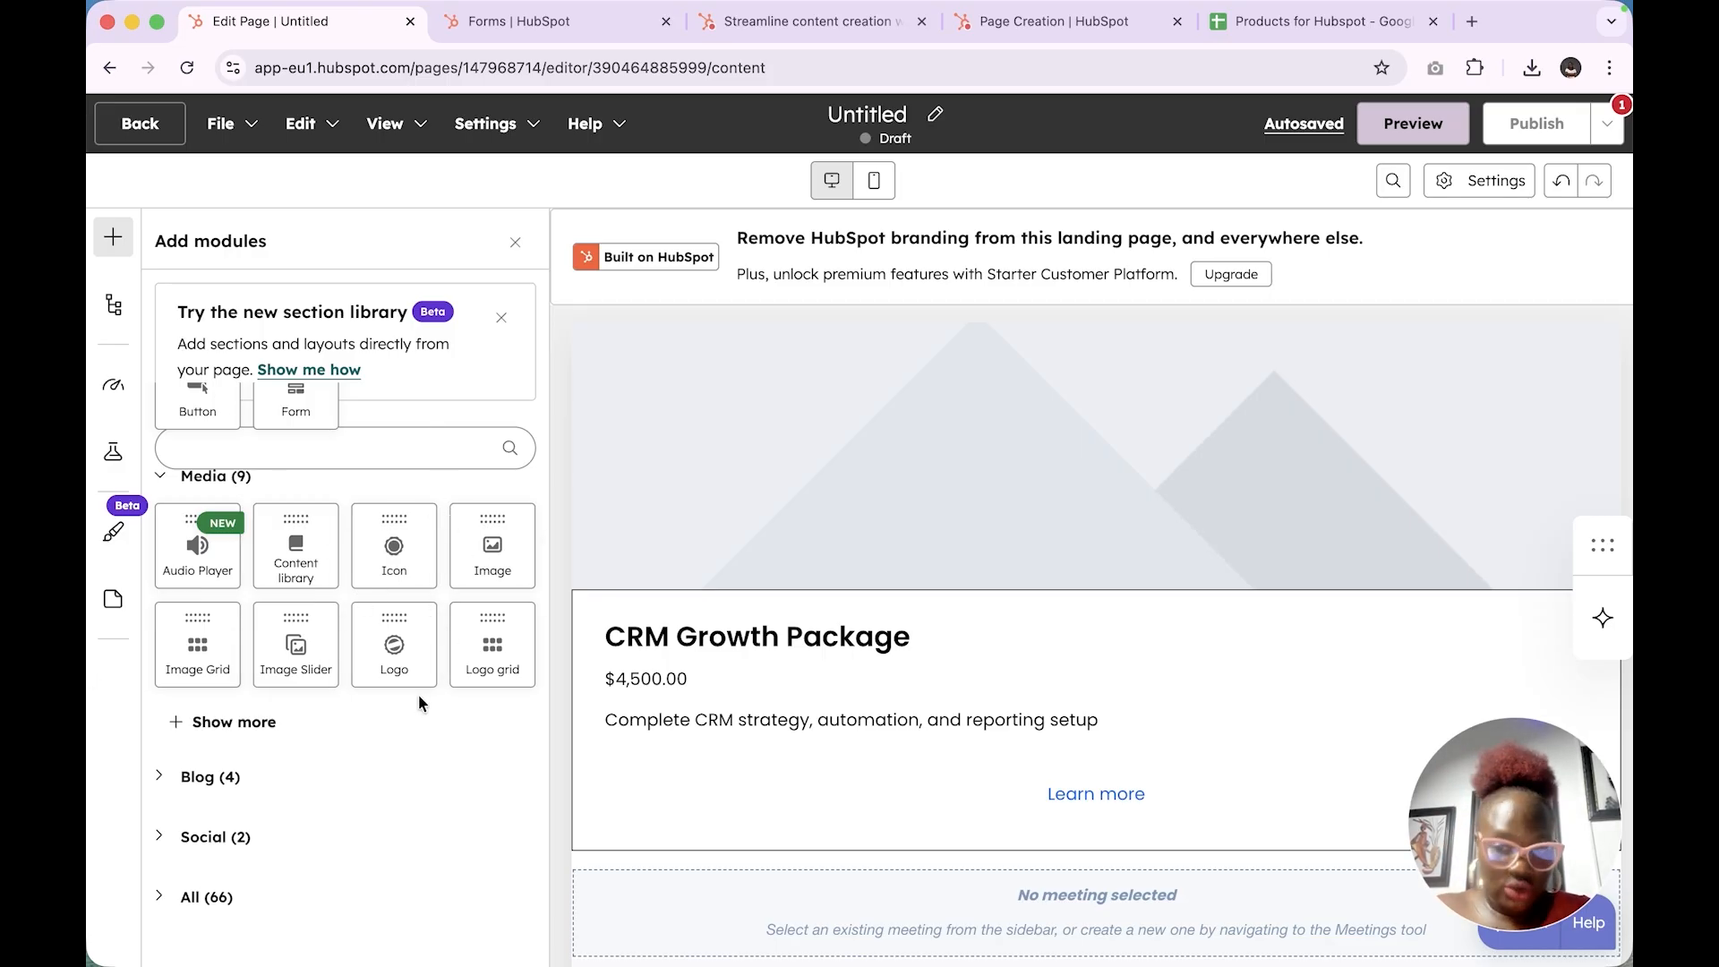
Add a Logo module from the Media modules at the very top of the page, above the Sprocket Rocket navigation
scroll(972, 514, up, 10)
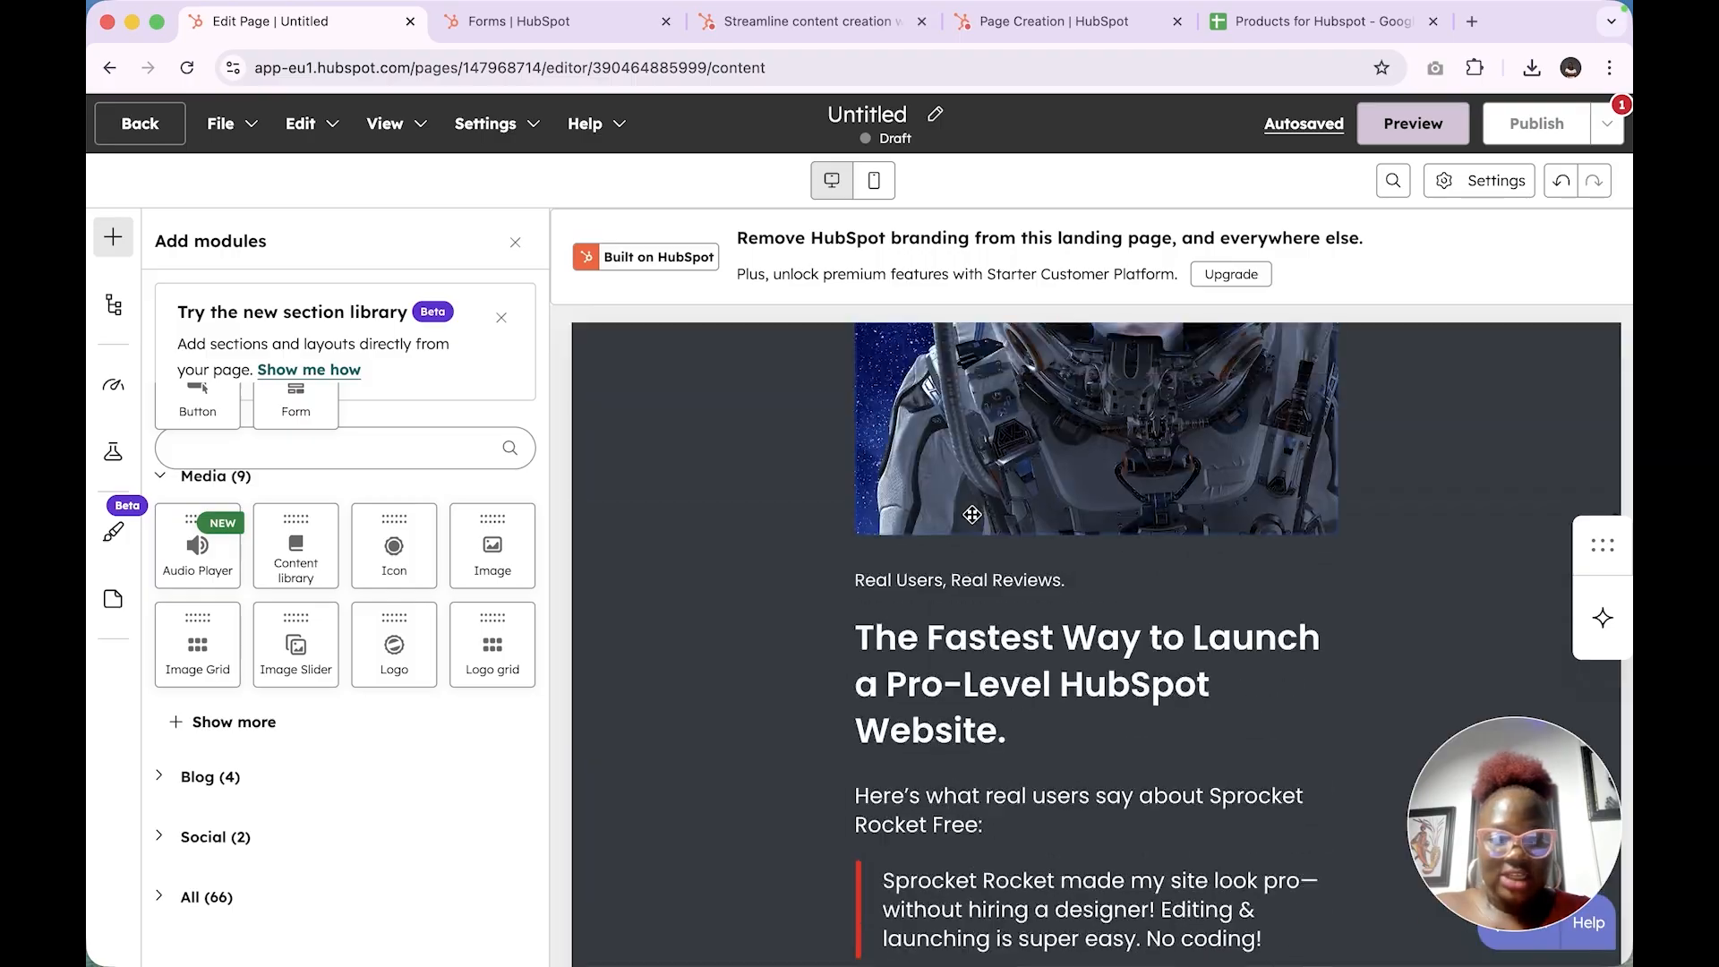
scroll(972, 514, up, 10)
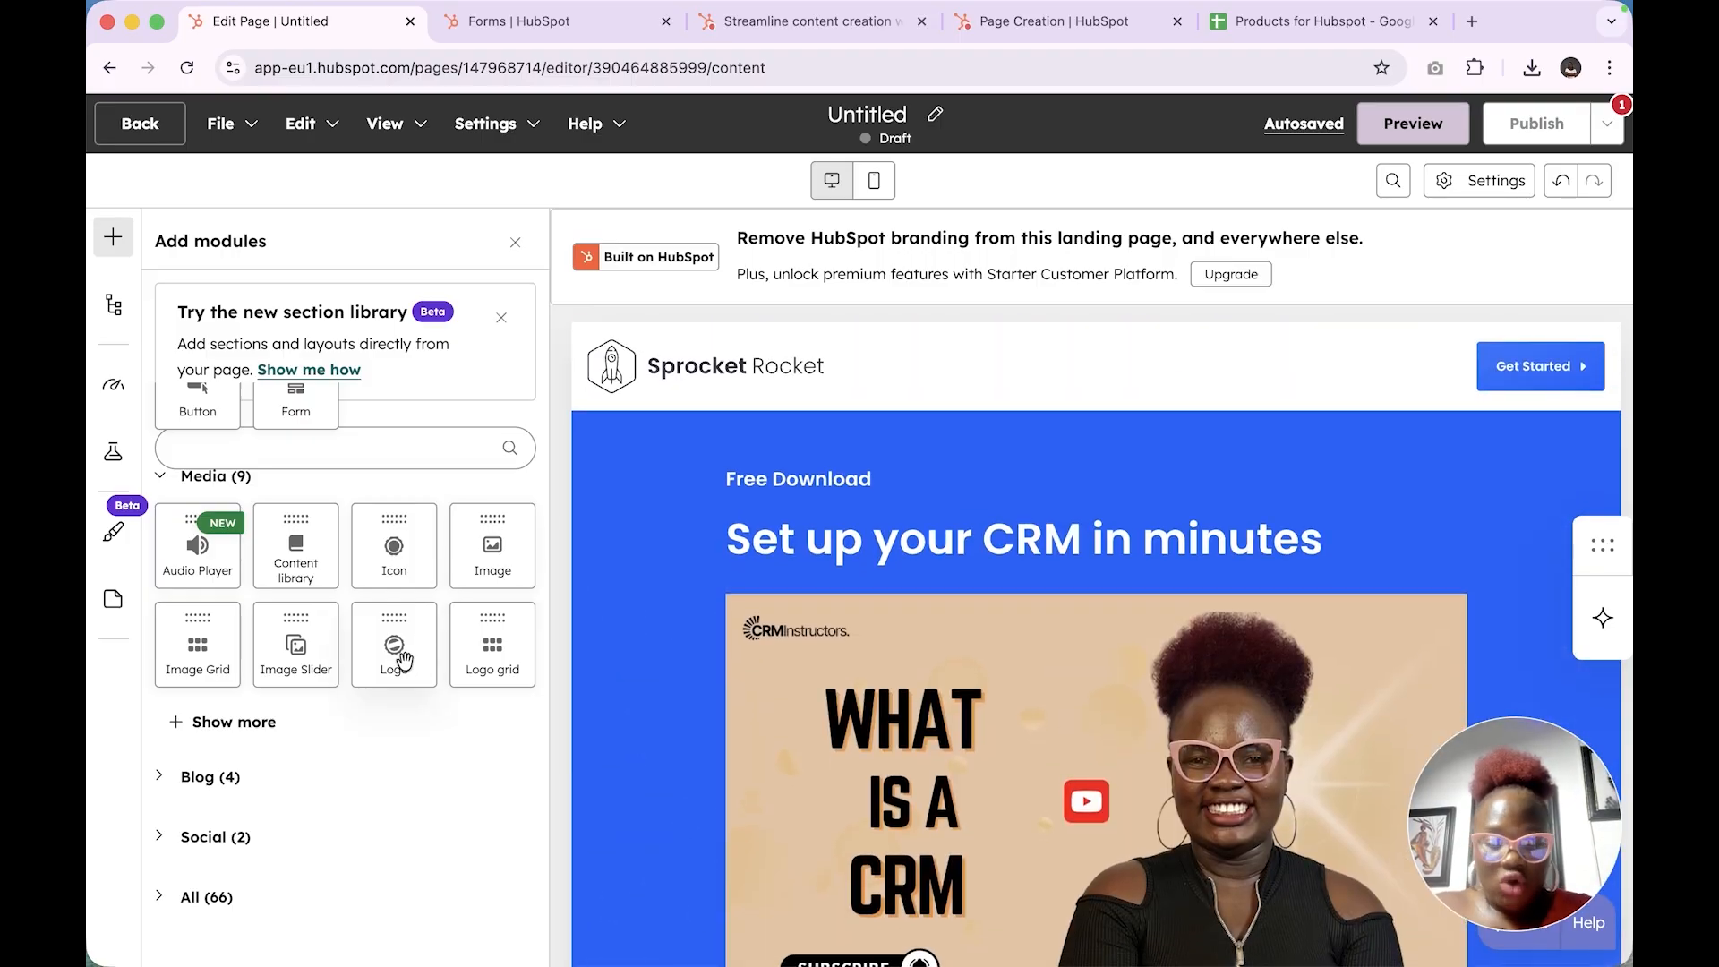
drag(405, 662, 1051, 358)
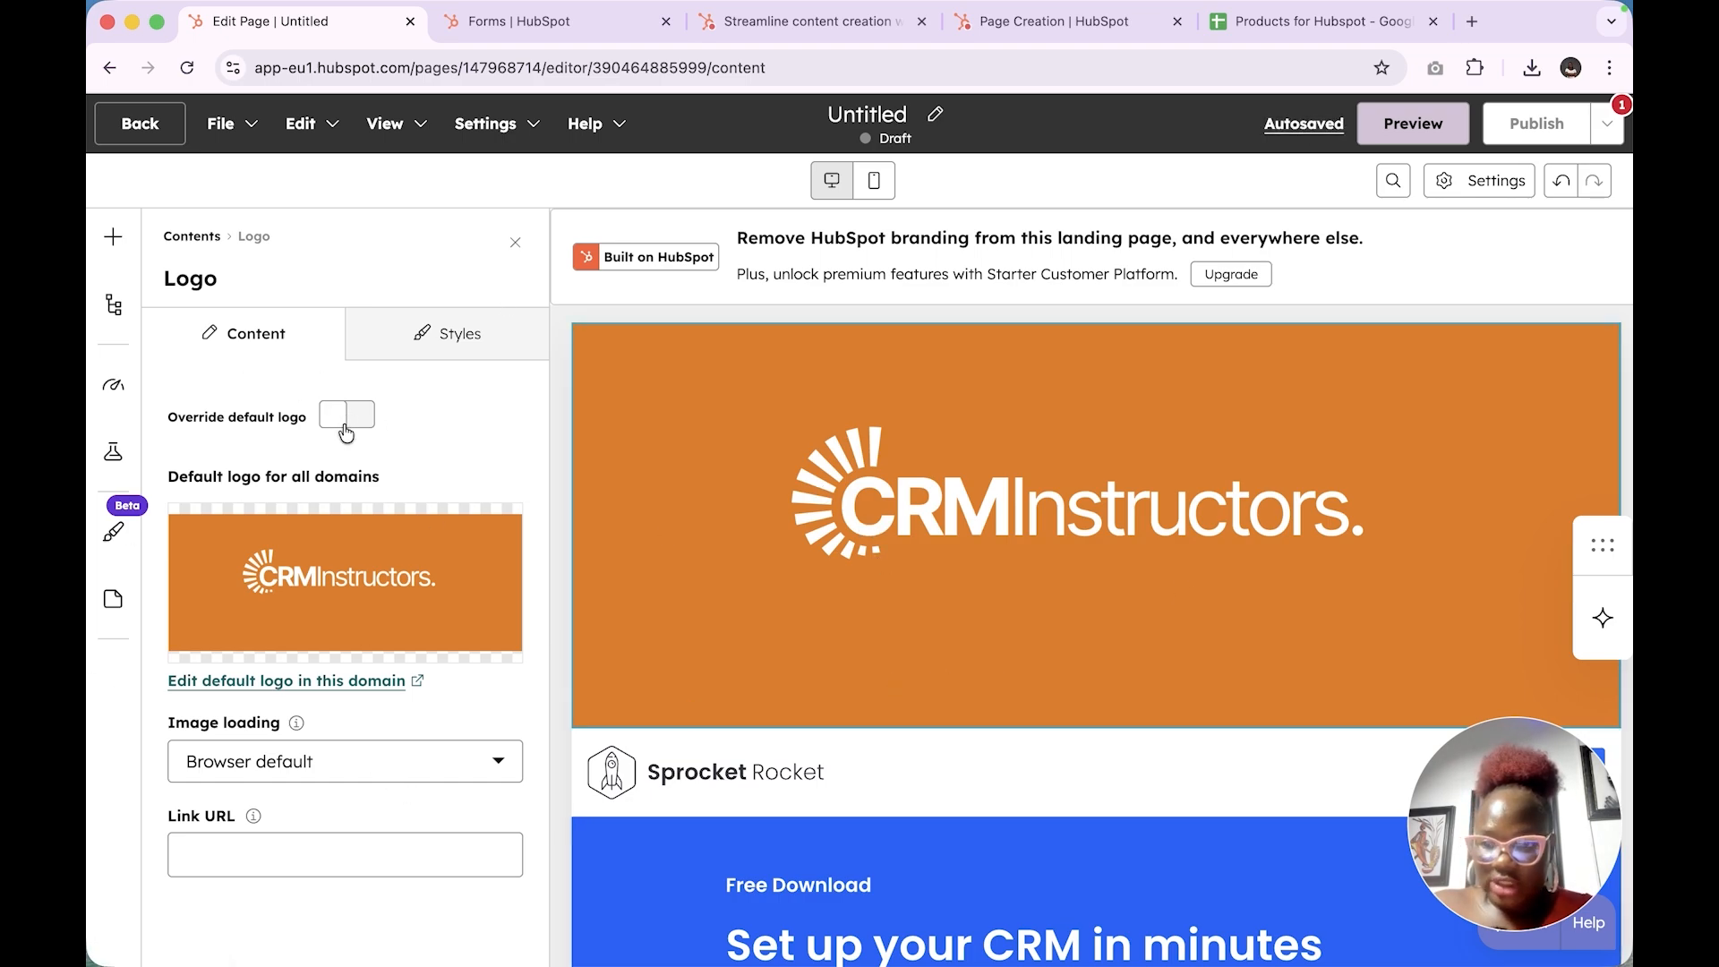
Look through the Blog and Social modules and the full list of all modules
click(112, 237)
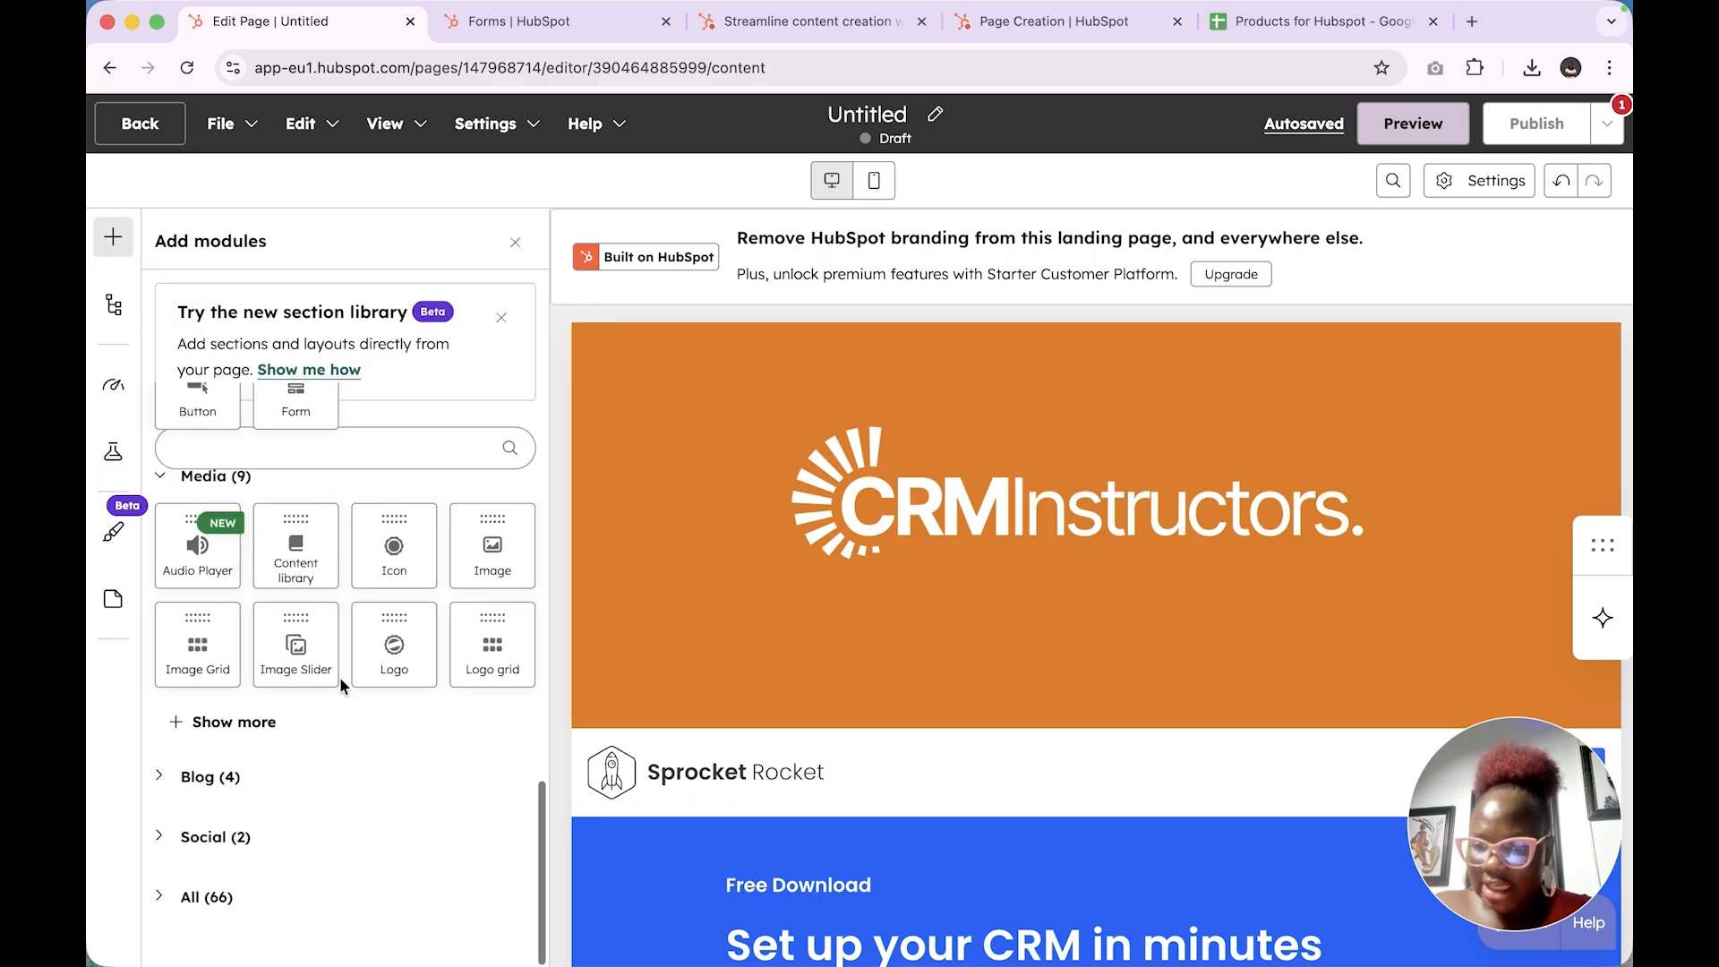
click(230, 779)
scroll(230, 778, down, 1)
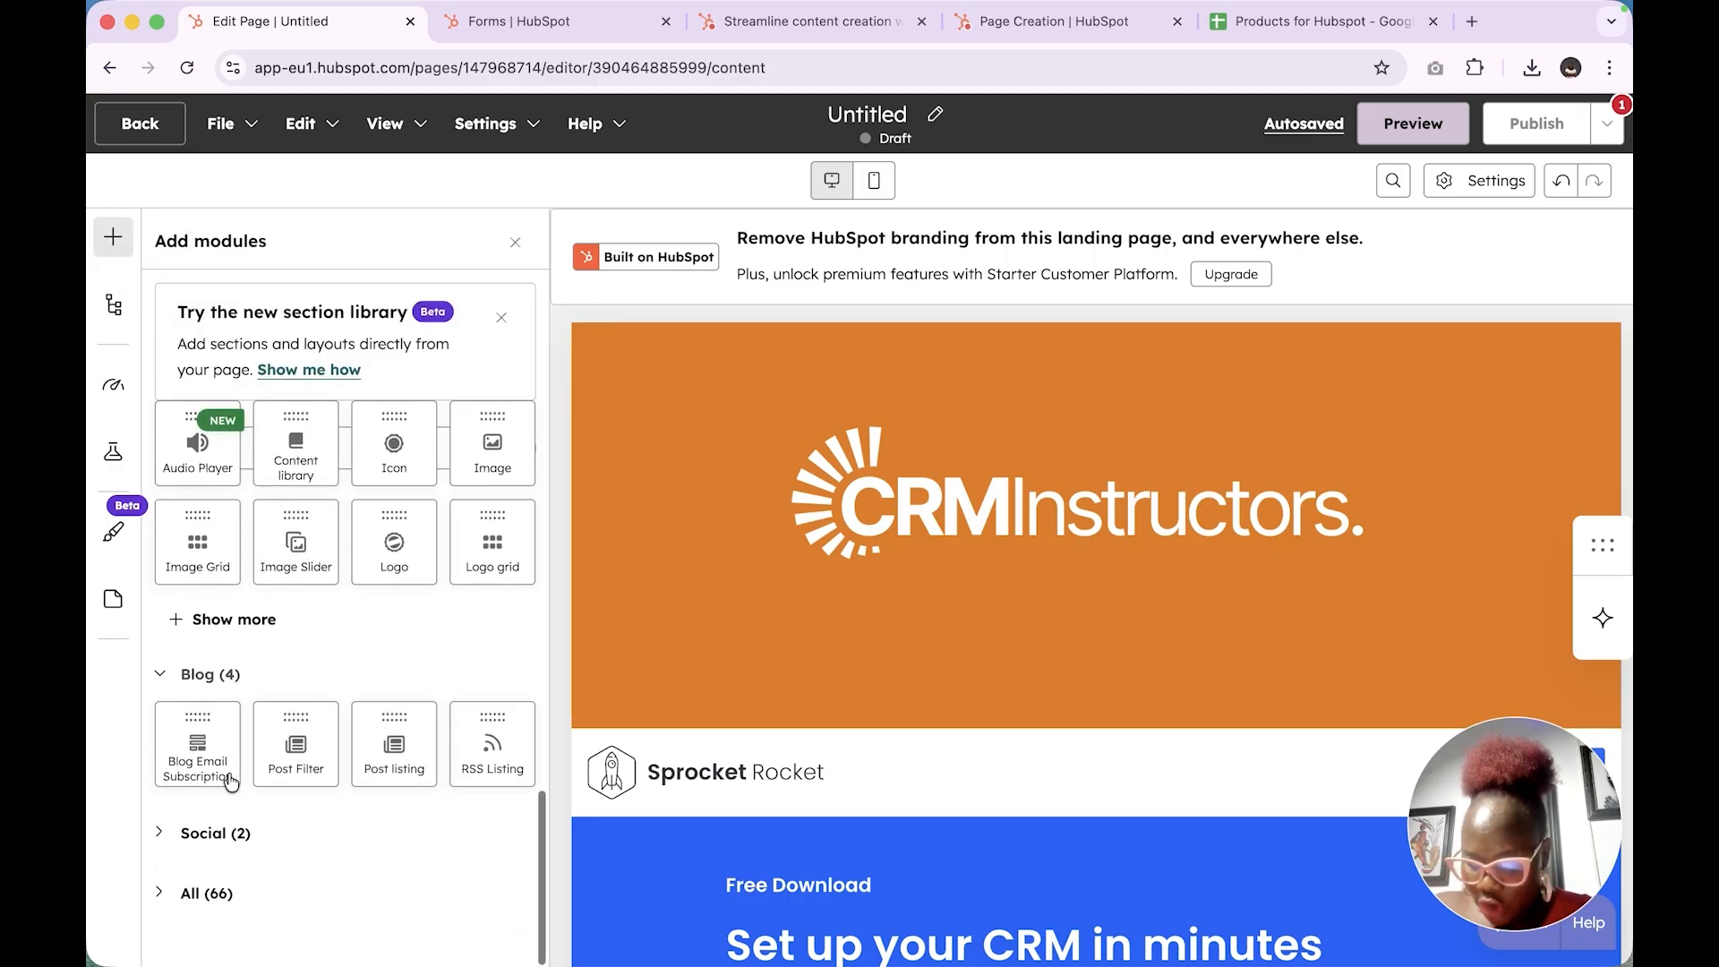
scroll(718, 690, down, 5)
click(206, 837)
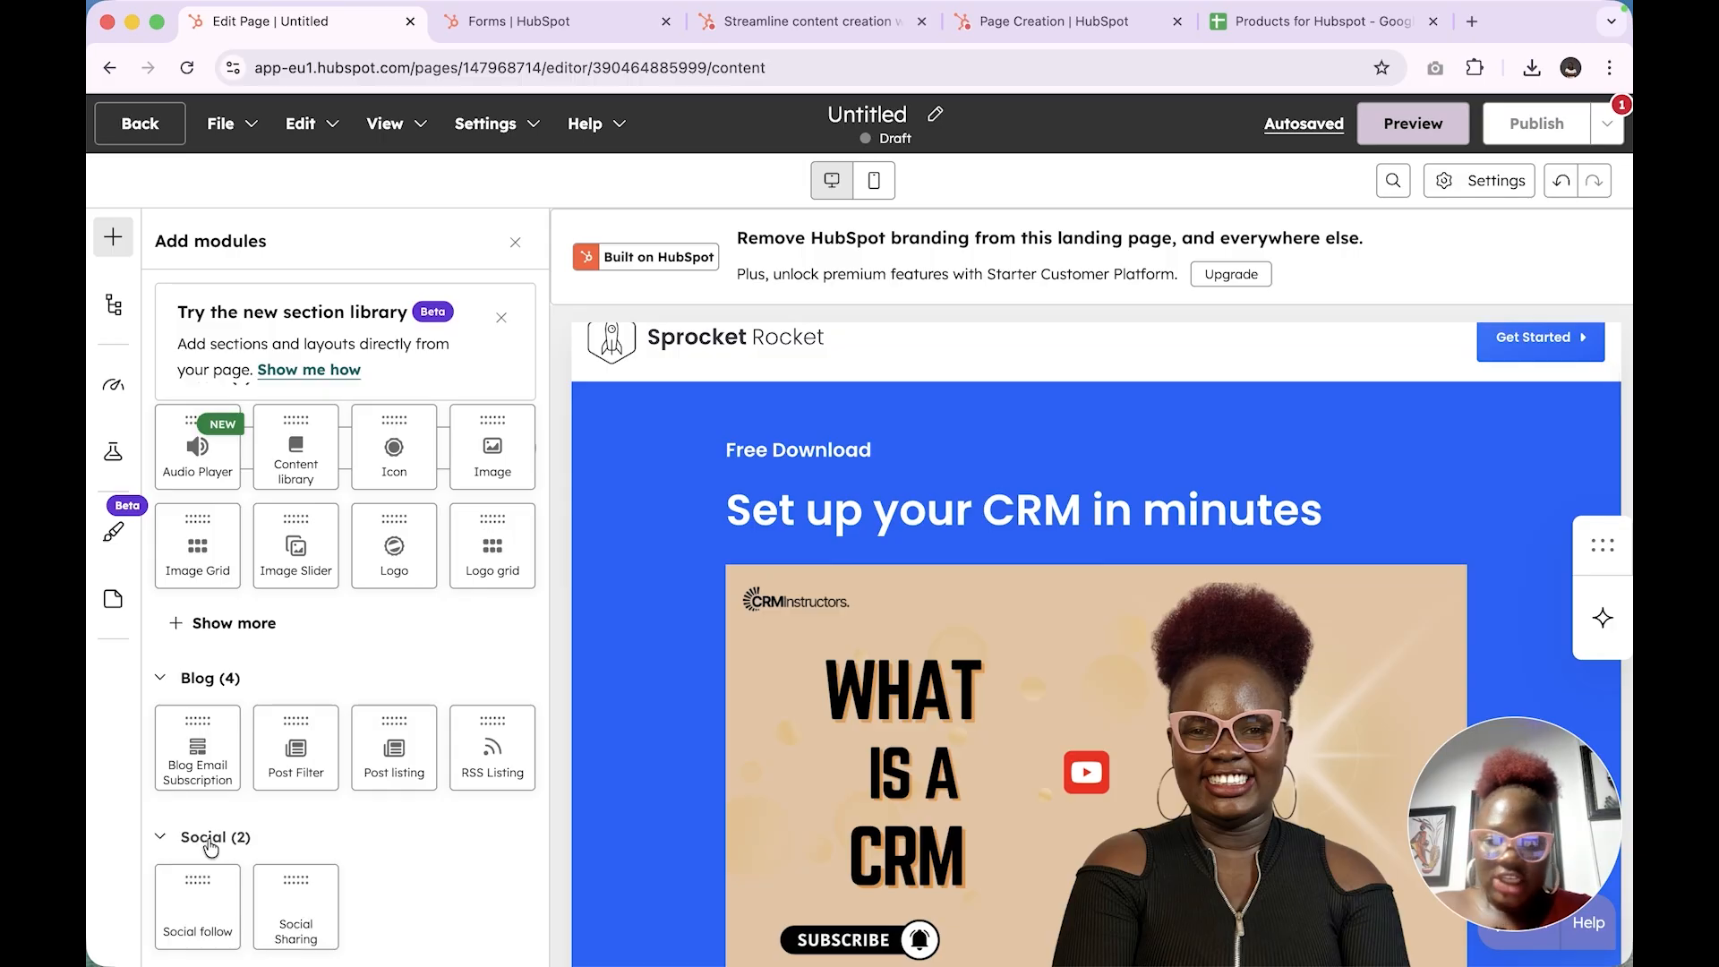
scroll(348, 748, down, 1)
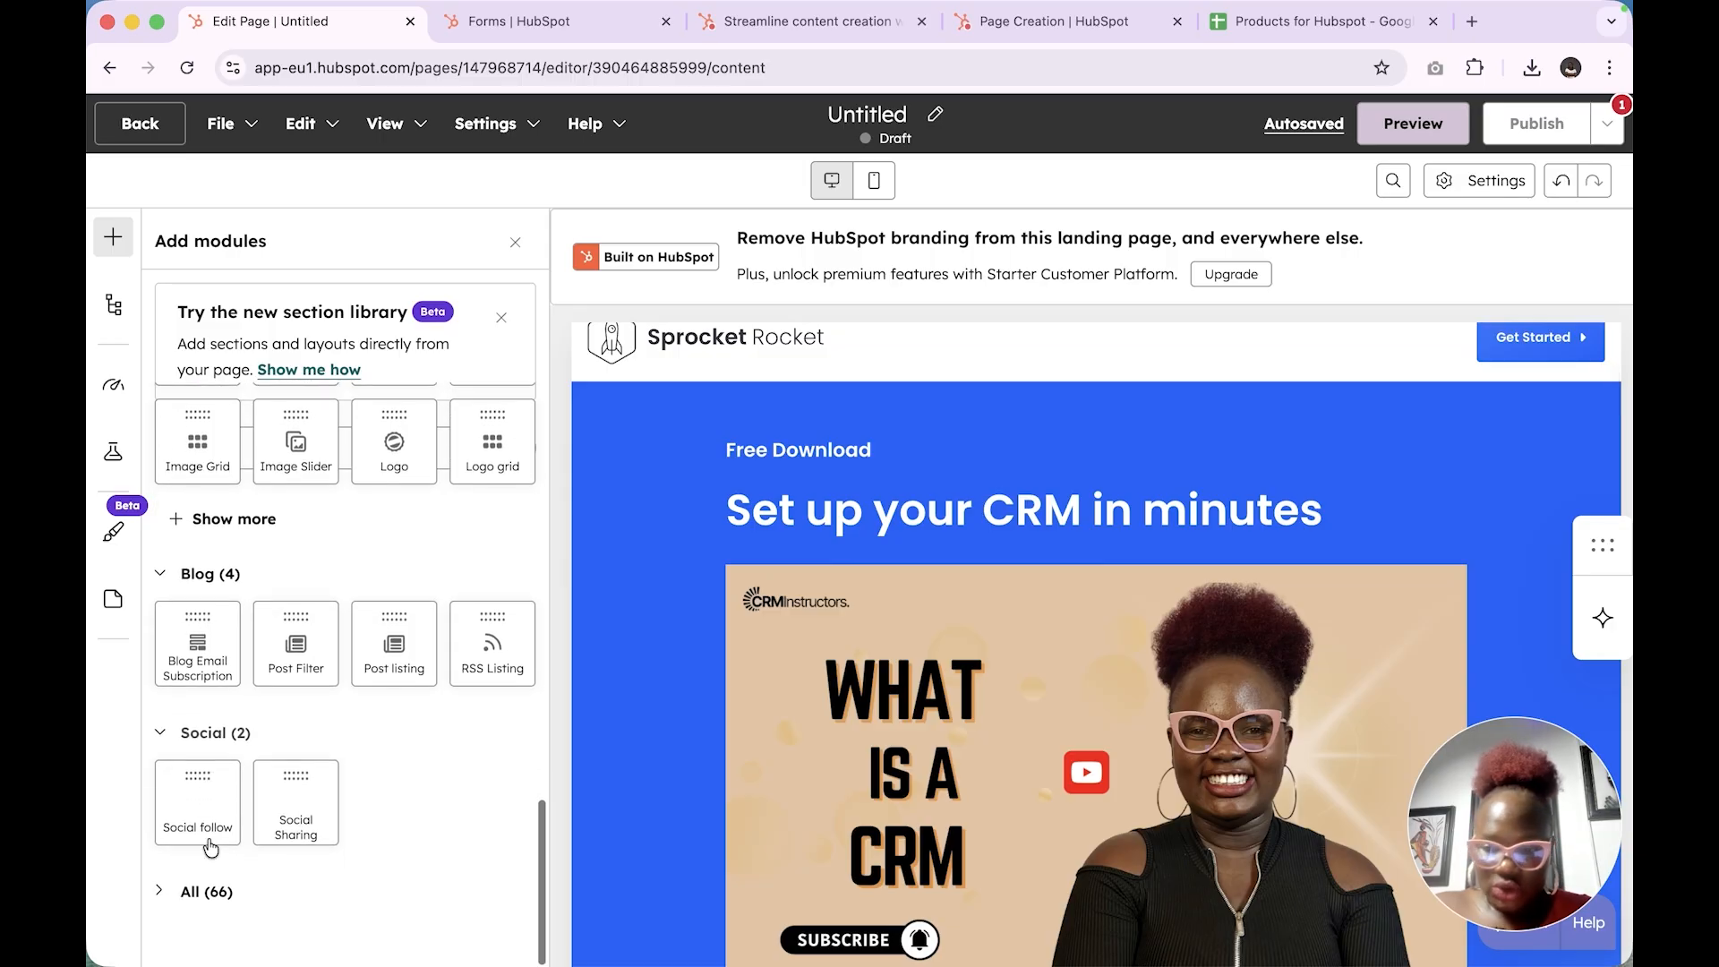
click(220, 900)
scroll(197, 910, down, 5)
scroll(194, 910, down, 6)
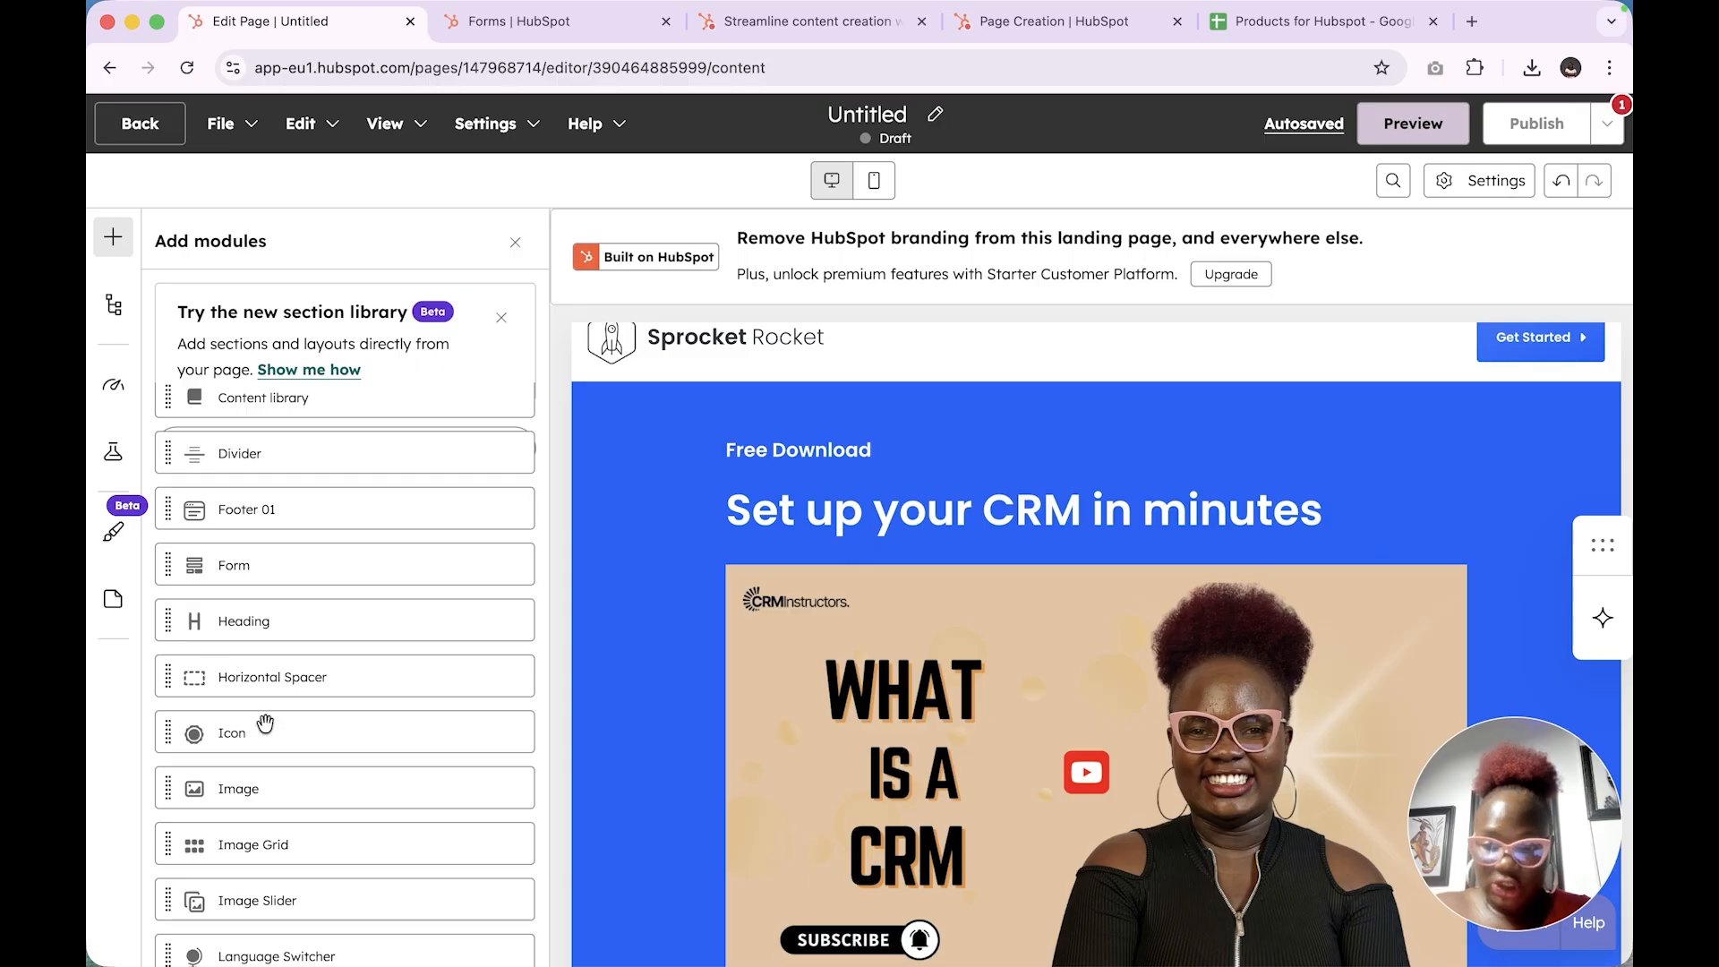
Look through the rest of the full module list and display the top of the page in the mobile layout
scroll(354, 730, down, 11)
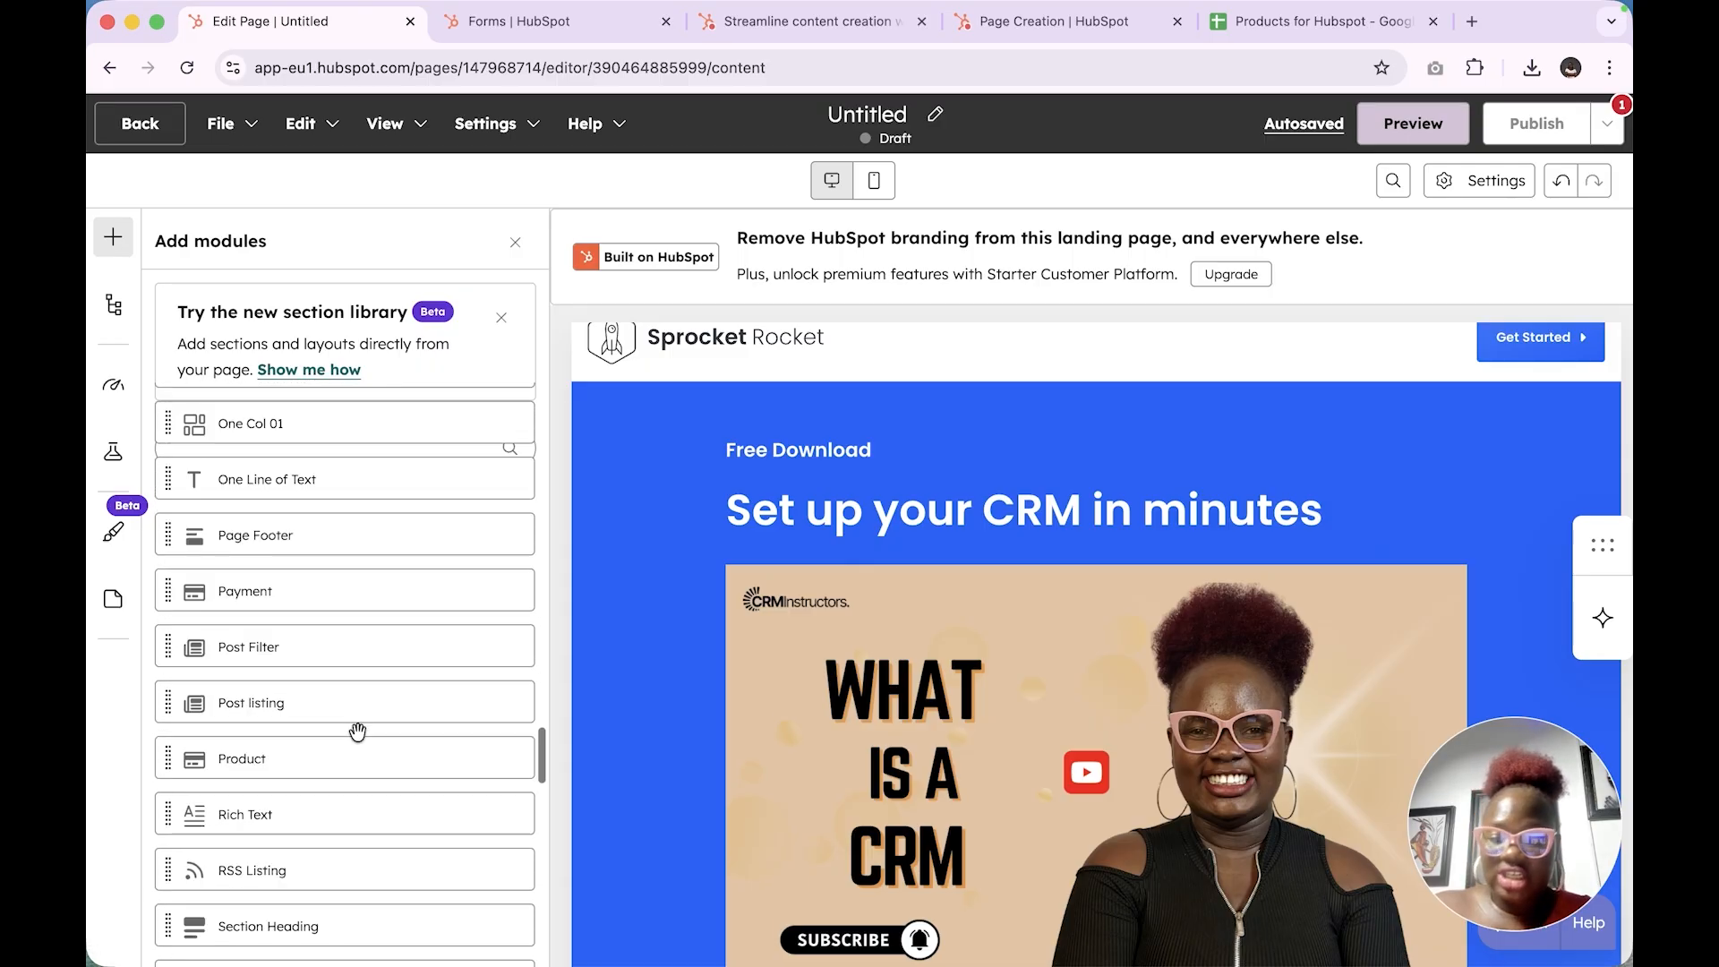
scroll(357, 731, down, 8)
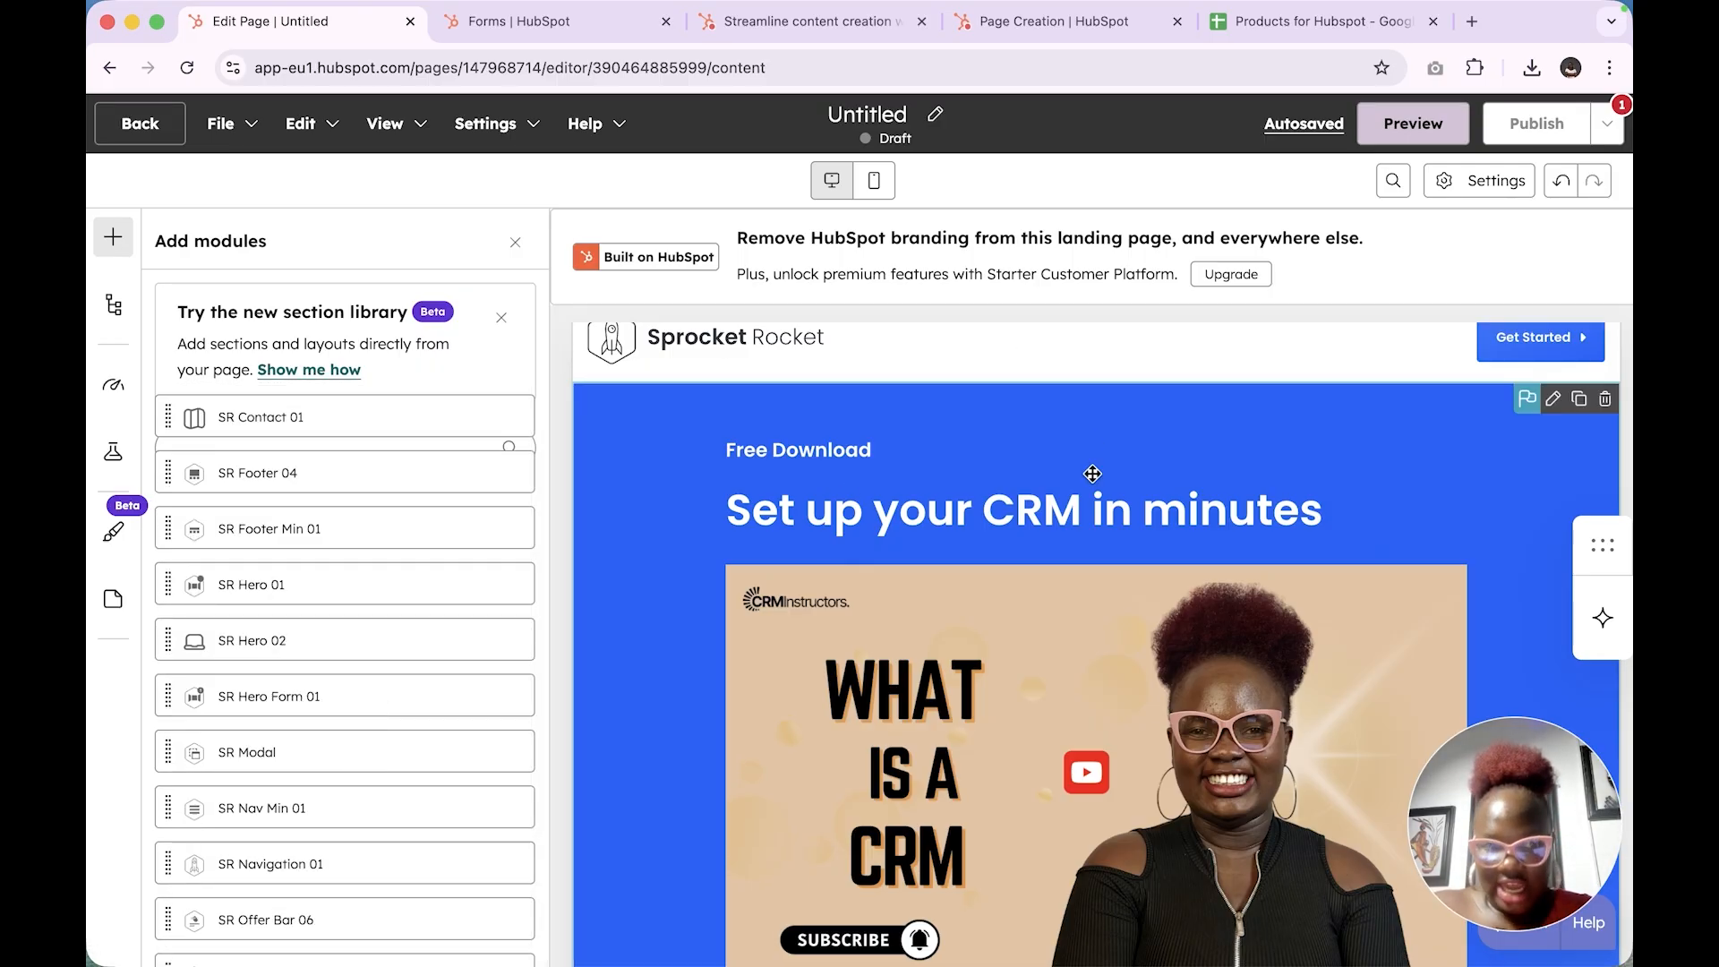
scroll(1092, 474, up, 5)
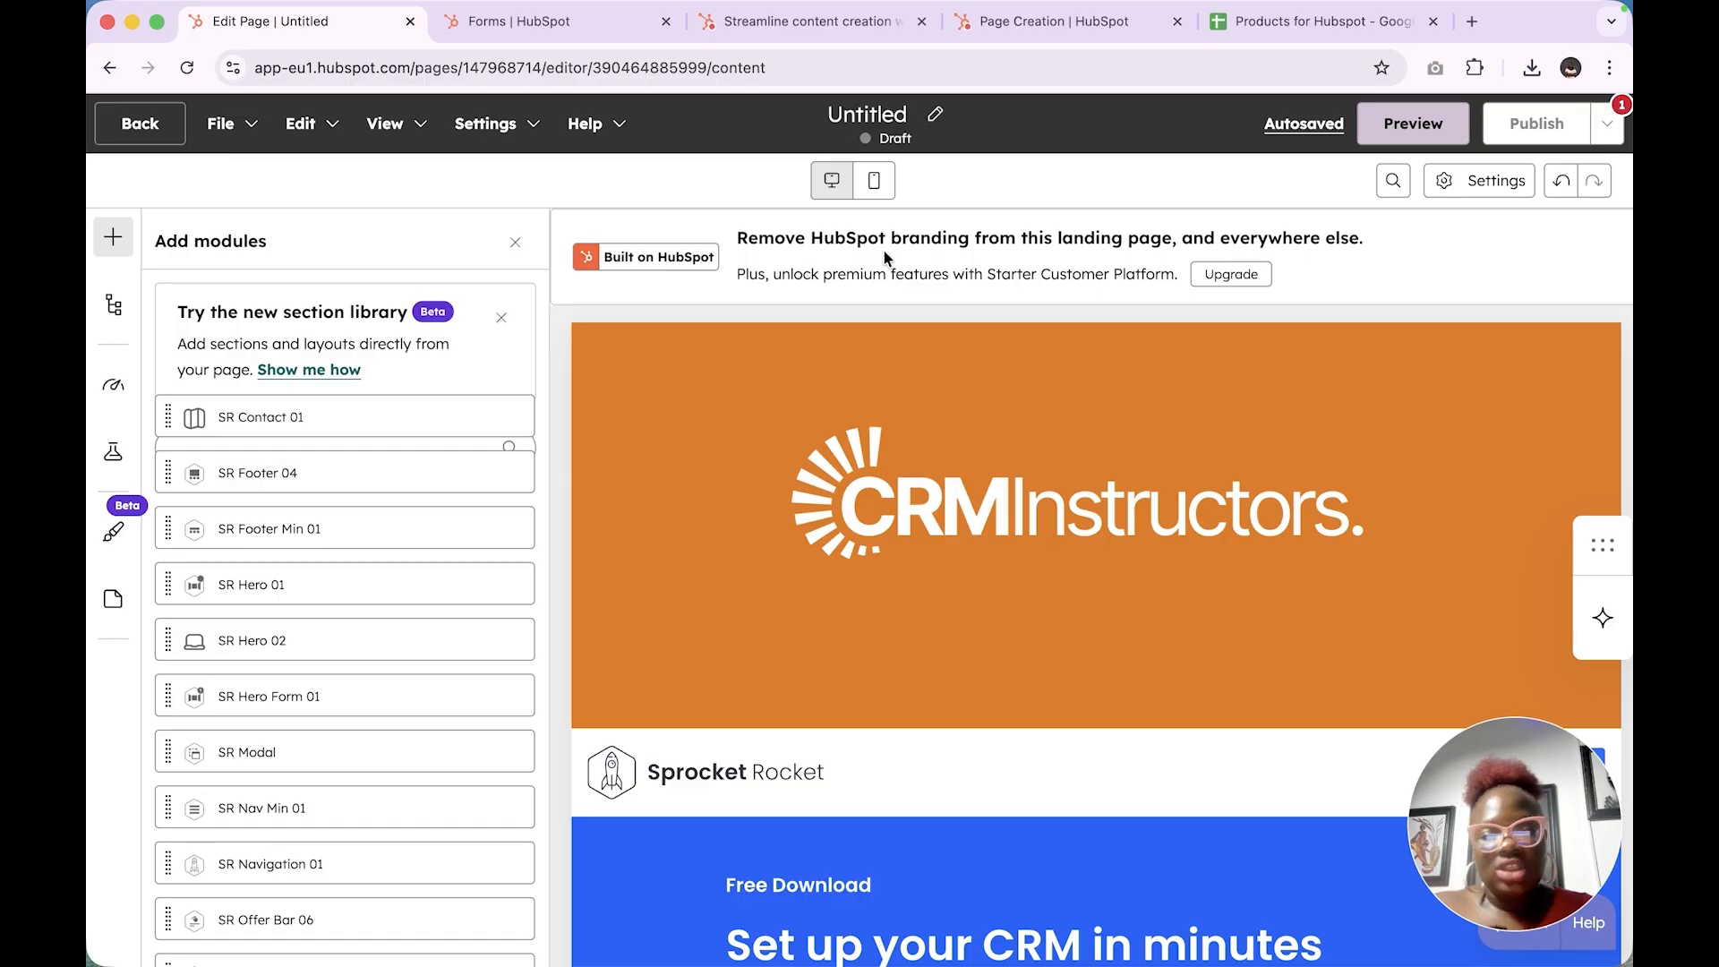
click(874, 184)
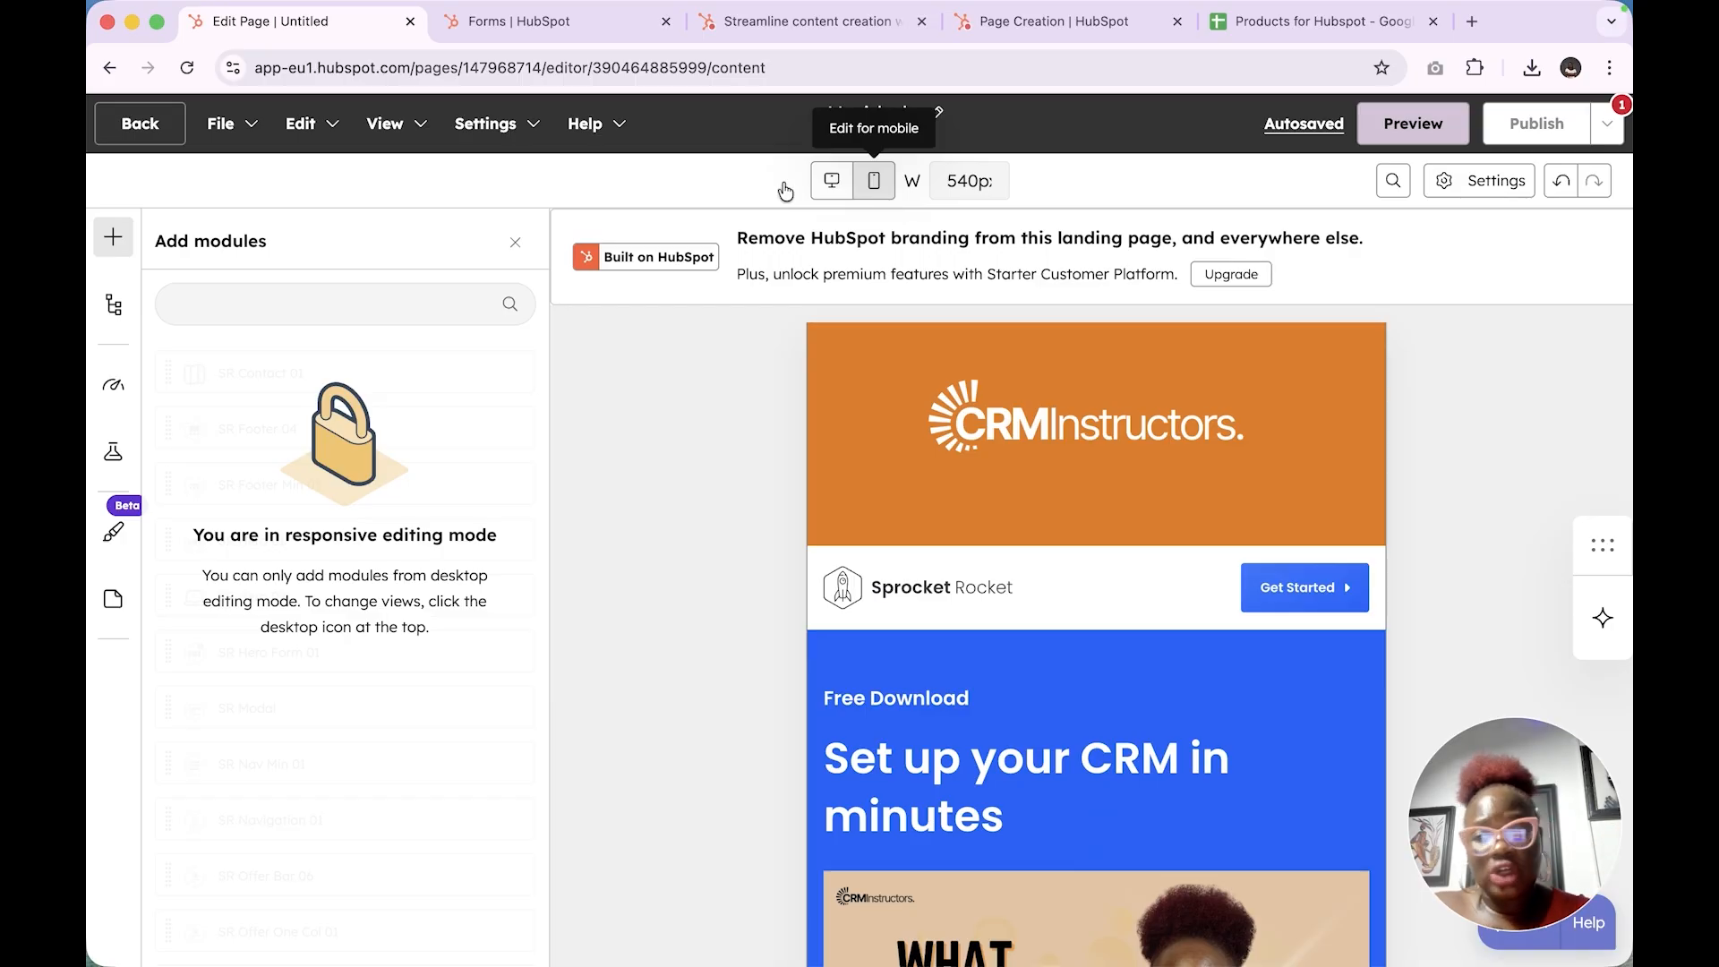
Examine the page contents tree in mobile view and open the Logo and Nav Min 01 modules from it
click(111, 309)
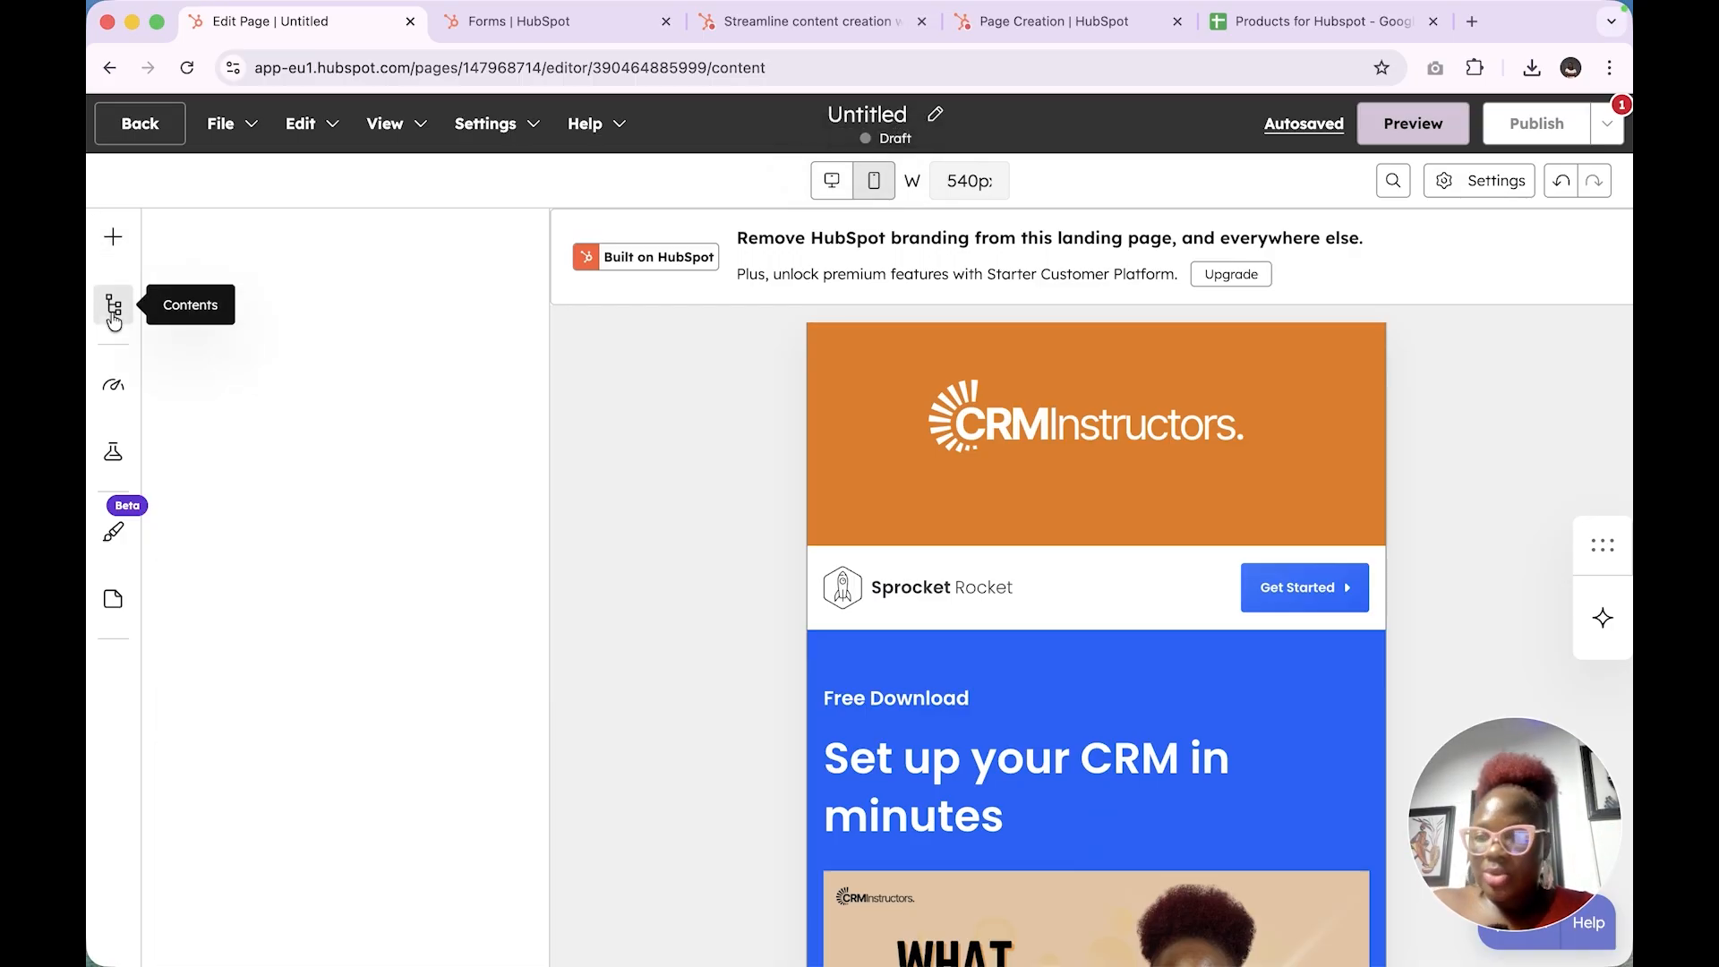
scroll(309, 605, down, 2)
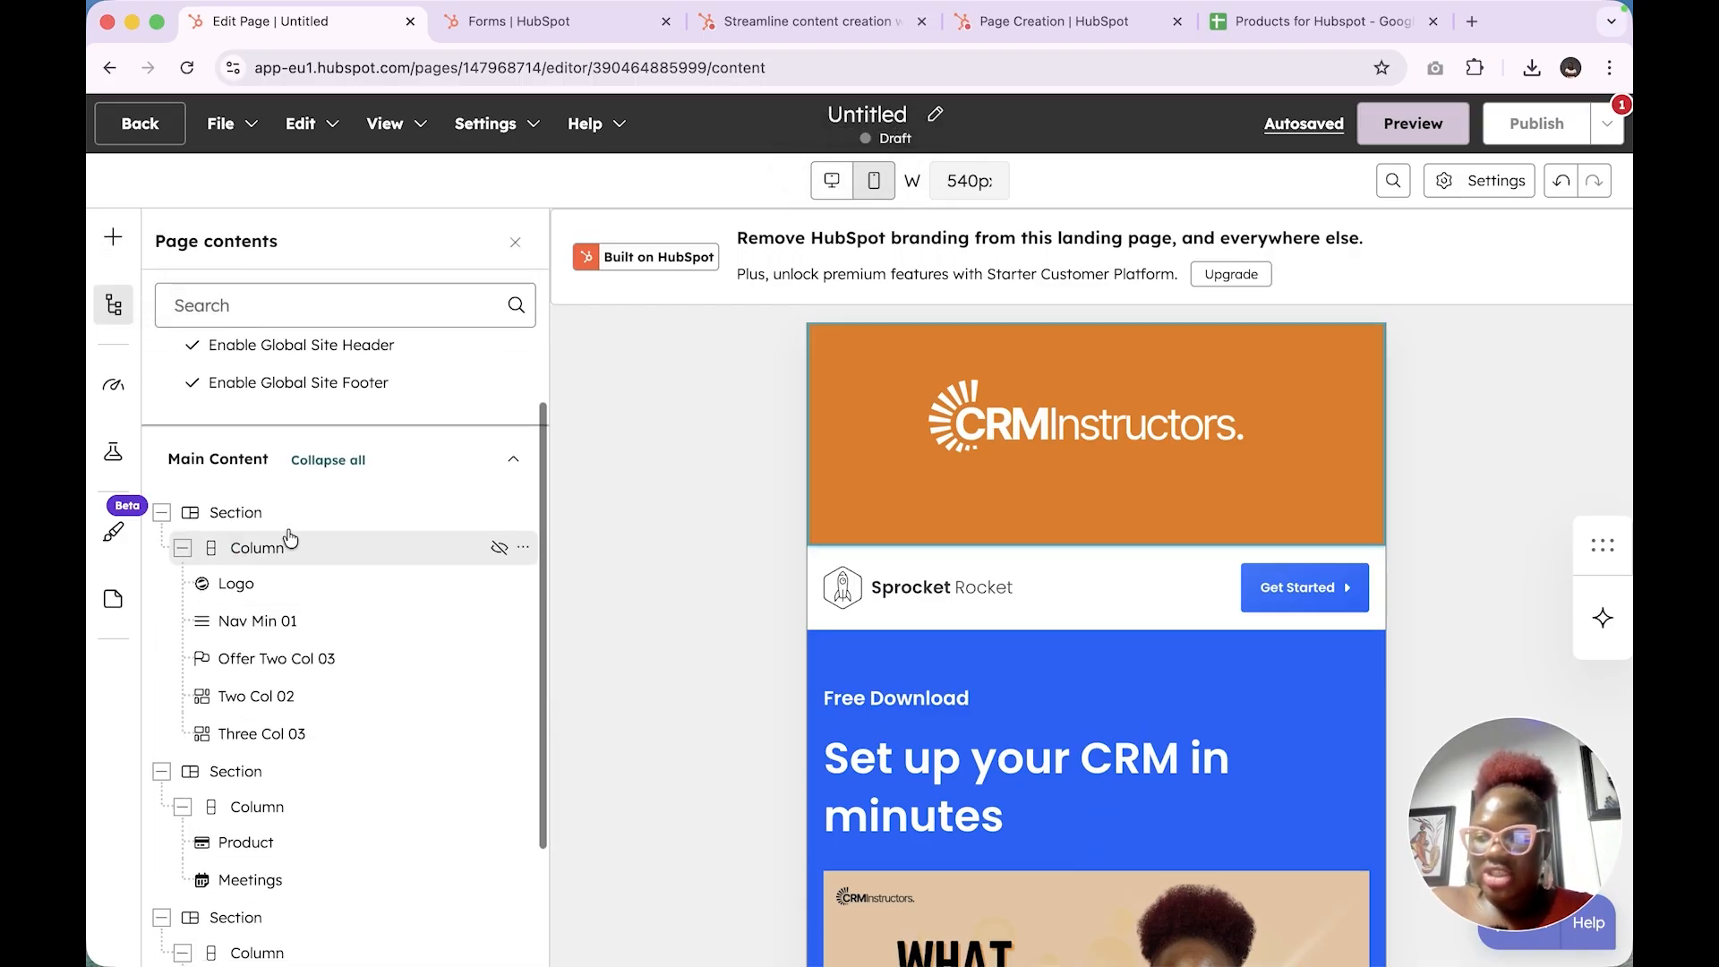
click(244, 583)
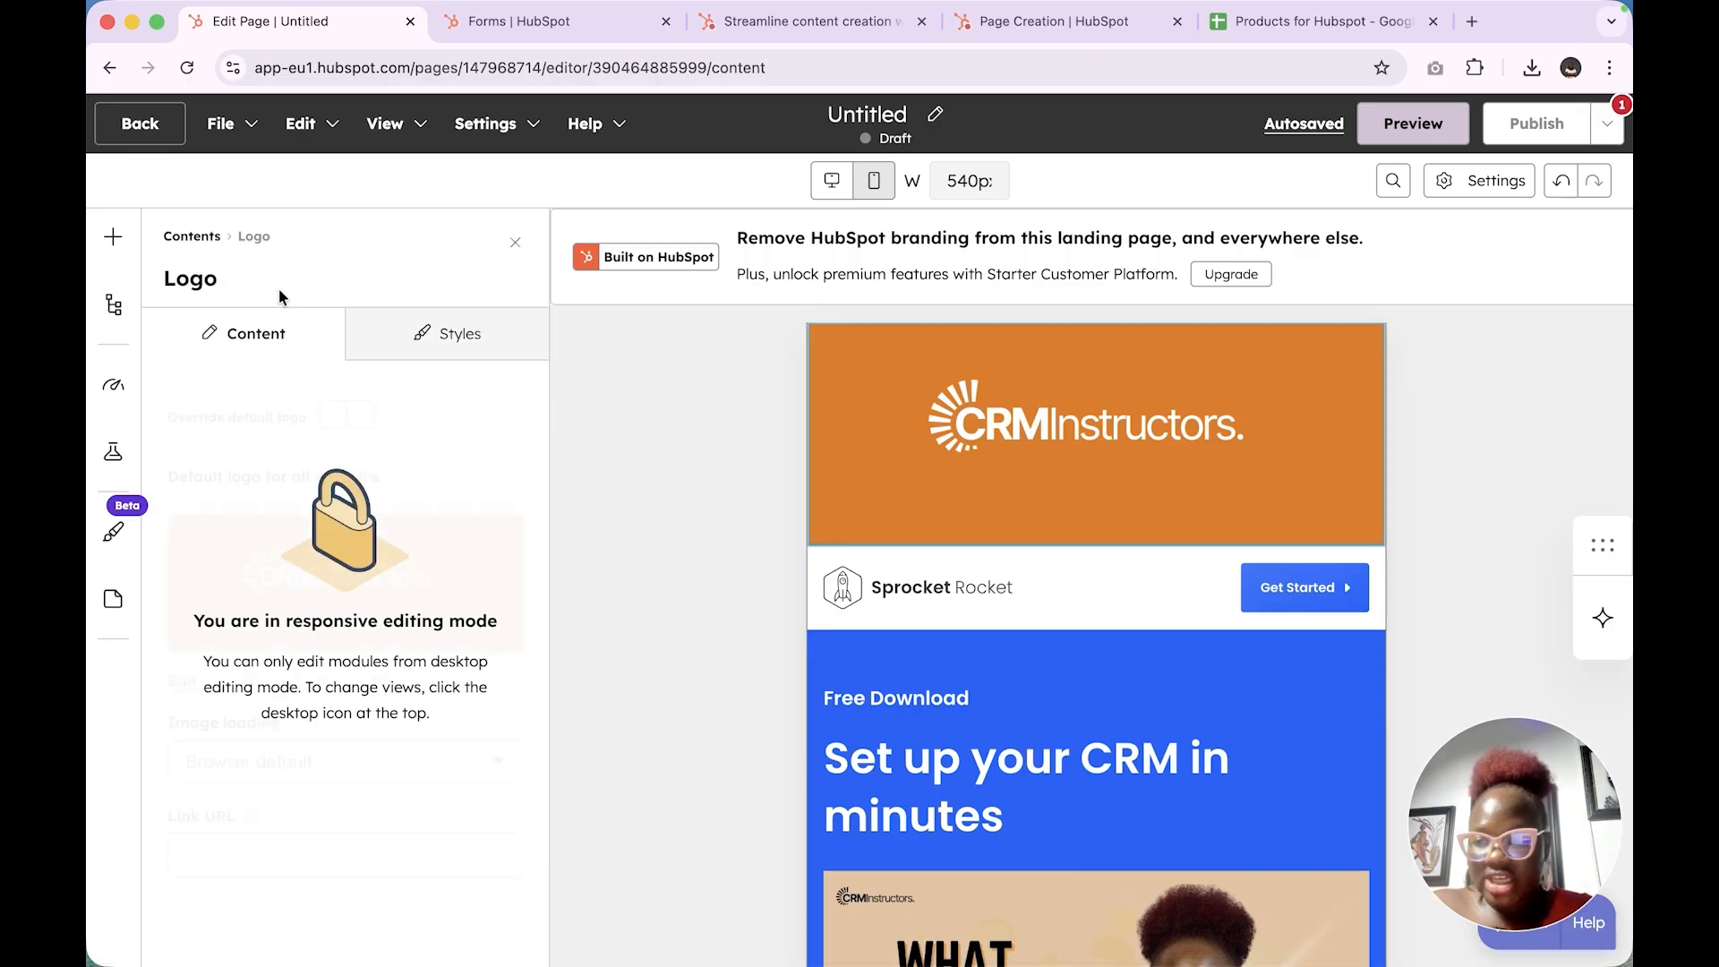
click(204, 238)
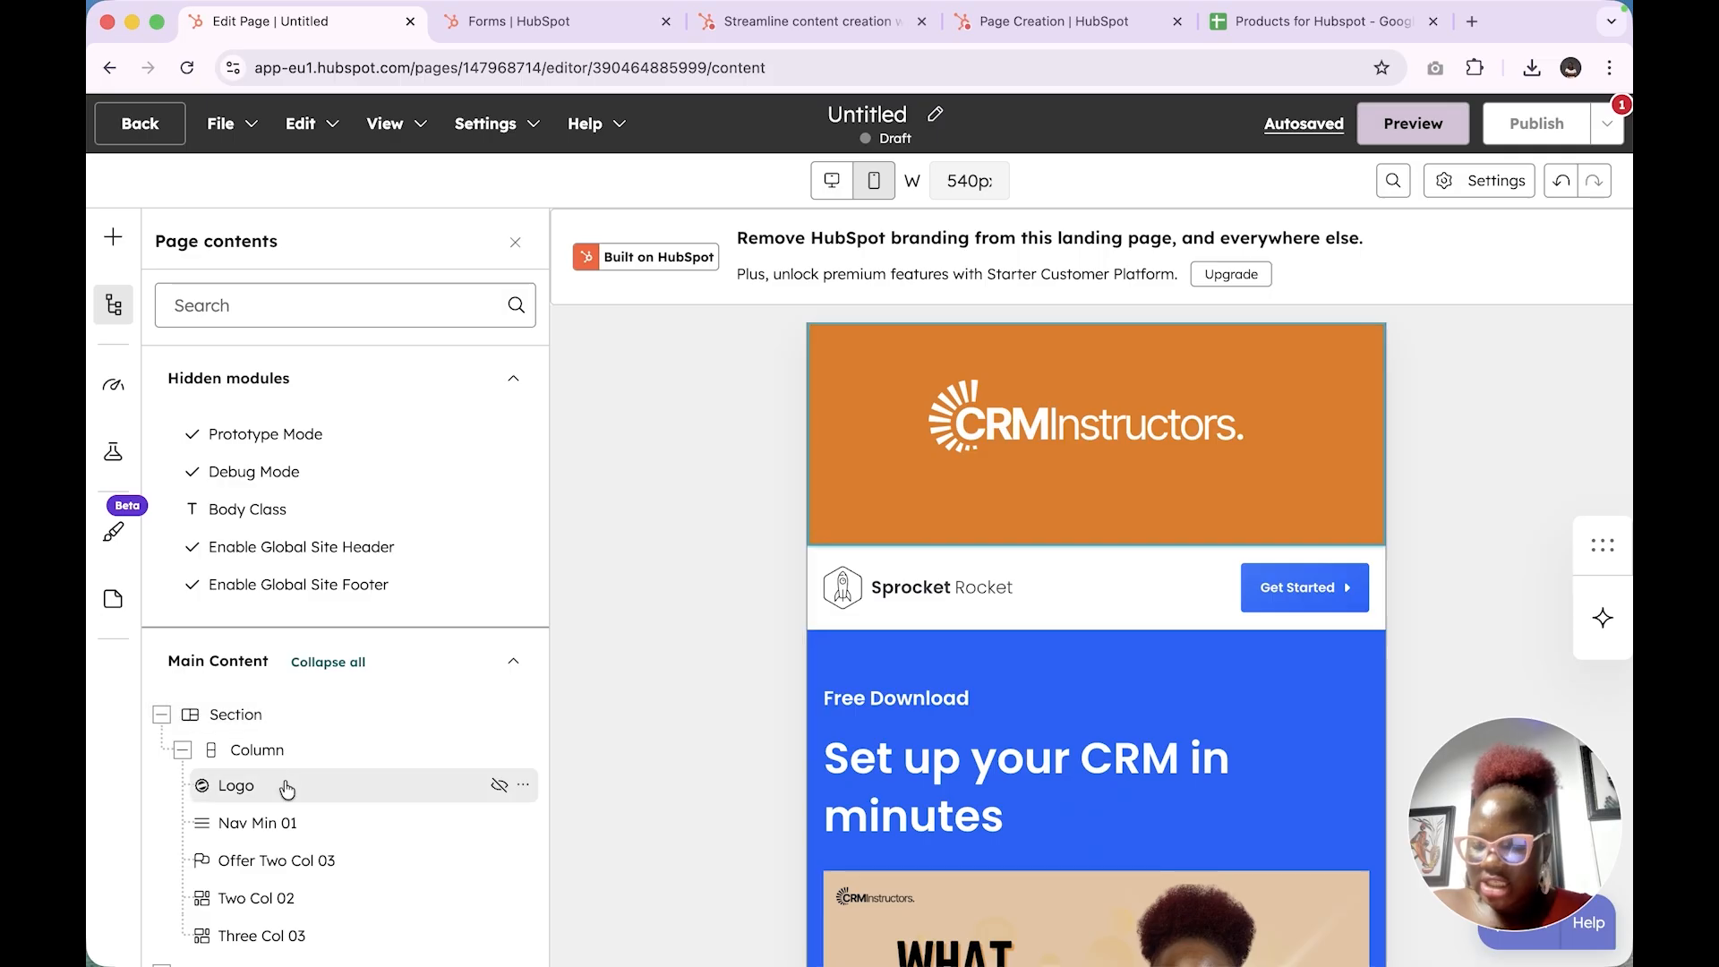
scroll(291, 823, down, 4)
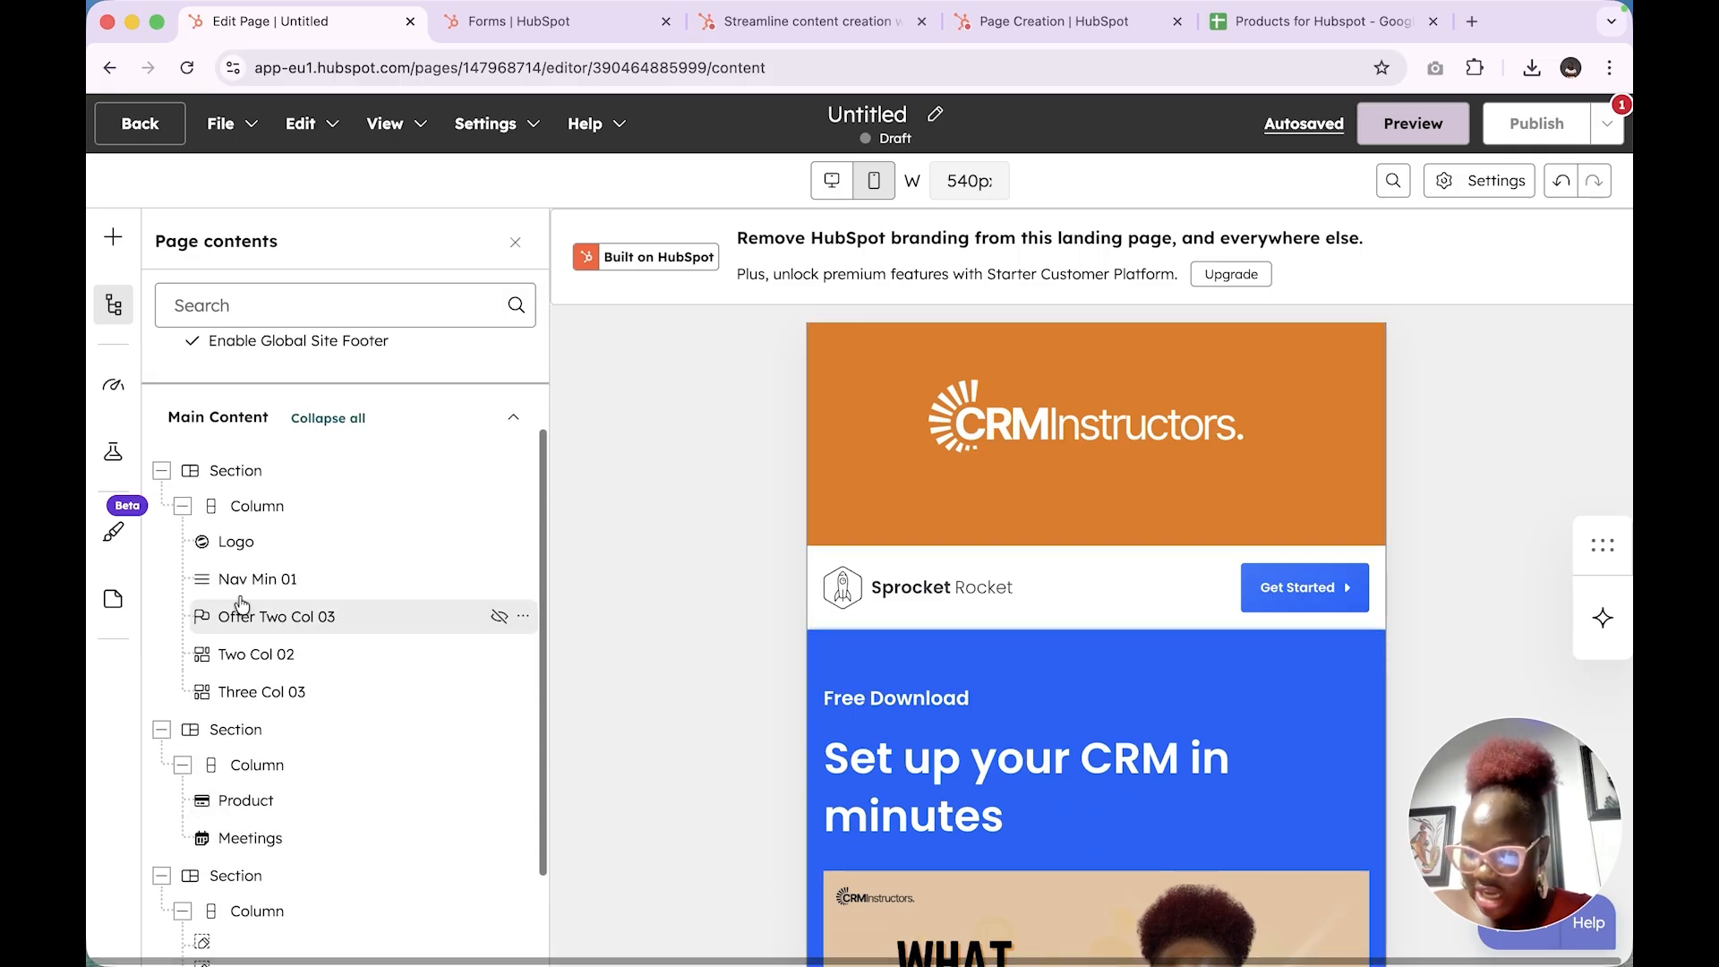
click(273, 591)
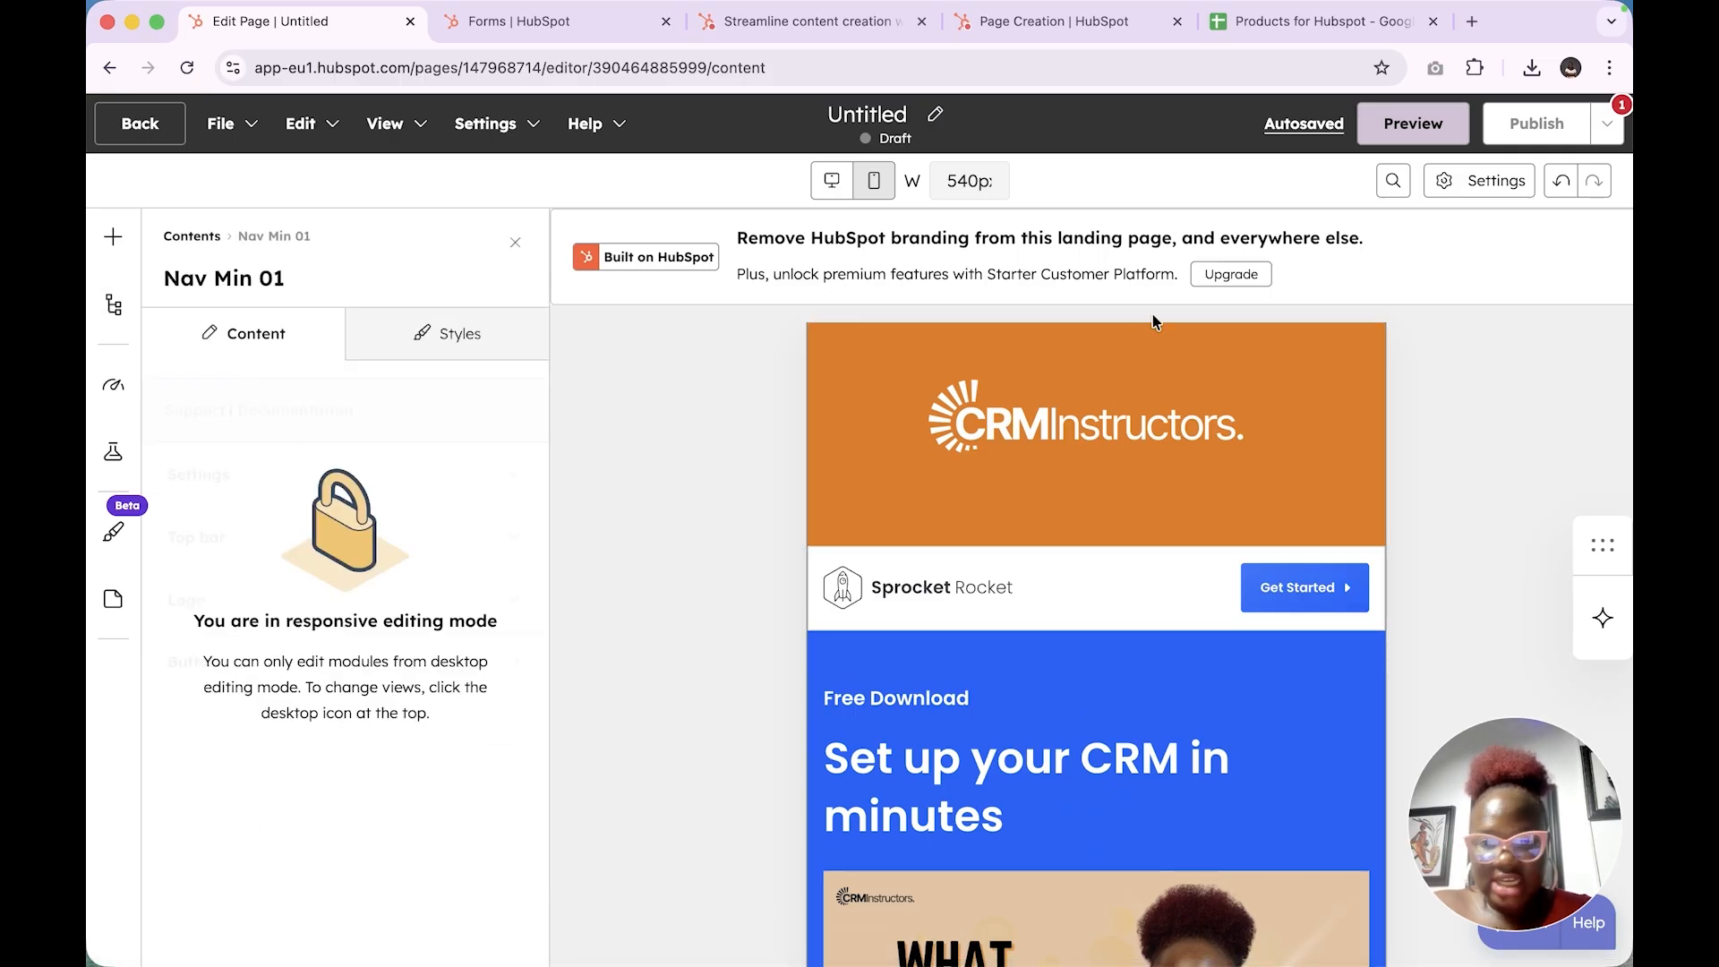
Return to the desktop layout and inspect the Nav Min 01, Two Col 02 and Product modules from the page contents tree
click(845, 194)
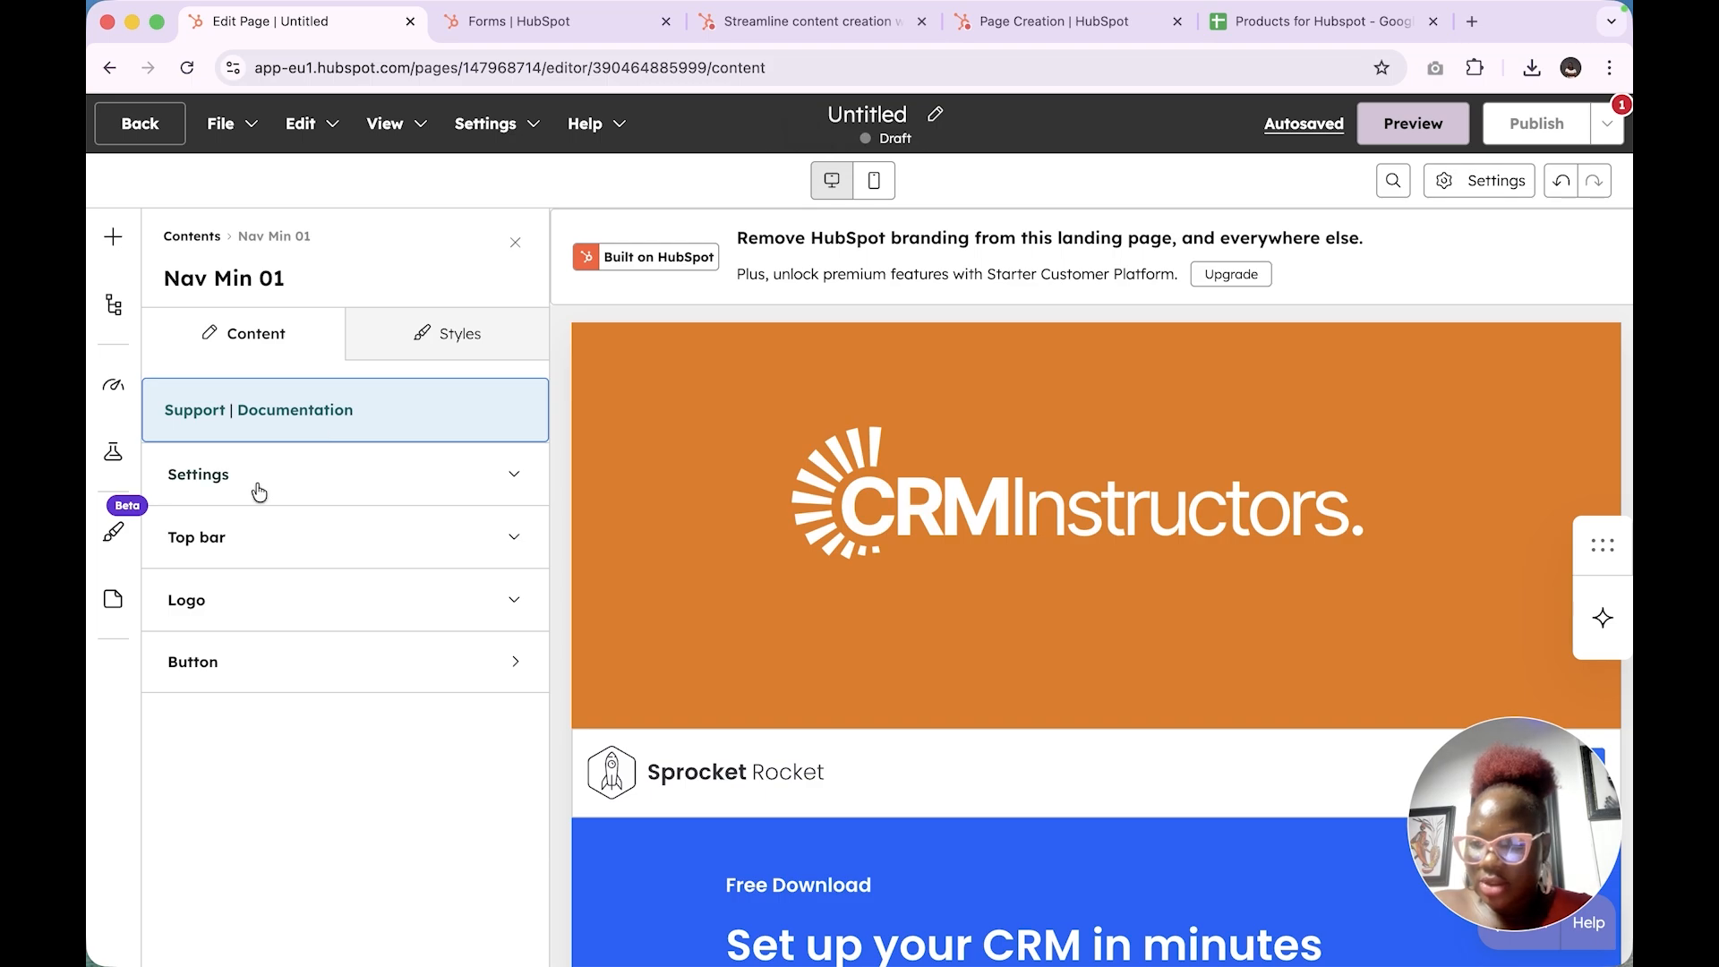
click(188, 236)
scroll(338, 851, down, 2)
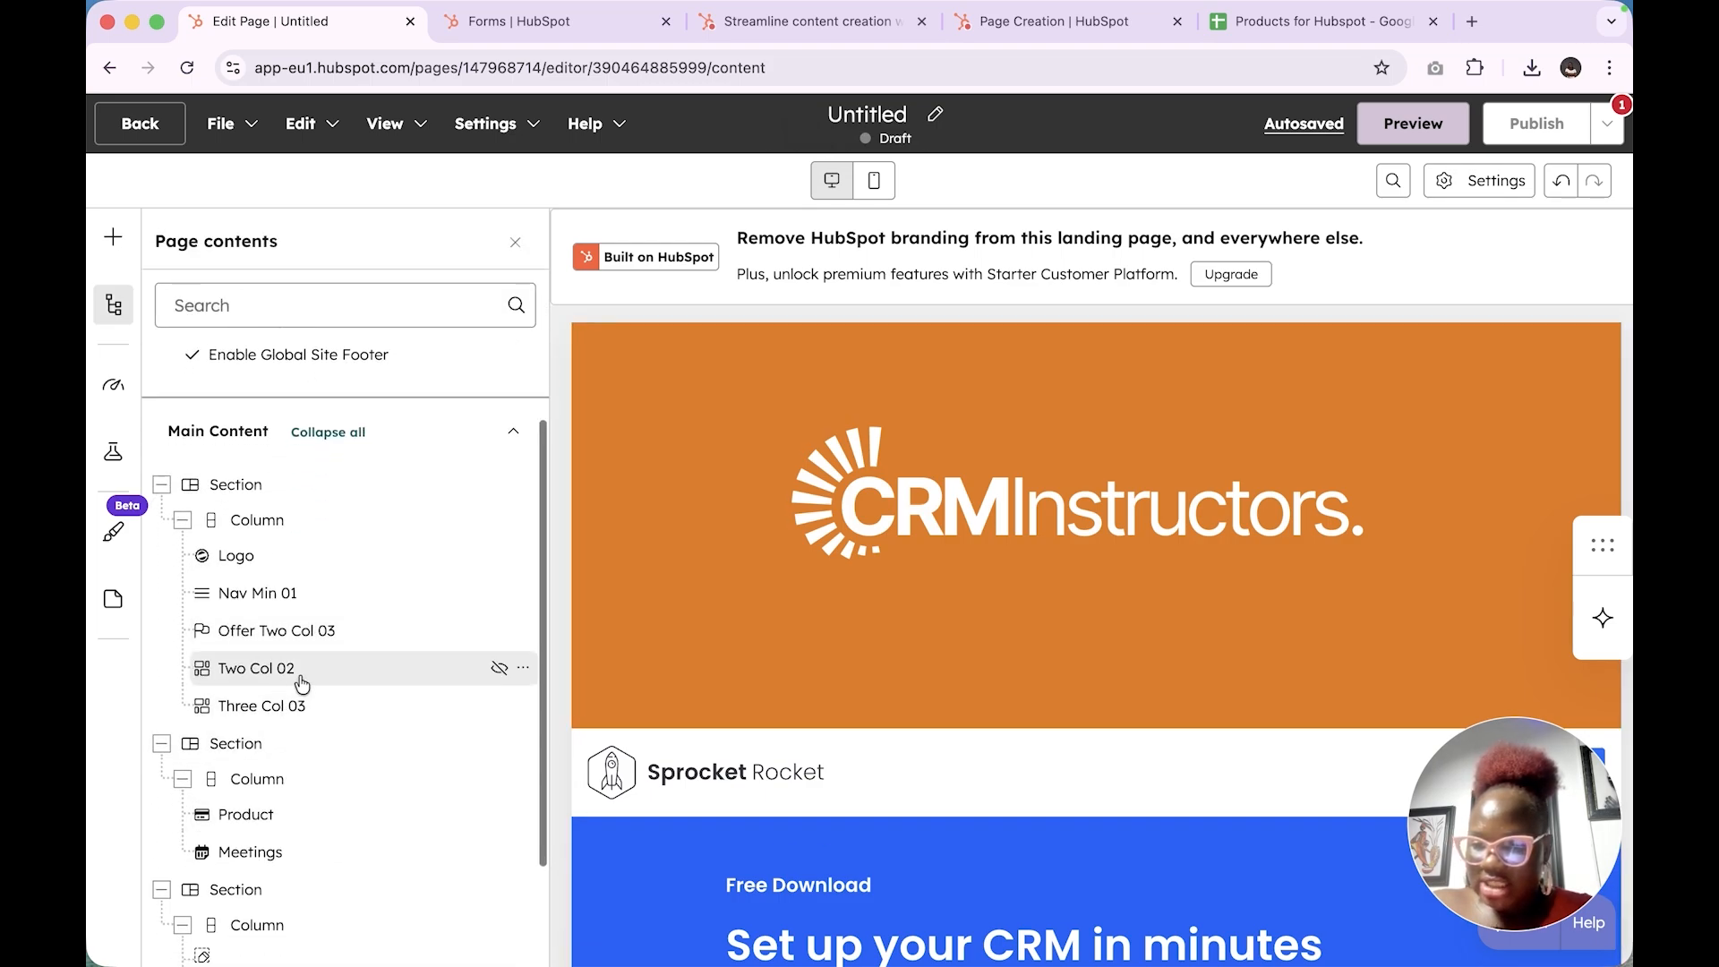
click(301, 669)
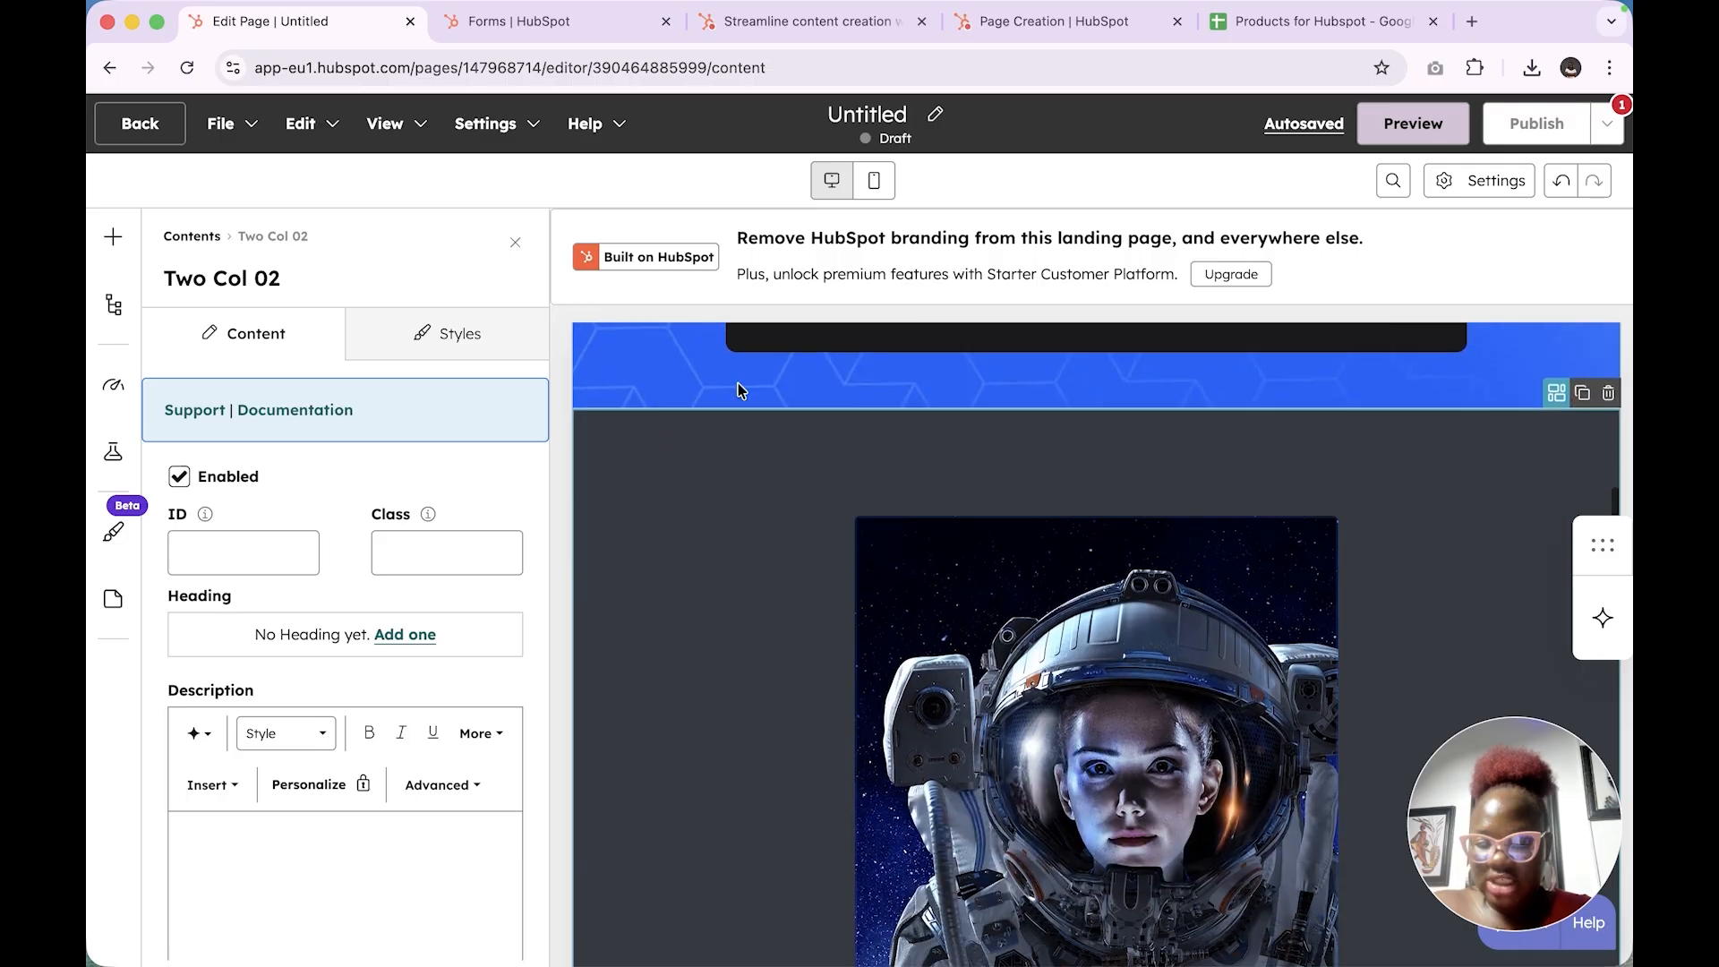
click(186, 236)
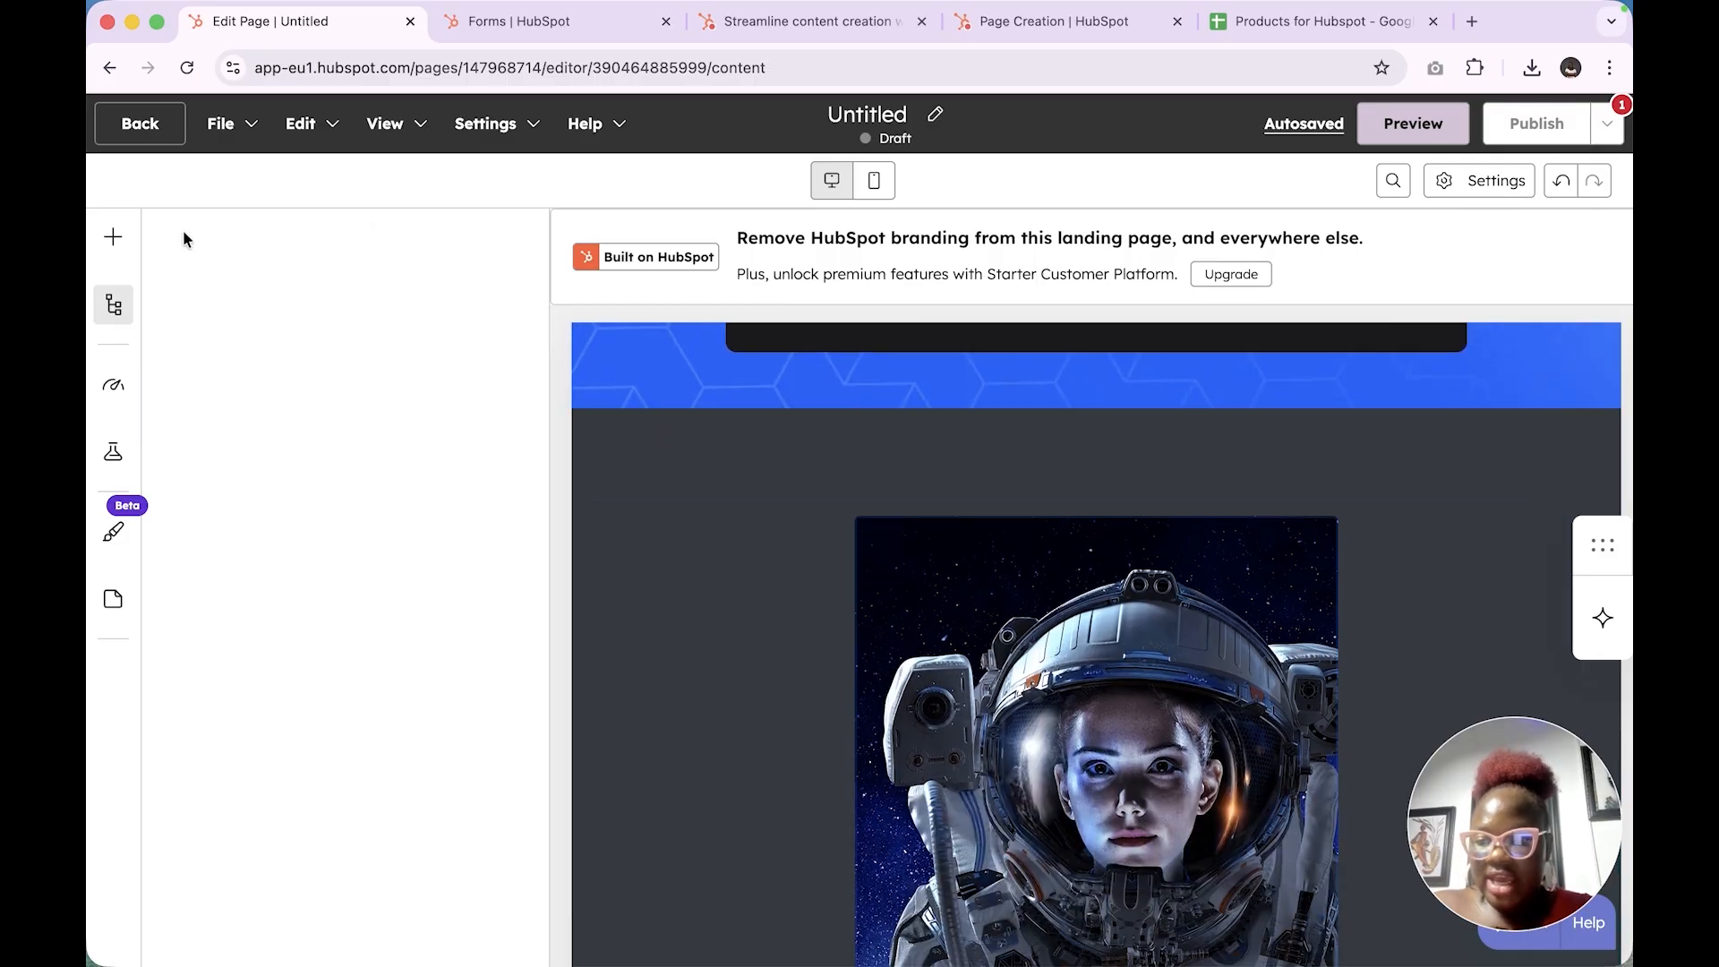
scroll(346, 717, down, 4)
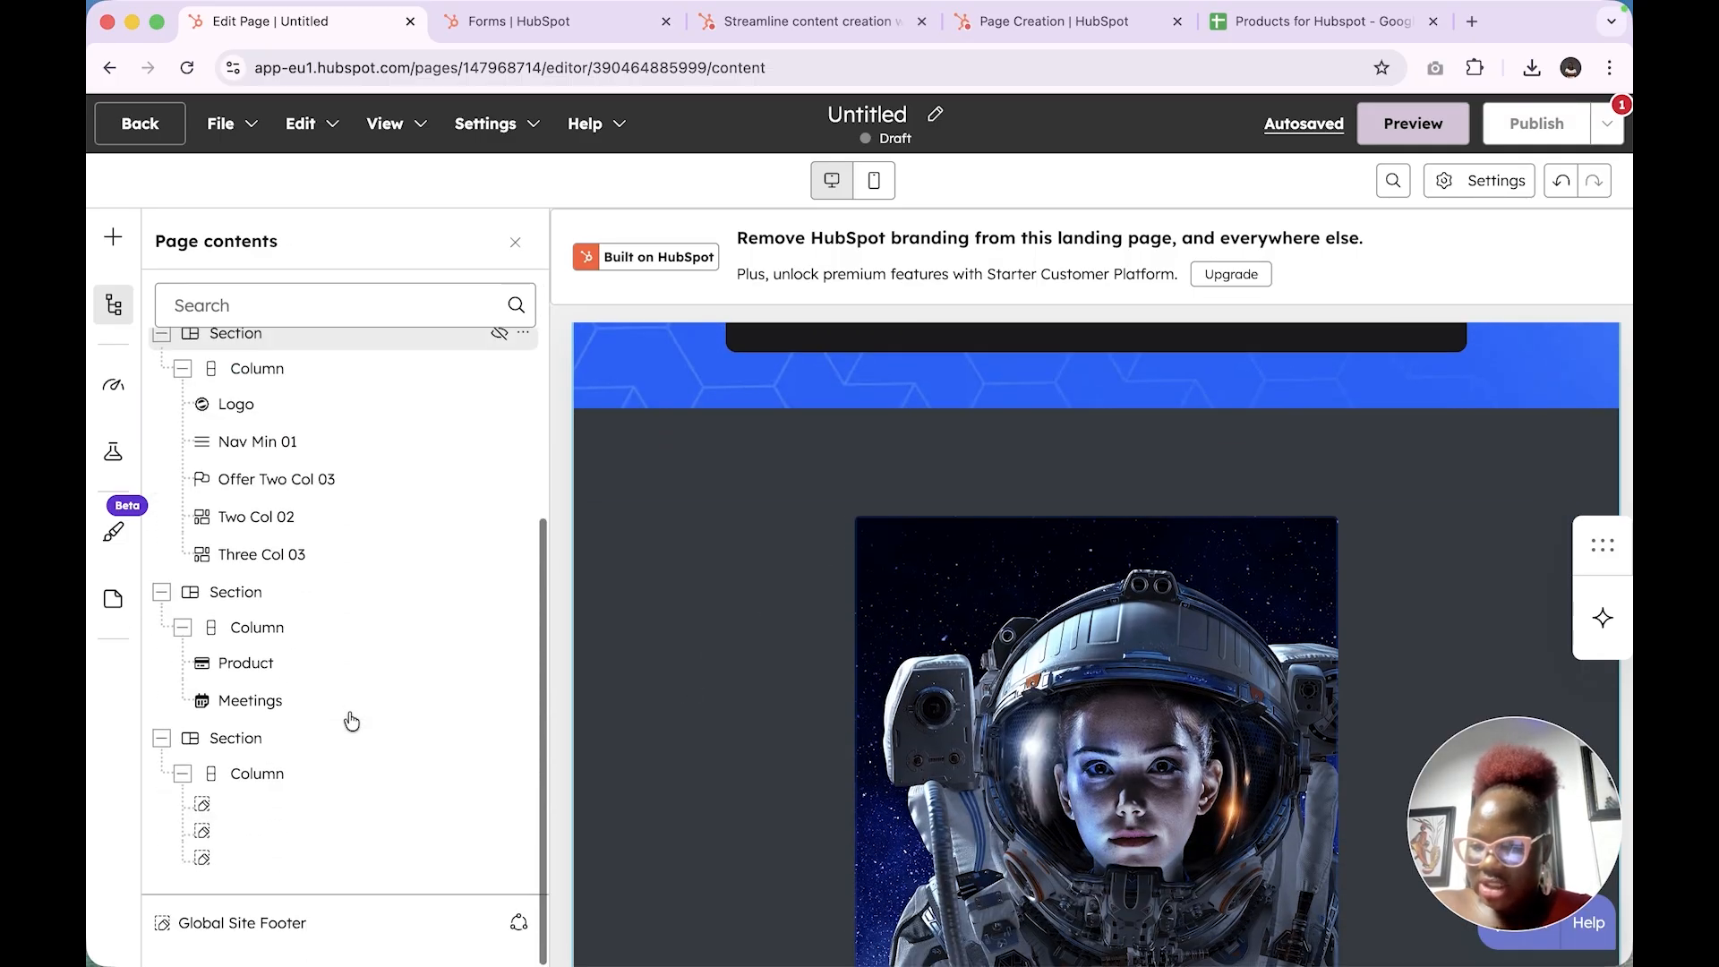
click(265, 659)
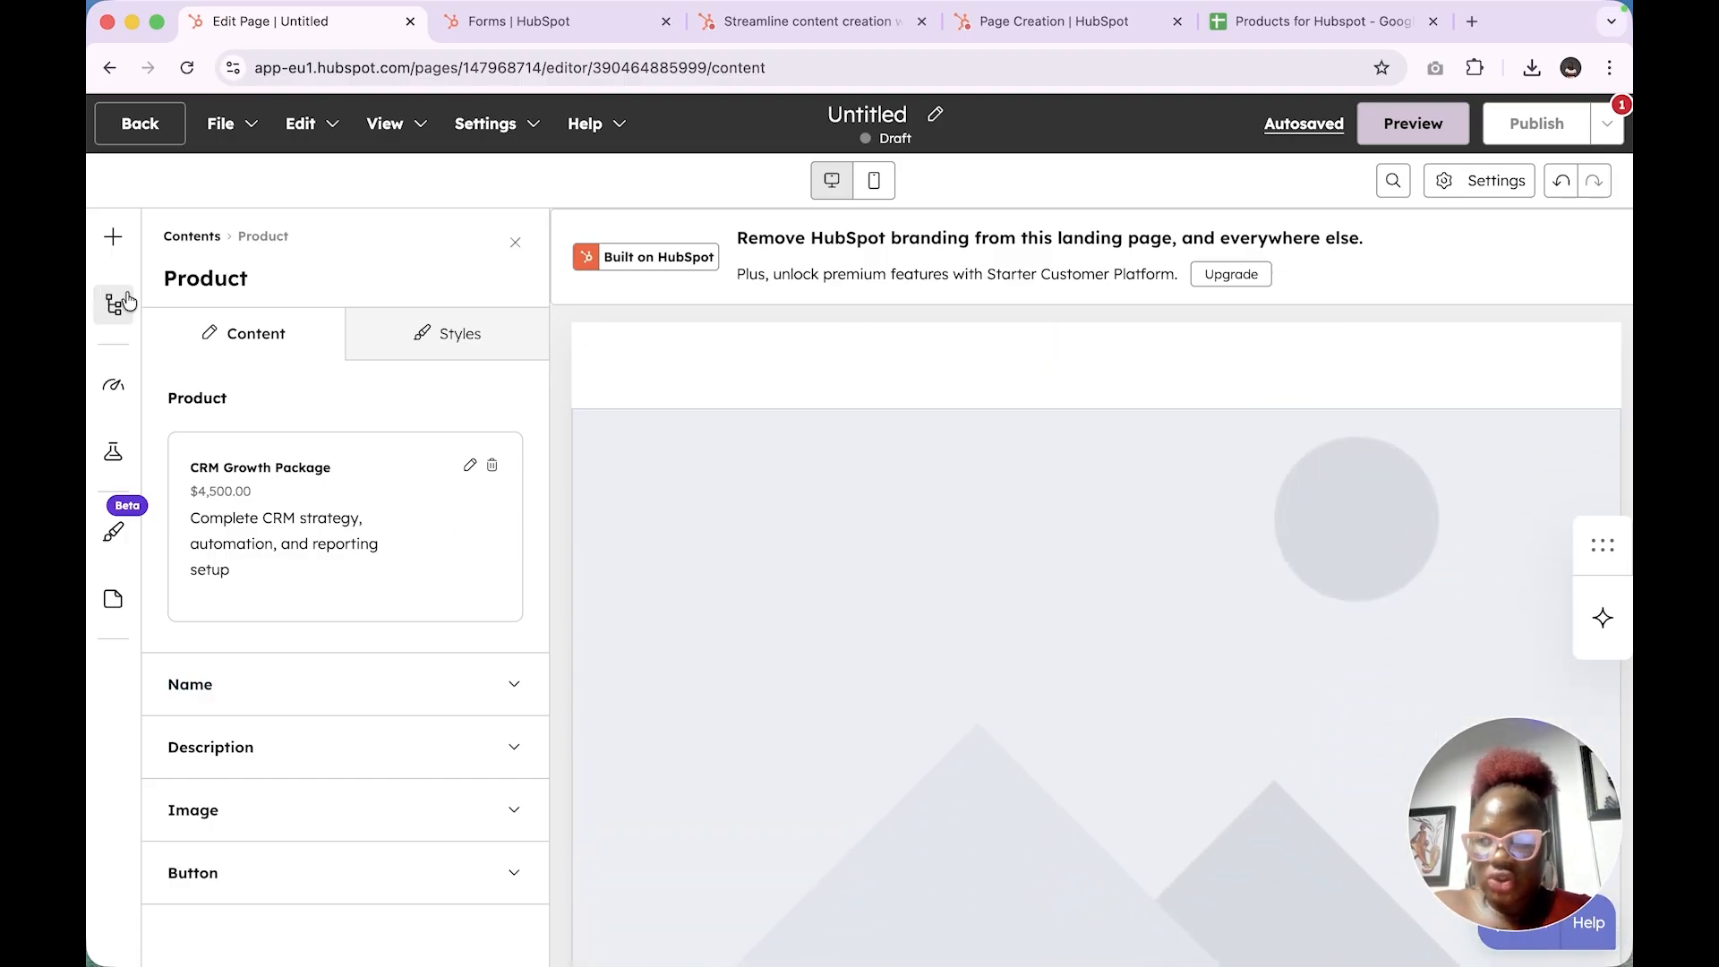
click(106, 314)
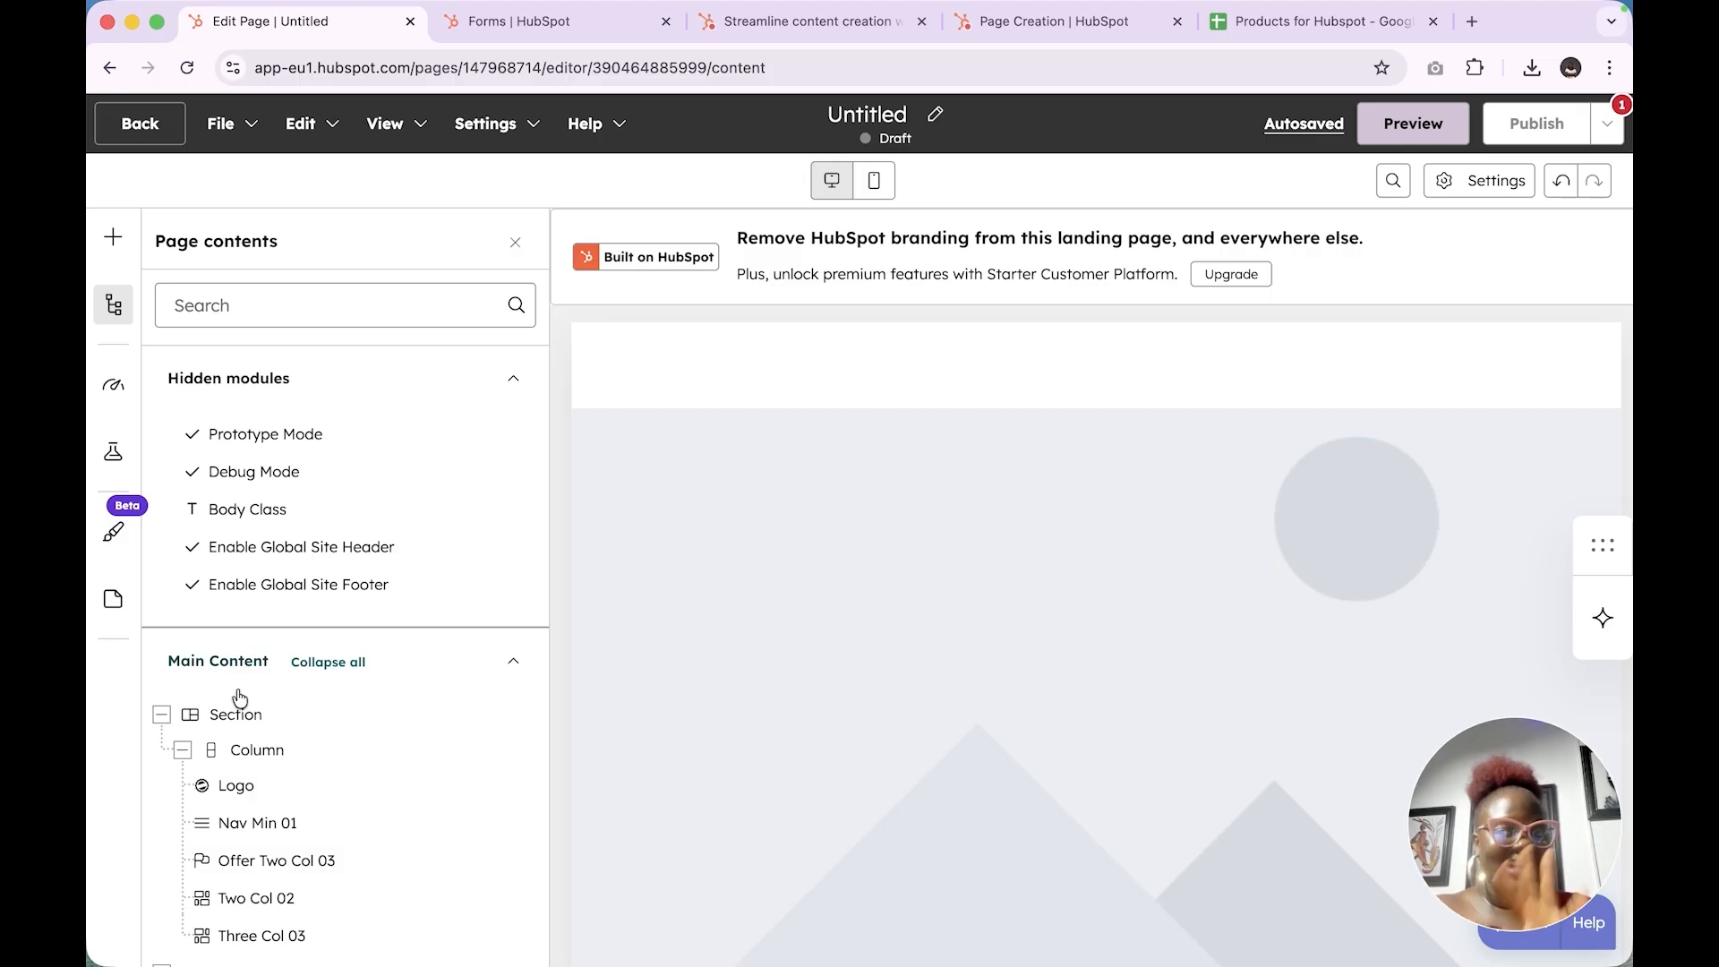
Review the page's title and meta description recommendations and set the page title to "crminstructors booking page"
click(114, 387)
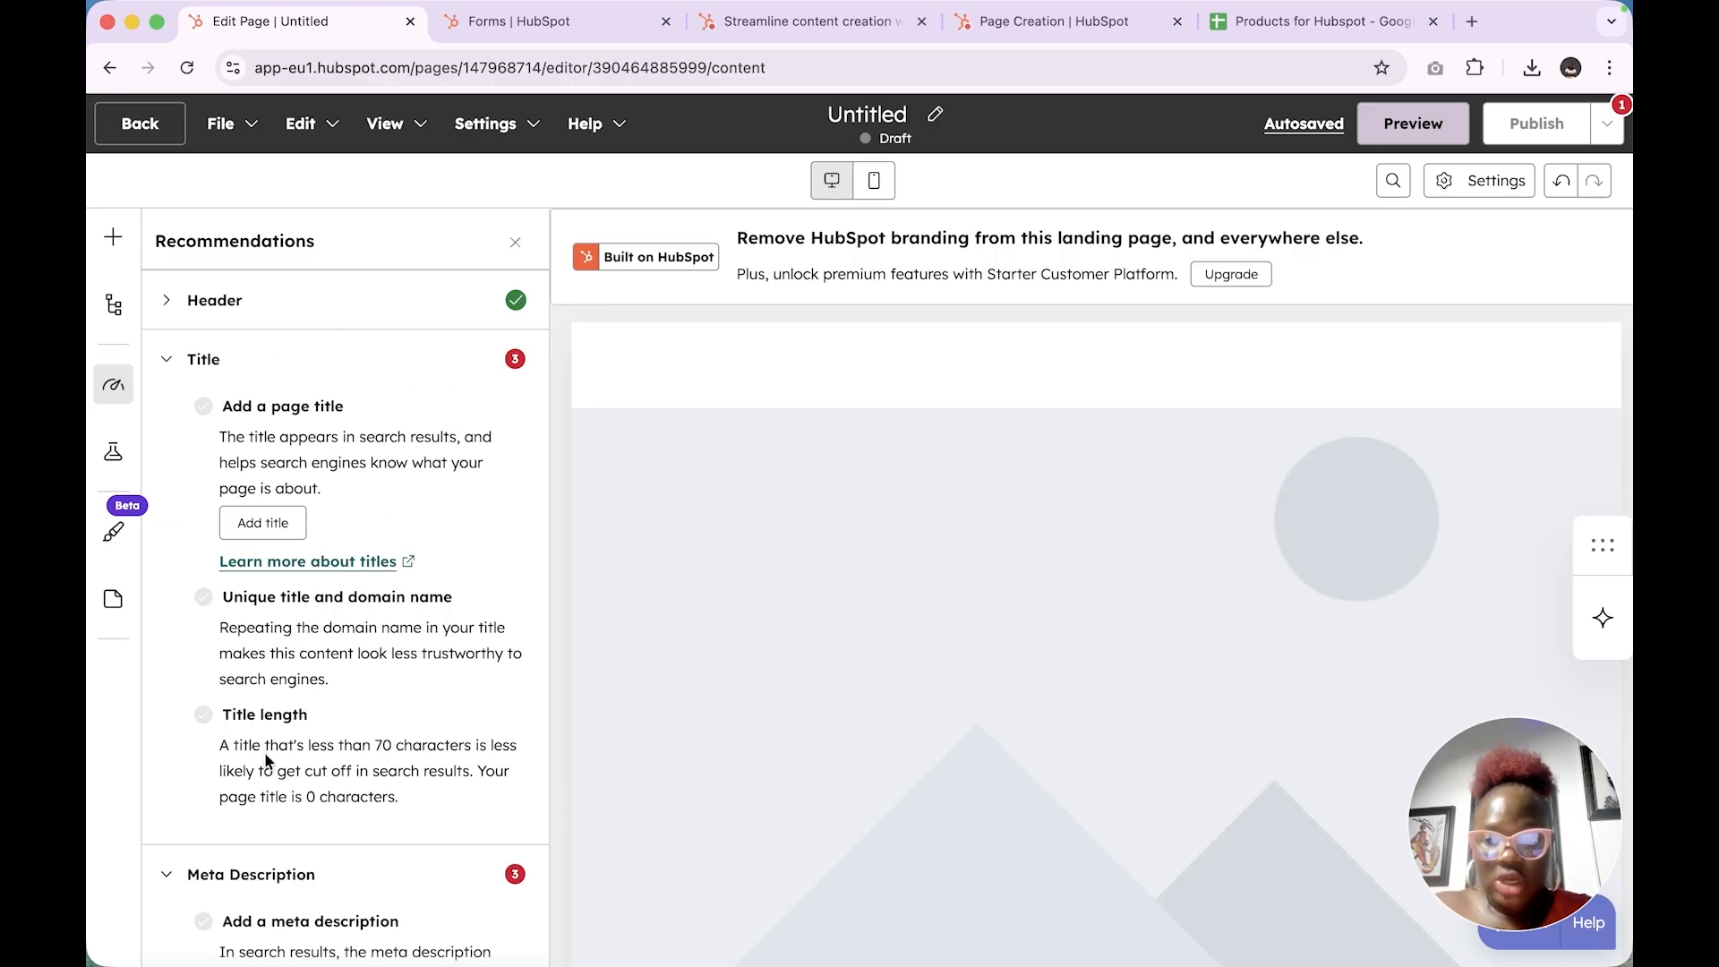
scroll(265, 759, down, 6)
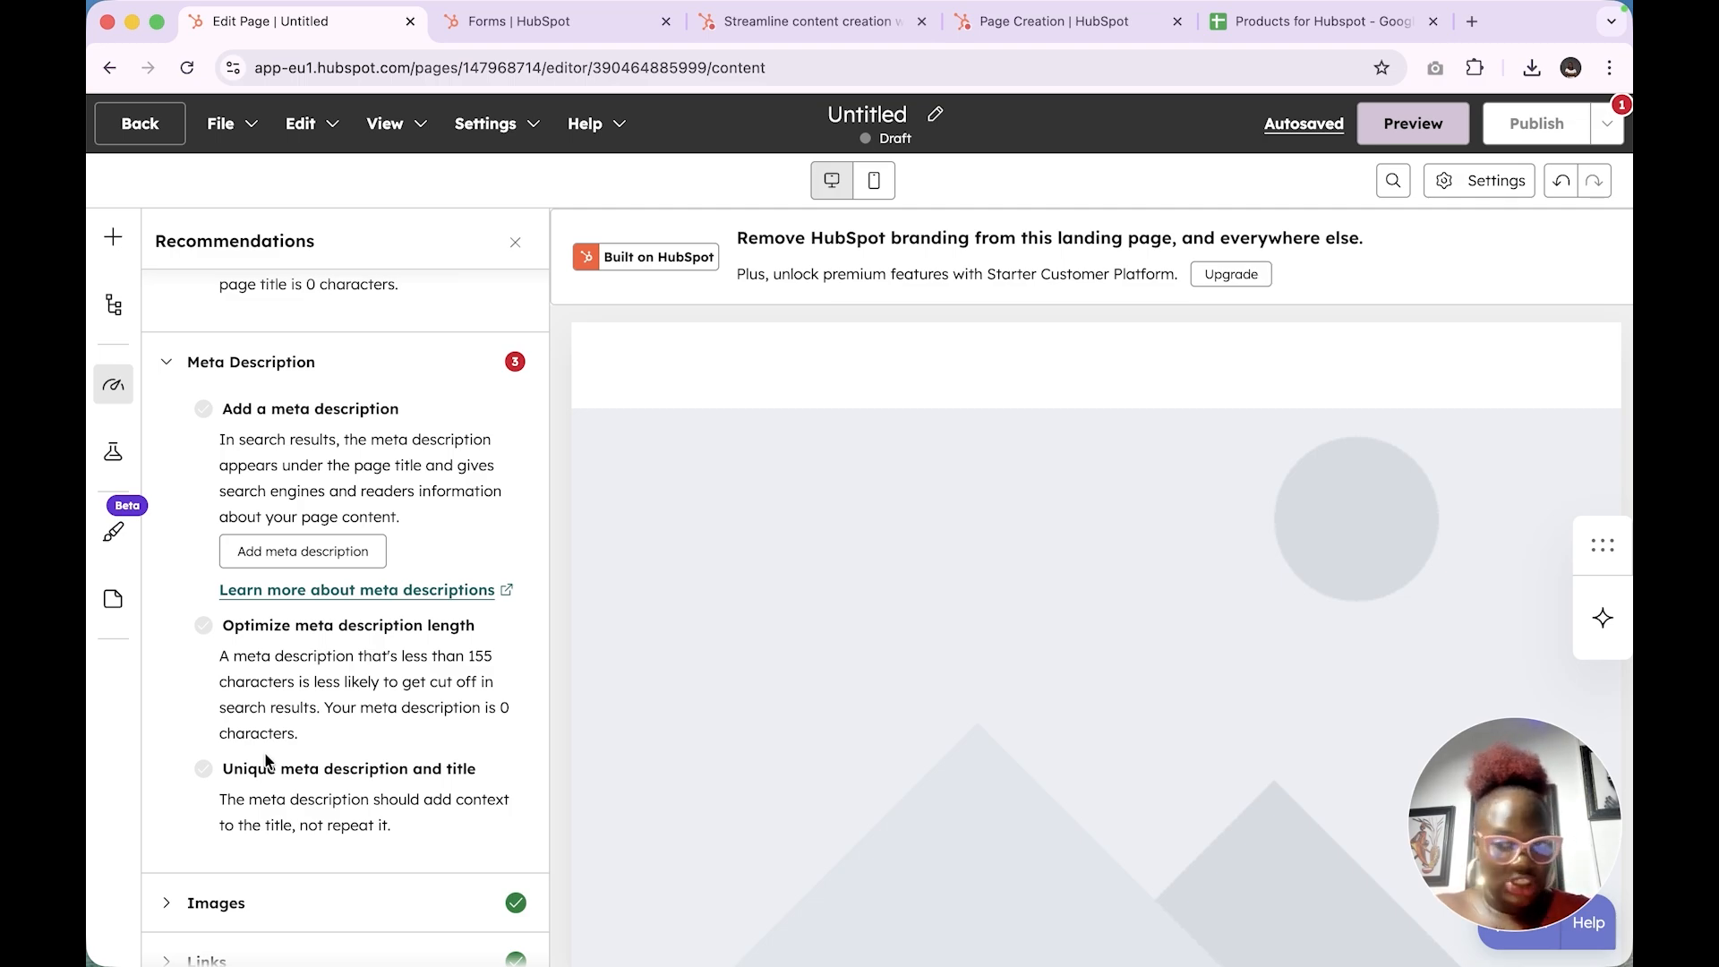
scroll(450, 405, up, 4)
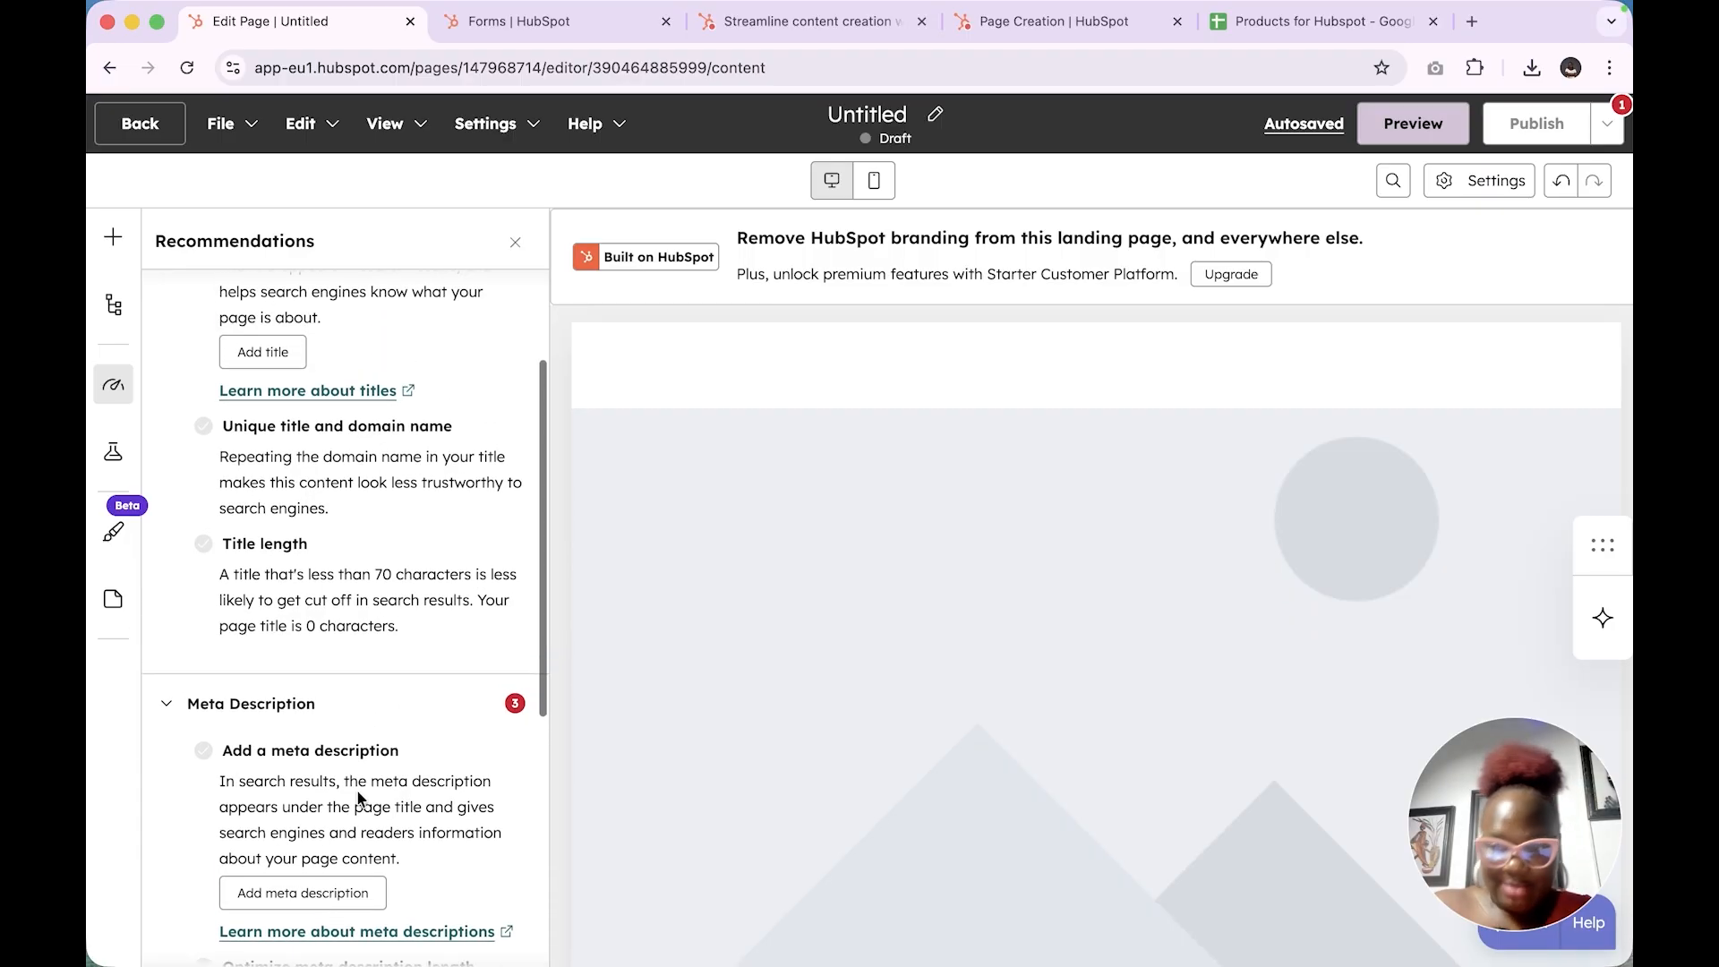
click(264, 363)
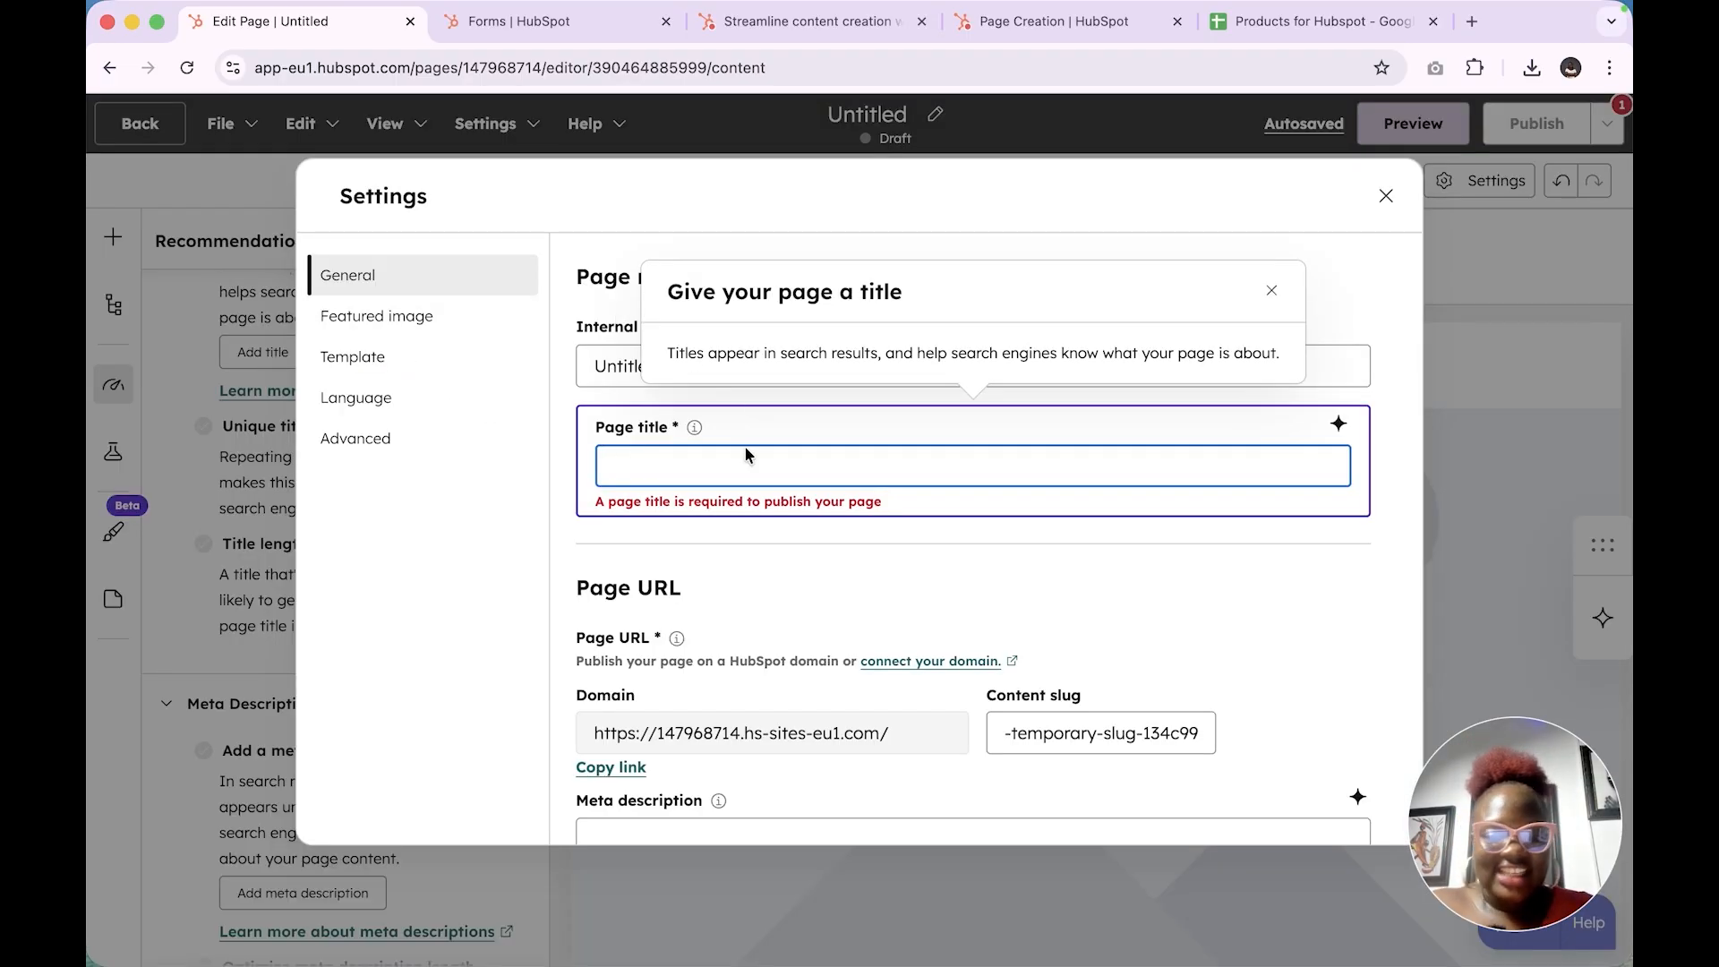
text(crminstructors)
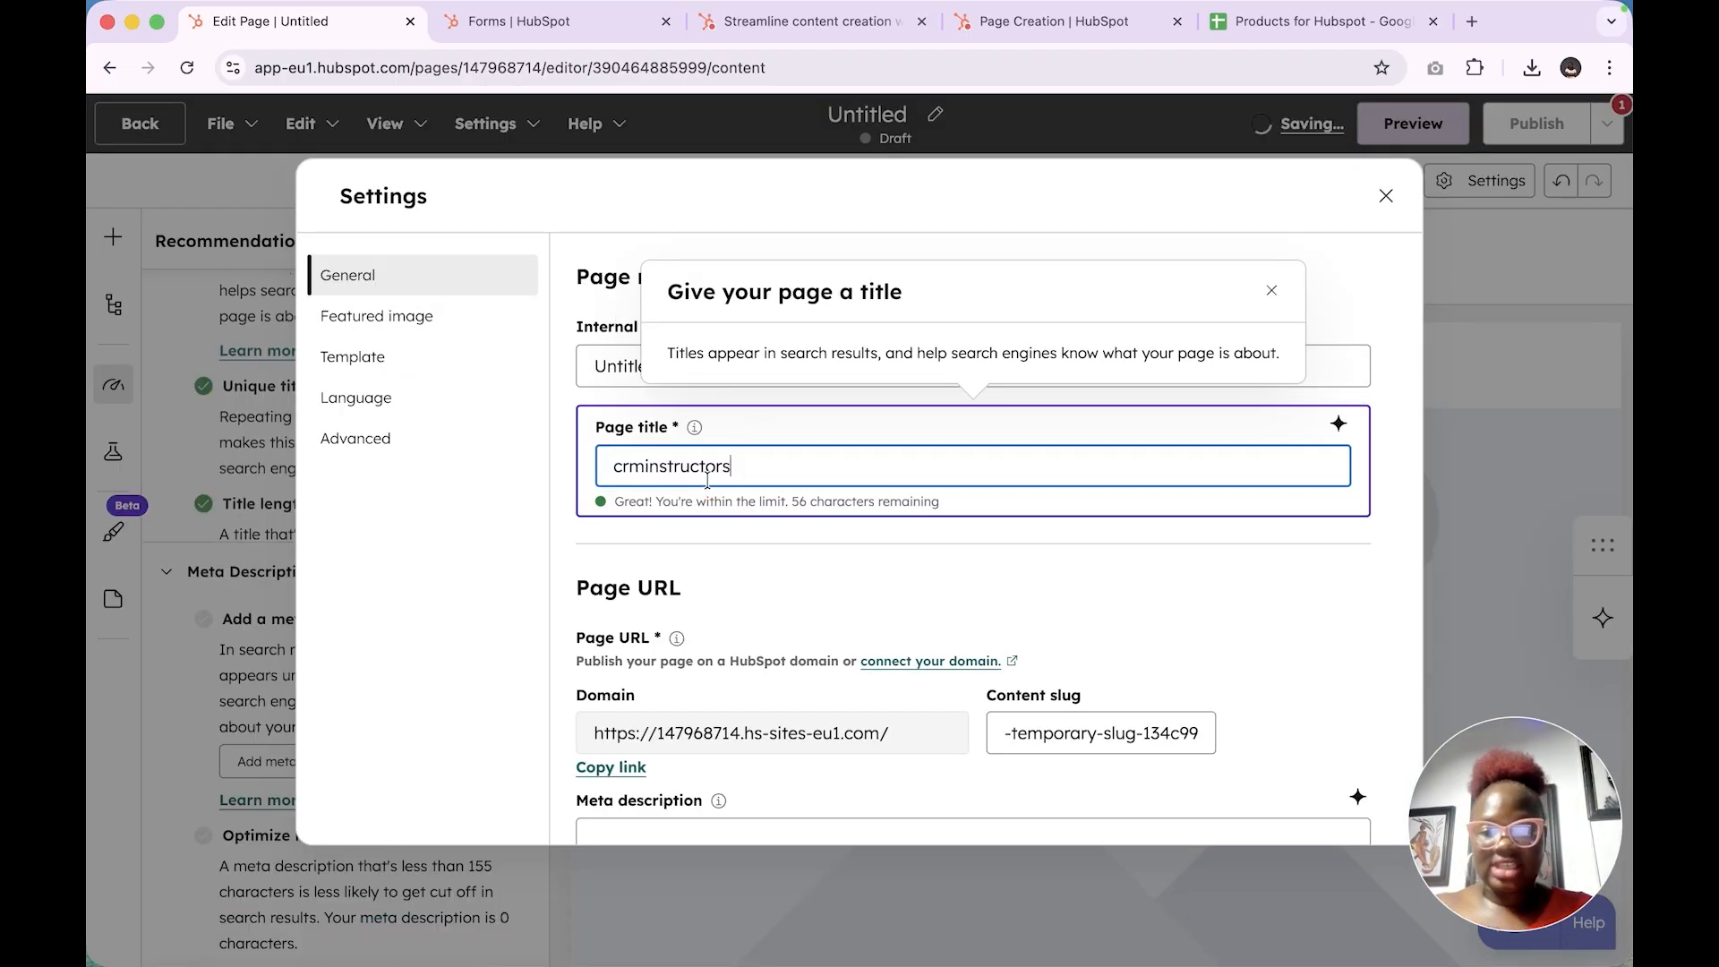
text(b)
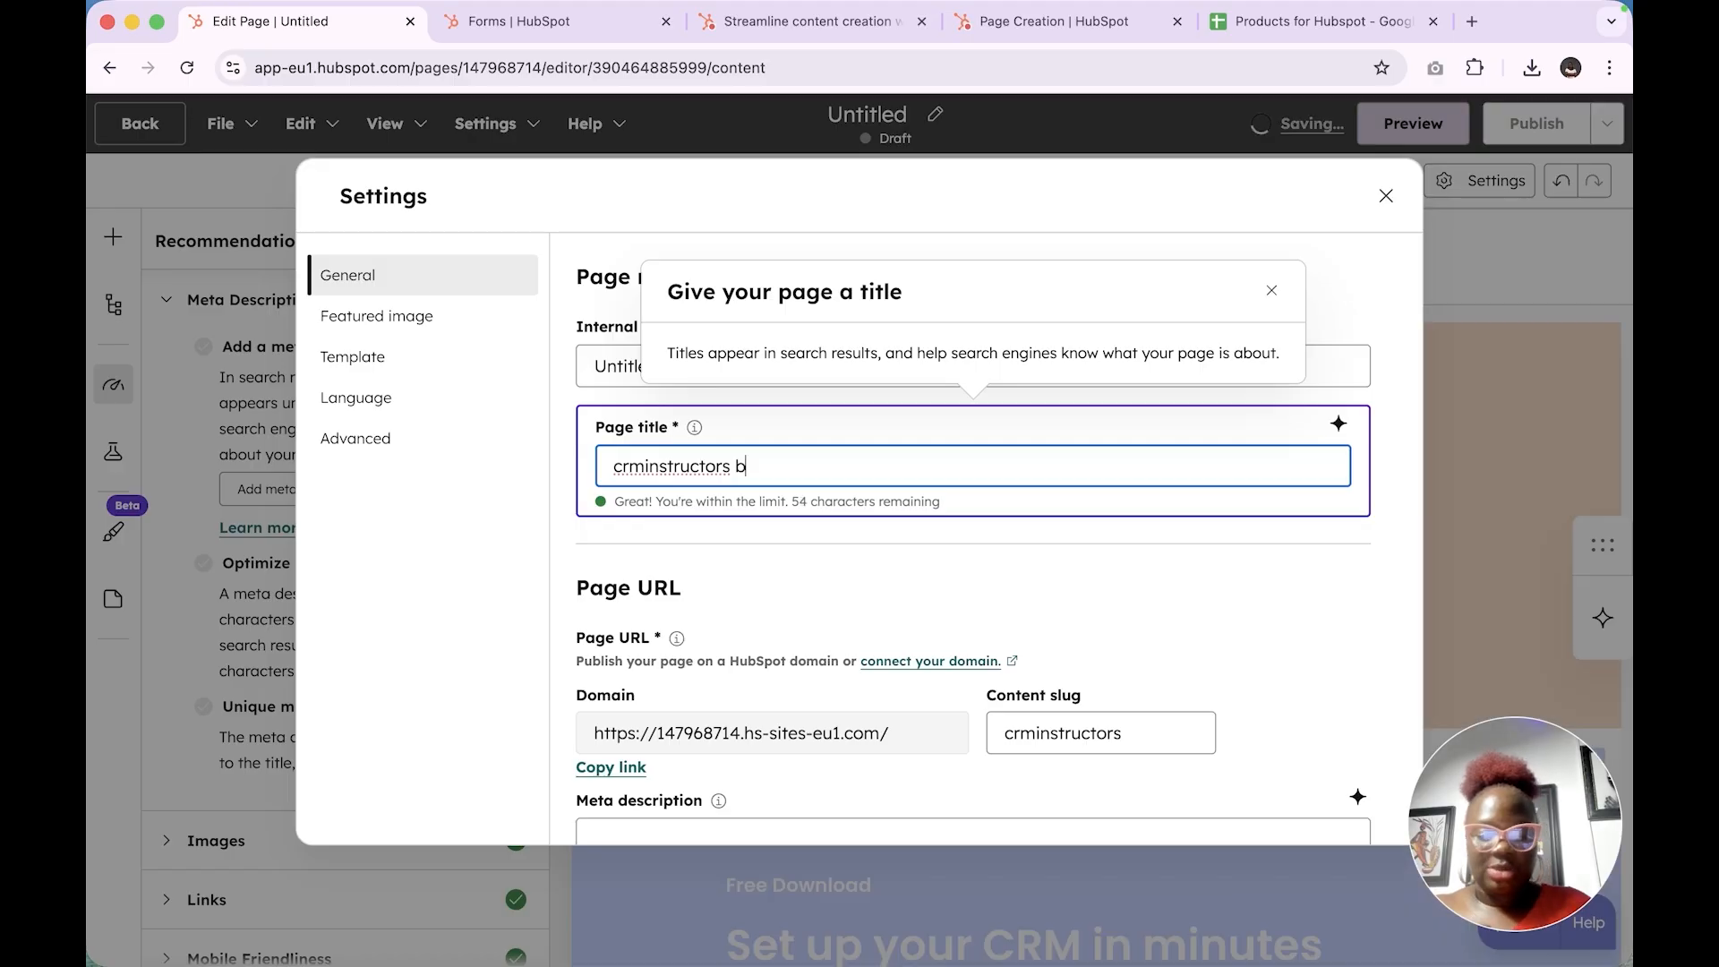
text(ooking page)
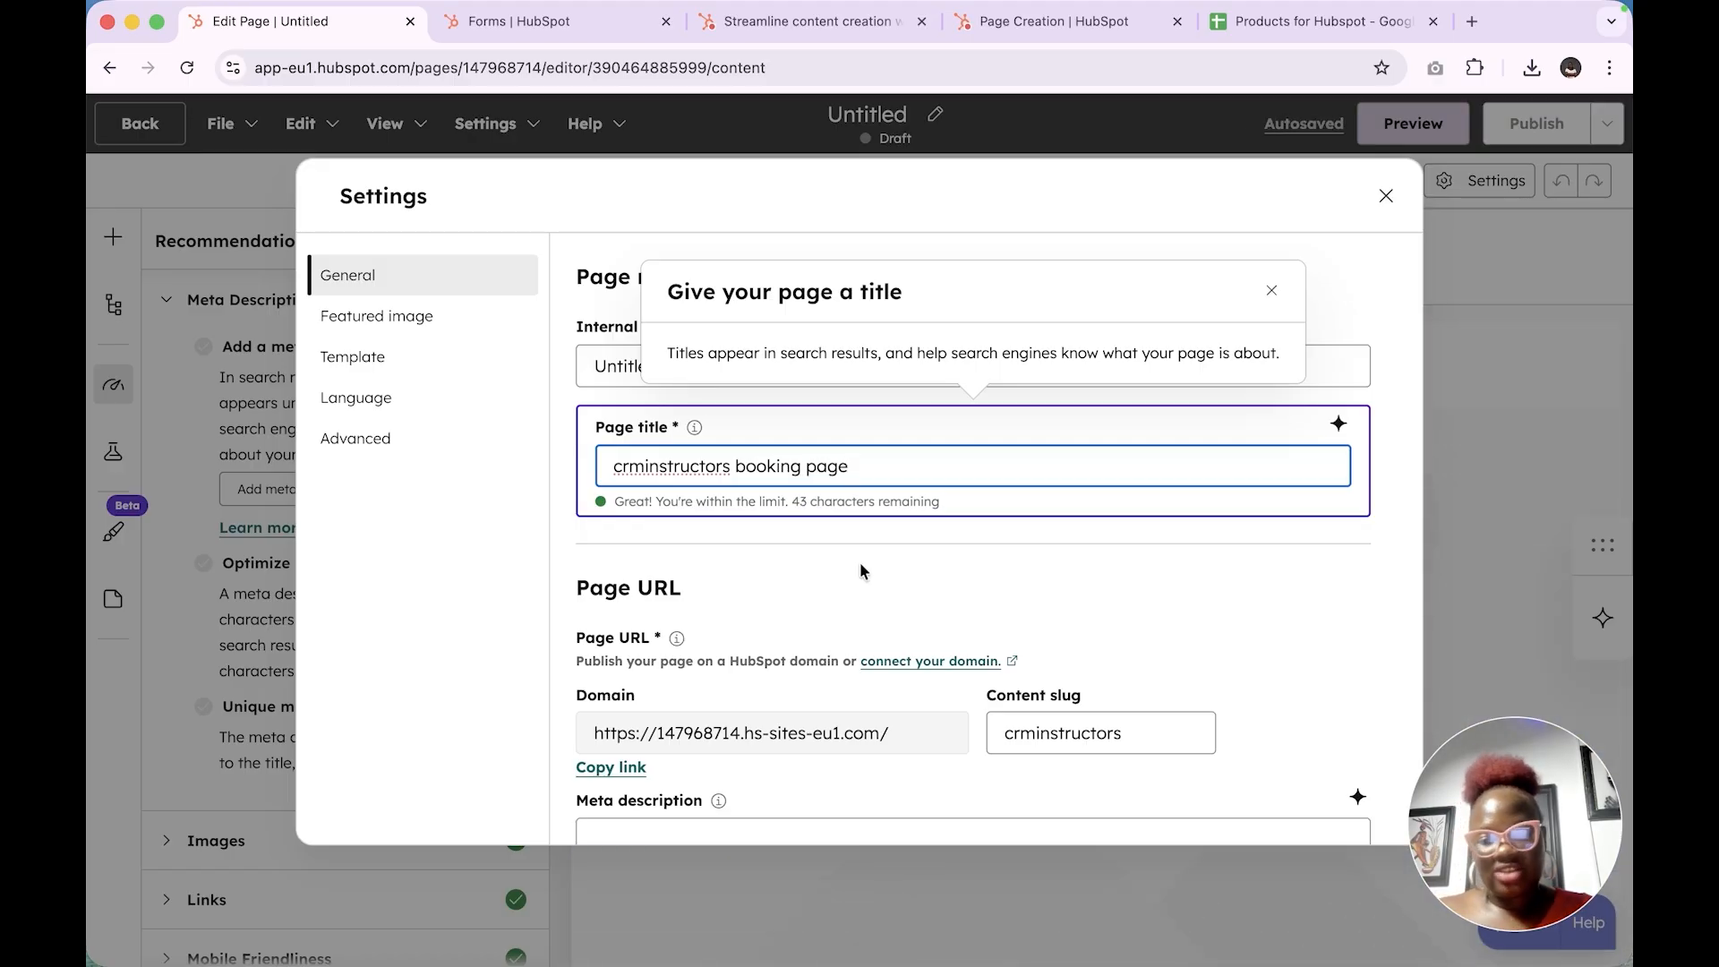
Look through the General, Featured image, Template, Language and Advanced page settings, and close the settings
scroll(860, 561, down, 15)
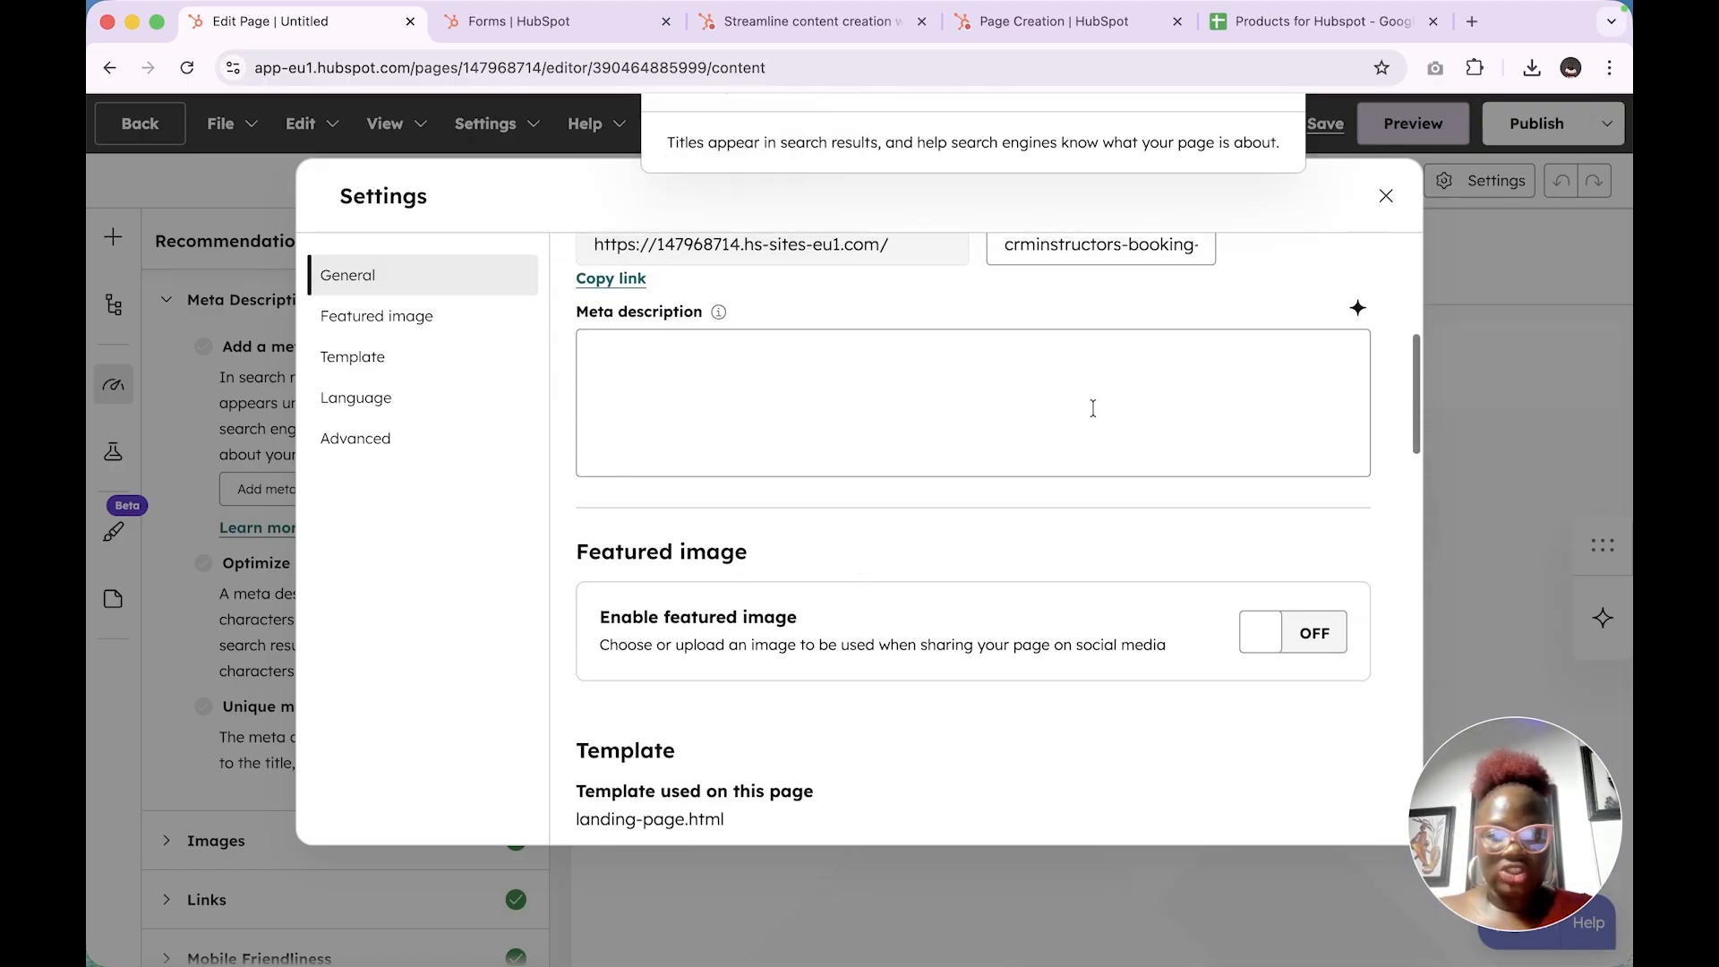
scroll(1110, 451, down, 10)
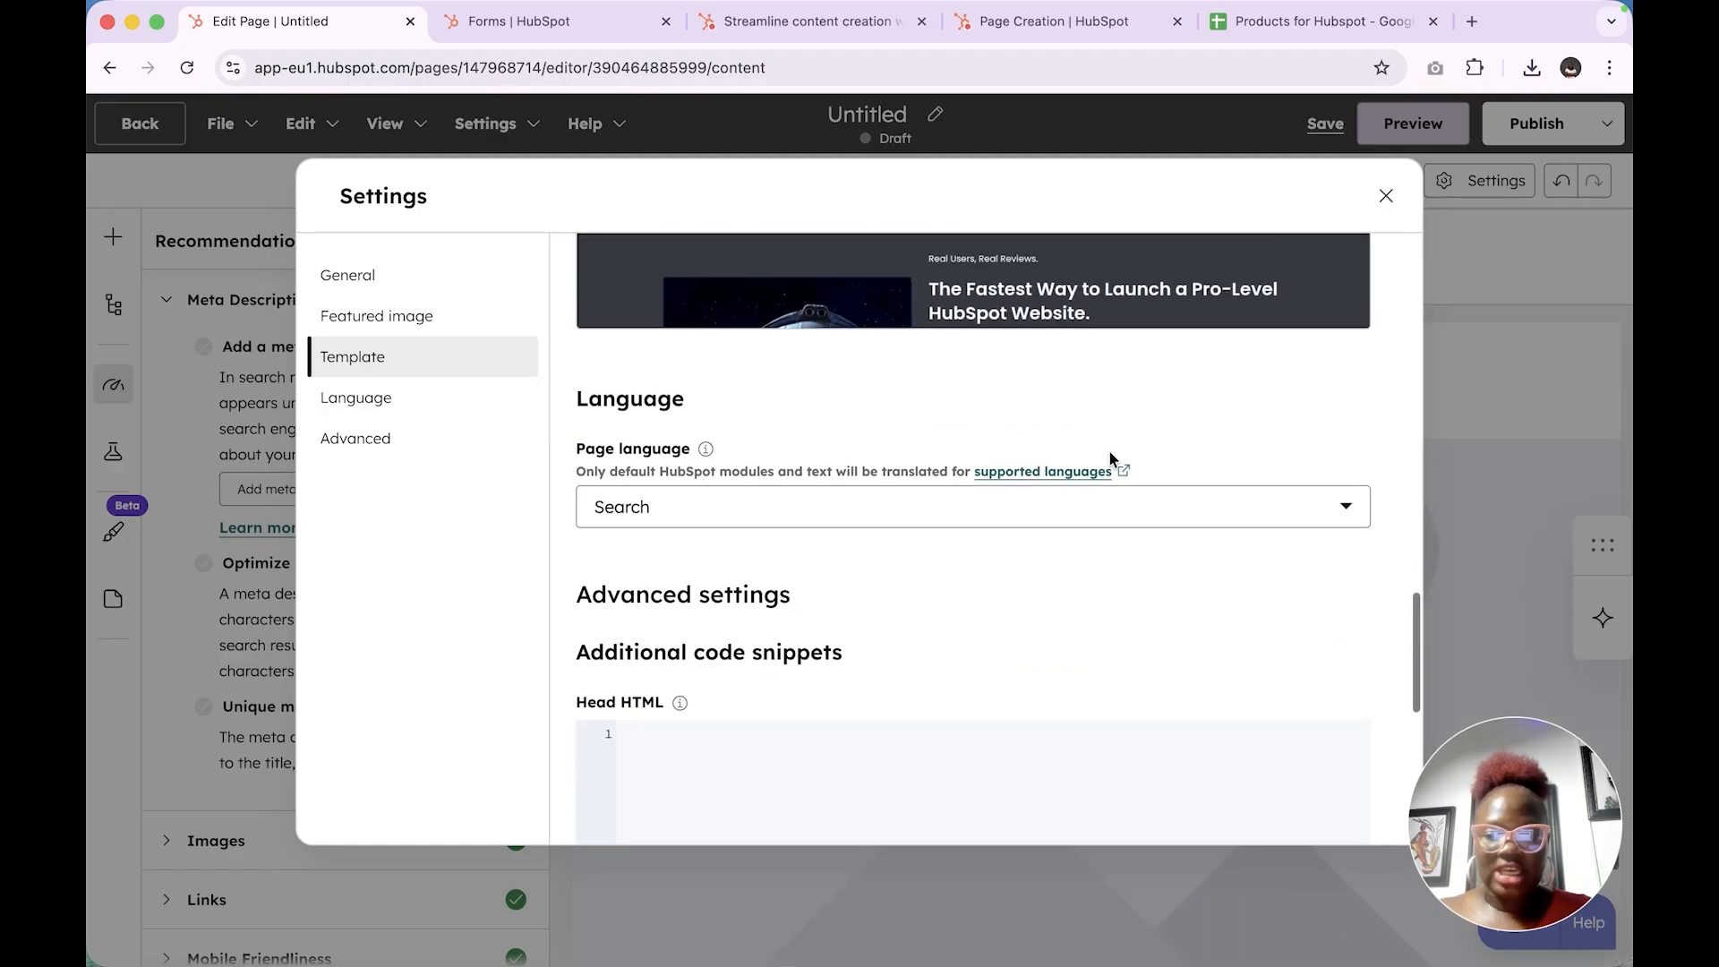
scroll(1108, 450, up, 20)
scroll(1109, 451, up, 10)
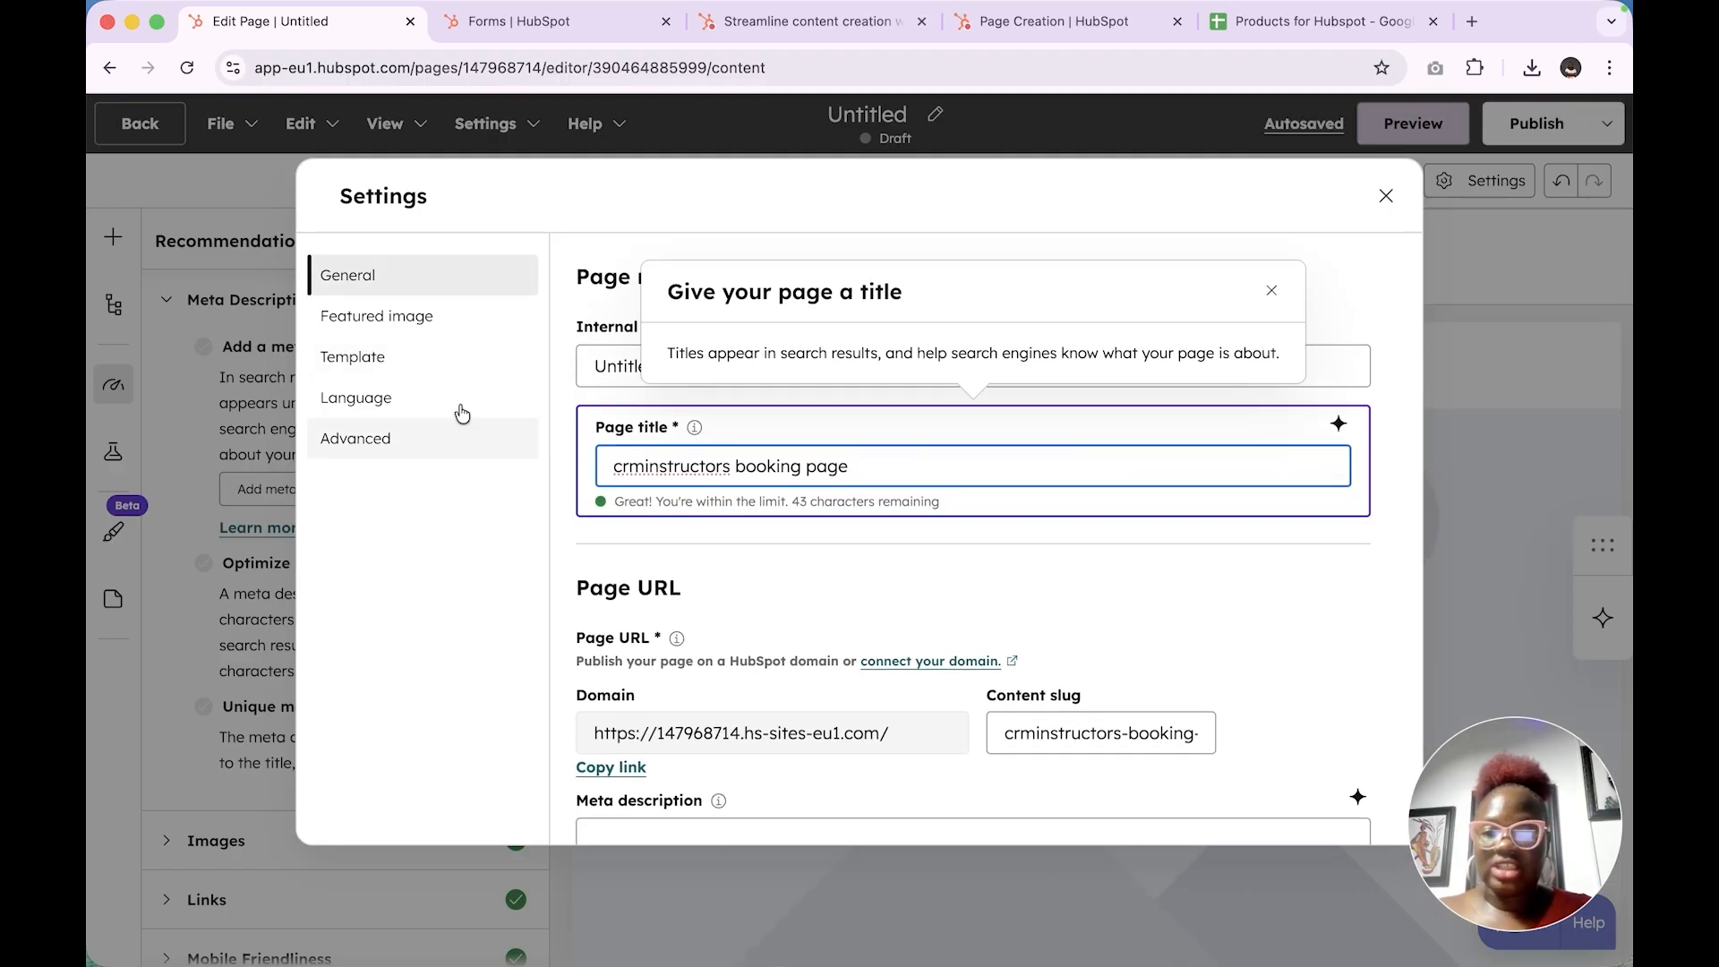
click(404, 326)
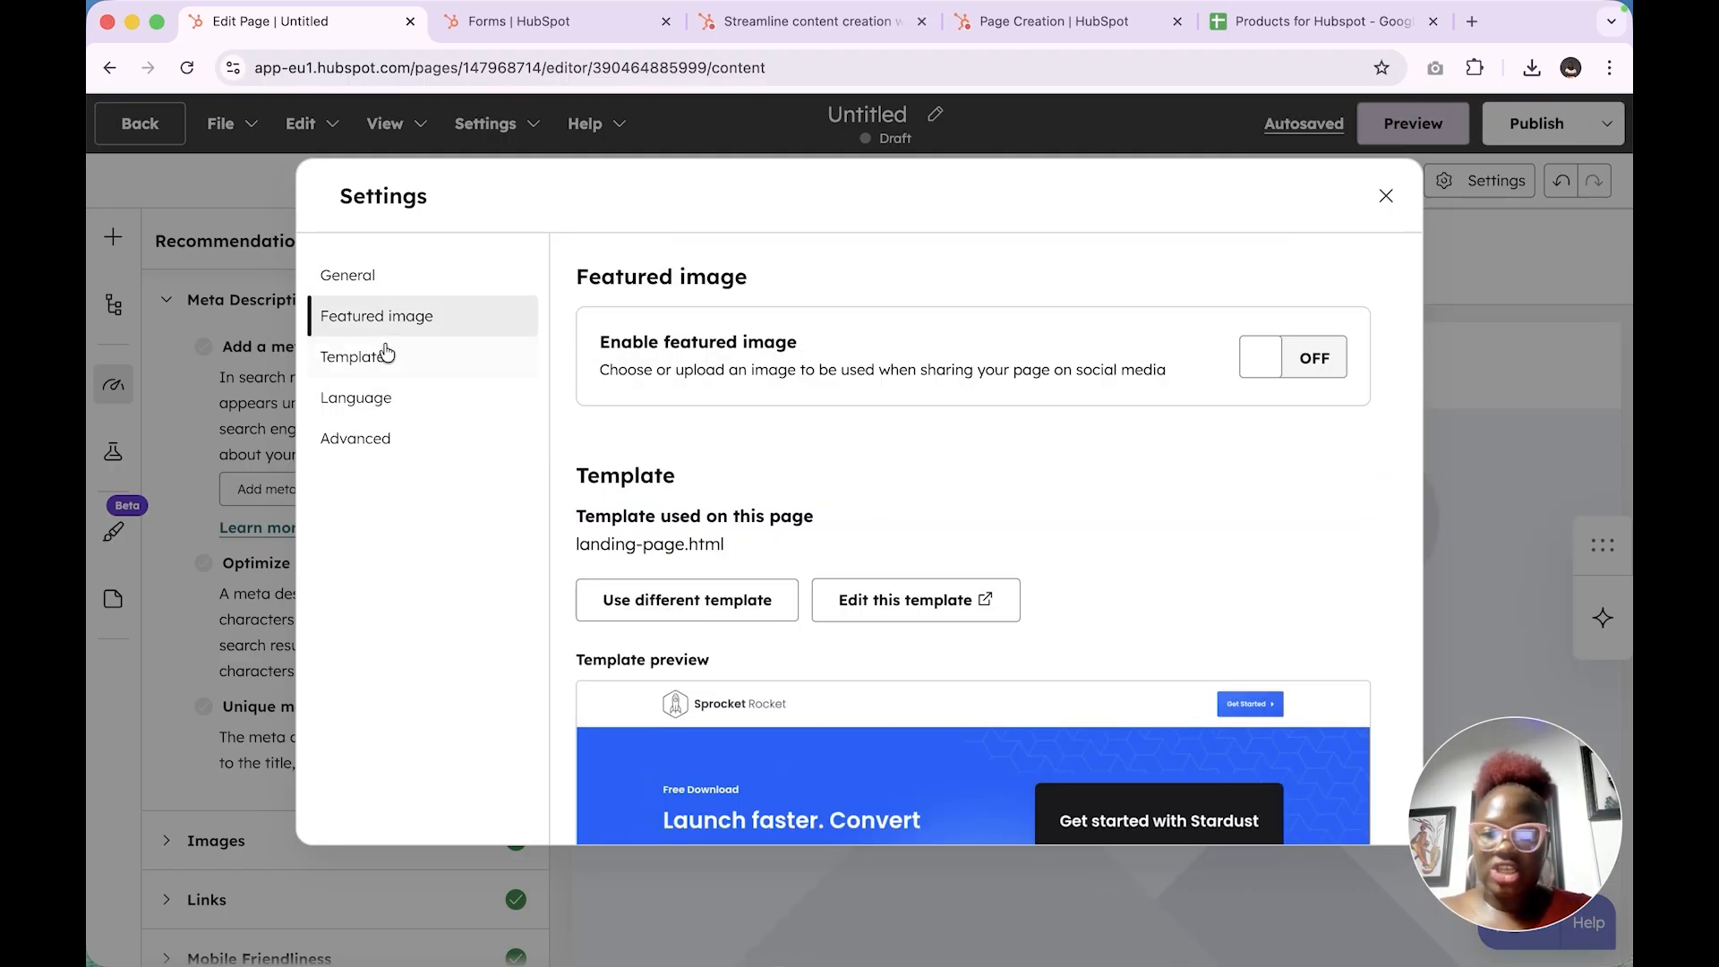
click(380, 359)
click(371, 400)
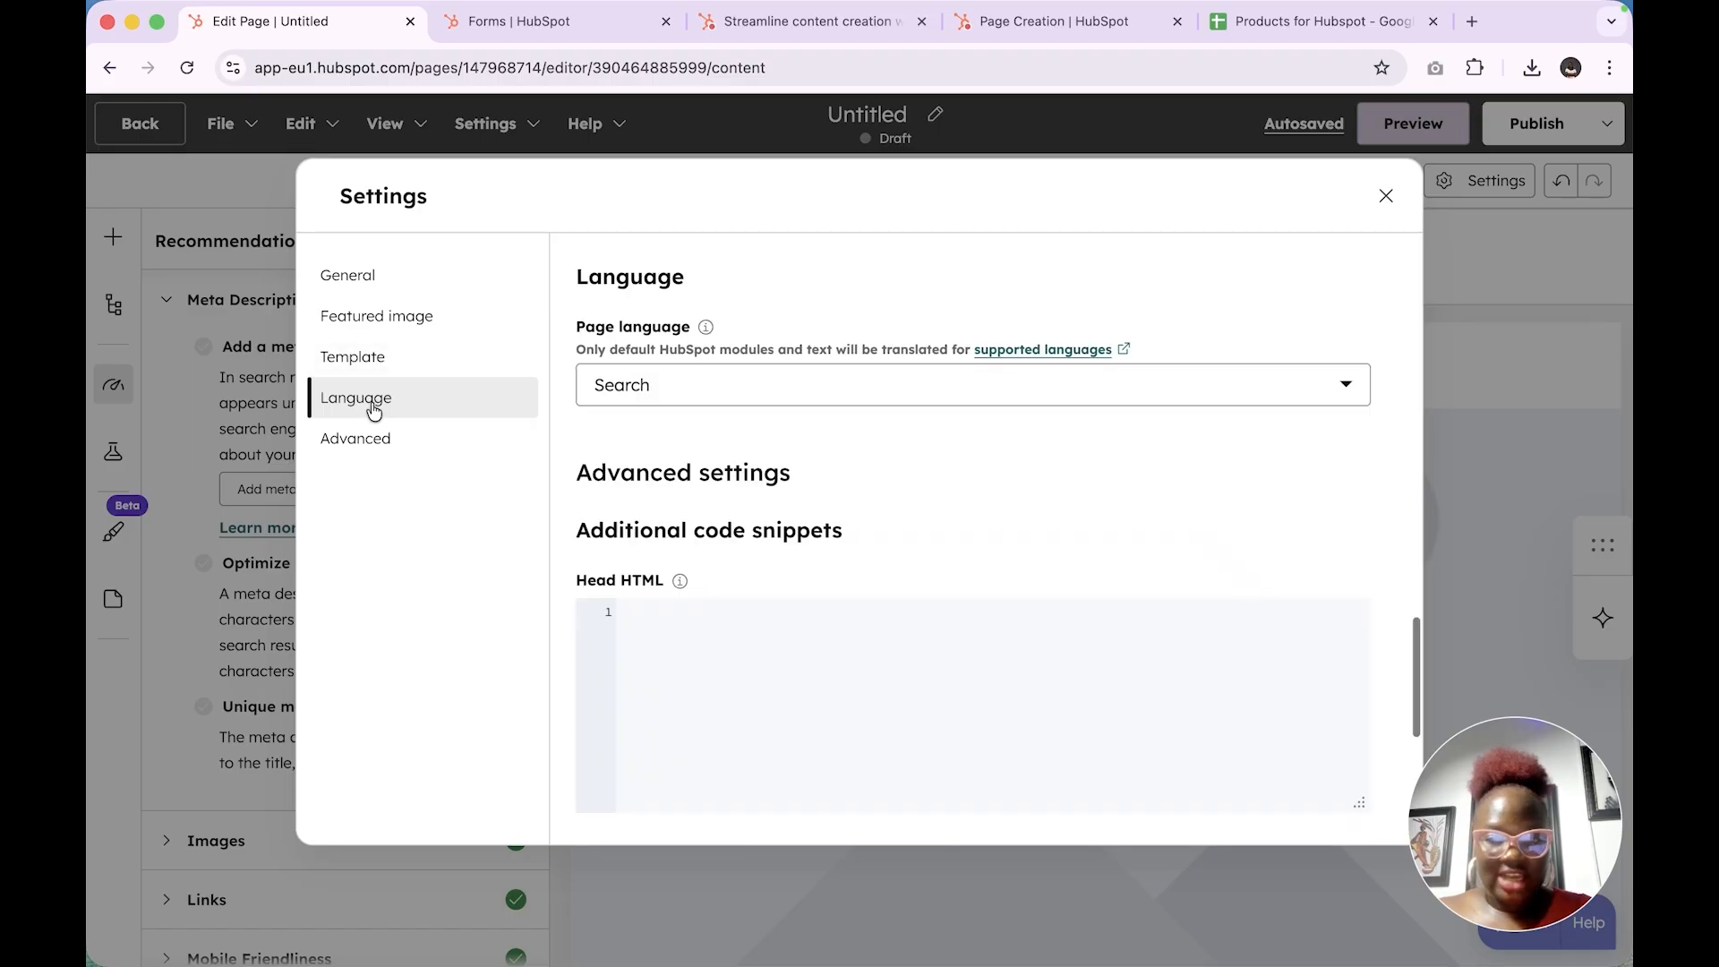
click(380, 453)
click(842, 542)
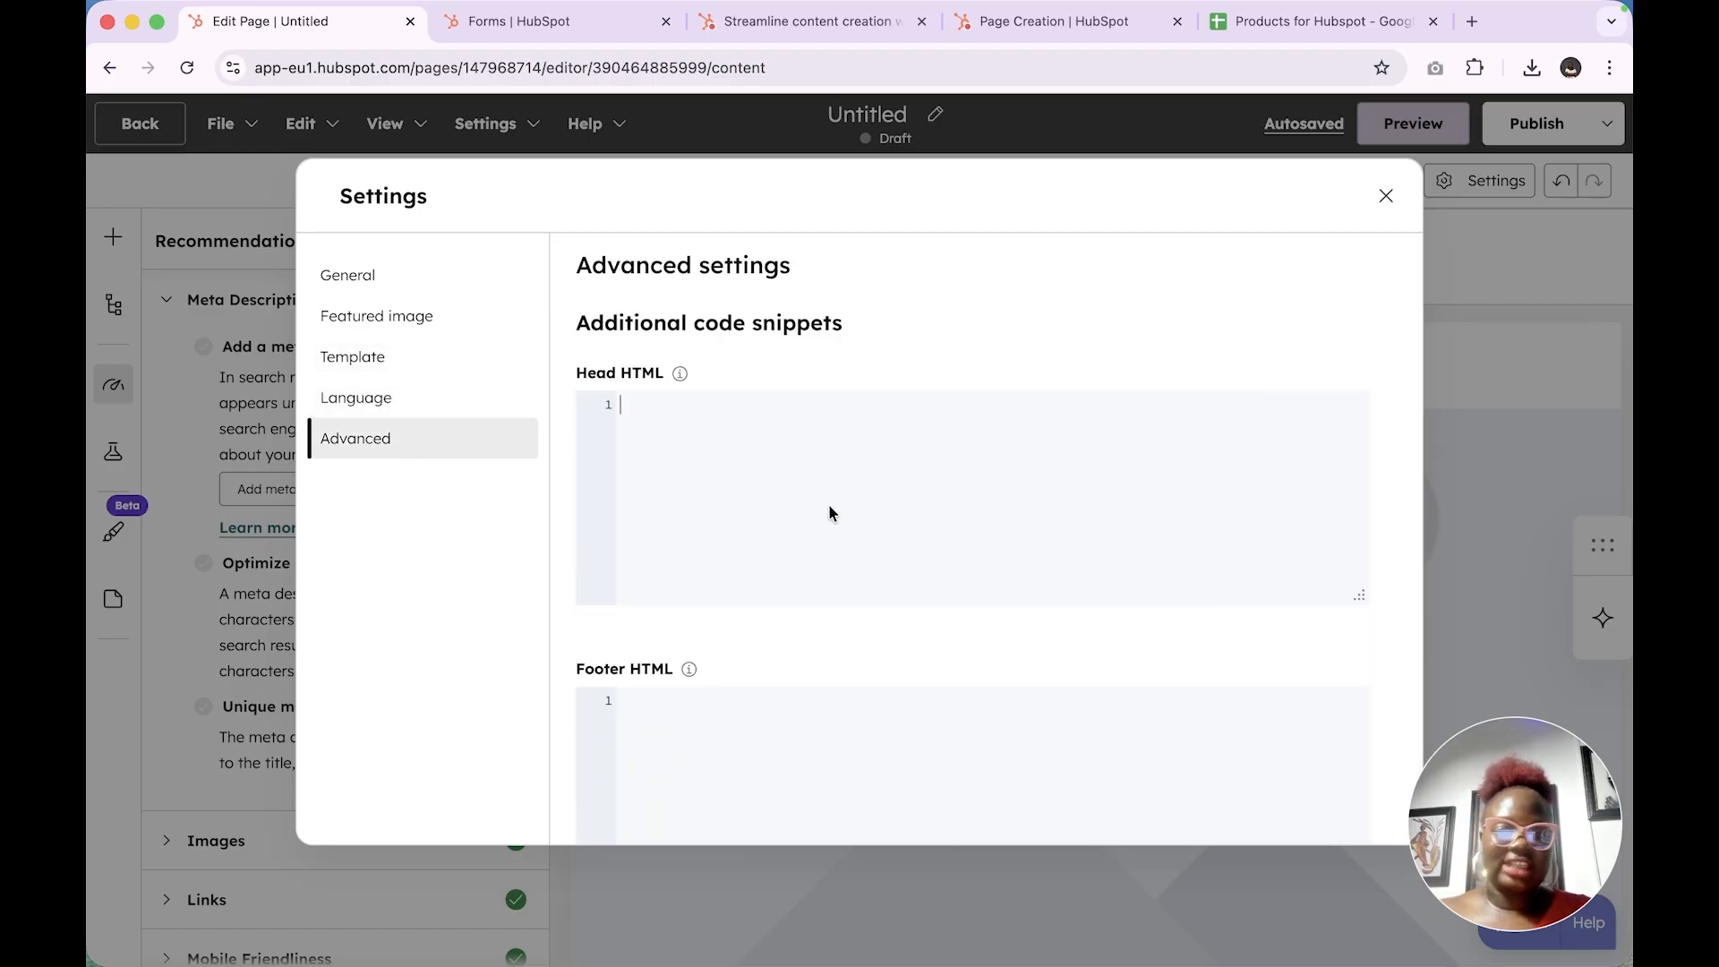
click(1386, 195)
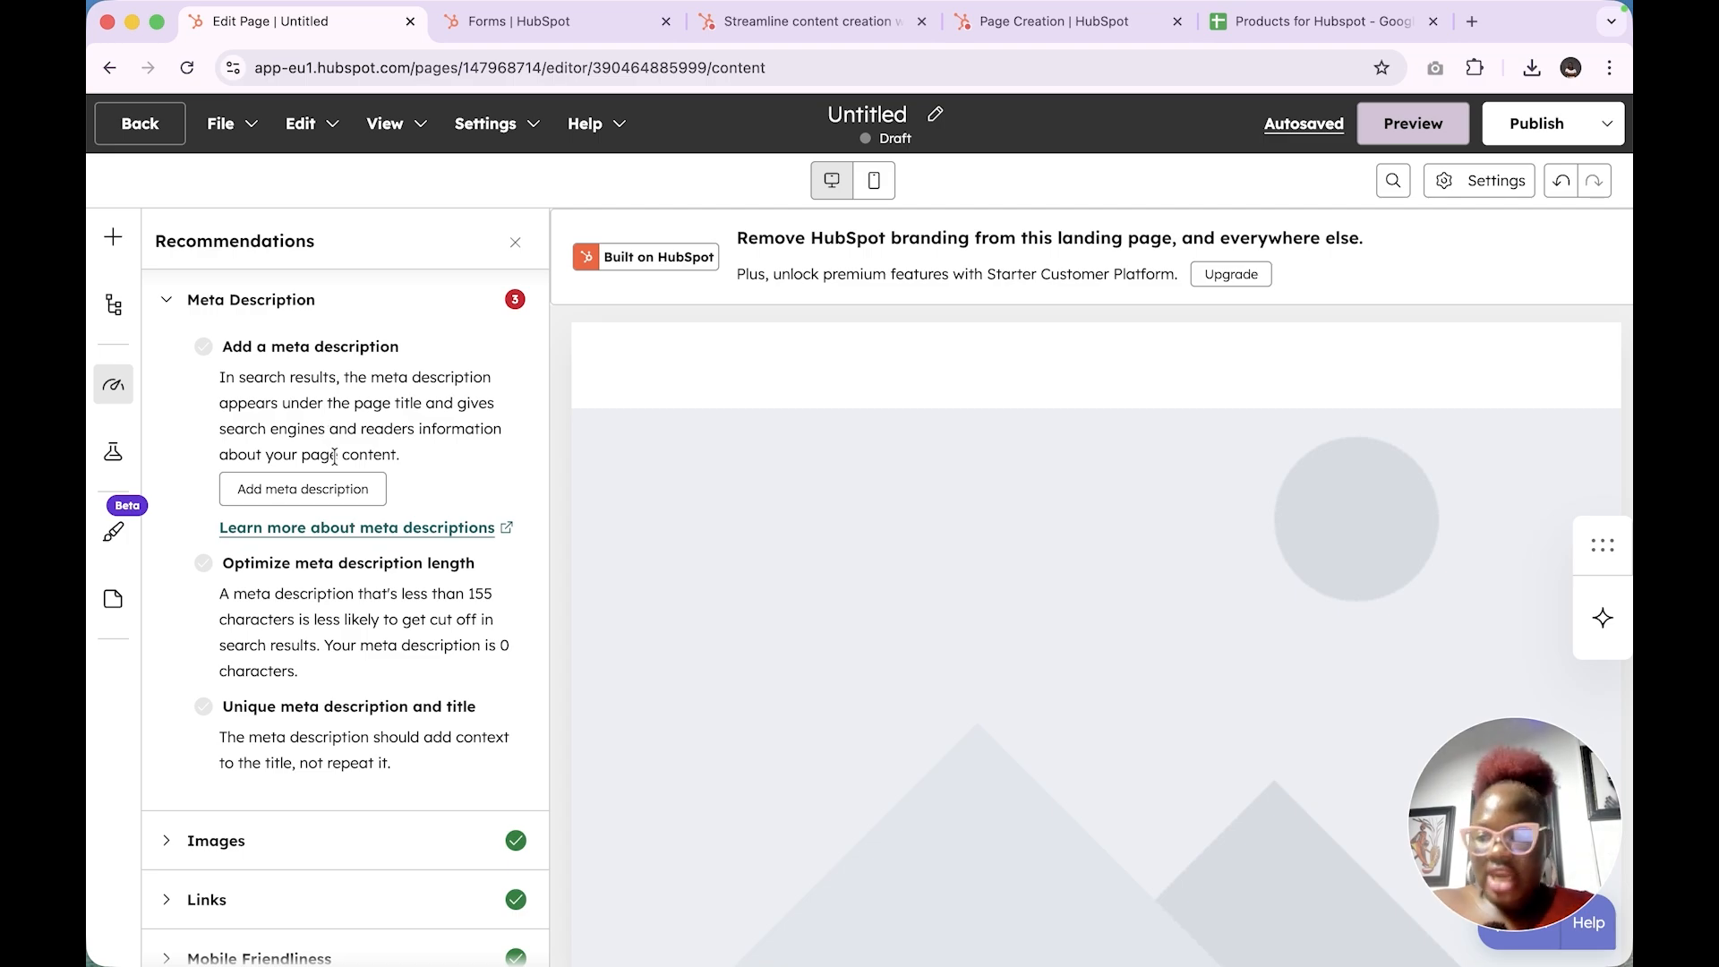
Review the remaining page optimisation recommendations and open the A/B and adaptive test options
scroll(341, 716, down, 2)
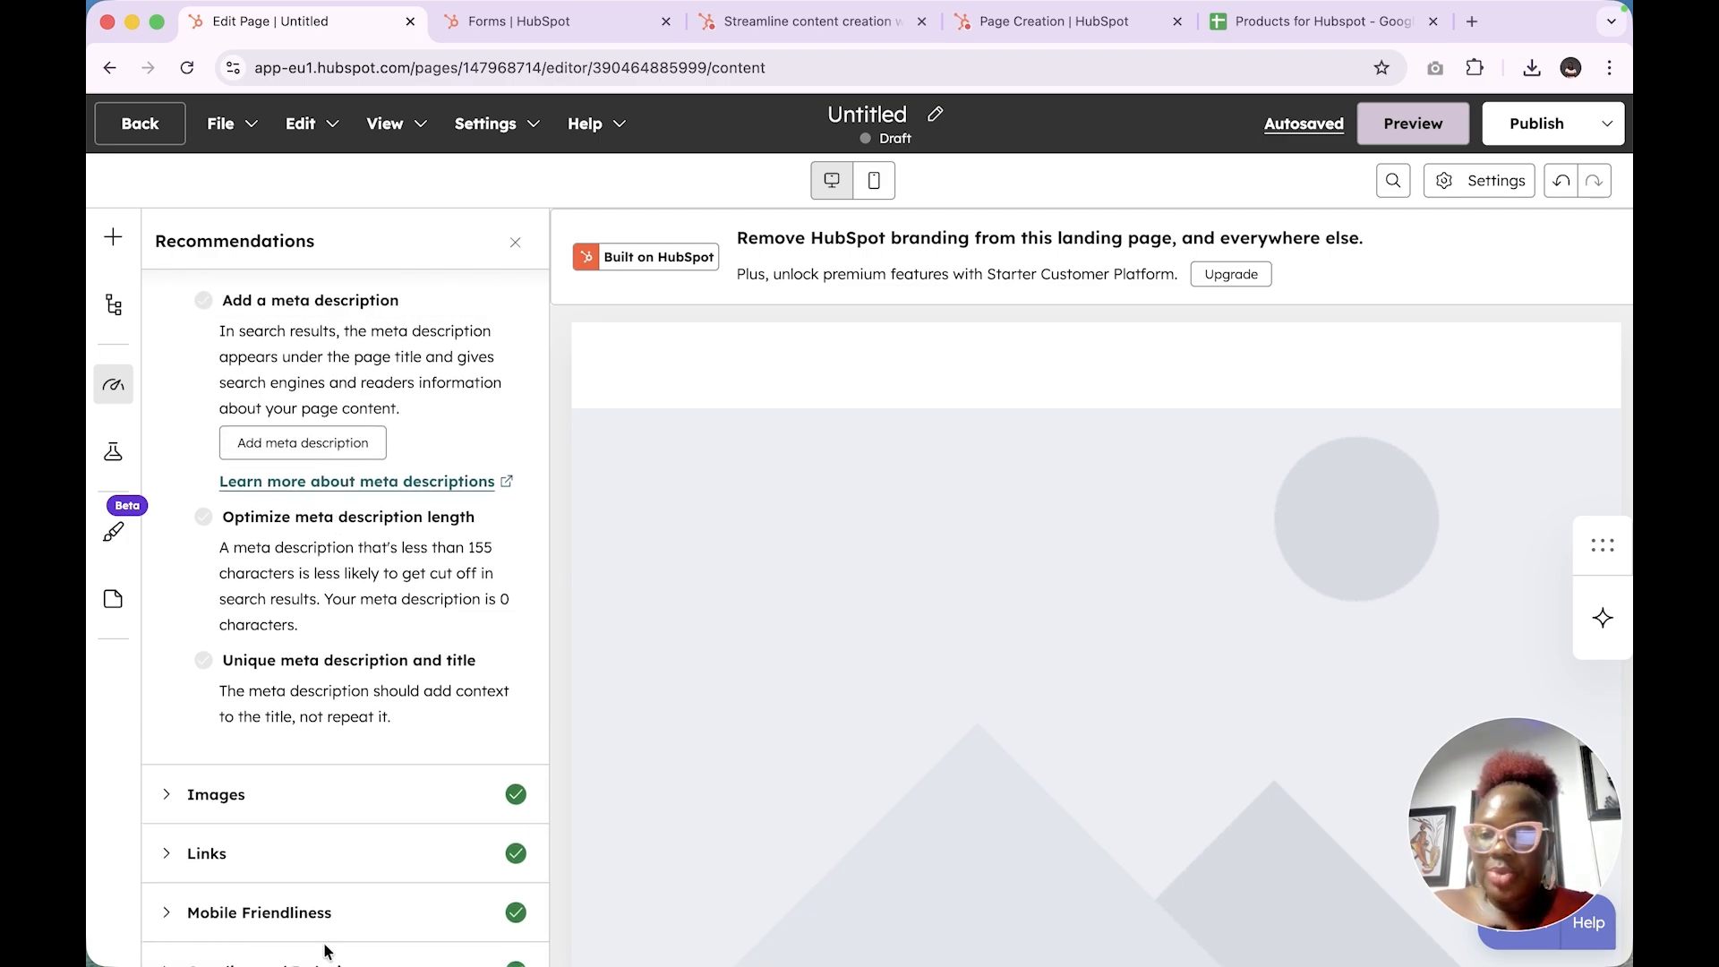
scroll(327, 952, up, 4)
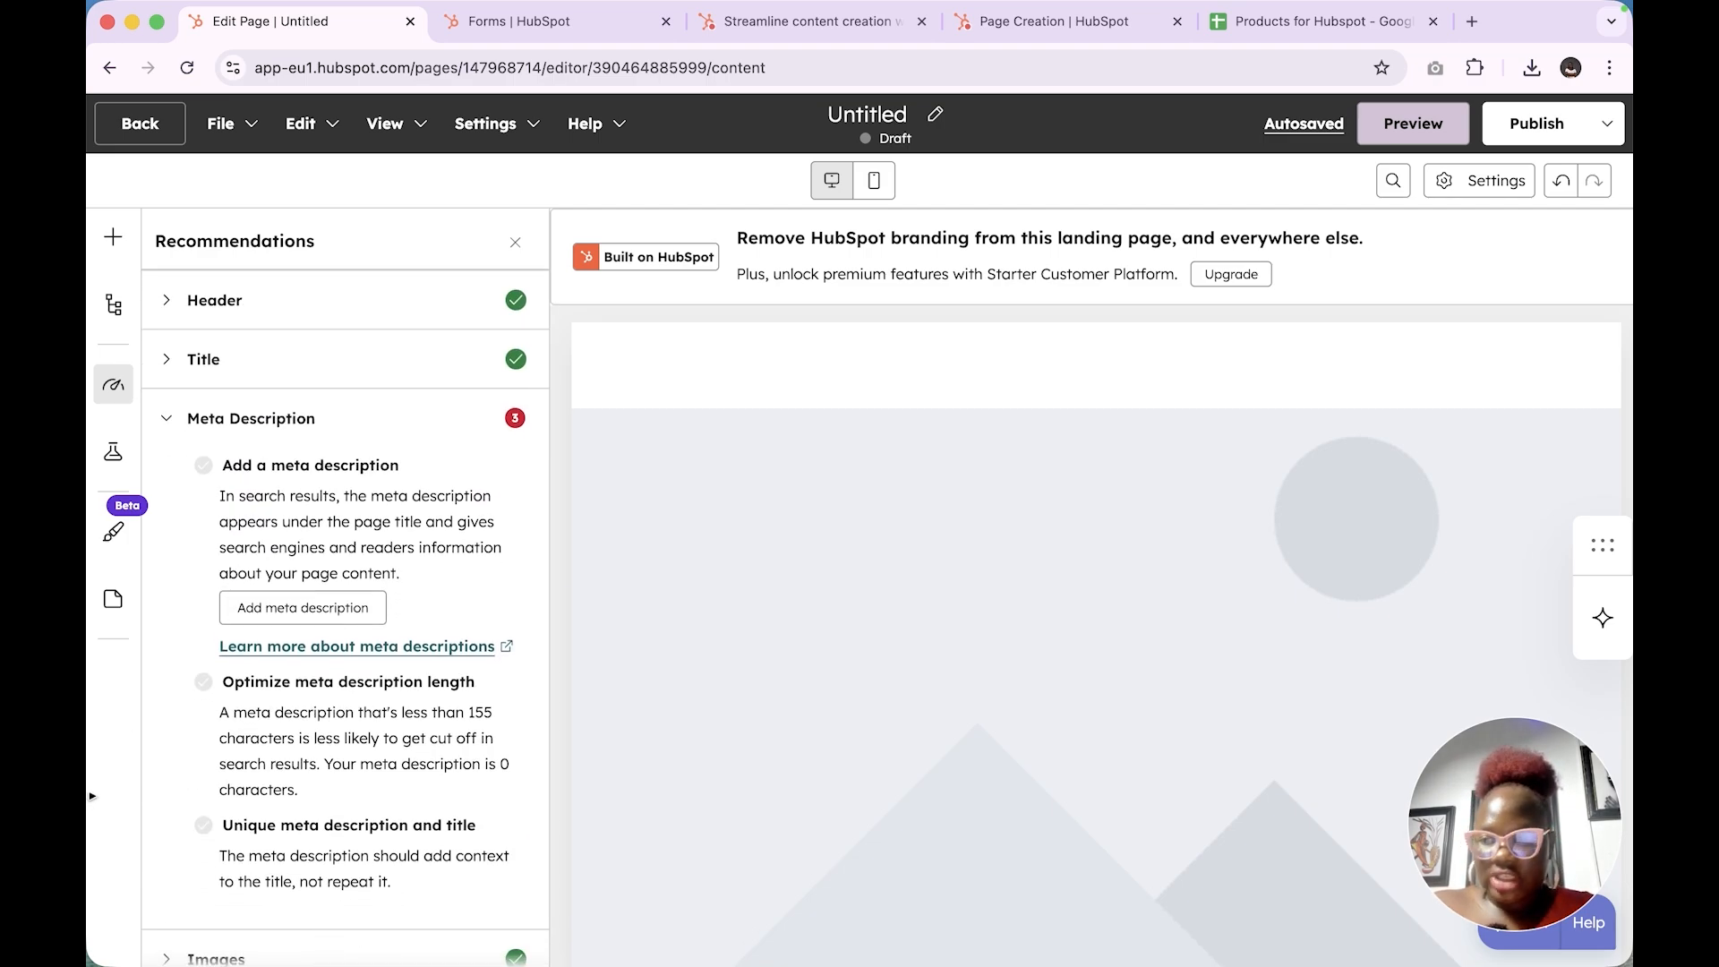
scroll(335, 605, down, 5)
scroll(335, 605, up, 1)
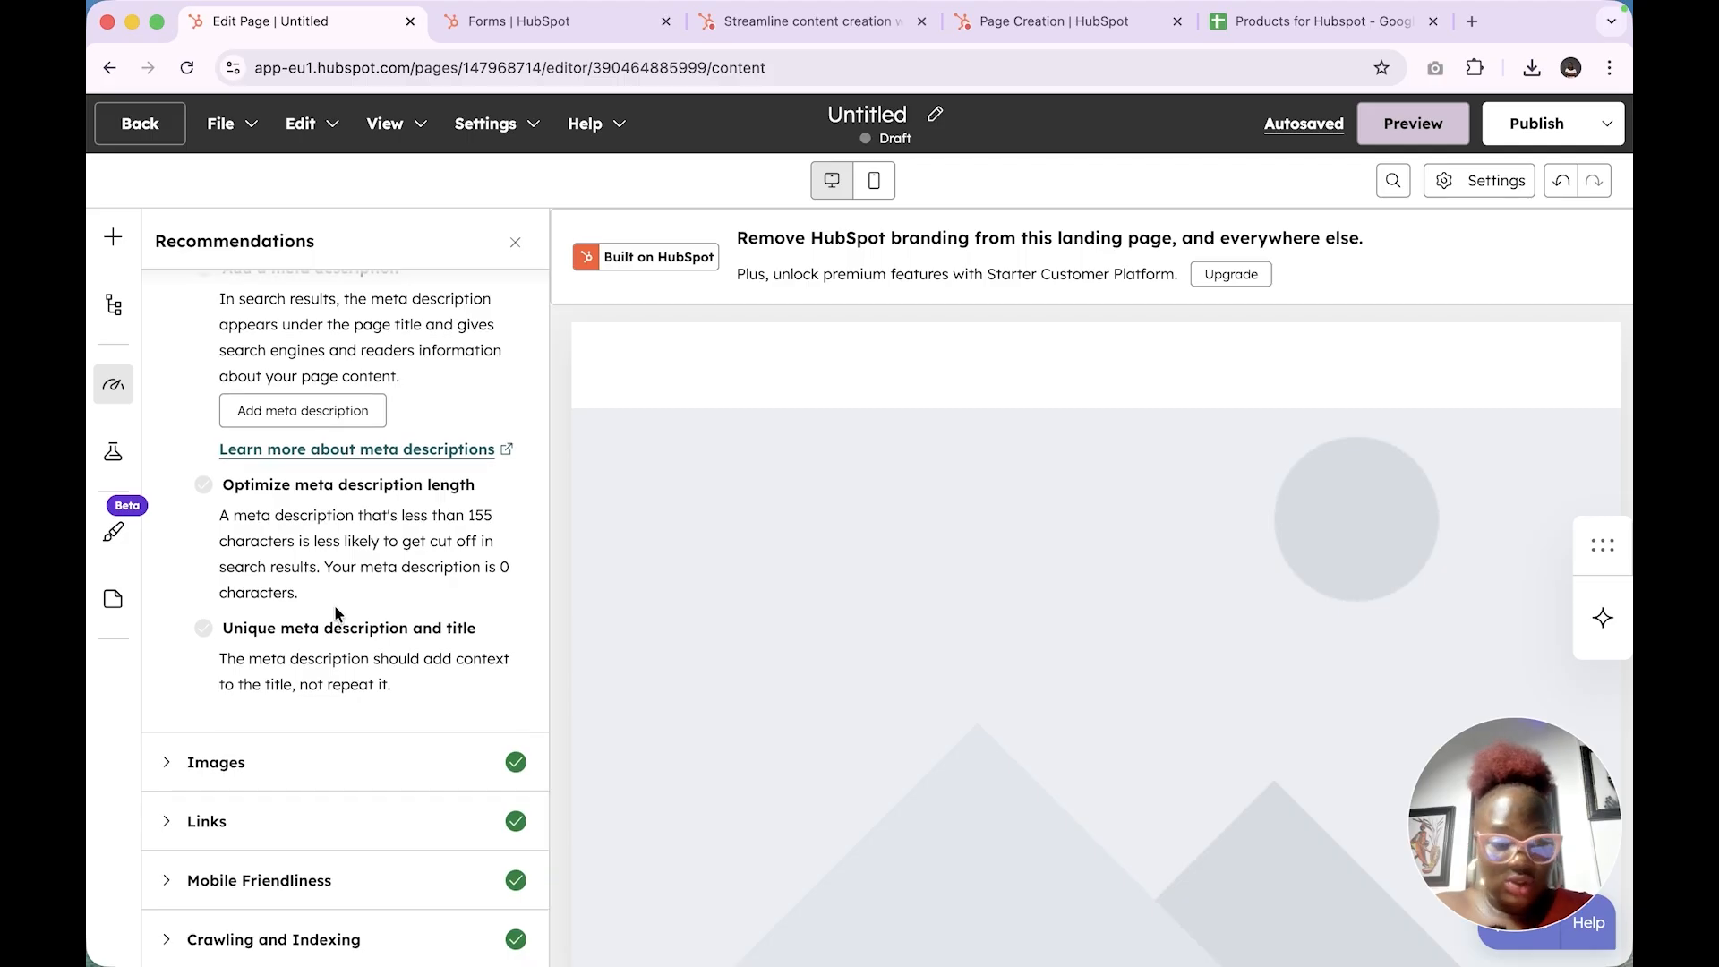
scroll(335, 605, up, 4)
click(113, 451)
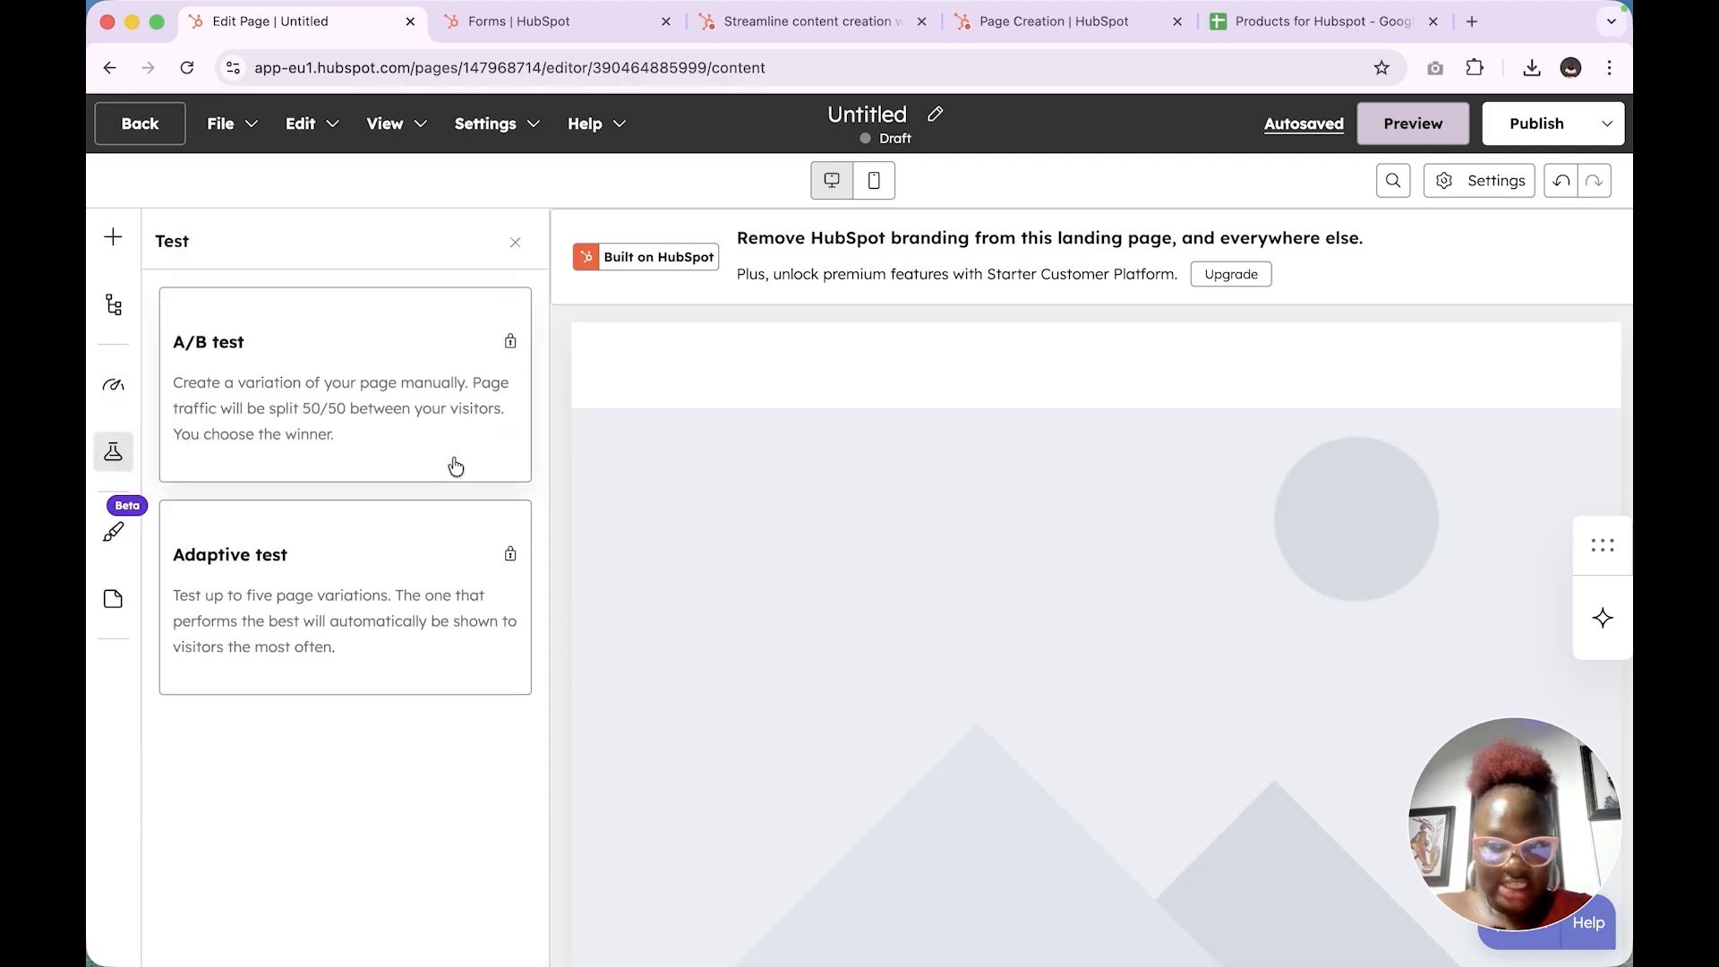
Look through the Colors in the global theme styles, from the primary colour down to the gradients
click(113, 533)
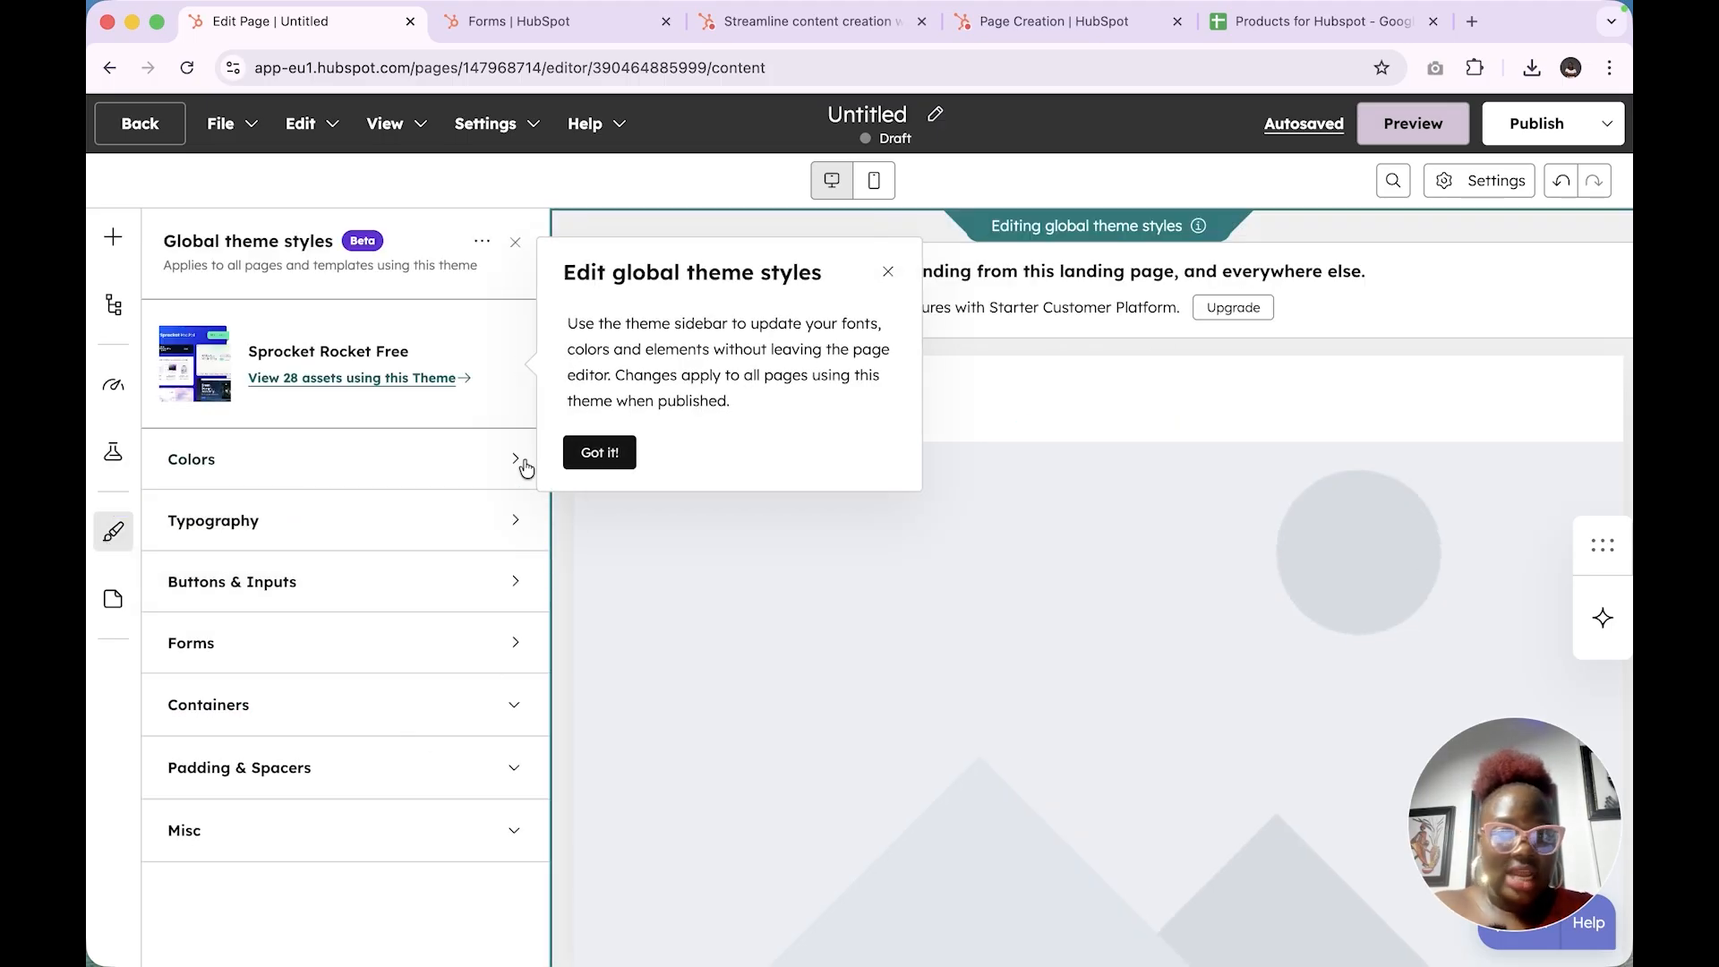
click(445, 483)
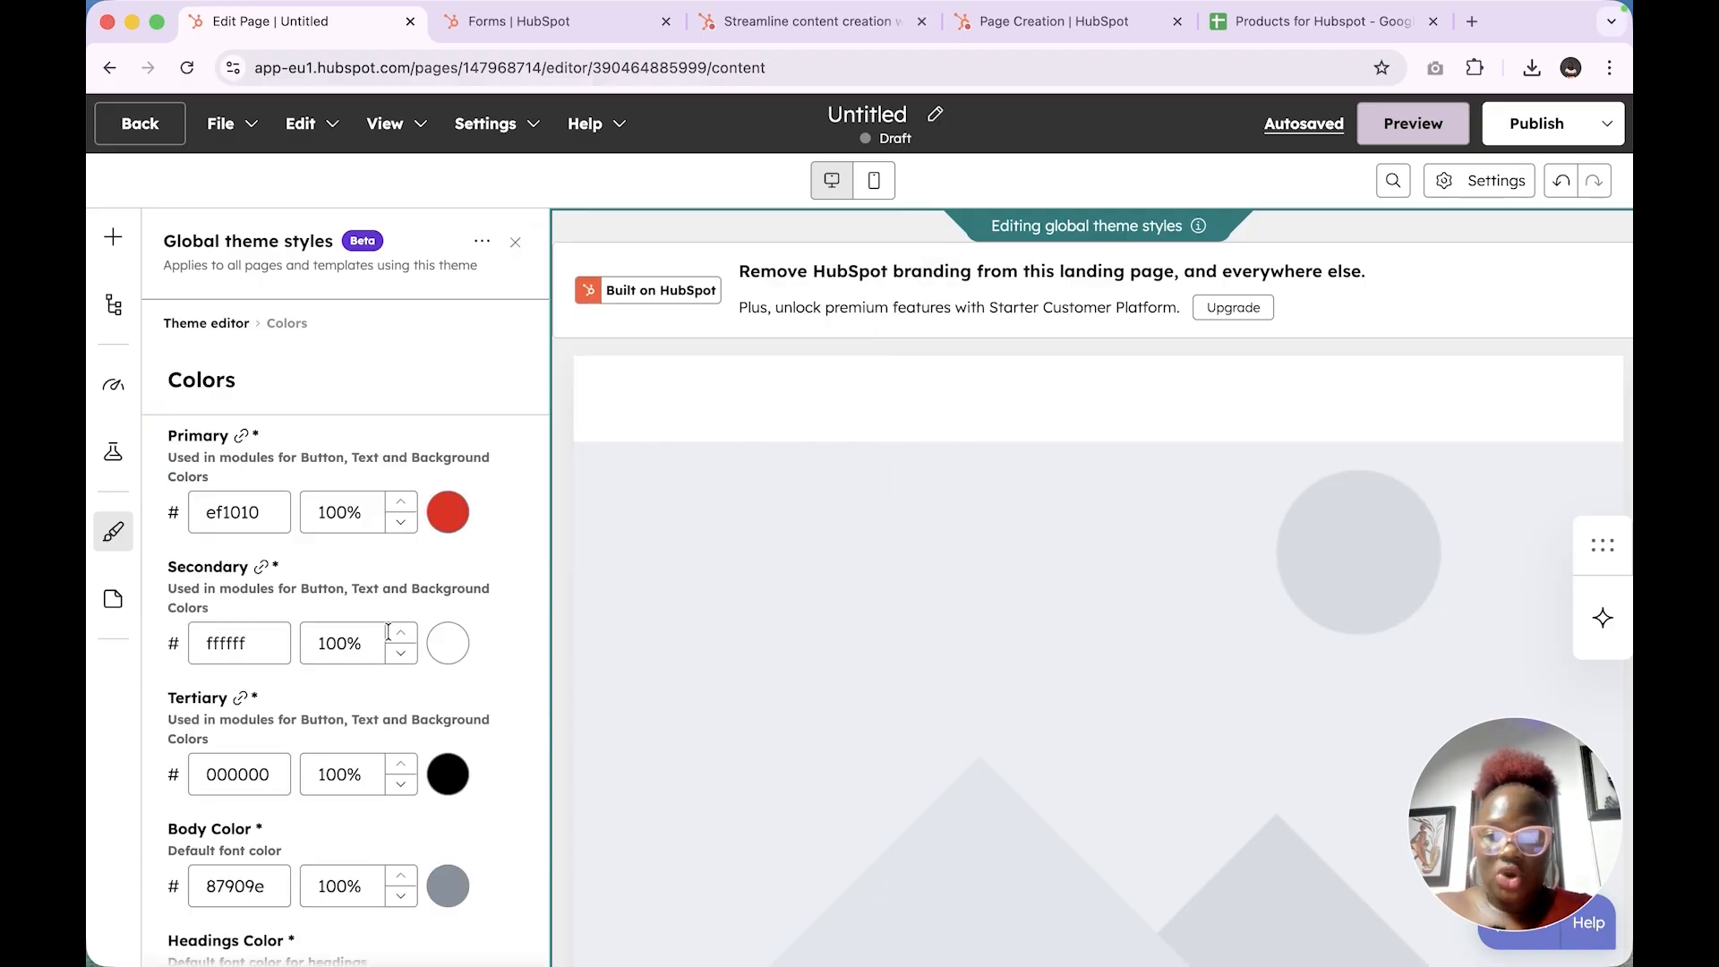
scroll(395, 633, down, 6)
scroll(381, 598, down, 5)
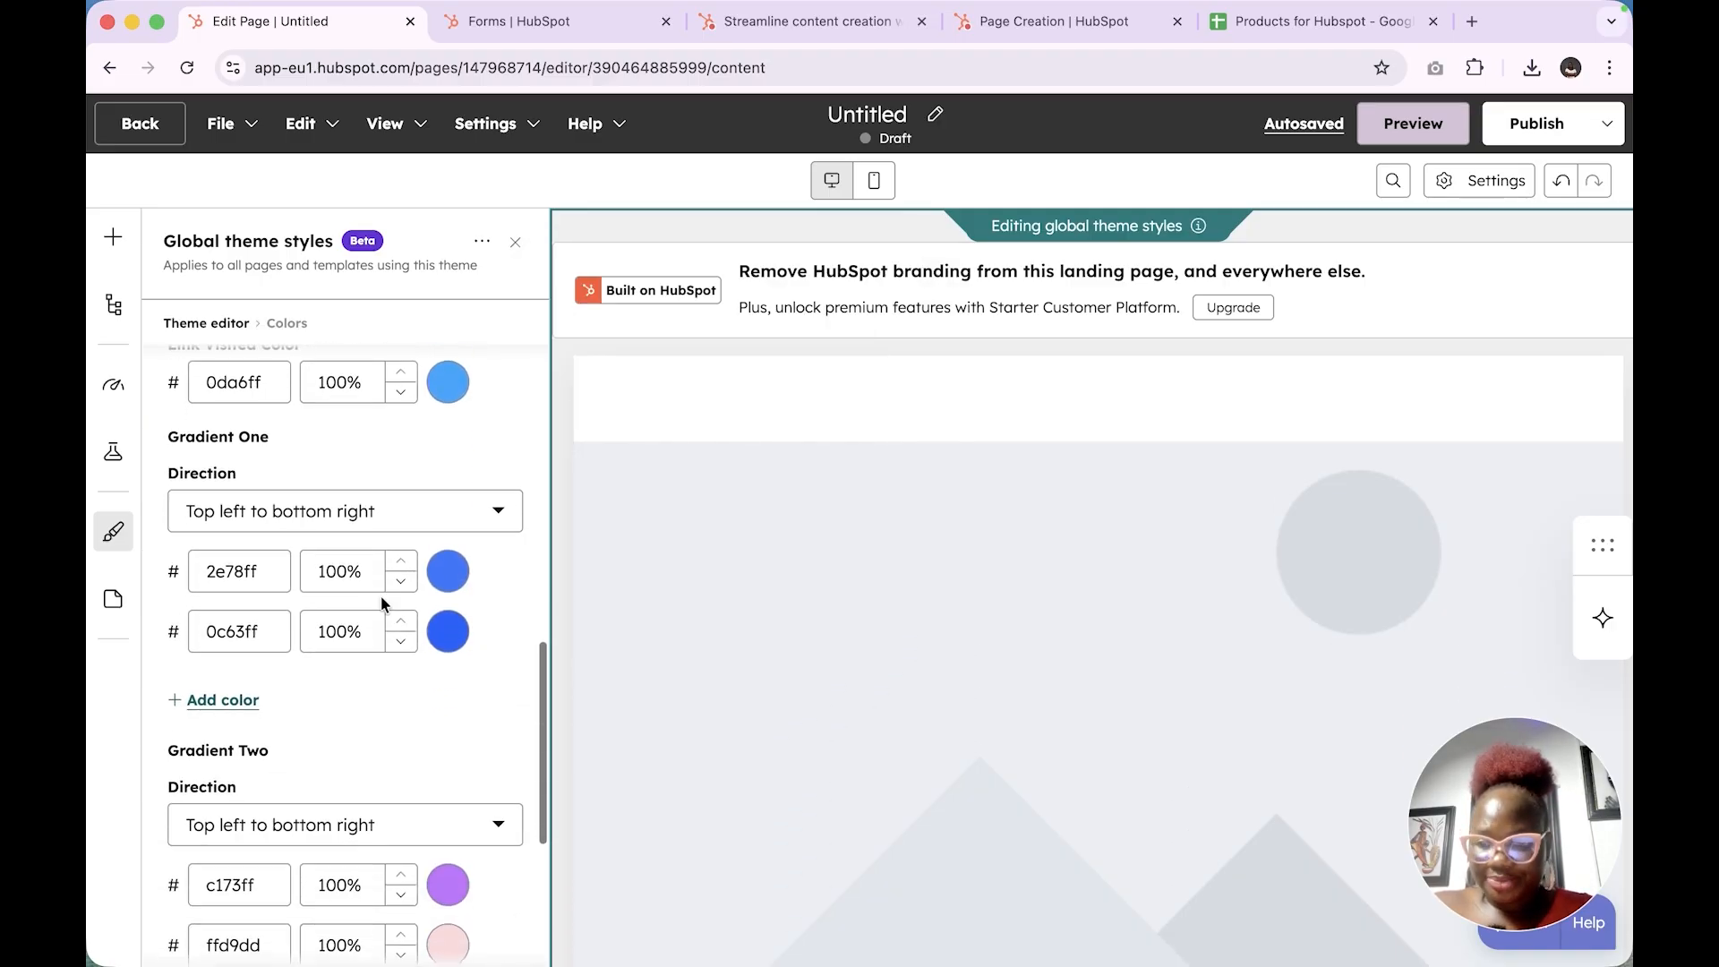
scroll(380, 543, up, 10)
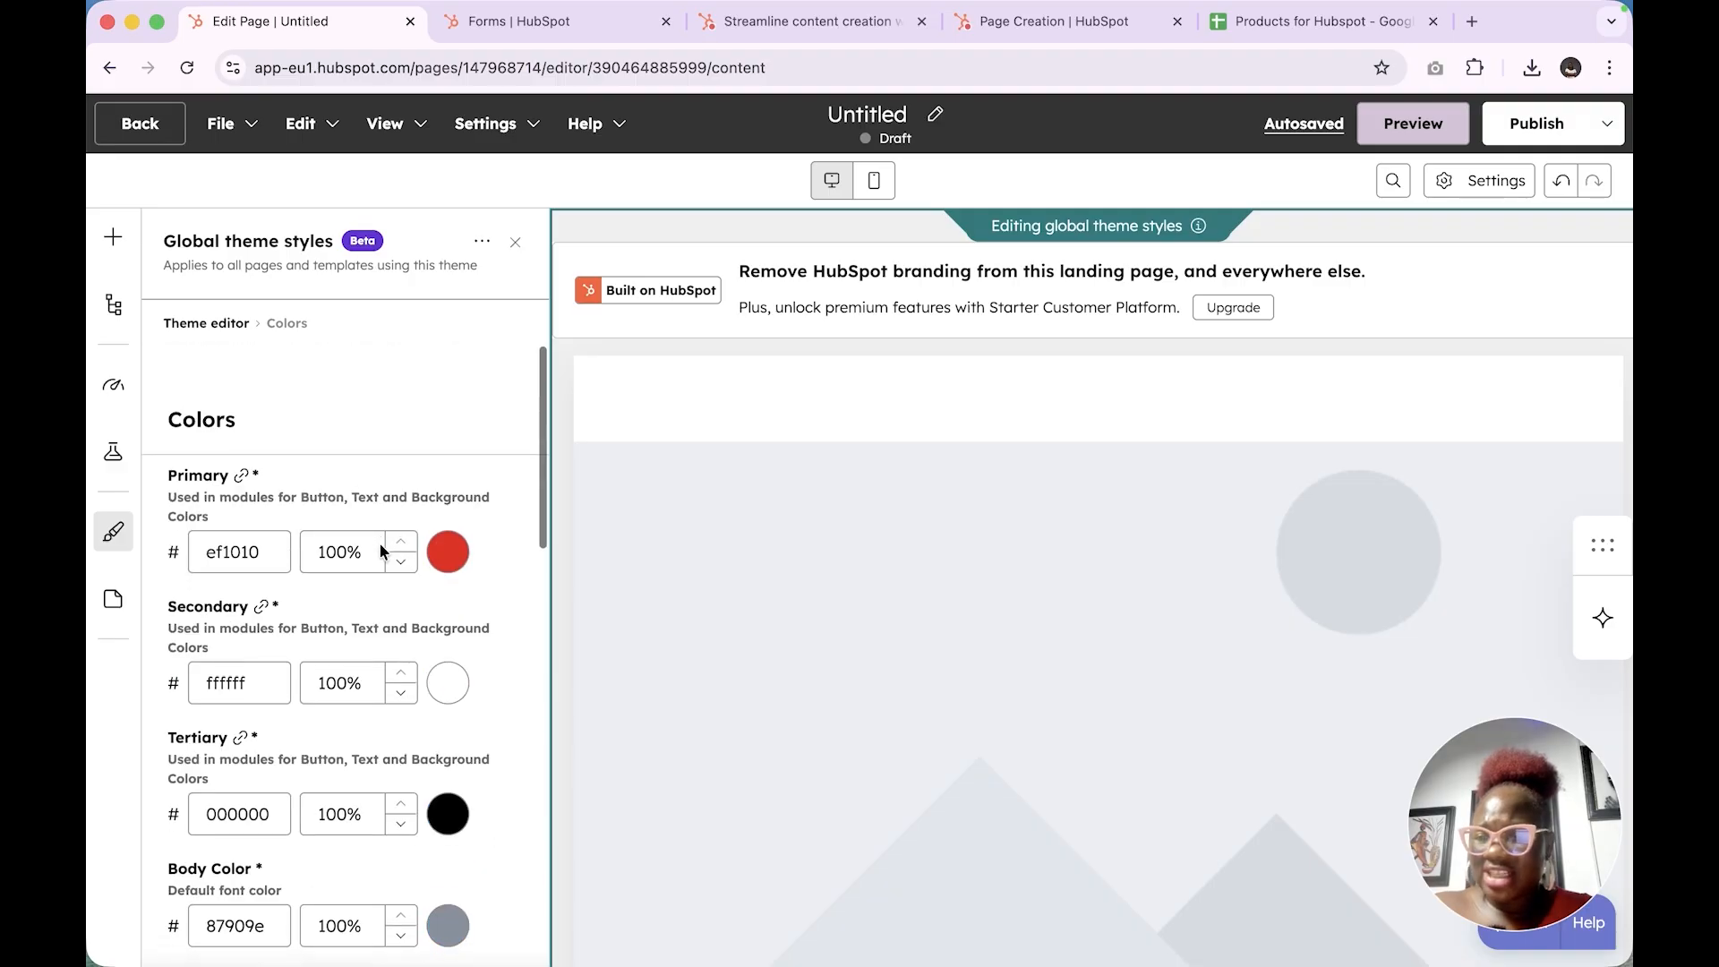
click(109, 536)
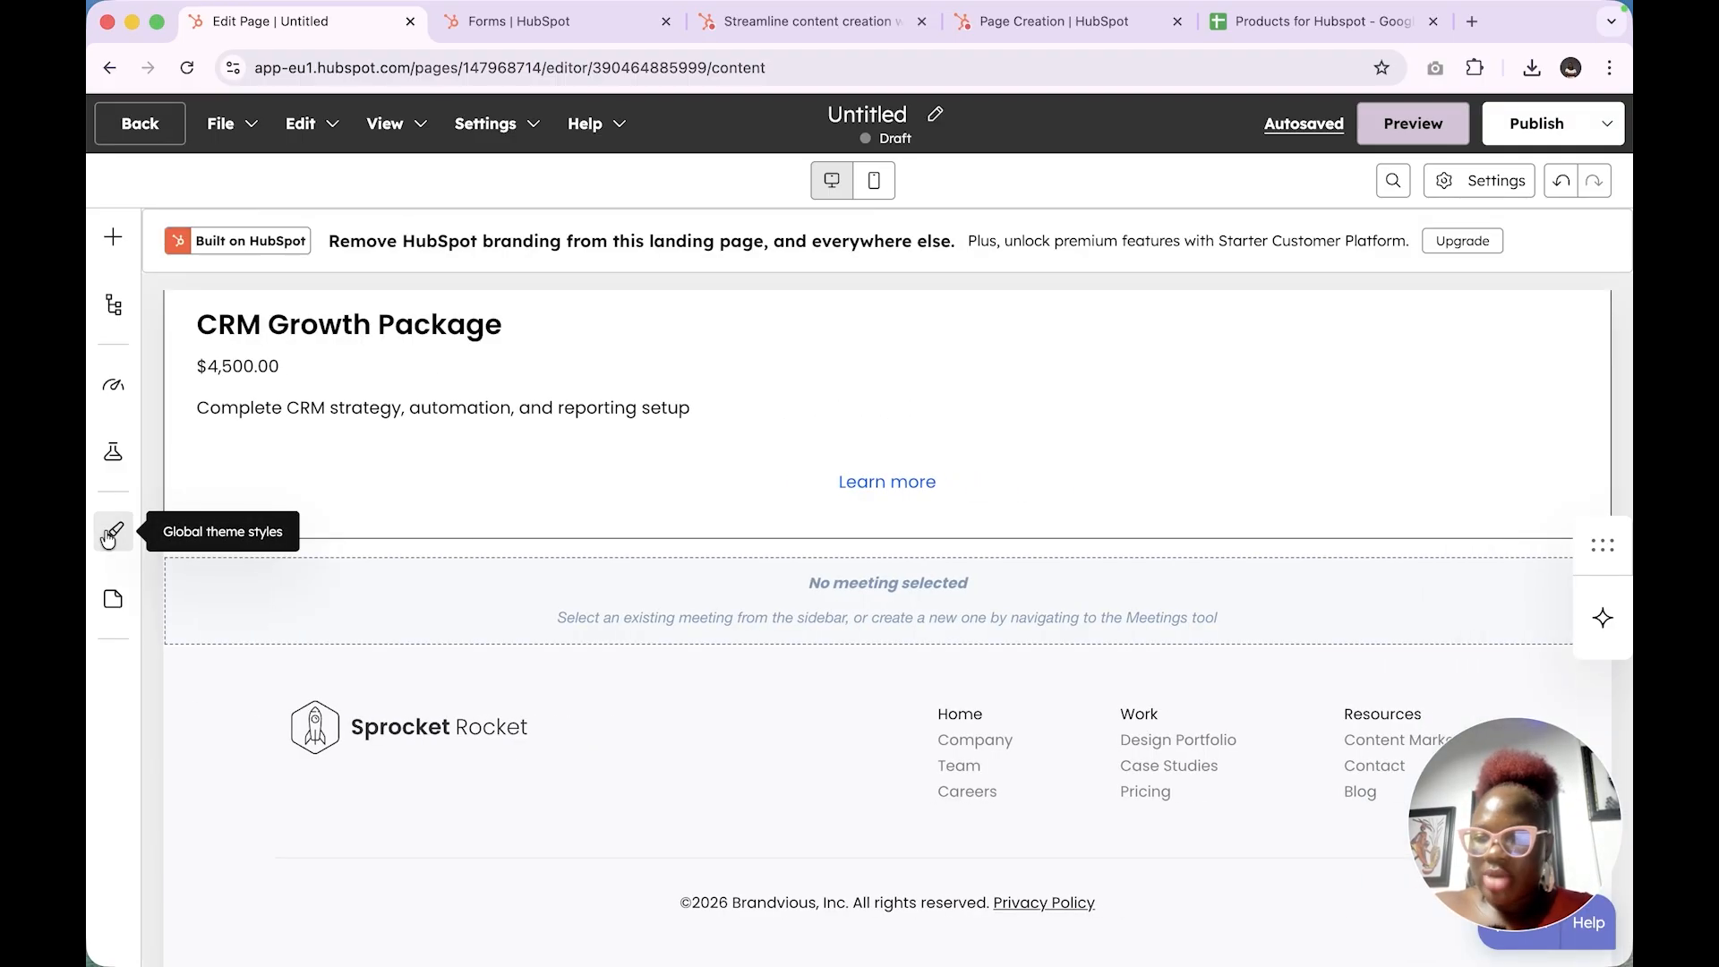
click(108, 536)
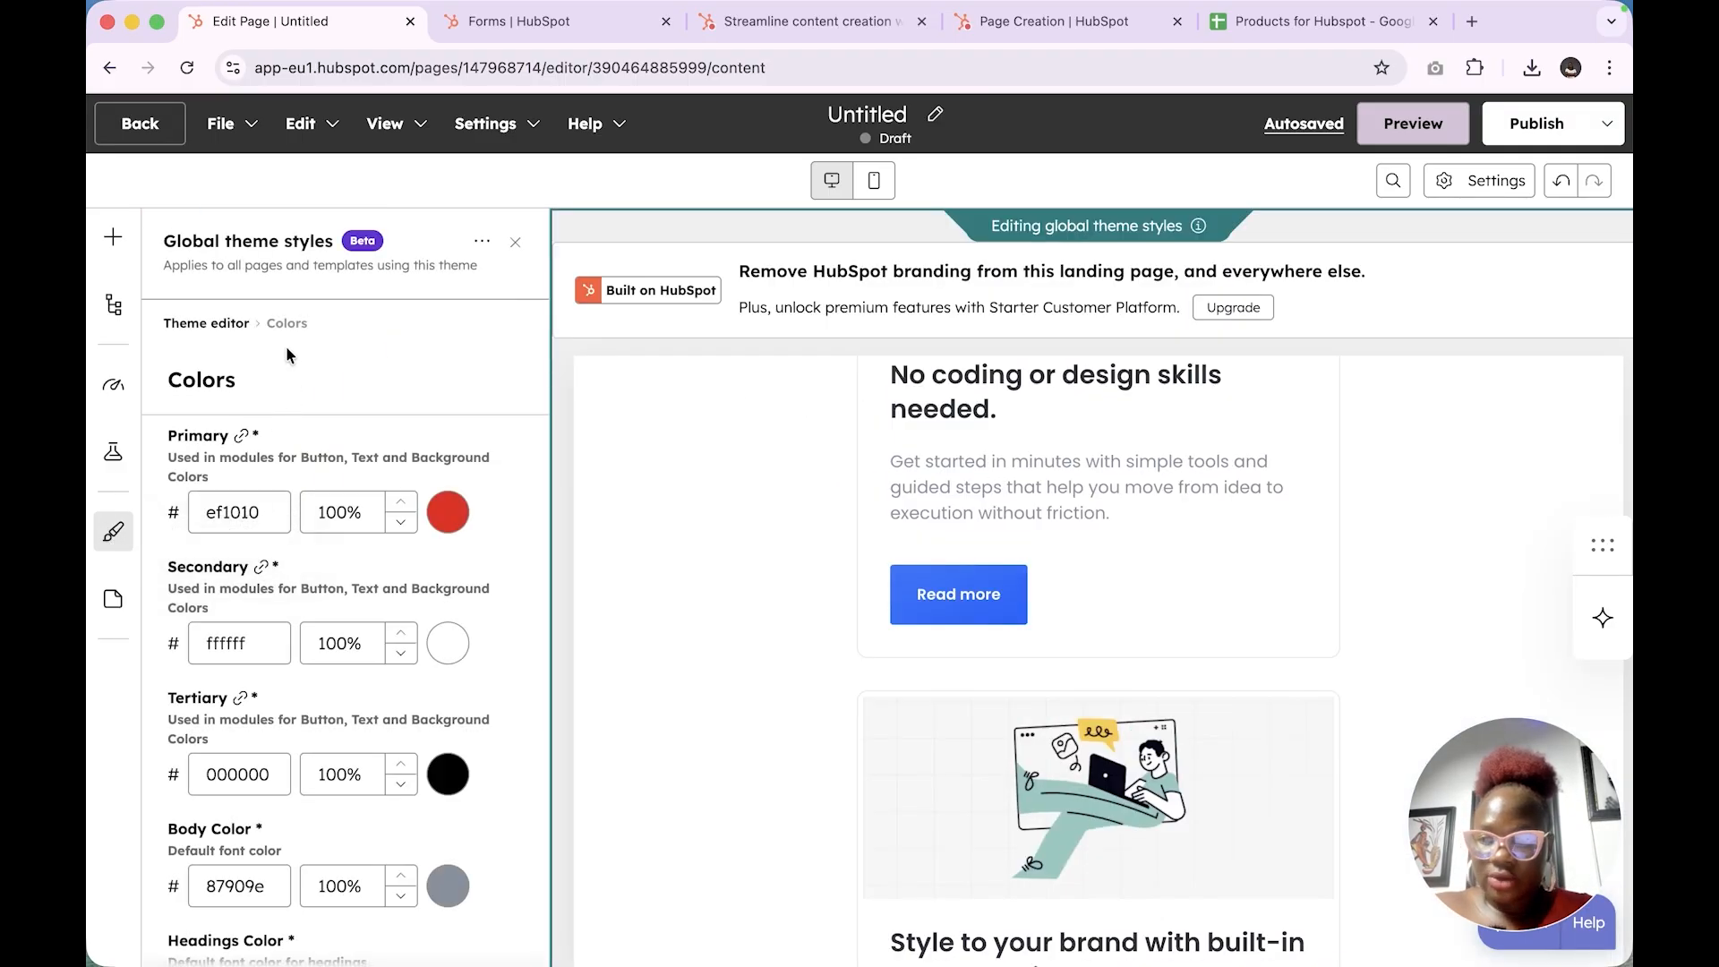
Set the primary font in the global theme's Typography styles to Arial
click(220, 326)
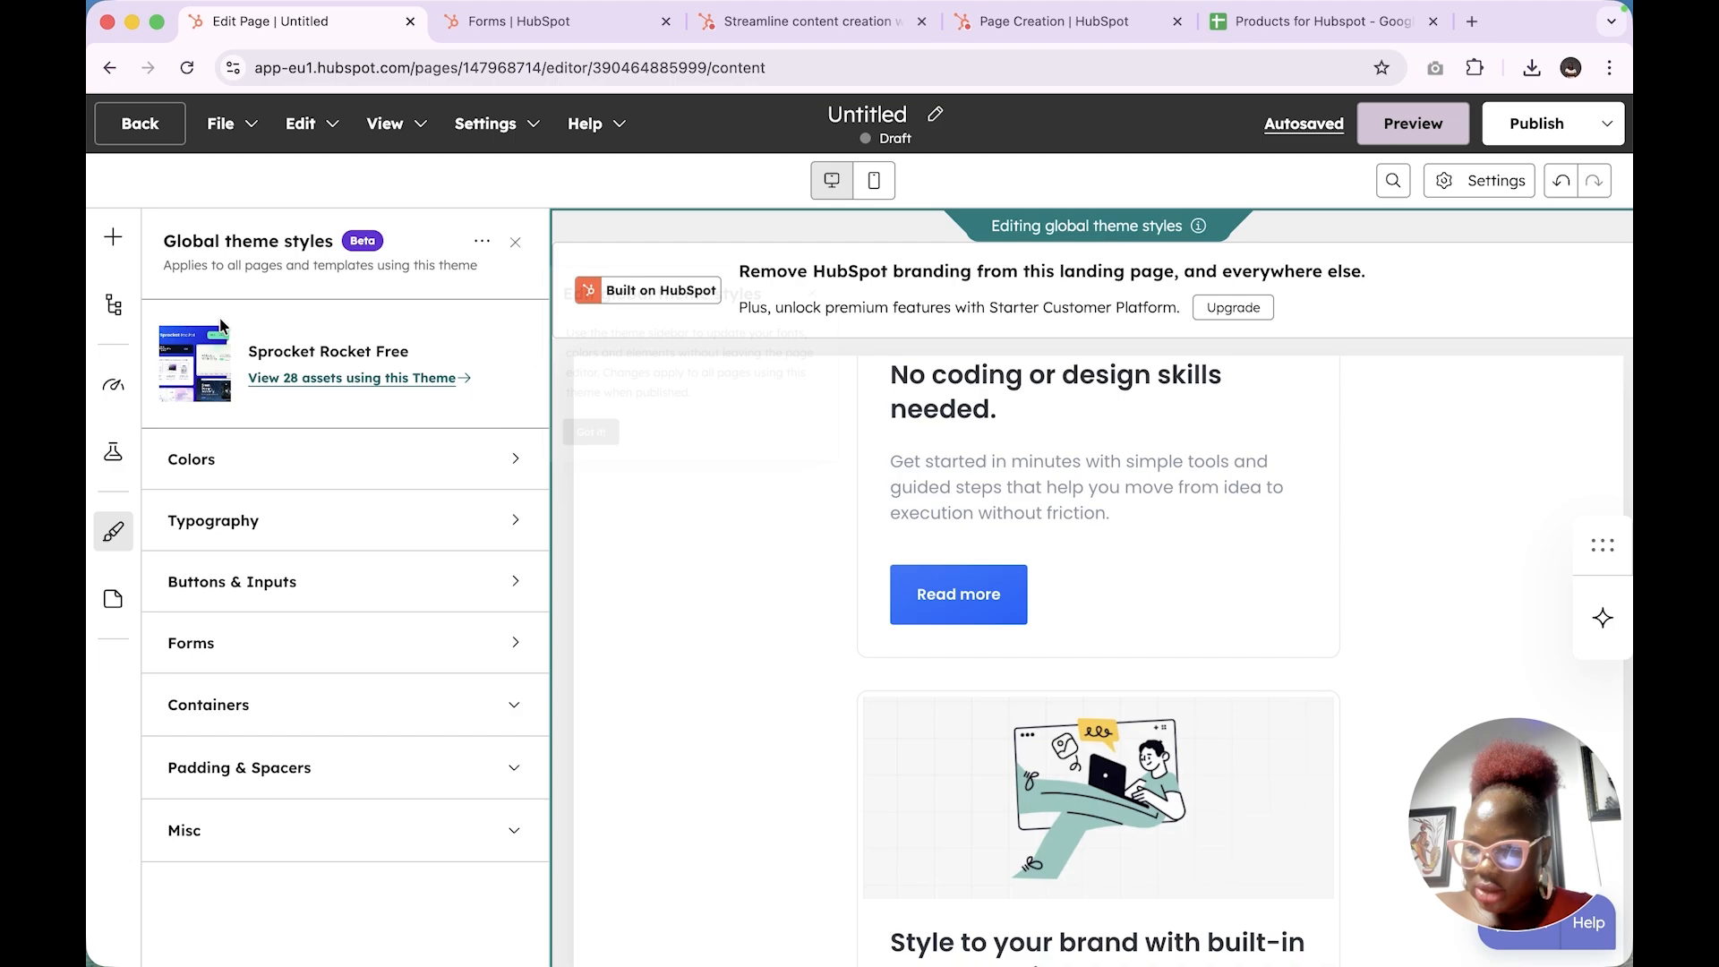
click(265, 535)
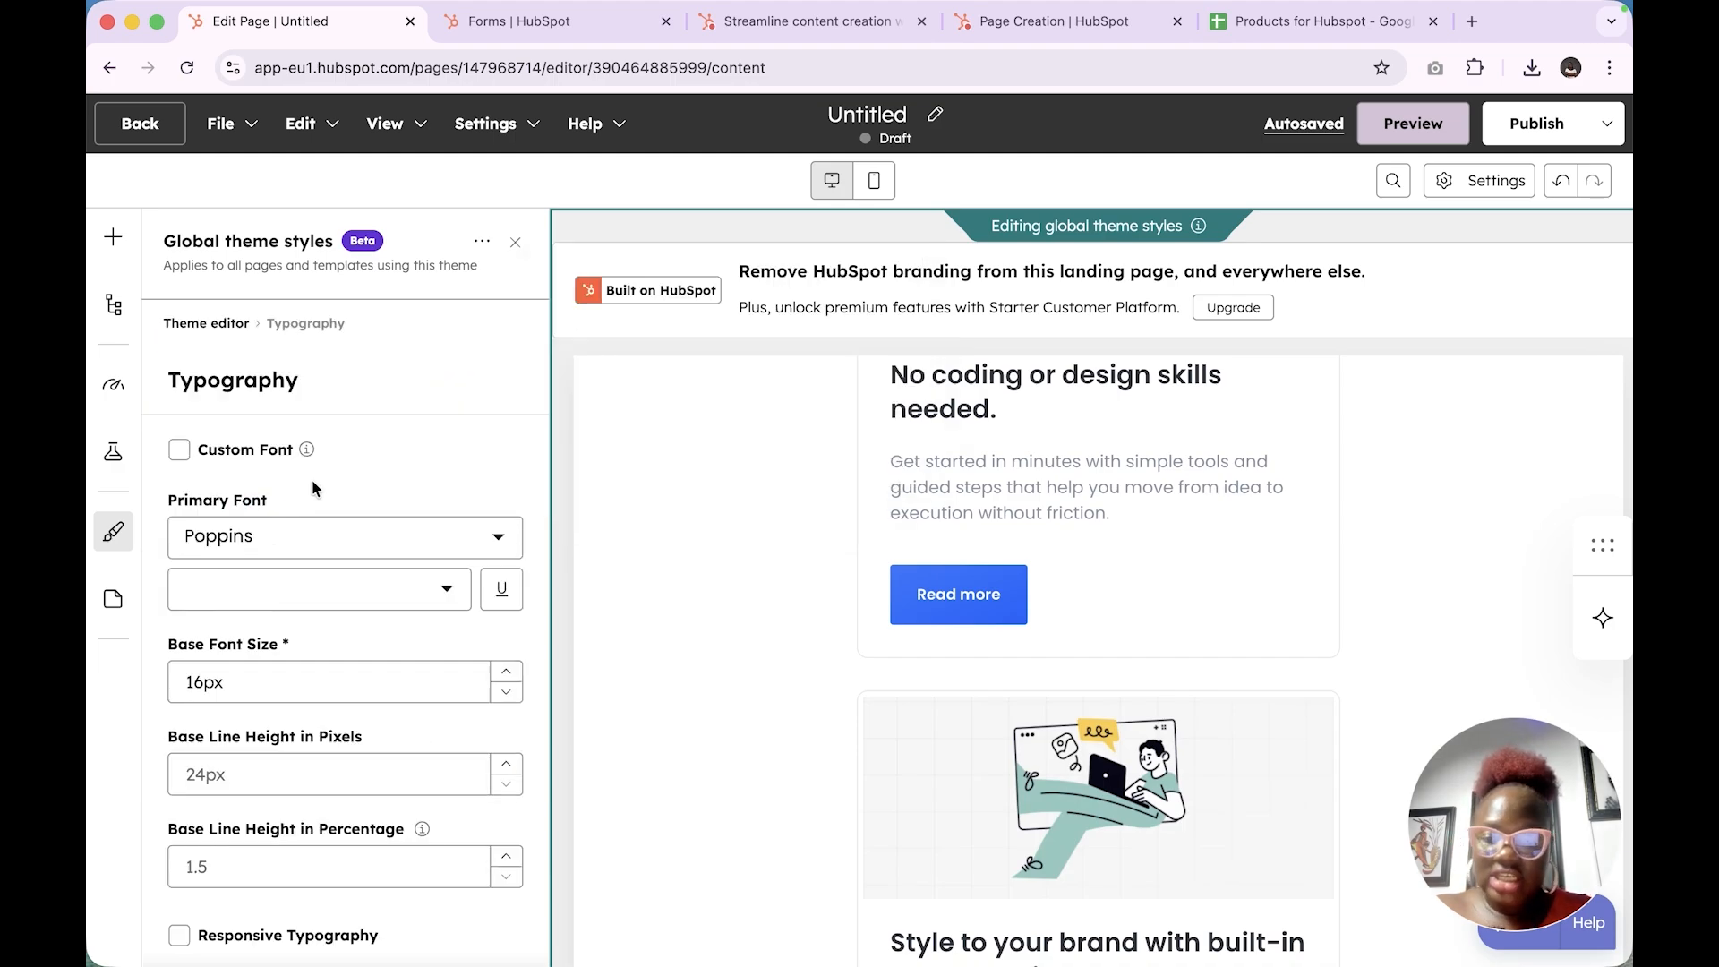
click(340, 555)
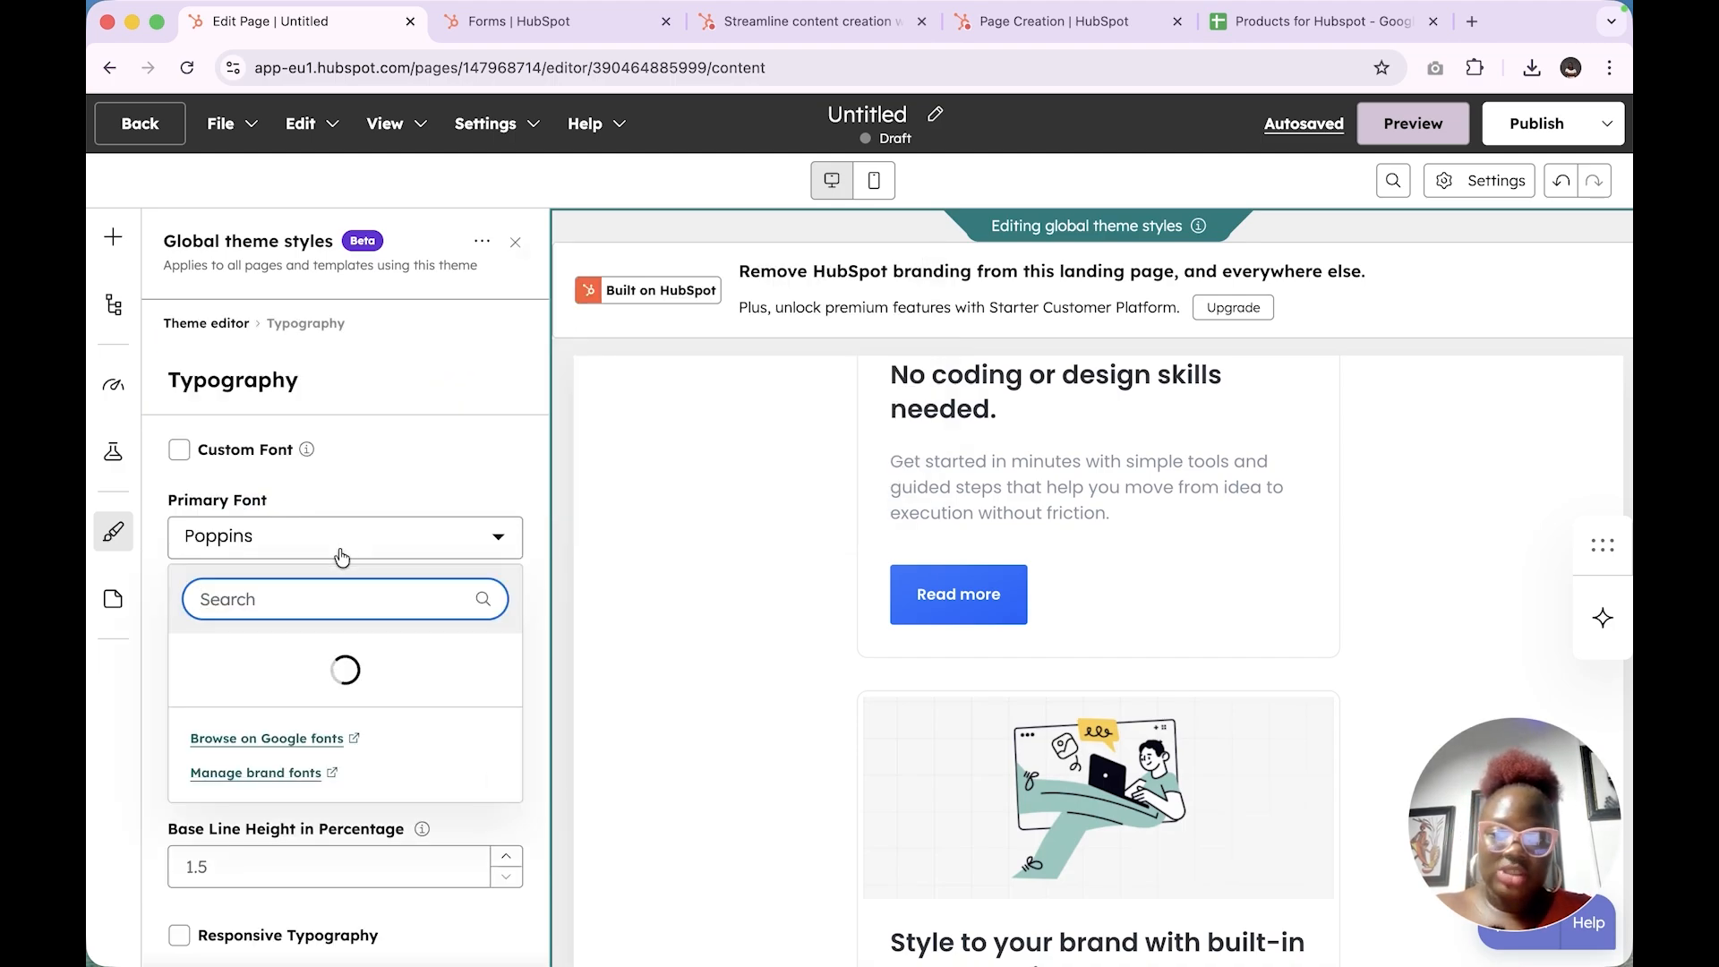
click(594, 416)
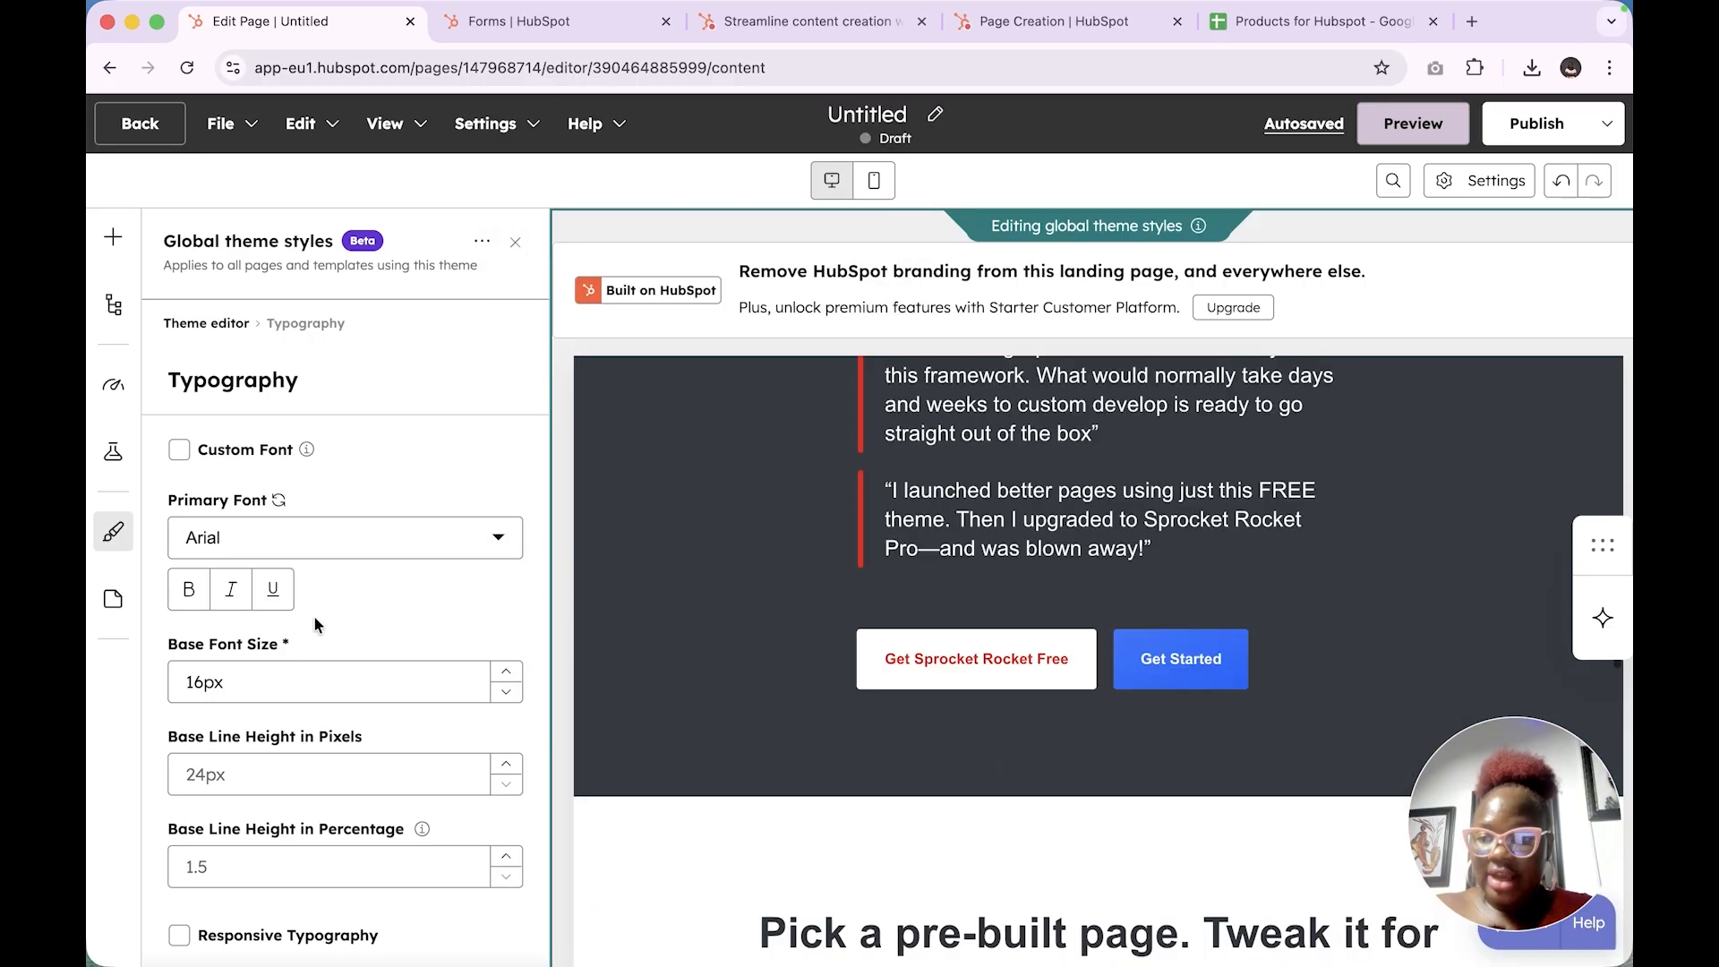
Review the theme's typography options, including the H1 font choices
scroll(319, 741, down, 7)
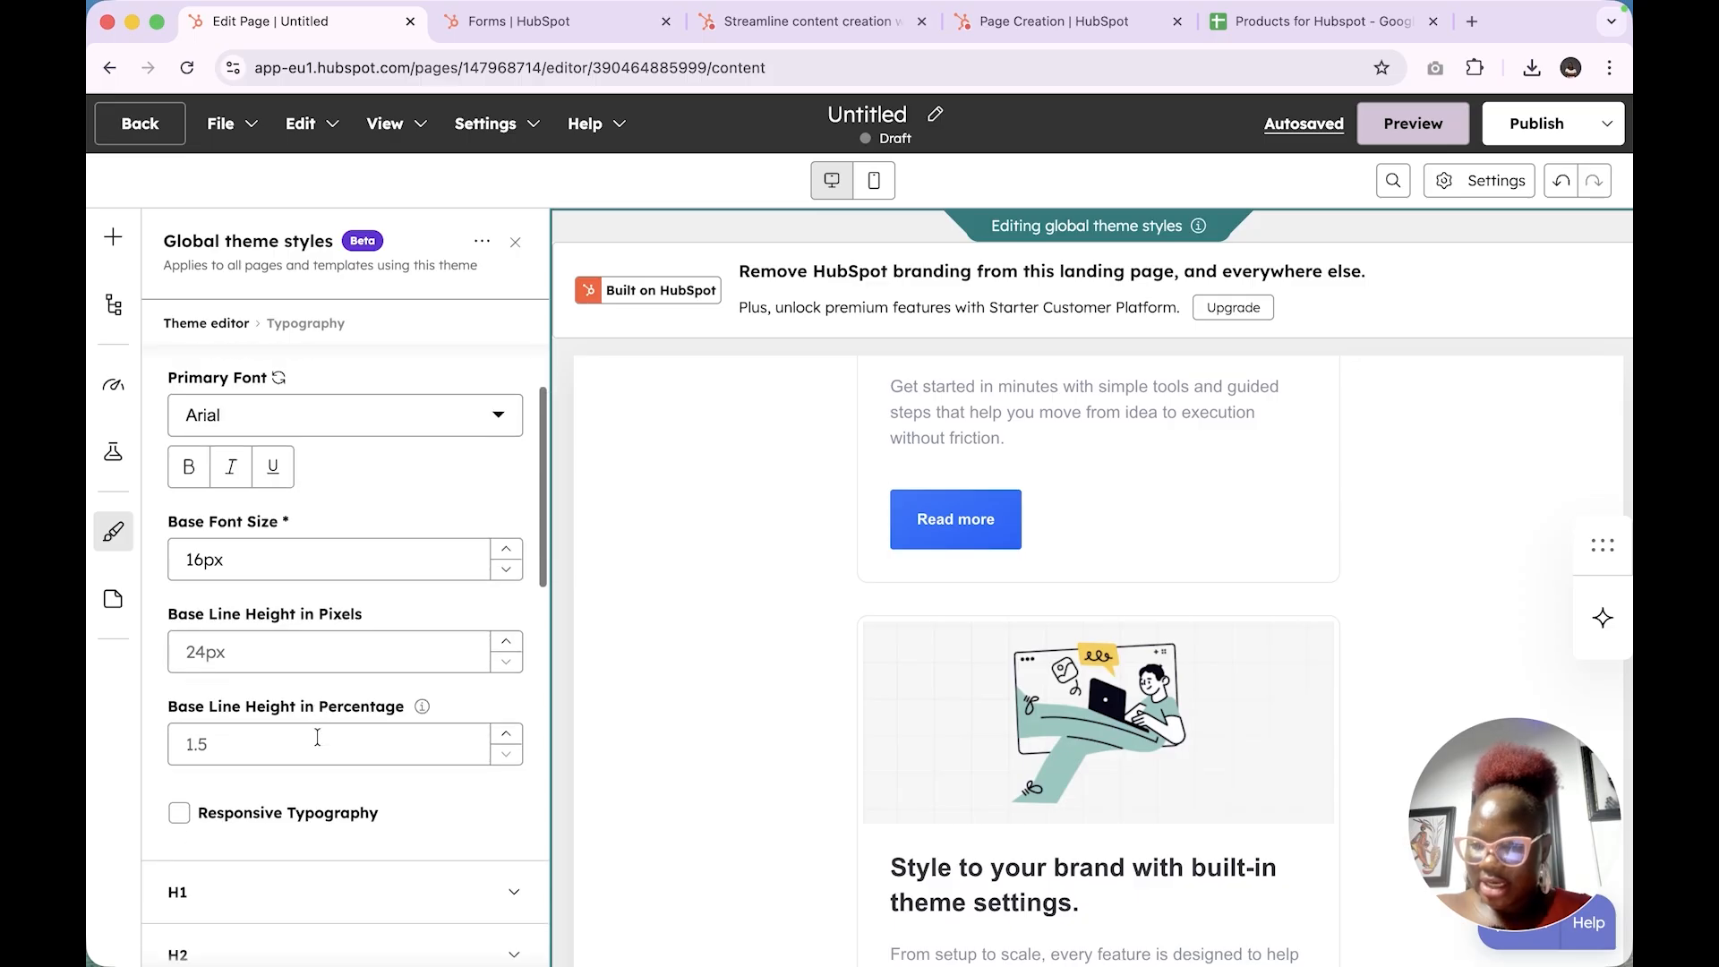
click(354, 387)
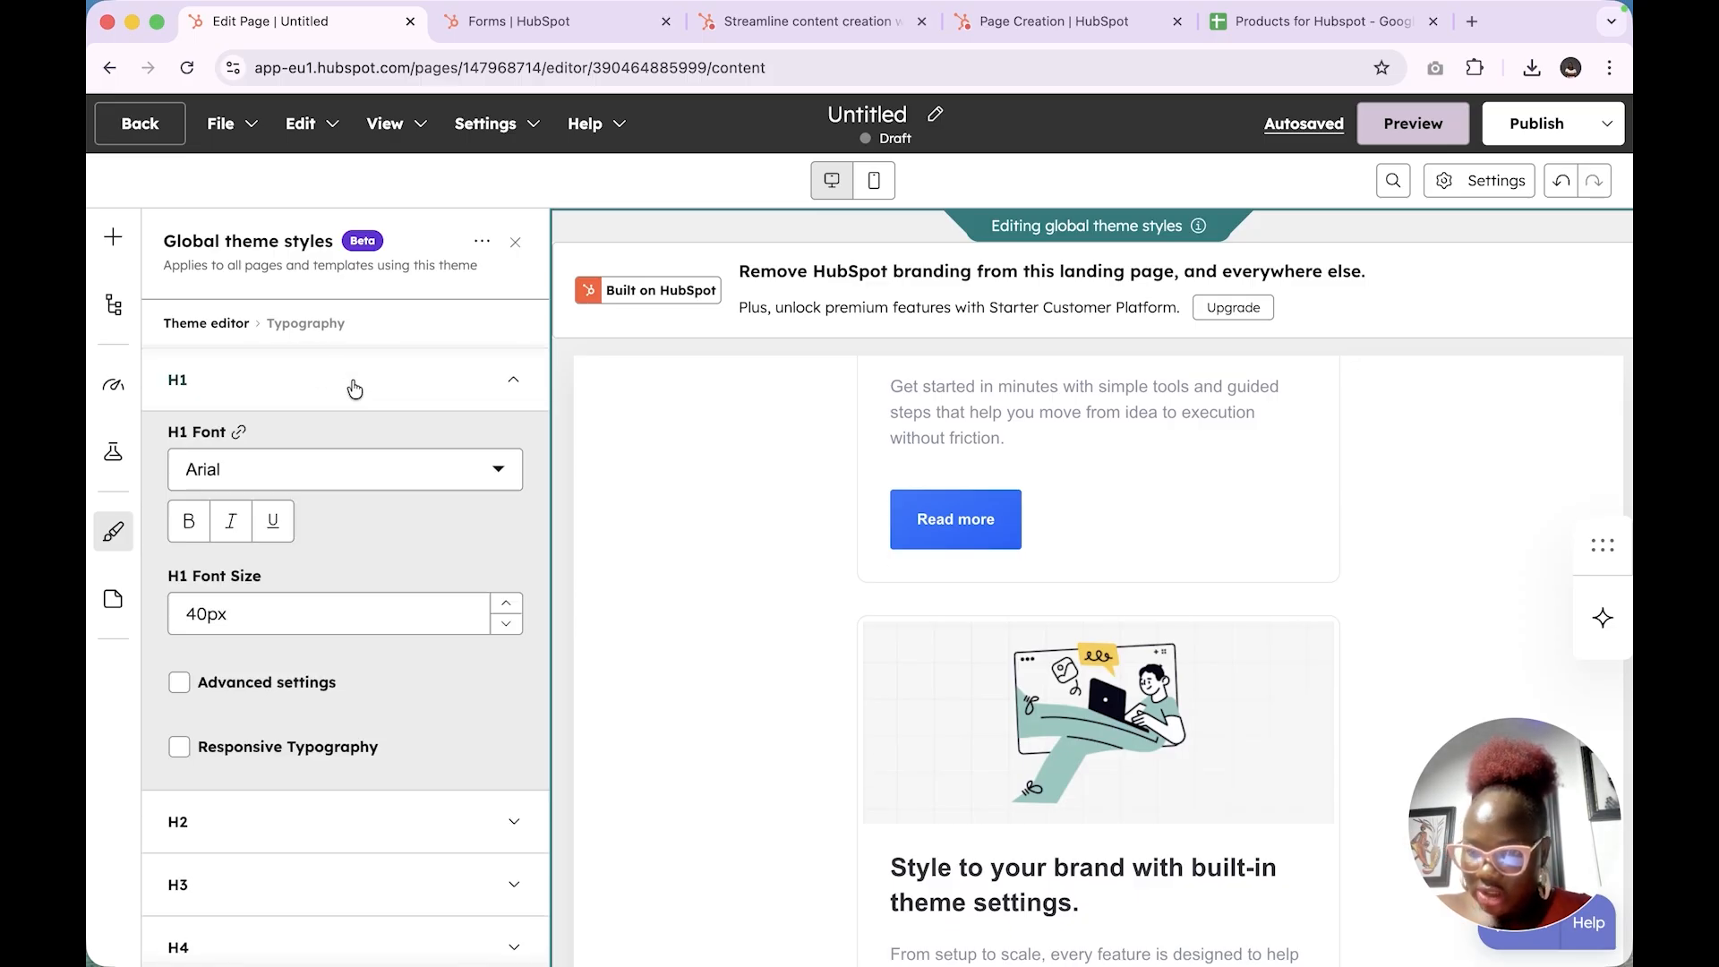
click(359, 476)
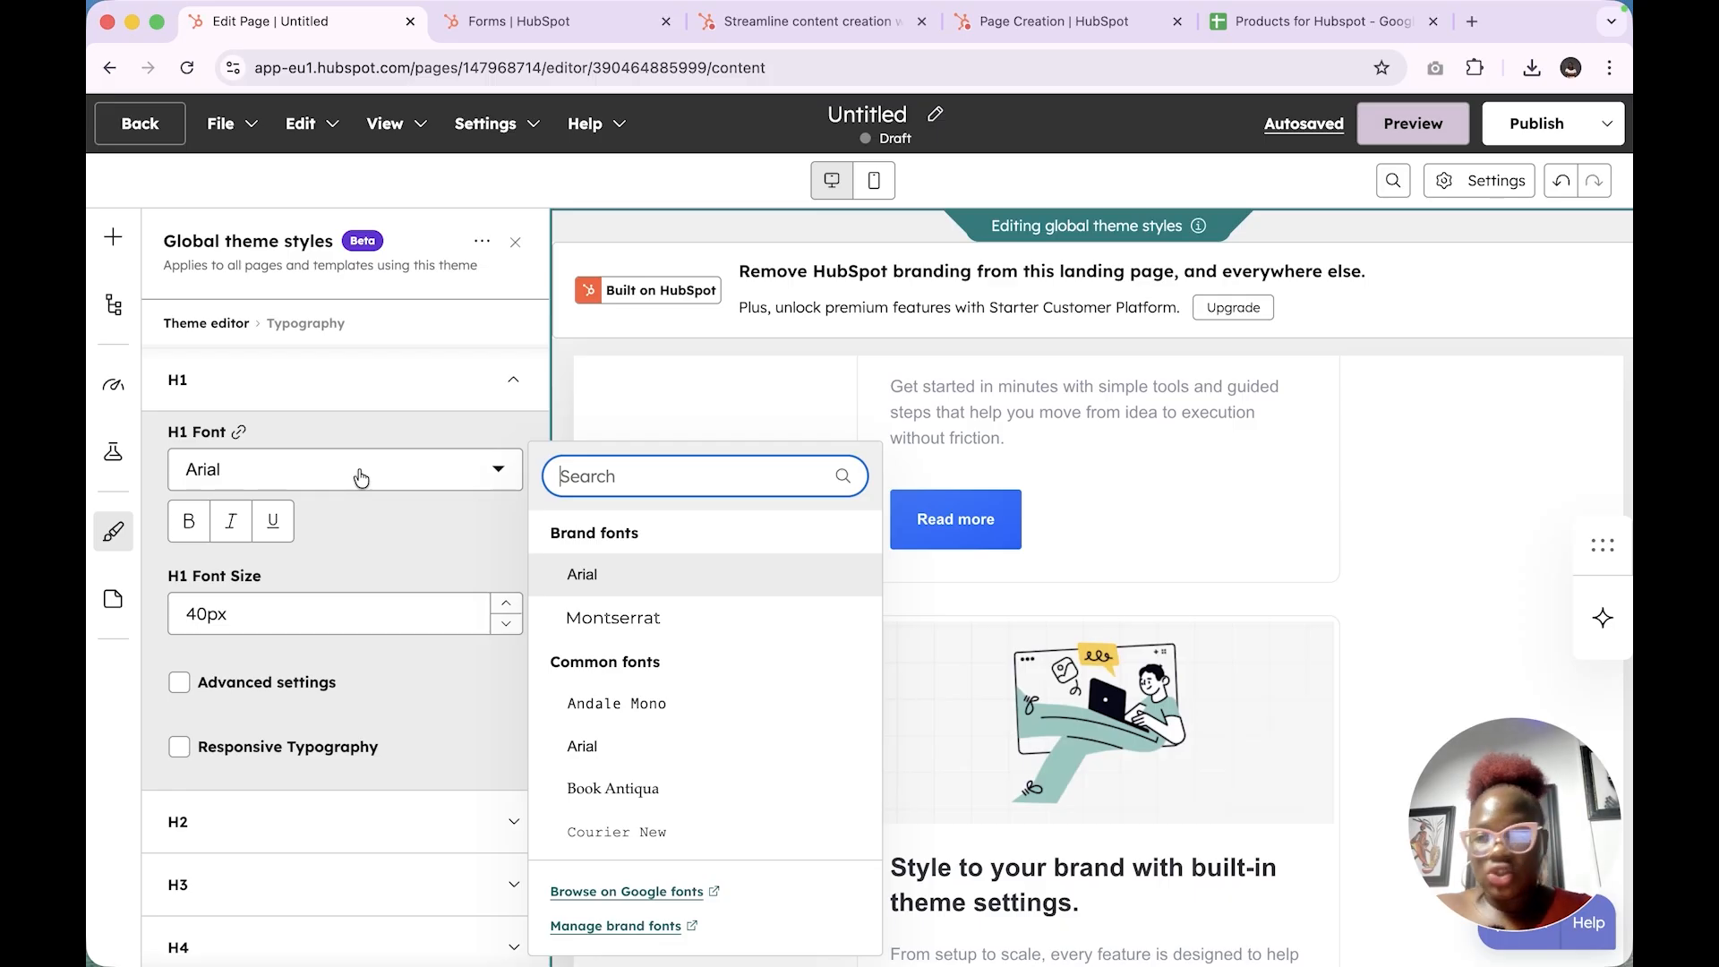
click(117, 551)
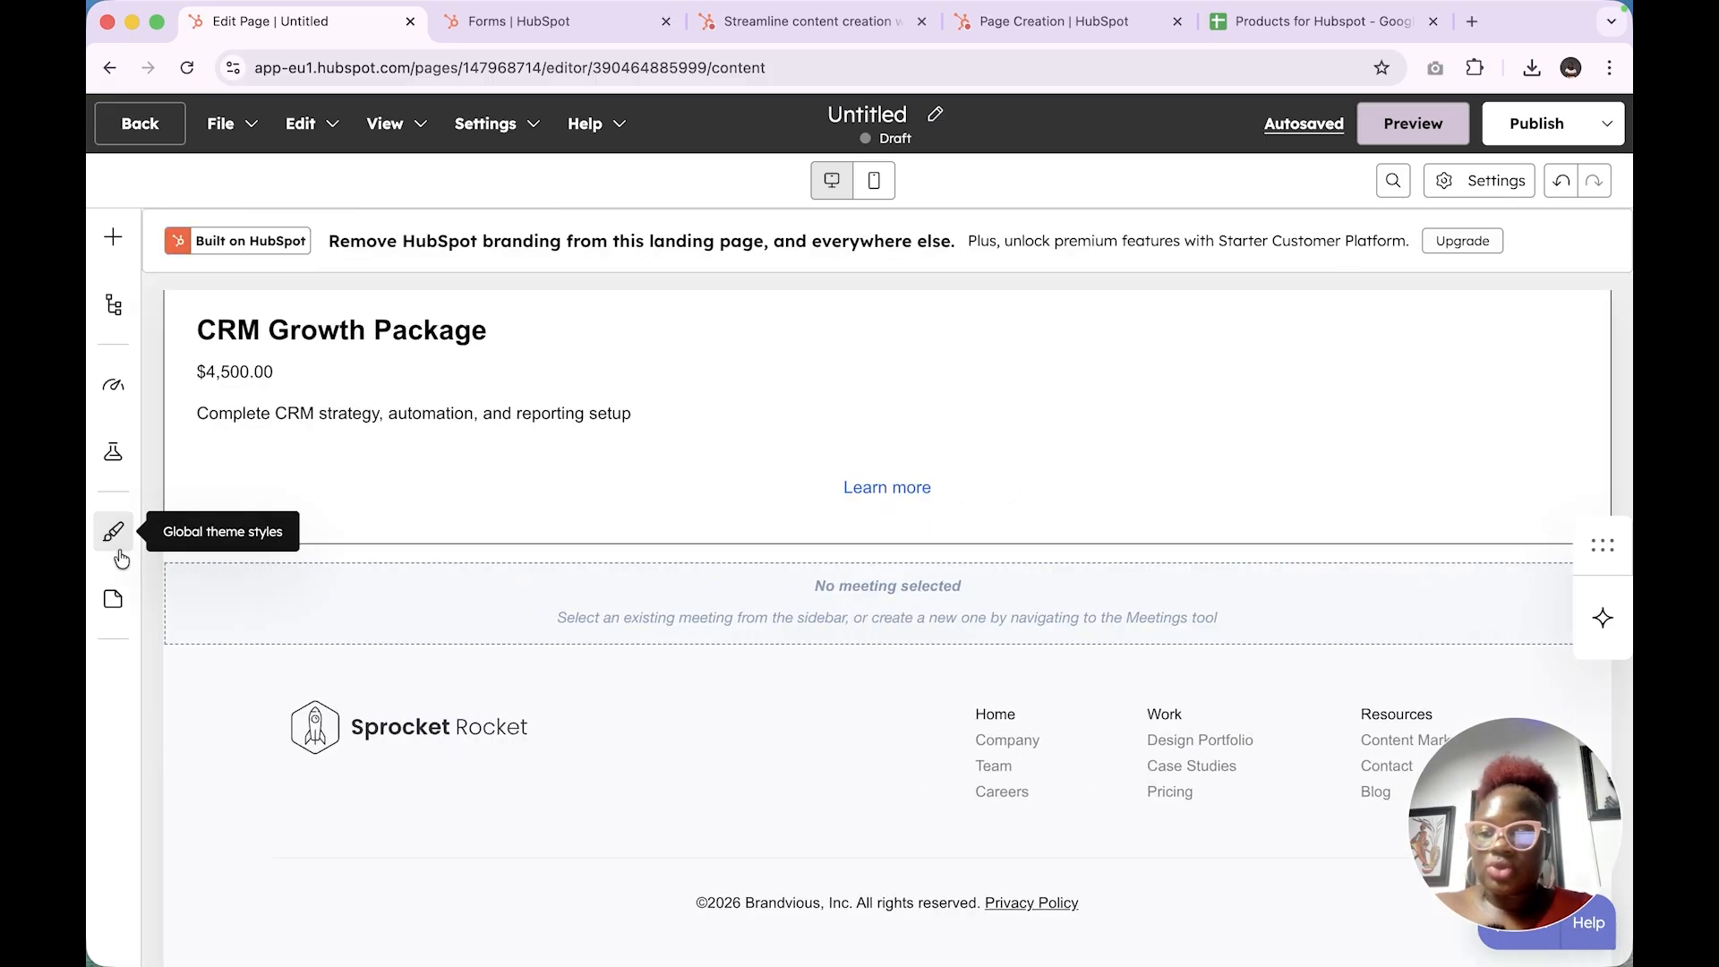
click(121, 555)
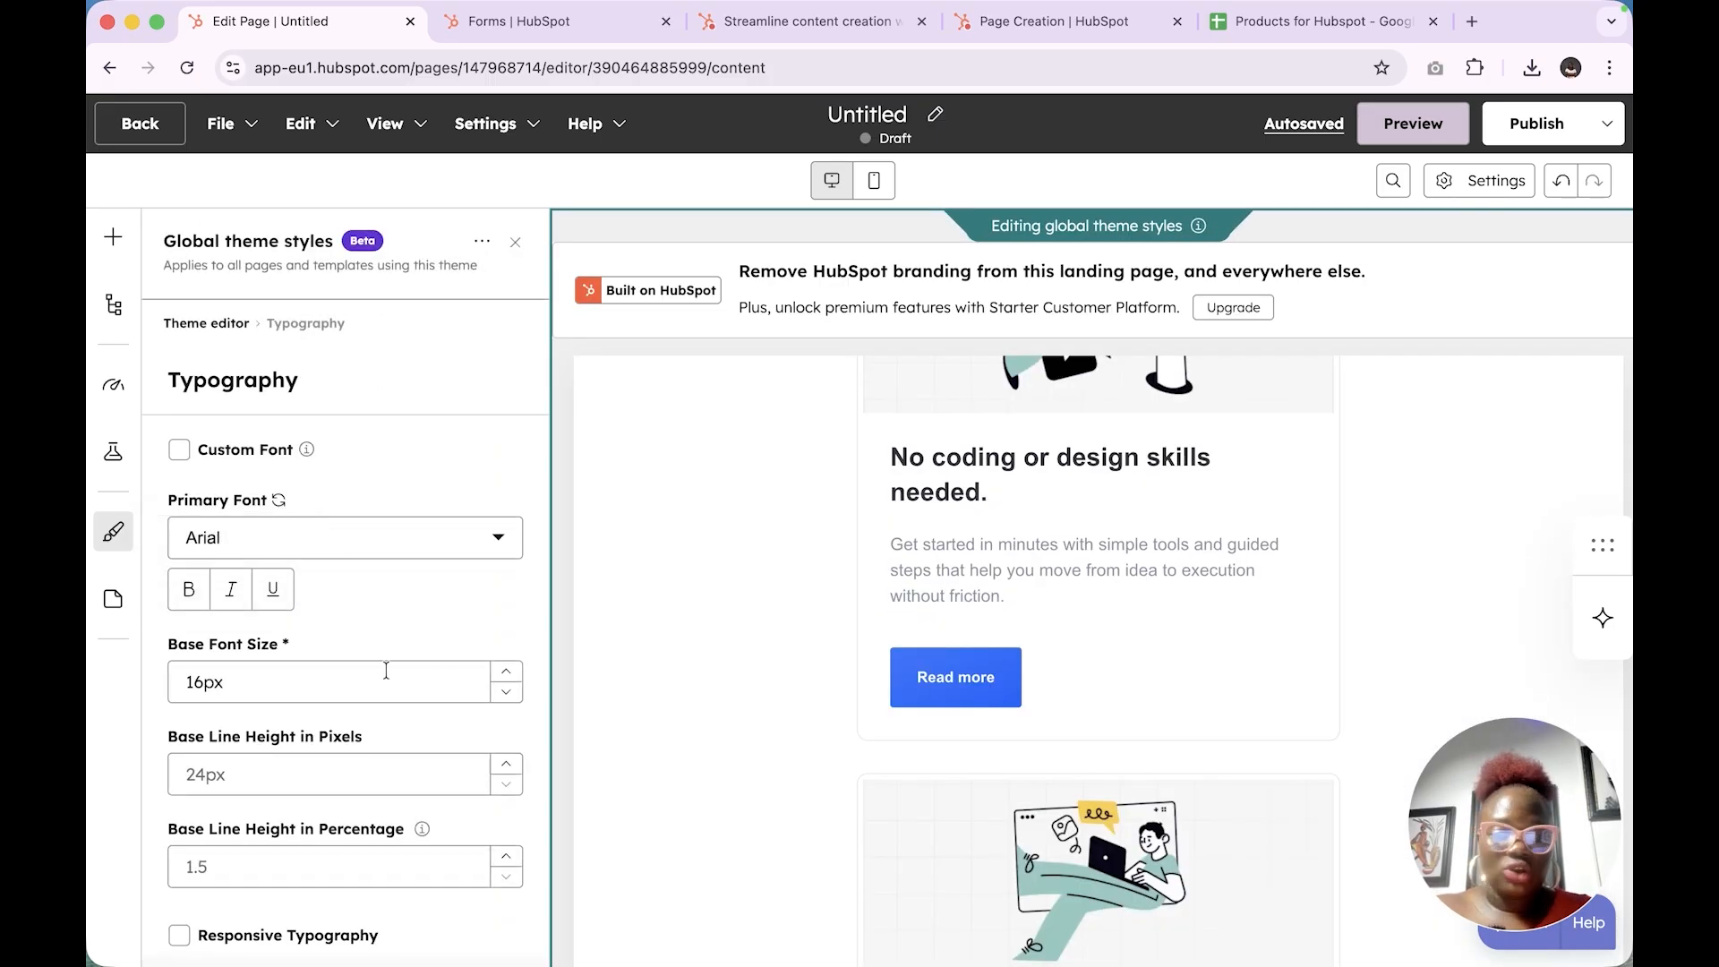
Look through the Buttons & Inputs settings of the global theme styles
click(223, 324)
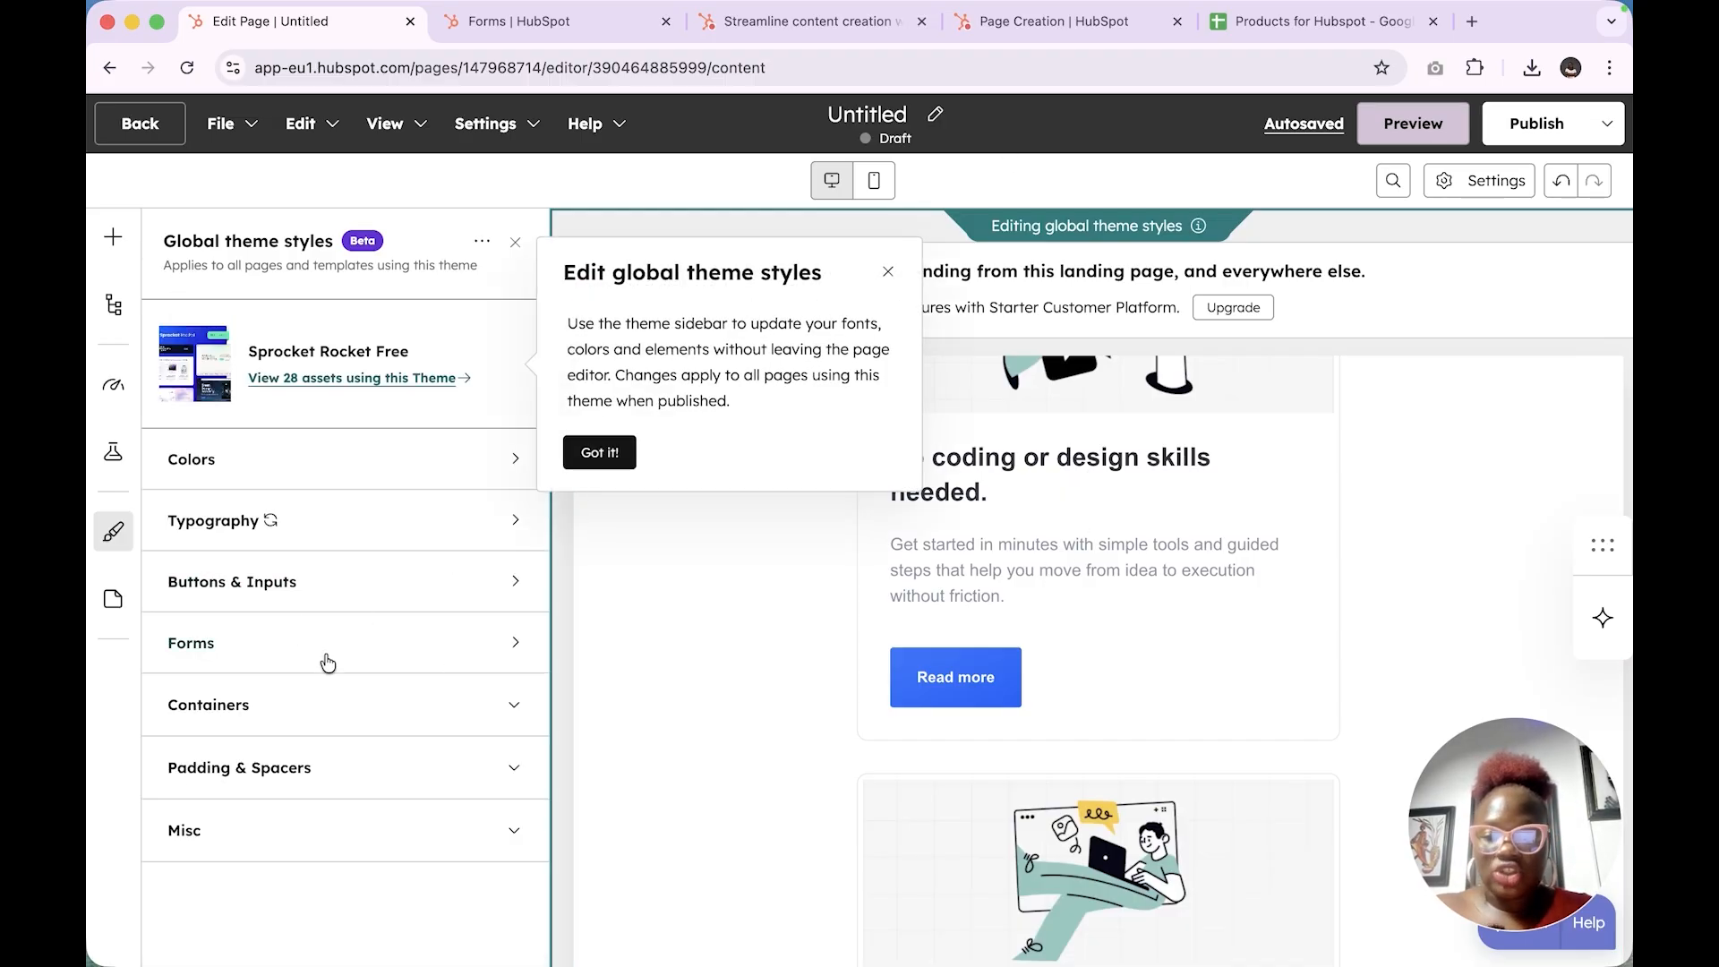
click(274, 583)
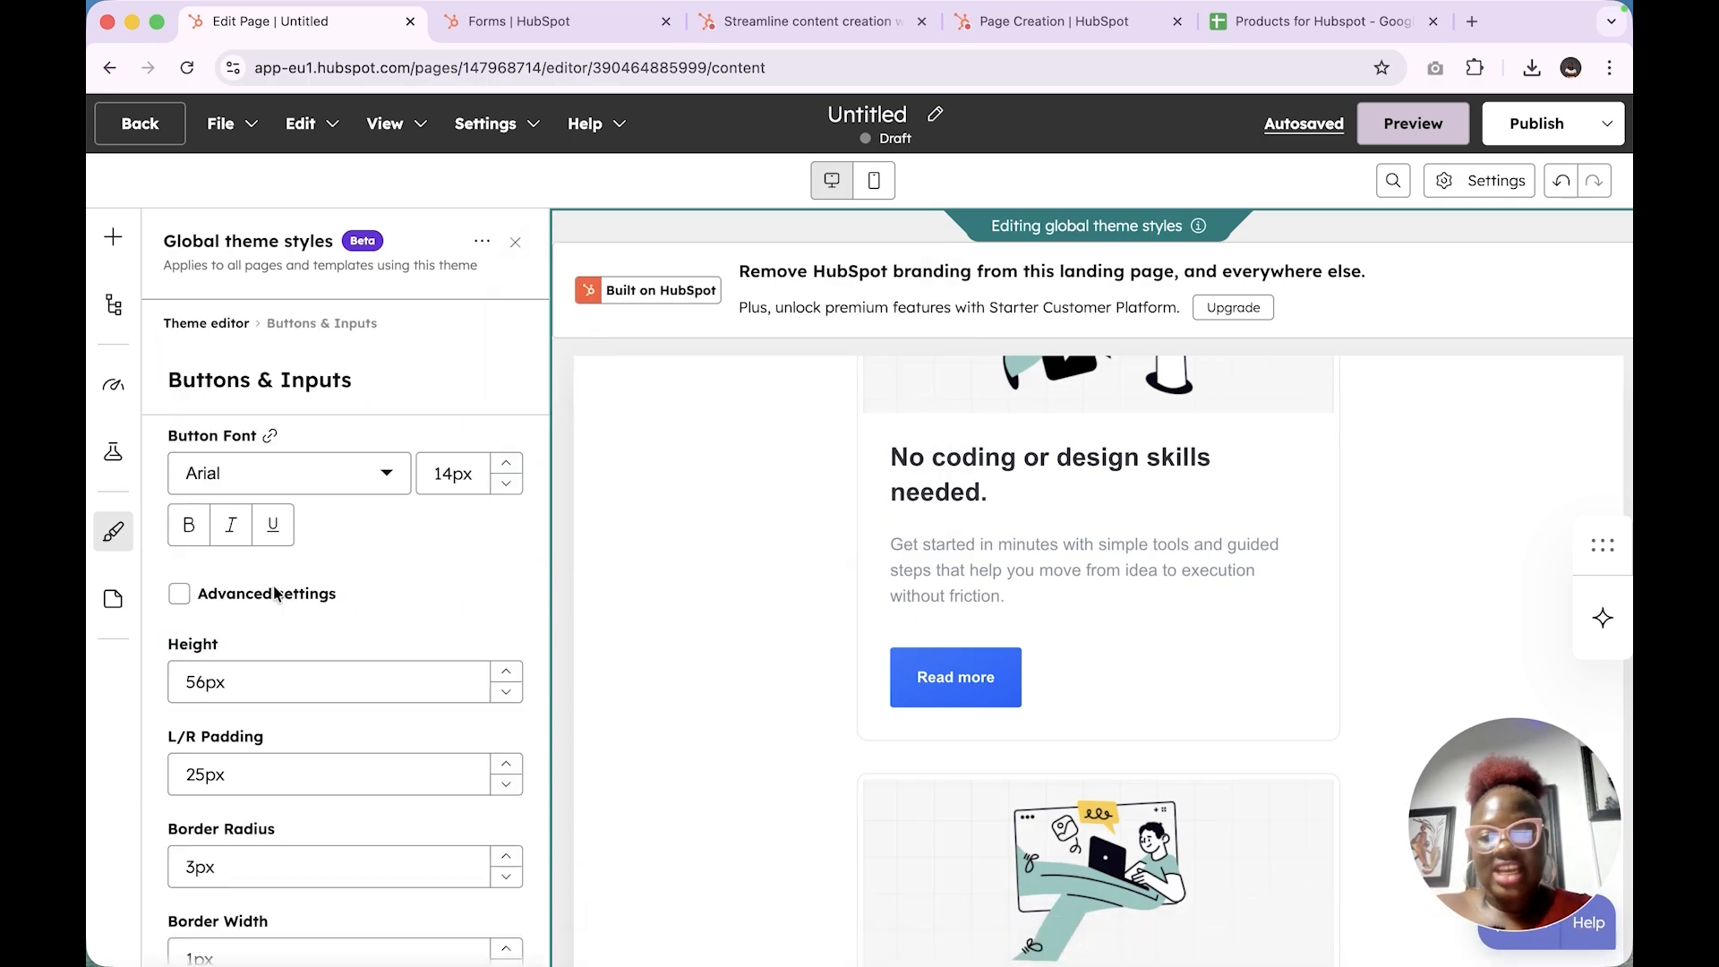
scroll(274, 595, down, 5)
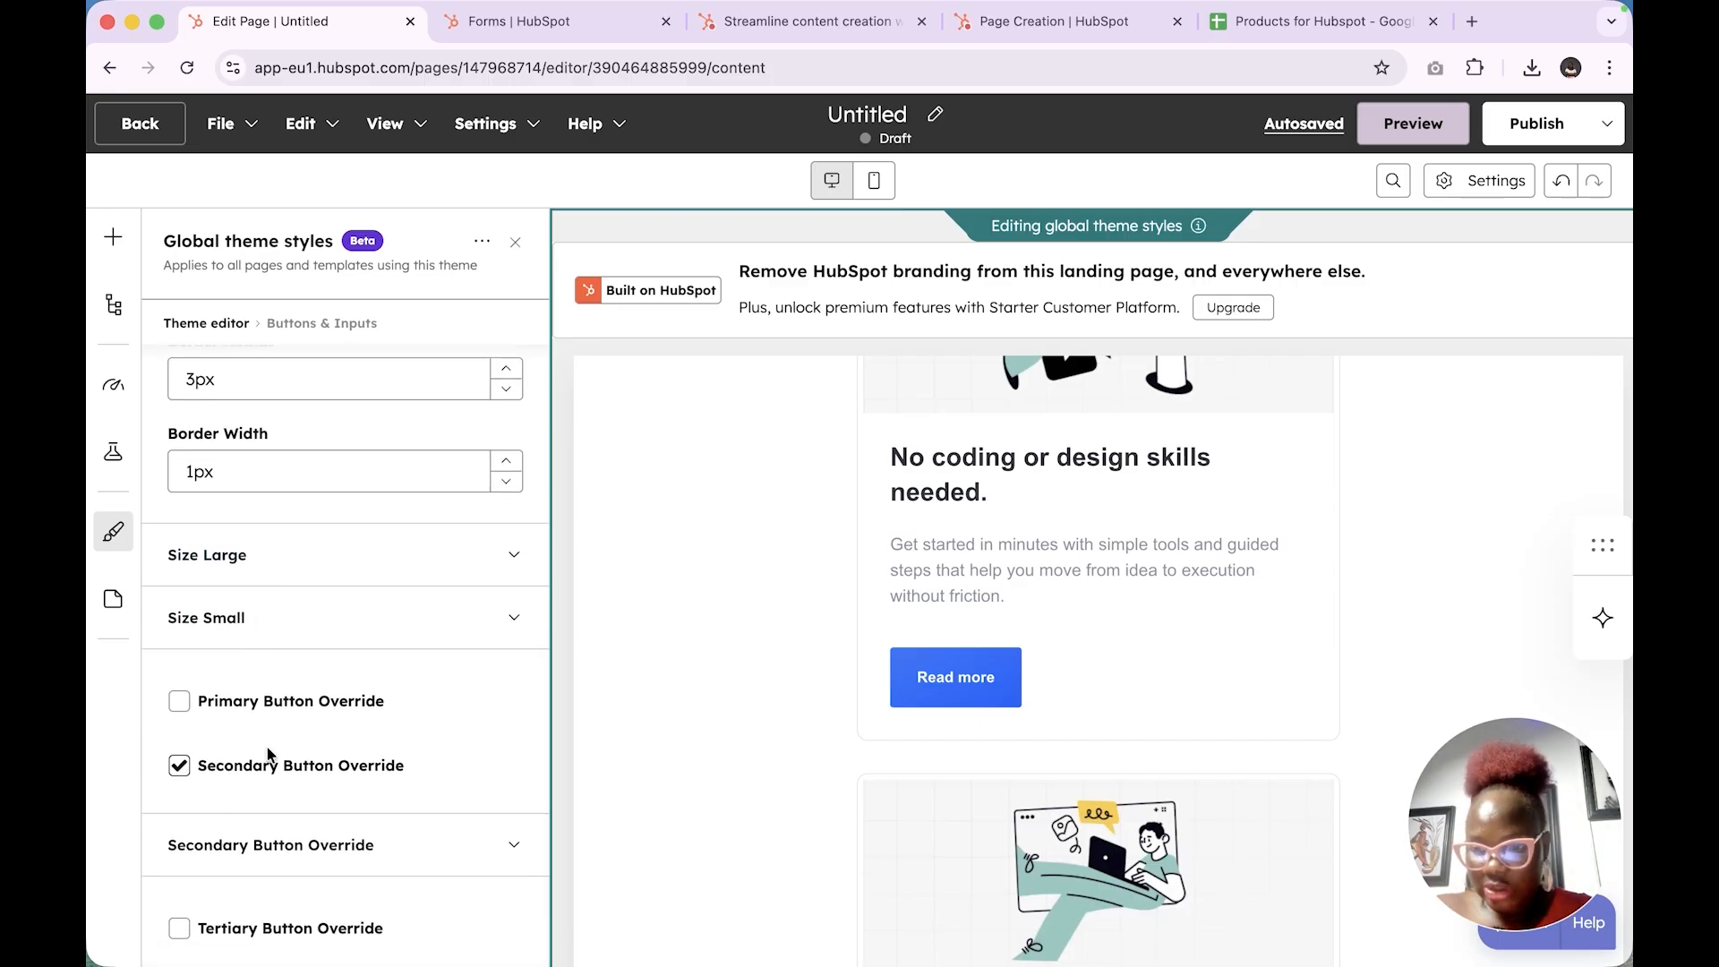
scroll(421, 671, up, 3)
scroll(412, 676, up, 3)
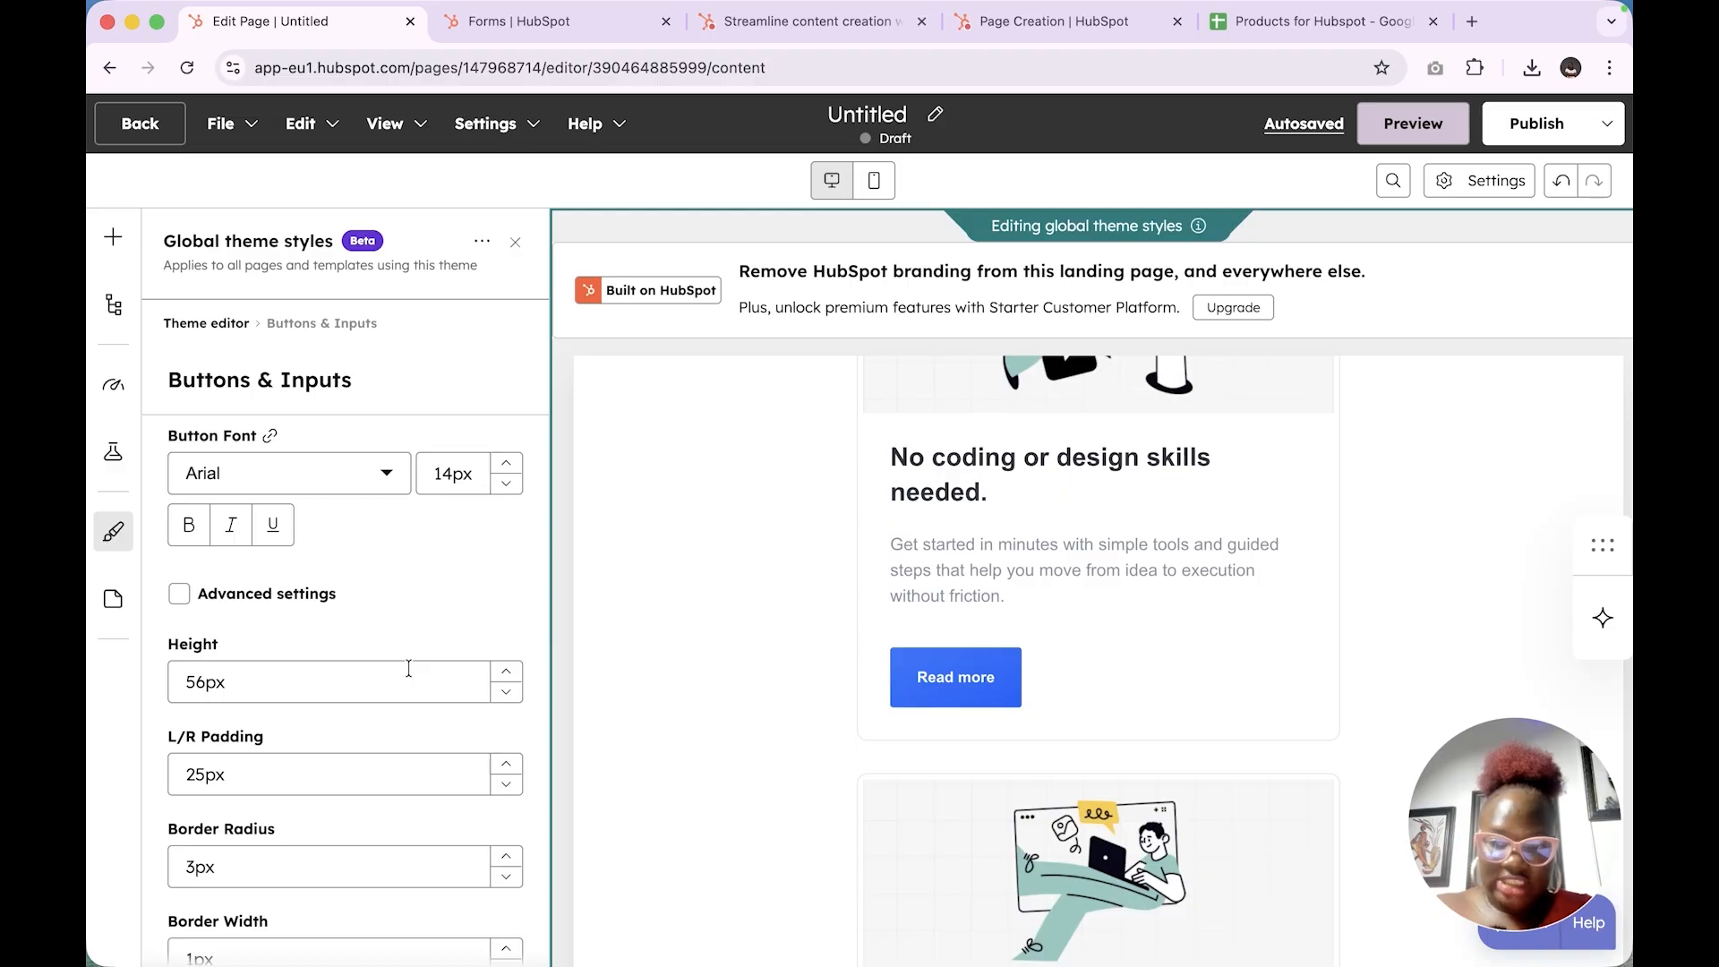
Look through the landing pages, Blog and Blog listing pages in the Site navigator and close it
click(114, 601)
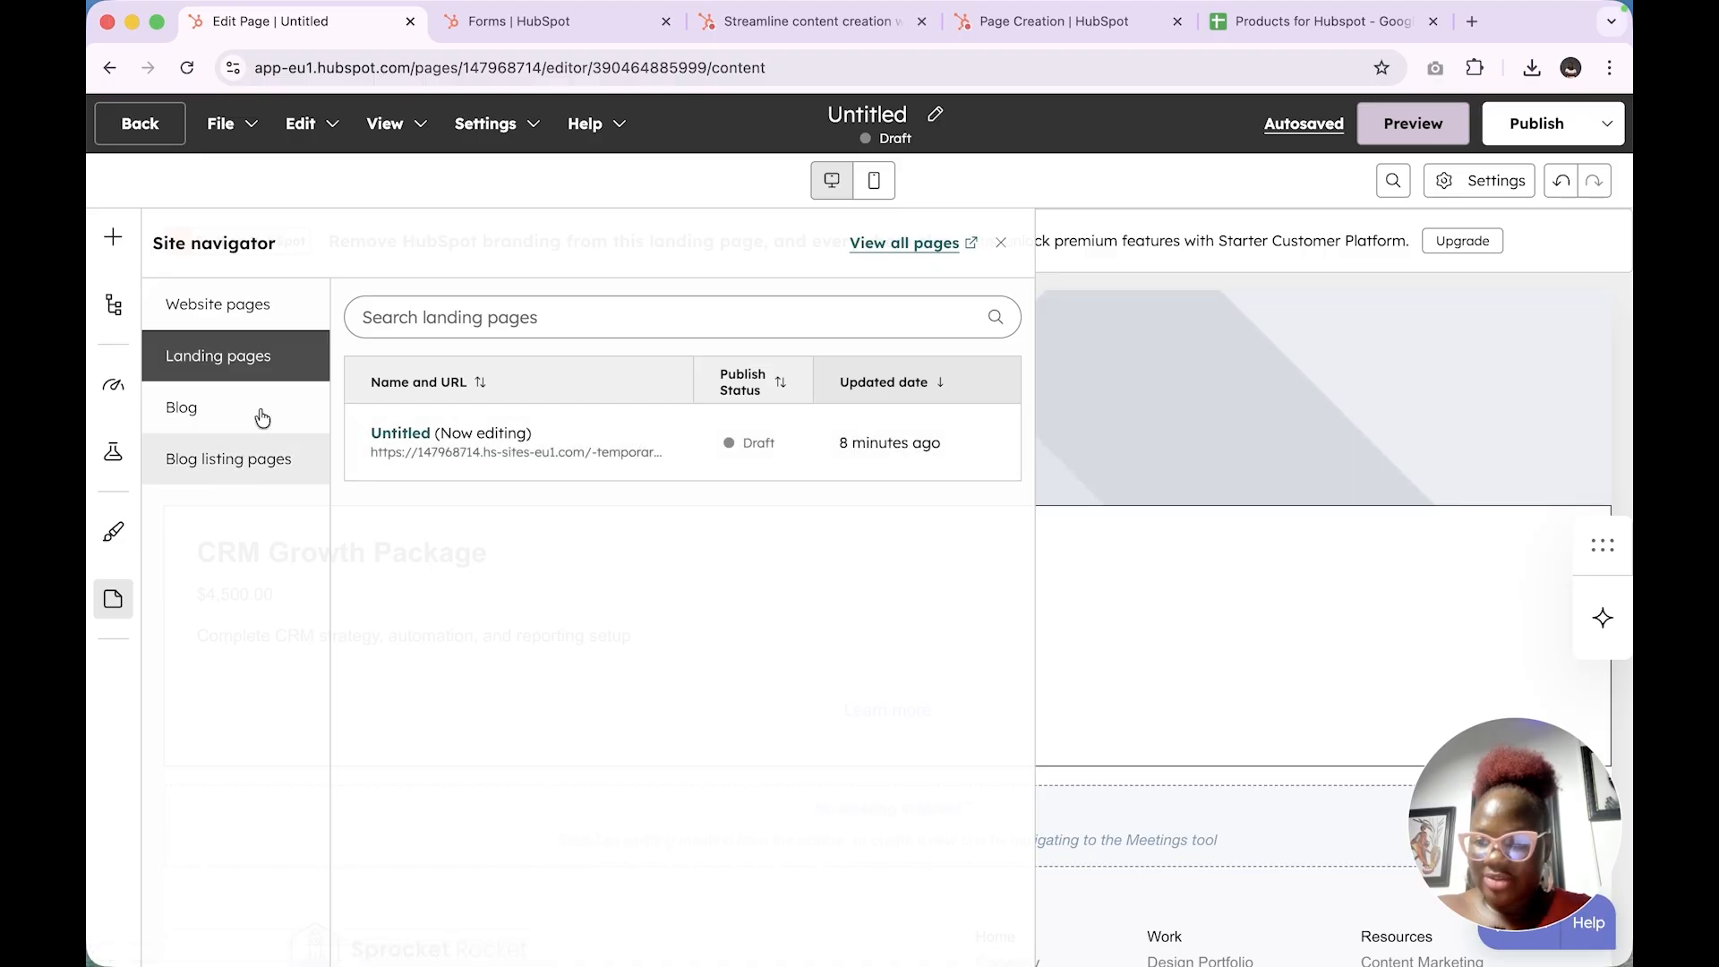
click(201, 424)
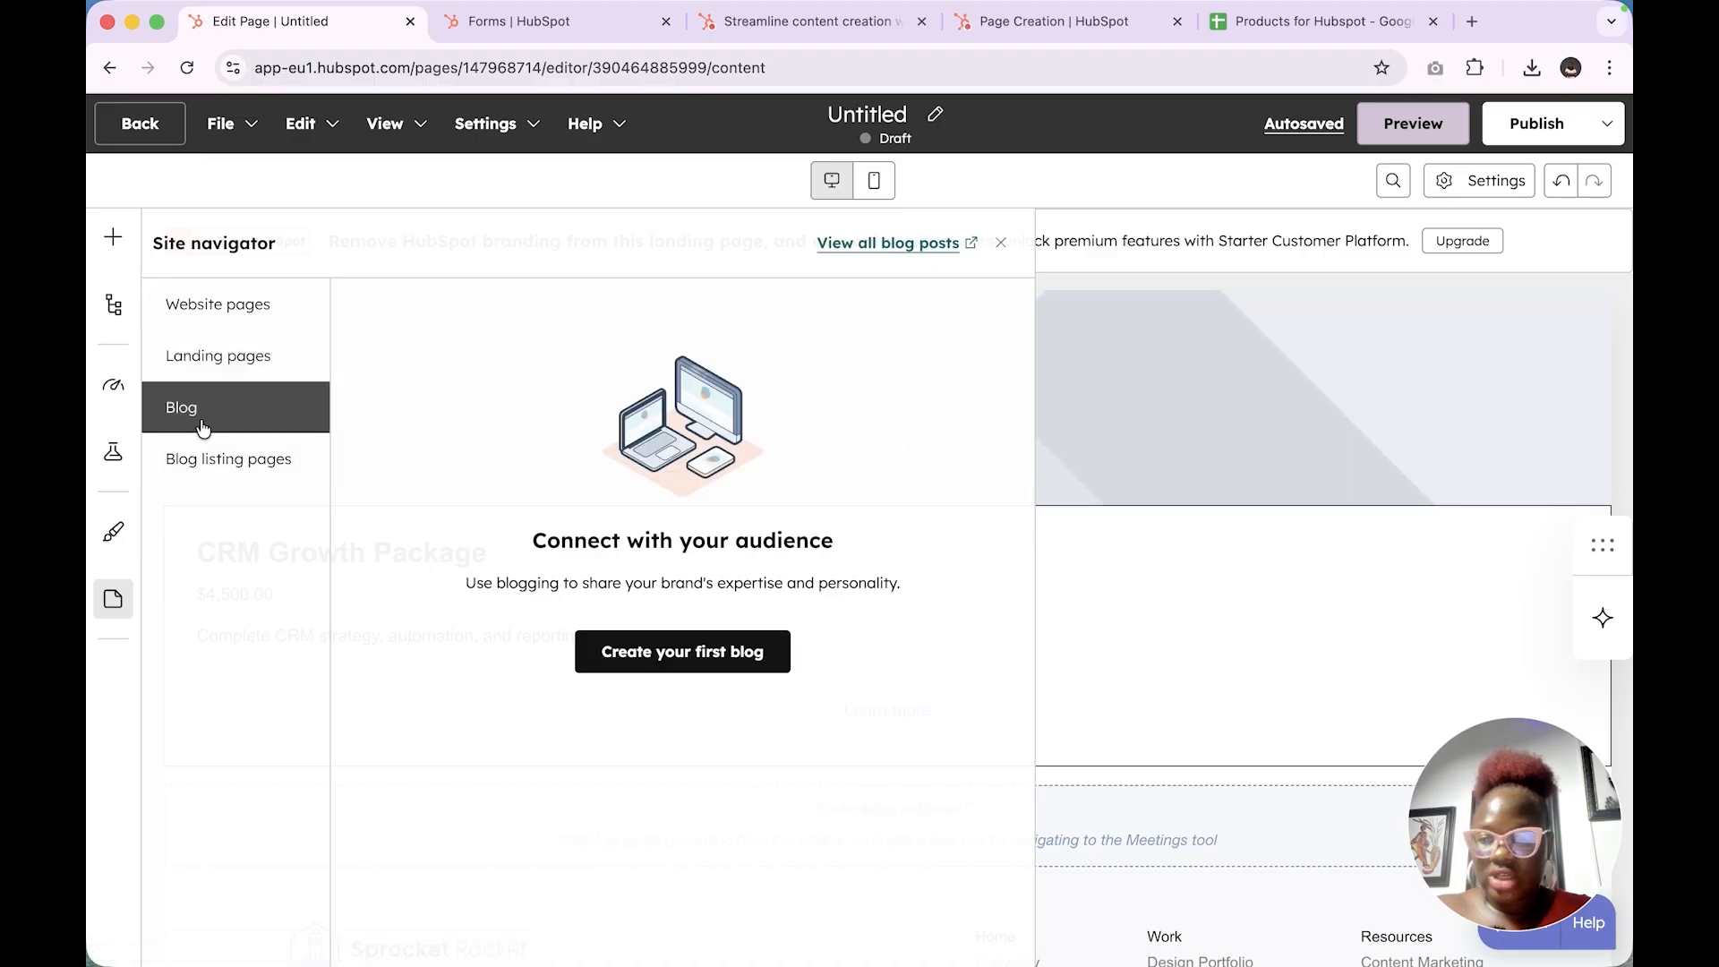
click(232, 472)
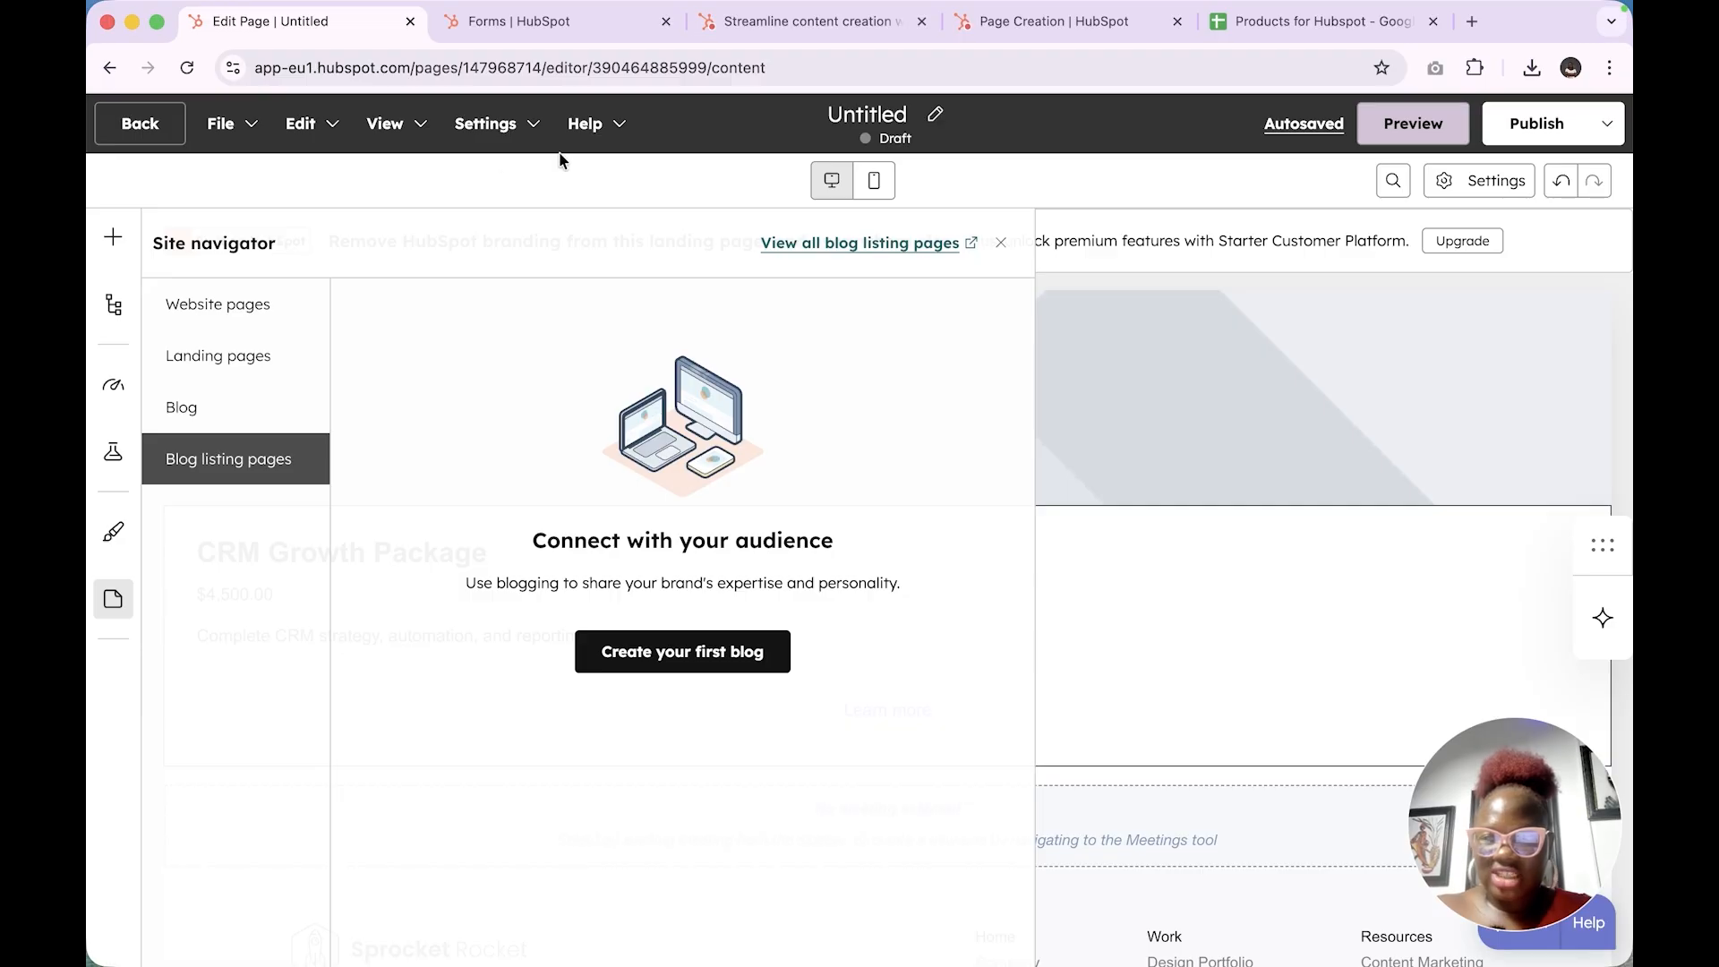
click(1000, 242)
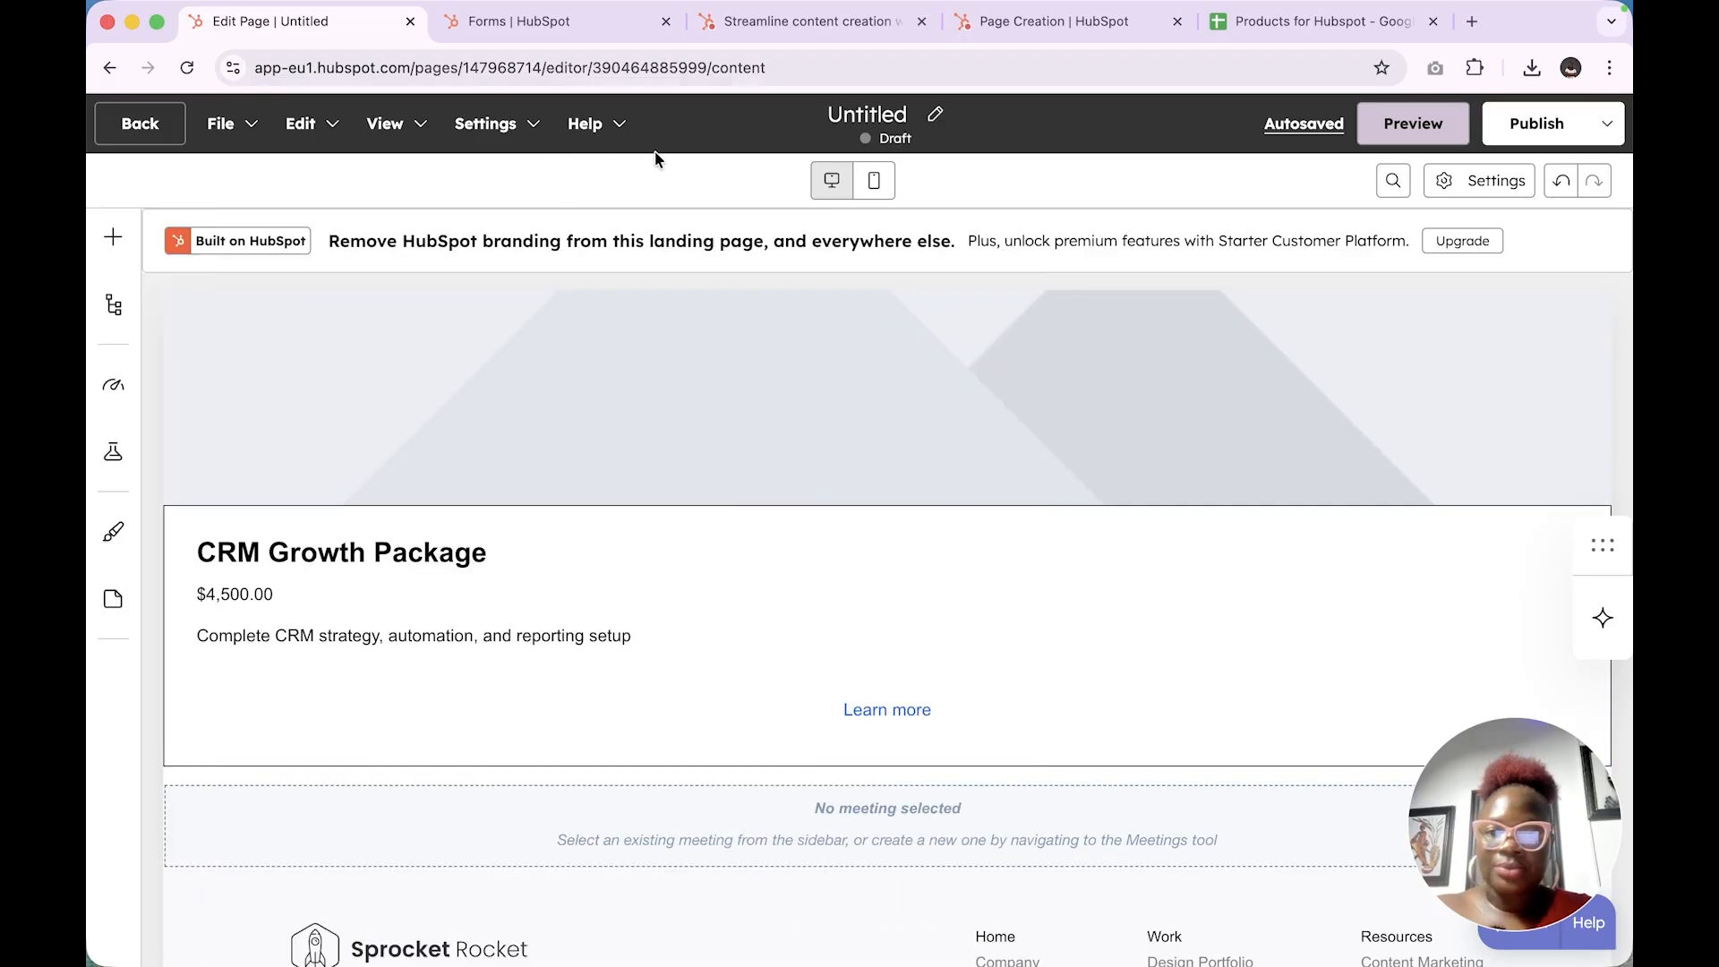
Switch to the mobile layout and review the page up to its header
click(873, 182)
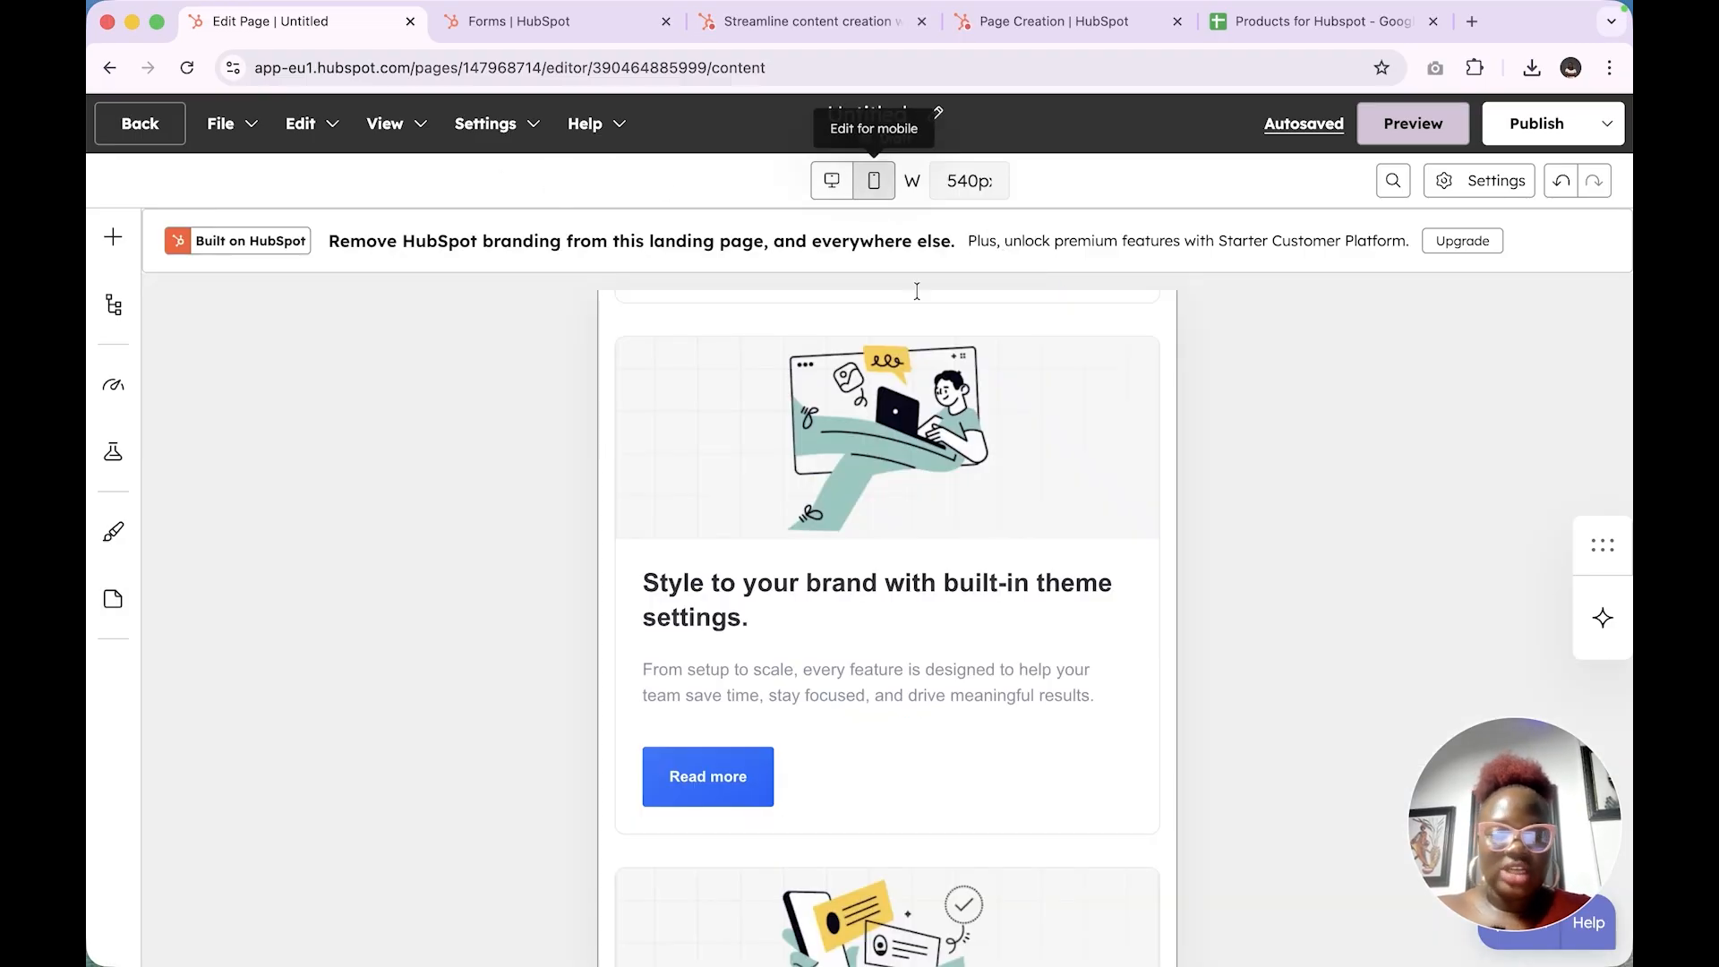
scroll(975, 440, up, 10)
scroll(975, 440, up, 2)
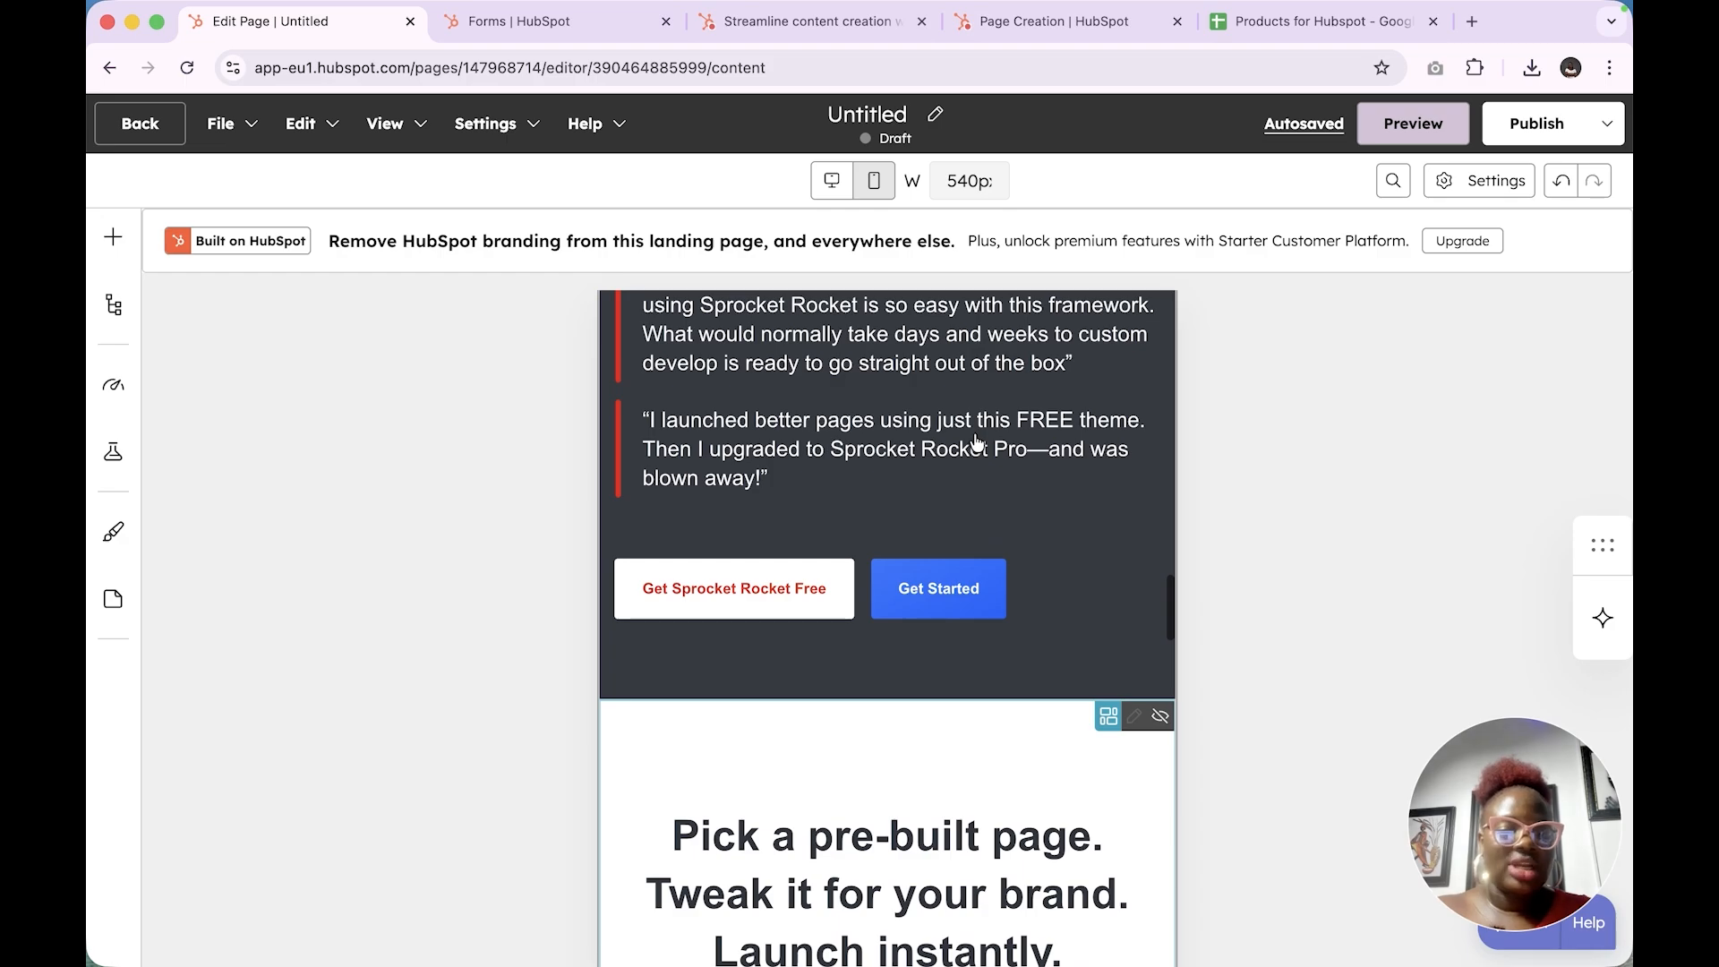
scroll(975, 441, up, 15)
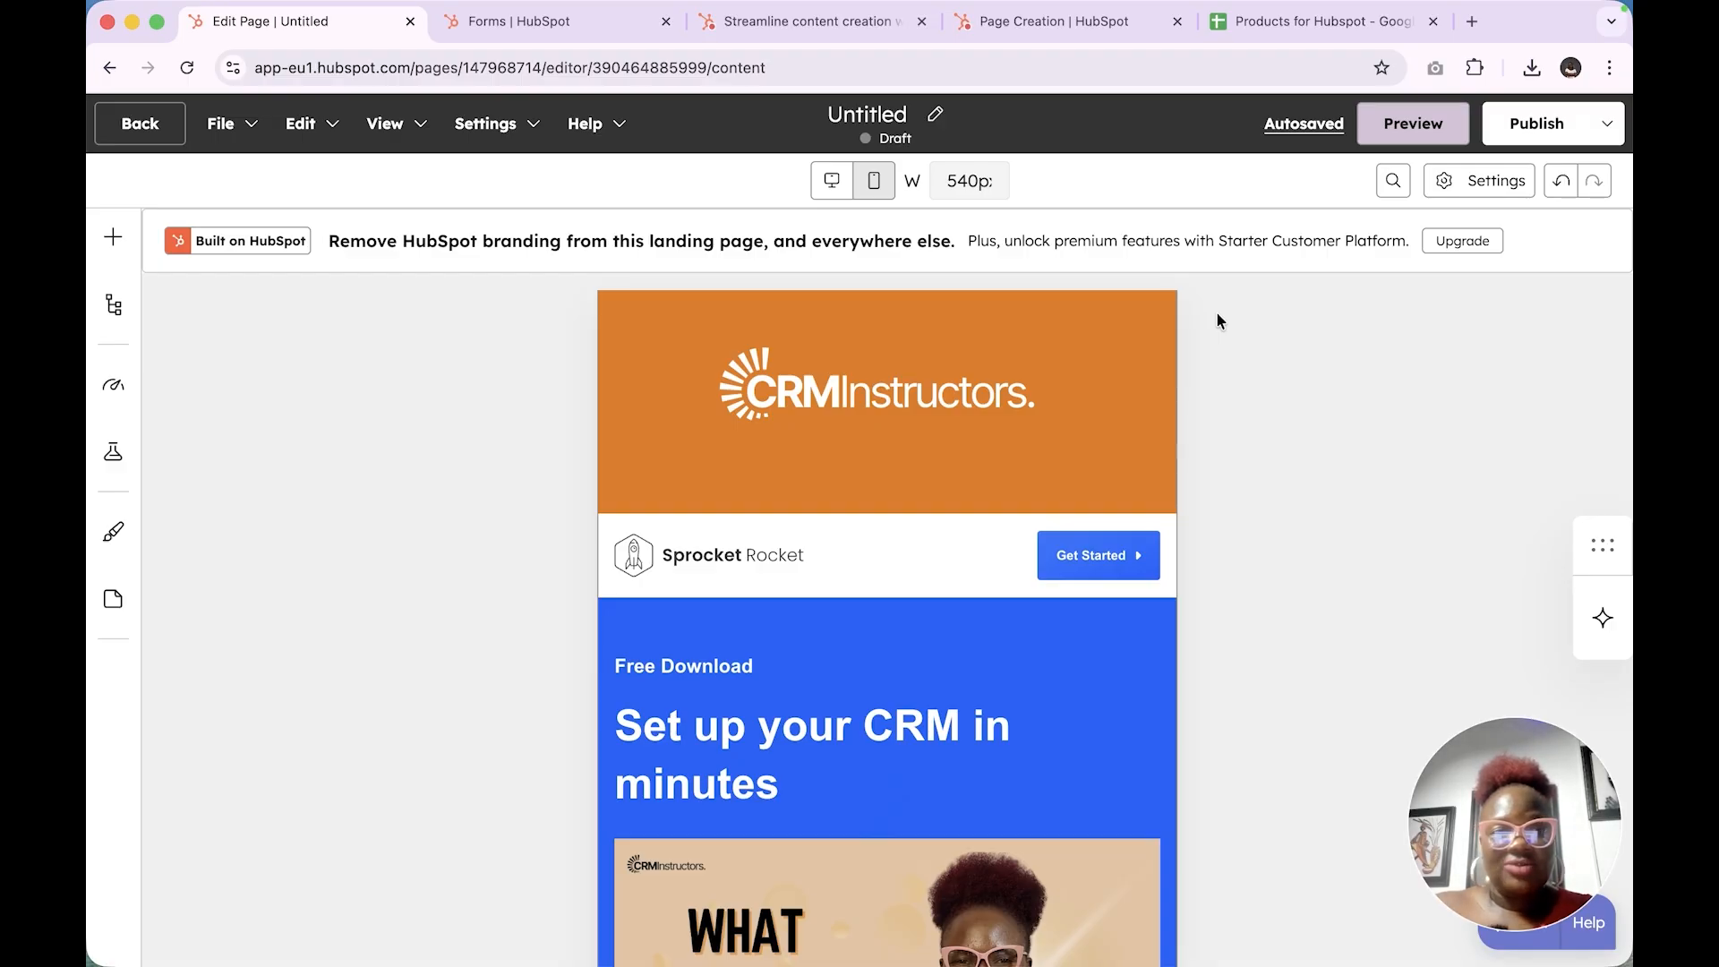
Rename the untitled page to "crminstructors page"
click(929, 114)
double_click(896, 111)
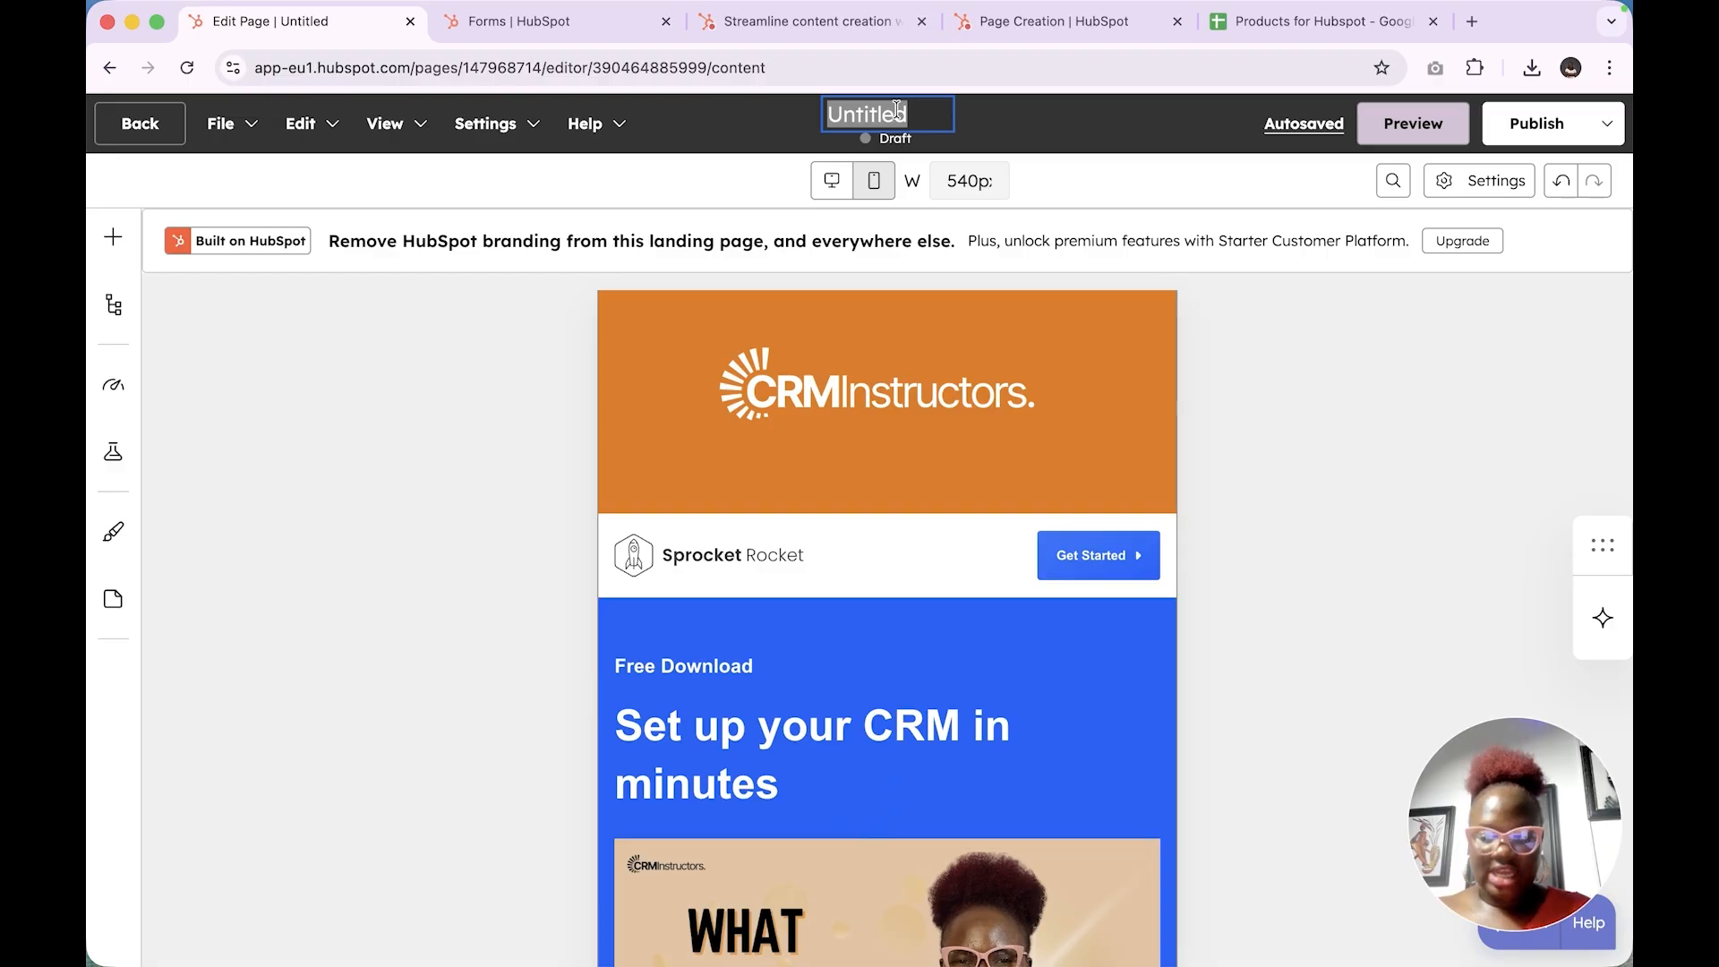
text(crminstructors )
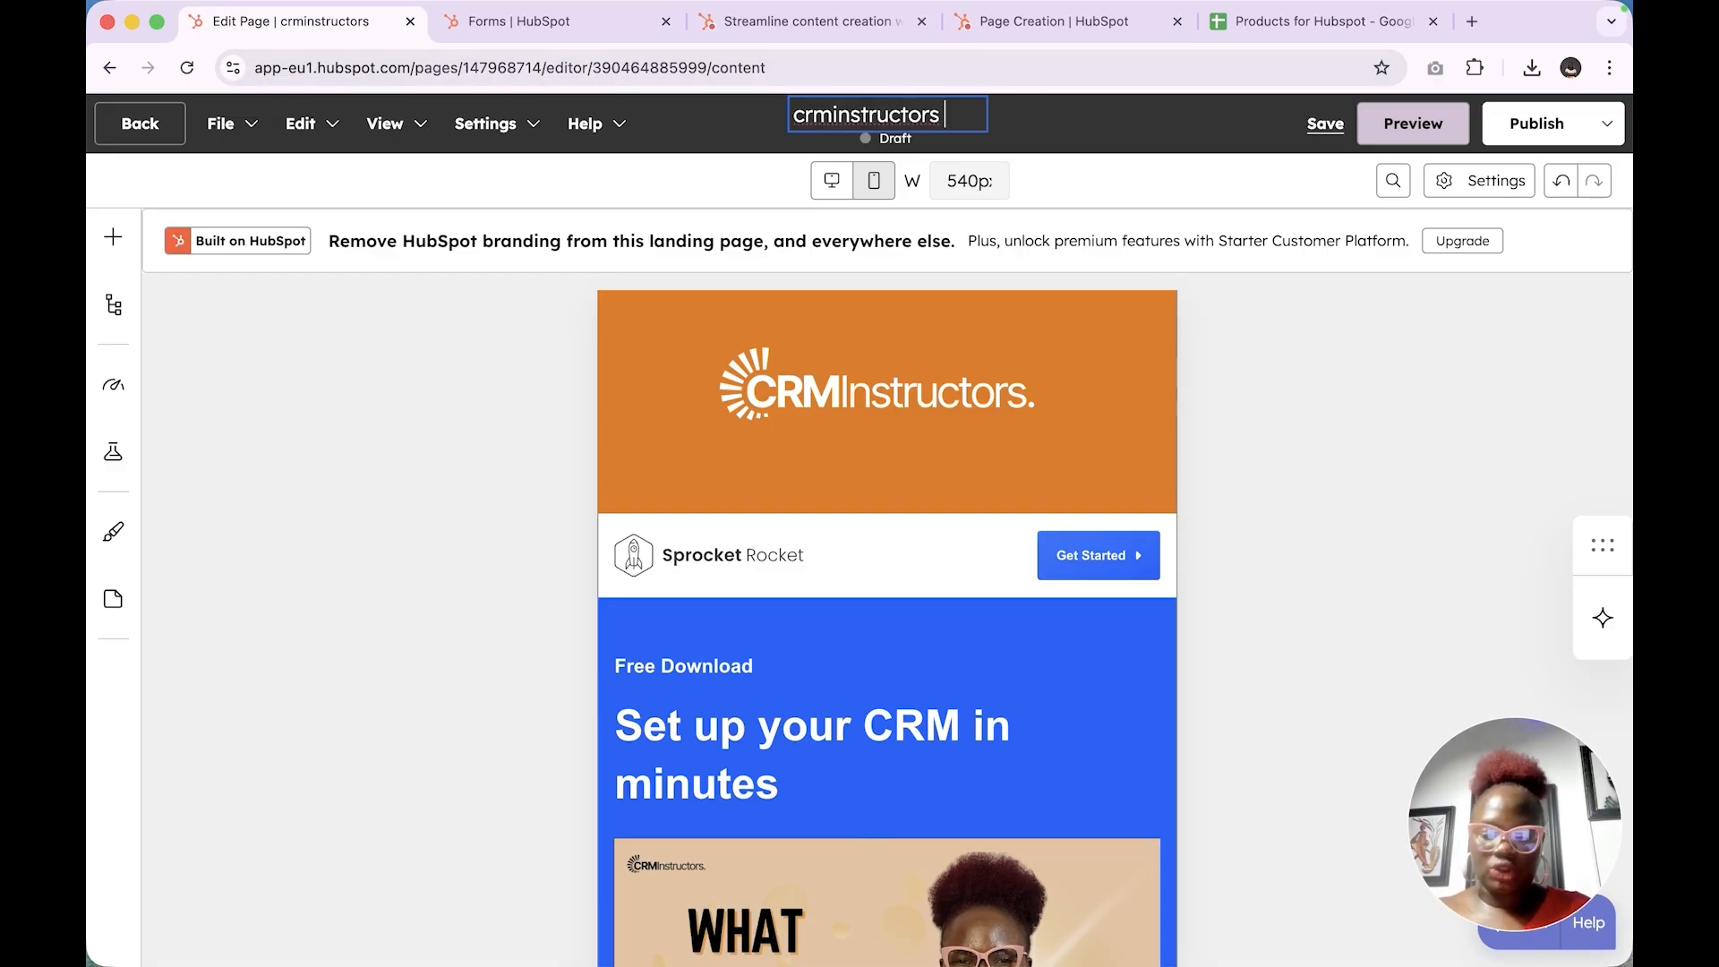
text(page)
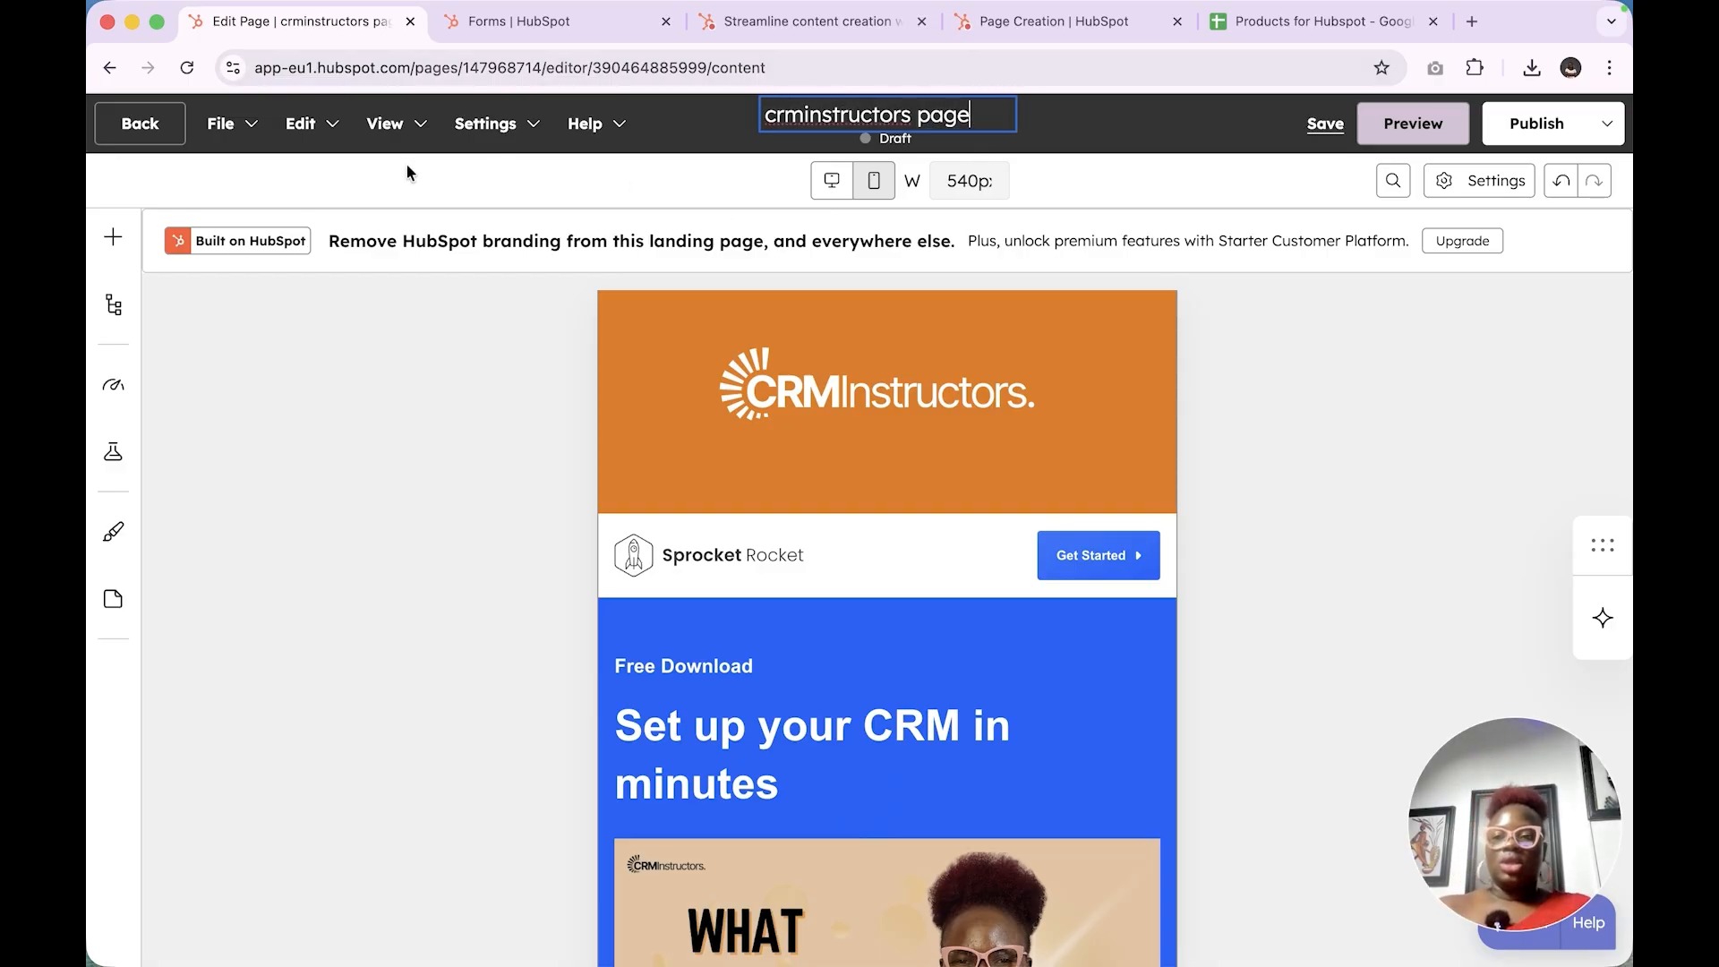
Look through the editor's File, Edit and View options
click(230, 130)
mouse_move(295, 184)
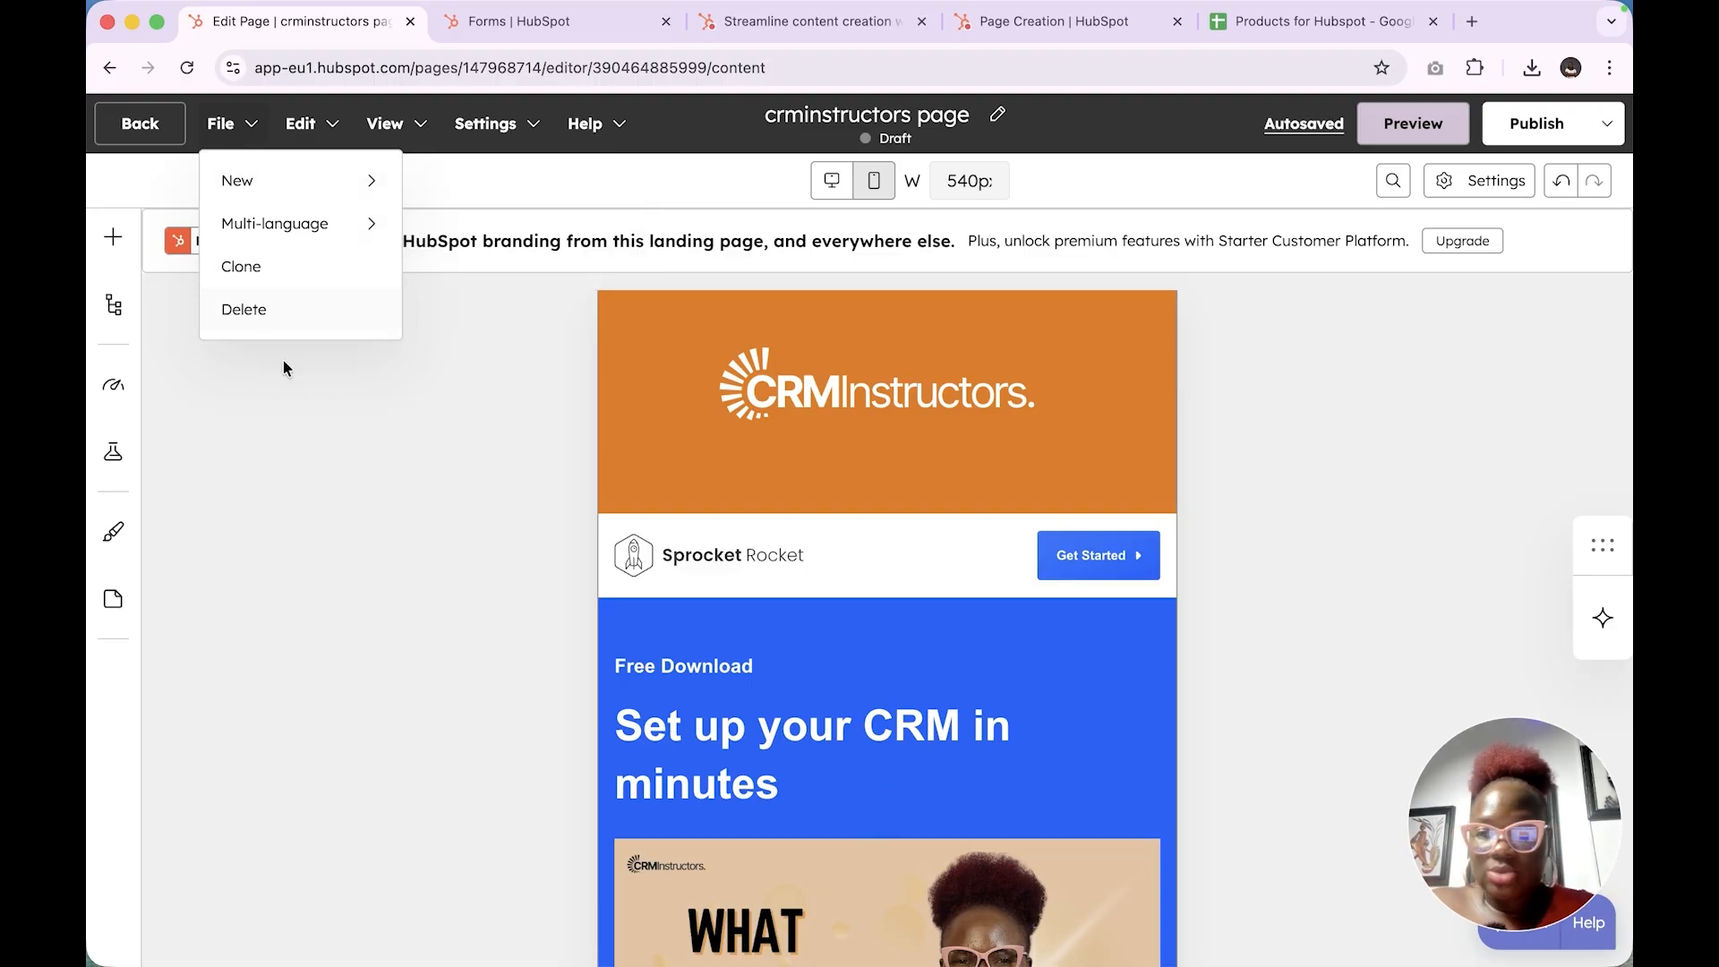
click(307, 126)
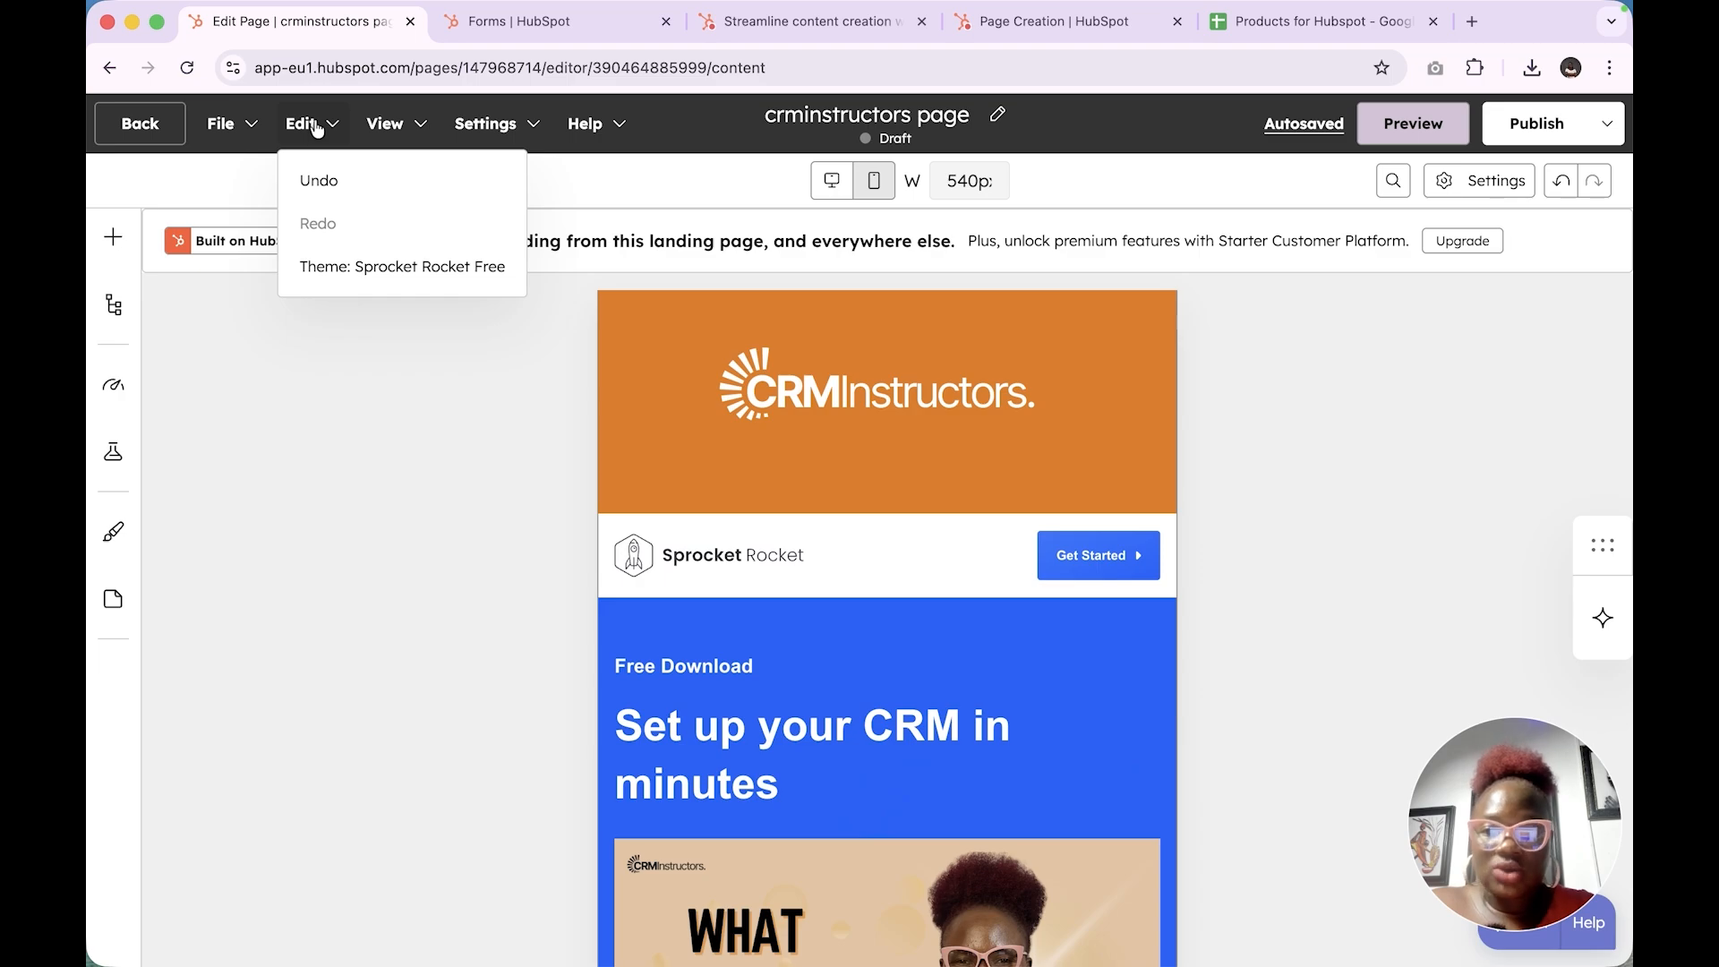
click(388, 131)
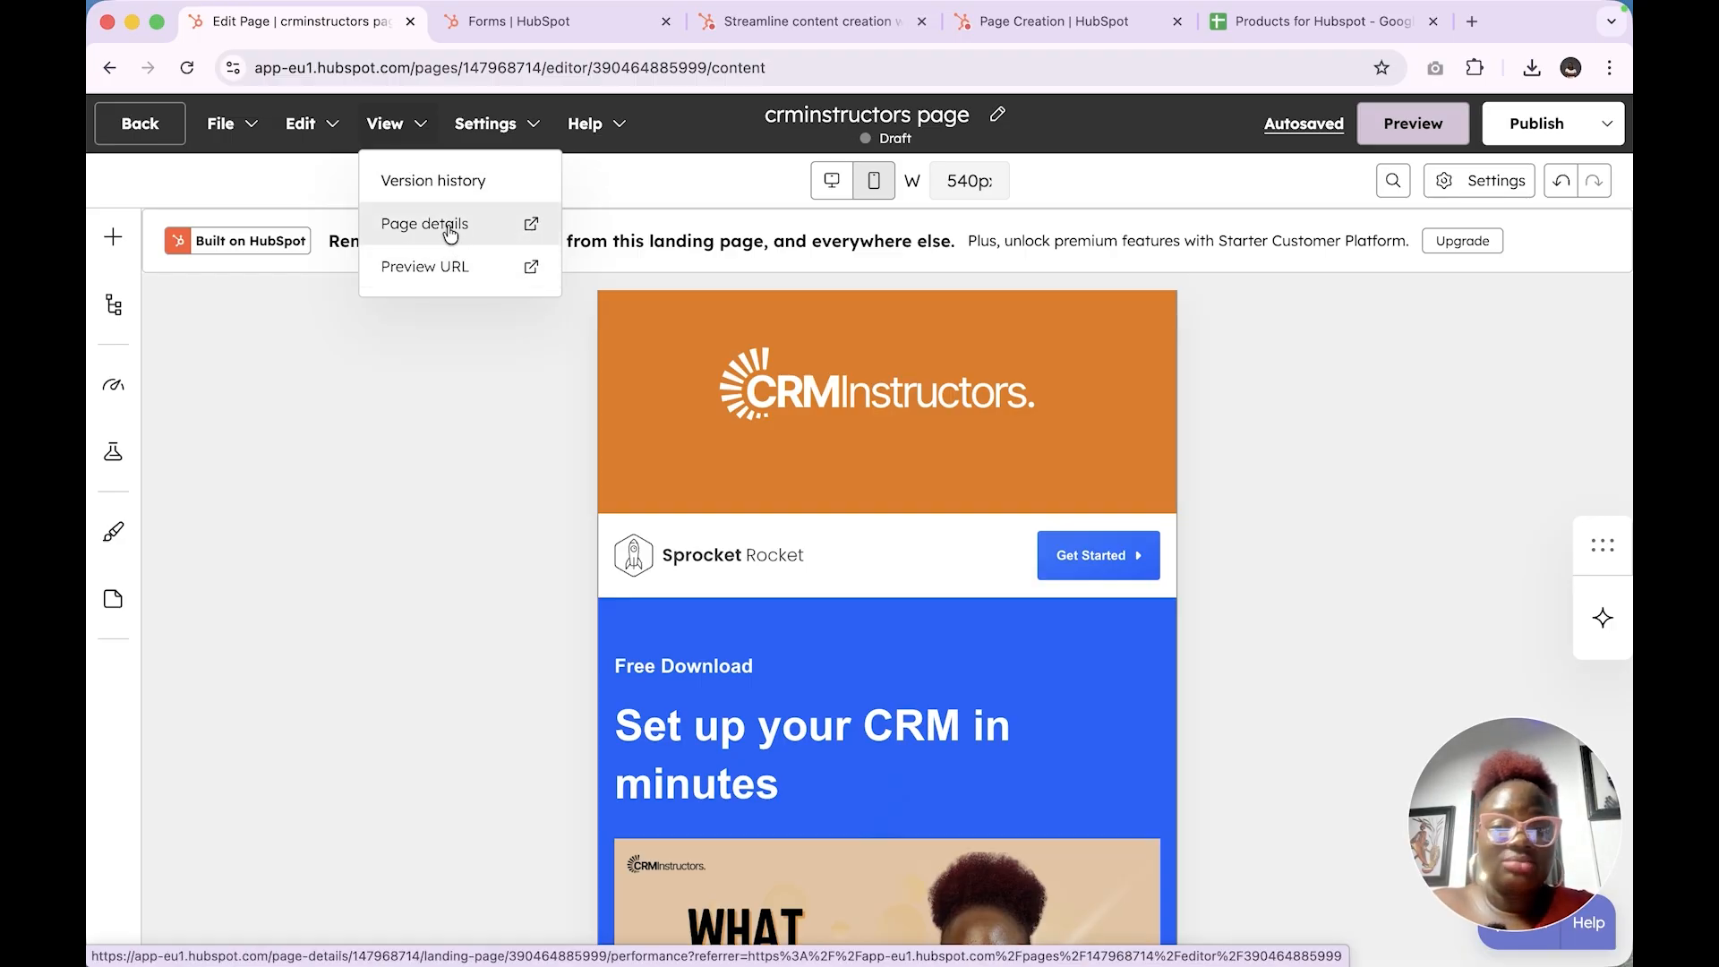
Check the Featured image and Template page settings, close the settings, and look at the Help options
click(486, 126)
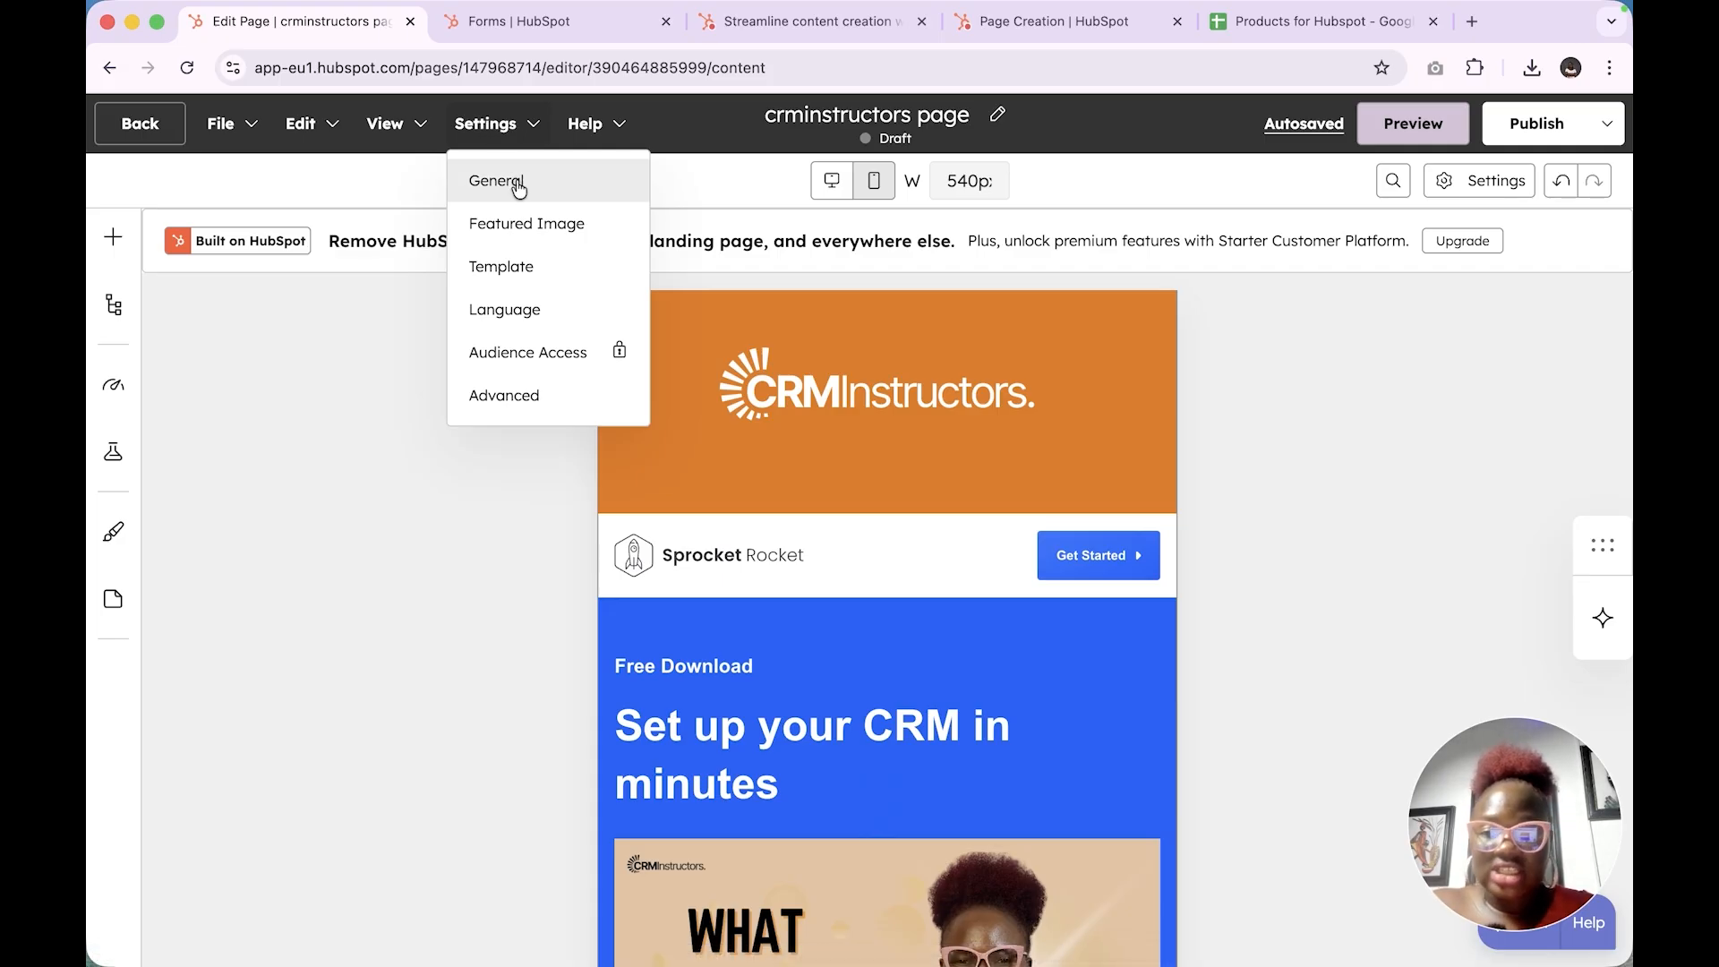
click(529, 223)
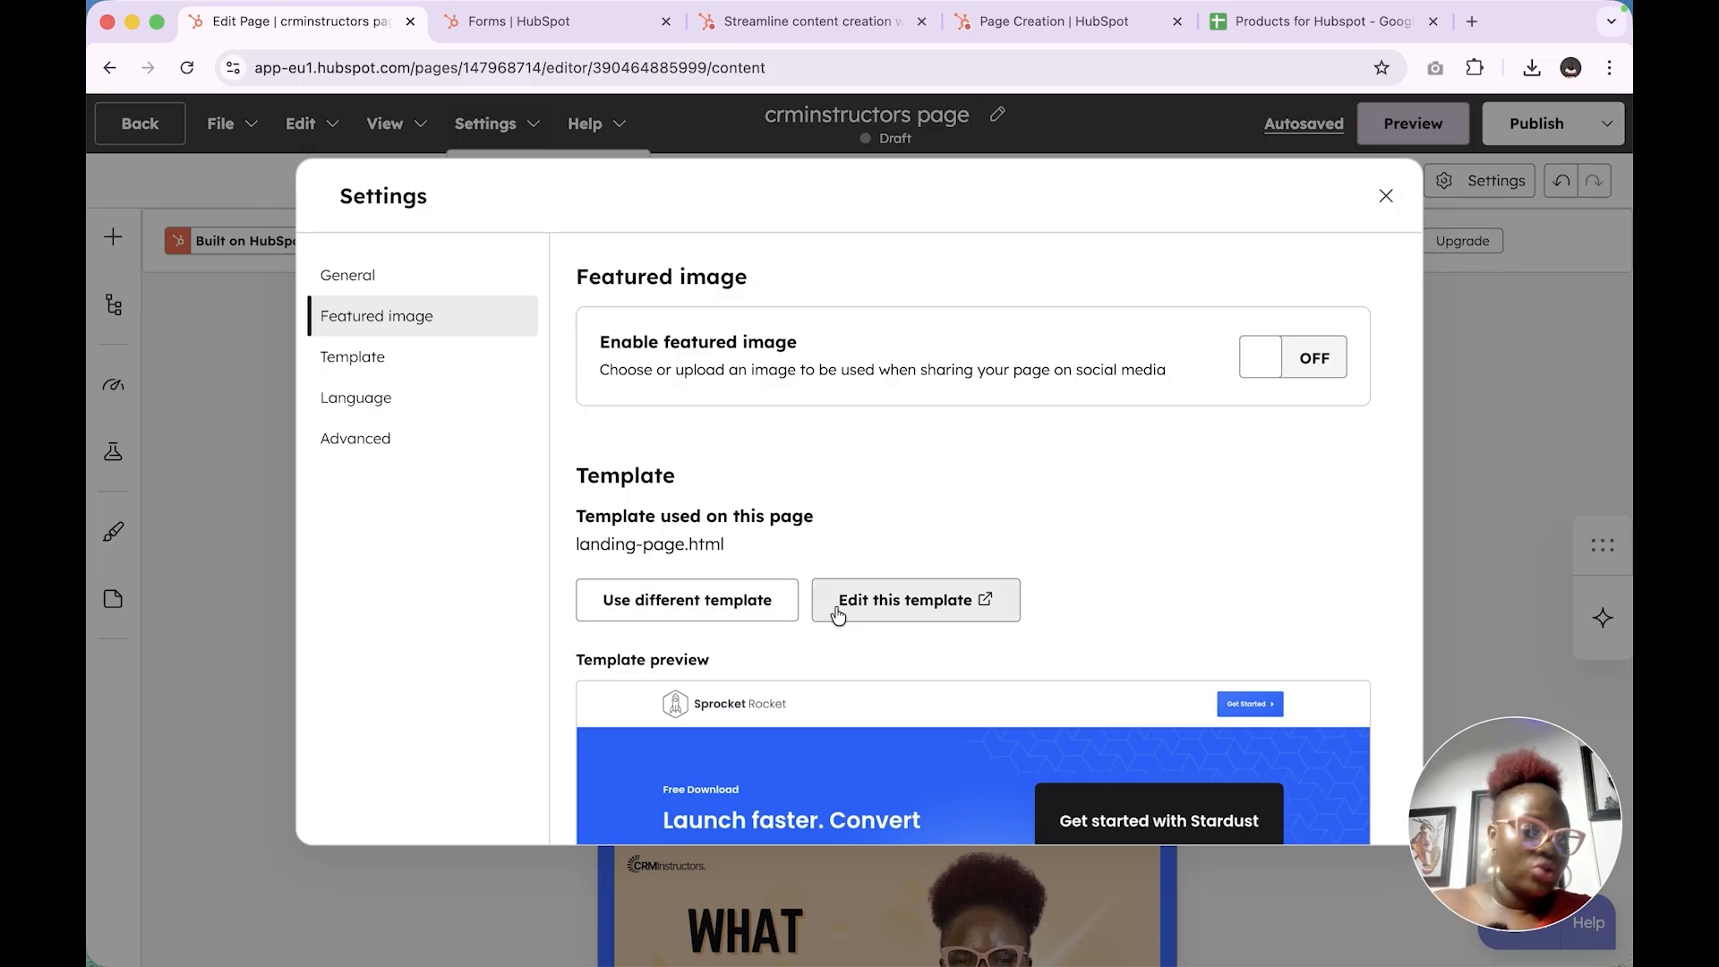
click(1387, 201)
click(591, 124)
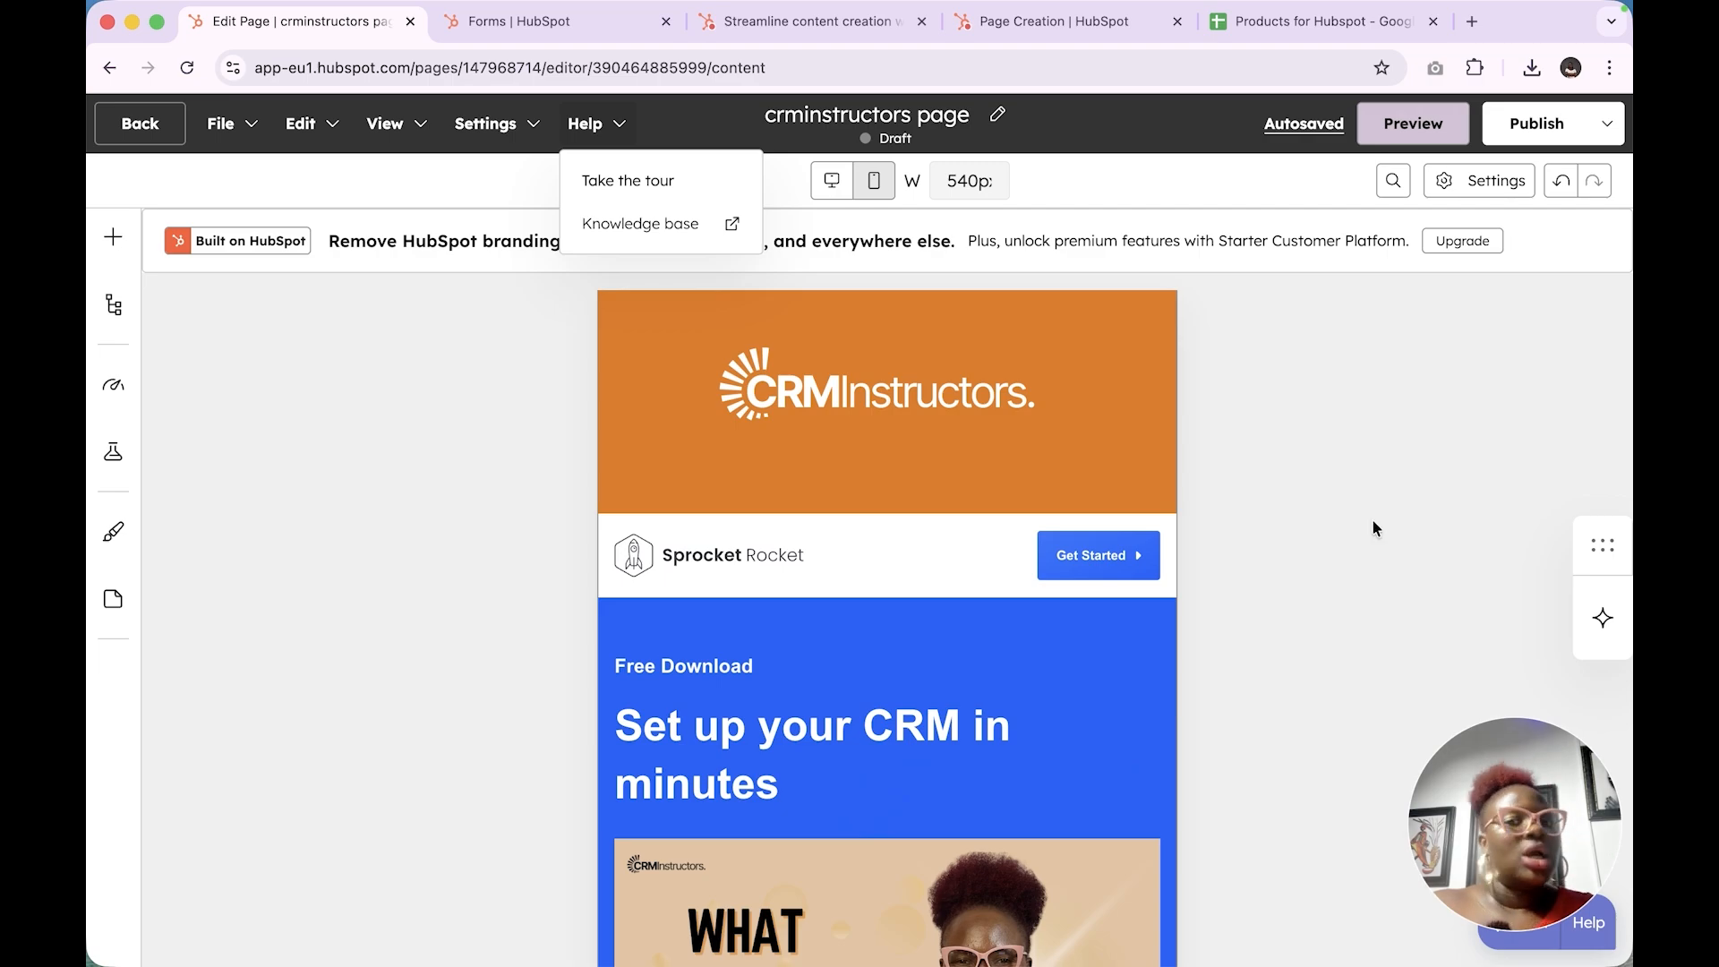
Switch back to the desktop layout and preview the whole landing page down to its footer
click(833, 185)
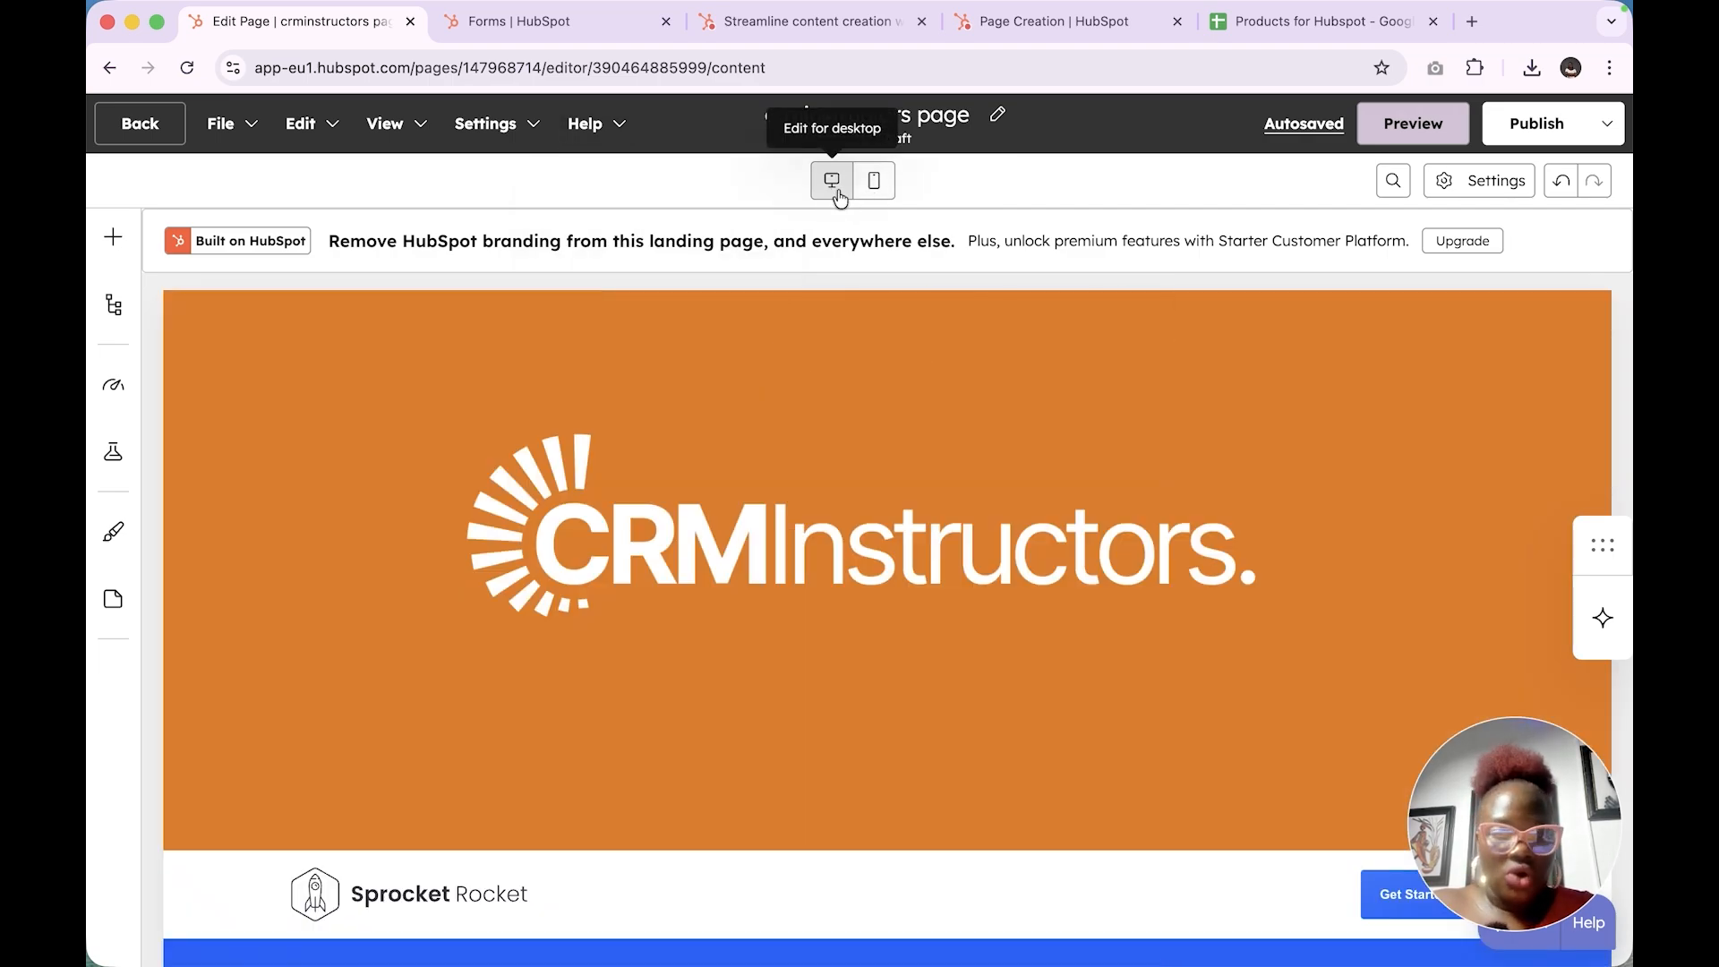
click(1416, 123)
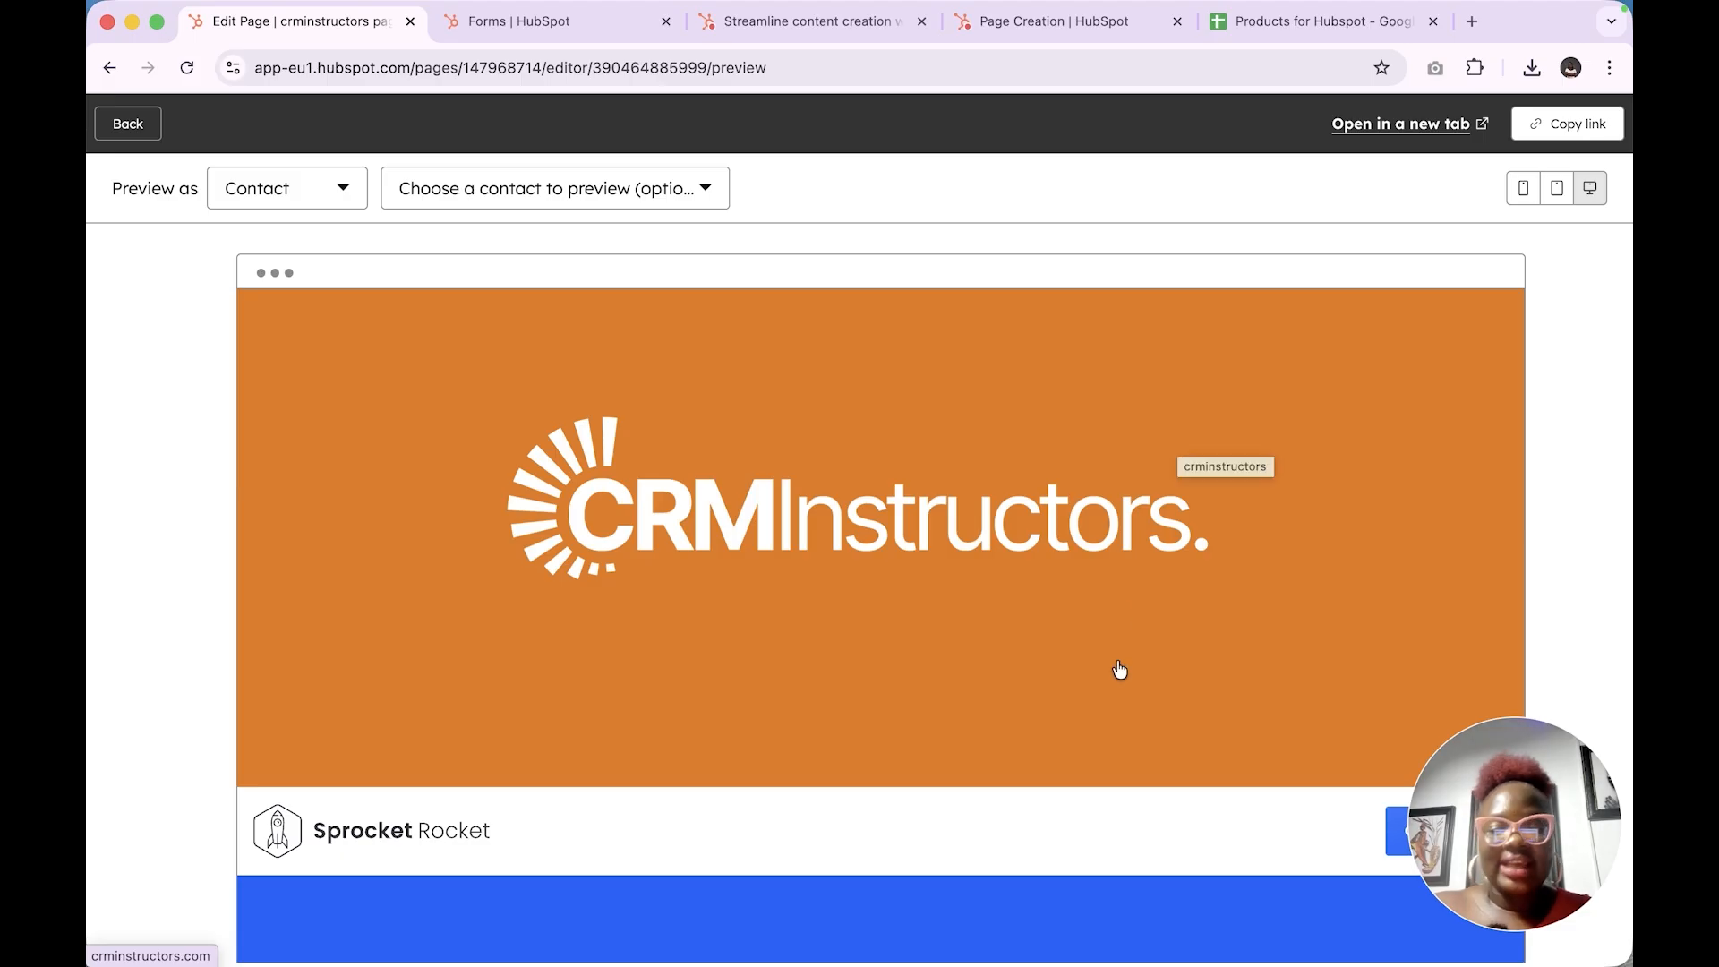
scroll(1120, 671, down, 15)
scroll(1120, 670, down, 10)
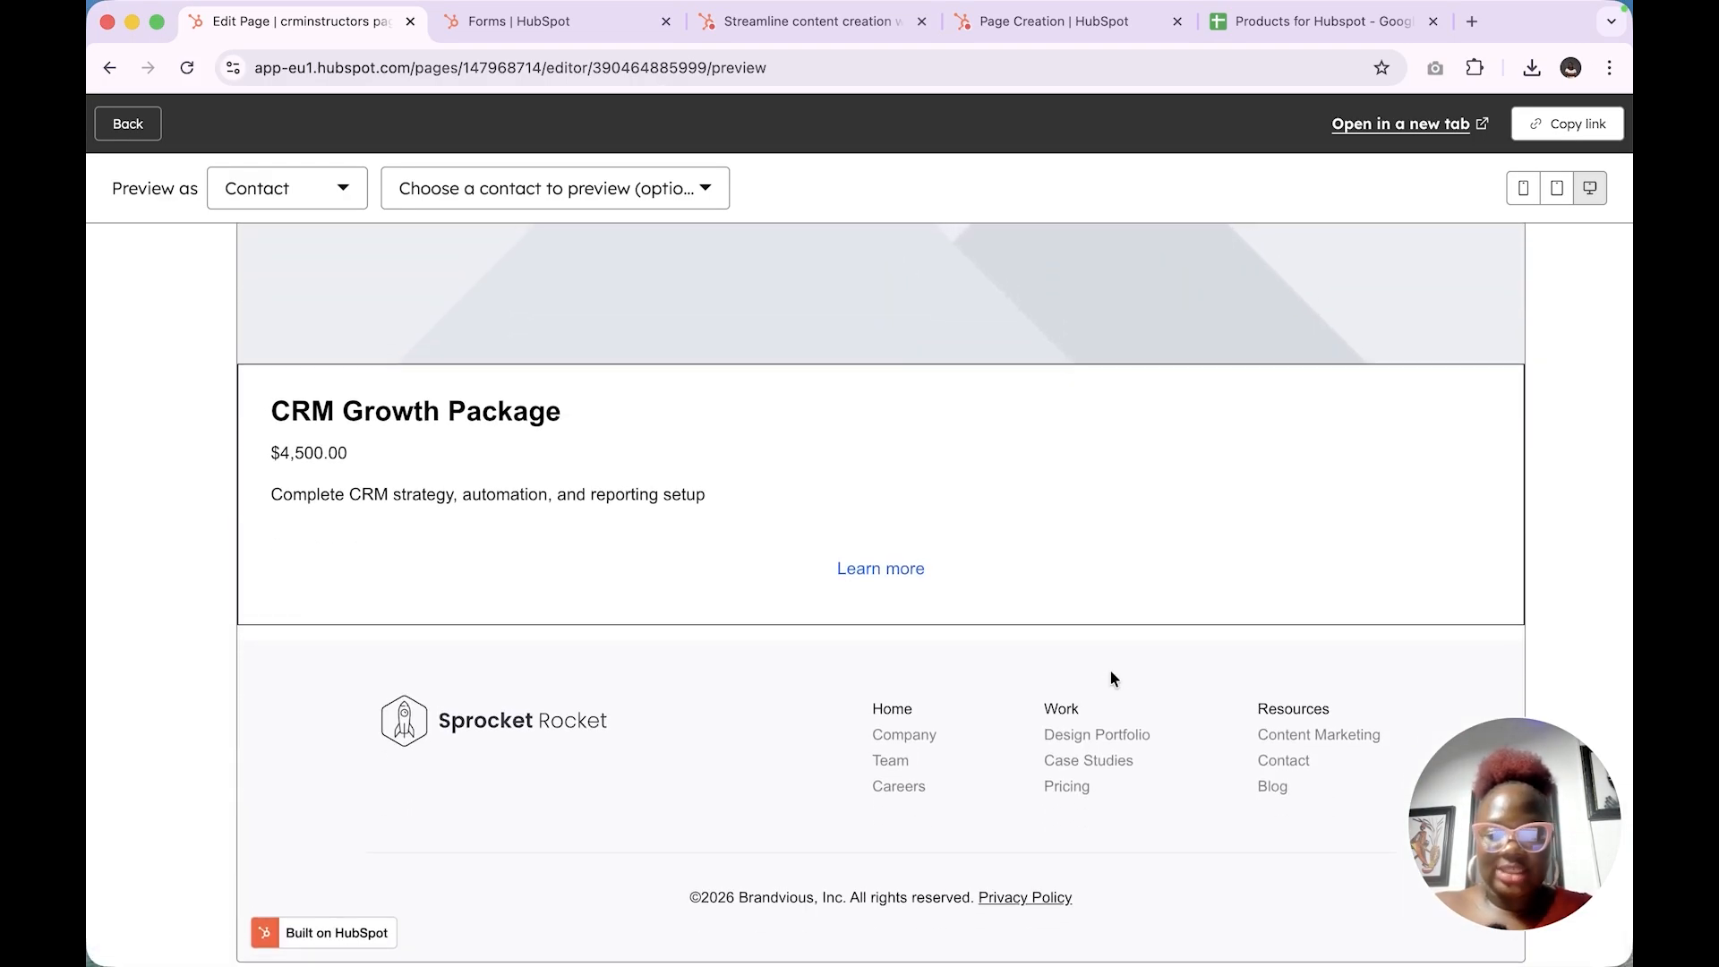
scroll(1119, 670, up, 20)
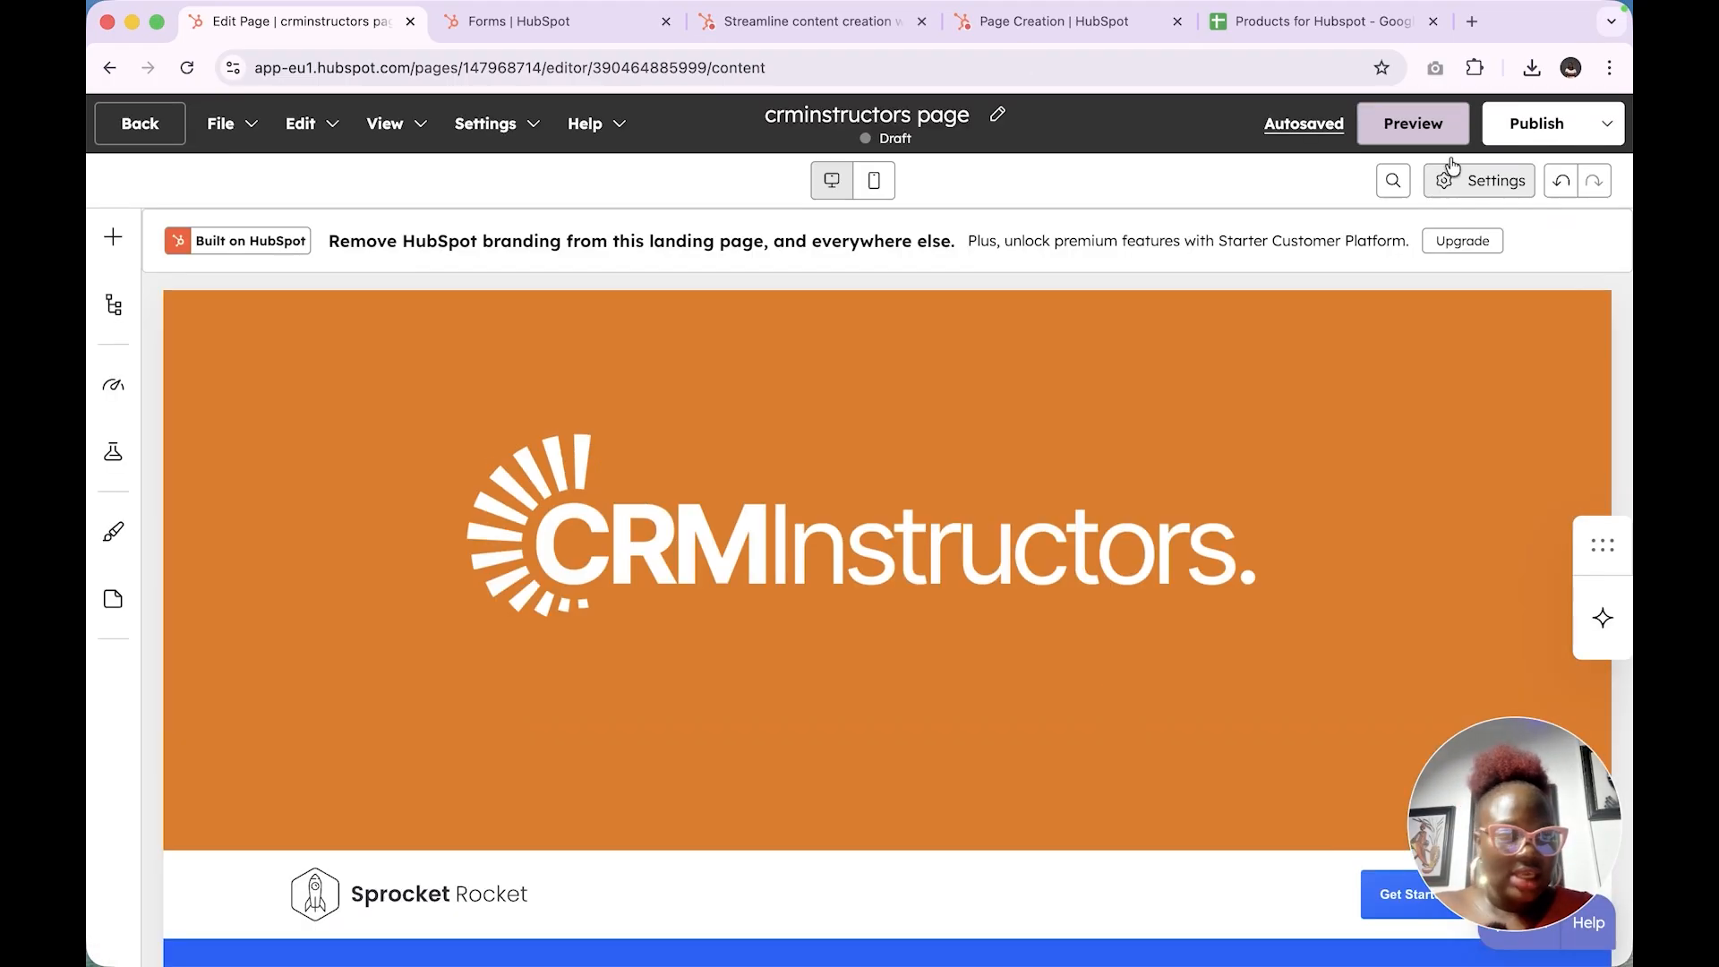
Check the page's General settings, close them and publish the page
click(1495, 184)
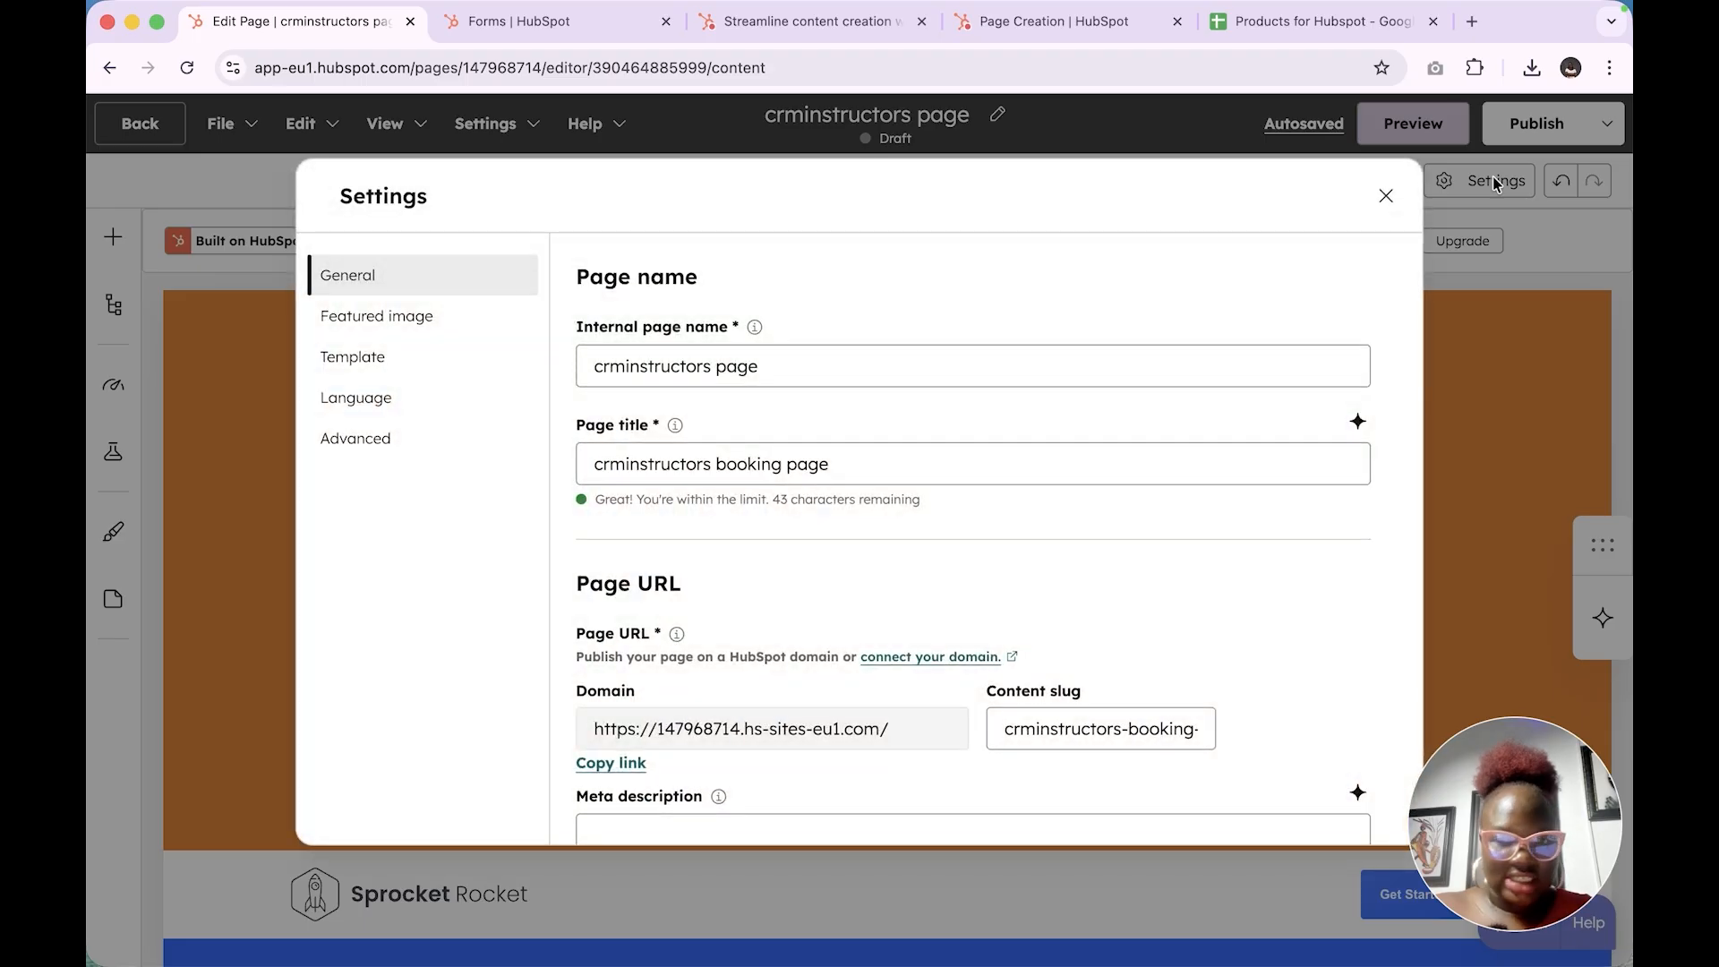
click(1386, 194)
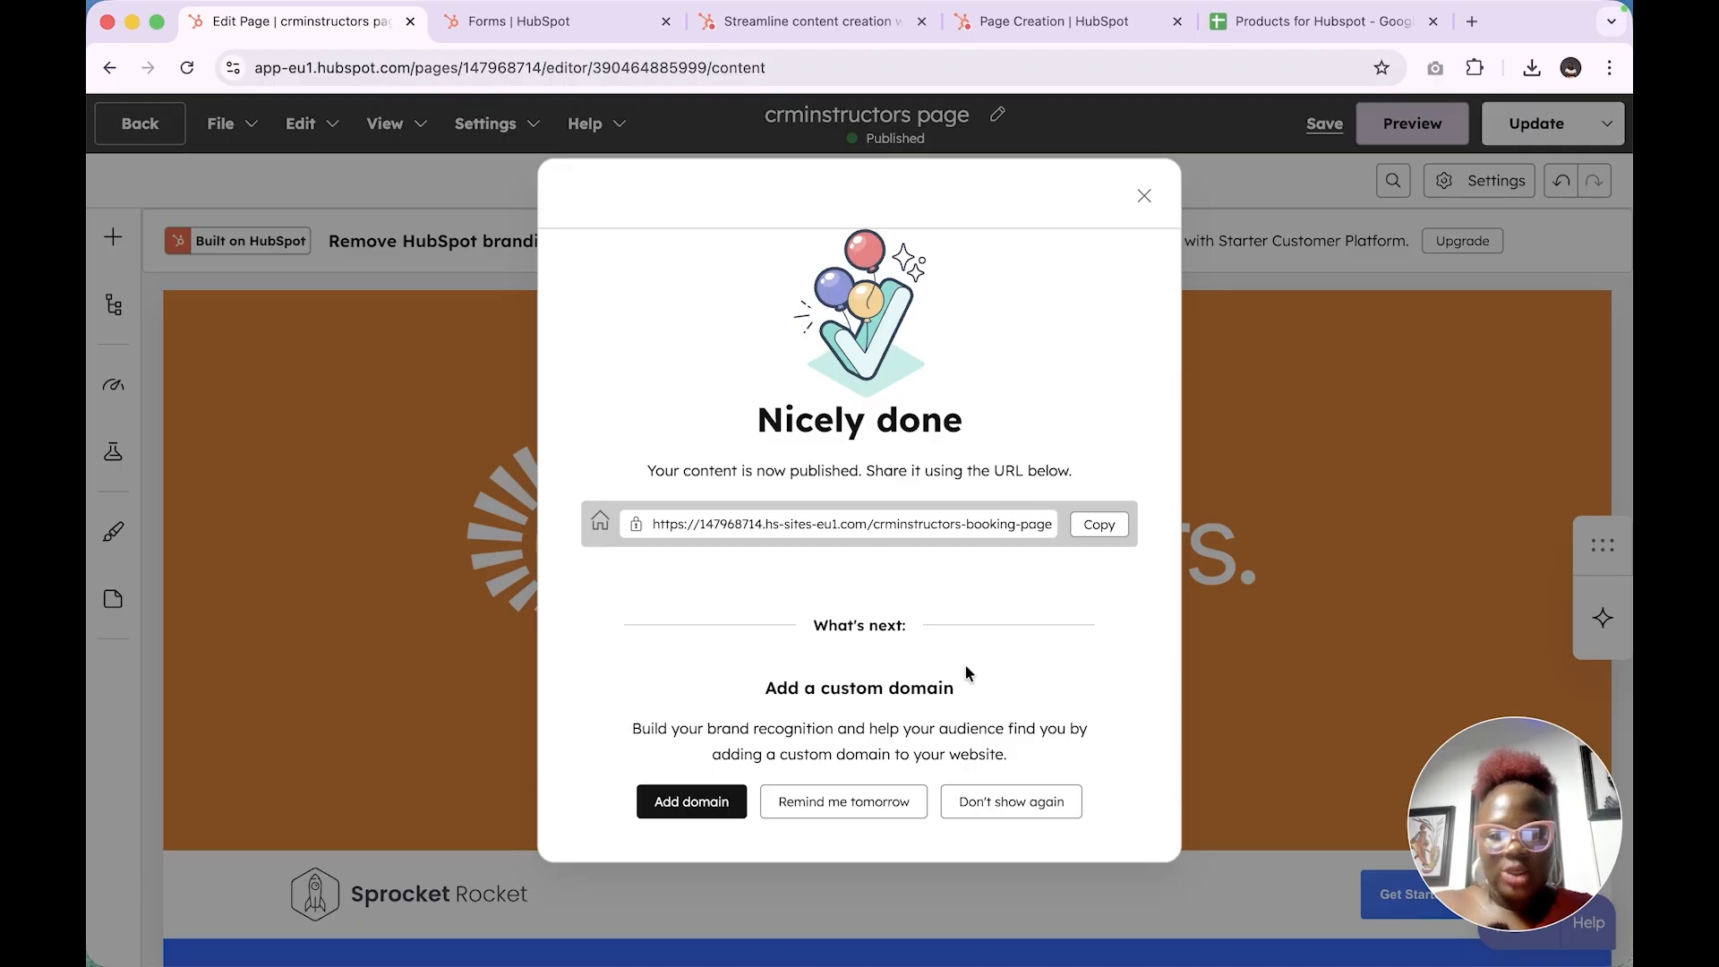
Copy the published page's URL and open it in a new browser tab
click(1100, 526)
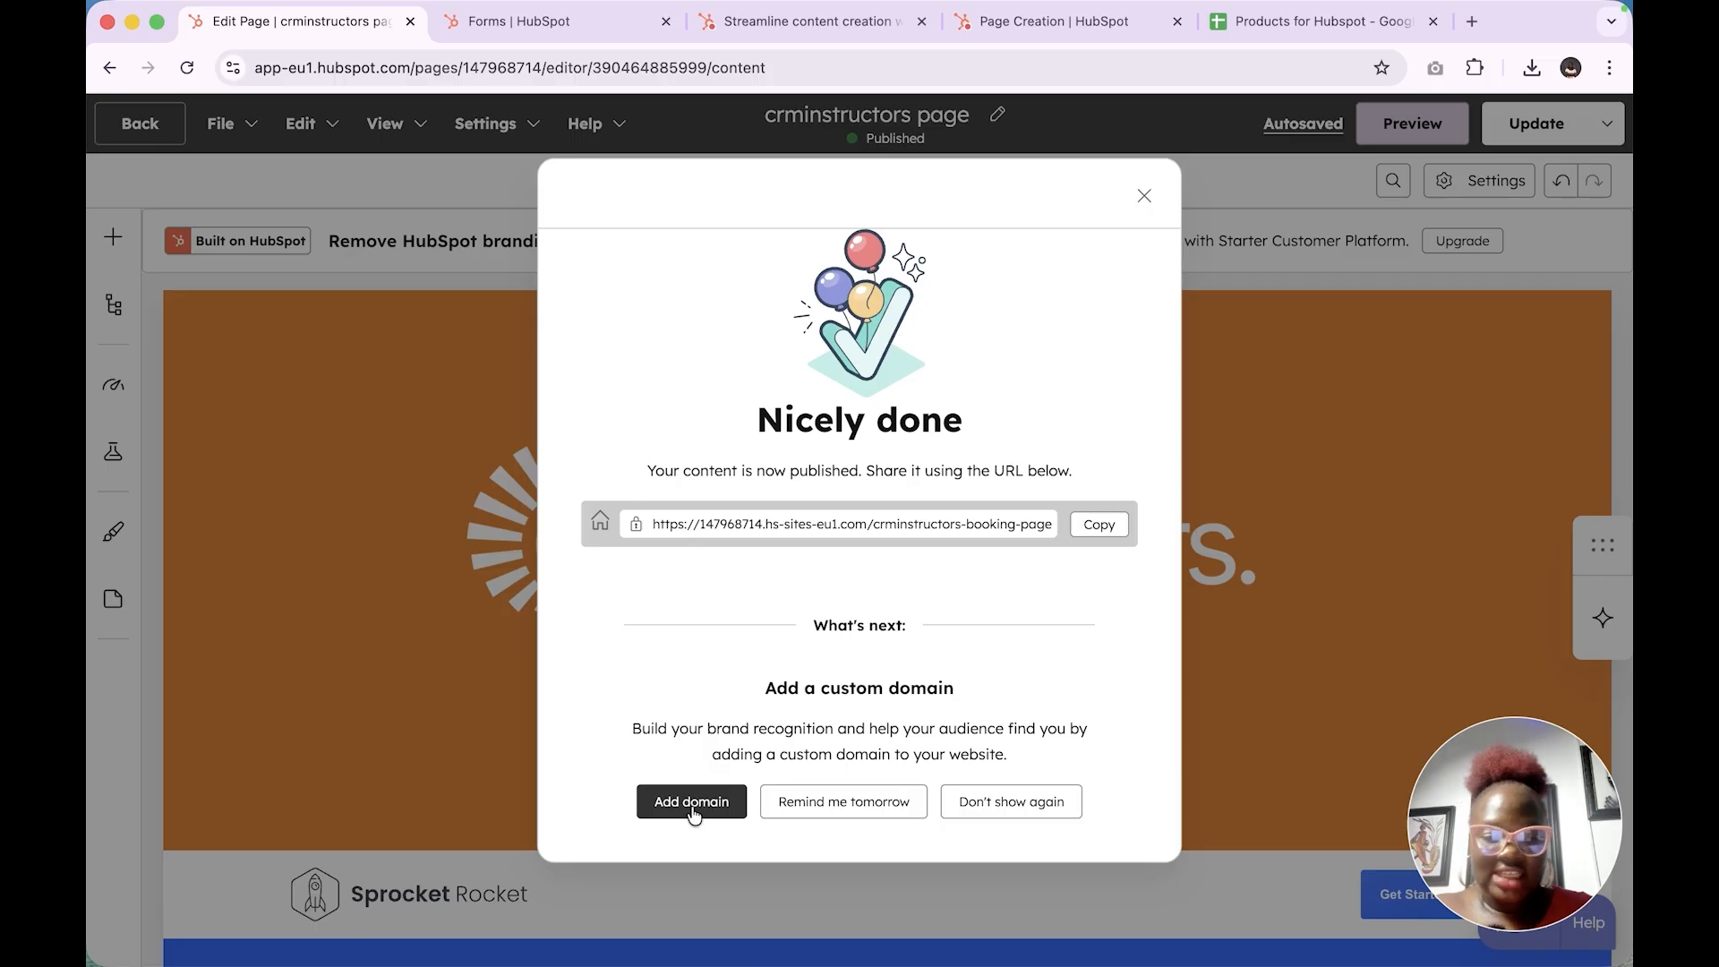
click(1101, 528)
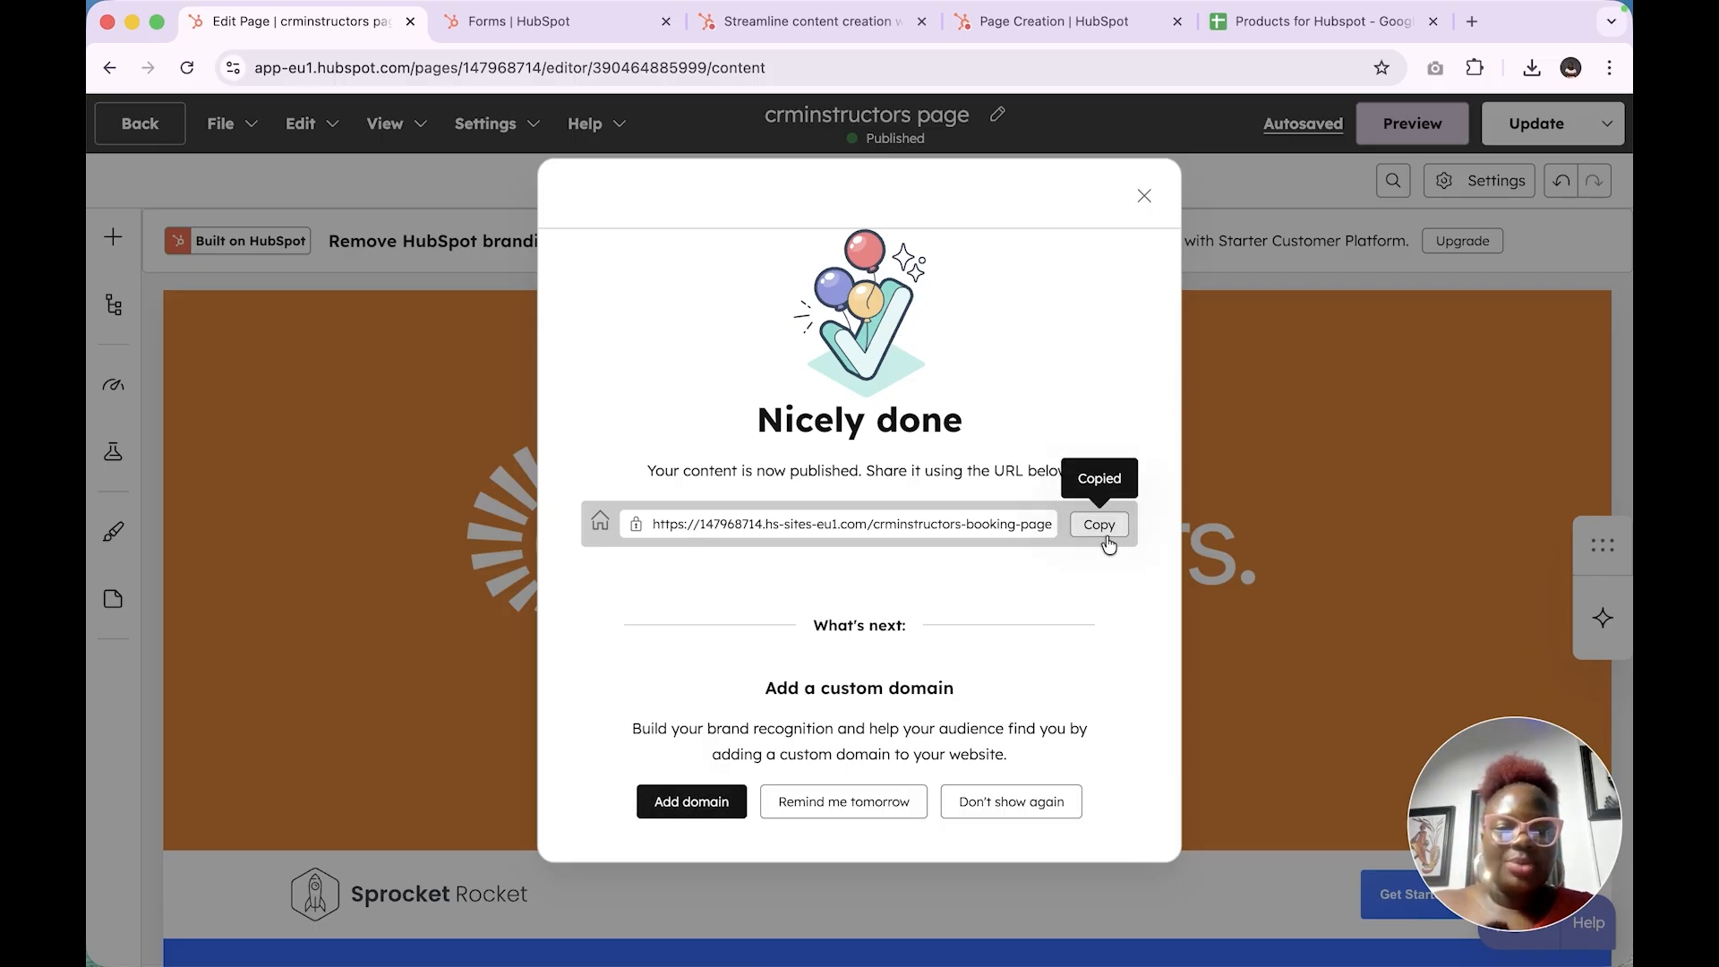
click(1471, 21)
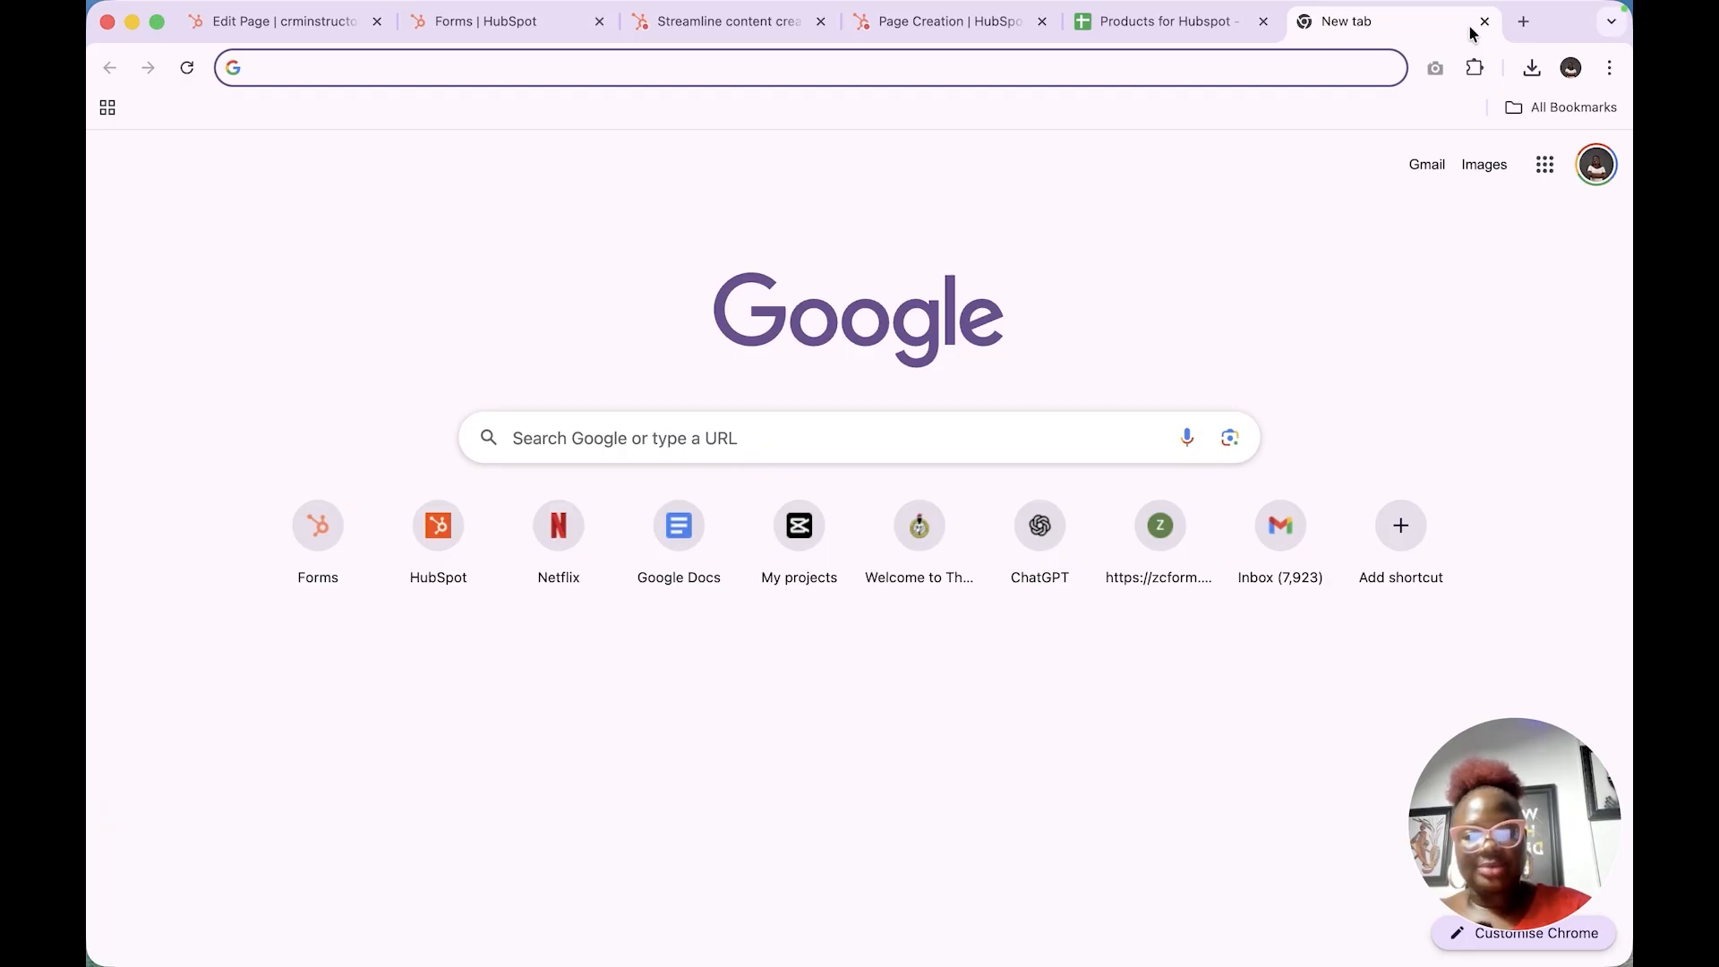
key(super+v)
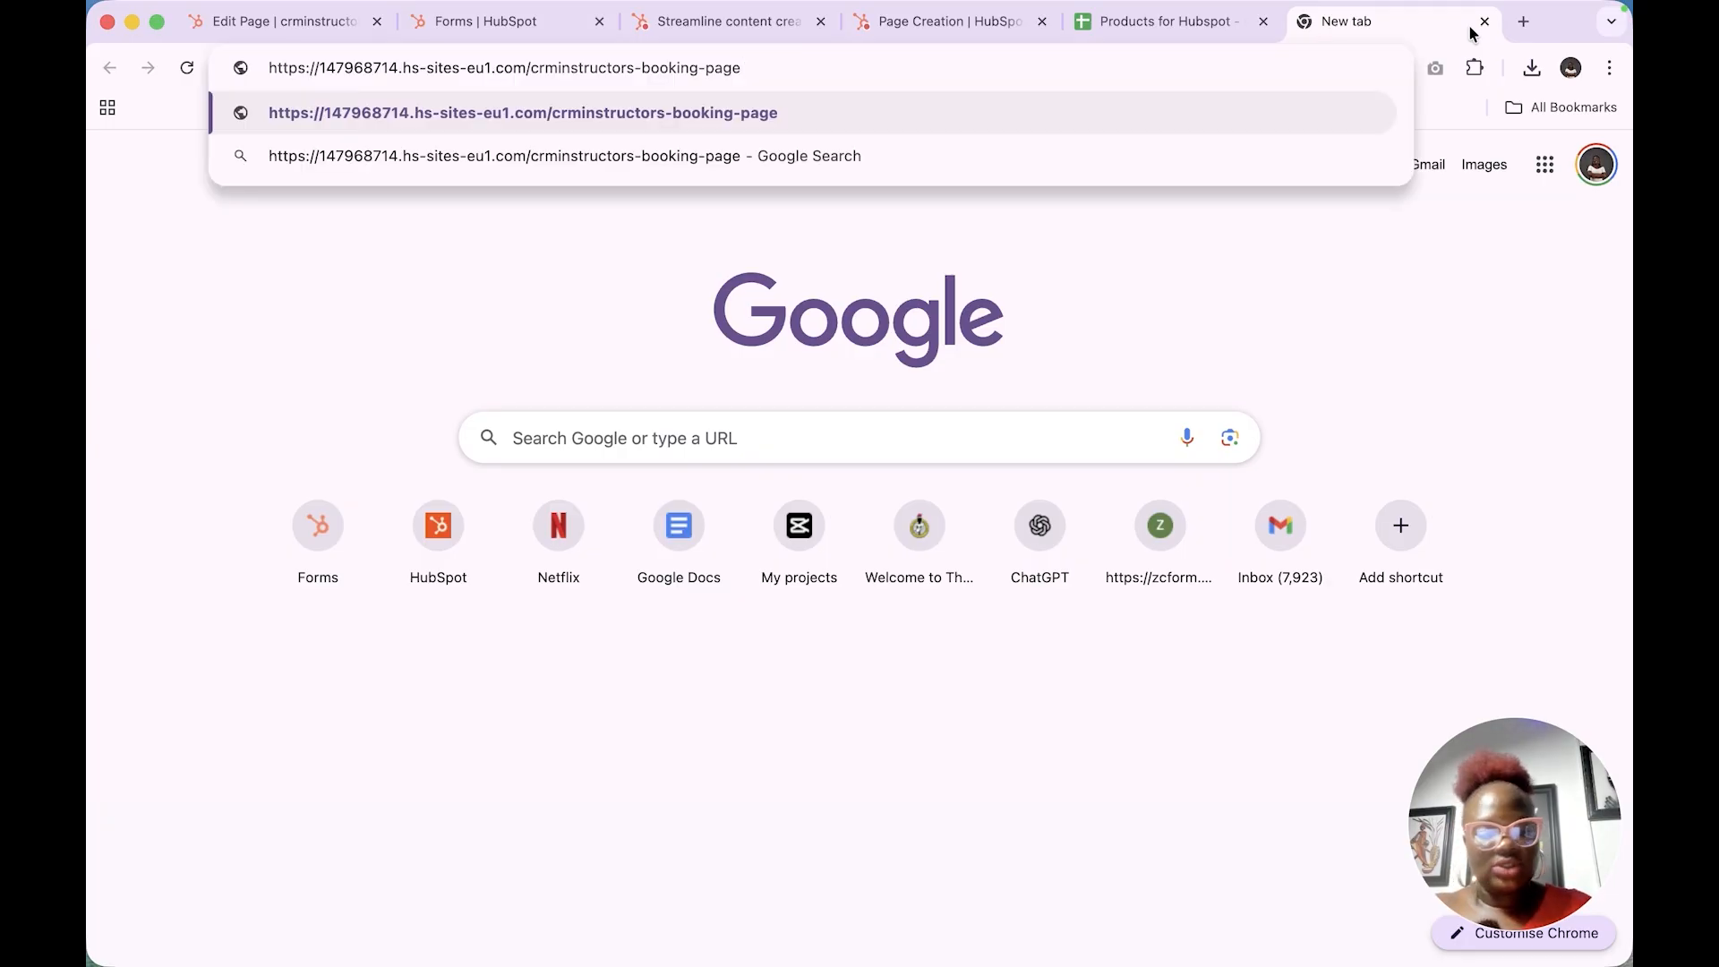
key(Return)
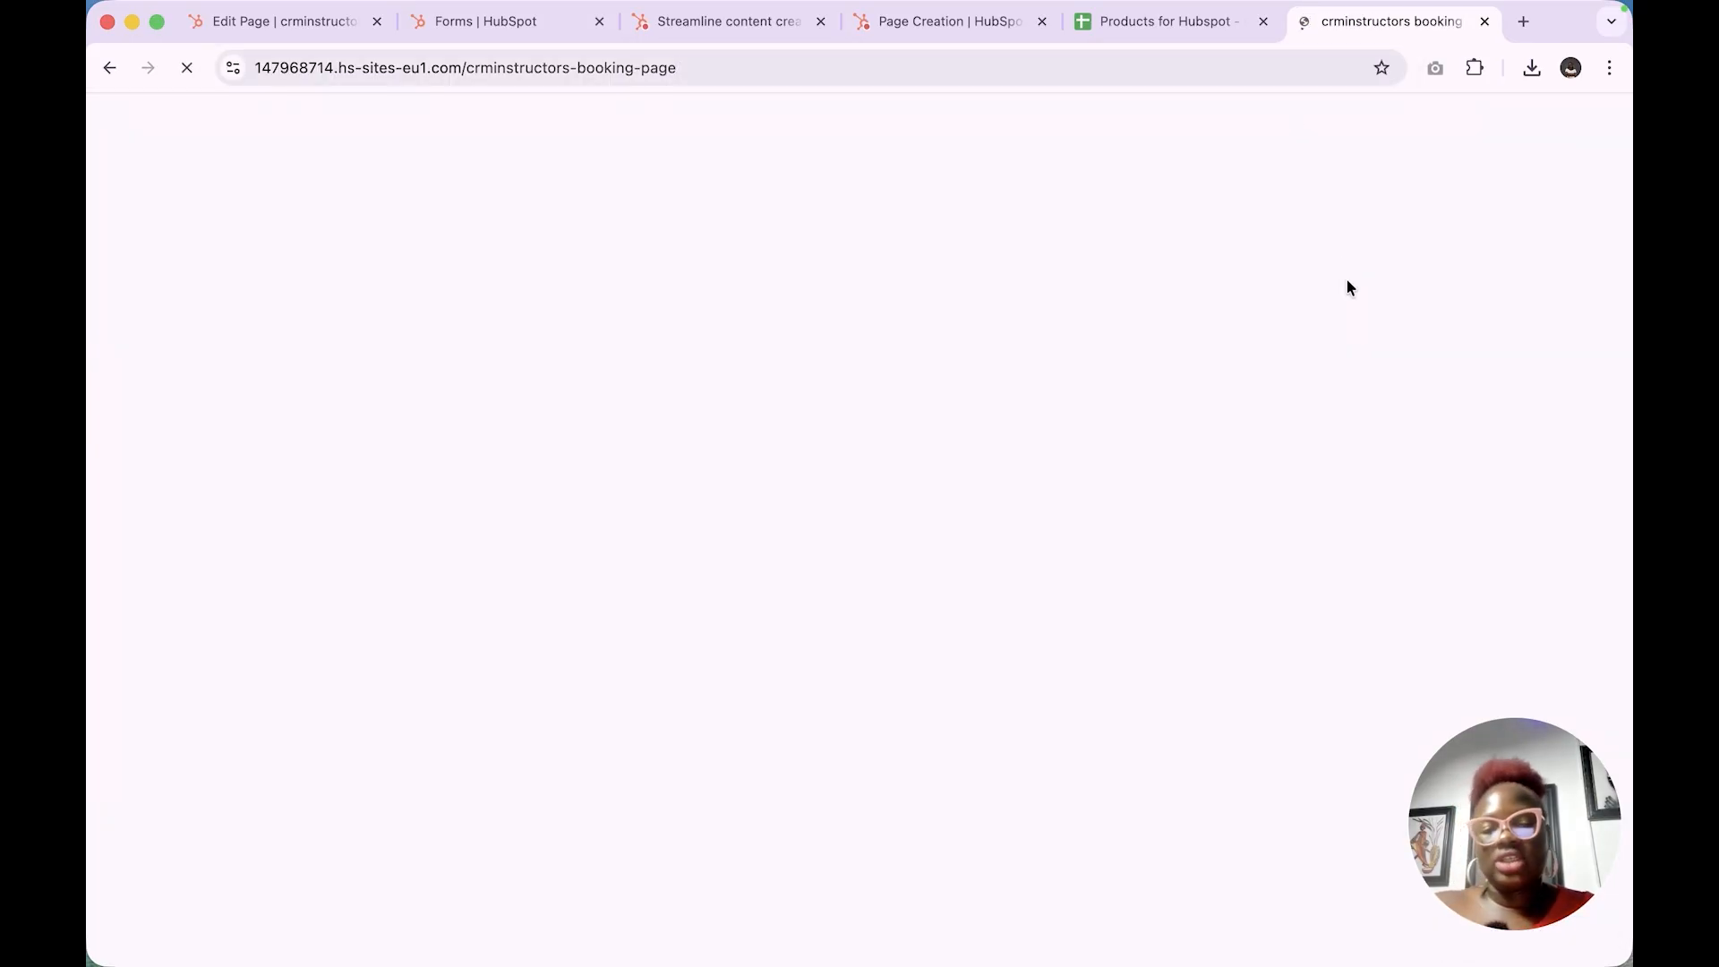
Review the live page down to its footer and back, checking the header banner, video and contact form sections
scroll(863, 695, down, 15)
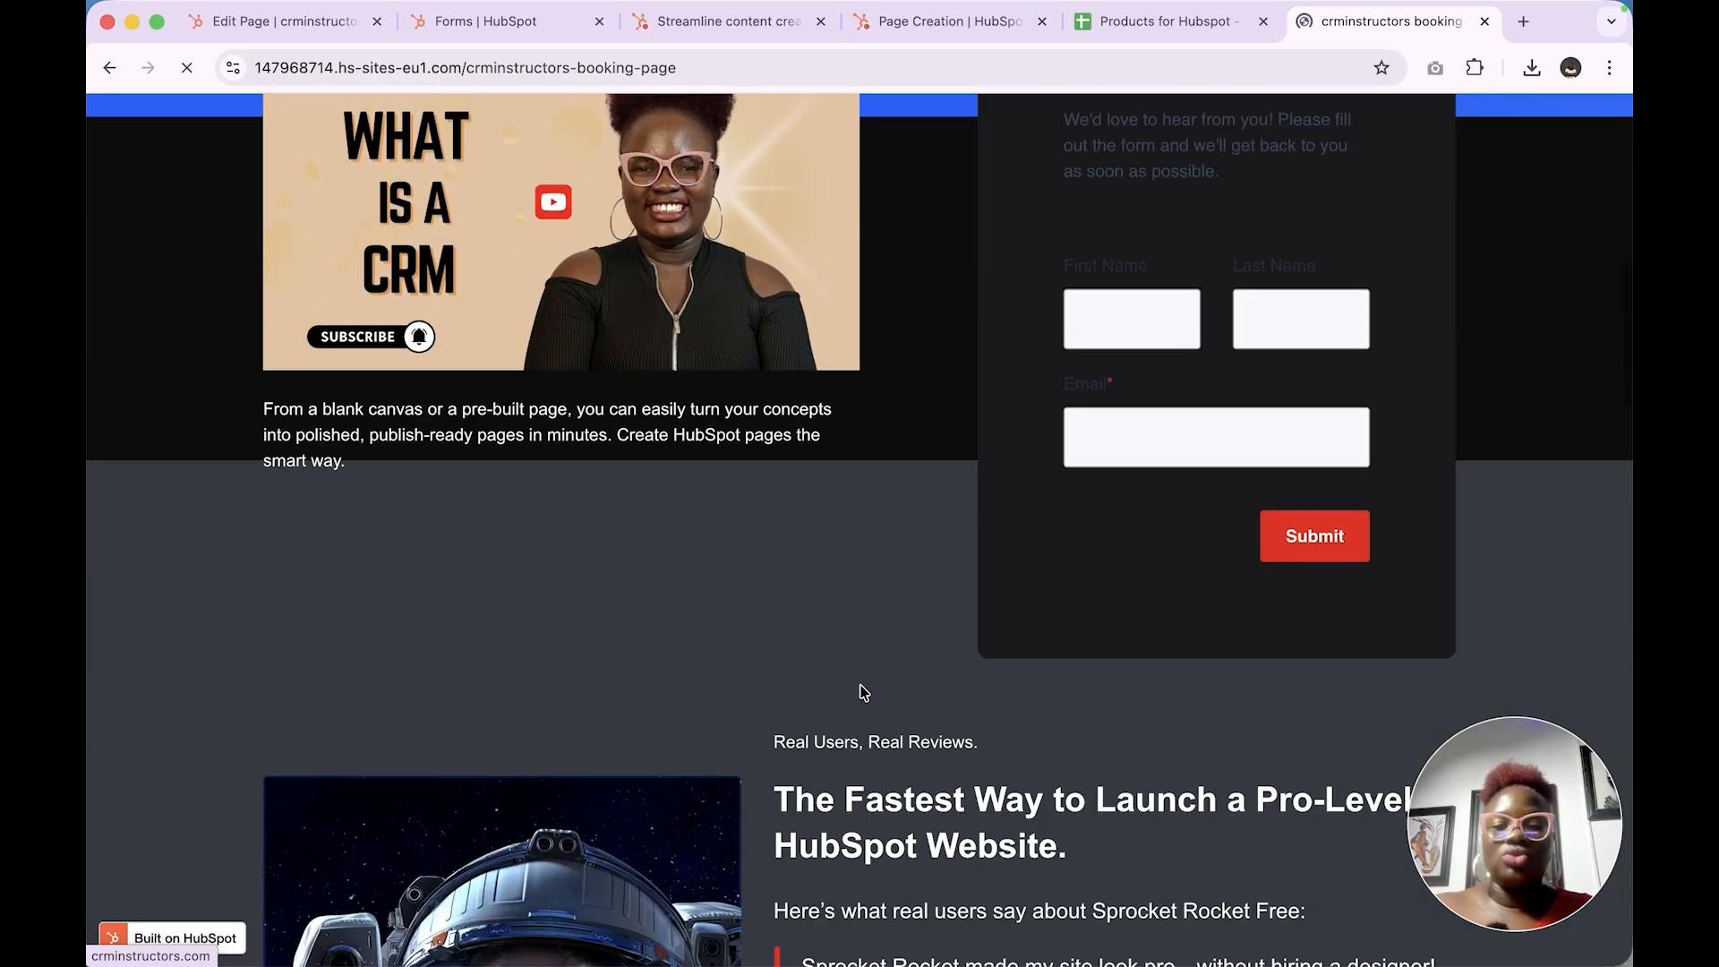
scroll(859, 686, down, 20)
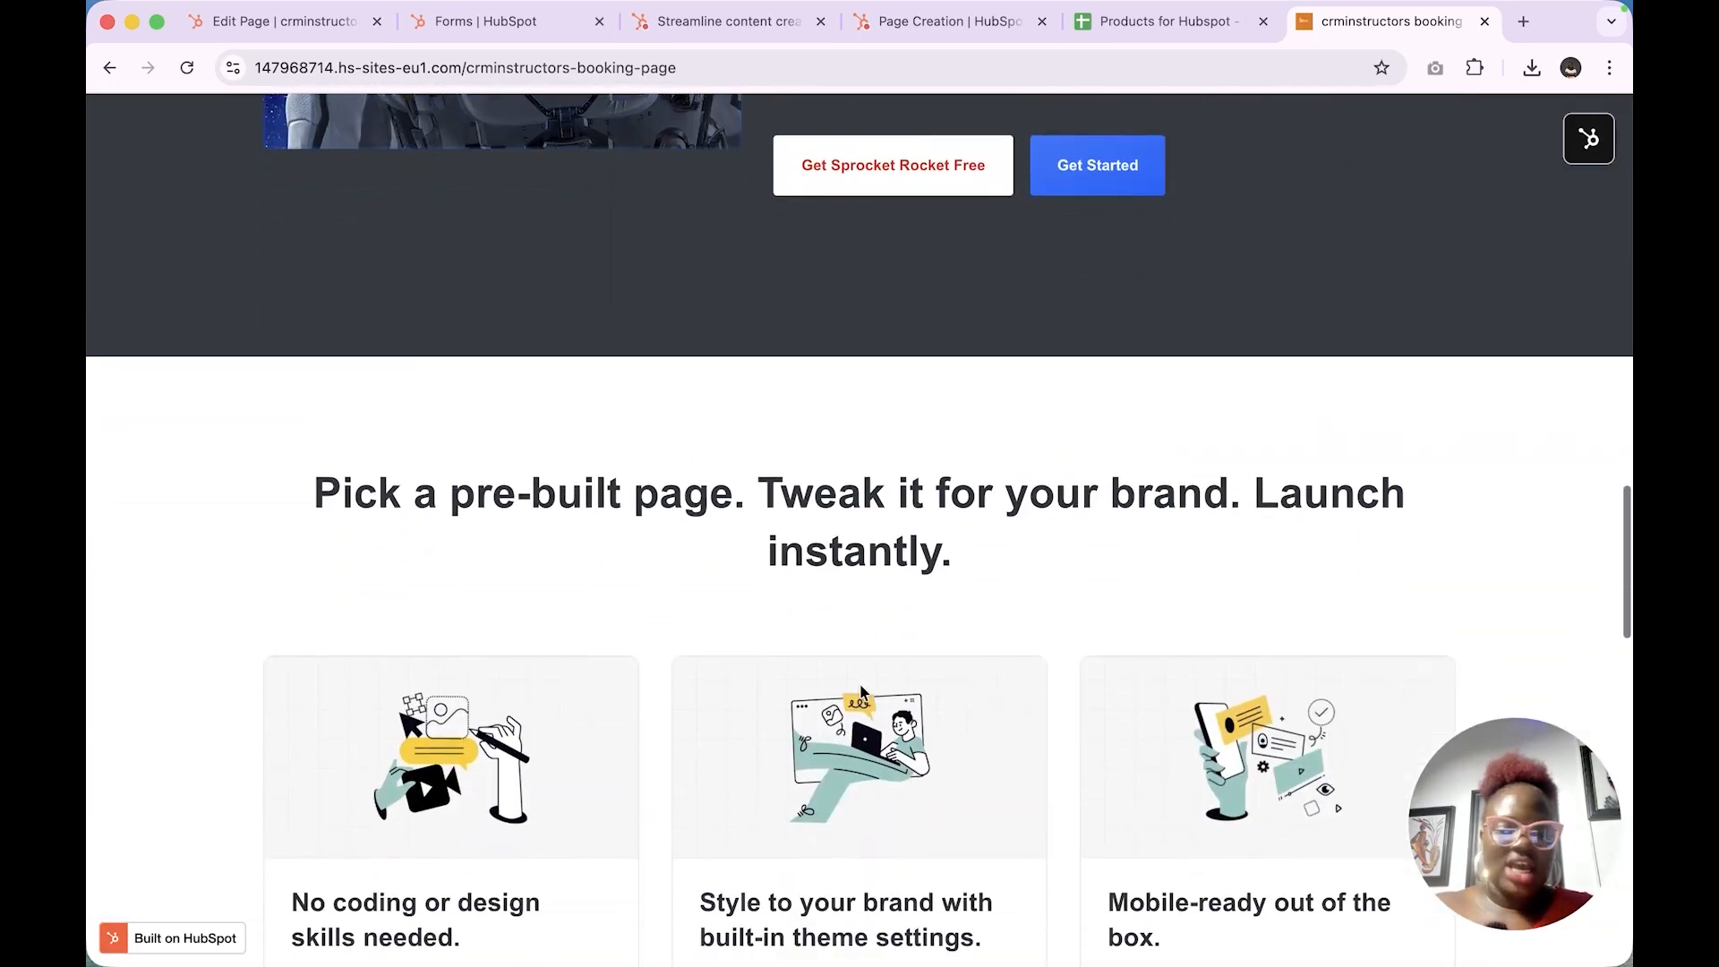
scroll(860, 686, down, 10)
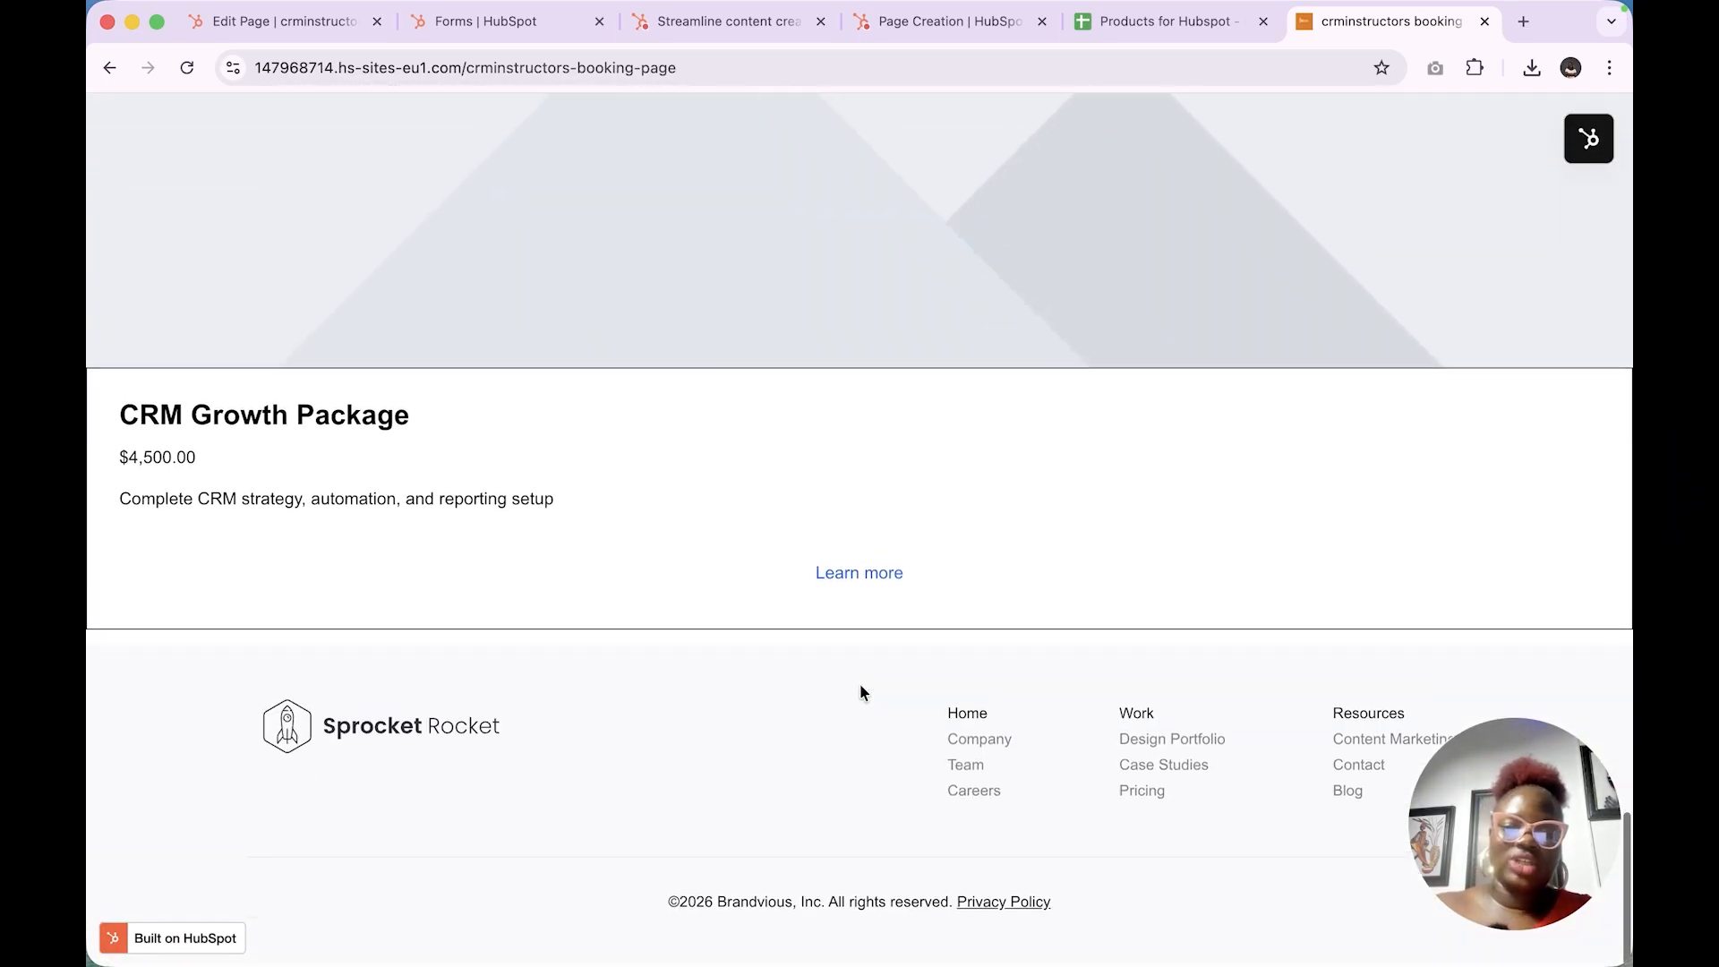
scroll(861, 692, up, 15)
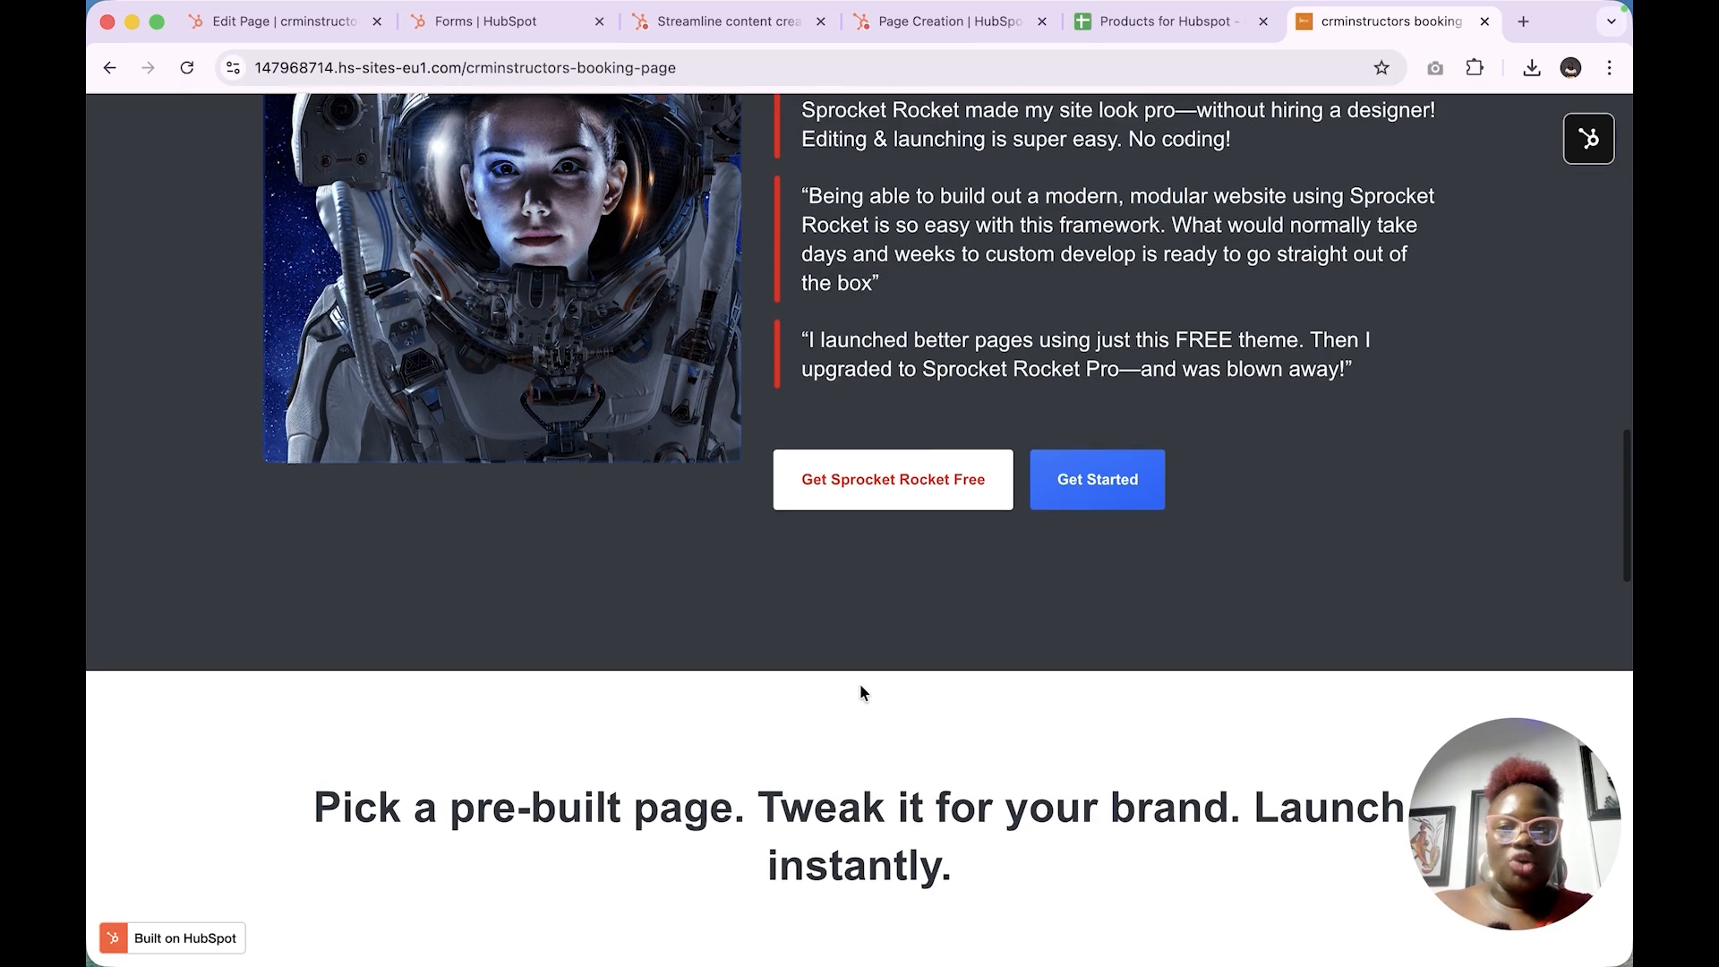
scroll(861, 692, up, 15)
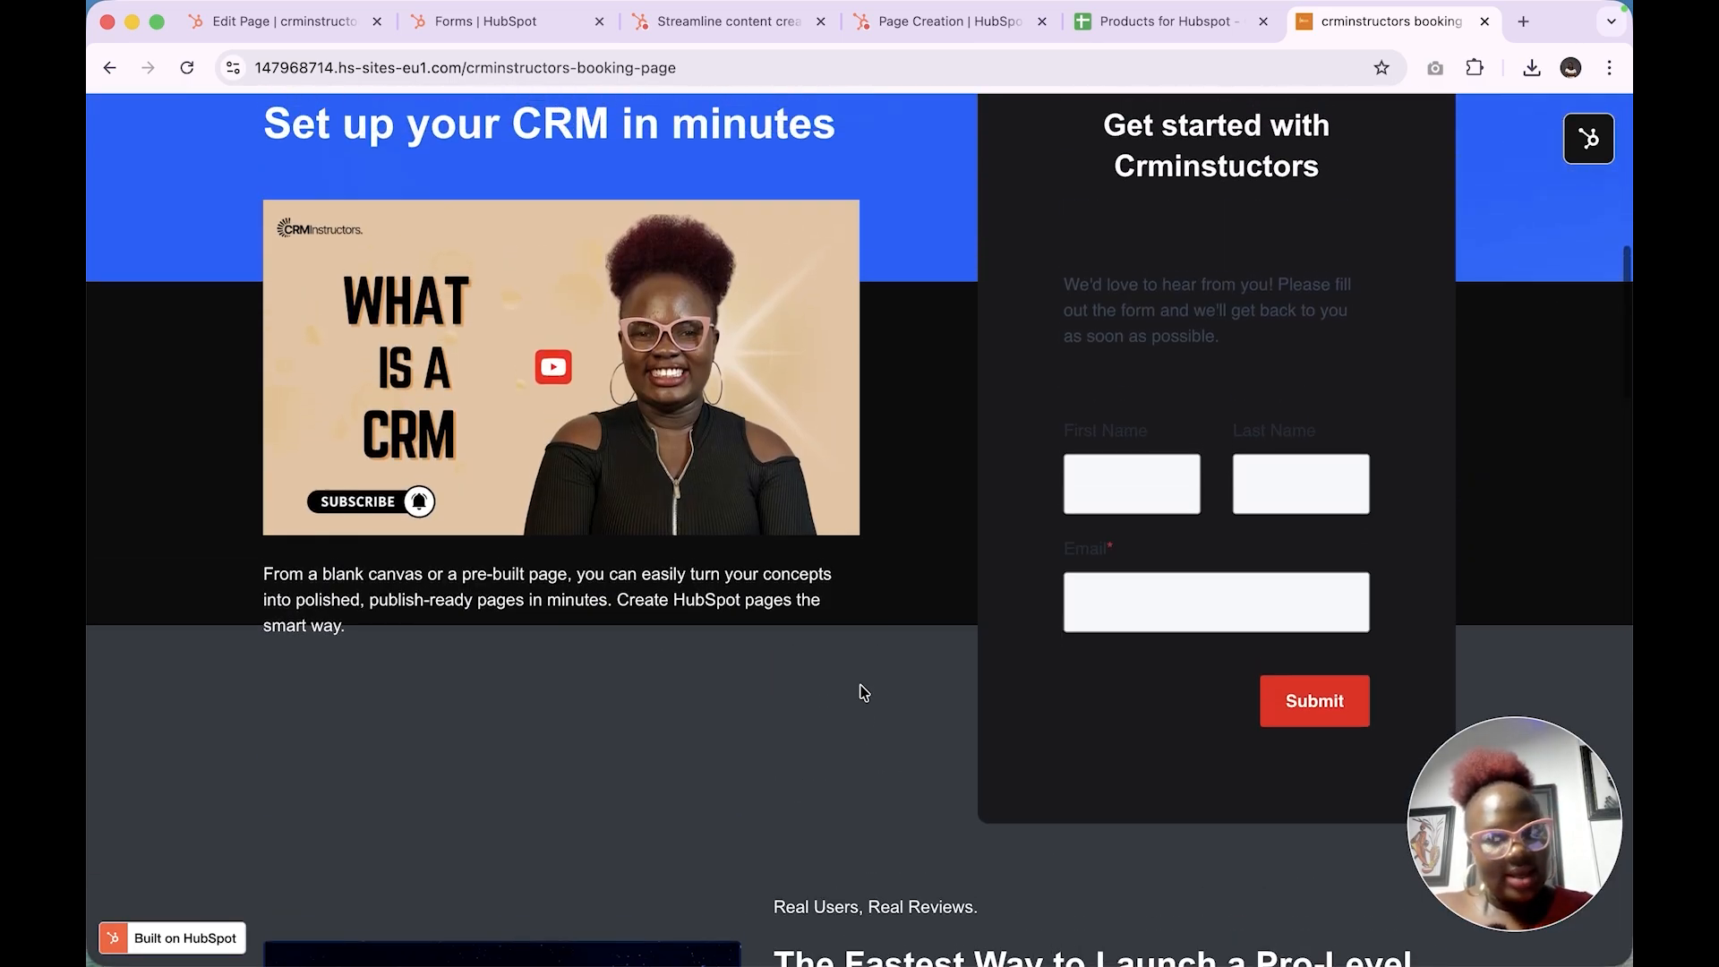
scroll(861, 692, up, 2)
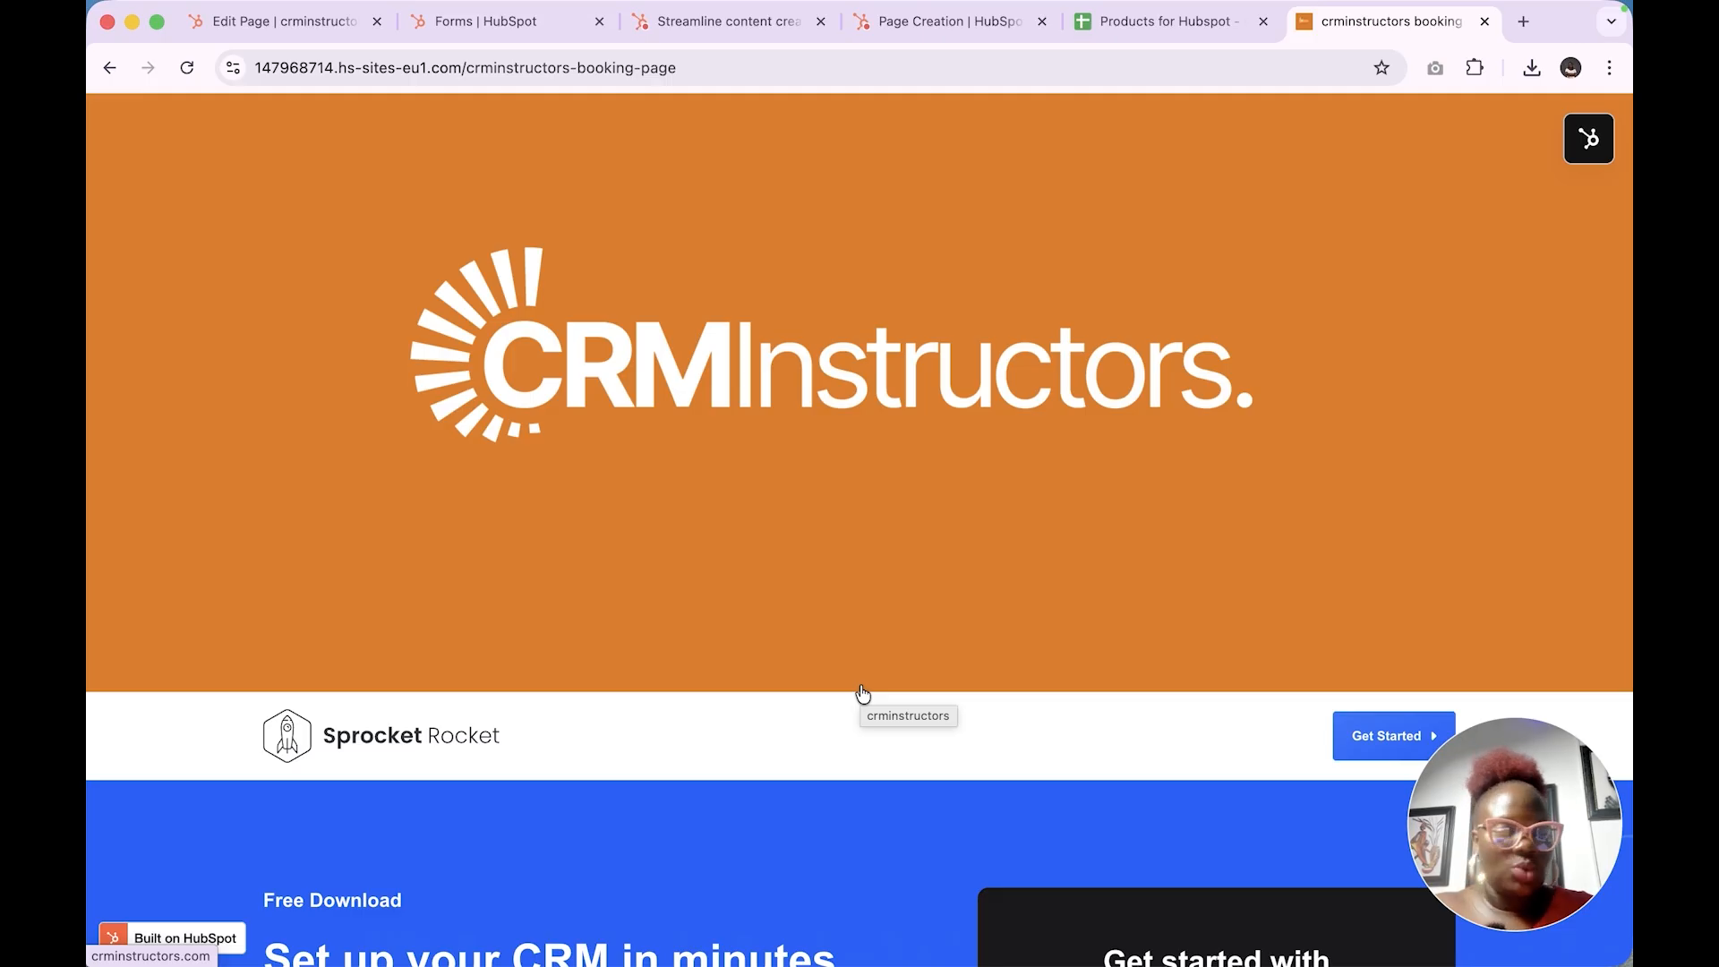
scroll(861, 692, down, 7)
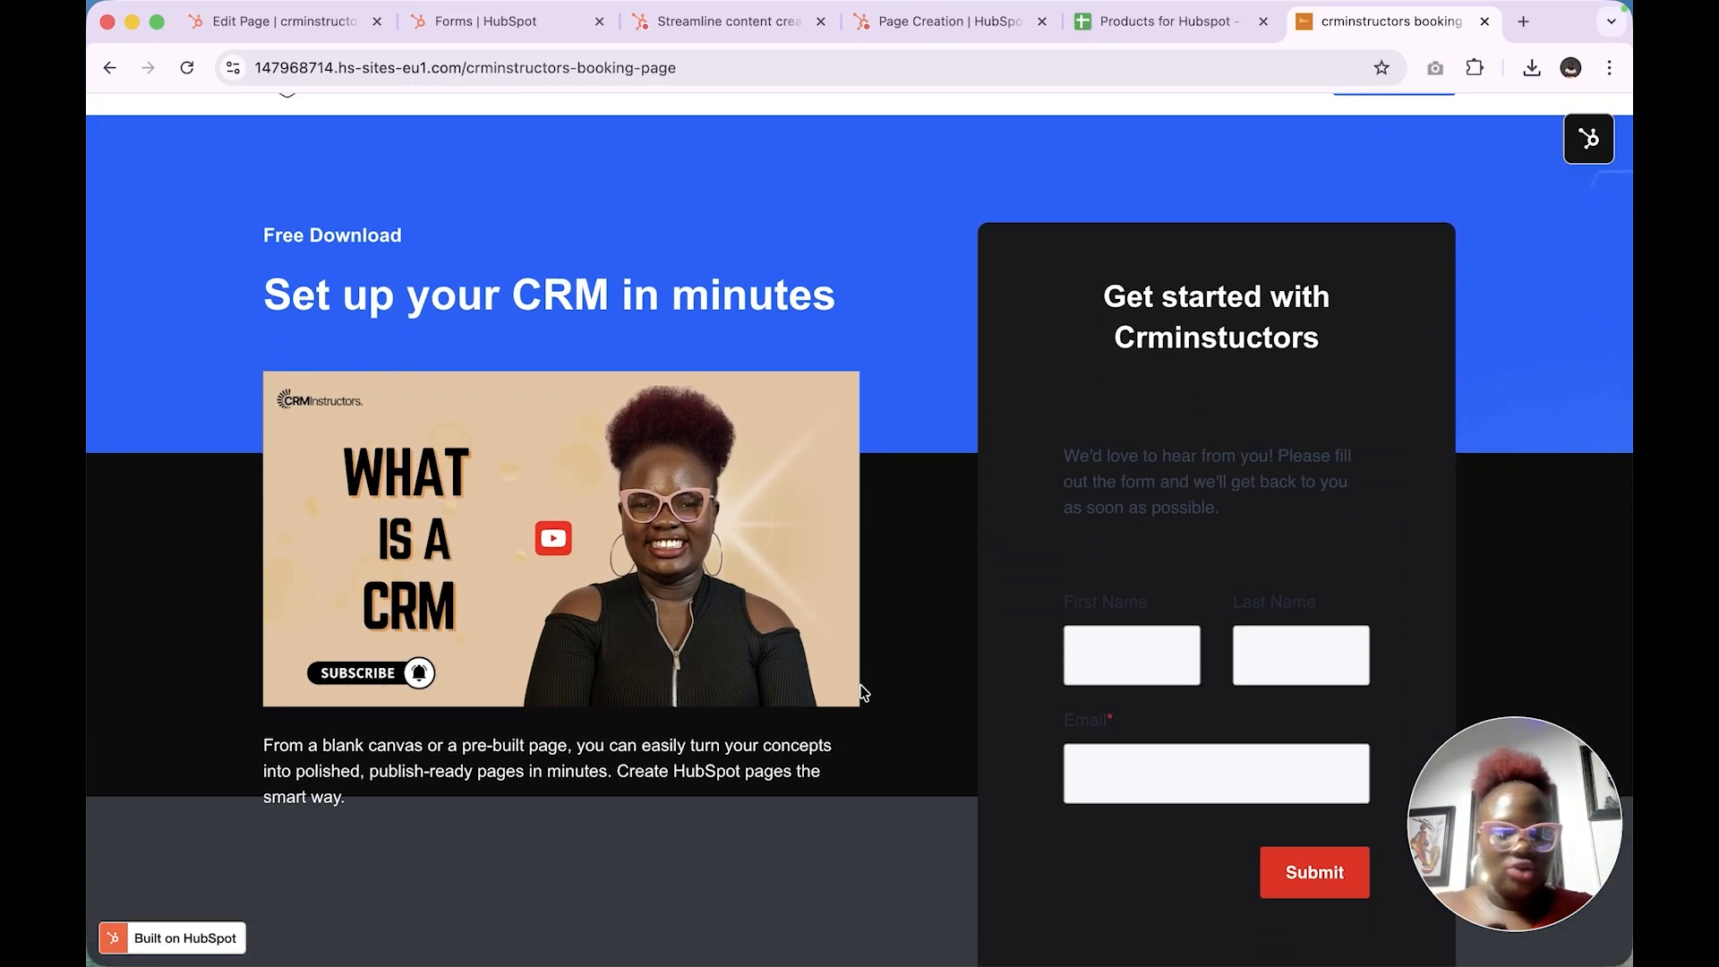
scroll(862, 692, down, 2)
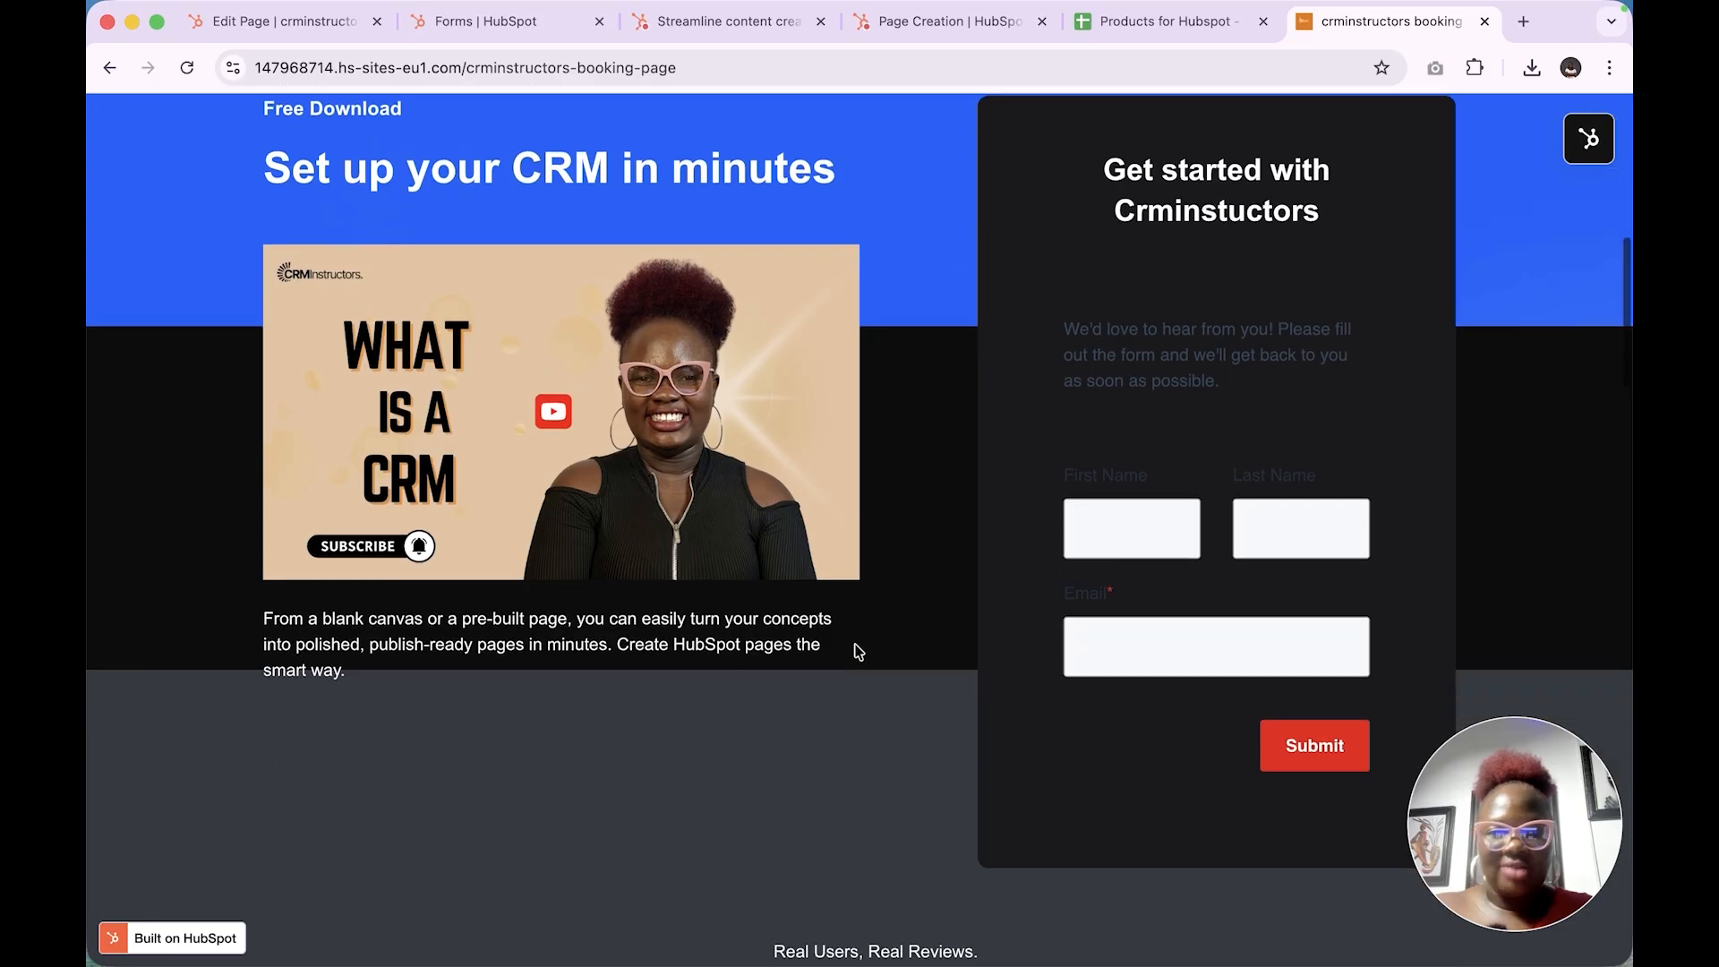
scroll(794, 797, up, 1)
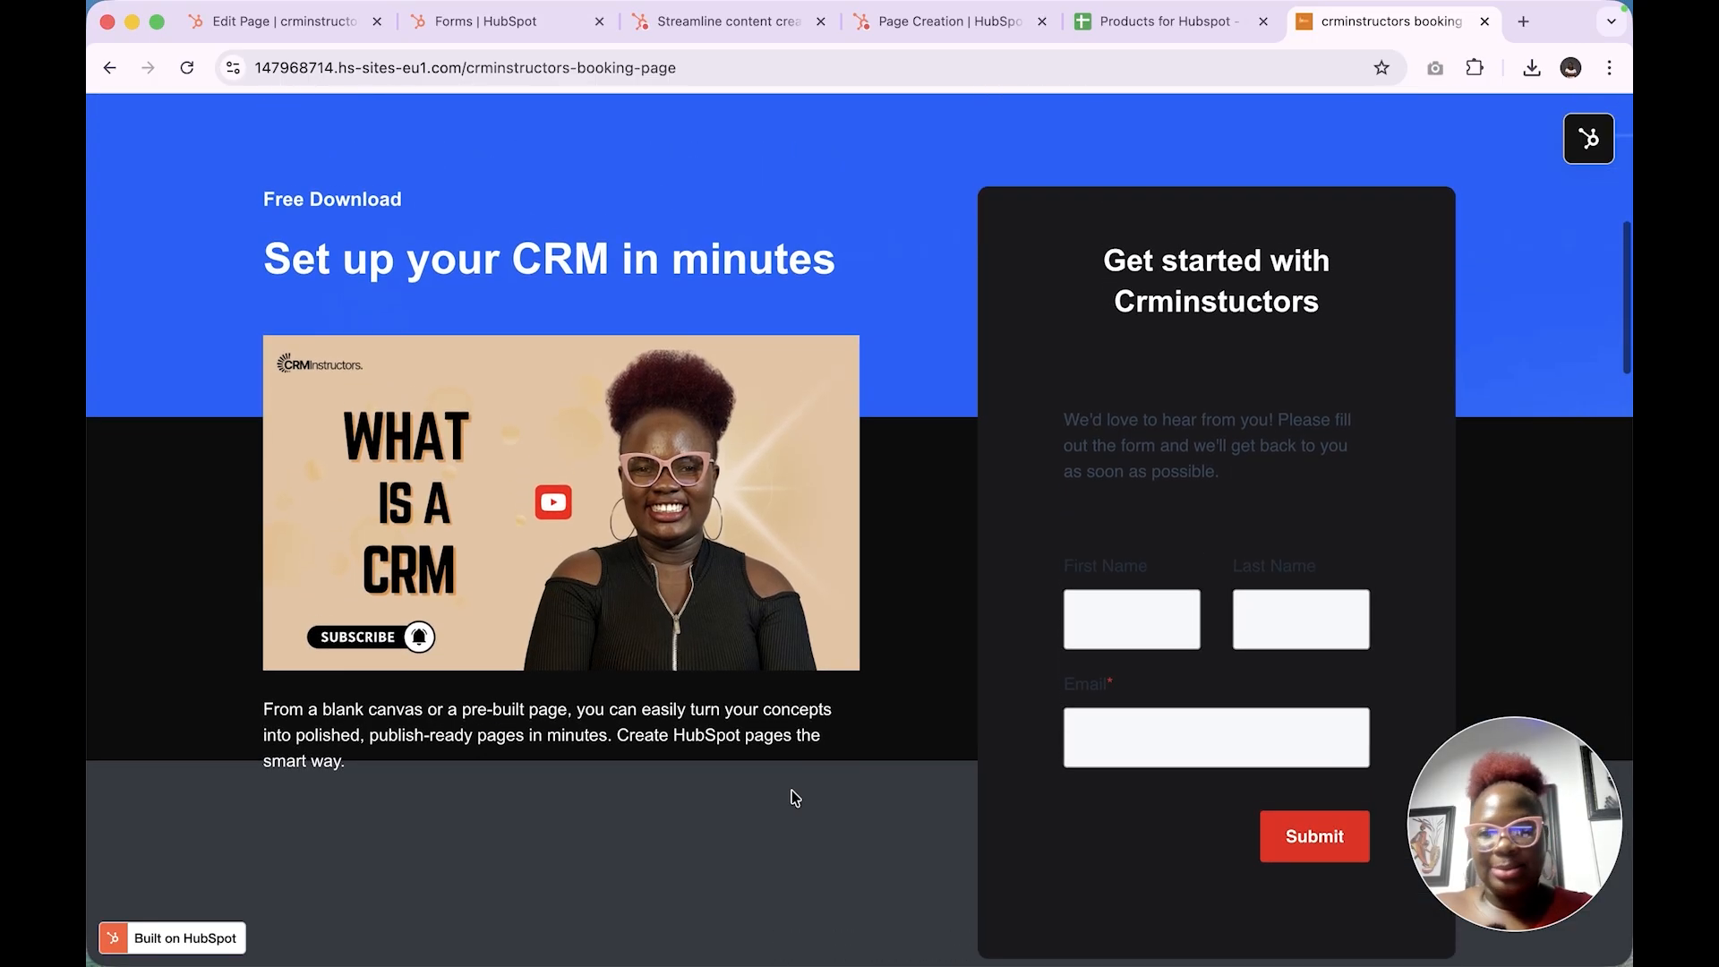
scroll(805, 617, down, 3)
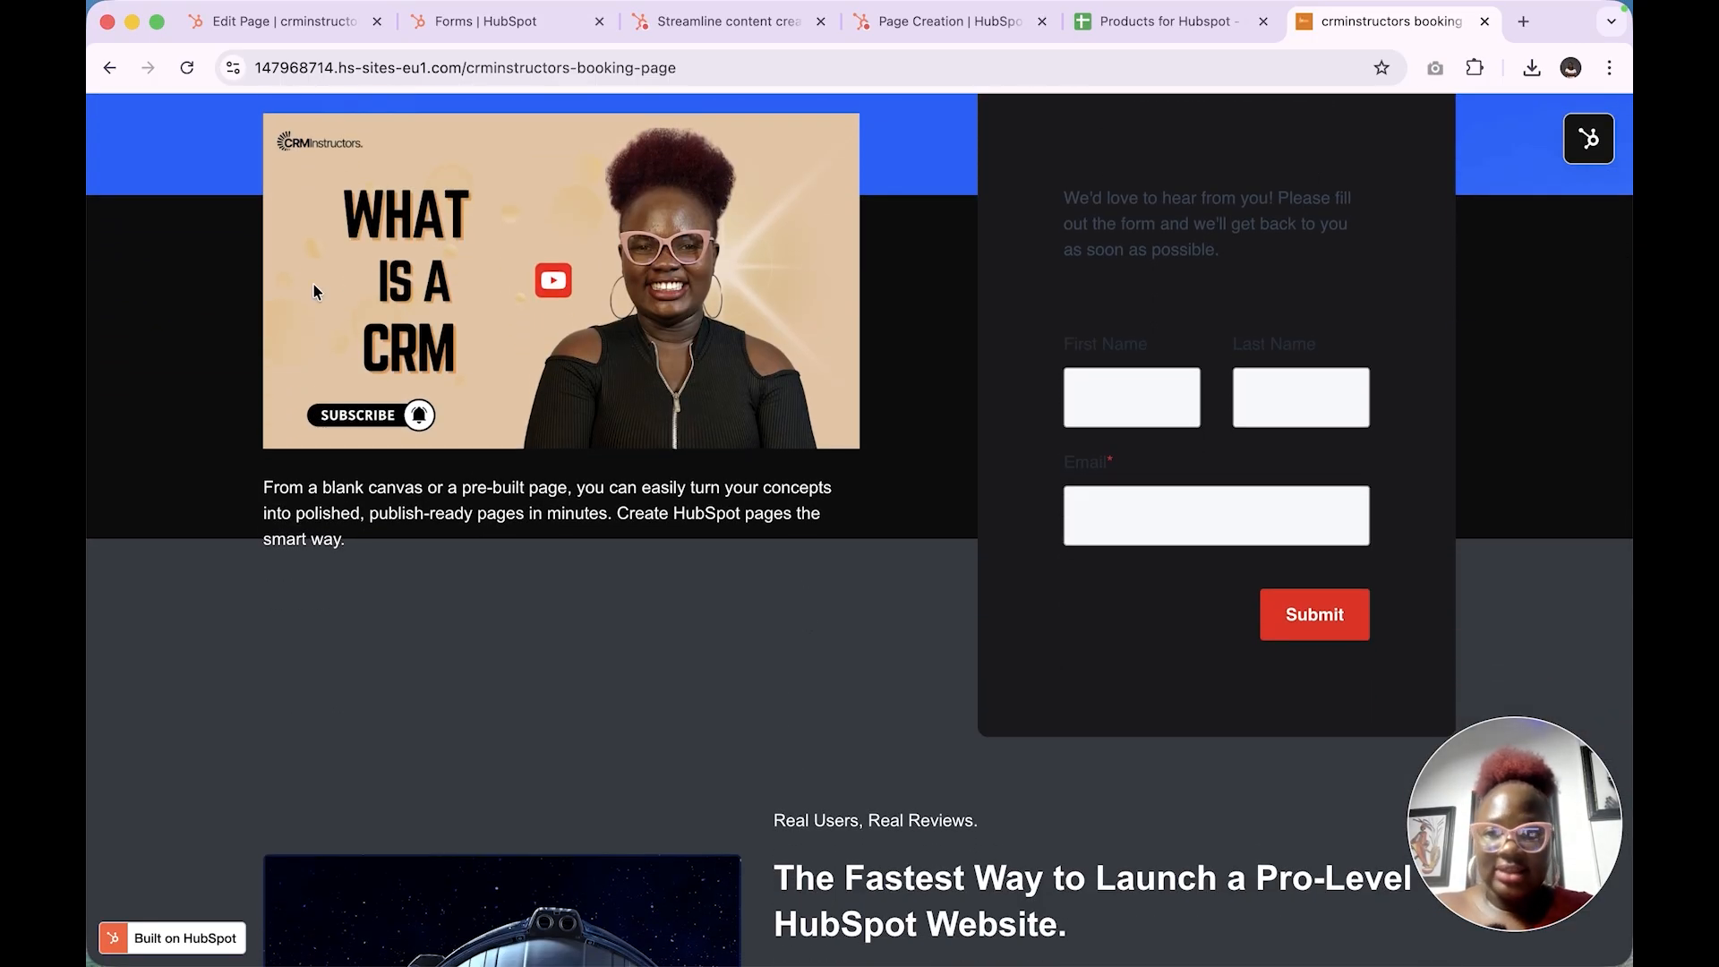
Return to the page editor and schedule the page update for 04/30/2026 at 12:00 AM EDT
click(297, 27)
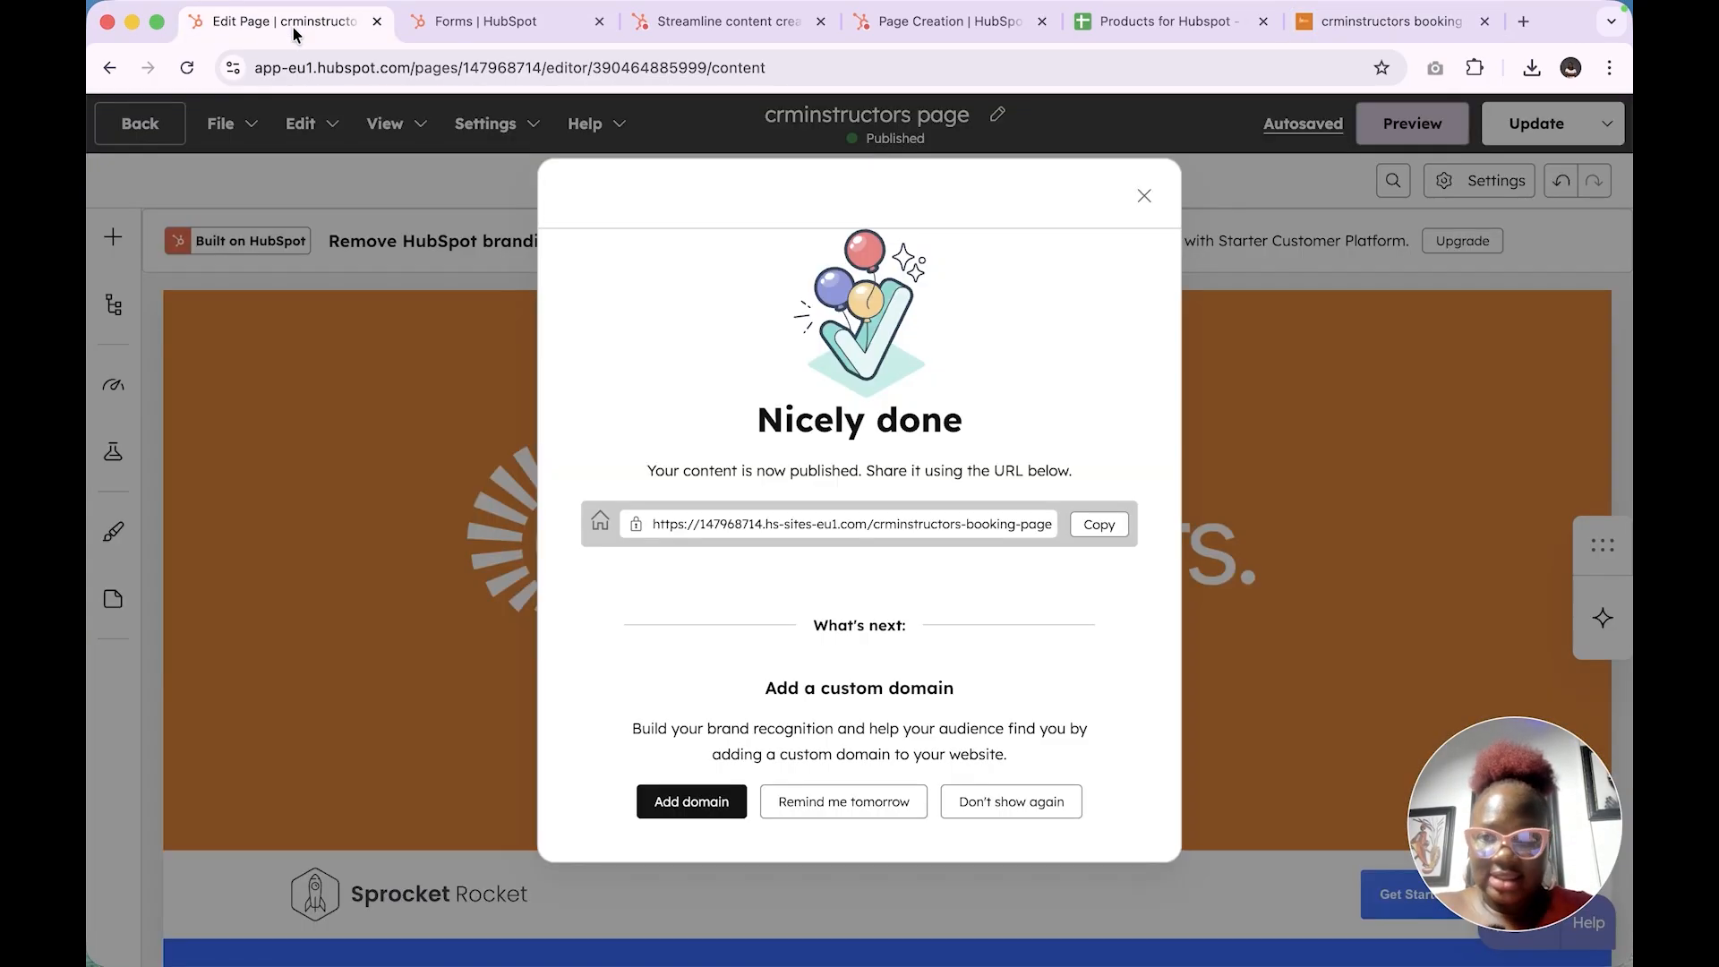
click(1140, 197)
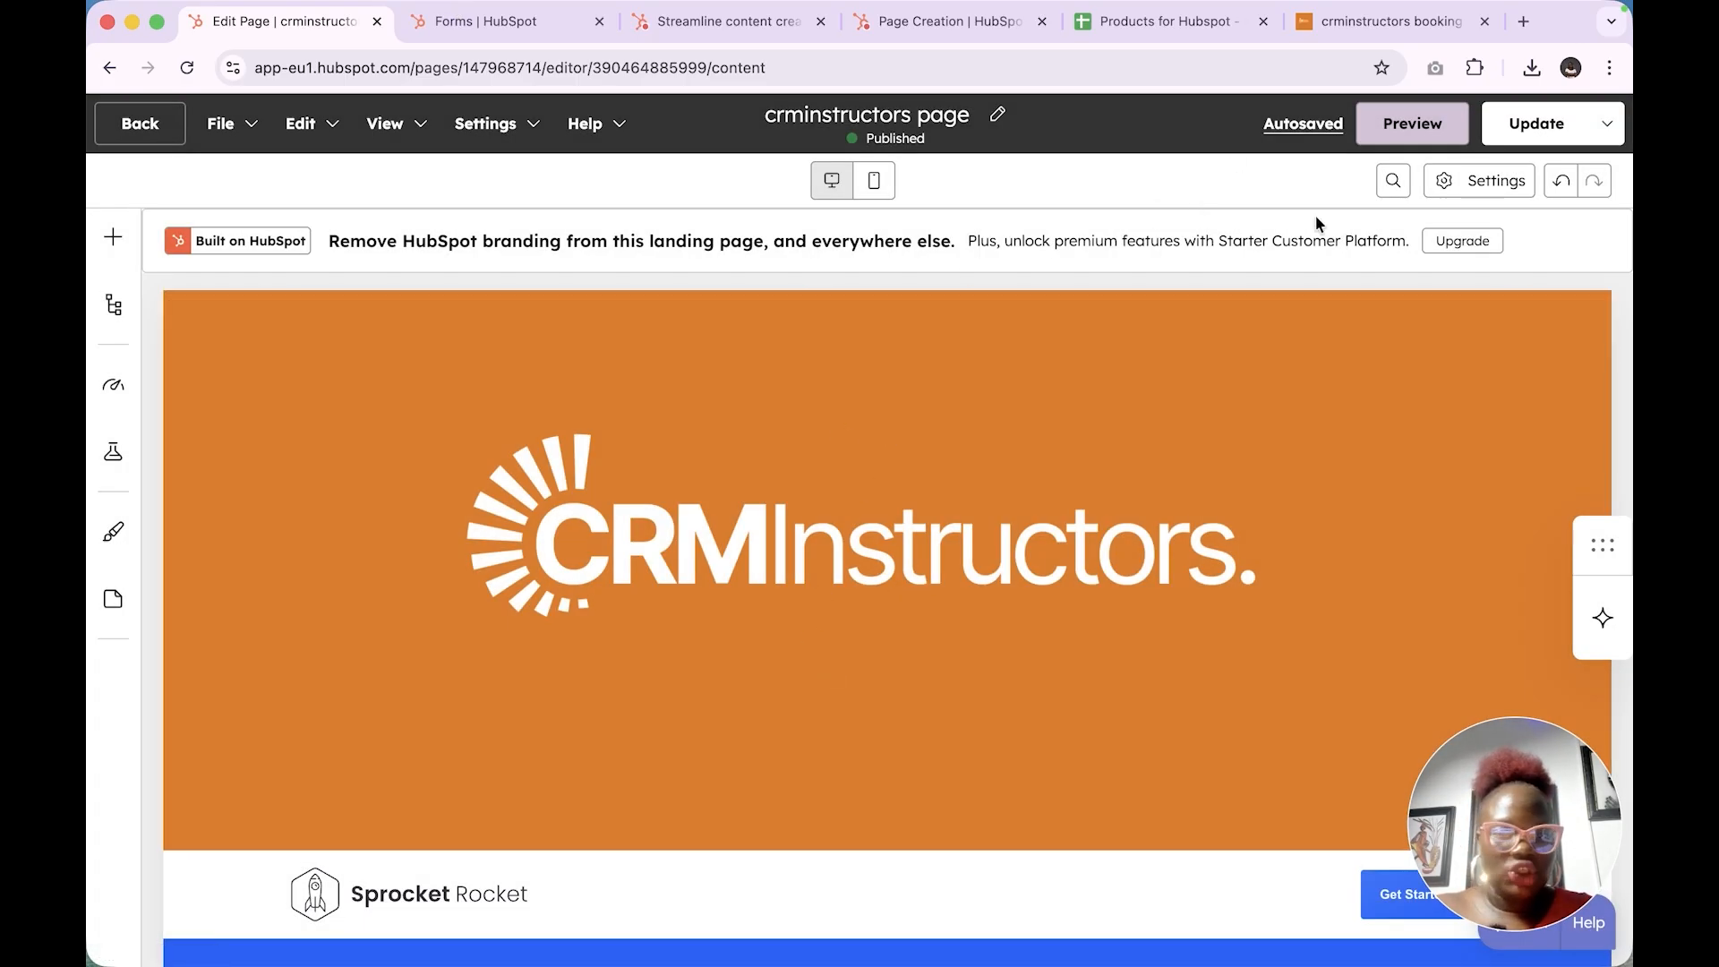
click(1607, 126)
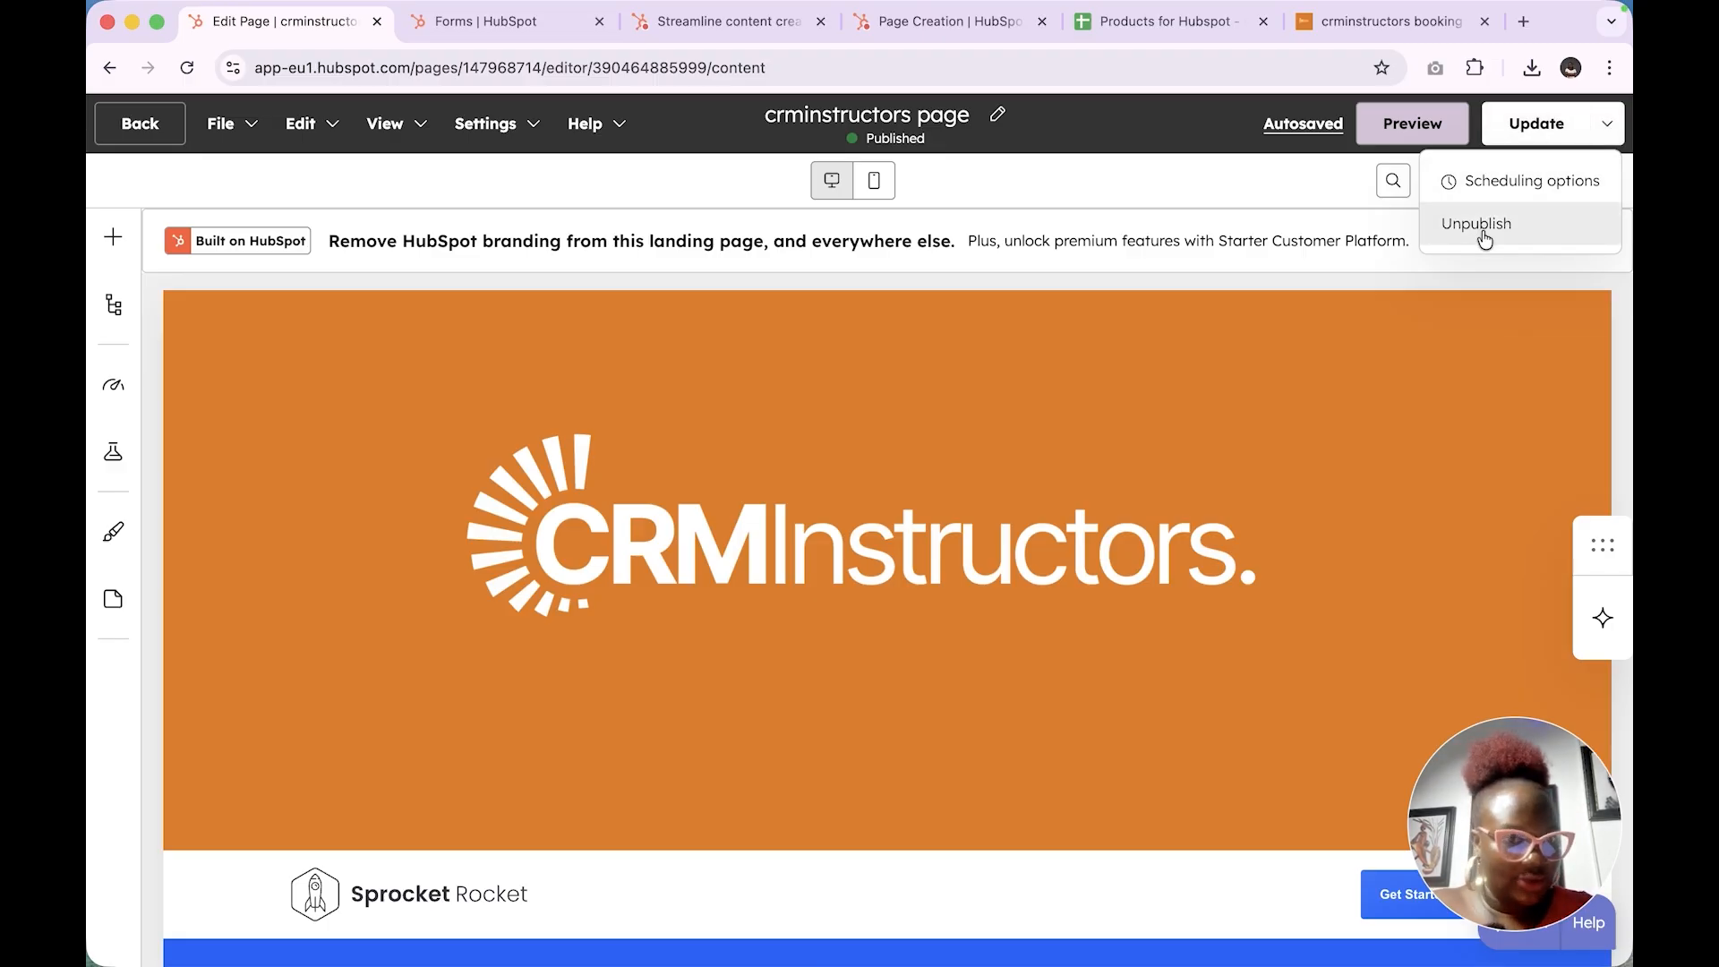
click(1535, 184)
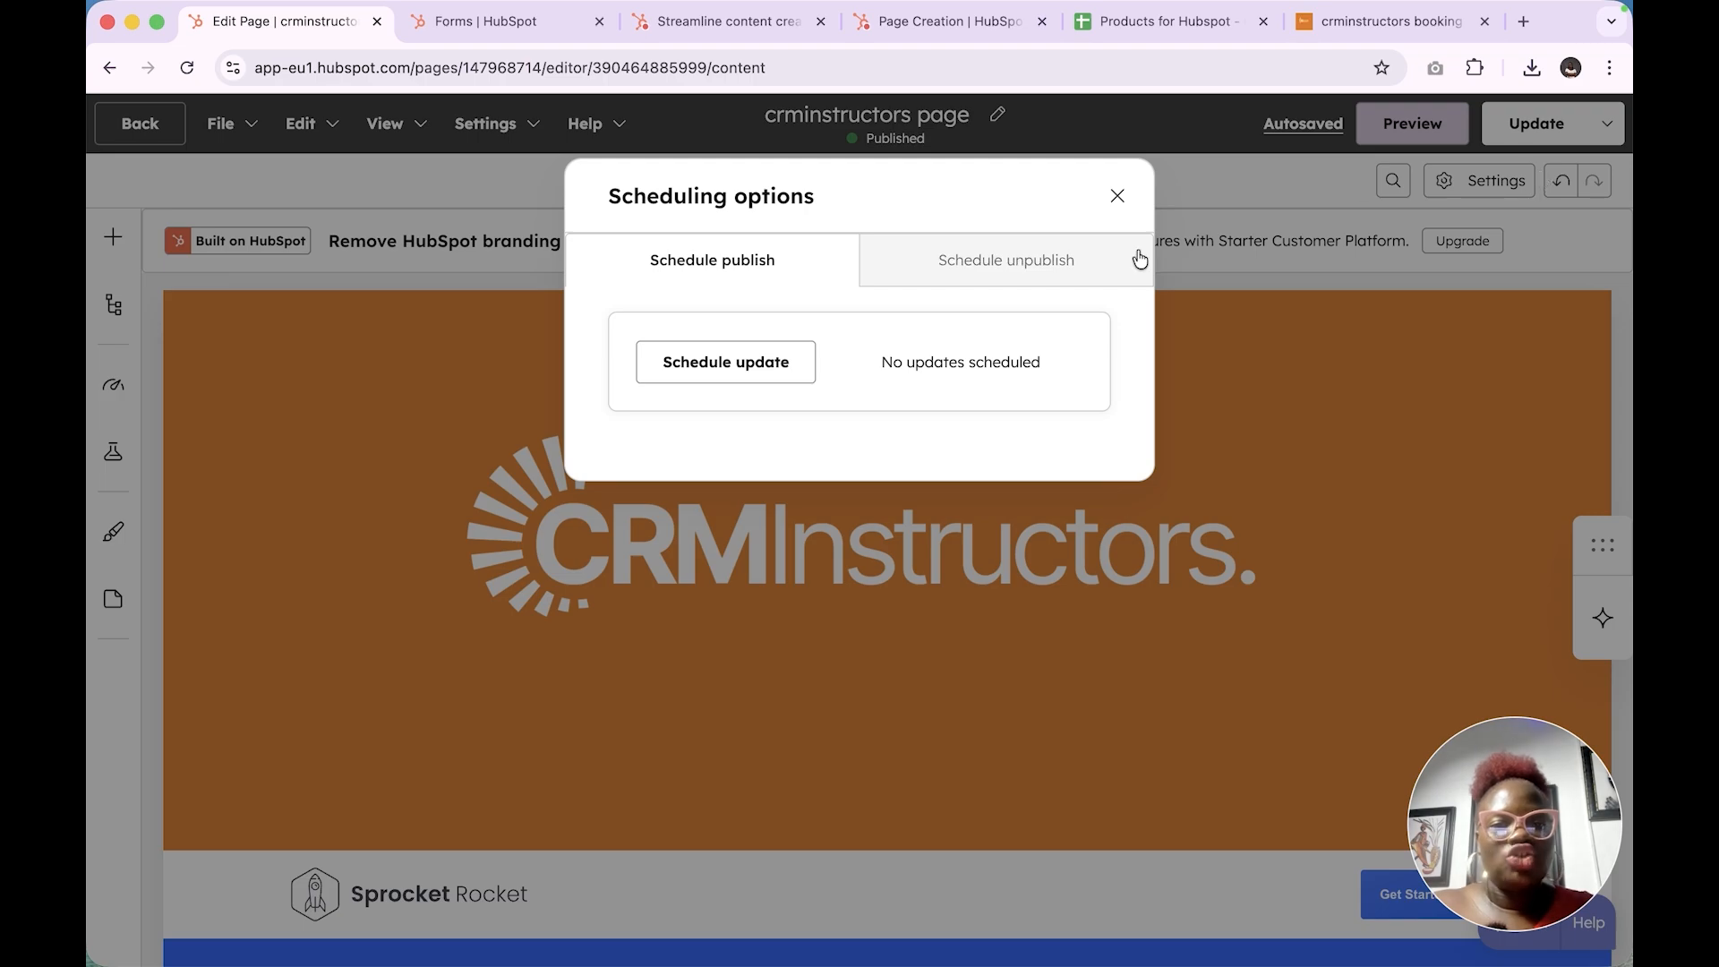
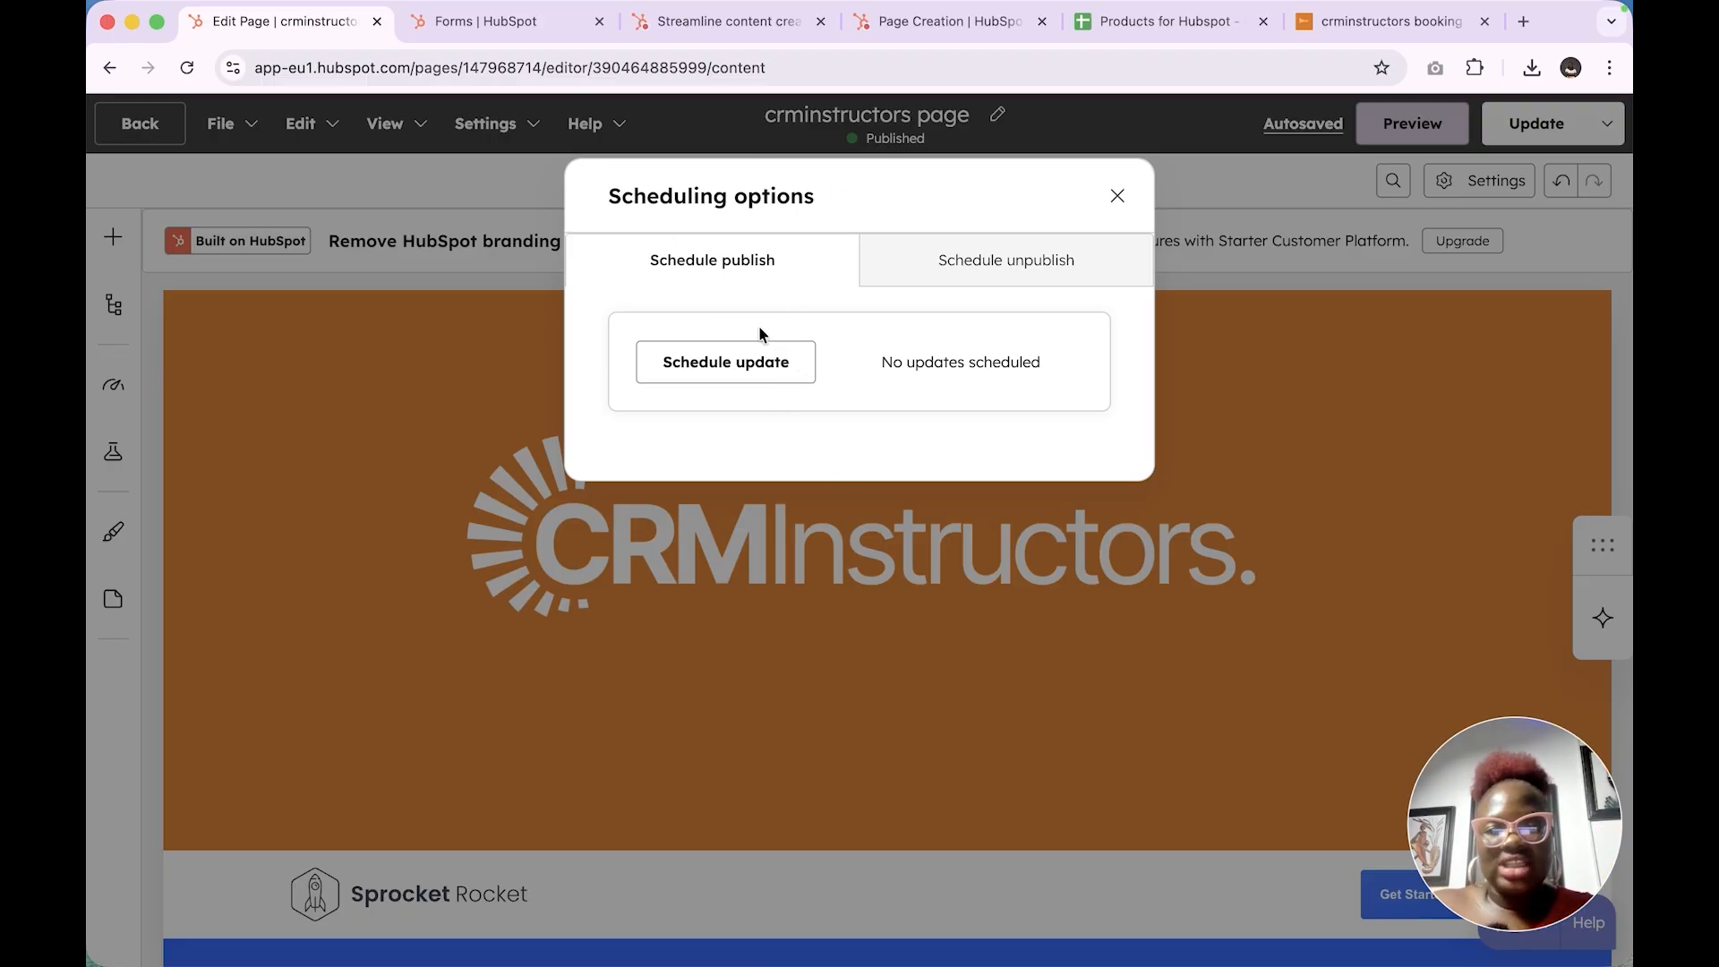
click(773, 382)
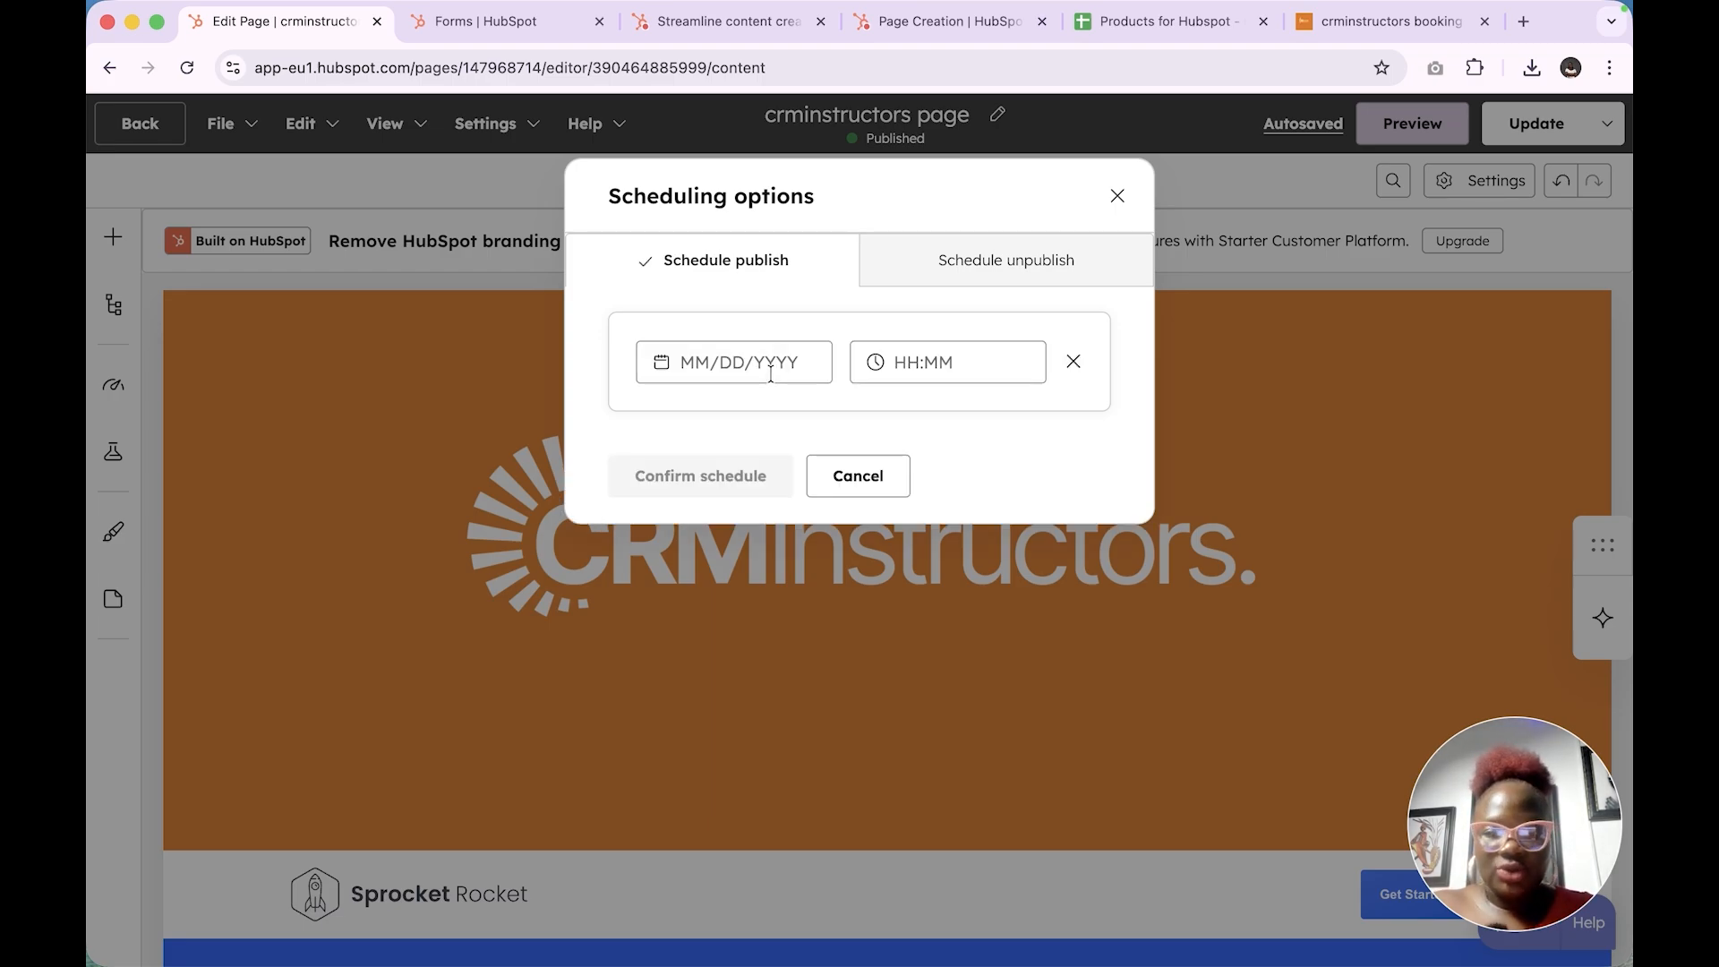
click(749, 372)
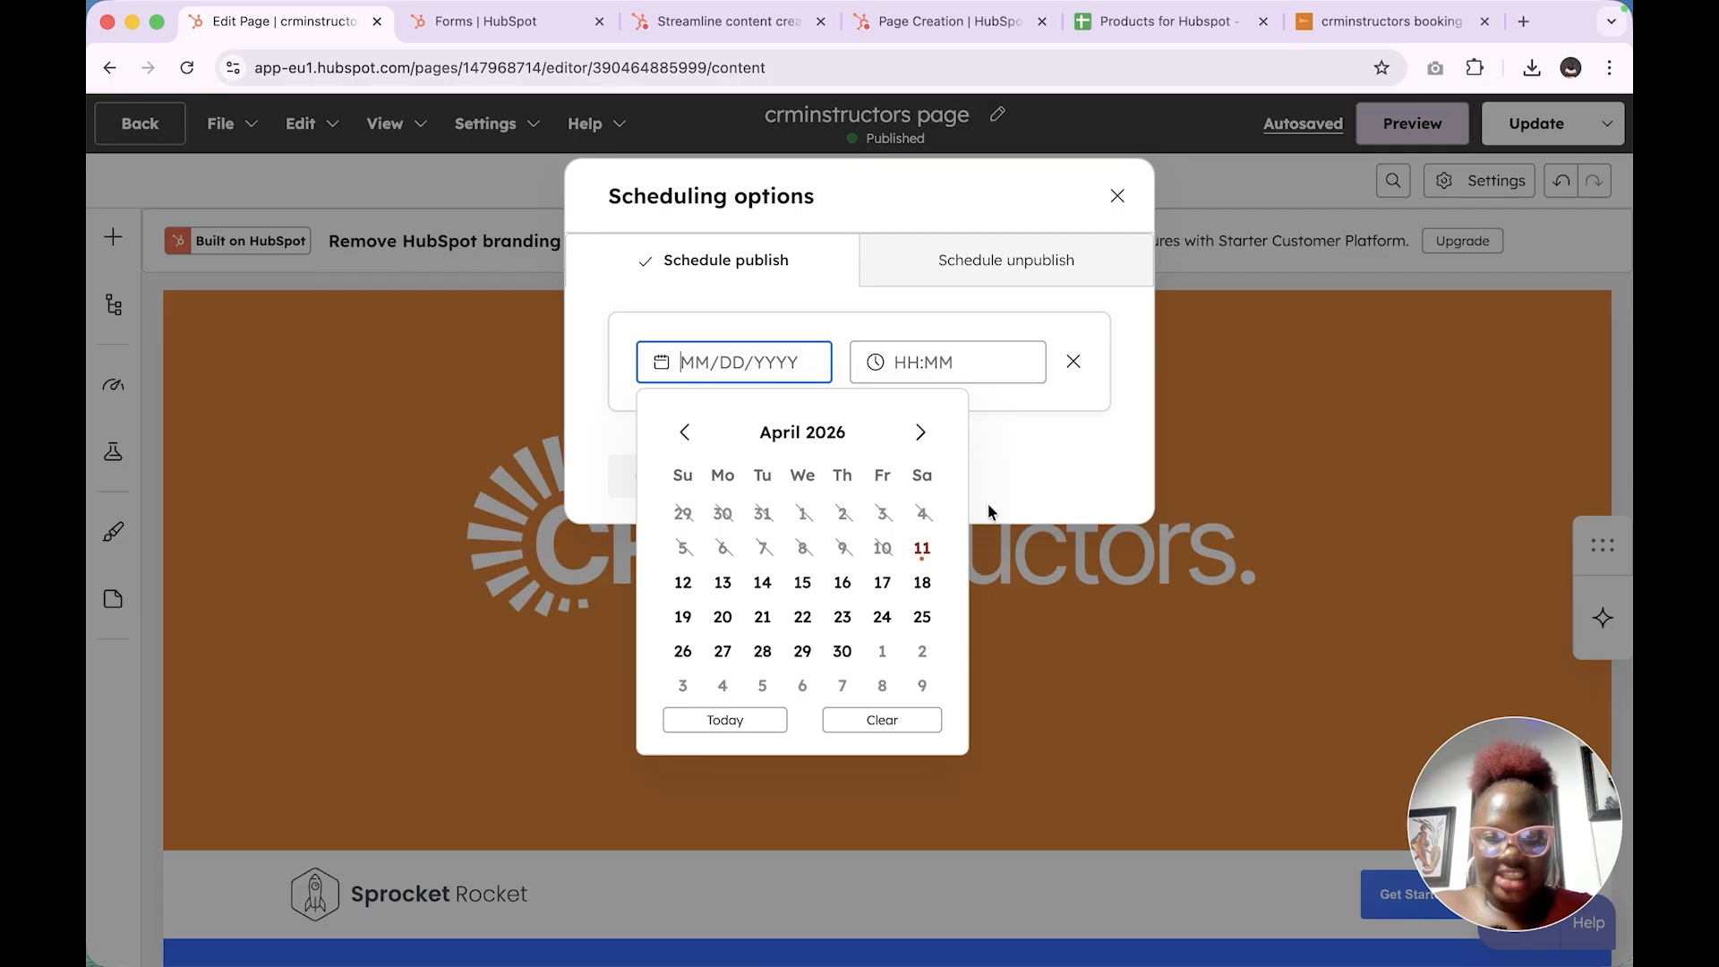
click(843, 653)
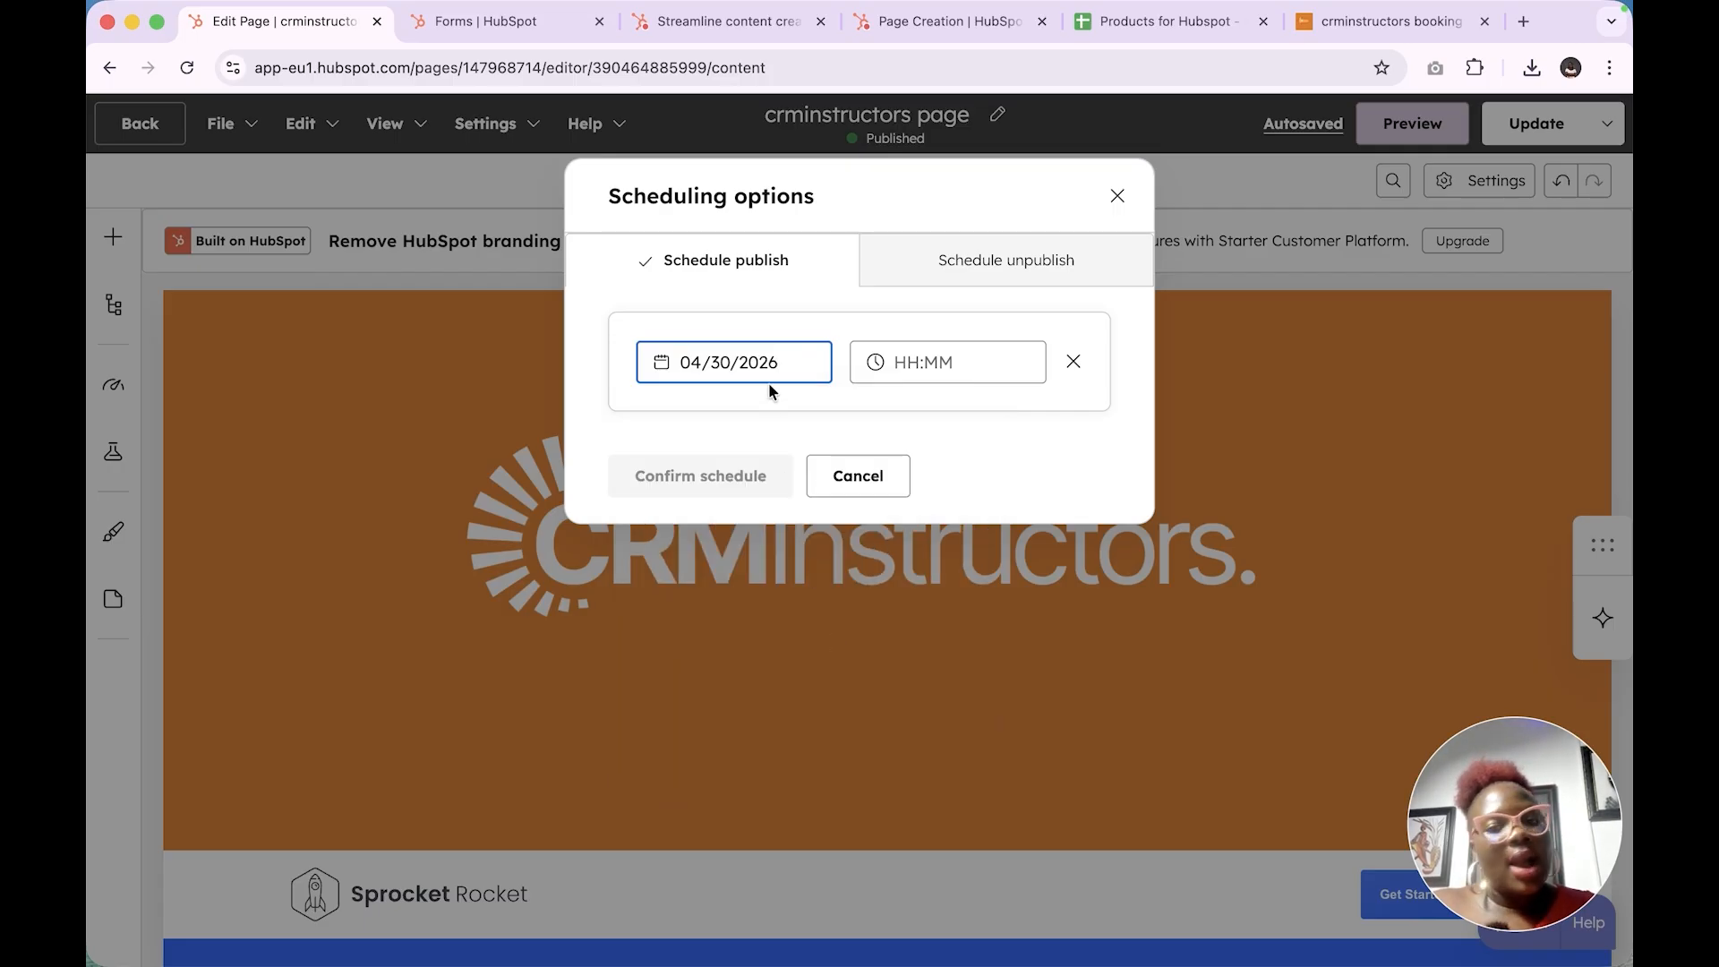
click(911, 362)
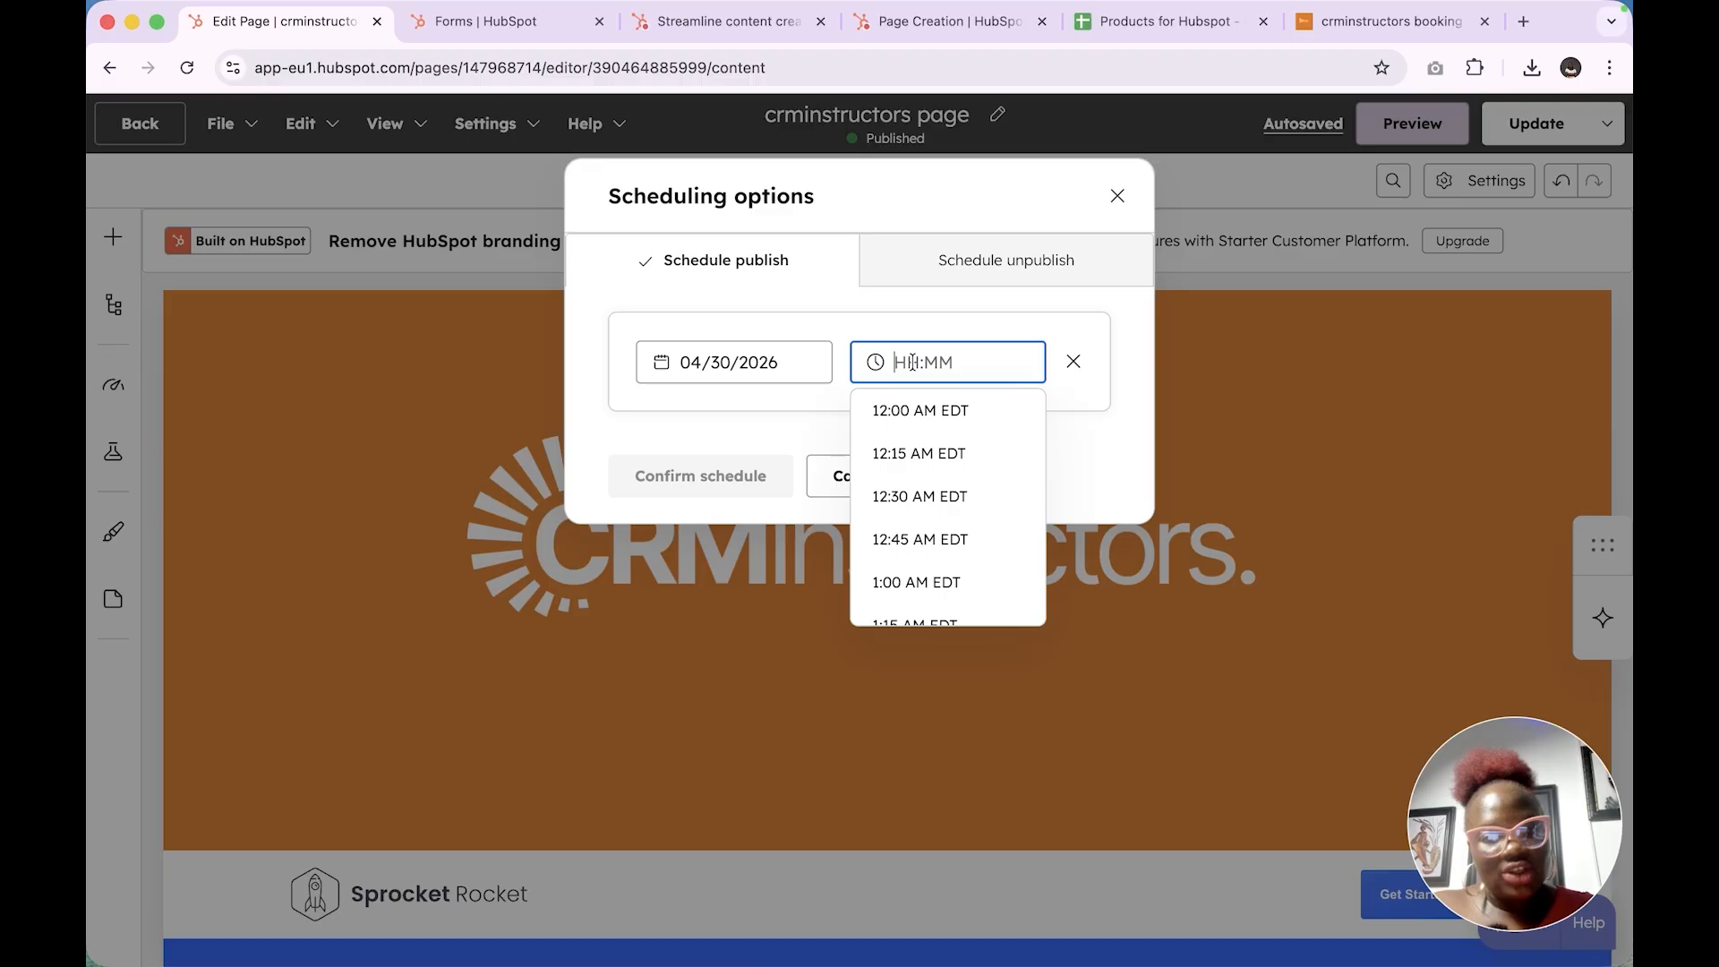
click(917, 415)
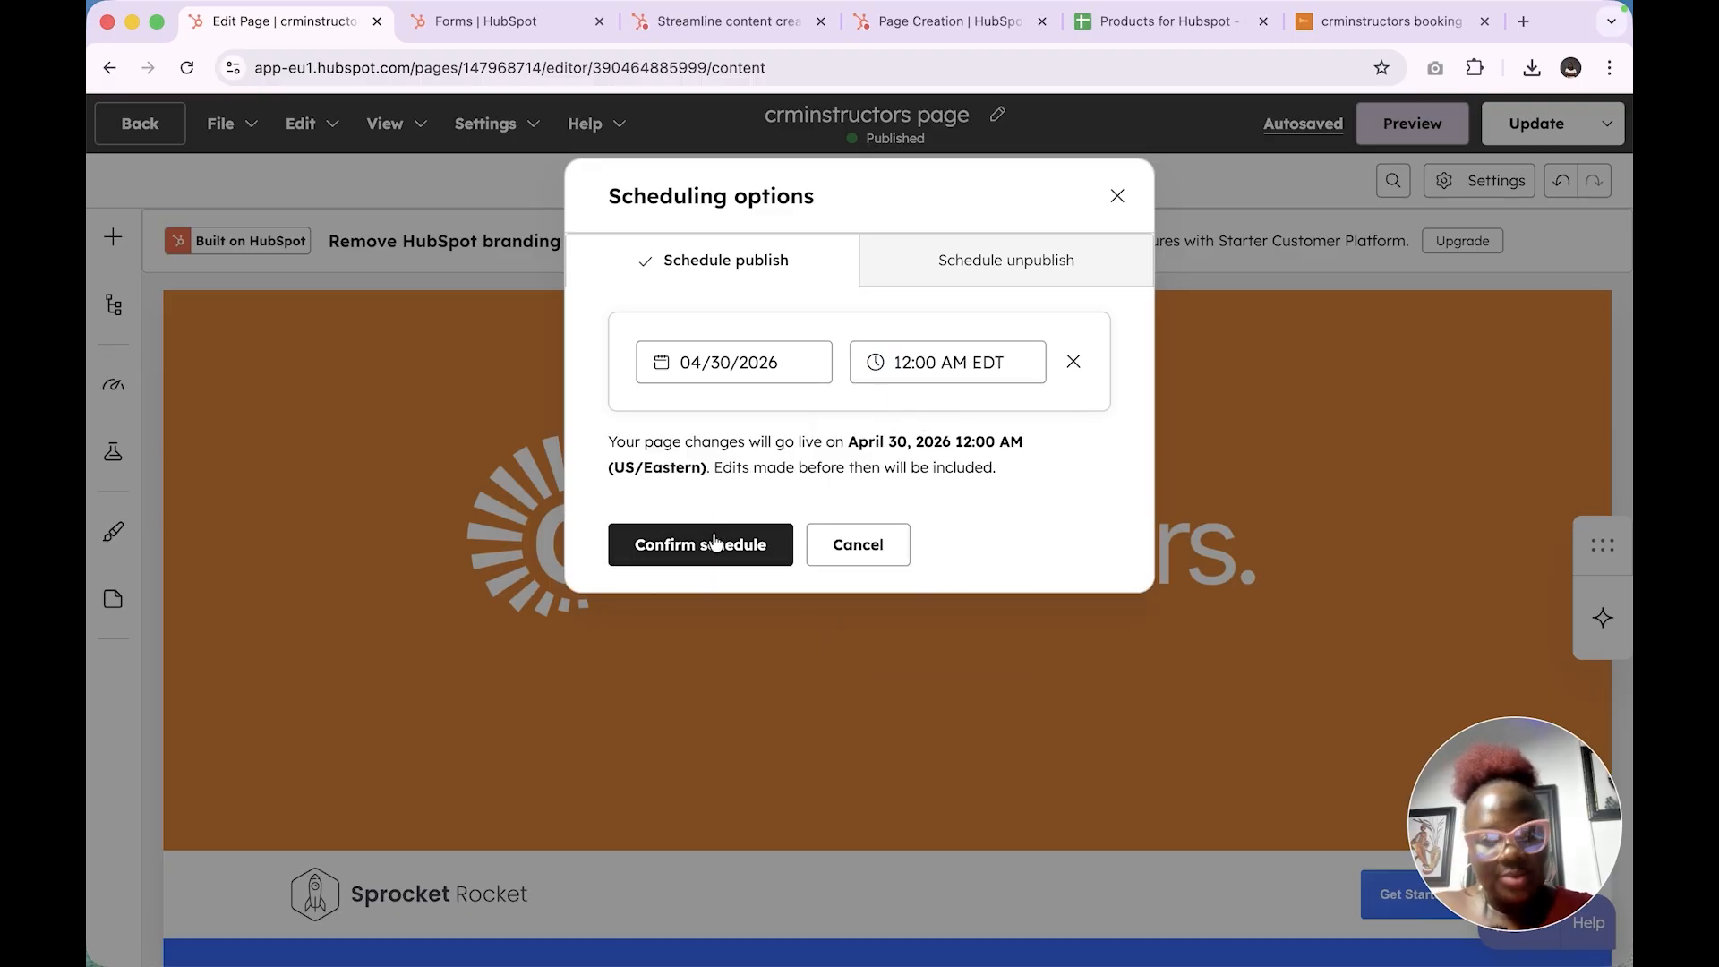
click(742, 548)
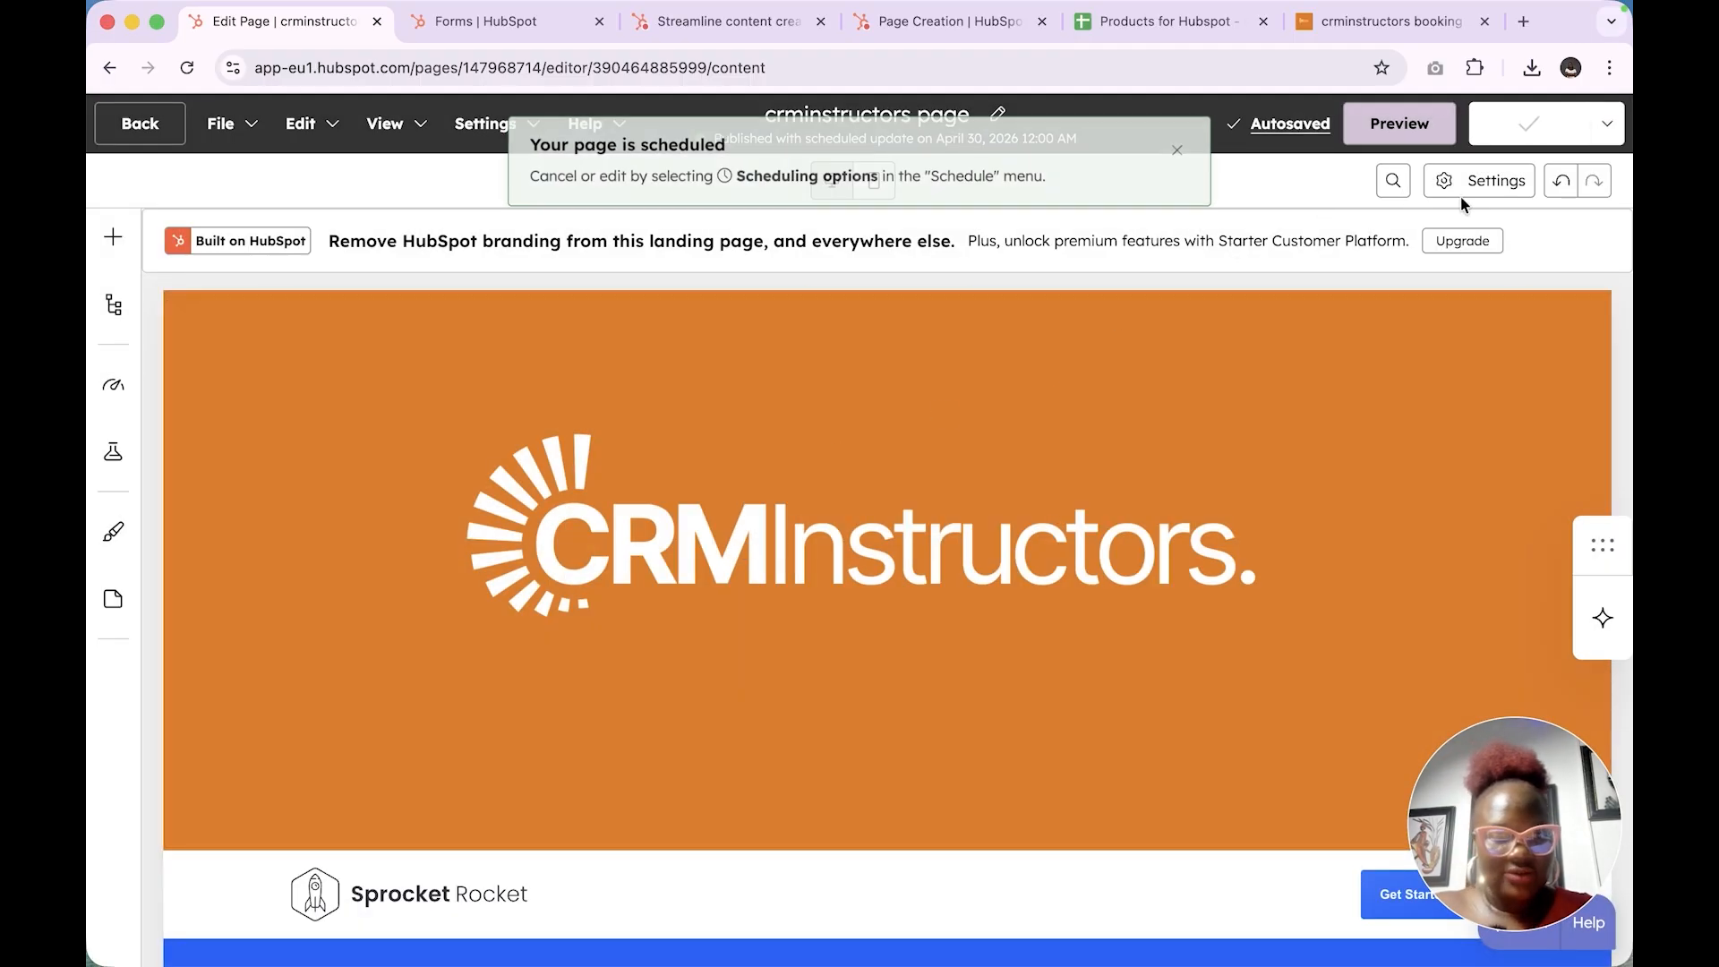
Reopen the scheduling options to check the scheduled update and show the Schedule unpublish options
click(1607, 125)
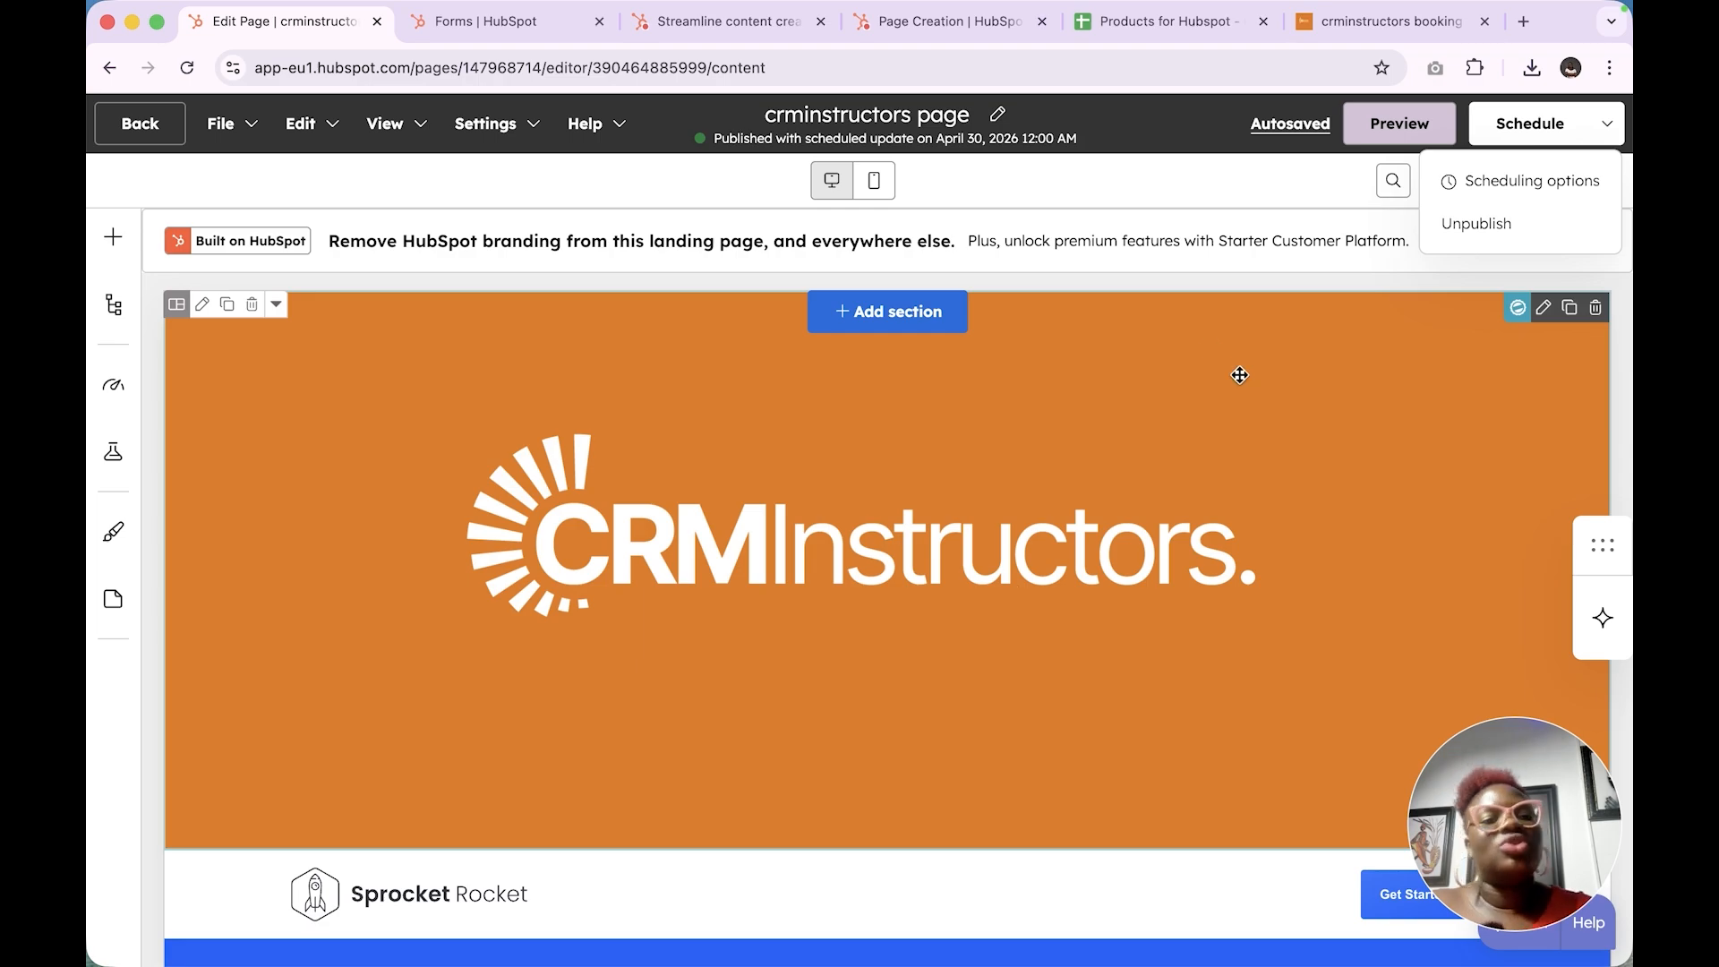
click(1471, 181)
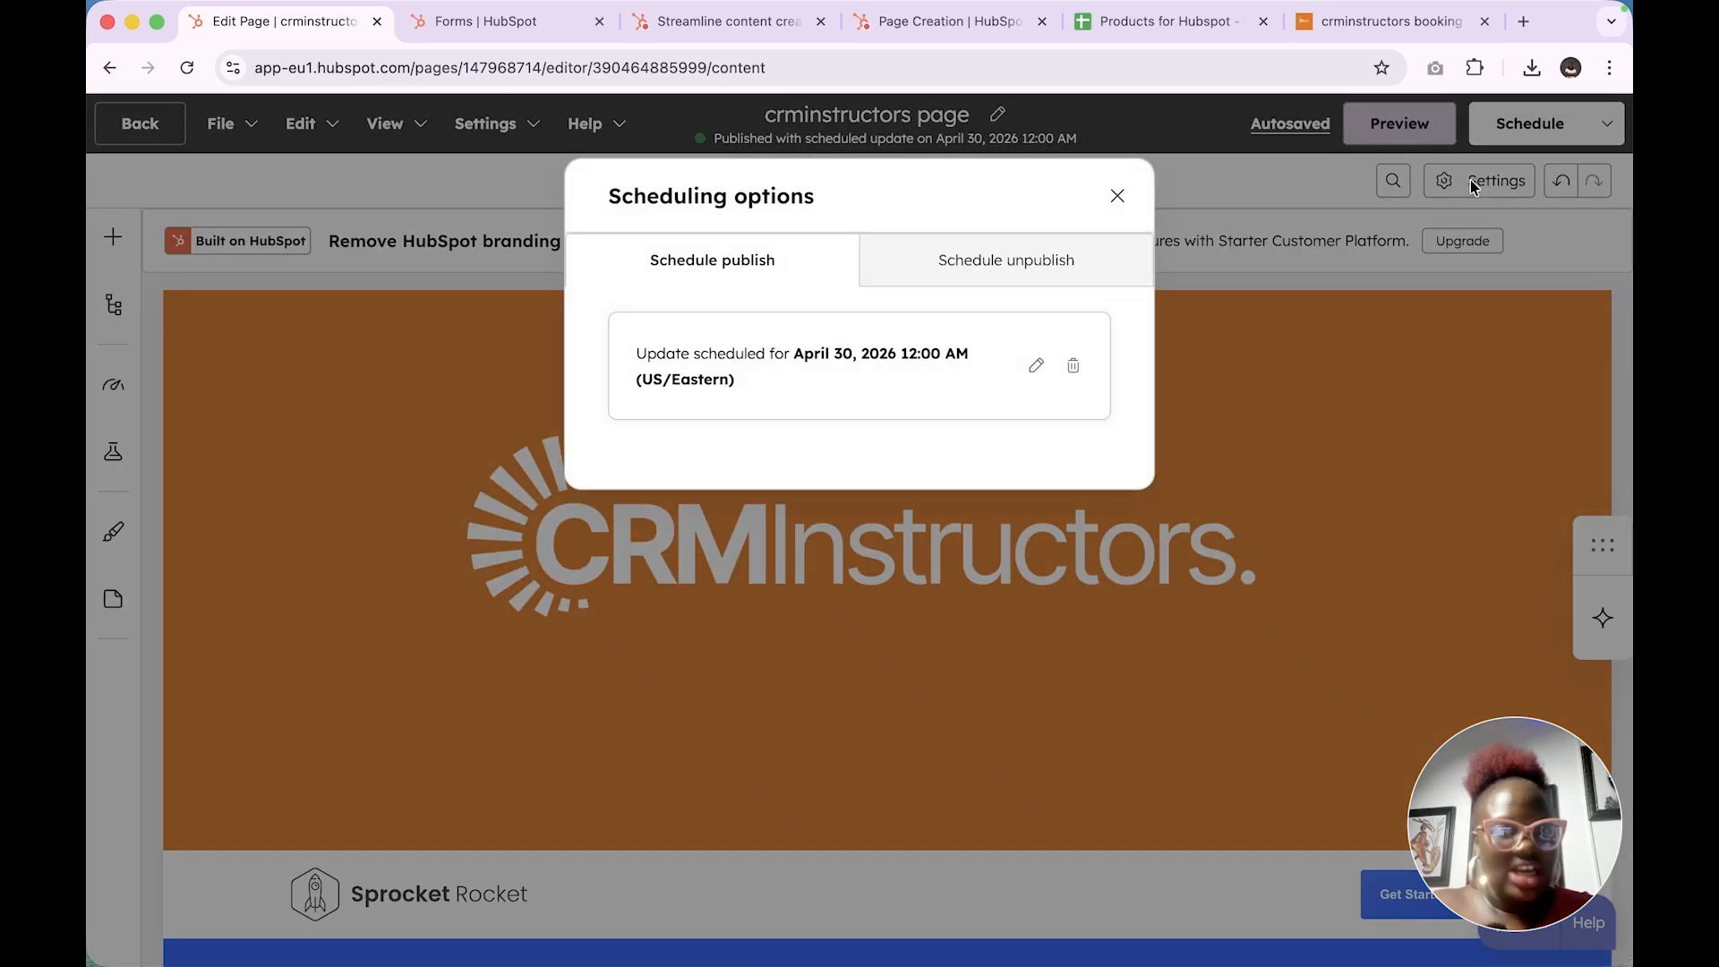
click(993, 273)
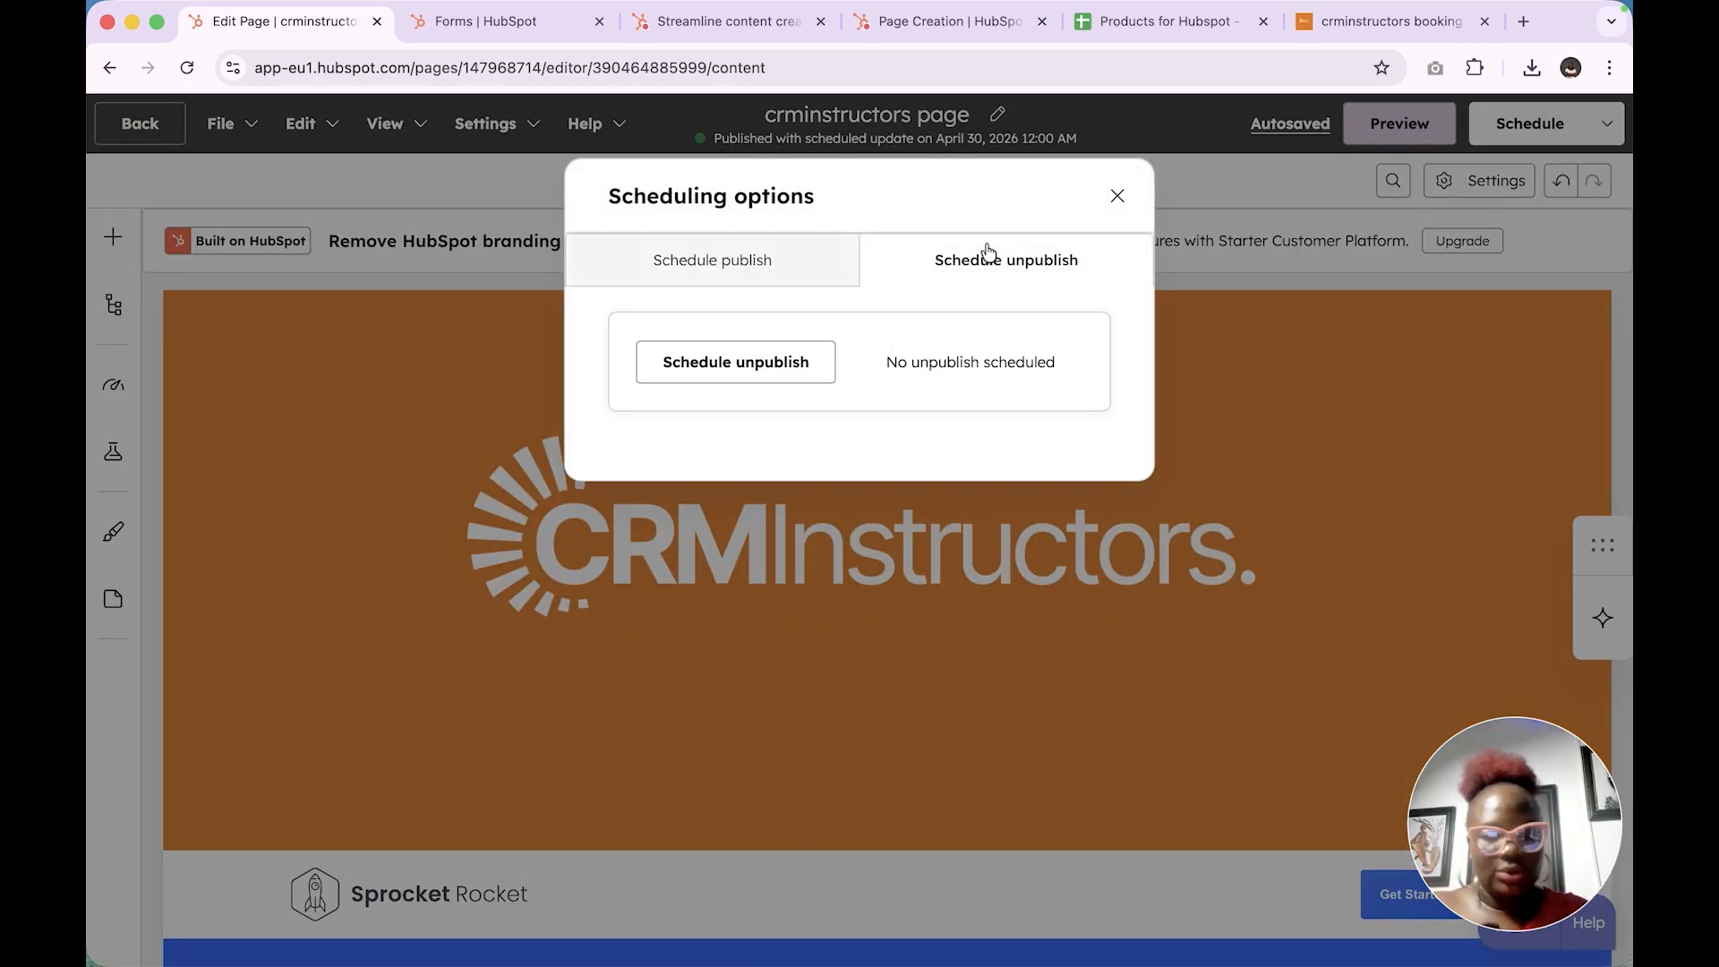
Schedule the page to unpublish on 06/23/2026 at 12:15 AM EDT, redirecting visitors to crminstructors page, and confirm the schedule
click(985, 252)
click(914, 439)
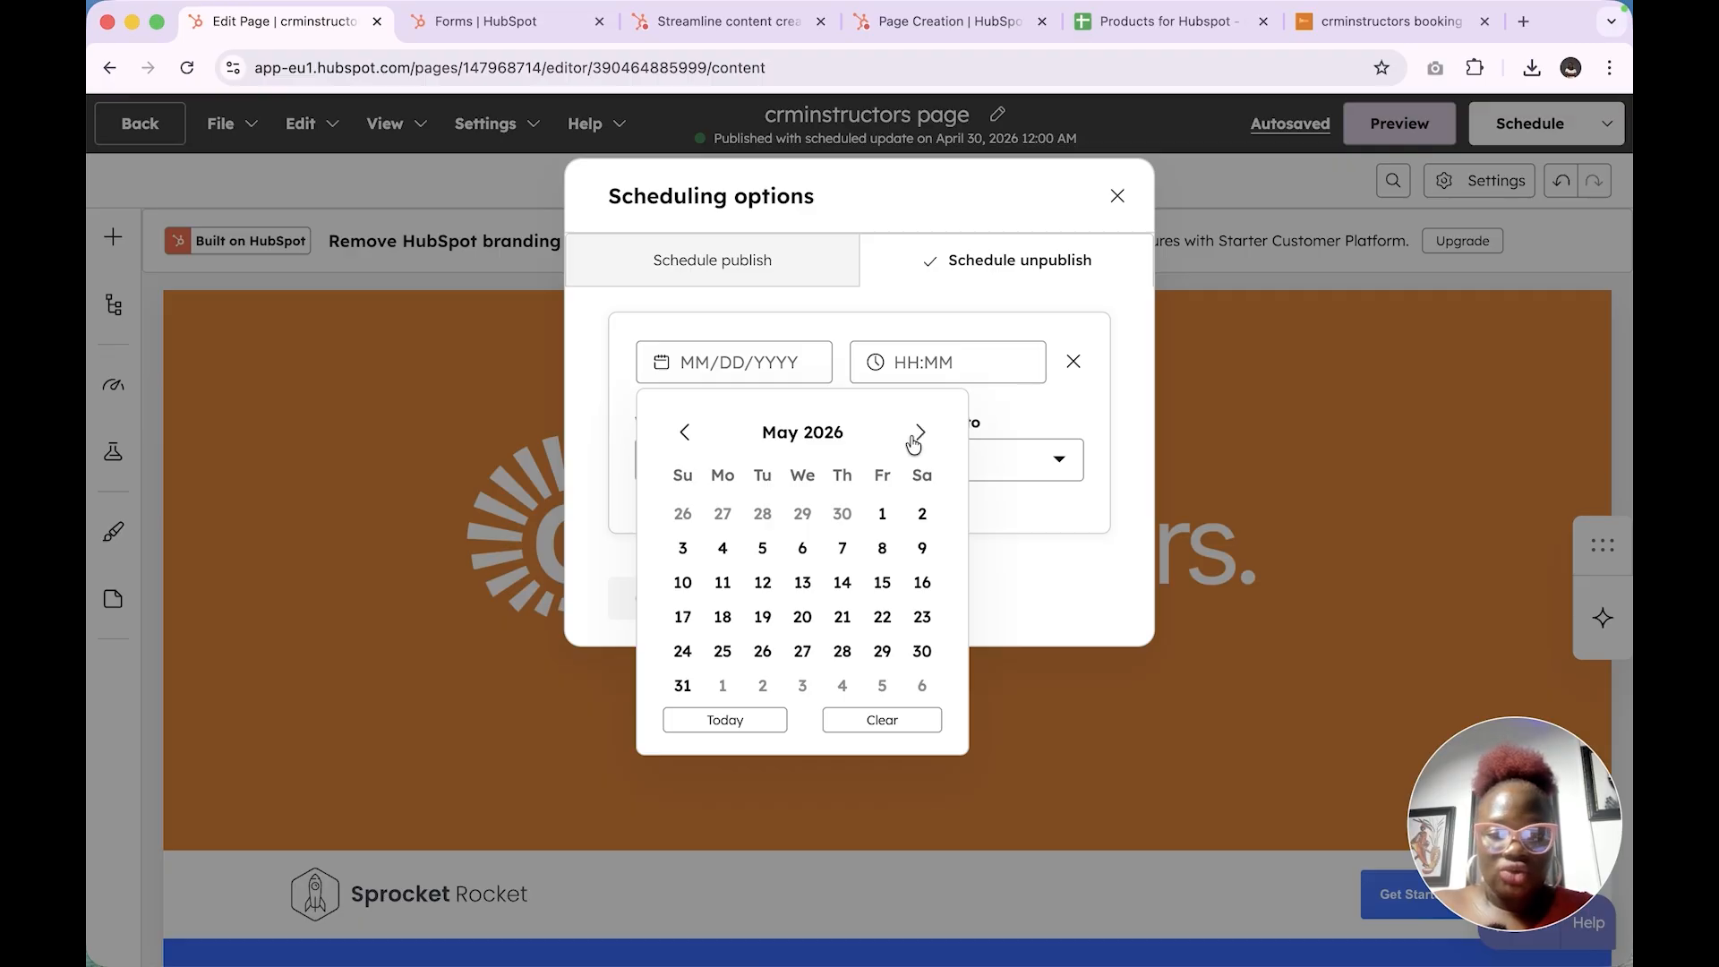
click(914, 439)
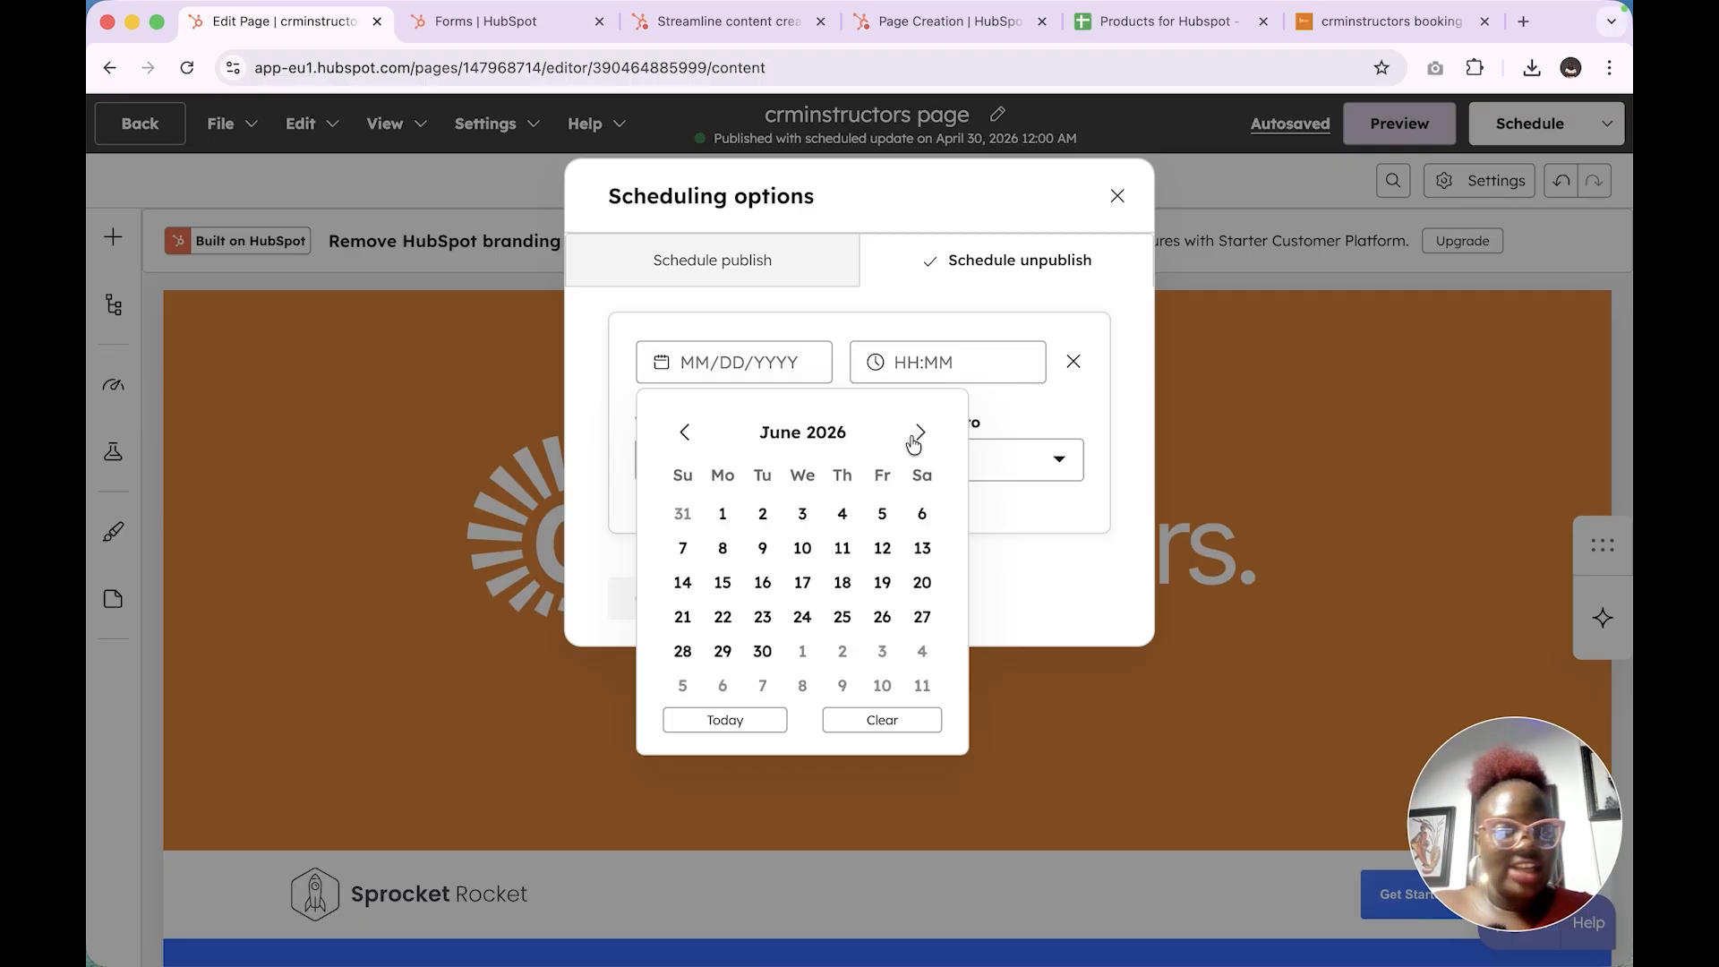
click(762, 618)
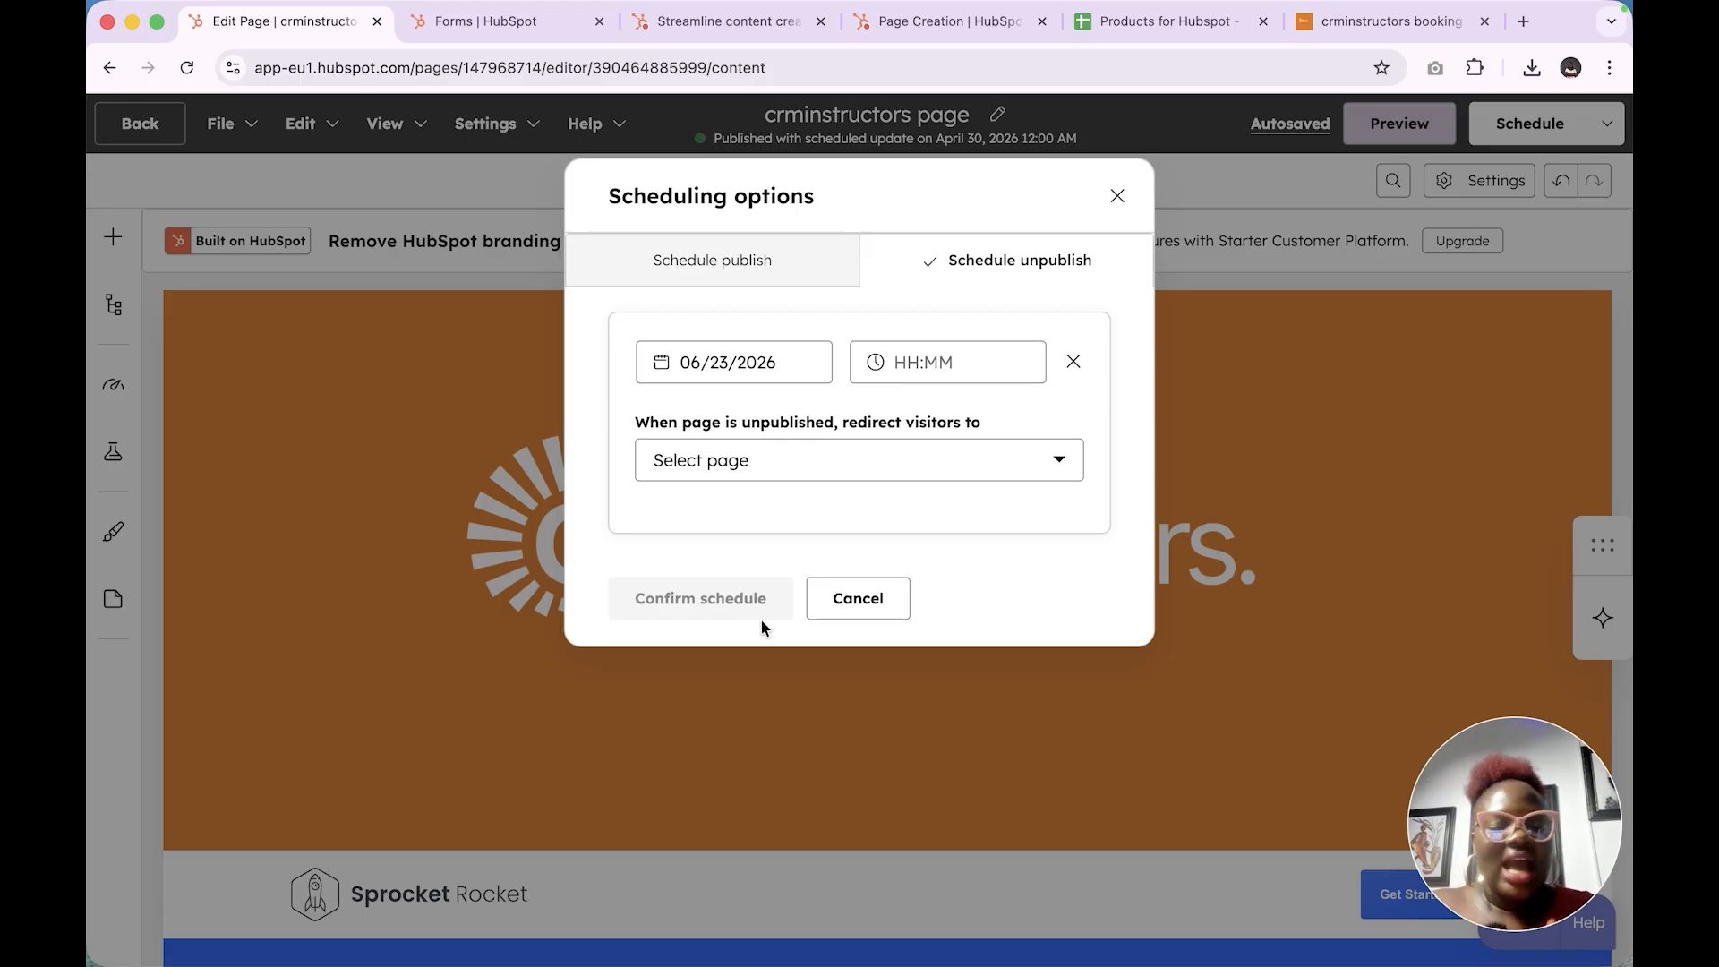
click(958, 458)
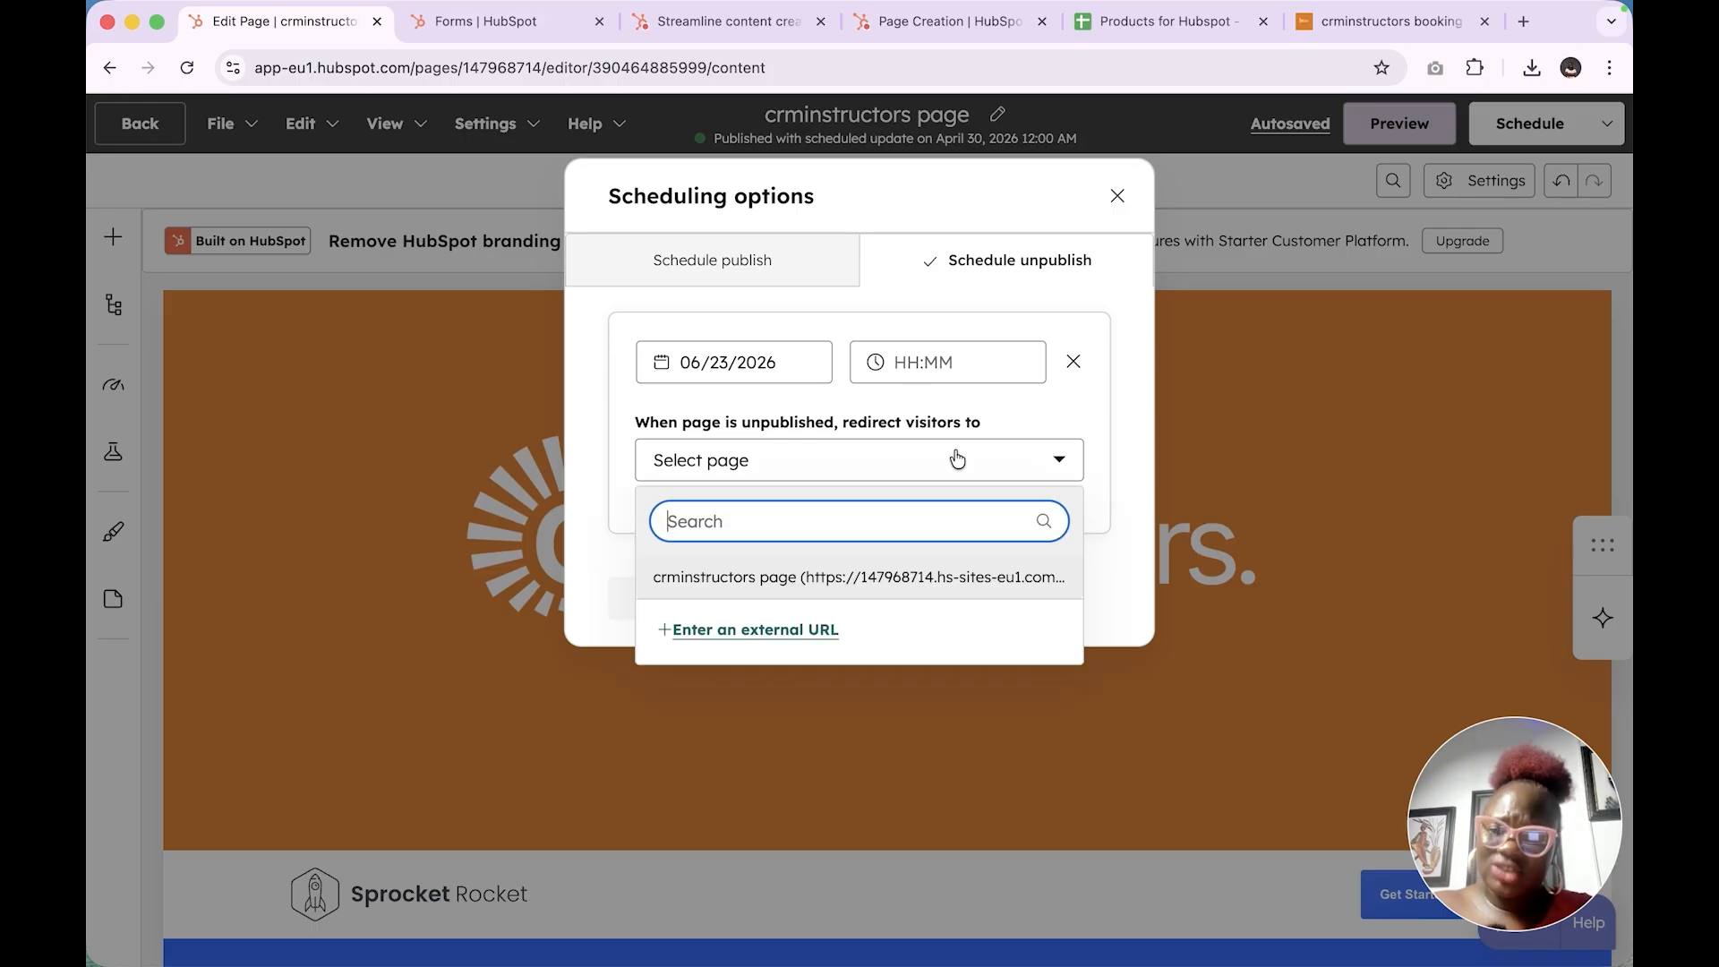
click(845, 591)
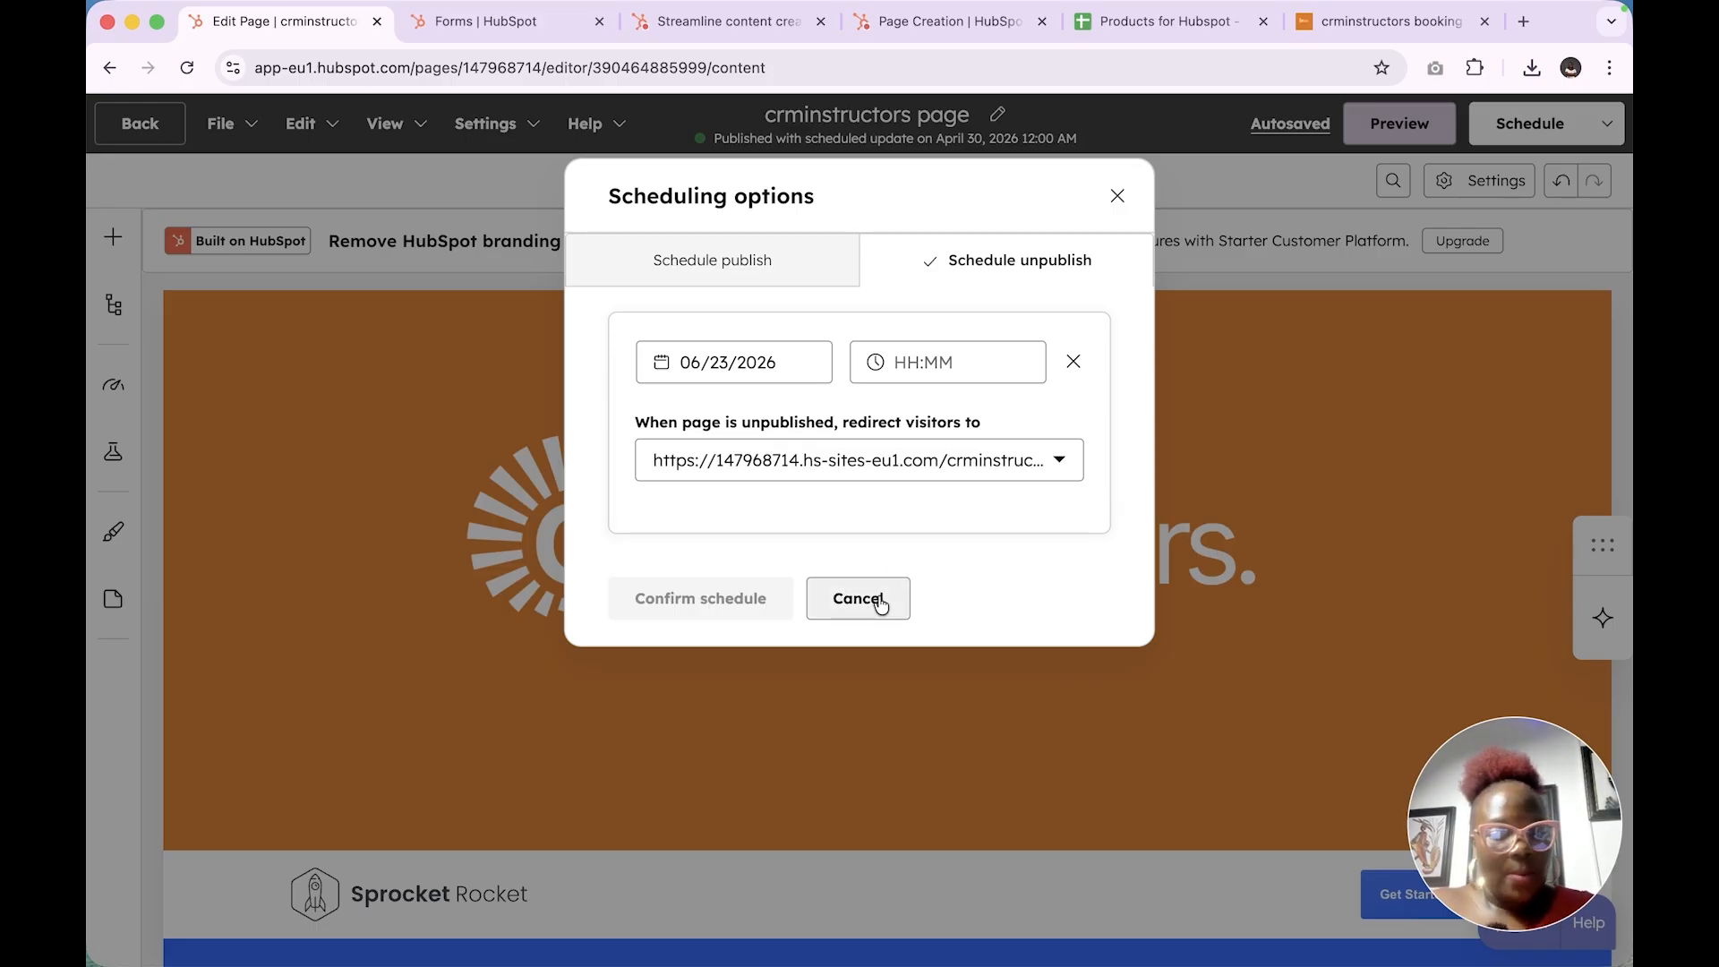
click(933, 362)
click(936, 450)
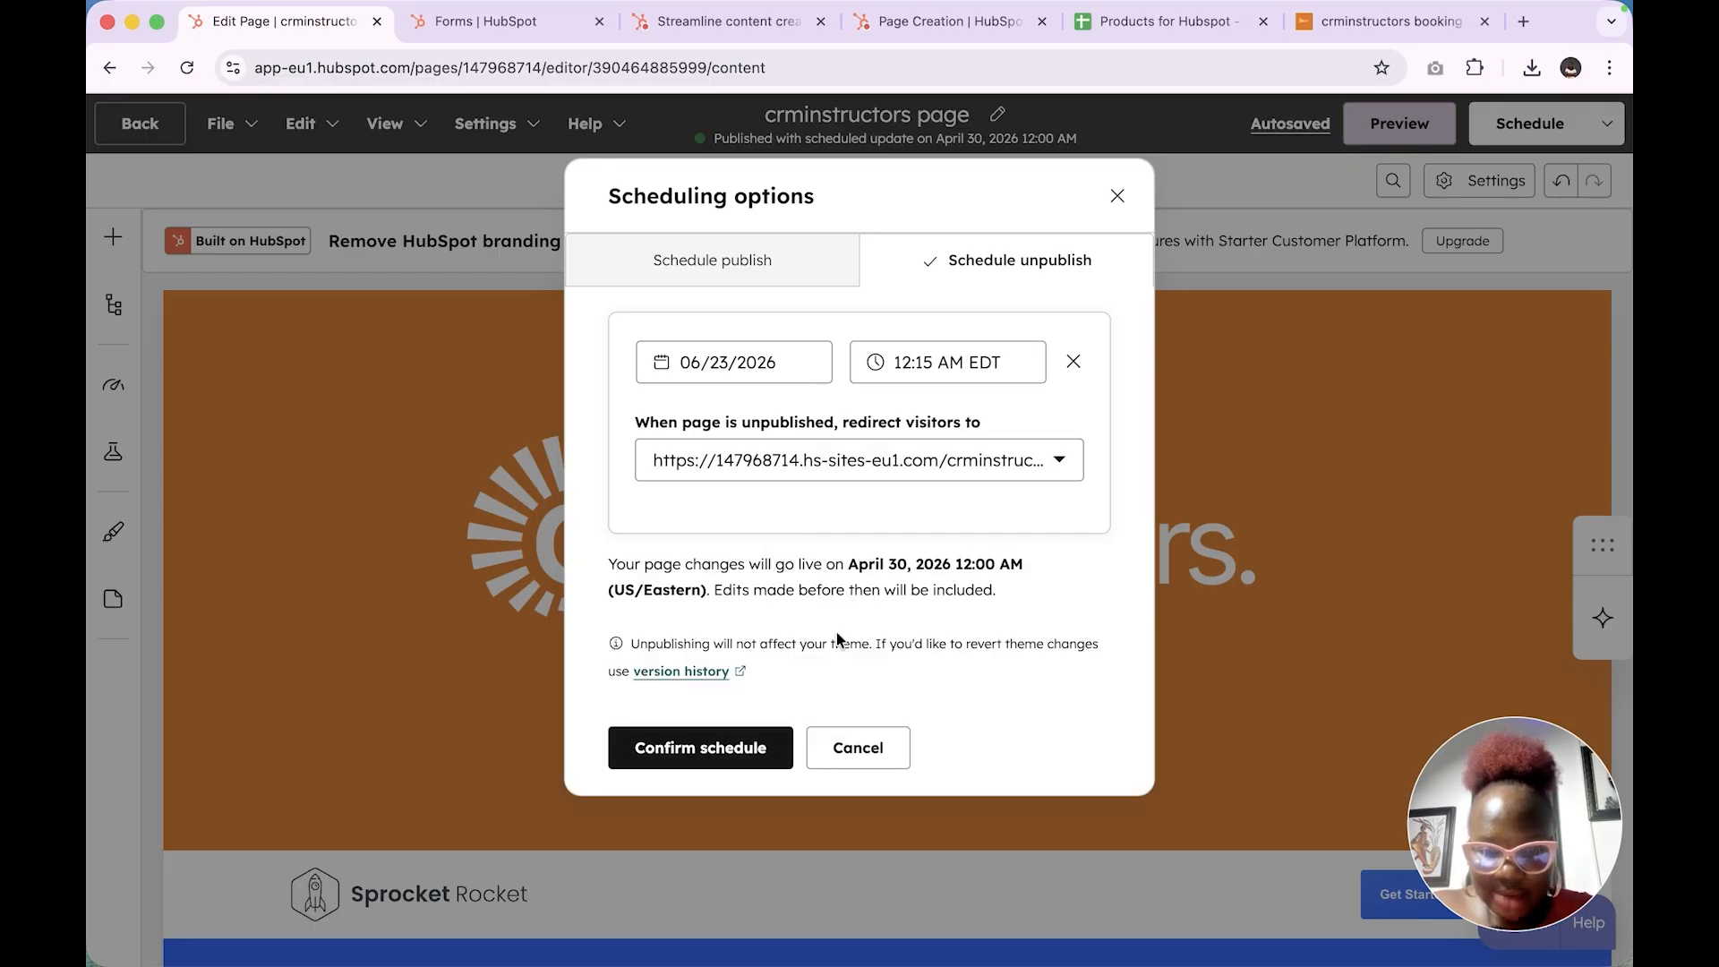
click(685, 757)
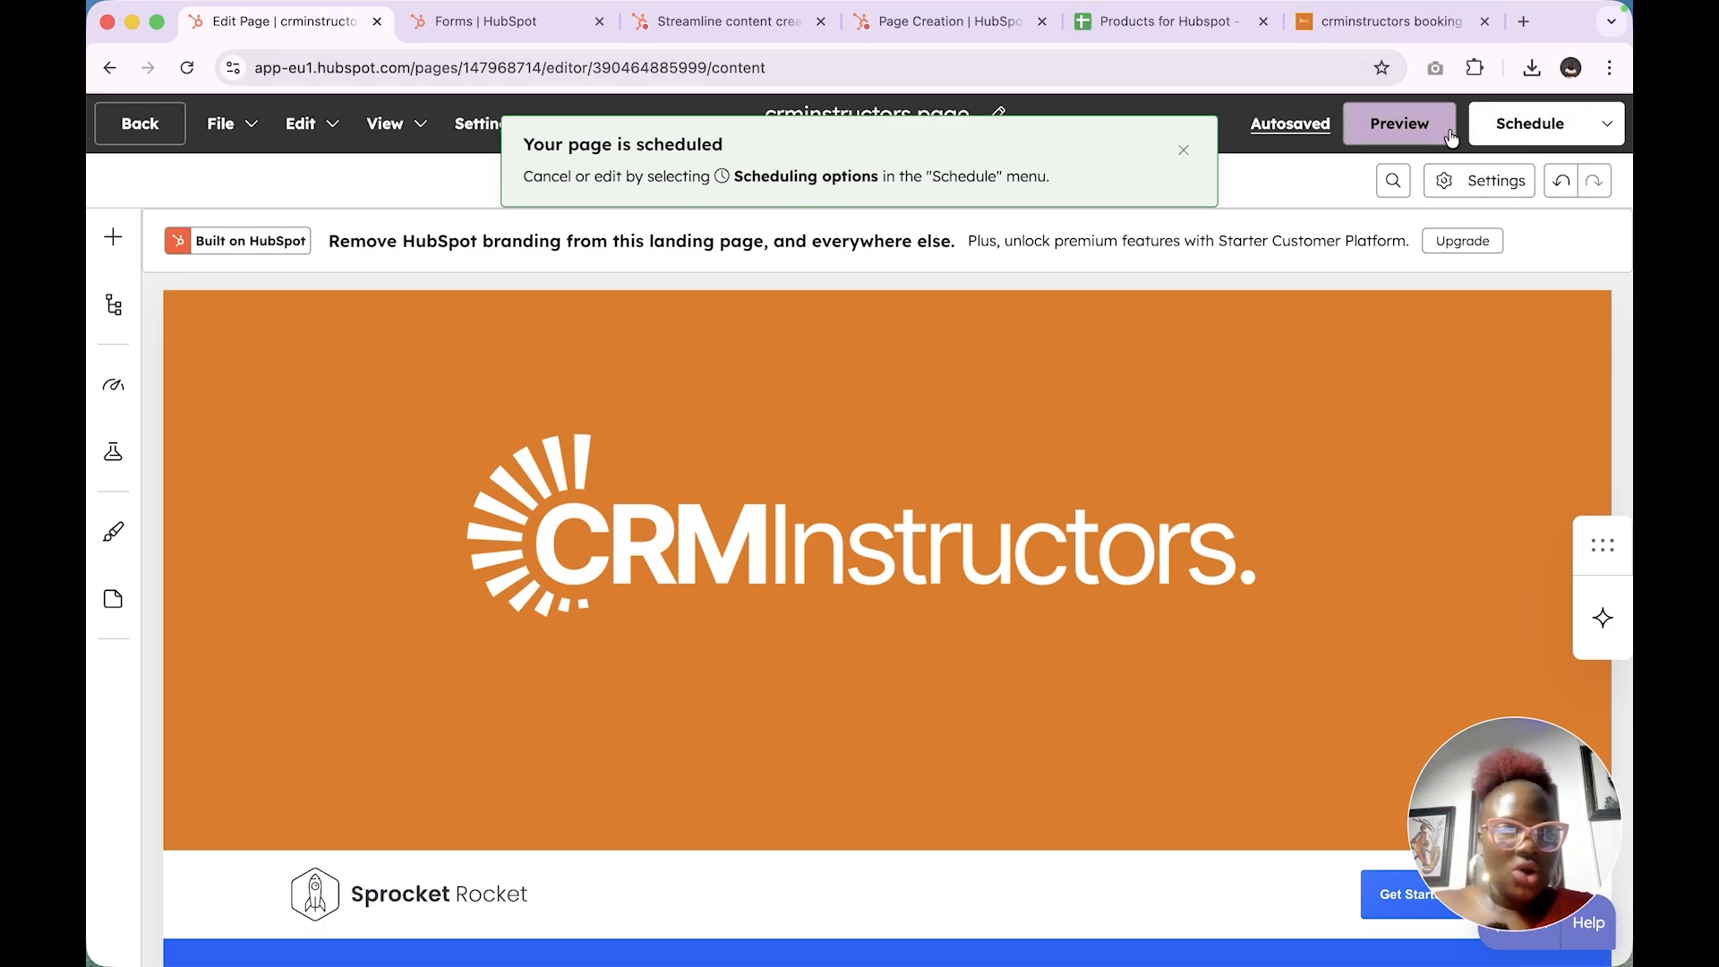
Leave the editor, open the crminstructors page's performance details, and review its metrics along with the page management and promotion options
click(140, 124)
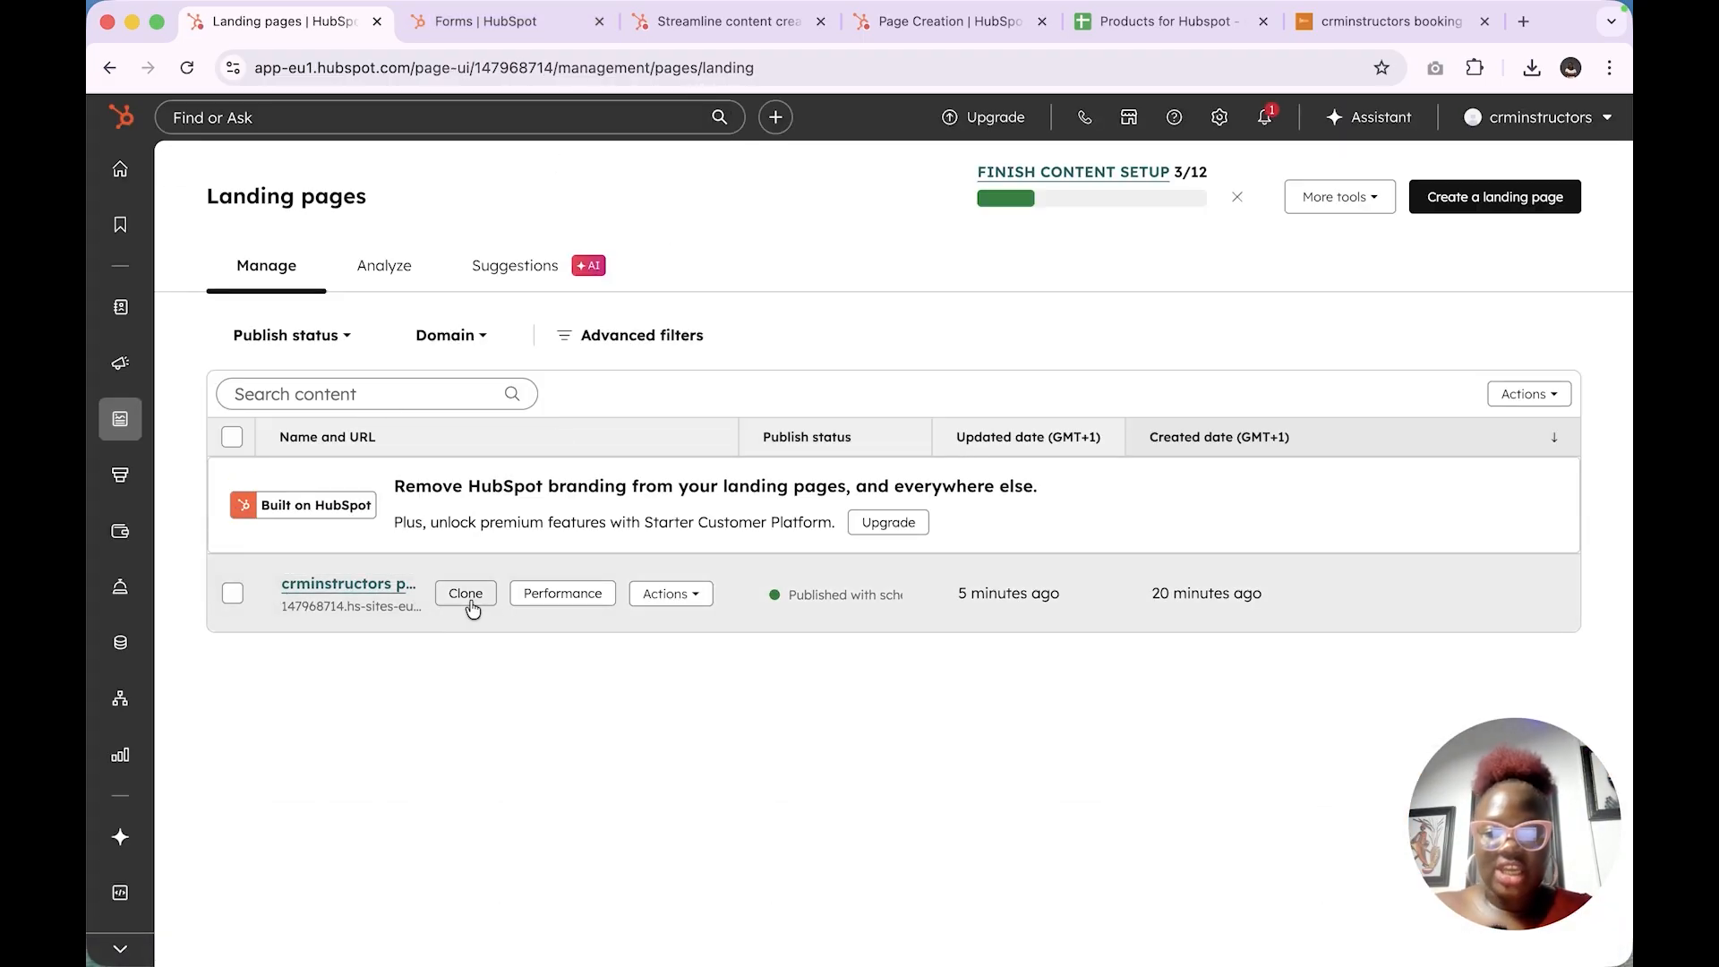
click(582, 598)
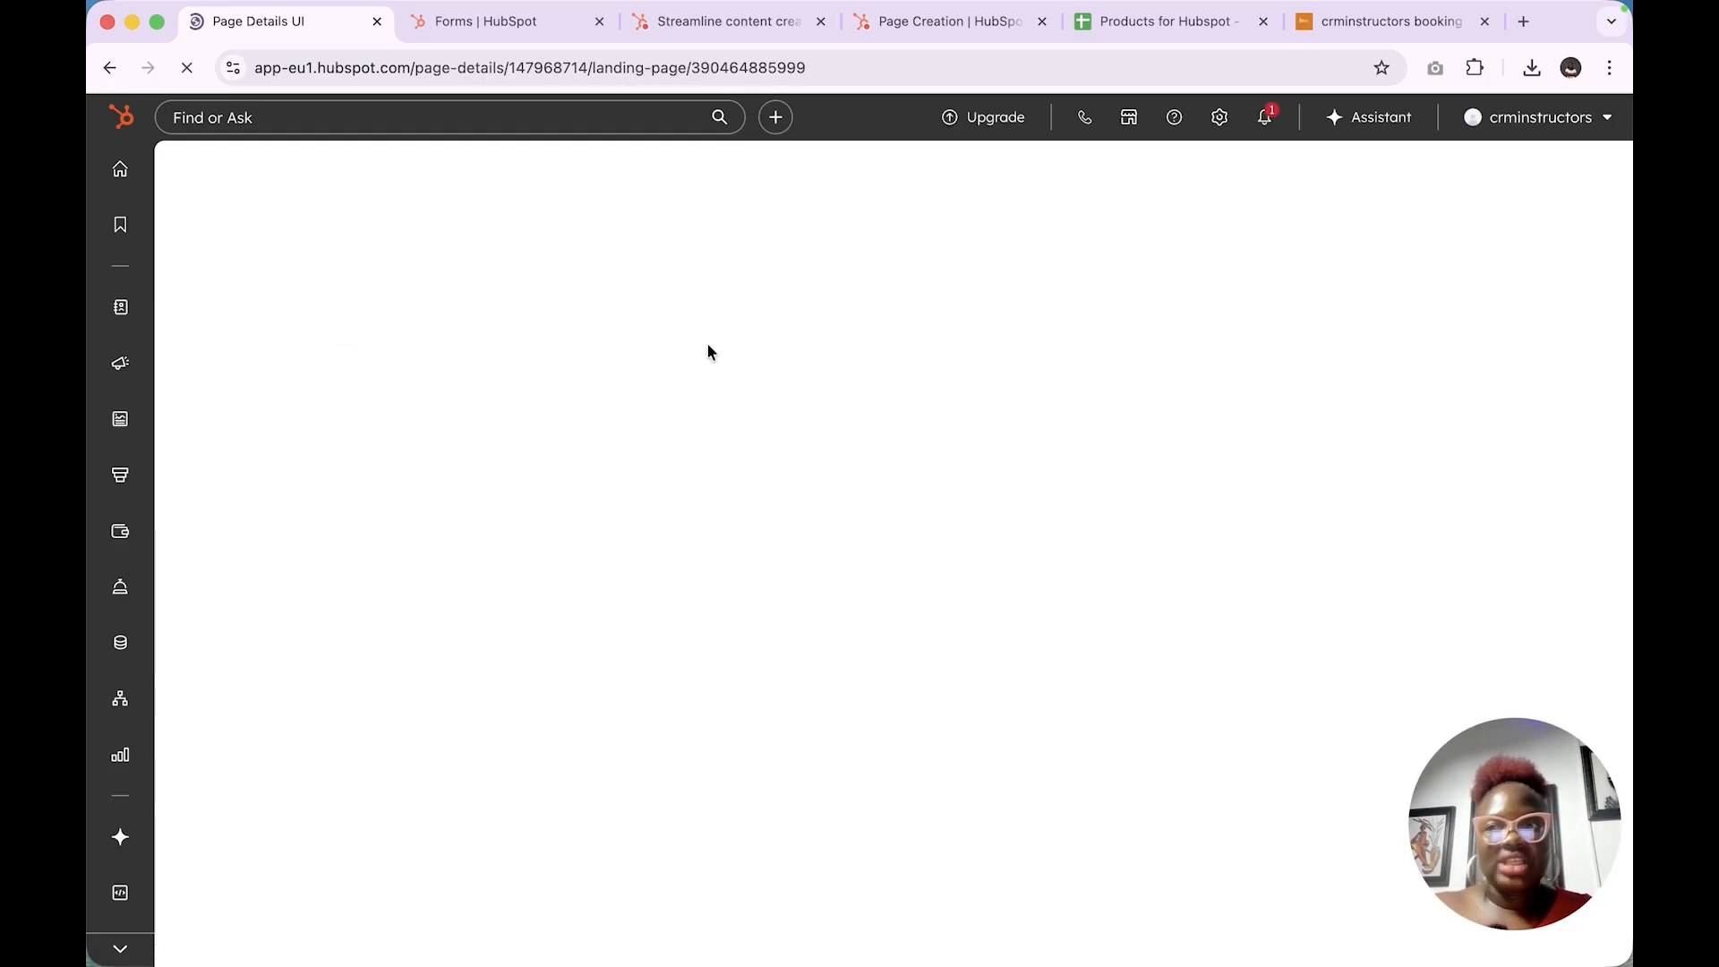
scroll(668, 680, down, 8)
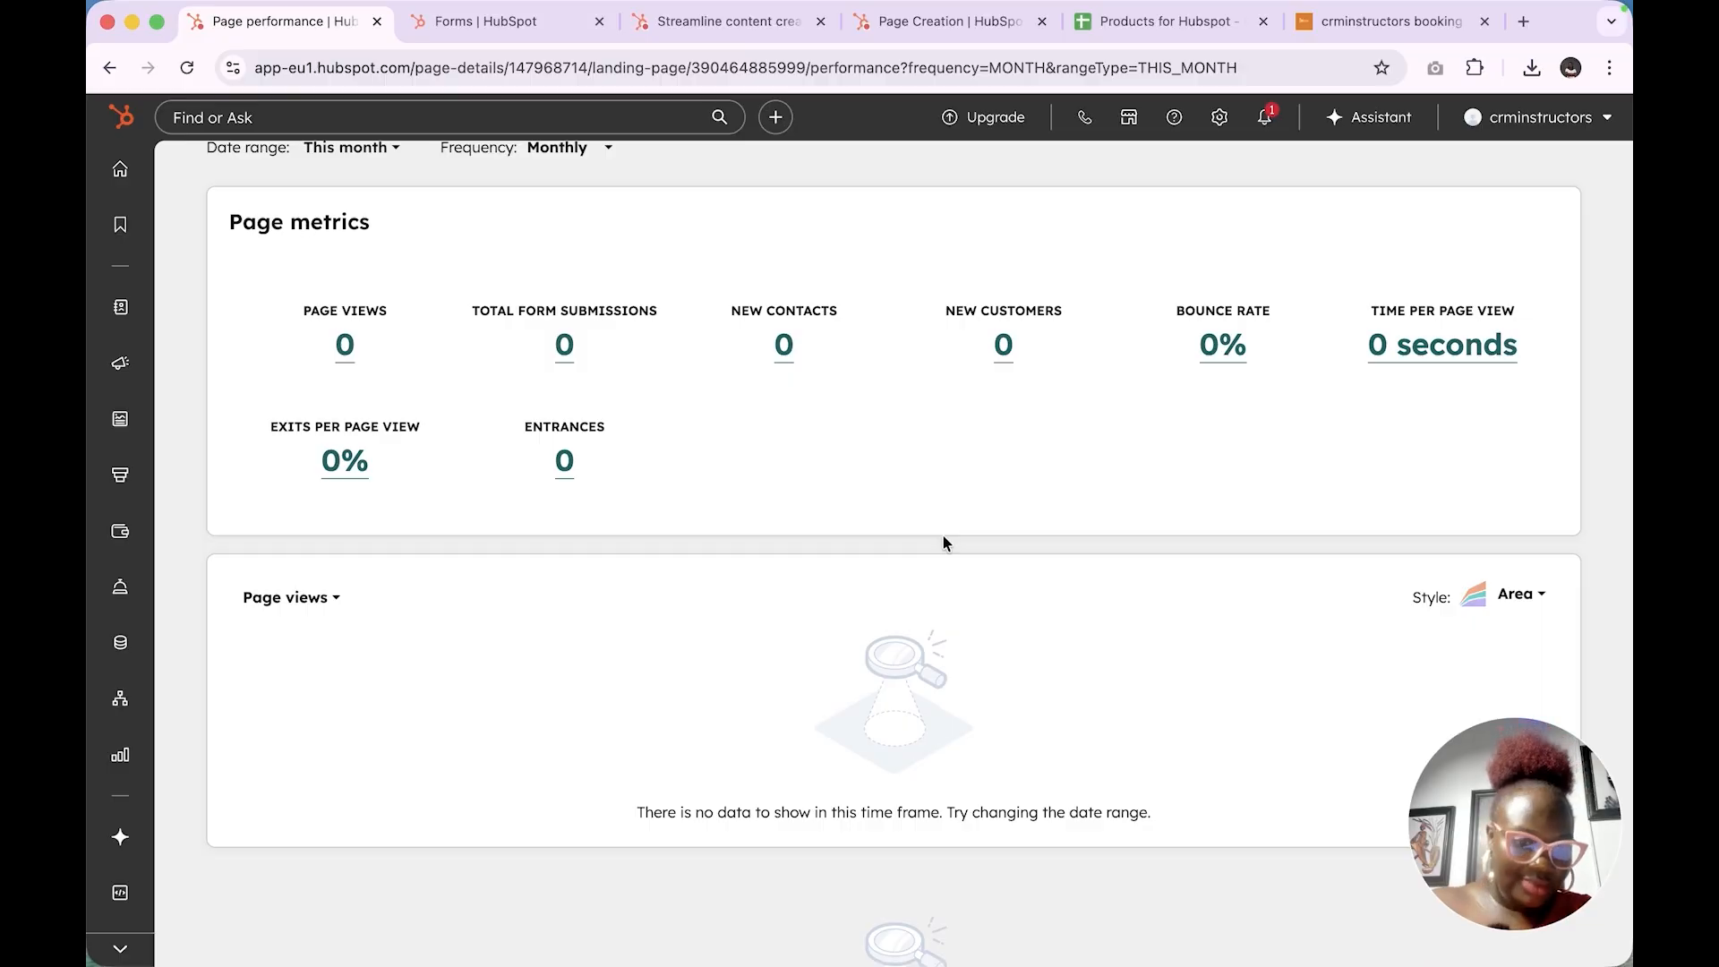
scroll(942, 542, up, 7)
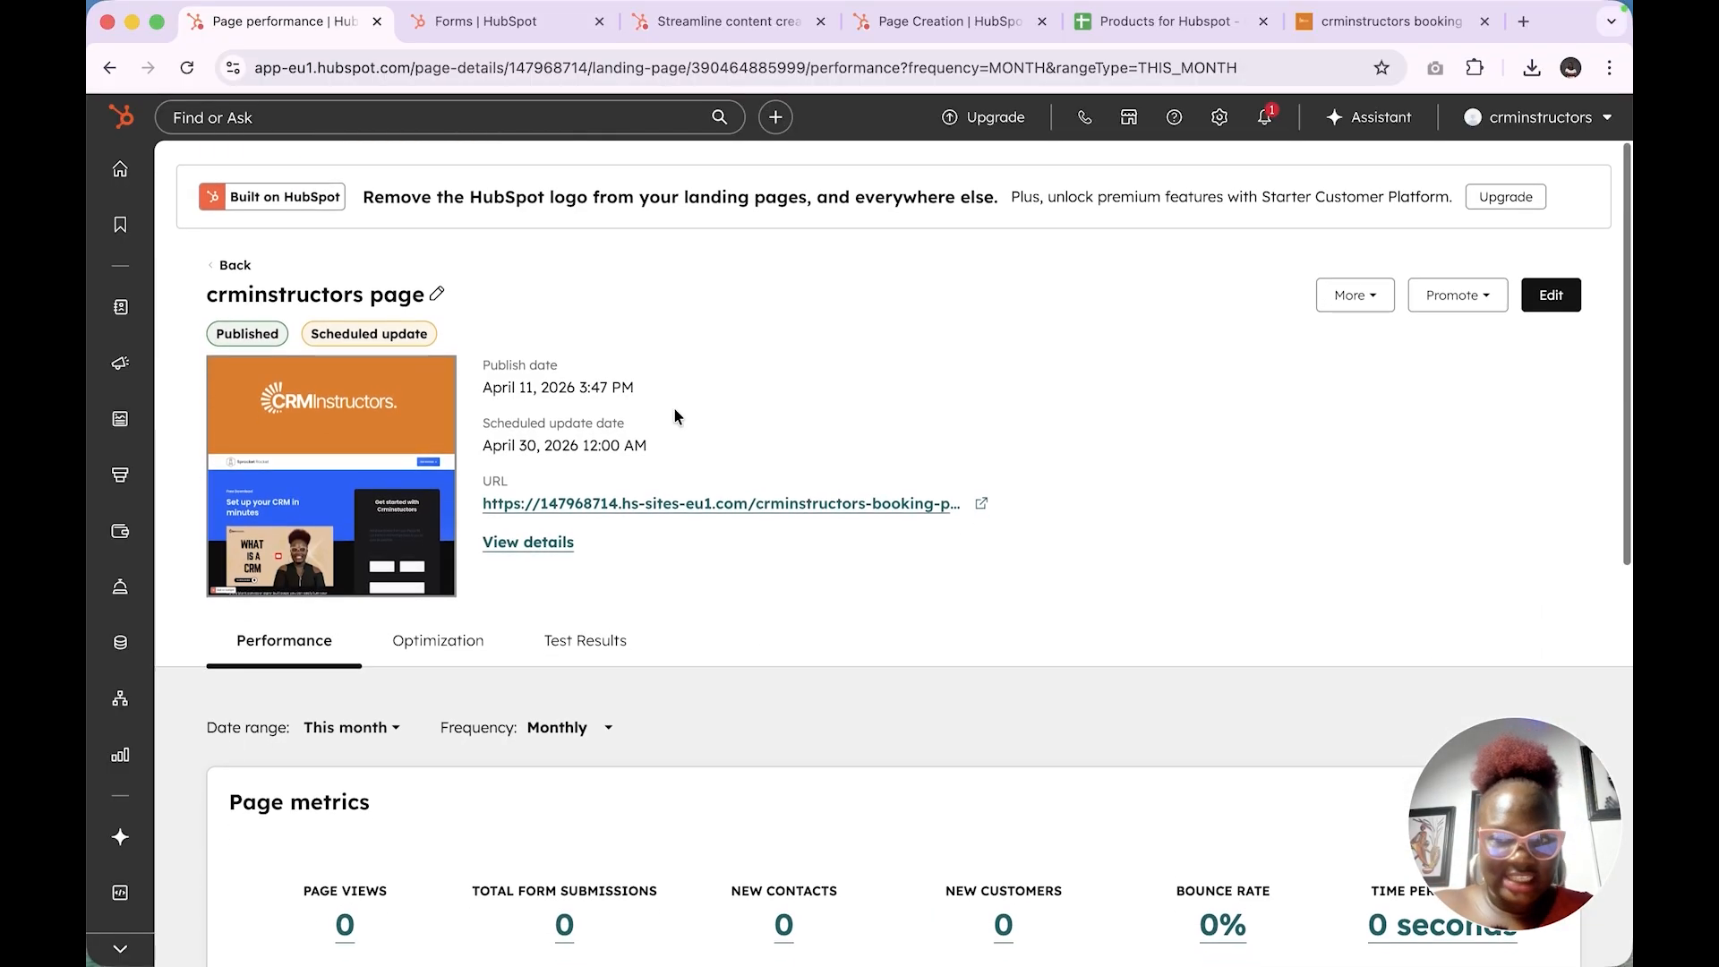
click(1354, 293)
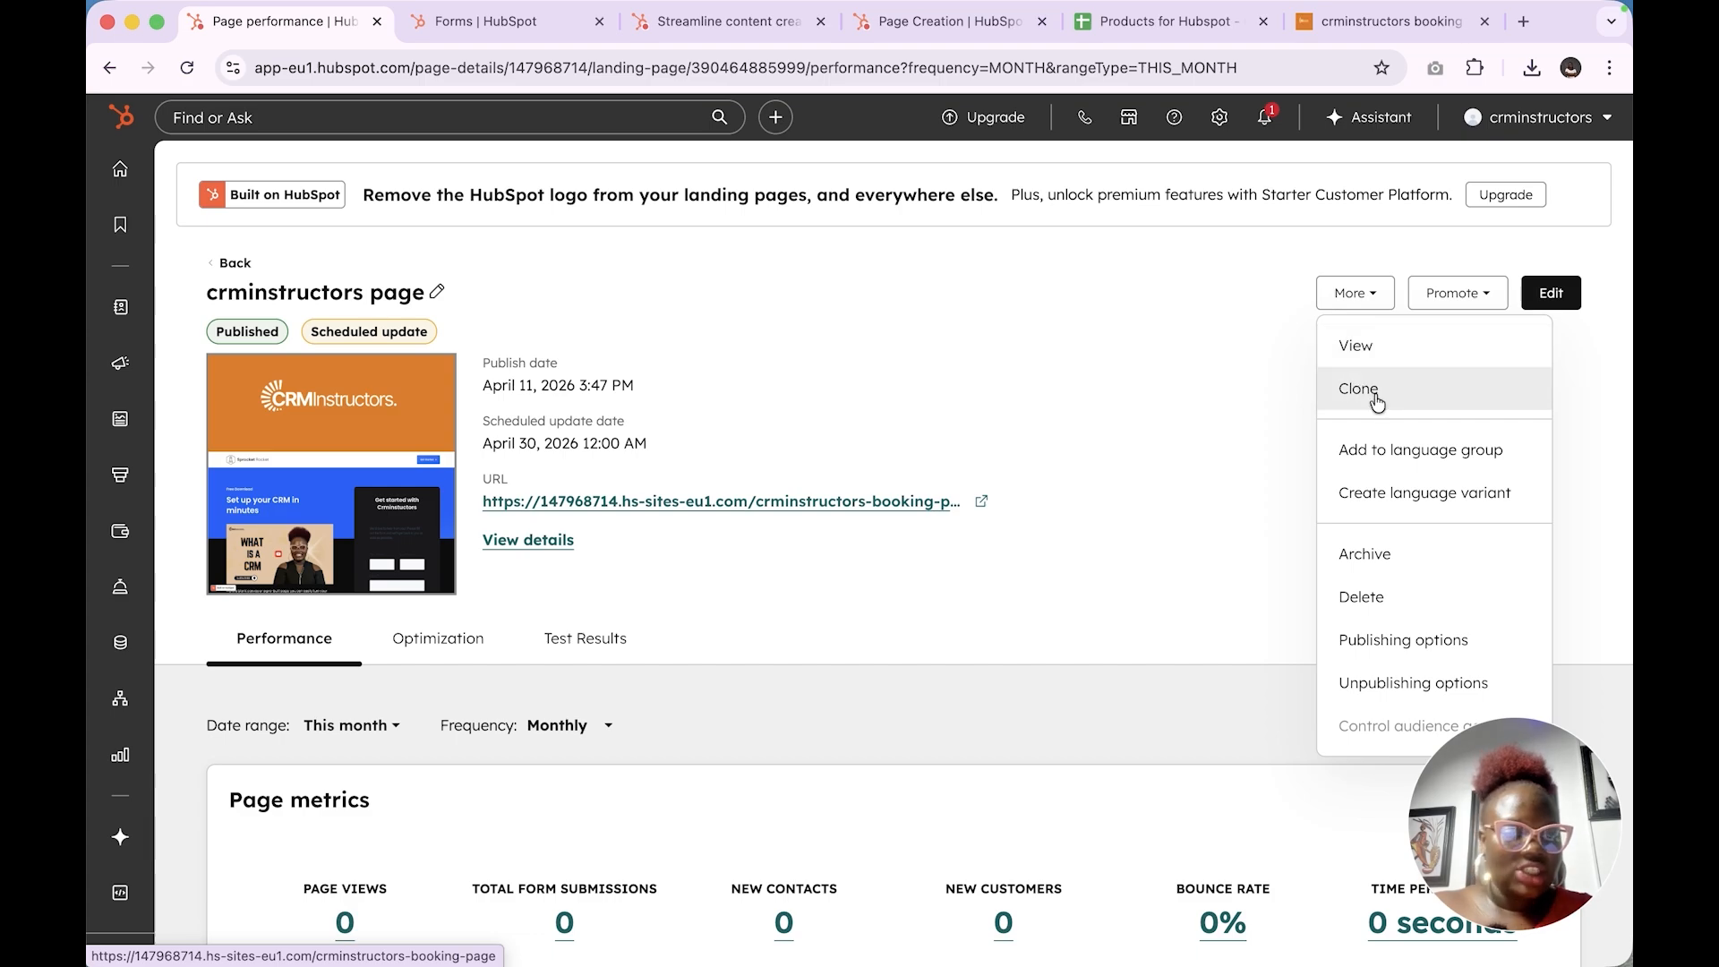
click(1460, 304)
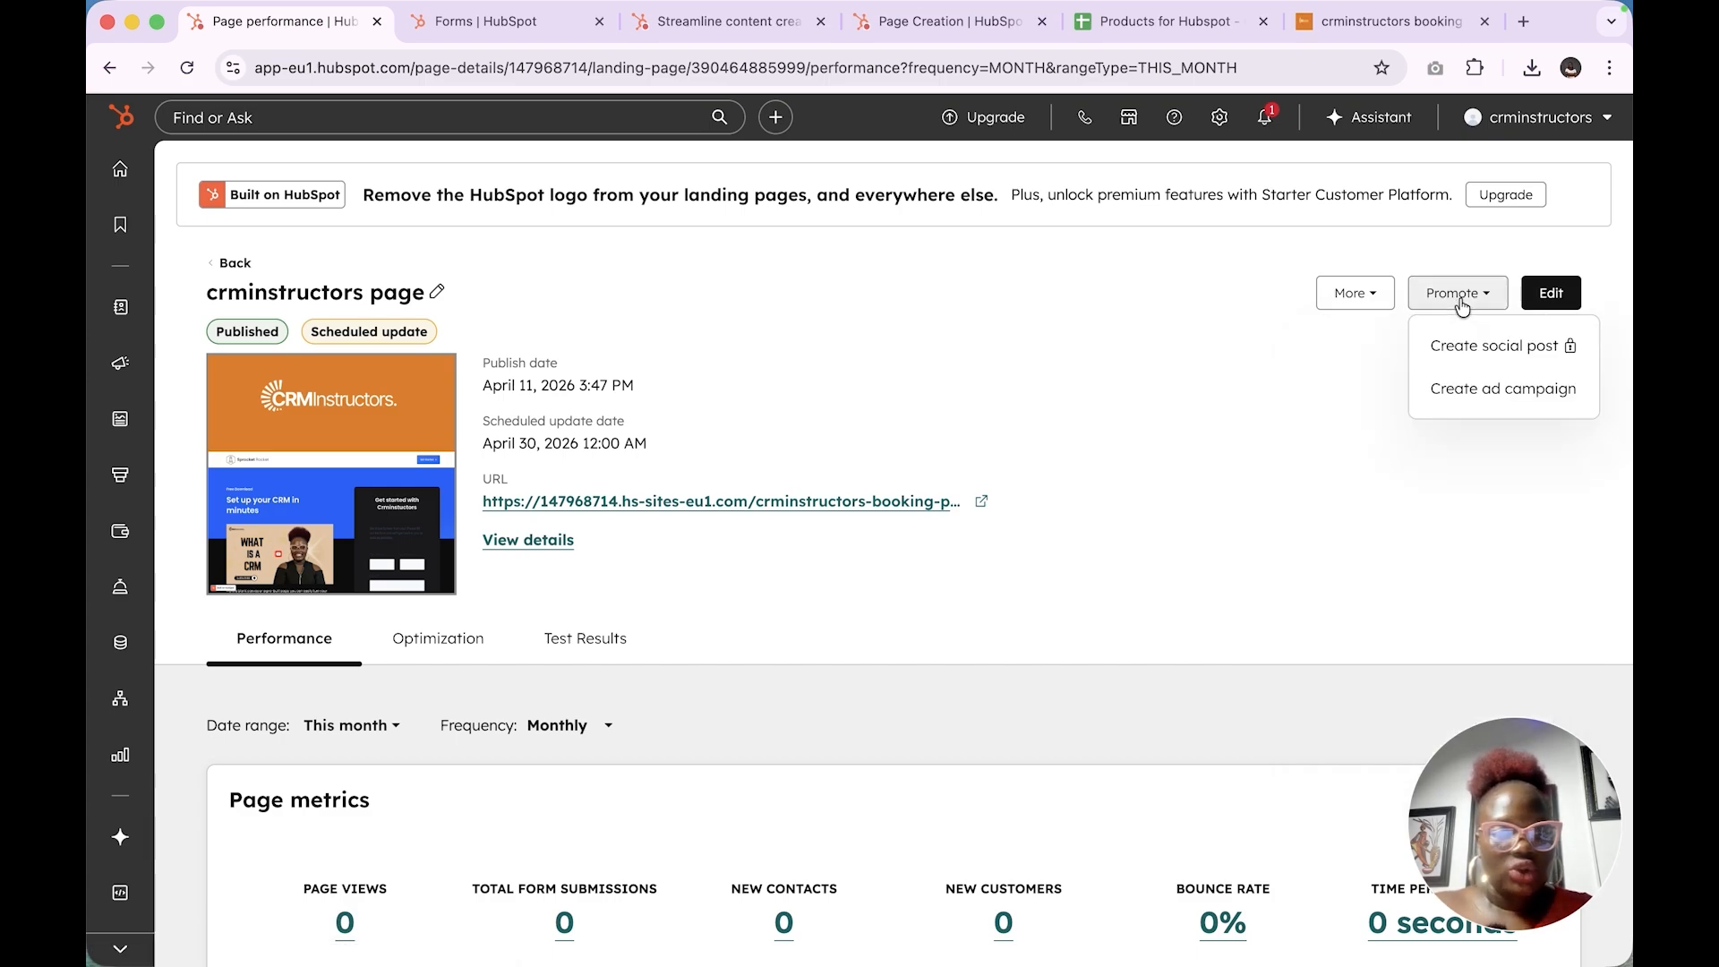